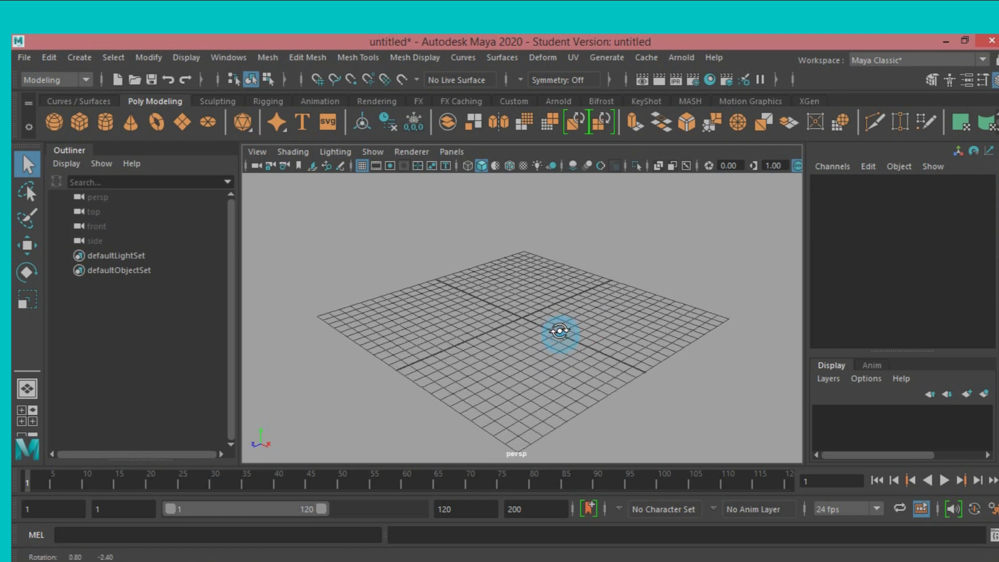
pyautogui.scroll(2, 558, 330)
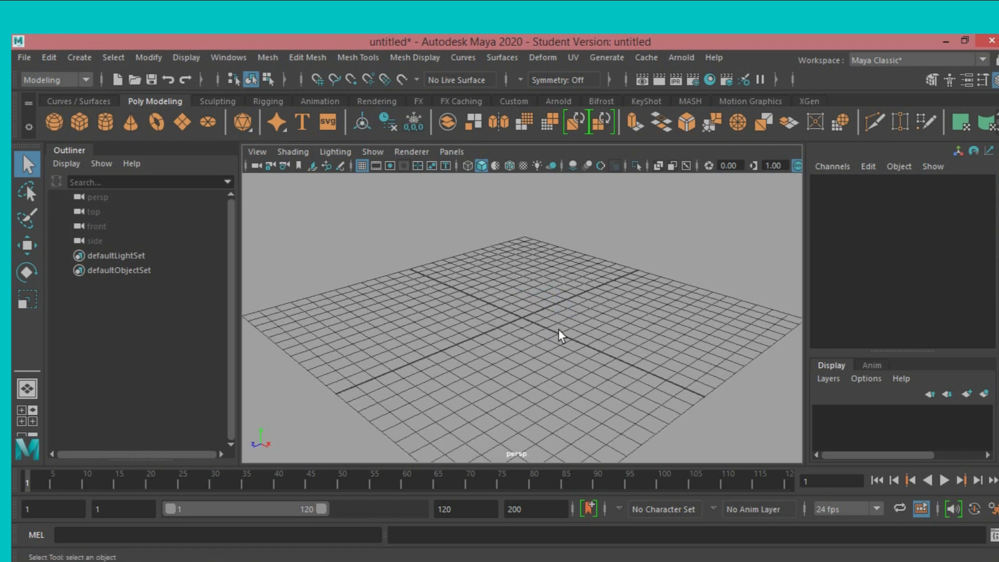
# Create a polygon pipe, pPipe1, and scale it to about 6.256 × 3.238 × 6.256
pyautogui.click(92, 59)
pyautogui.moveTo(123, 110)
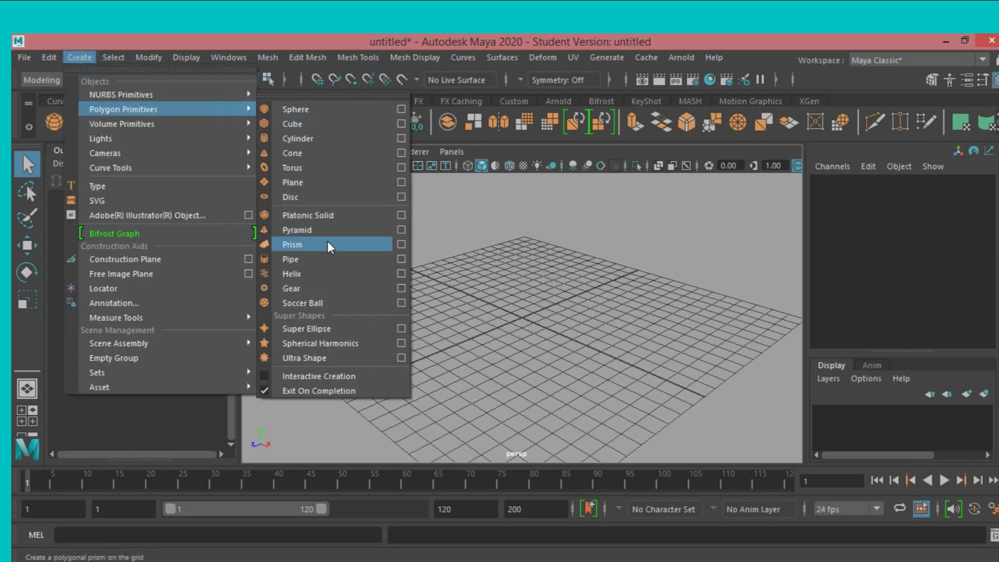
pyautogui.click(332, 257)
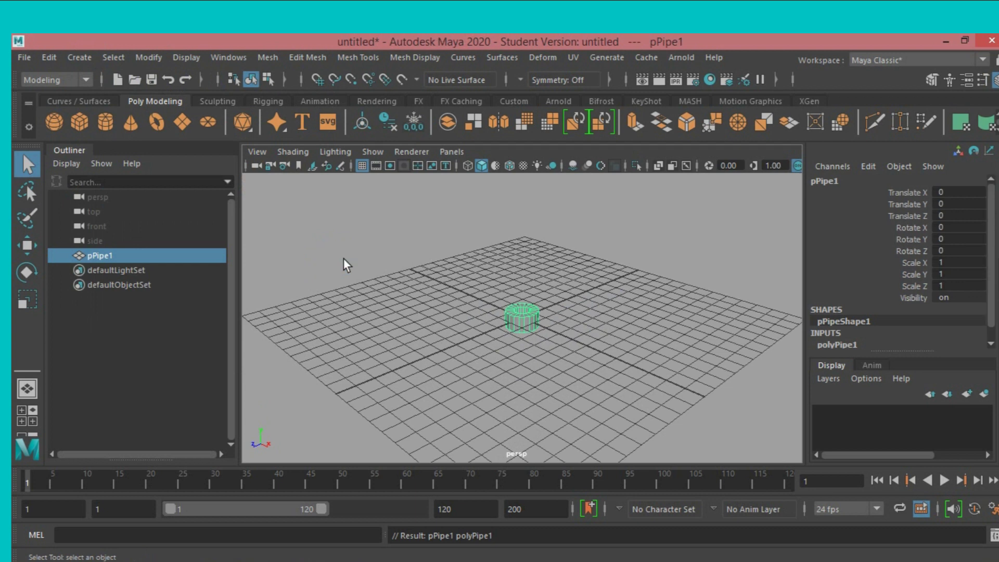
pyautogui.click(22, 308)
pyautogui.moveTo(512, 316)
pyautogui.mouseDown()
pyautogui.moveTo(514, 278)
pyautogui.moveTo(515, 329)
pyautogui.moveTo(567, 346)
pyautogui.moveTo(513, 279)
pyautogui.moveTo(519, 241)
pyautogui.mouseUp()
pyautogui.scroll(-1, 911, 232)
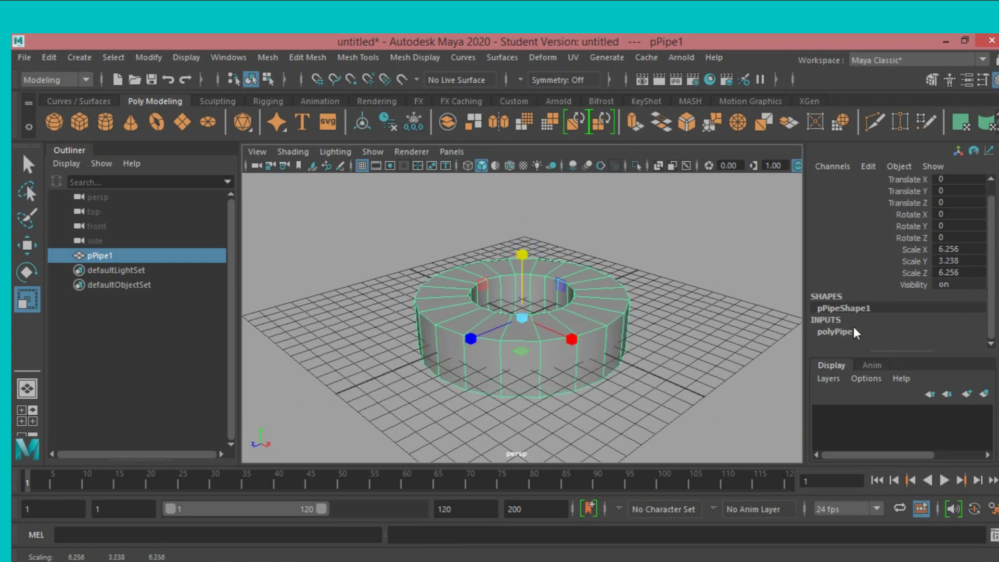
pyautogui.click(851, 331)
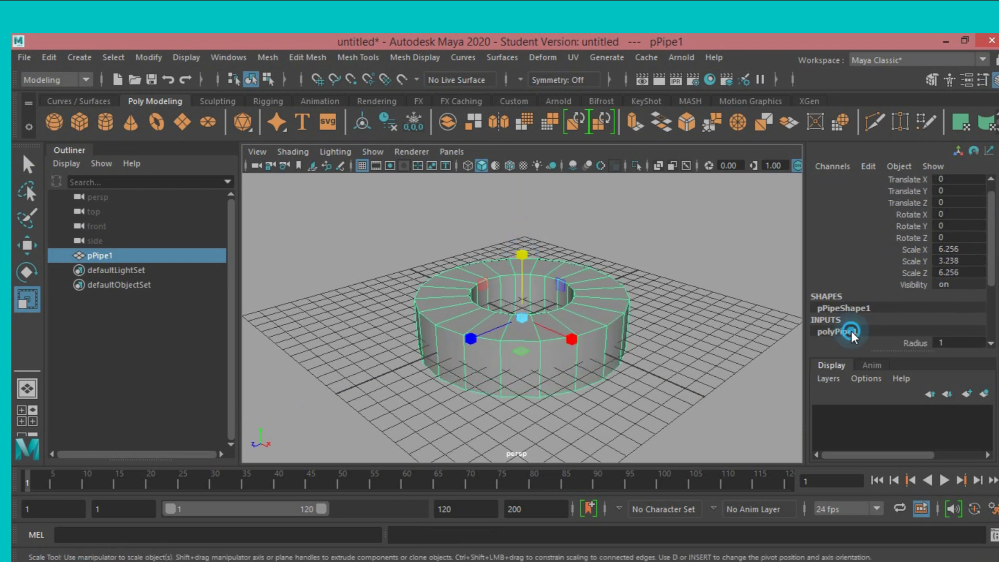
# Freeze pPipe1's transformations and set its Subdivisions Axis to 4, making it square
pyautogui.click(148, 58)
pyautogui.click(176, 126)
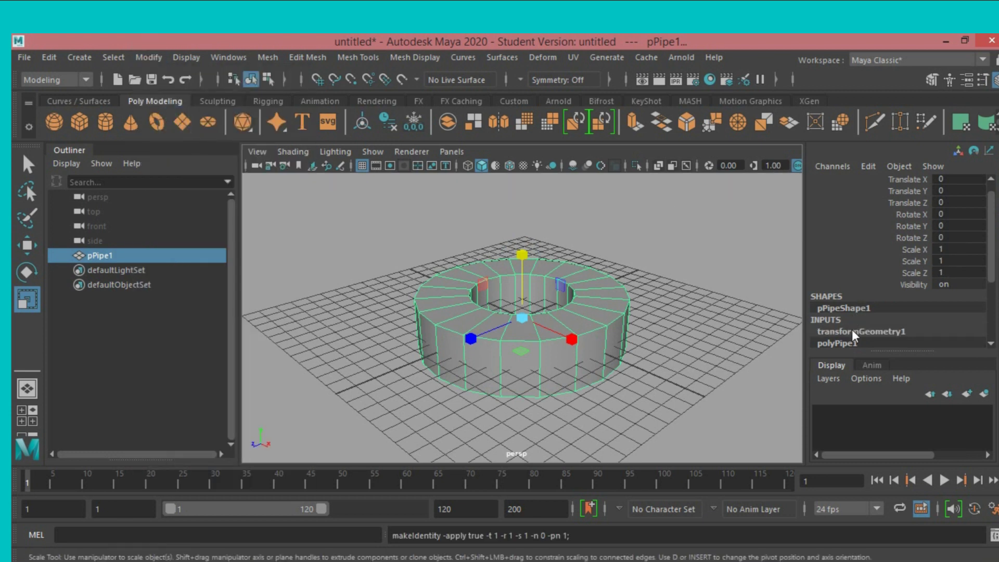
pyautogui.scroll(-2, 859, 311)
pyautogui.scroll(-2, 854, 299)
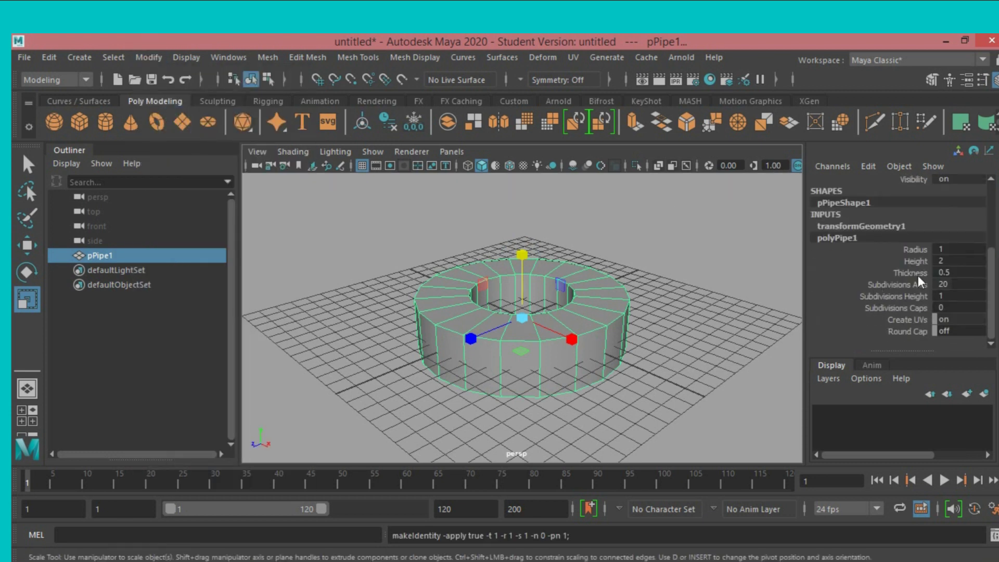
pyautogui.doubleClick(952, 284)
pyautogui.write('4')
pyautogui.press('Return')
pyautogui.scroll(3, 703, 351)
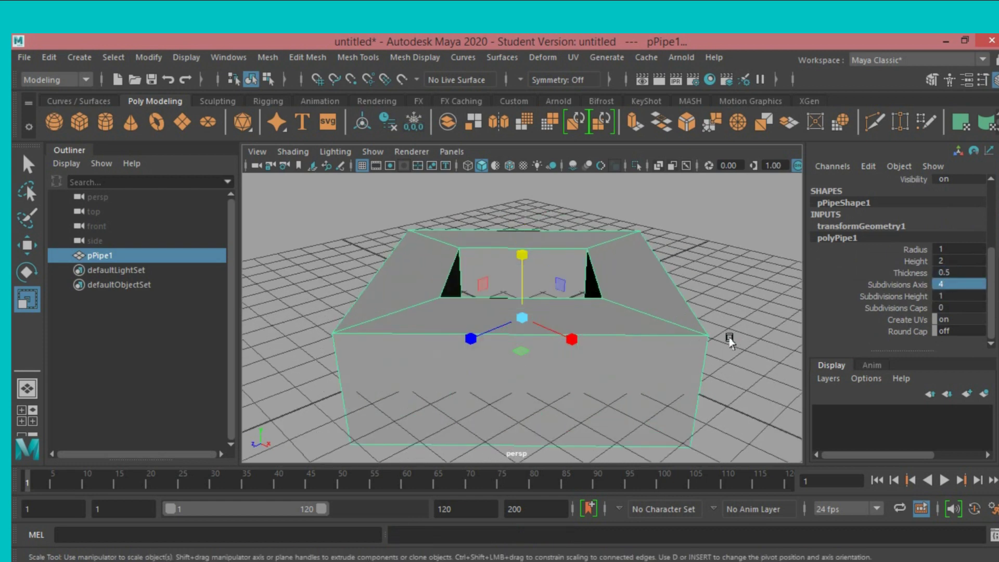
# Raise the square pipe about 2.03 units on Y so it sits on the grid
pyautogui.moveTo(733, 338)
pyautogui.keyDown('alt'); pyautogui.mouseDown()
pyautogui.moveTo(745, 328)
pyautogui.moveTo(669, 323)
pyautogui.moveTo(698, 328)
pyautogui.moveTo(657, 341)
pyautogui.moveTo(649, 328)
pyautogui.mouseUp(); pyautogui.keyUp('alt')
pyautogui.press('w')
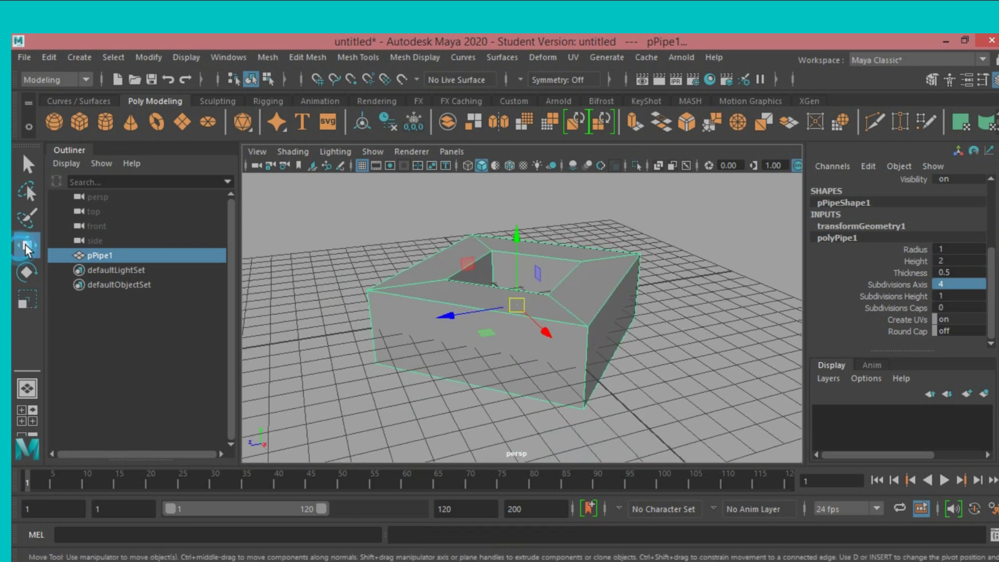
pyautogui.moveTo(513, 252); pyautogui.dragTo(511, 214)
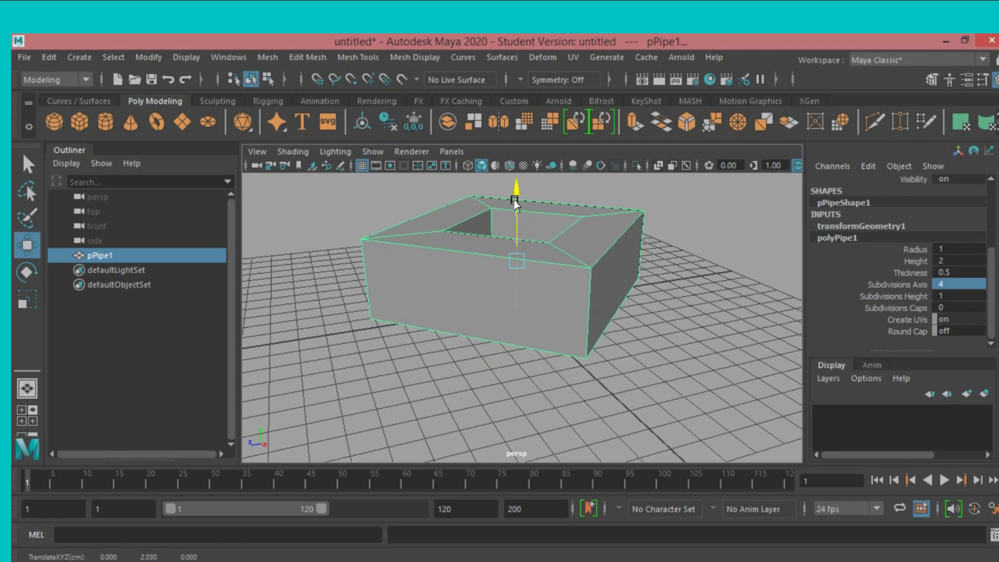
pyautogui.press('f')
pyautogui.scroll(-3, 552, 307)
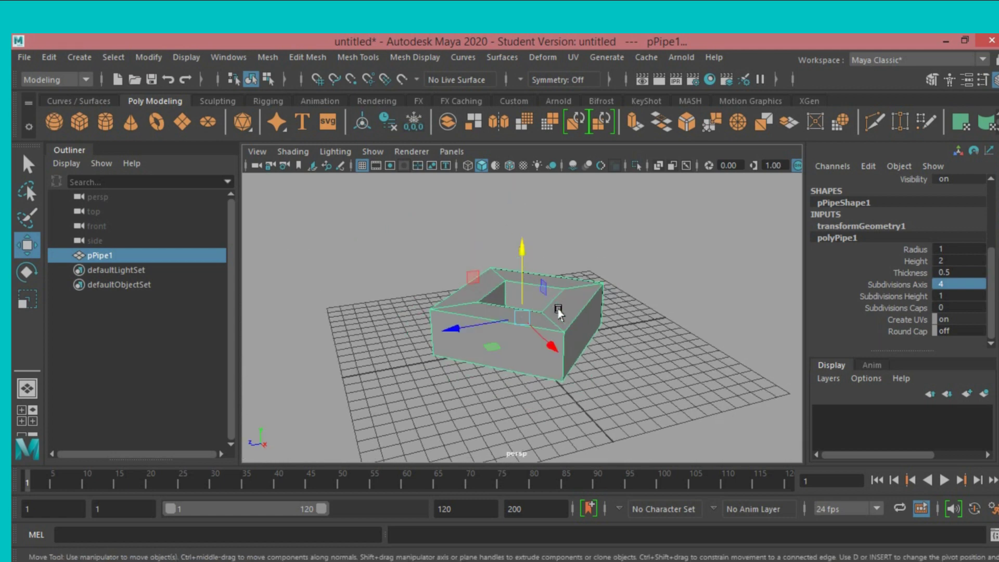
pyautogui.moveTo(557, 311)
pyautogui.keyDown('alt'); pyautogui.mouseDown()
pyautogui.moveTo(611, 305)
pyautogui.moveTo(592, 336)
pyautogui.mouseUp(); pyautogui.keyUp('alt')
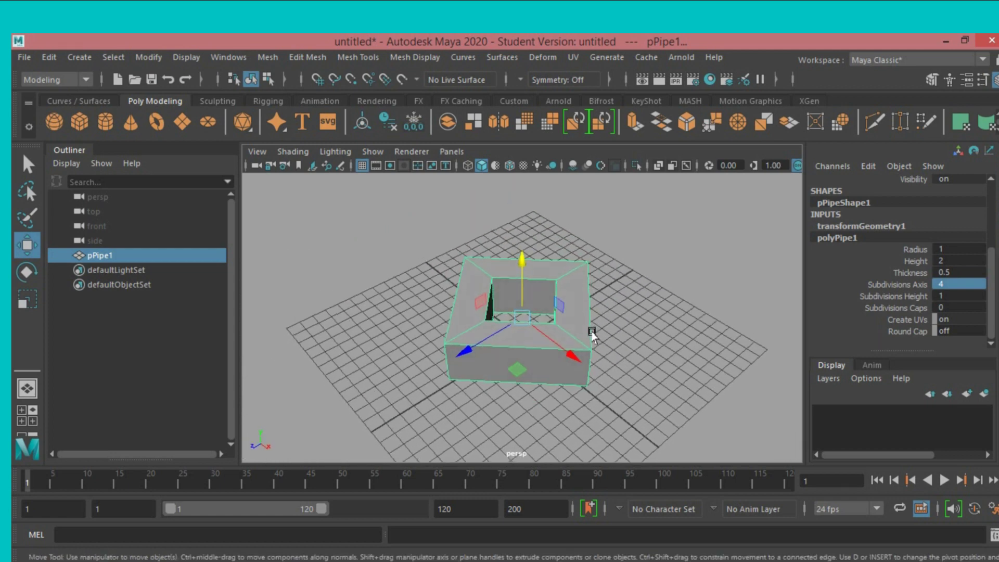
# Freeze pPipe1's transformations again, adding transformGeometry2
pyautogui.click(145, 55)
pyautogui.click(182, 124)
pyautogui.keyDown('alt'); pyautogui.moveTo(424, 234); pyautogui.dragTo(435, 214); pyautogui.keyUp('alt')
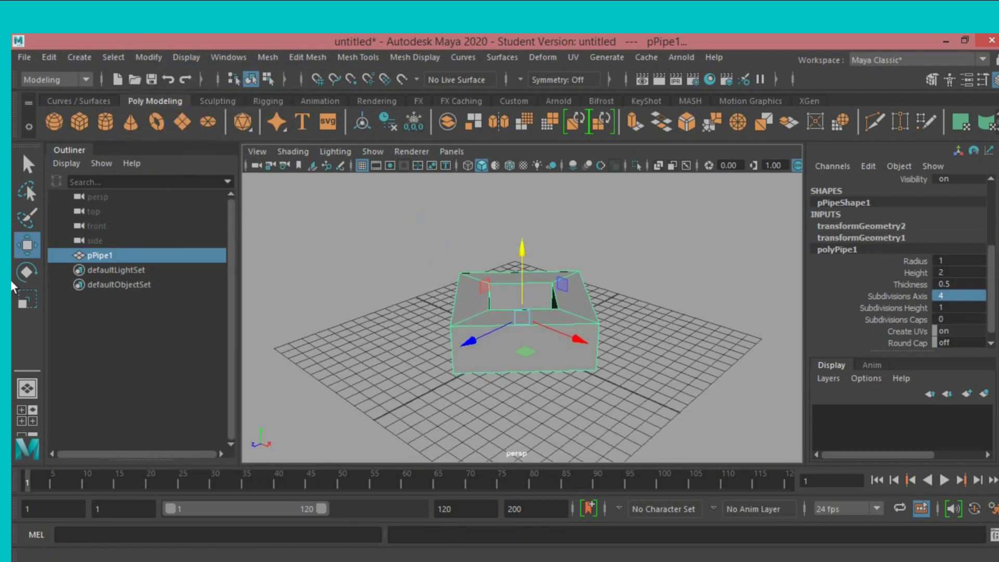
pyautogui.click(27, 301)
pyautogui.keyDown('alt'); pyautogui.moveTo(553, 286); pyautogui.dragTo(607, 276); pyautogui.keyUp('alt')
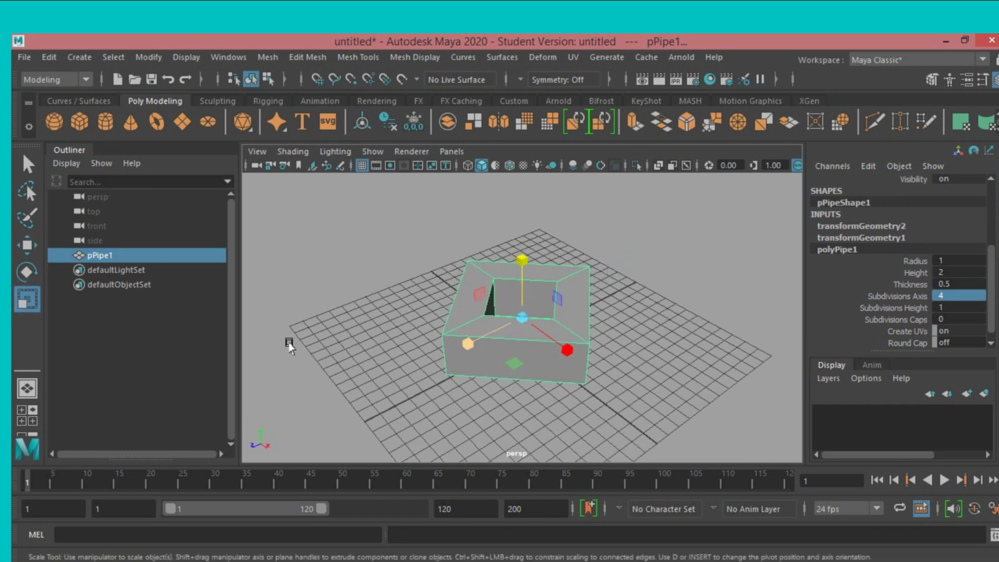
# Rotate the pipe to exactly 45° on Rotate Y in the Channel Box
pyautogui.click(19, 276)
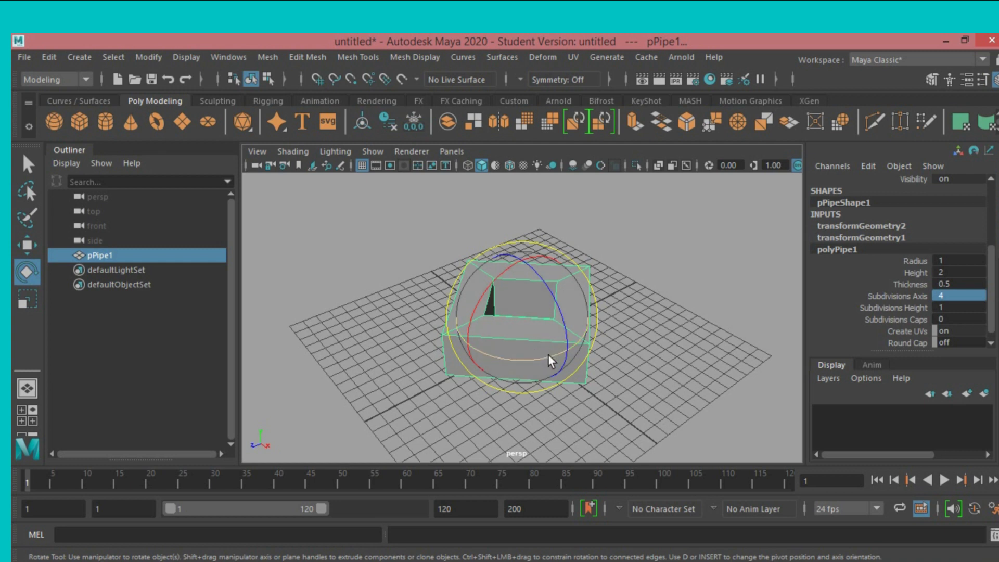
pyautogui.moveTo(527, 358); pyautogui.dragTo(573, 342)
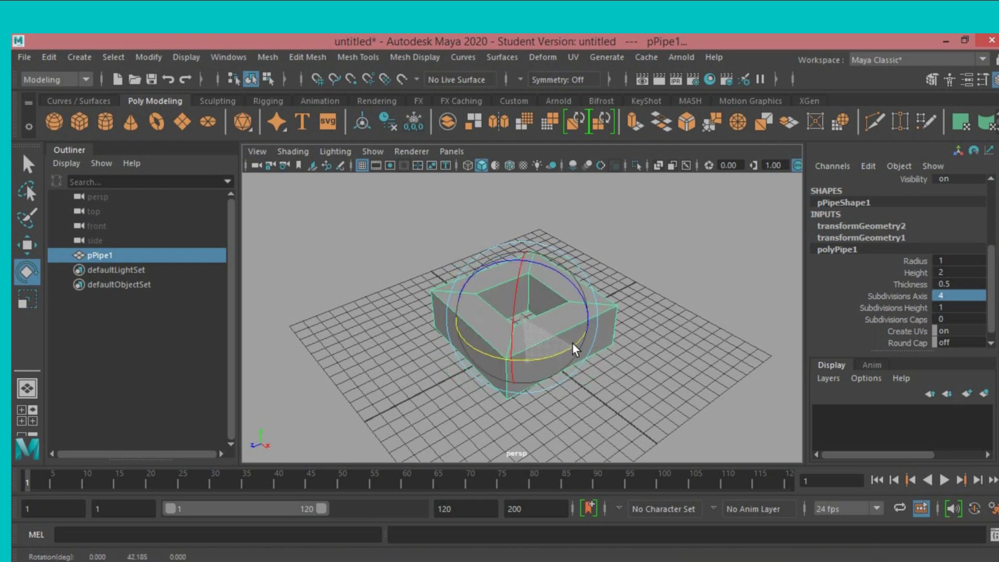
pyautogui.scroll(5, 861, 285)
pyautogui.click(960, 238)
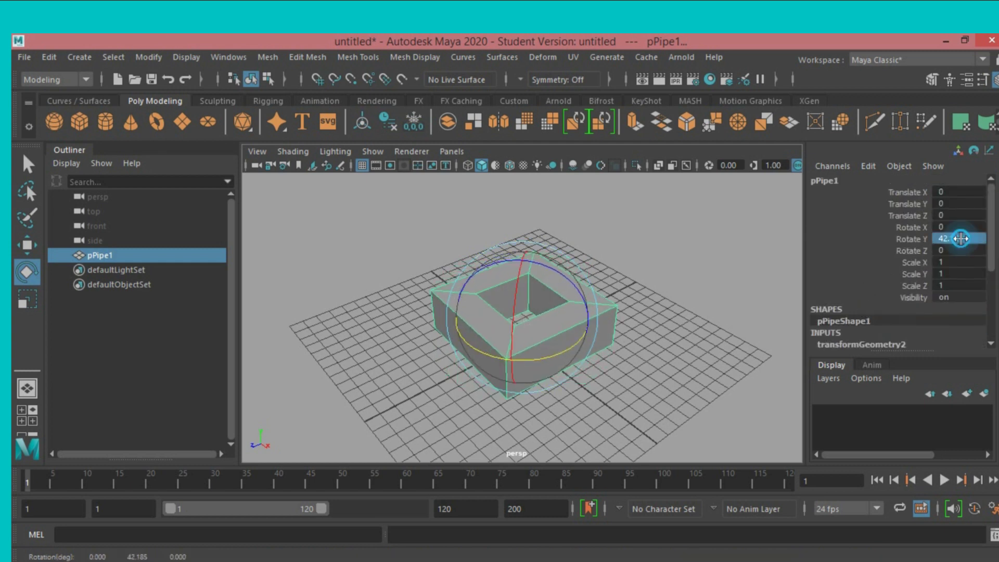
pyautogui.doubleClick(960, 239)
pyautogui.write('45')
pyautogui.press('Return')
pyautogui.moveTo(713, 339)
pyautogui.keyDown('alt'); pyautogui.mouseDown()
pyautogui.moveTo(638, 383)
pyautogui.moveTo(618, 363)
pyautogui.mouseUp(); pyautogui.keyUp('alt')
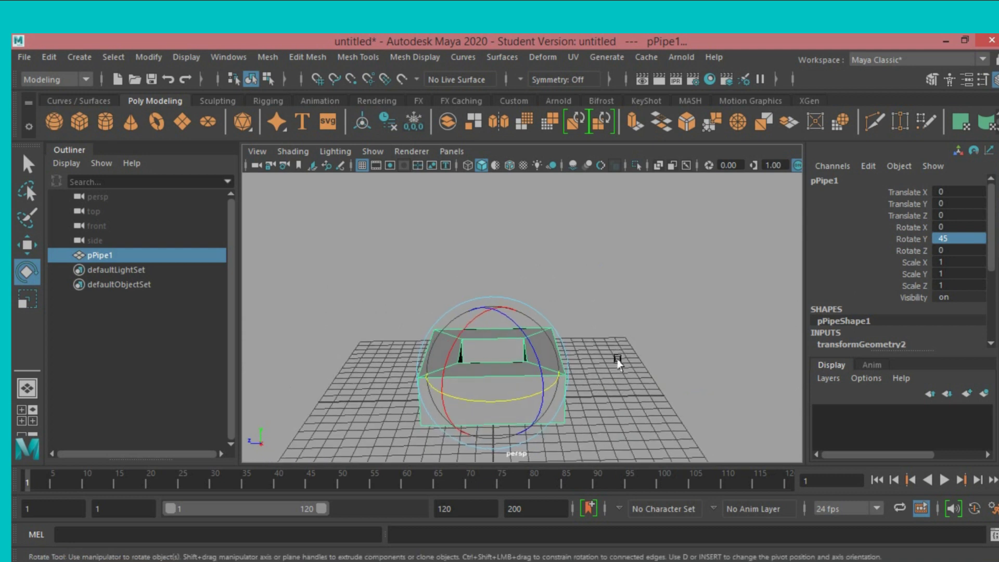
# Align the pivot axes to the pipe's sides and stretch it into a long, low rectangular frame
pyautogui.click(25, 301)
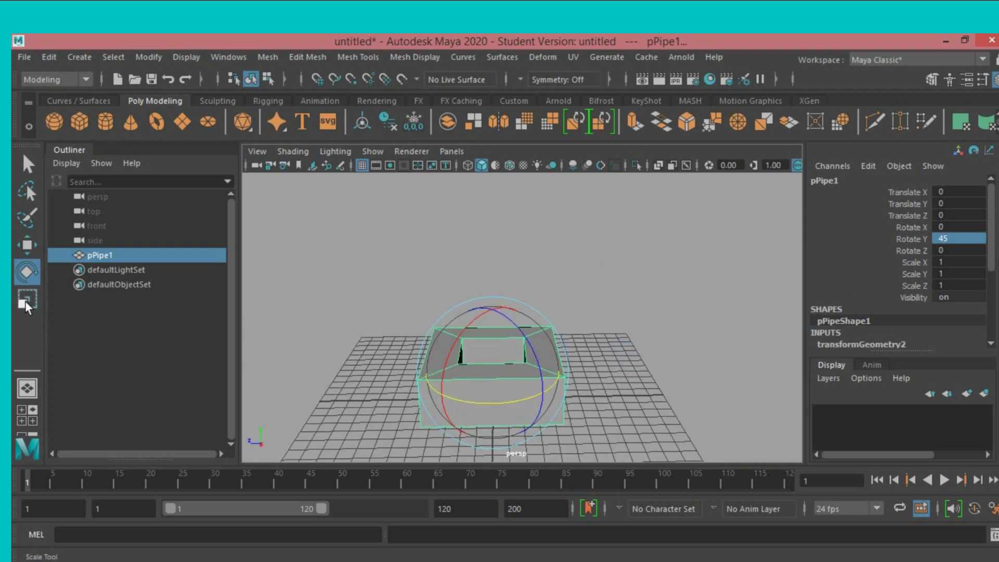
pyautogui.keyDown('alt'); pyautogui.moveTo(353, 298); pyautogui.dragTo(357, 297); pyautogui.keyUp('alt')
pyautogui.press('d')
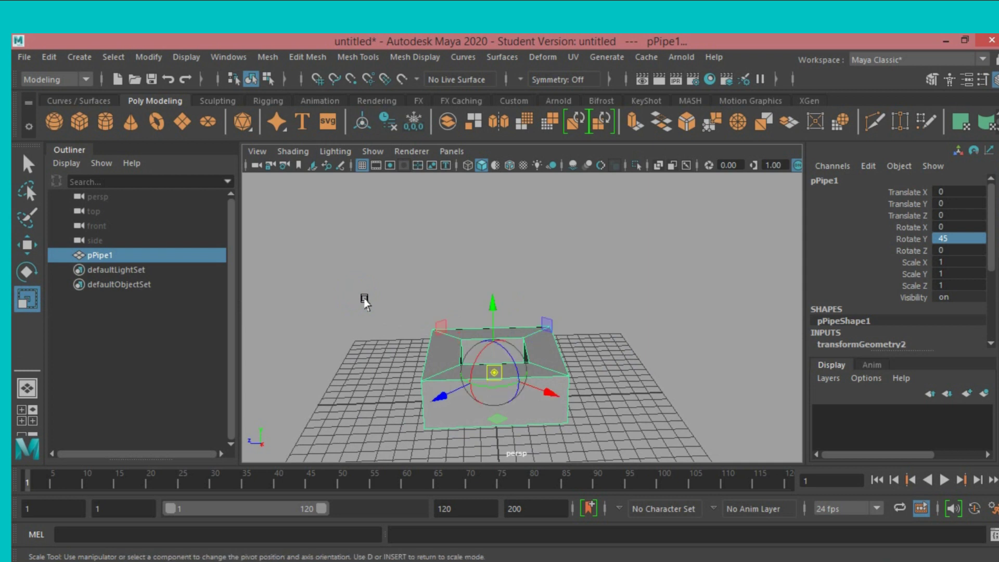
pyautogui.moveTo(506, 386)
pyautogui.mouseDown()
pyautogui.moveTo(482, 375)
pyautogui.moveTo(357, 397)
pyautogui.mouseUp()
pyautogui.press('d')
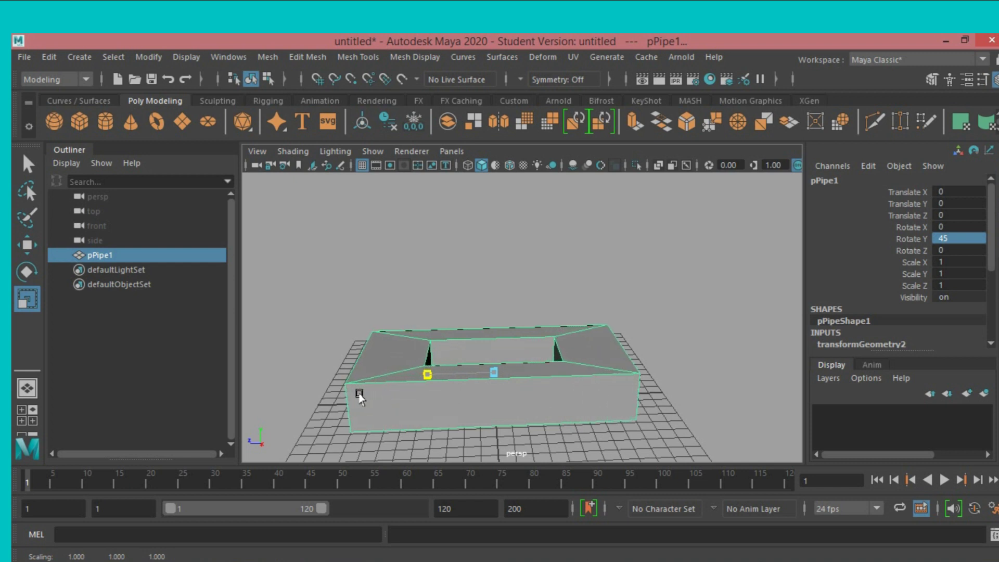
pyautogui.scroll(-3, 379, 396)
pyautogui.keyDown('alt'); pyautogui.moveTo(467, 395); pyautogui.dragTo(484, 405); pyautogui.keyUp('alt')
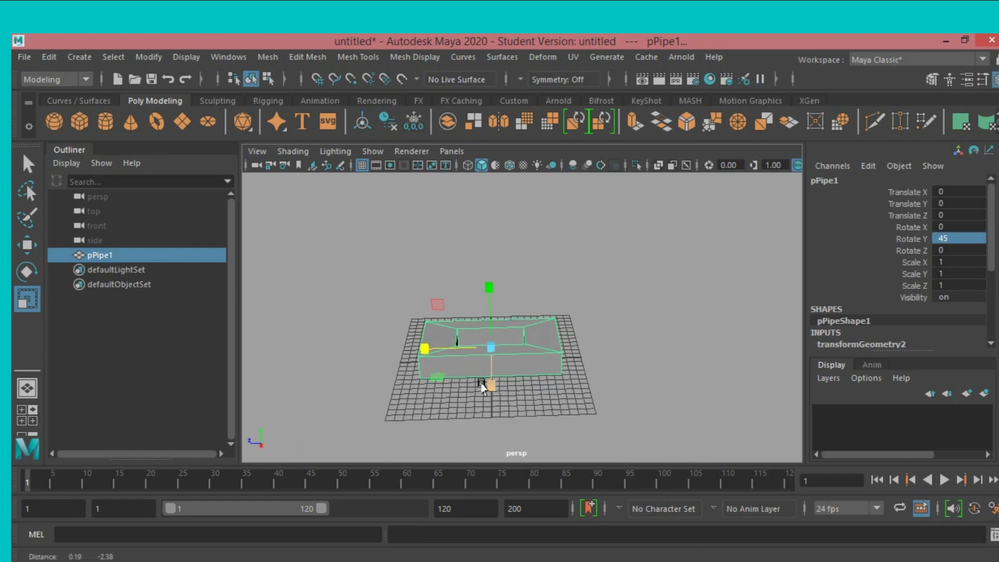
pyautogui.scroll(5, 510, 364)
pyautogui.keyDown('alt'); pyautogui.moveTo(523, 344); pyautogui.dragTo(527, 356); pyautogui.keyUp('alt')
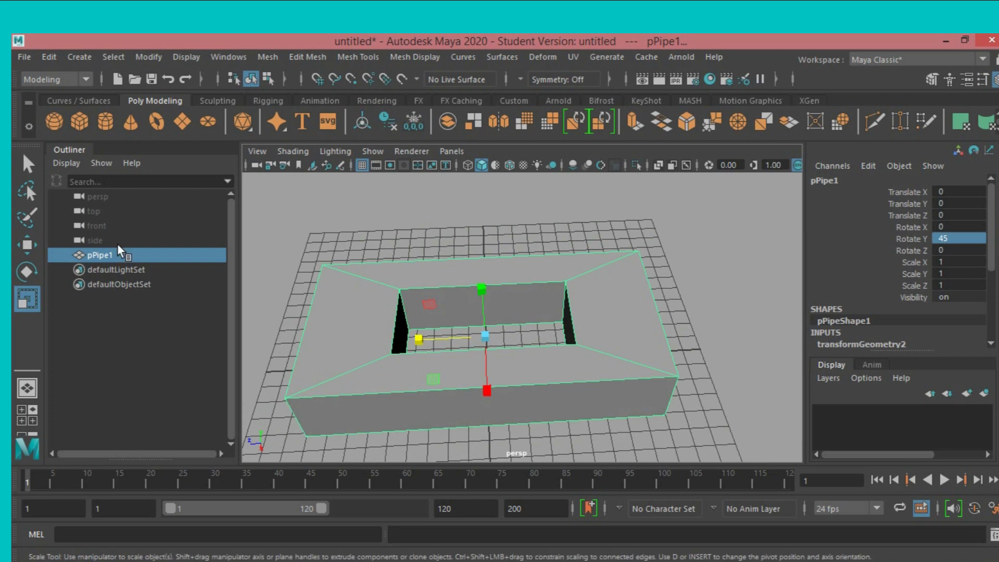
pyautogui.click(27, 165)
pyautogui.moveTo(437, 272)
pyautogui.keyDown('alt'); pyautogui.mouseDown()
pyautogui.moveTo(390, 290)
pyautogui.moveTo(397, 241)
pyautogui.moveTo(405, 248)
pyautogui.moveTo(387, 271)
pyautogui.moveTo(429, 237)
pyautogui.mouseUp(); pyautogui.keyUp('alt')
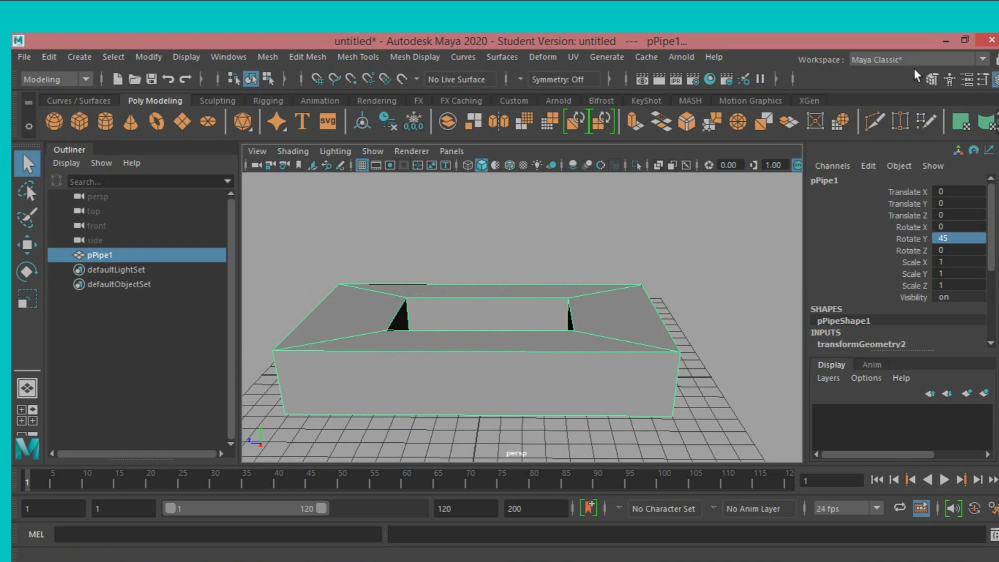
# Select three vertical corner edges of pPipe1 in Edge mode
pyautogui.click(929, 79)
pyautogui.click(900, 200)
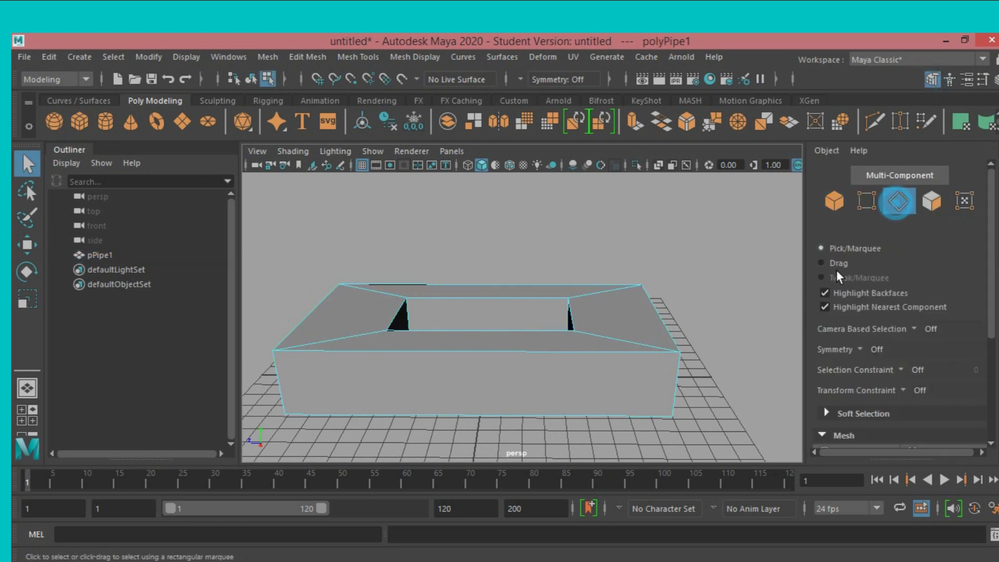
pyautogui.click(683, 389)
pyautogui.keyDown('alt'); pyautogui.moveTo(696, 383); pyautogui.dragTo(763, 365); pyautogui.keyUp('alt')
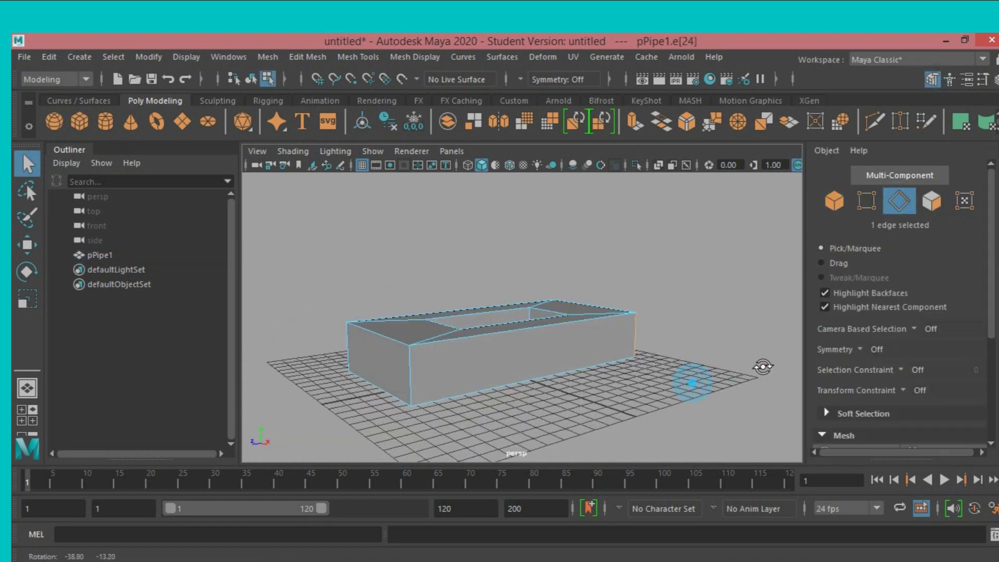
pyautogui.keyDown('shift'); pyautogui.click(411, 375); pyautogui.keyUp('shift')
pyautogui.keyDown('shift'); pyautogui.click(357, 351); pyautogui.keyUp('shift')
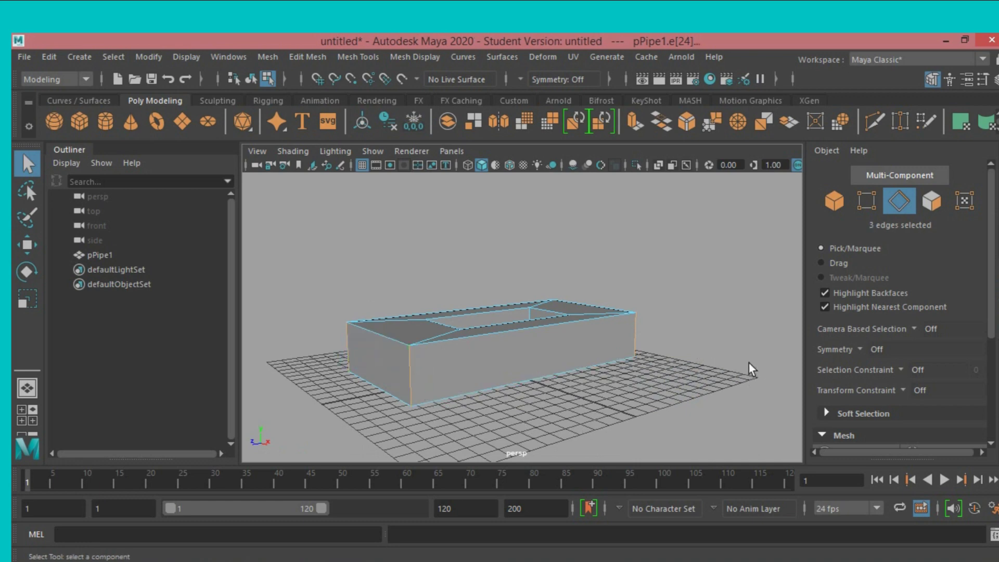
pyautogui.moveTo(749, 369)
pyautogui.keyDown('alt'); pyautogui.mouseDown()
pyautogui.moveTo(524, 430)
pyautogui.moveTo(547, 396)
pyautogui.moveTo(628, 393)
pyautogui.mouseUp(); pyautogui.keyUp('alt')
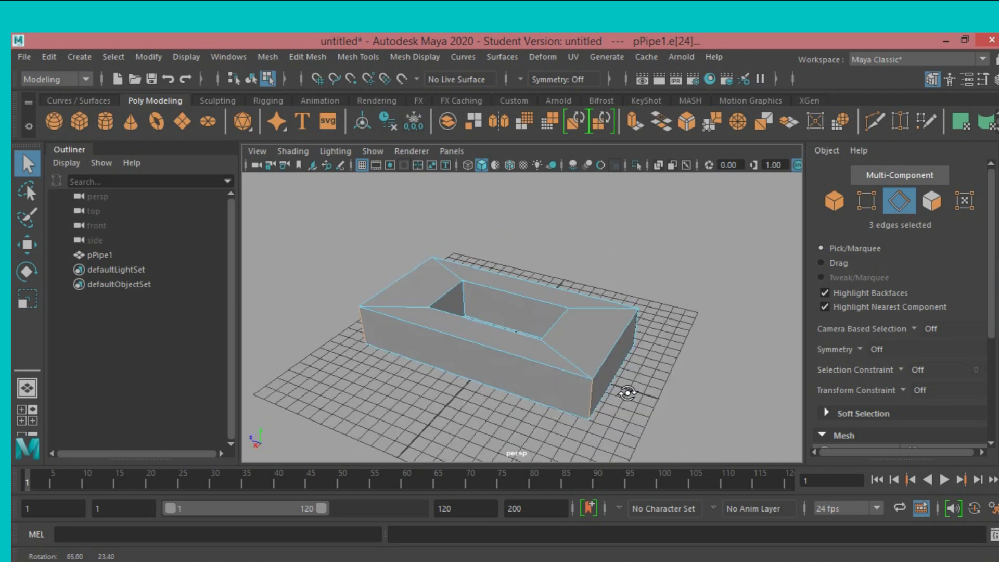
# Duplicate the pipe as pPipe2, move it aside, and hide it
pyautogui.click(834, 201)
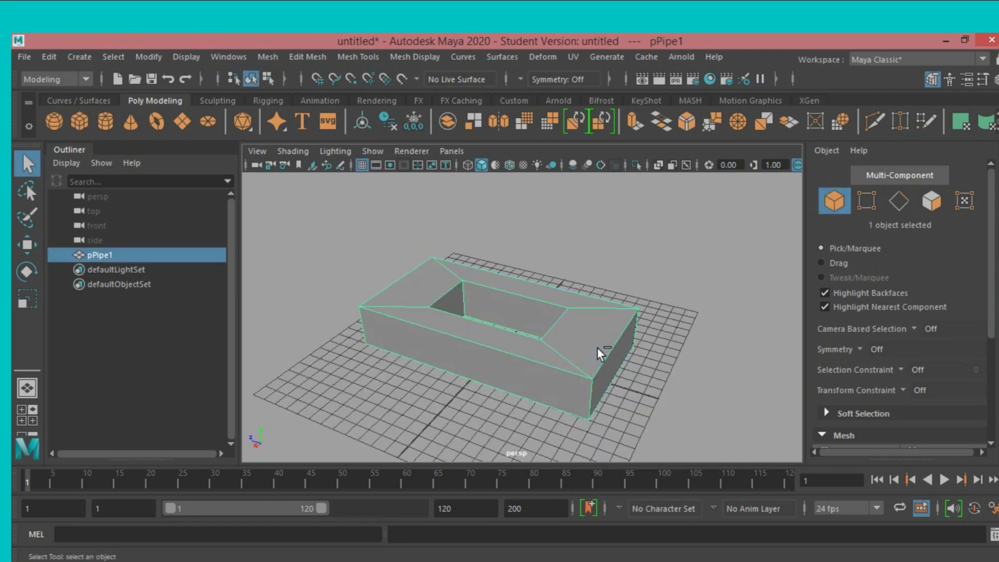
pyautogui.hotkey('ctrl', 'd')
pyautogui.click(27, 244)
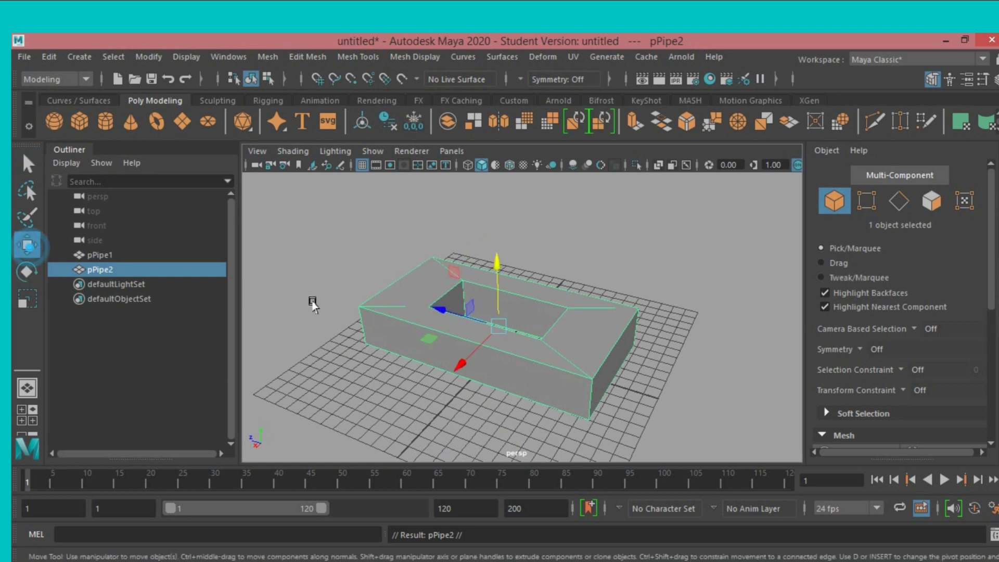
pyautogui.moveTo(442, 311); pyautogui.dragTo(664, 384)
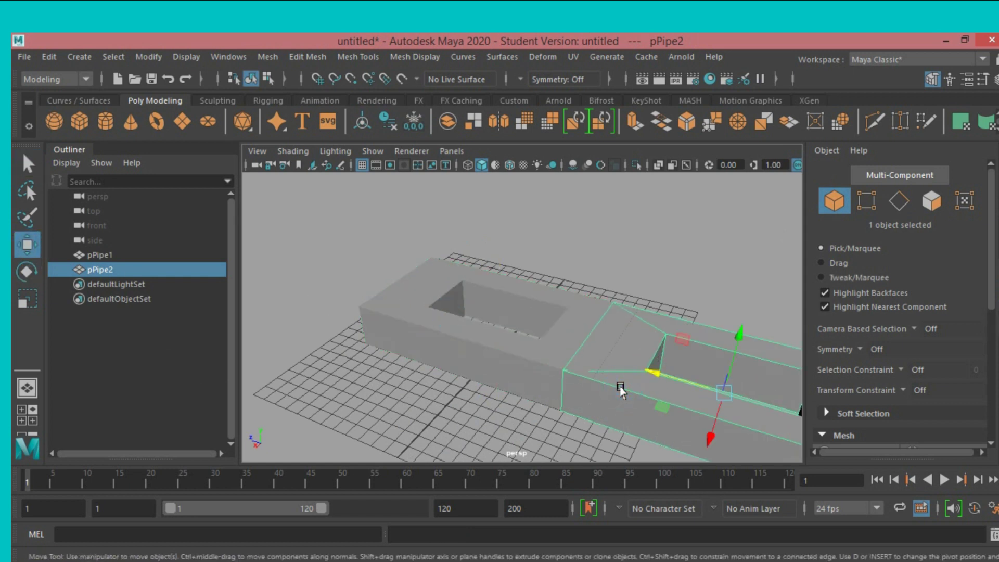
pyautogui.hotkey('ctrl', 'h')
# Reselect pPipe1 in Edge mode and add its fourth vertical corner edge
pyautogui.click(519, 368)
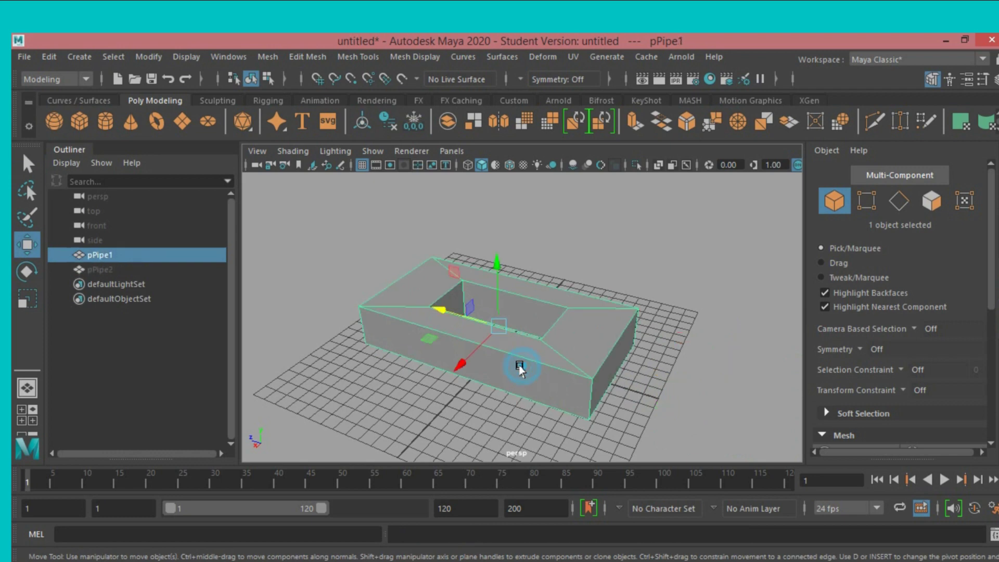
pyautogui.click(899, 201)
pyautogui.keyDown('alt'); pyautogui.moveTo(678, 365); pyautogui.dragTo(568, 360); pyautogui.keyUp('alt')
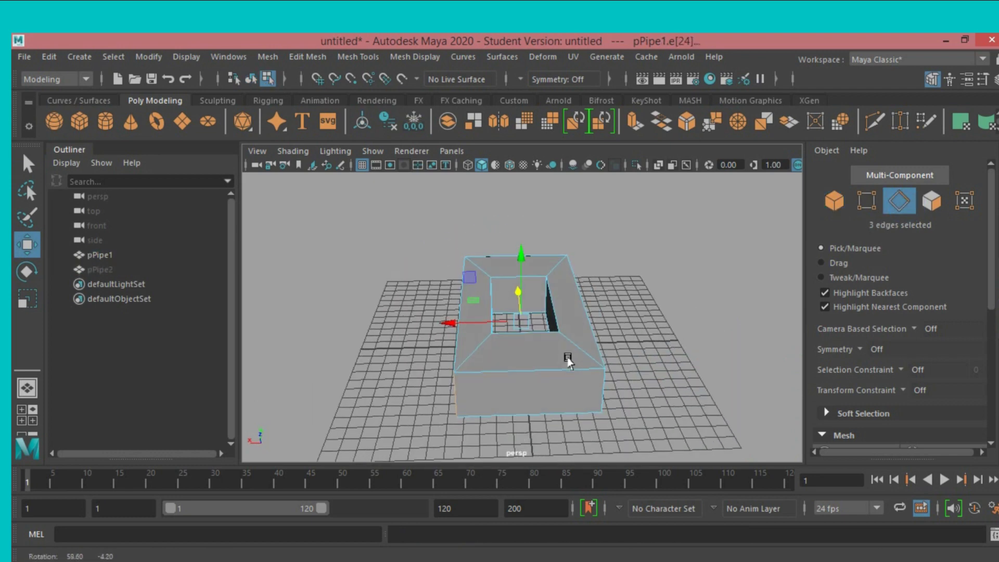
pyautogui.keyDown('shift'); pyautogui.click(611, 387); pyautogui.keyUp('shift')
pyautogui.moveTo(706, 346)
pyautogui.keyDown('alt'); pyautogui.mouseDown()
pyautogui.moveTo(557, 350)
pyautogui.moveTo(502, 328)
pyautogui.moveTo(640, 364)
pyautogui.moveTo(770, 329)
pyautogui.moveTo(668, 359)
pyautogui.mouseUp(); pyautogui.keyUp('alt')
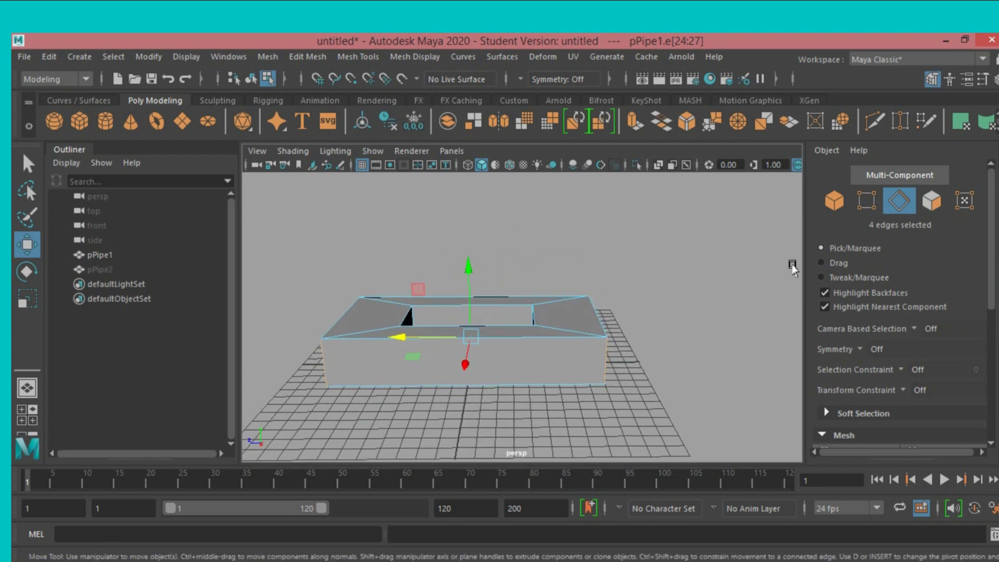
# Bevel pPipe1's four selected vertical corner edges
pyautogui.scroll(-2, 920, 338)
pyautogui.scroll(-1, 934, 369)
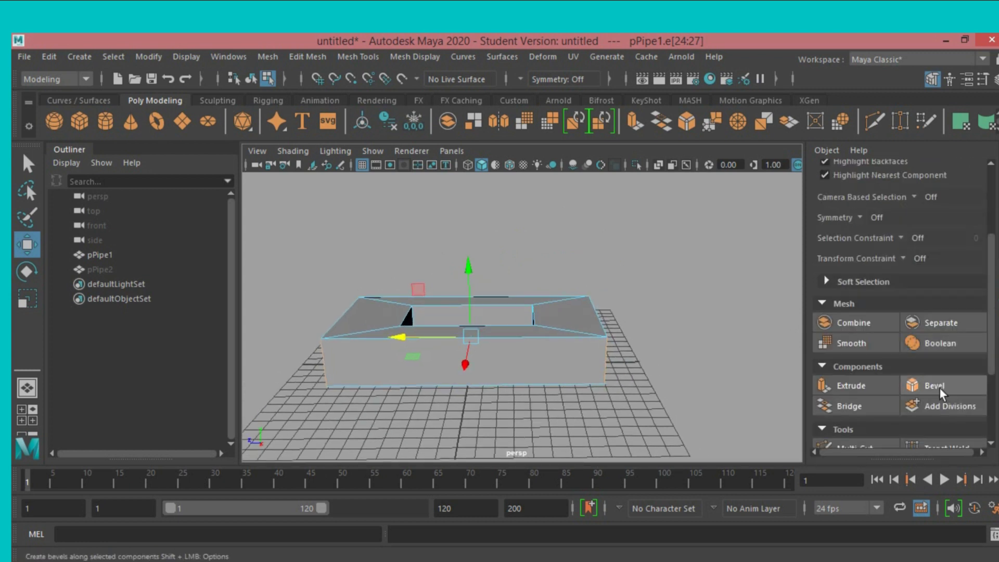
pyautogui.click(935, 386)
pyautogui.scroll(2, 699, 389)
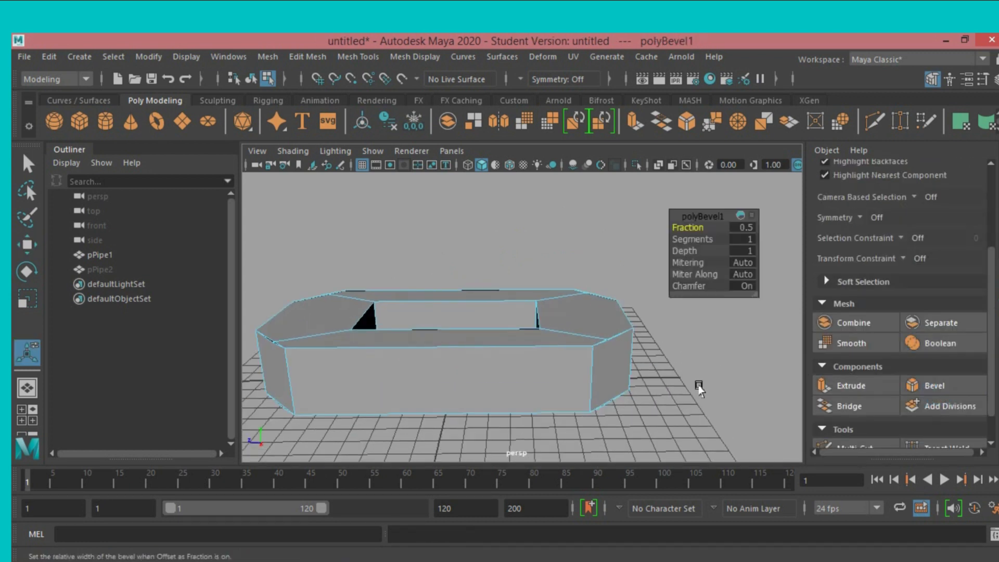
pyautogui.scroll(-2, 698, 389)
pyautogui.keyDown('alt'); pyautogui.moveTo(698, 389); pyautogui.dragTo(698, 413); pyautogui.keyUp('alt')
# Raise polyBevel1 Segments to 5 to round the corners, then return to Object mode
pyautogui.moveTo(691, 237); pyautogui.dragTo(703, 240)
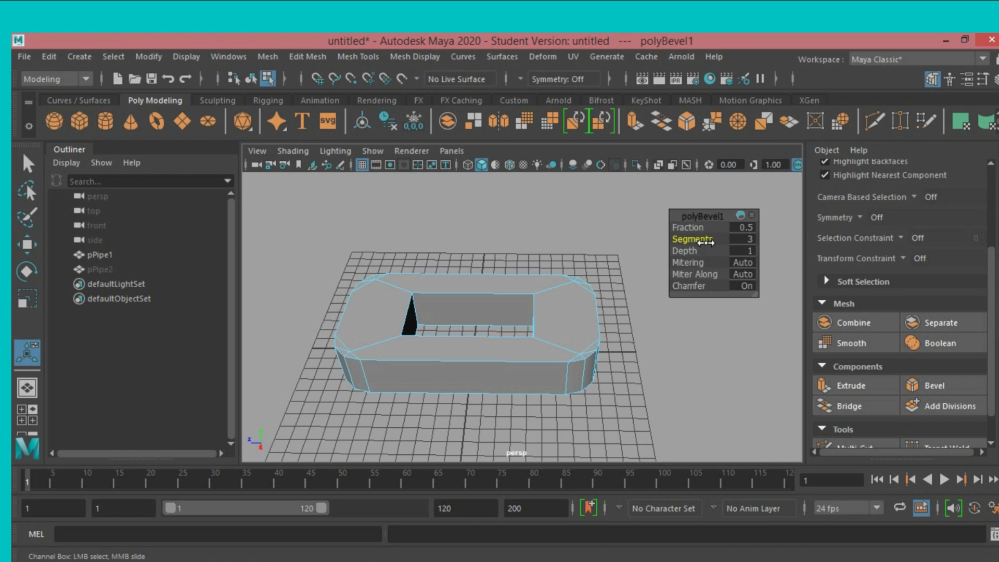
pyautogui.moveTo(709, 243); pyautogui.dragTo(713, 243)
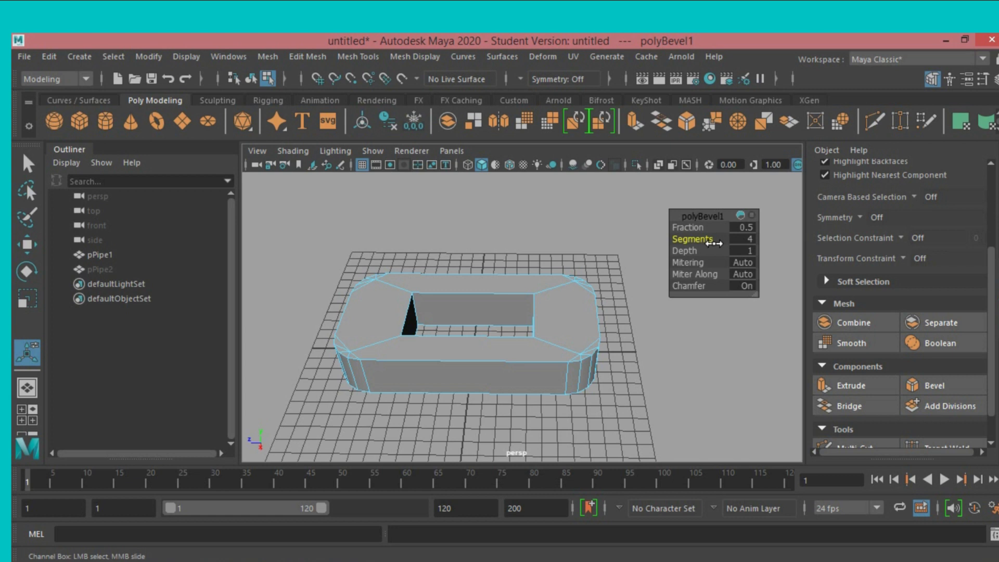
pyautogui.moveTo(716, 243); pyautogui.dragTo(720, 243)
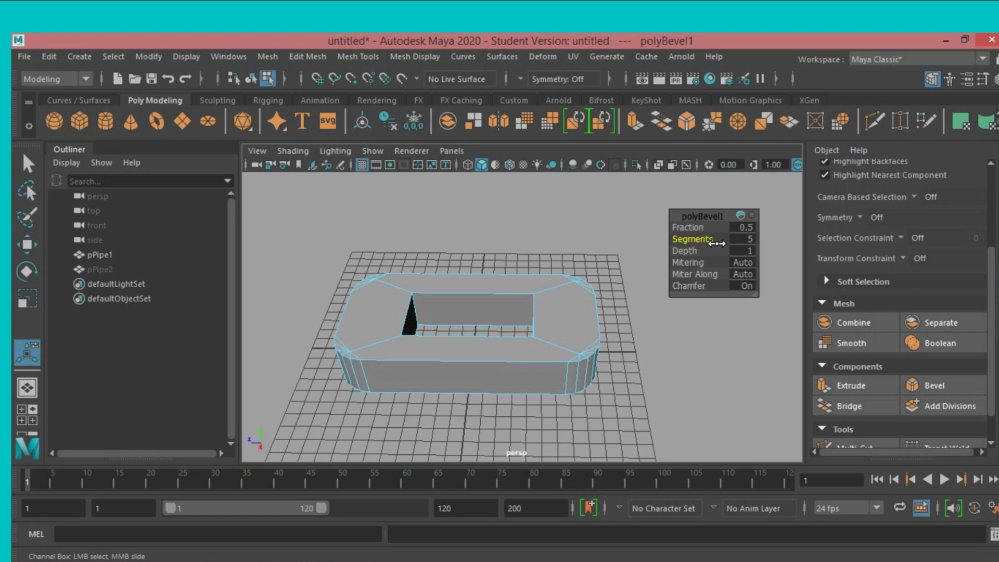
pyautogui.click(28, 164)
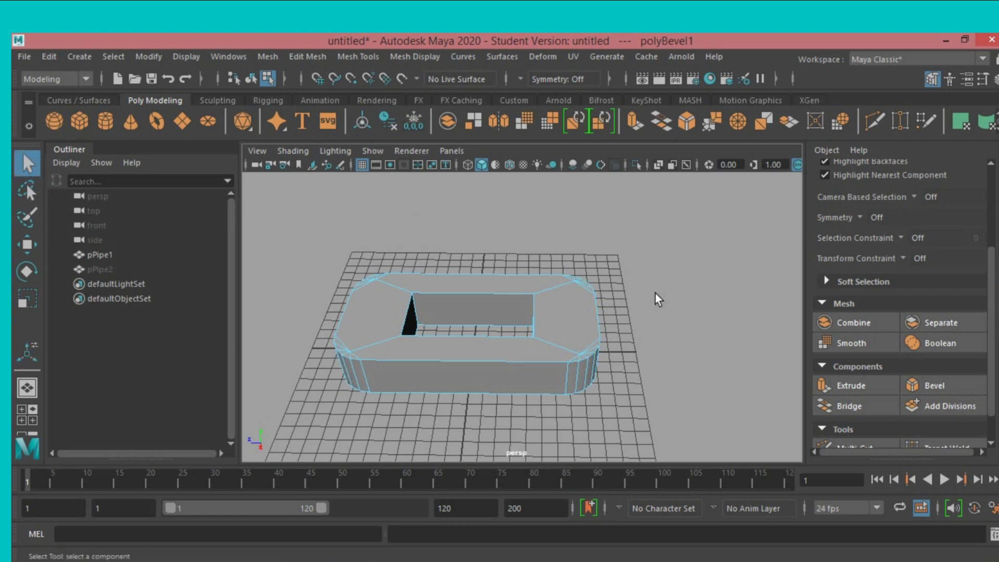
pyautogui.moveTo(660, 318)
pyautogui.keyDown('alt'); pyautogui.mouseDown()
pyautogui.moveTo(630, 276)
pyautogui.moveTo(634, 310)
pyautogui.moveTo(633, 299)
pyautogui.mouseUp(); pyautogui.keyUp('alt')
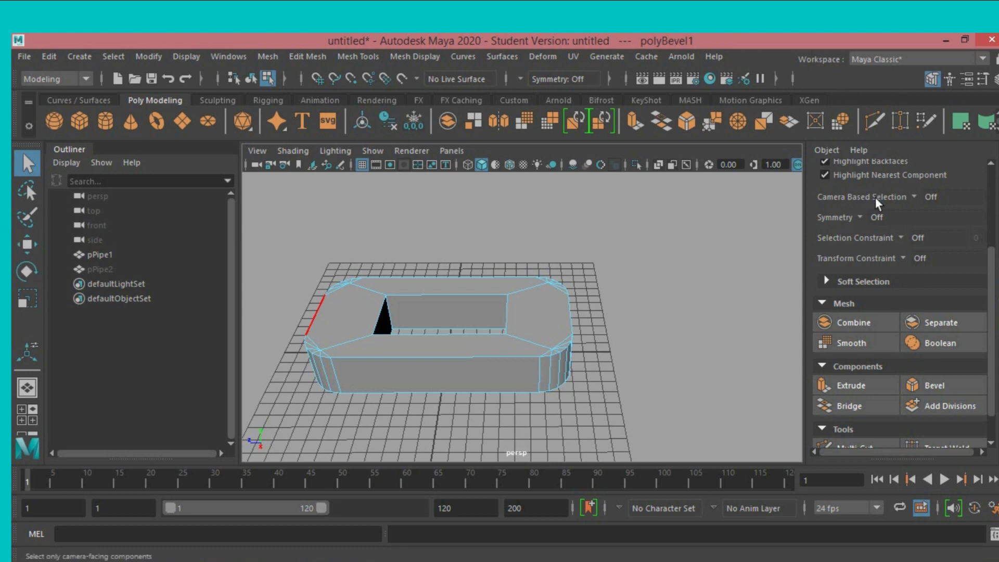
pyautogui.scroll(3, 875, 198)
pyautogui.click(833, 200)
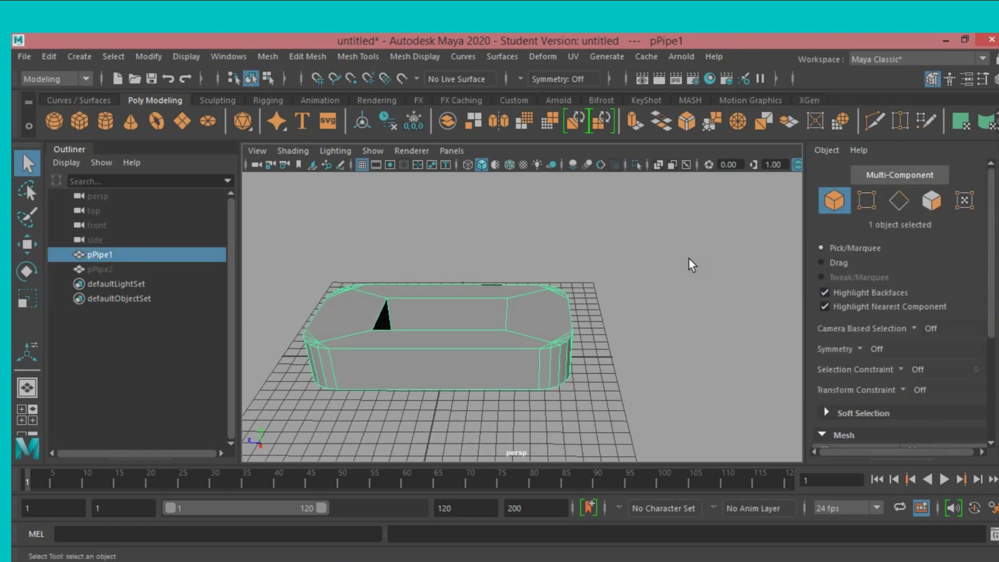
# Reselect pPipe1 in Face mode and delete the first inner wall face of the opening
pyautogui.click(688, 258)
pyautogui.moveTo(725, 339)
pyautogui.keyDown('alt'); pyautogui.mouseDown()
pyautogui.moveTo(554, 352)
pyautogui.moveTo(580, 335)
pyautogui.moveTo(572, 364)
pyautogui.mouseUp(); pyautogui.keyUp('alt')
pyautogui.click(554, 349)
pyautogui.click(938, 201)
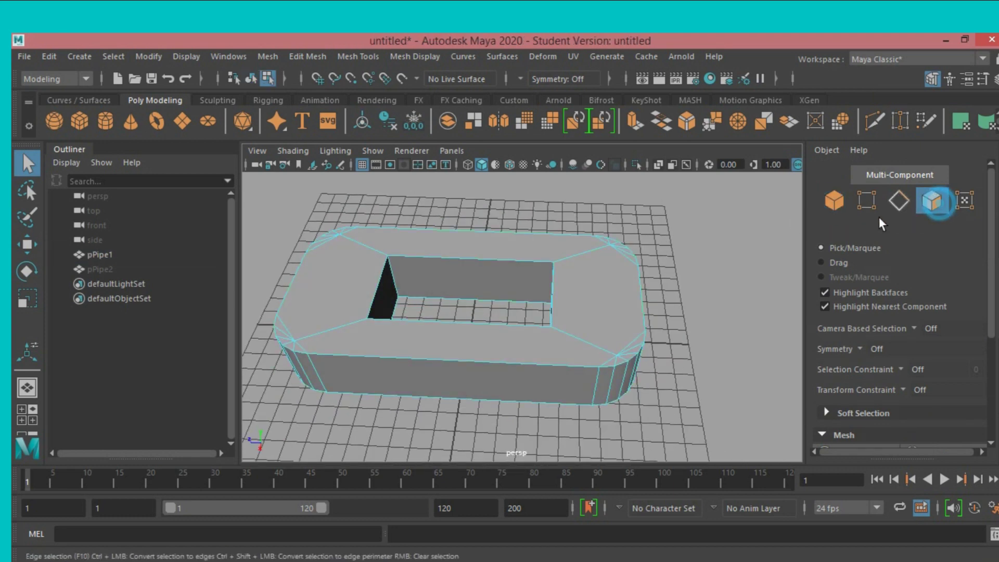
pyautogui.click(460, 283)
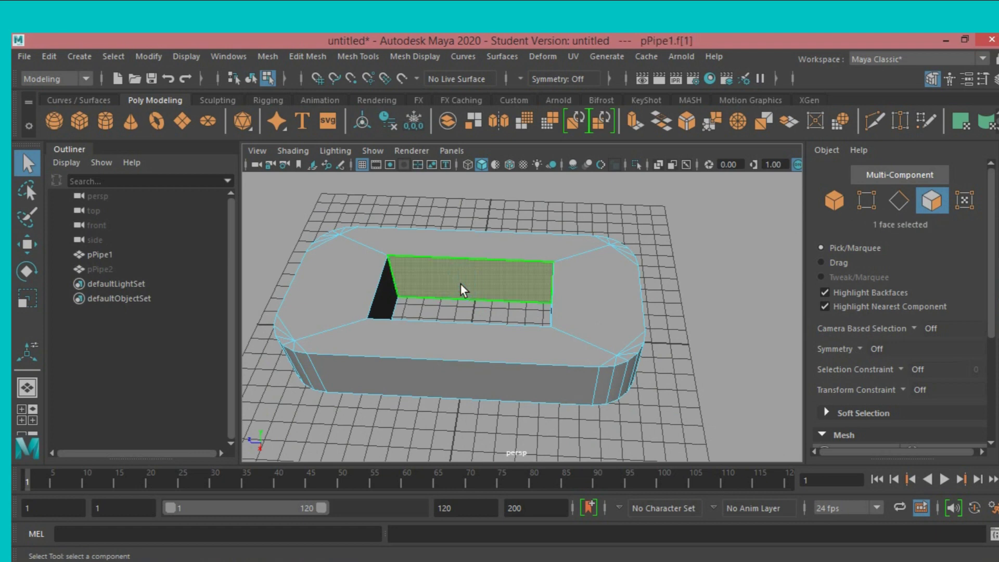
pyautogui.press('Delete')
# Delete the remaining inner wall faces of the opening, tumbling around to reach each
pyautogui.moveTo(709, 302)
pyautogui.keyDown('alt'); pyautogui.mouseDown()
pyautogui.moveTo(625, 316)
pyautogui.moveTo(567, 297)
pyautogui.mouseUp(); pyautogui.keyUp('alt')
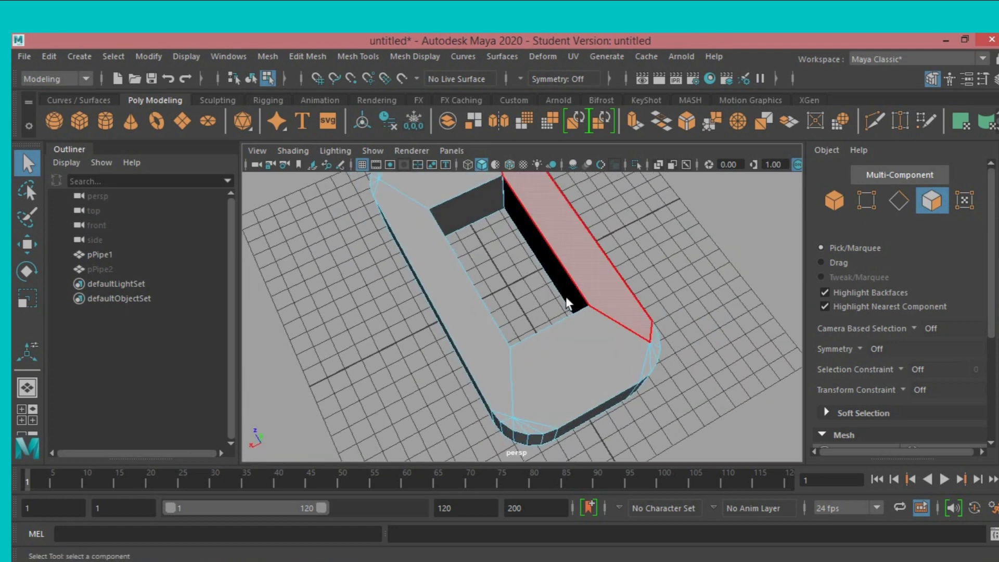
pyautogui.click(455, 220)
pyautogui.press('Delete')
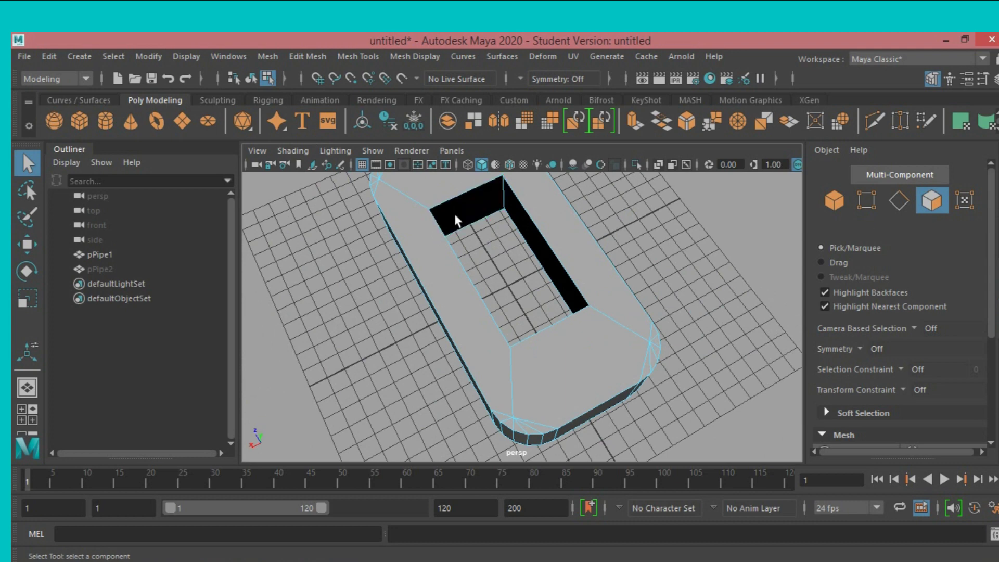
pyautogui.moveTo(709, 233)
pyautogui.keyDown('alt'); pyautogui.mouseDown()
pyautogui.moveTo(513, 239)
pyautogui.moveTo(486, 218)
pyautogui.mouseUp(); pyautogui.keyUp('alt')
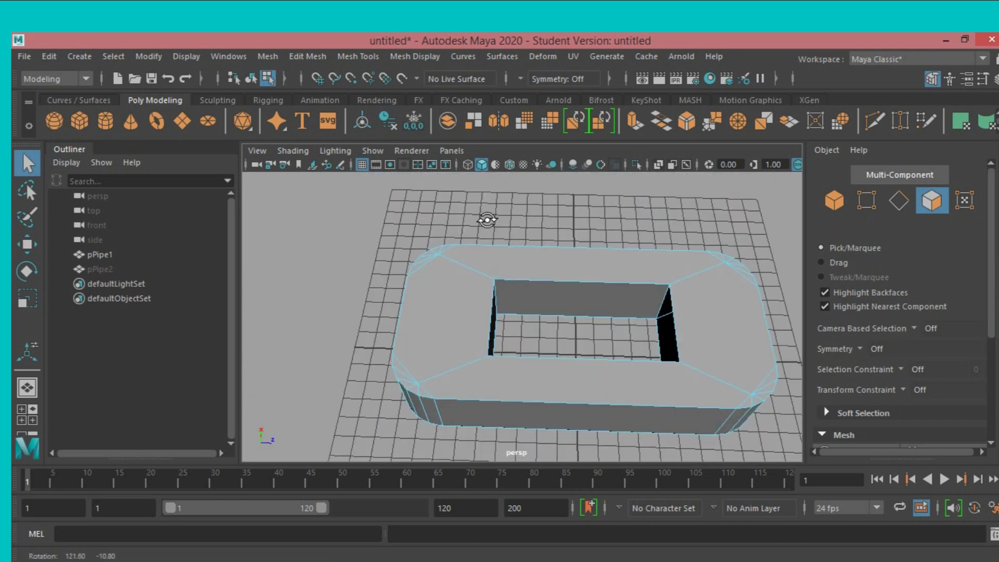
pyautogui.click(548, 294)
pyautogui.press('Delete')
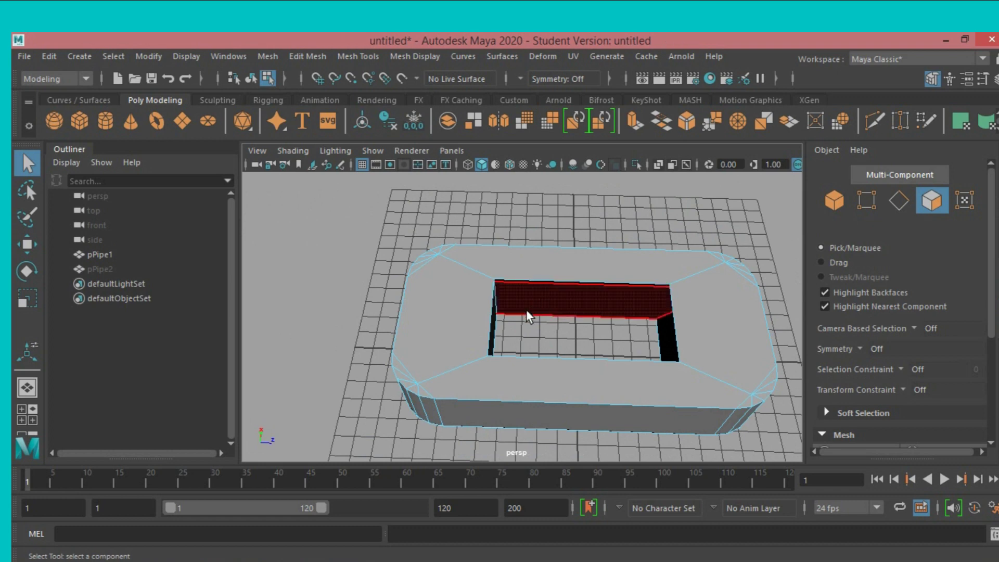
pyautogui.click(495, 330)
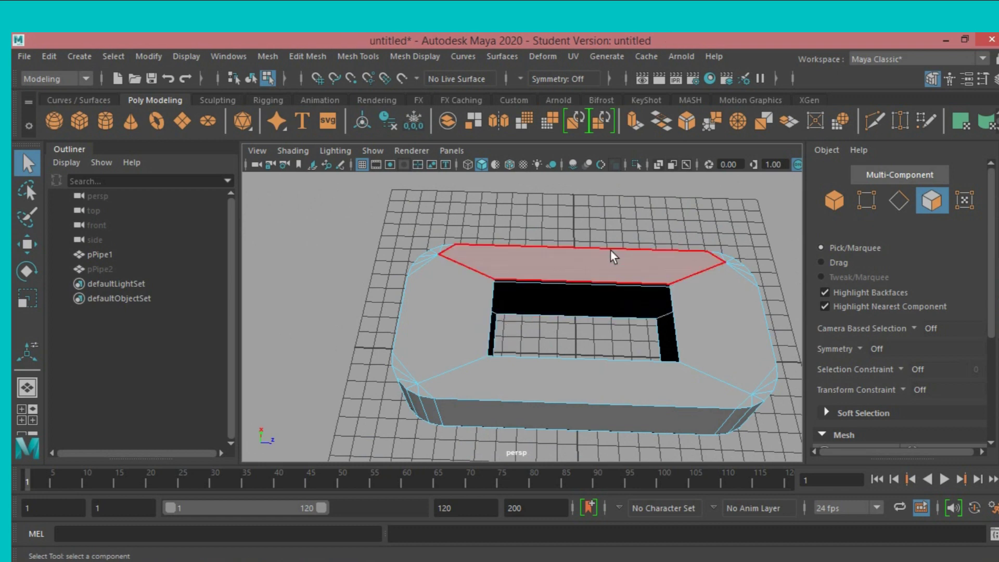
pyautogui.moveTo(617, 241)
pyautogui.keyDown('alt'); pyautogui.mouseDown()
pyautogui.moveTo(507, 238)
pyautogui.moveTo(460, 203)
pyautogui.moveTo(629, 208)
pyautogui.moveTo(626, 220)
pyautogui.moveTo(788, 192)
pyautogui.mouseUp(); pyautogui.keyUp('alt')
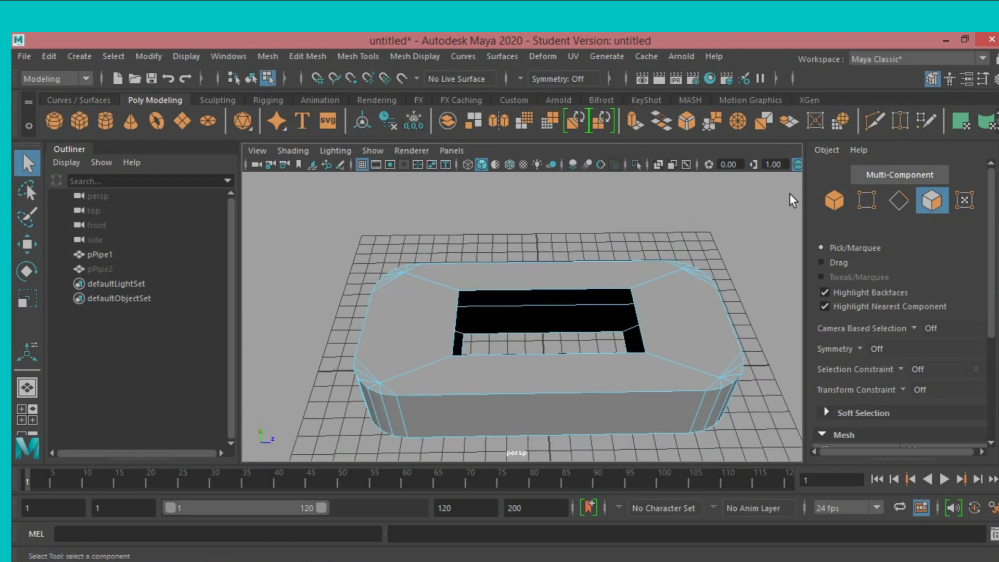
# Cap the top opening by selecting its border loop and running Mesh > Fill Hole
pyautogui.click(899, 201)
pyautogui.doubleClick(538, 289)
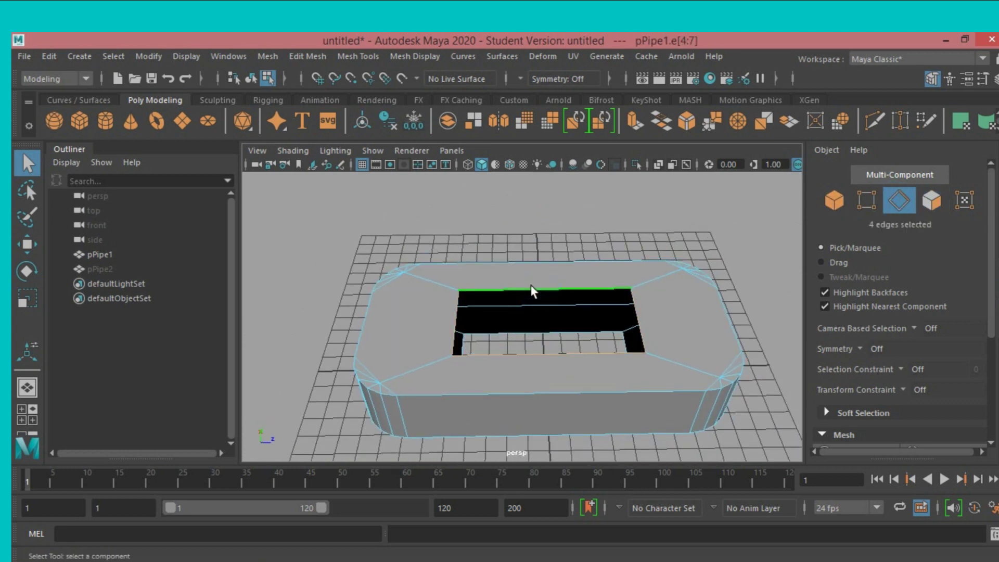
pyautogui.click(268, 56)
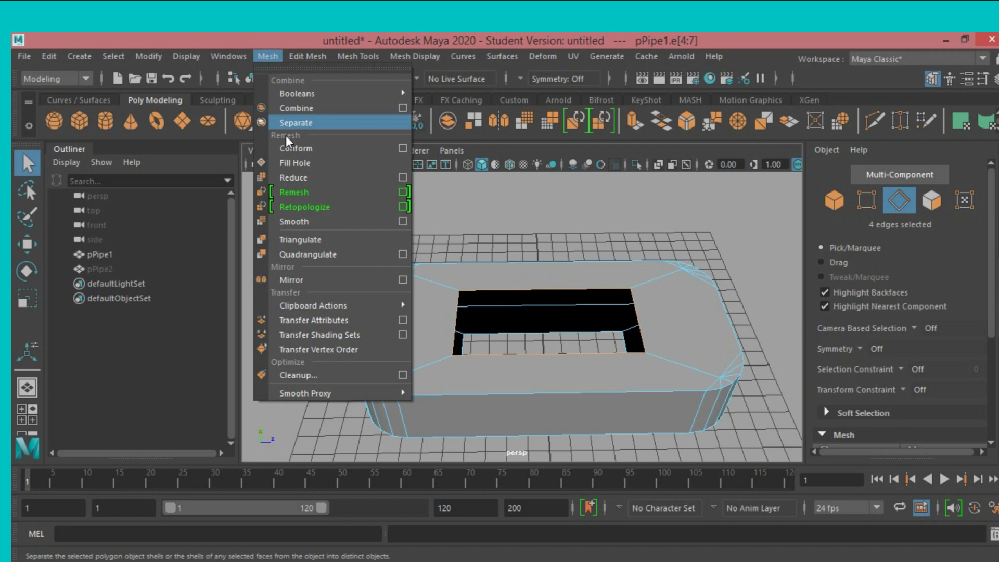
pyautogui.click(294, 163)
# Cap the bottom opening's border loop with Fill Hole
pyautogui.moveTo(352, 238)
pyautogui.keyDown('alt'); pyautogui.mouseDown()
pyautogui.moveTo(410, 219)
pyautogui.moveTo(476, 144)
pyautogui.moveTo(468, 125)
pyautogui.mouseUp(); pyautogui.keyUp('alt')
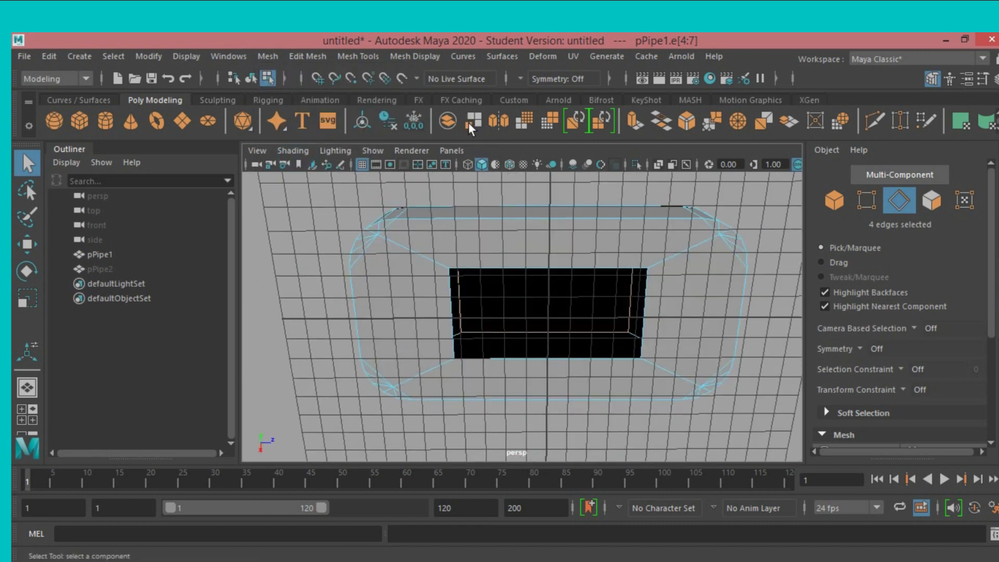
pyautogui.doubleClick(517, 268)
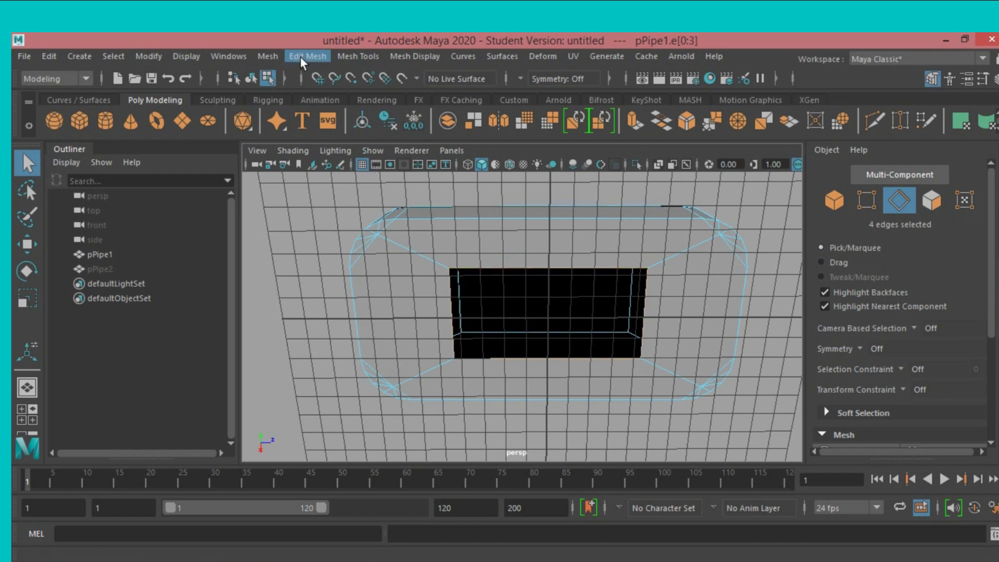
pyautogui.click(259, 58)
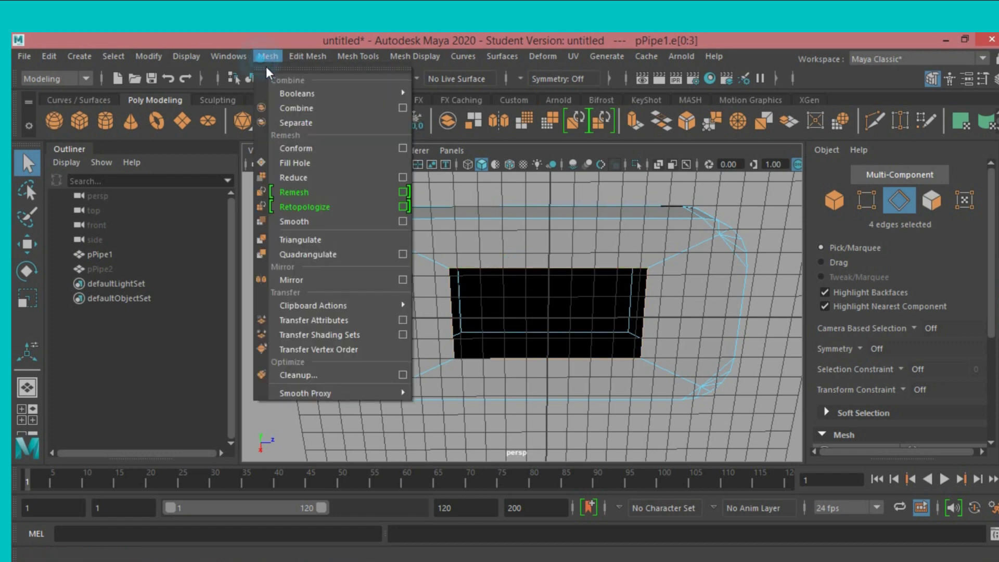
pyautogui.click(300, 158)
pyautogui.keyDown('alt'); pyautogui.moveTo(535, 188); pyautogui.dragTo(567, 288); pyautogui.keyUp('alt')
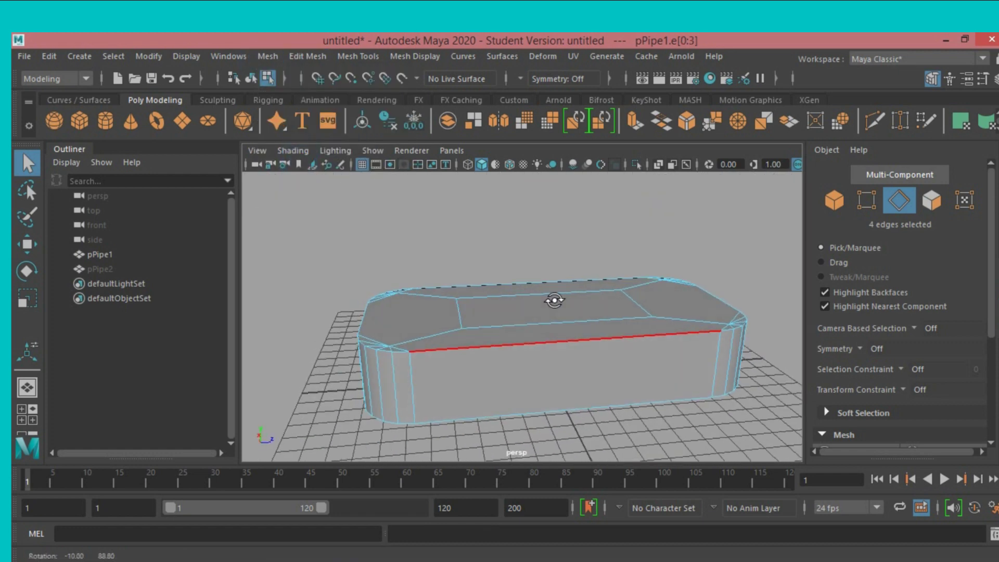
pyautogui.keyDown('alt'); pyautogui.moveTo(557, 287); pyautogui.dragTo(536, 279, button='middle'); pyautogui.keyUp('alt')
pyautogui.moveTo(534, 279)
pyautogui.keyDown('alt'); pyautogui.mouseDown()
pyautogui.moveTo(520, 277)
pyautogui.moveTo(521, 260)
pyautogui.mouseUp(); pyautogui.keyUp('alt')
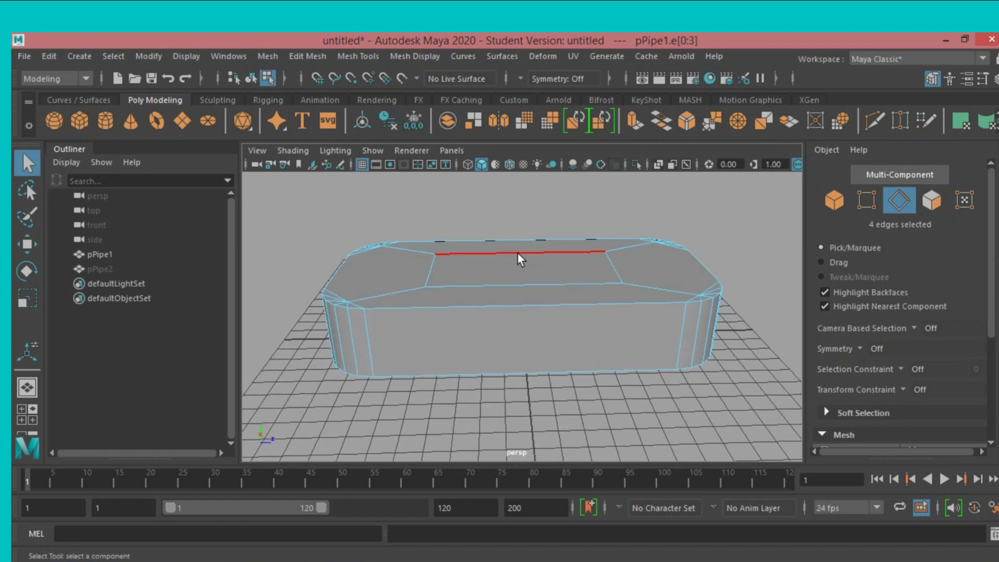
# Delete pPipe1's construction history via Edit > Delete by Type > History
pyautogui.click(833, 199)
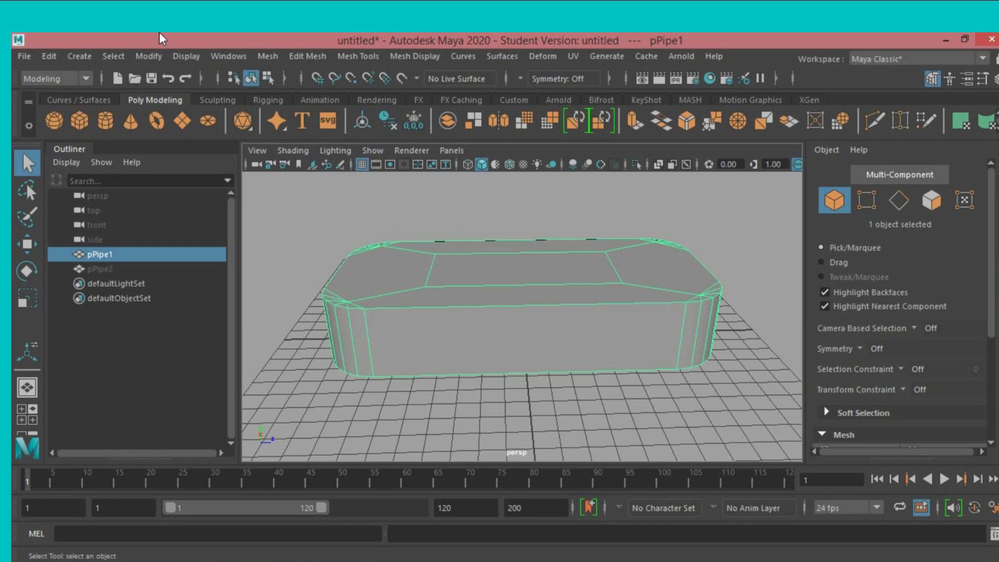
pyautogui.click(52, 59)
pyautogui.click(203, 227)
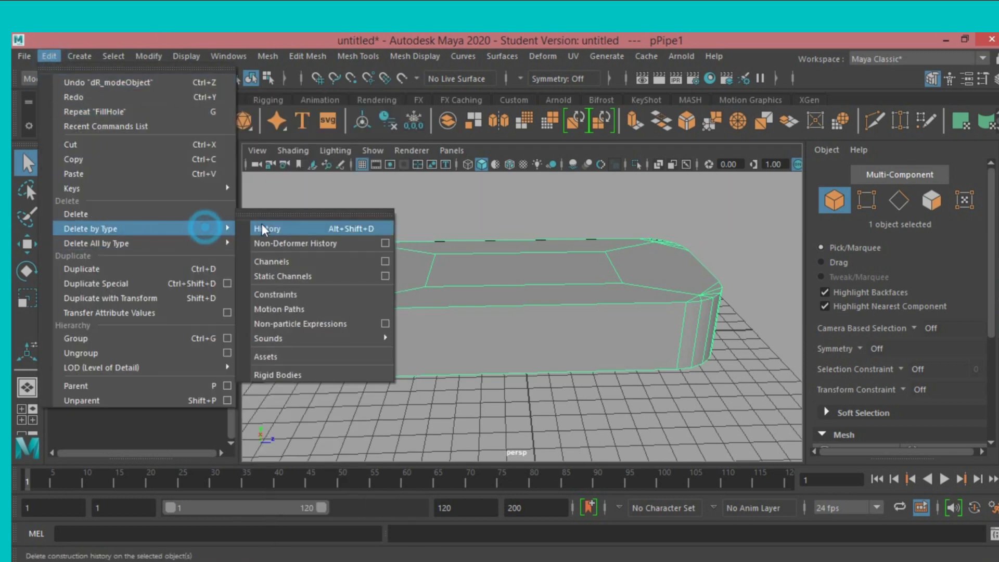
pyautogui.click(261, 229)
pyautogui.moveTo(522, 214)
pyautogui.keyDown('alt'); pyautogui.mouseDown()
pyautogui.moveTo(552, 227)
pyautogui.moveTo(562, 216)
pyautogui.moveTo(561, 227)
pyautogui.mouseUp(); pyautogui.keyUp('alt')
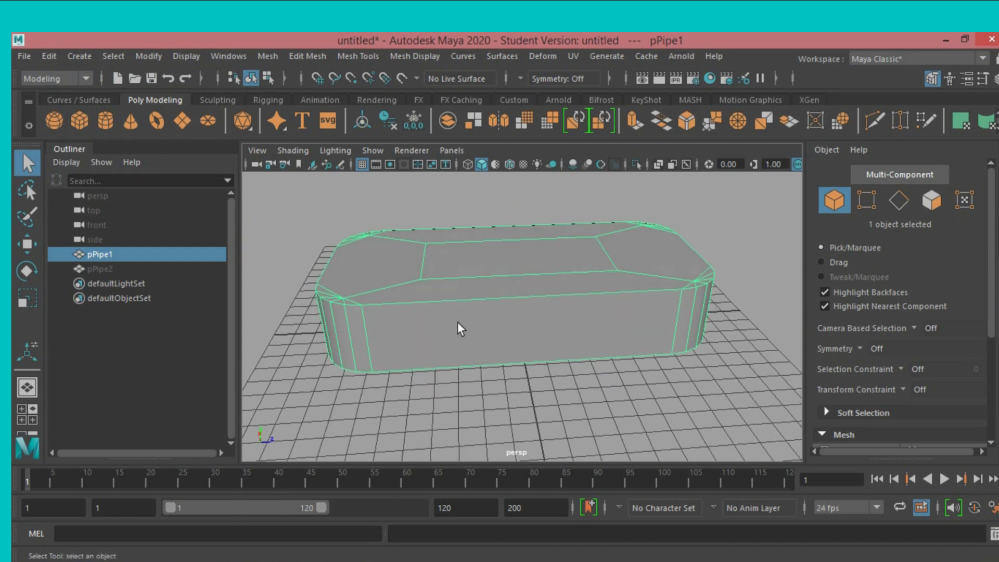
# Add horizontal edge loops near the top and bottom of the box with Insert Edge Loop
pyautogui.click(342, 57)
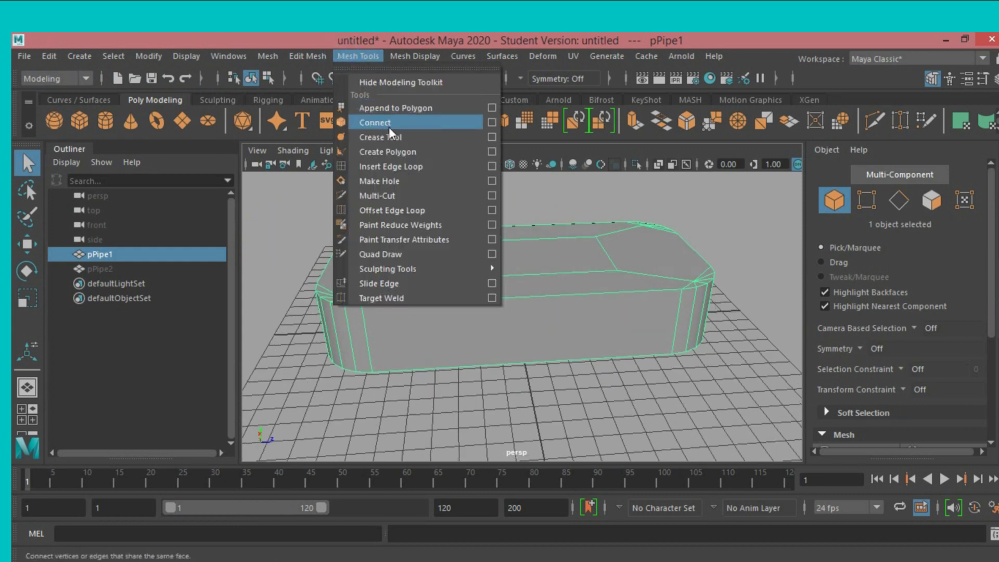
pyautogui.click(406, 166)
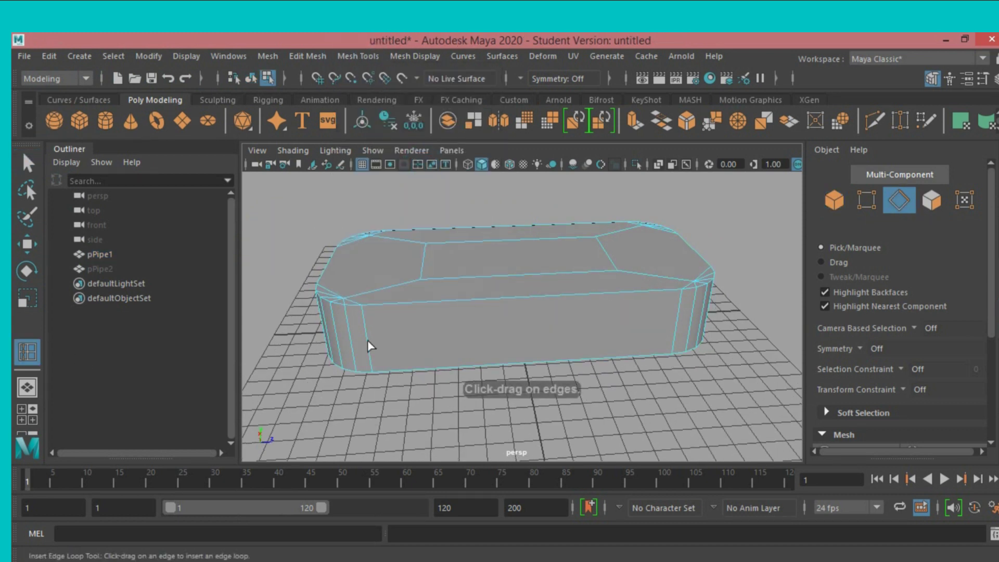
pyautogui.moveTo(367, 338); pyautogui.dragTo(364, 317)
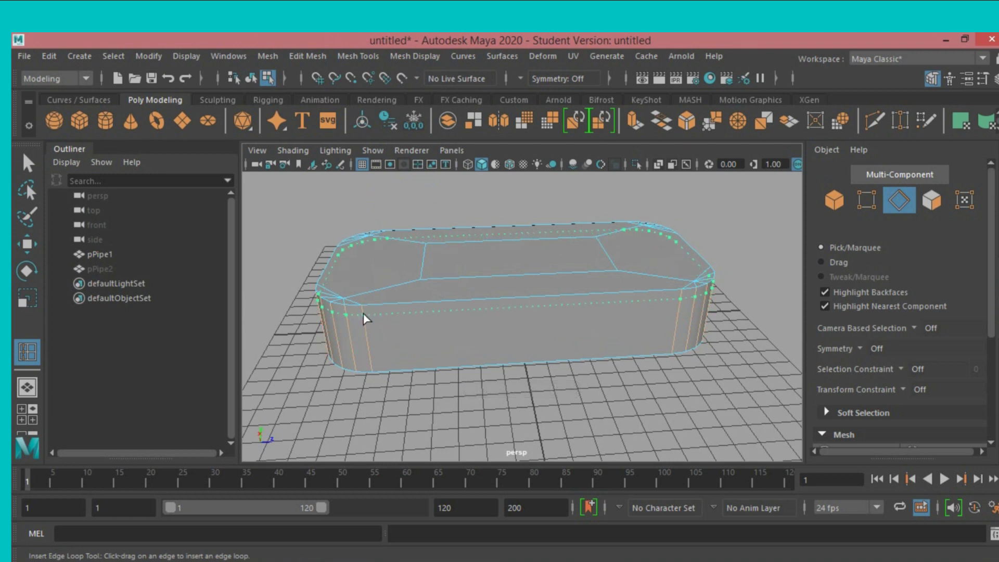
pyautogui.moveTo(363, 317); pyautogui.dragTo(363, 315)
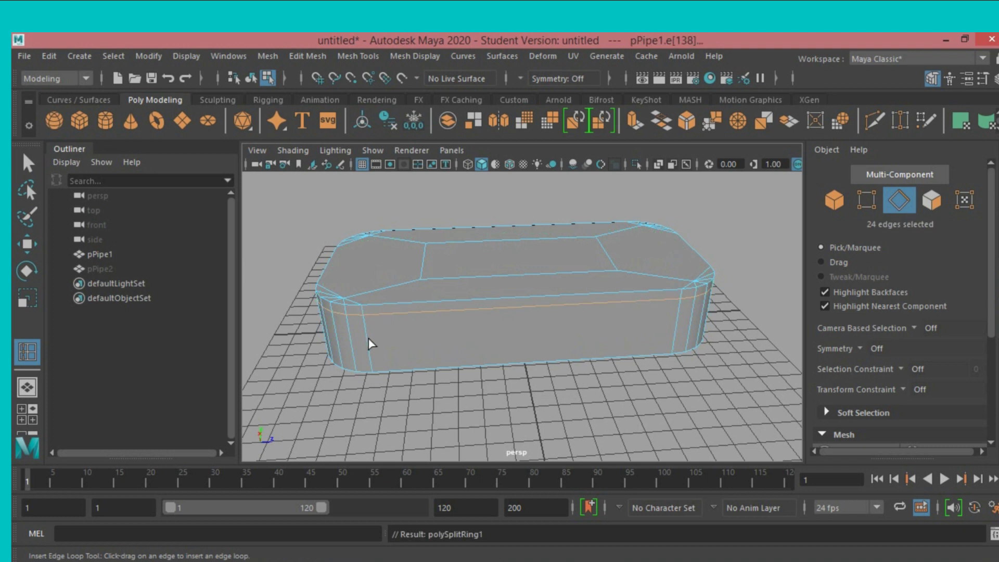
pyautogui.moveTo(369, 350); pyautogui.dragTo(373, 363)
pyautogui.keyDown('alt'); pyautogui.moveTo(576, 374); pyautogui.dragTo(553, 364); pyautogui.keyUp('alt')
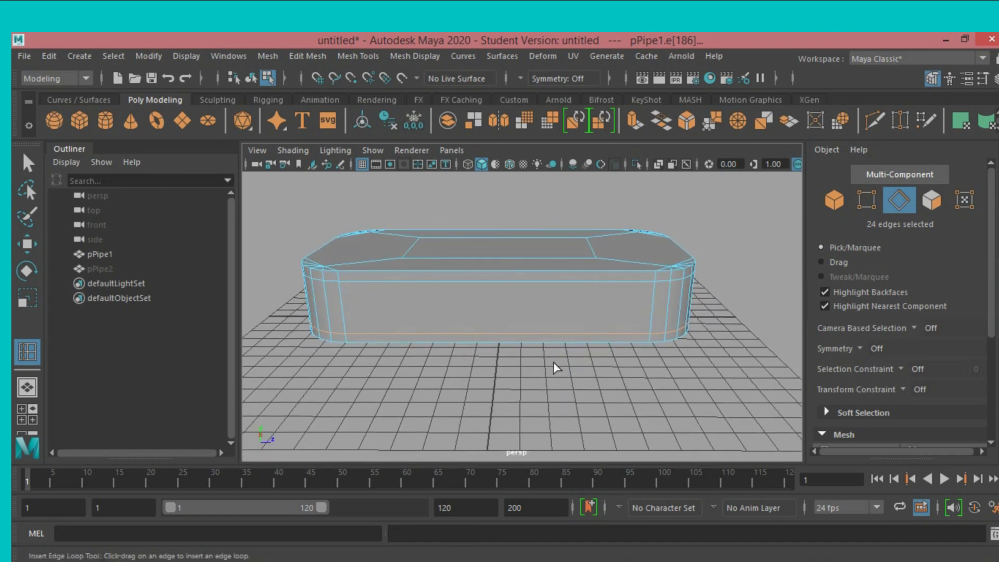
# Insert several vertical edge loops across the front of the box
pyautogui.click(617, 294)
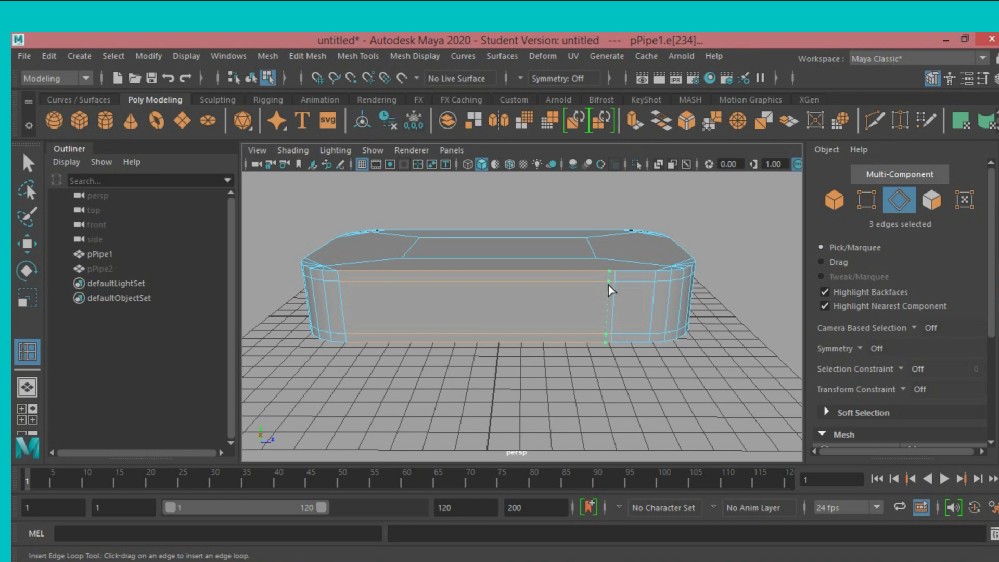
pyautogui.click(609, 287)
pyautogui.click(552, 282)
pyautogui.click(554, 333)
pyautogui.click(556, 335)
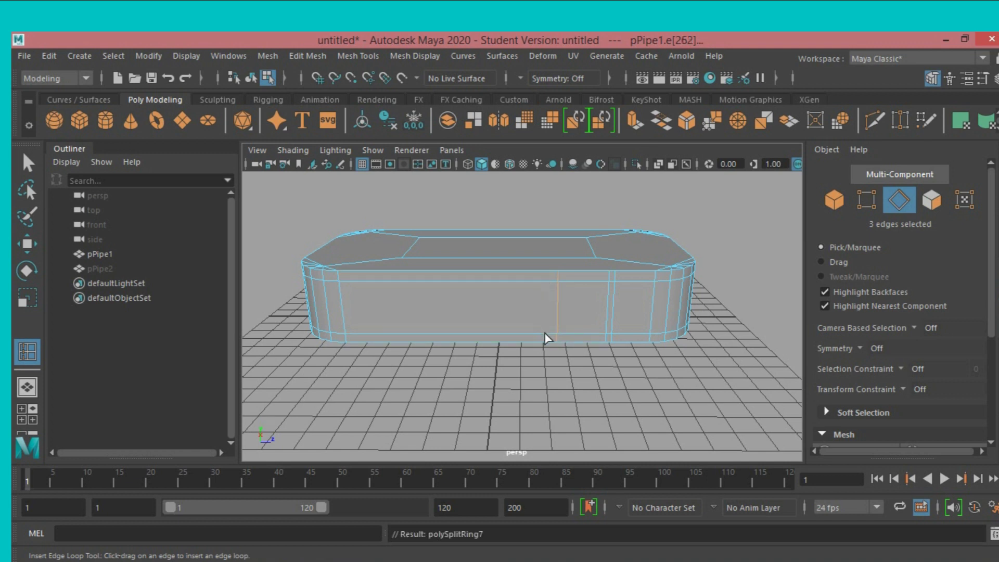
pyautogui.moveTo(545, 333)
pyautogui.mouseDown()
pyautogui.moveTo(553, 334)
pyautogui.moveTo(394, 338)
pyautogui.mouseUp()
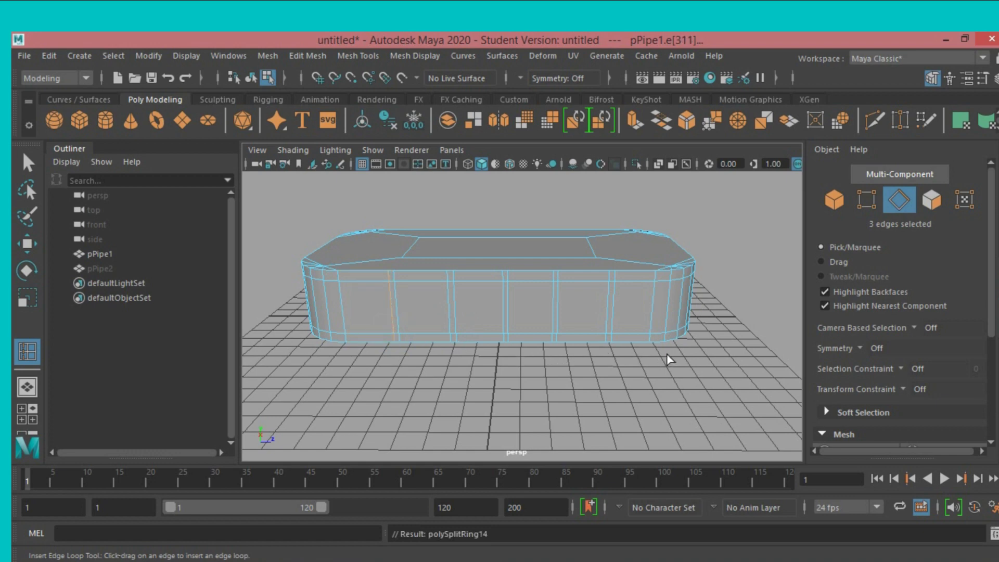
# Add more vertical edge loops along the long side and check them in wireframe
pyautogui.moveTo(698, 341)
pyautogui.keyDown('alt'); pyautogui.mouseDown()
pyautogui.moveTo(520, 339)
pyautogui.moveTo(548, 338)
pyautogui.mouseUp(); pyautogui.keyUp('alt')
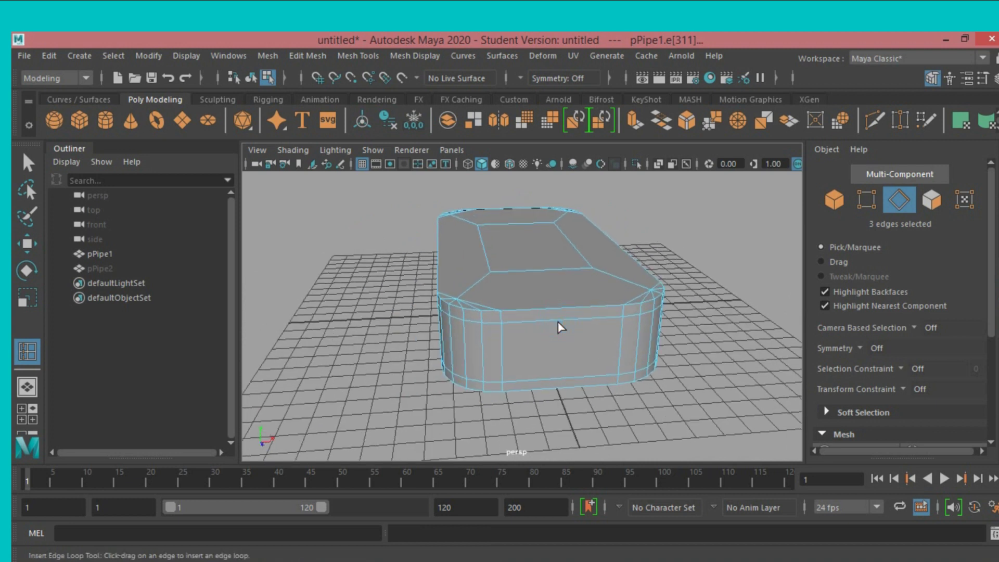
pyautogui.click(559, 326)
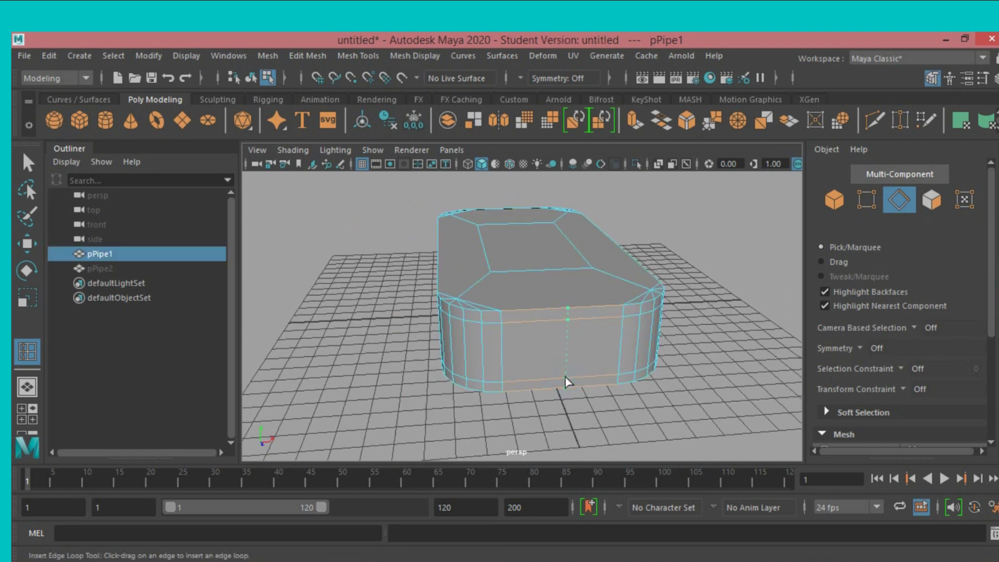
pyautogui.click(566, 382)
pyautogui.moveTo(554, 379); pyautogui.dragTo(560, 379)
pyautogui.moveTo(723, 324)
pyautogui.keyDown('alt'); pyautogui.mouseDown()
pyautogui.moveTo(586, 329)
pyautogui.moveTo(562, 320)
pyautogui.moveTo(568, 312)
pyautogui.mouseUp(); pyautogui.keyUp('alt')
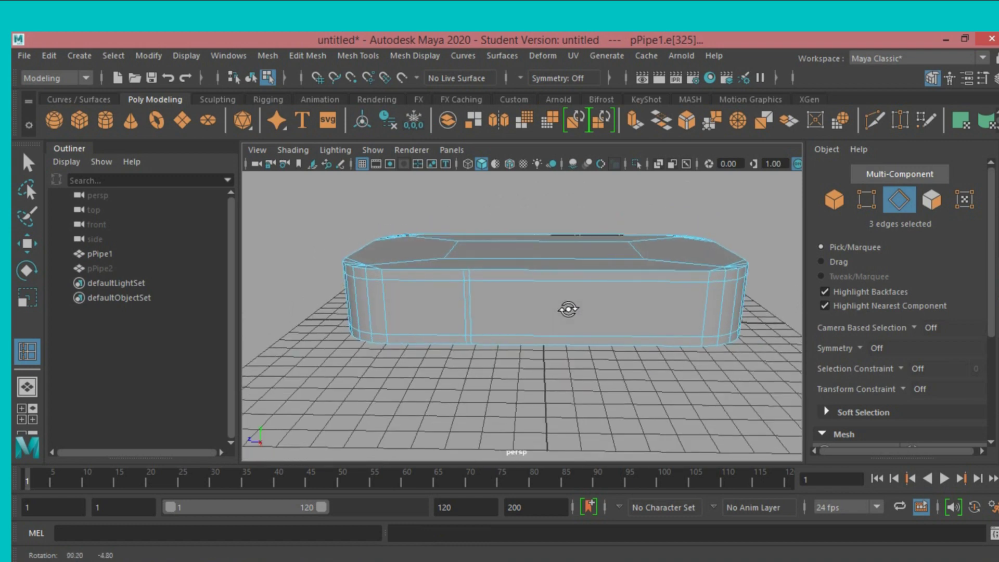
pyautogui.click(468, 164)
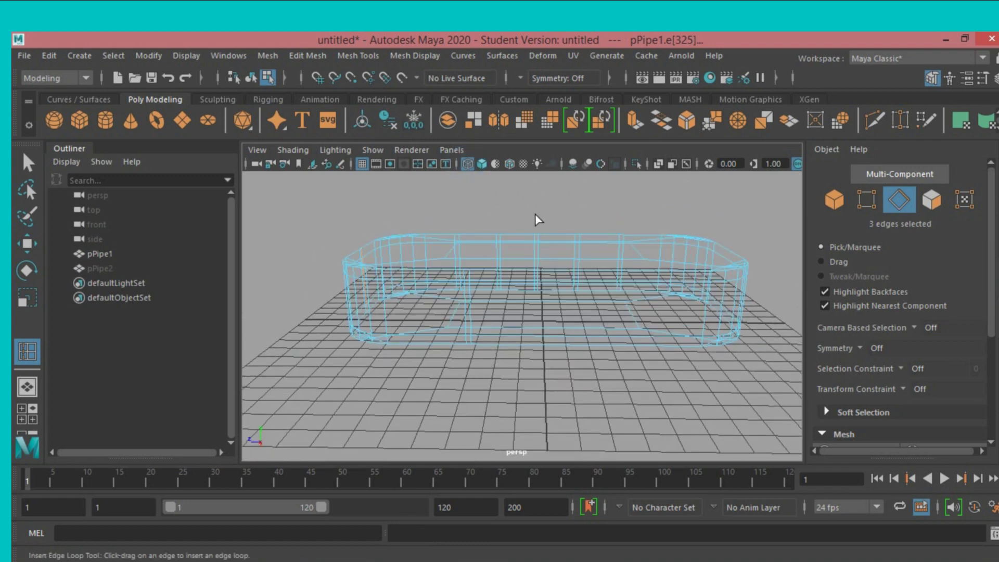
pyautogui.keyDown('alt'); pyautogui.moveTo(541, 209); pyautogui.dragTo(543, 212); pyautogui.keyUp('alt')
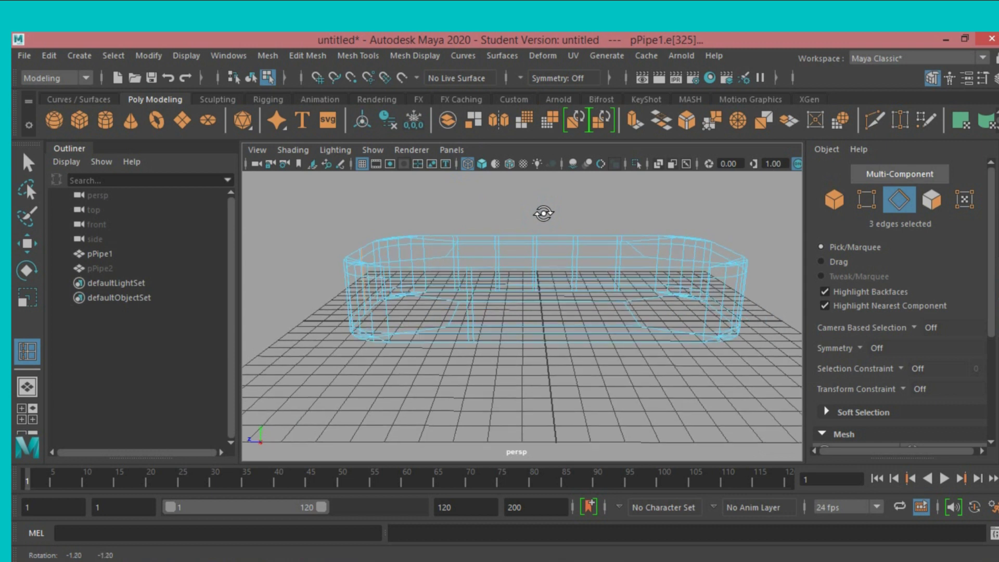
pyautogui.click(482, 164)
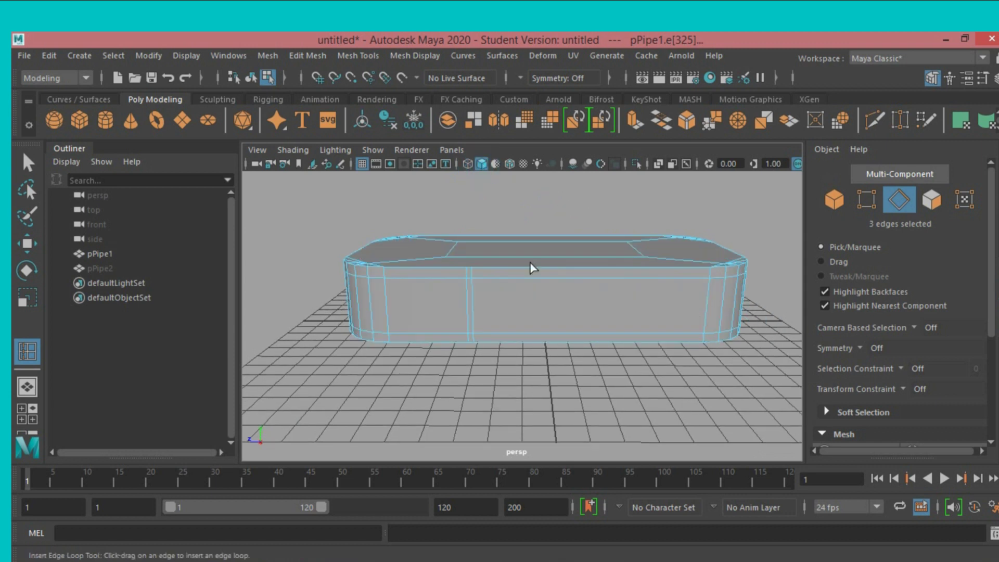
# Insert paired vertical edge loops toward the right end of the long side
pyautogui.click(525, 333)
pyautogui.click(536, 338)
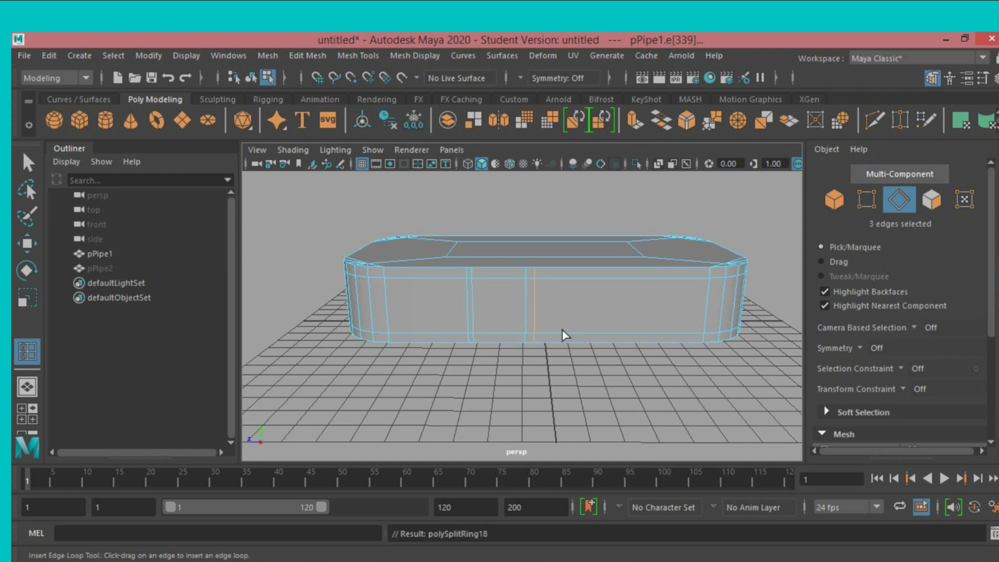
pyautogui.click(588, 336)
pyautogui.click(595, 336)
pyautogui.moveTo(643, 333); pyautogui.dragTo(655, 336)
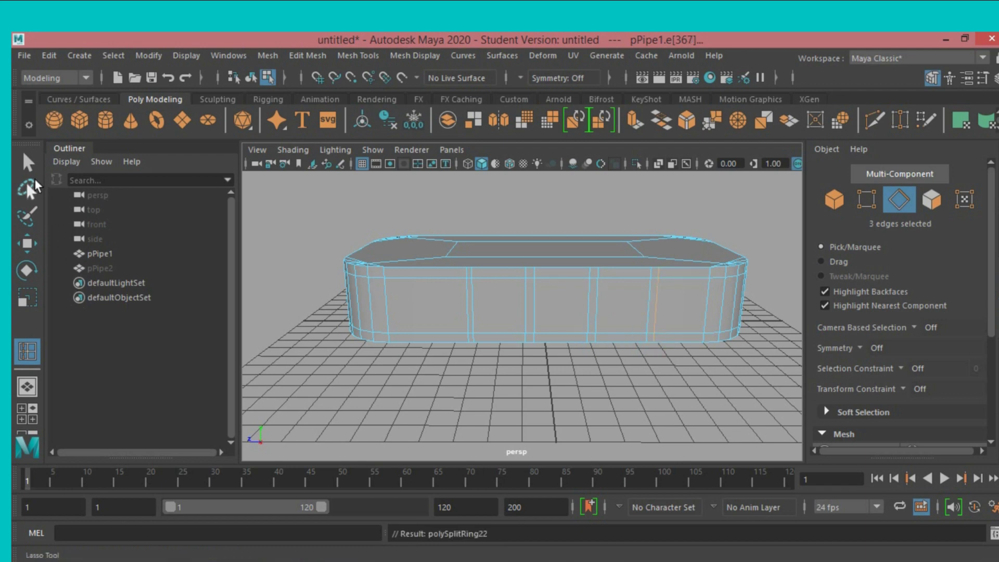
pyautogui.click(27, 162)
# Split the box's short end with a vertical edge loop and return to object selection
pyautogui.moveTo(627, 201)
pyautogui.keyDown('alt'); pyautogui.mouseDown()
pyautogui.moveTo(448, 211)
pyautogui.moveTo(475, 208)
pyautogui.mouseUp(); pyautogui.keyUp('alt')
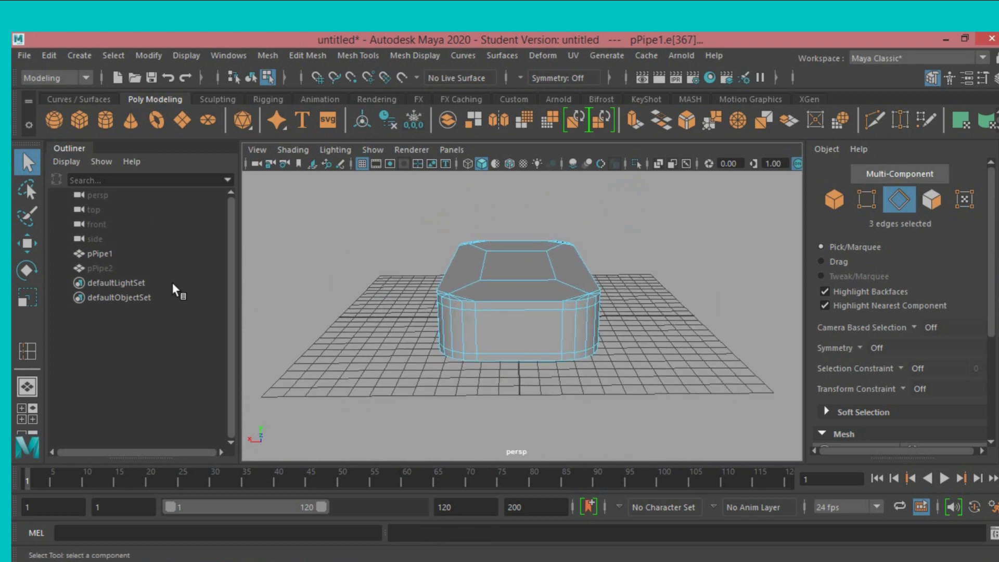
pyautogui.click(29, 356)
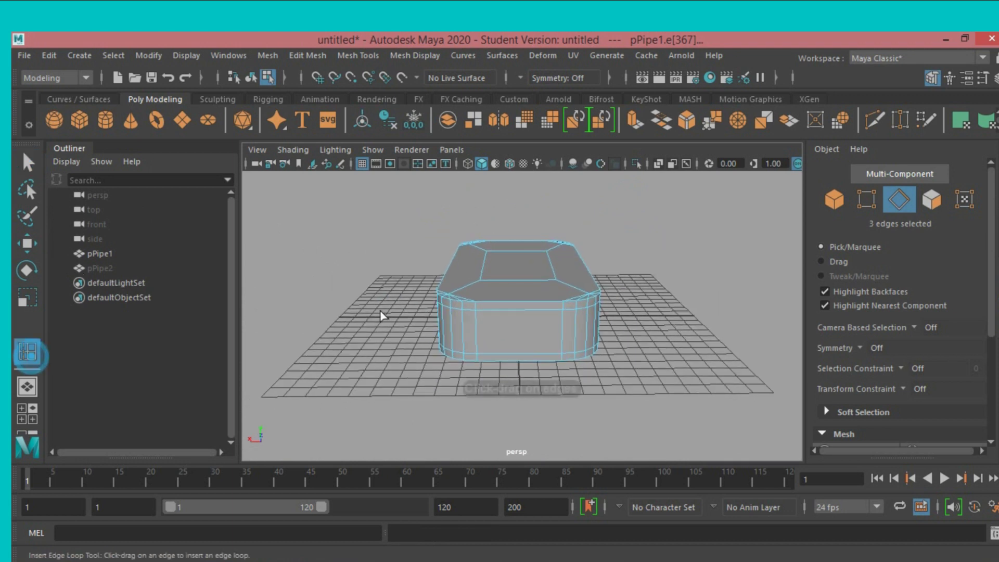
pyautogui.click(518, 315)
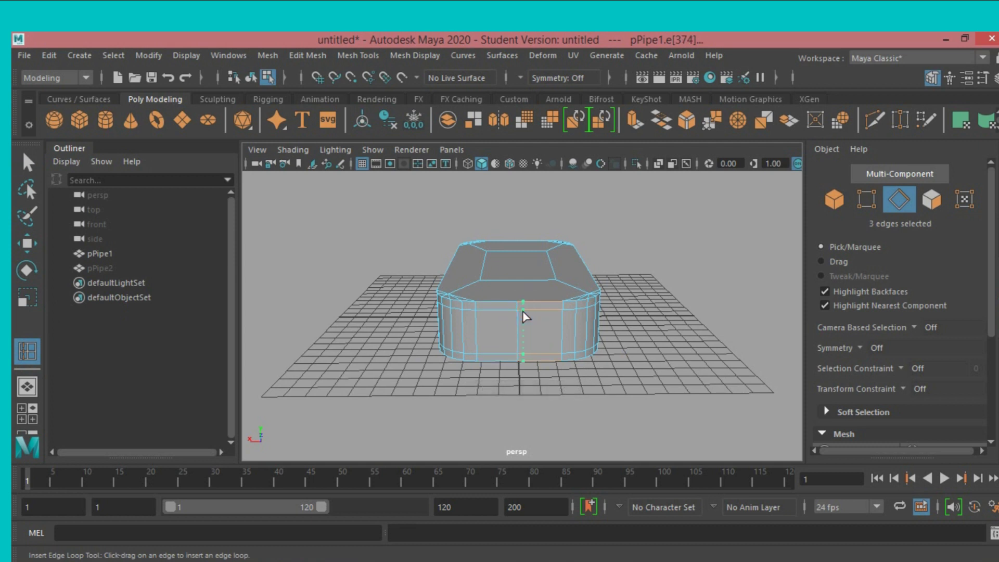
pyautogui.click(28, 162)
pyautogui.scroll(-3, 416, 281)
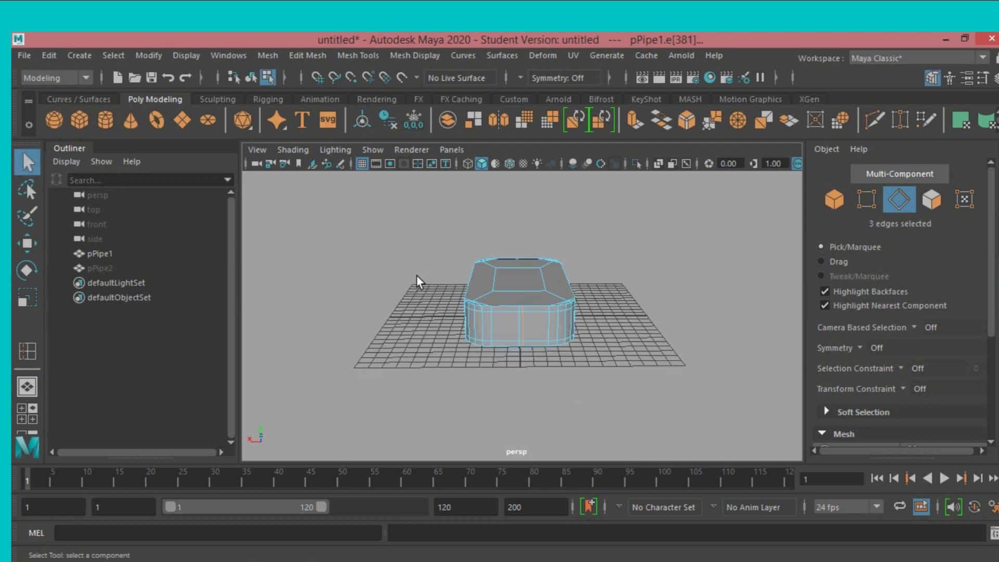
pyautogui.keyDown('alt'); pyautogui.moveTo(416, 274); pyautogui.dragTo(484, 276); pyautogui.keyUp('alt')
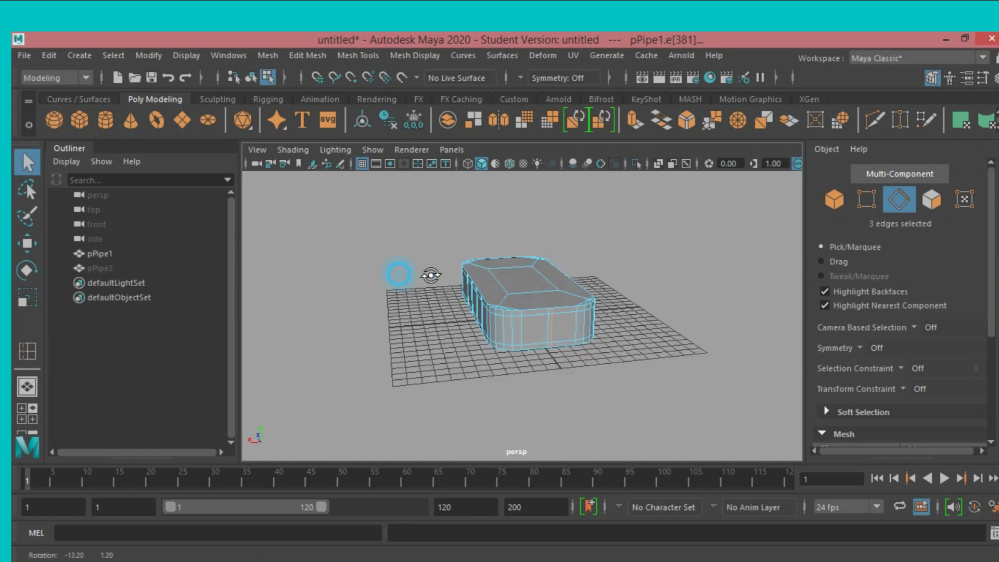
pyautogui.click(832, 201)
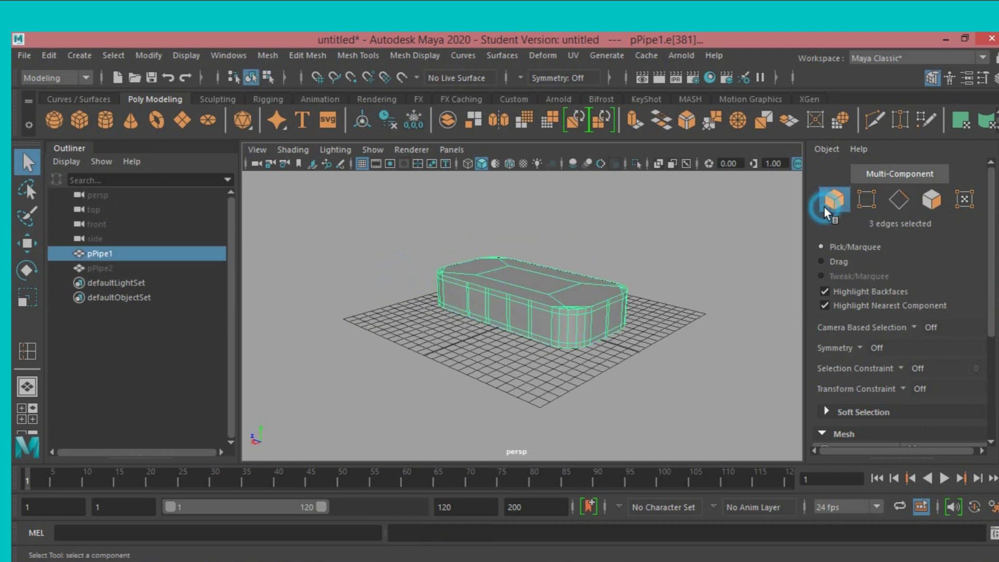
# Delete pPipe1's construction history with Edit > Delete by Type > History
pyautogui.click(45, 59)
pyautogui.click(220, 223)
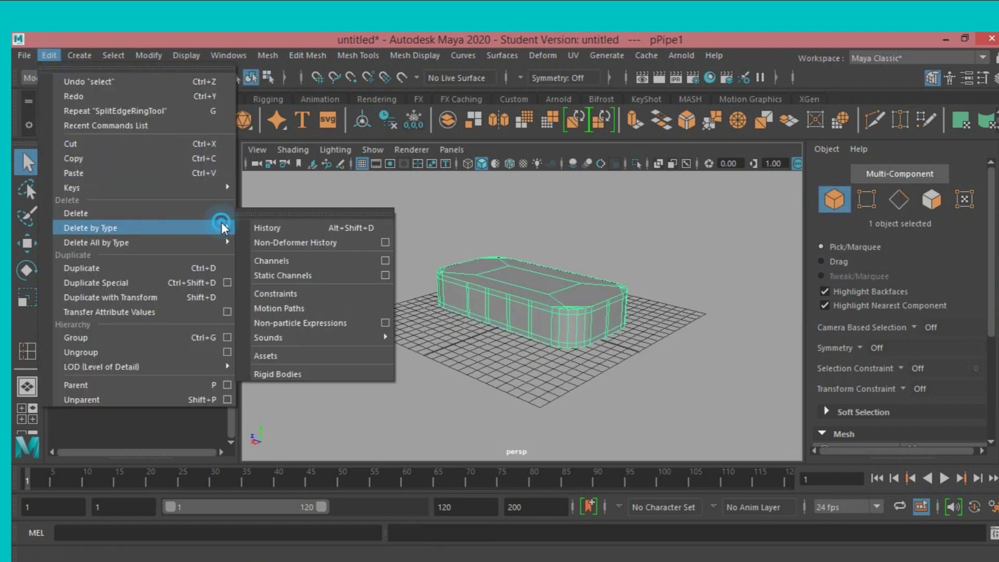
pyautogui.click(266, 227)
pyautogui.click(992, 211)
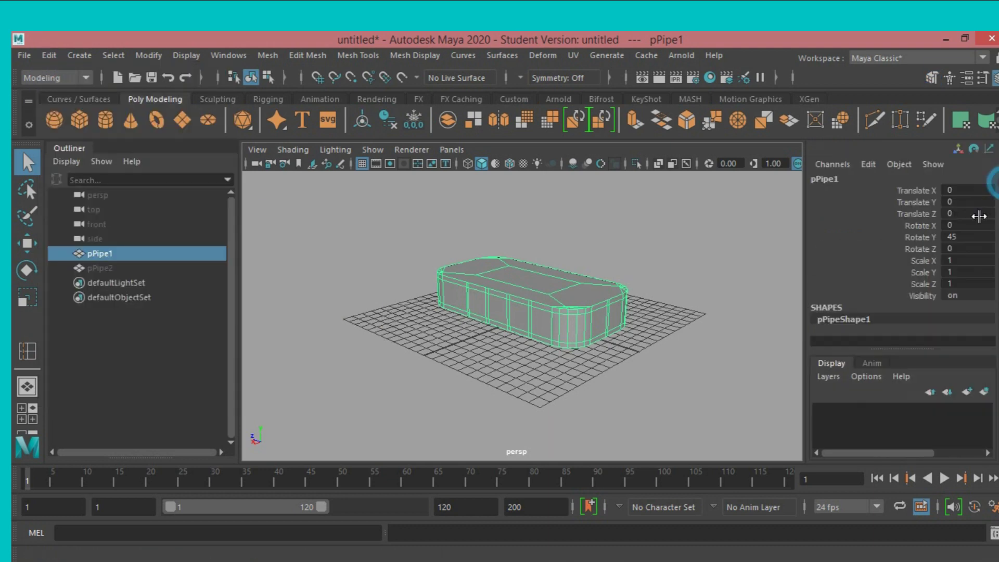
pyautogui.scroll(5, 511, 307)
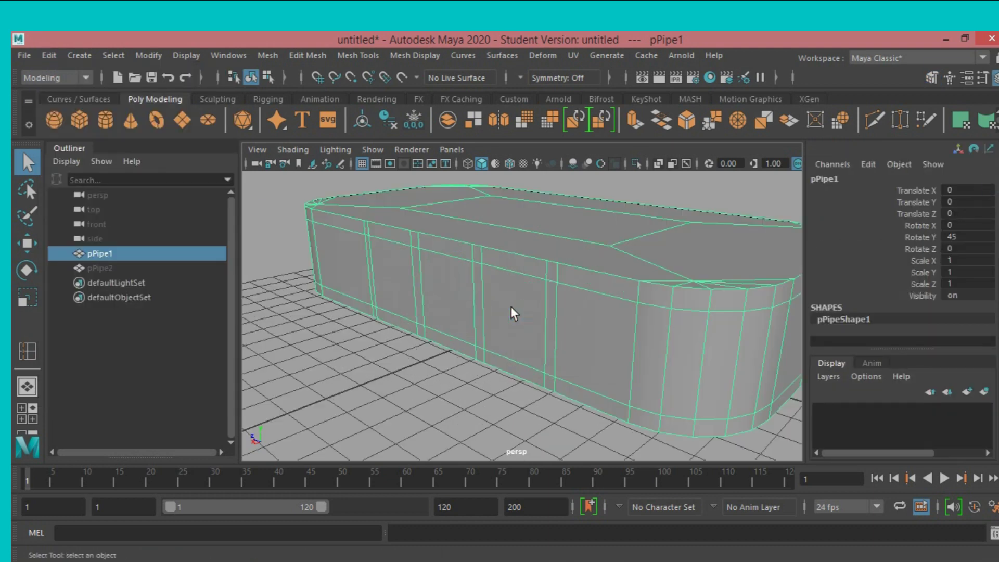
pyautogui.scroll(-2, 511, 307)
pyautogui.scroll(-5, 542, 324)
pyautogui.scroll(-2, 522, 350)
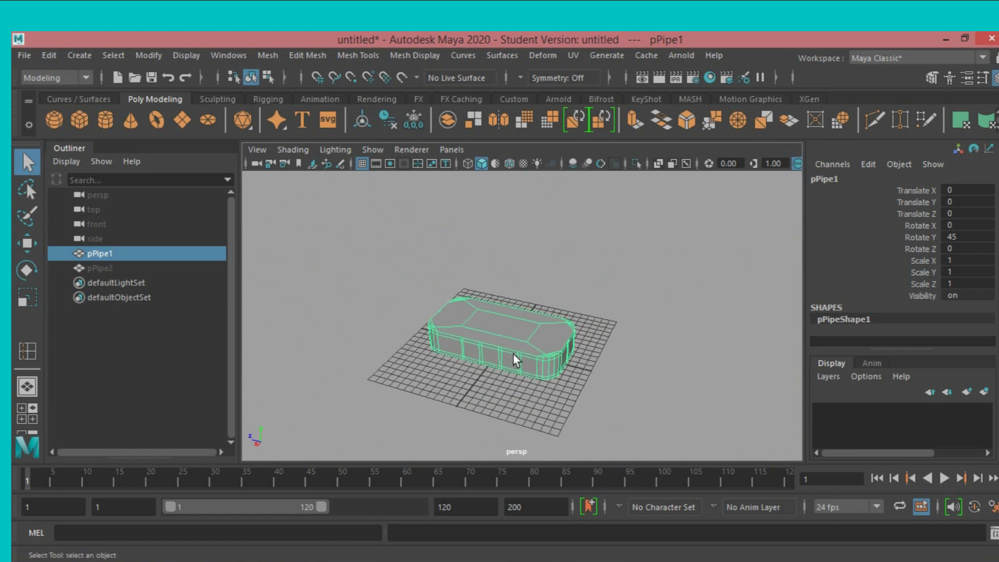
pyautogui.keyDown('alt'); pyautogui.moveTo(515, 359); pyautogui.dragTo(557, 331); pyautogui.keyUp('alt')
pyautogui.scroll(3, 557, 331)
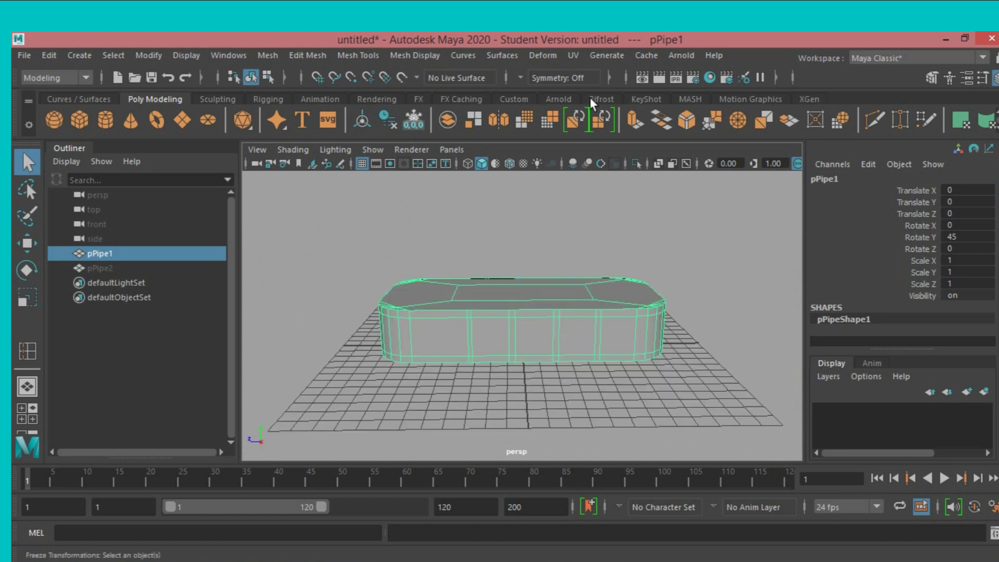
# In the Modeling Toolkit's Face mode, select the 46-face loop around the box's upper side band
pyautogui.click(931, 76)
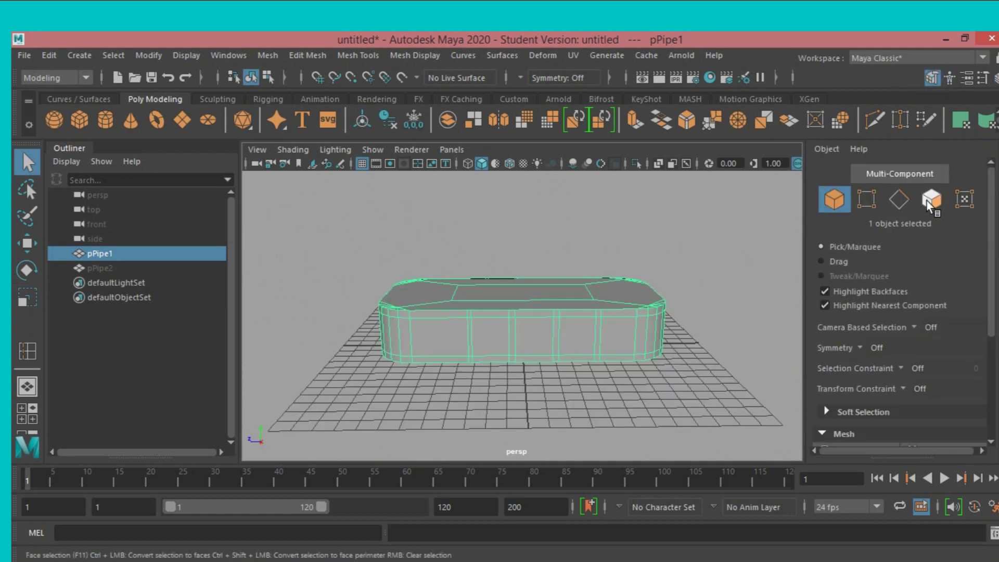
pyautogui.click(927, 203)
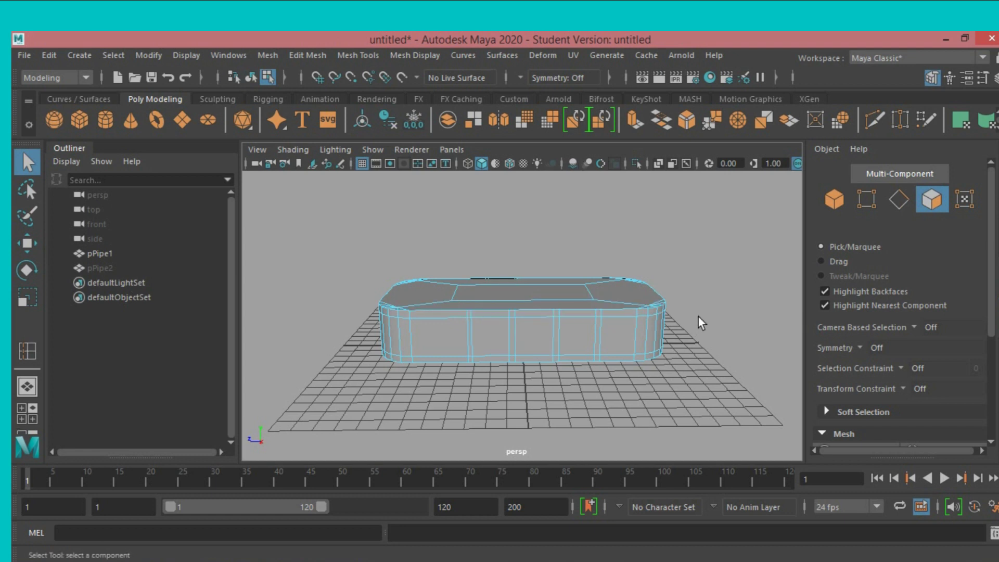
pyautogui.keyDown('alt'); pyautogui.moveTo(698, 317); pyautogui.dragTo(654, 323); pyautogui.keyUp('alt')
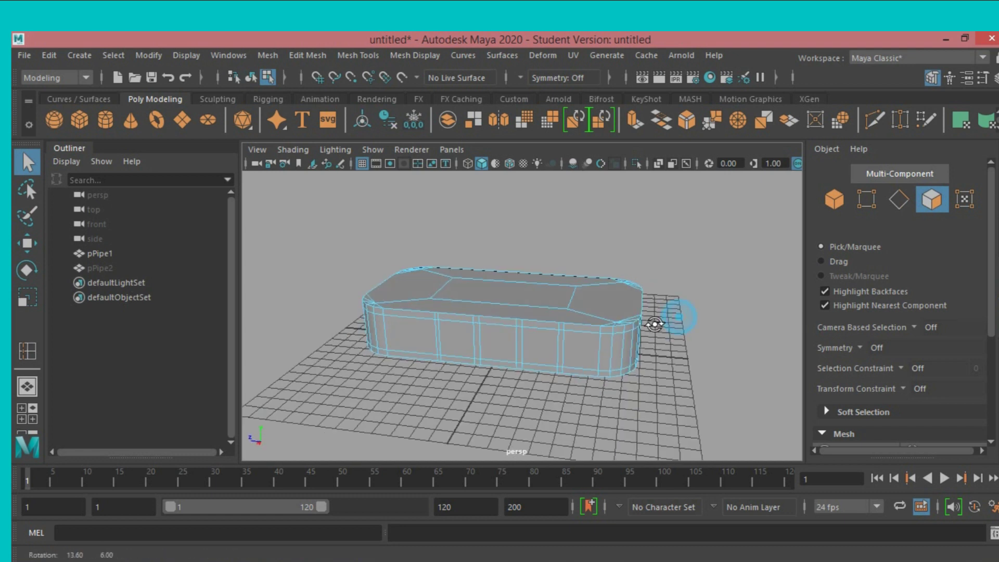
pyautogui.click(612, 327)
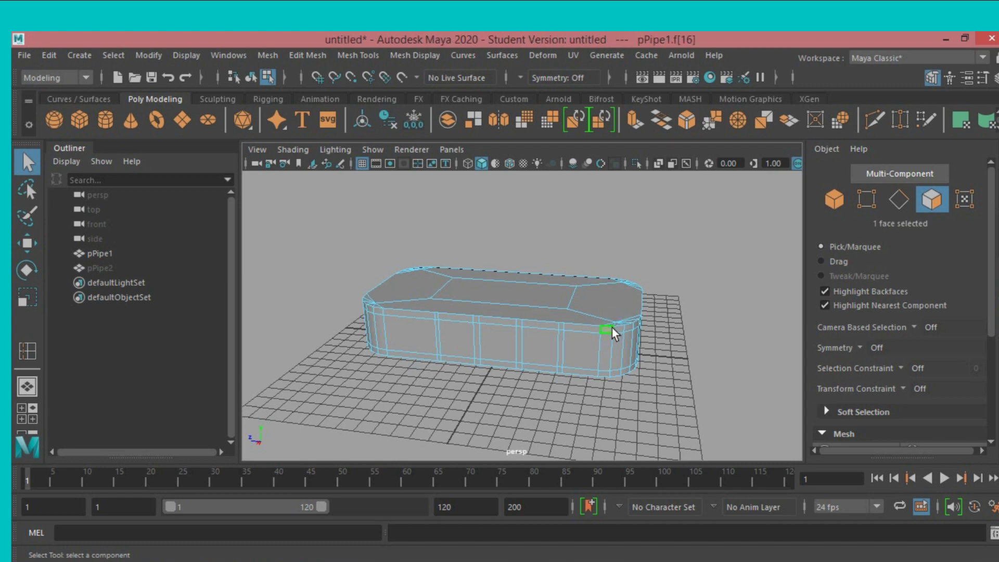
pyautogui.keyDown('shift'); pyautogui.doubleClick(597, 328); pyautogui.keyUp('shift')
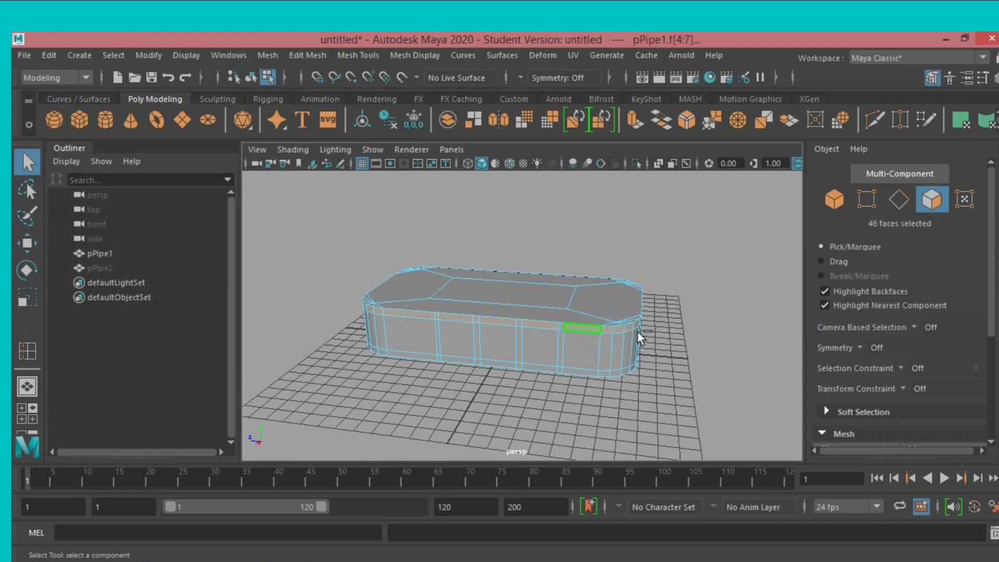
pyautogui.moveTo(688, 330)
pyautogui.keyDown('alt'); pyautogui.mouseDown()
pyautogui.moveTo(578, 350)
pyautogui.moveTo(467, 334)
pyautogui.moveTo(587, 333)
pyautogui.mouseUp(); pyautogui.keyUp('alt')
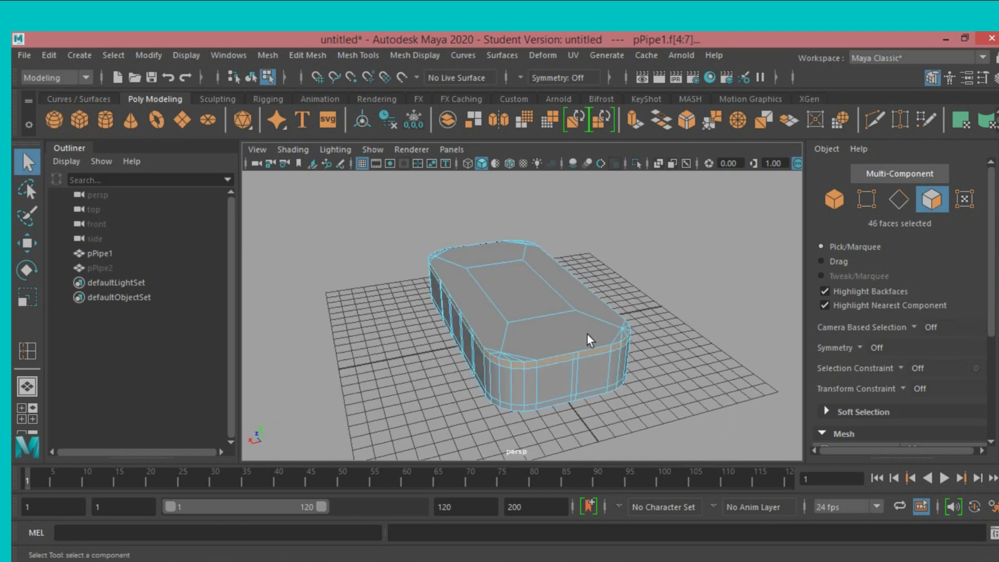
# Extrude the upper face loop and drag it outward into a ledge
pyautogui.click(633, 120)
pyautogui.moveTo(573, 389); pyautogui.dragTo(579, 397)
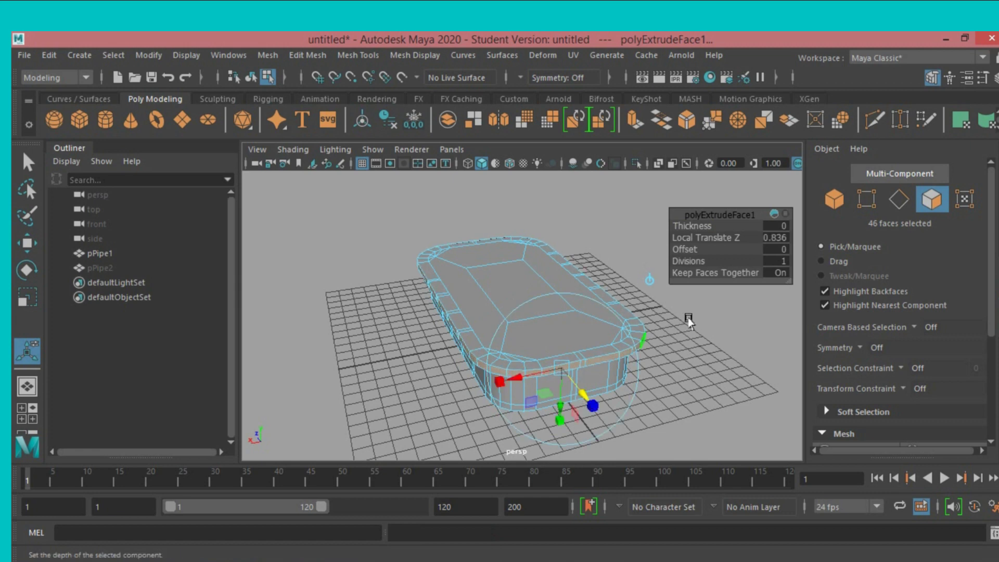
pyautogui.moveTo(687, 317)
pyautogui.keyDown('alt'); pyautogui.mouseDown()
pyautogui.moveTo(762, 329)
pyautogui.moveTo(774, 296)
pyautogui.moveTo(786, 297)
pyautogui.mouseUp(); pyautogui.keyUp('alt')
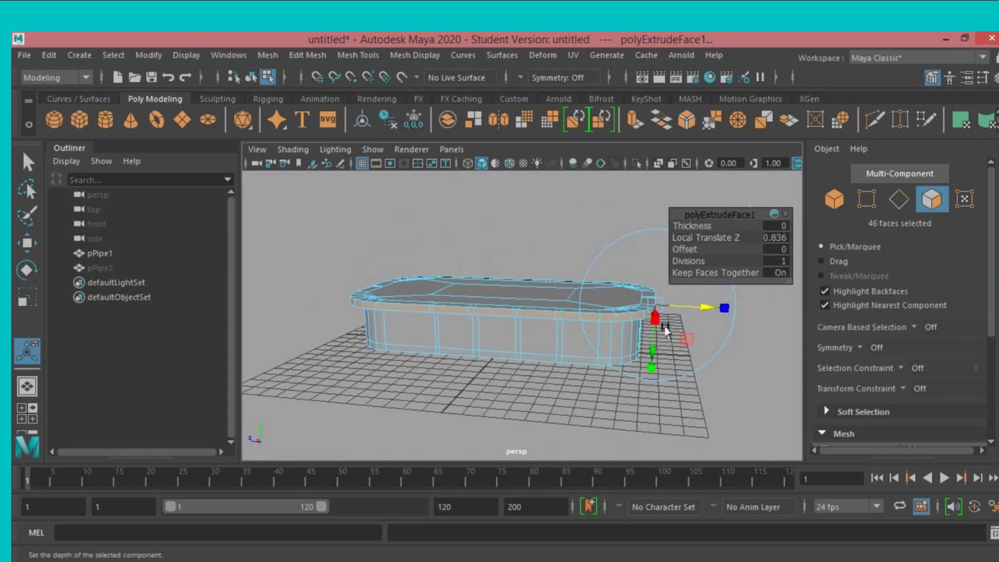
pyautogui.press('q')
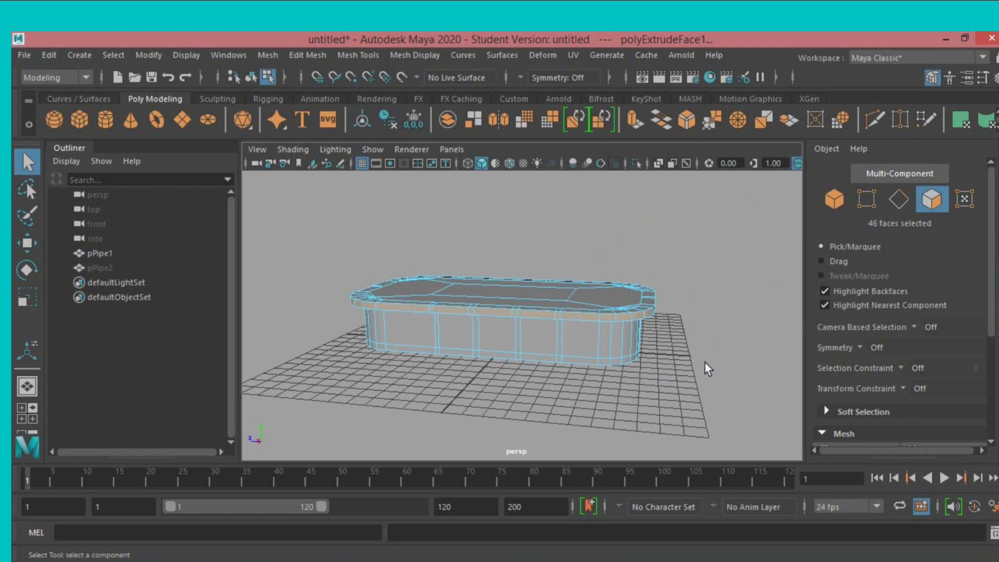
# Undo that extrusion, then re-extrude the top faces with Local Translate Z 1.2
pyautogui.hotkey('ctrl', 'z')
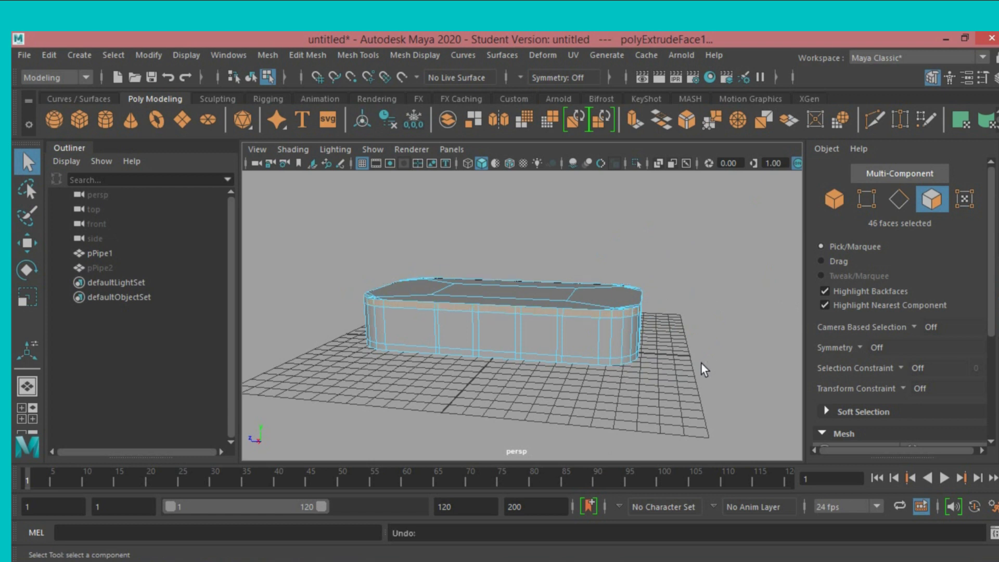
pyautogui.hotkey('ctrl', 'e')
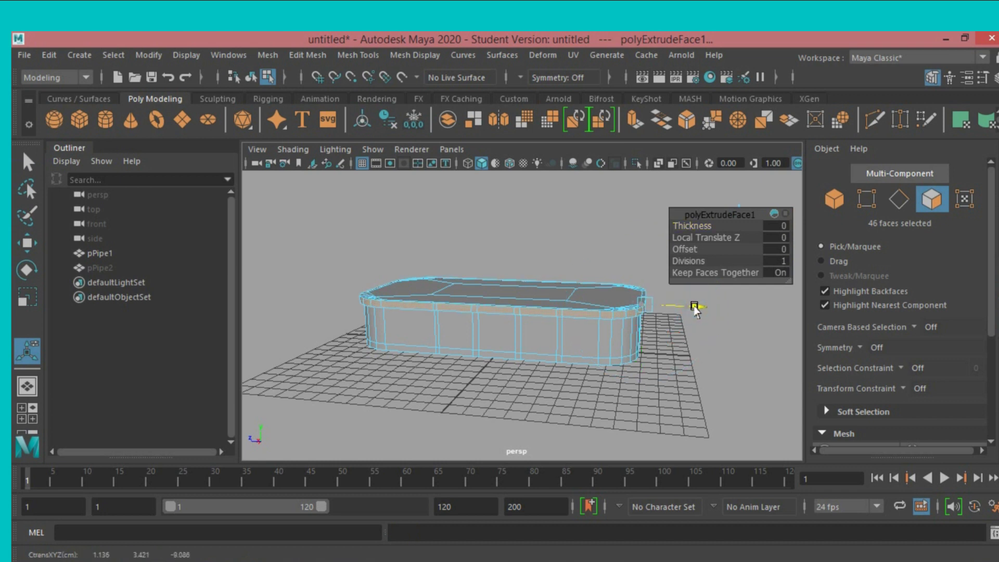
pyautogui.moveTo(690, 308); pyautogui.dragTo(698, 308)
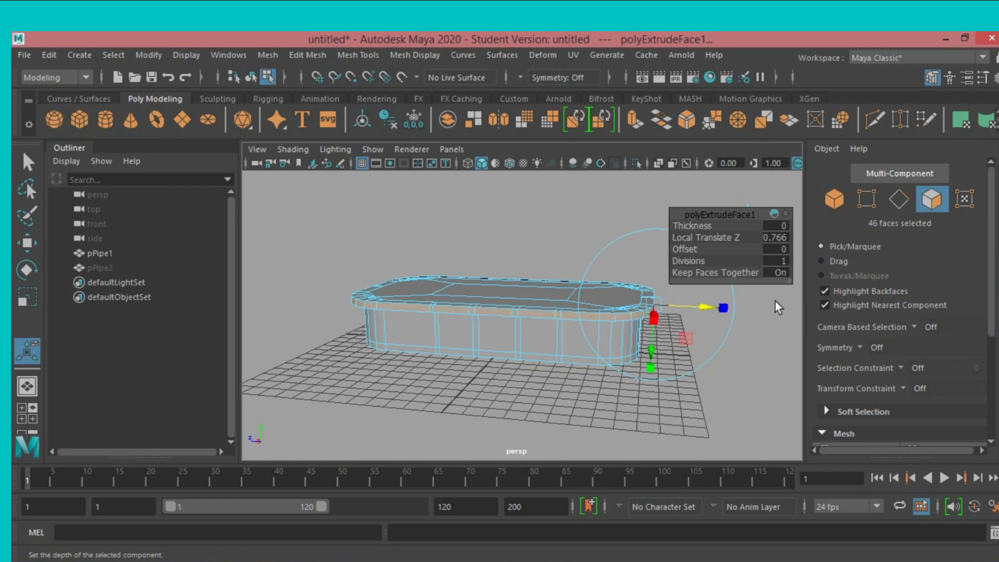
pyautogui.keyDown('alt'); pyautogui.moveTo(714, 398); pyautogui.dragTo(710, 394); pyautogui.keyUp('alt')
pyautogui.moveTo(702, 315); pyautogui.dragTo(710, 318)
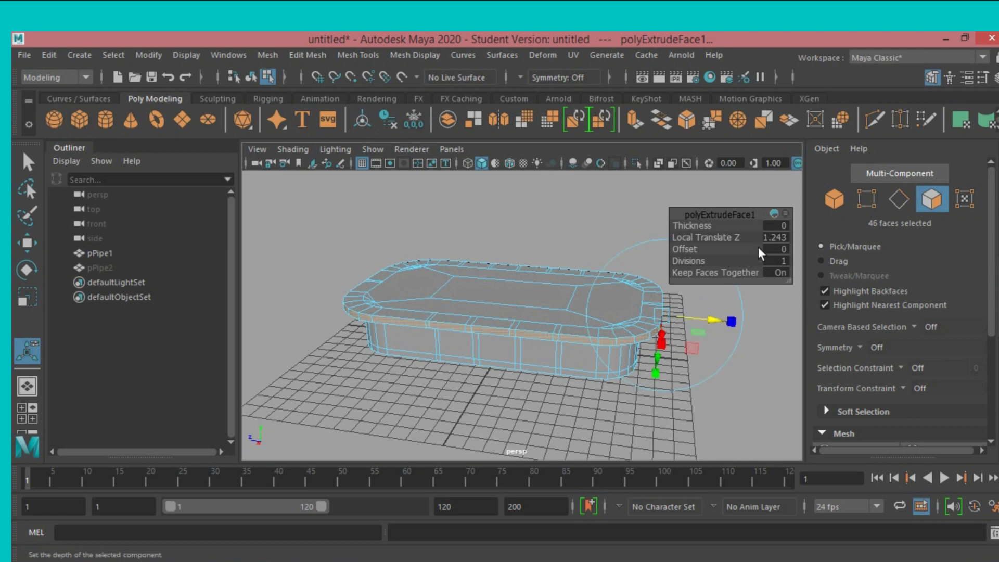
pyautogui.click(770, 236)
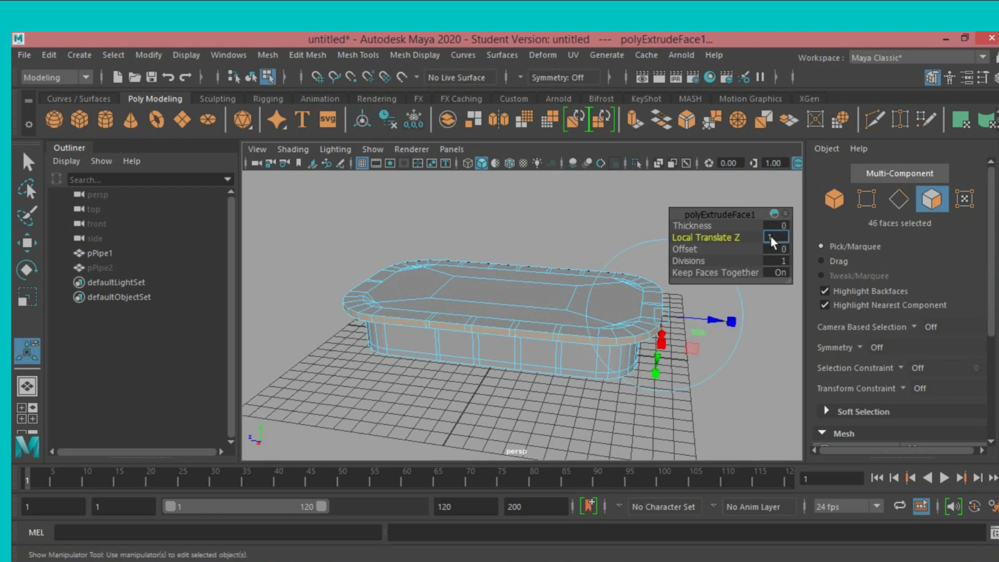
pyautogui.write('.2')
pyautogui.press('Return')
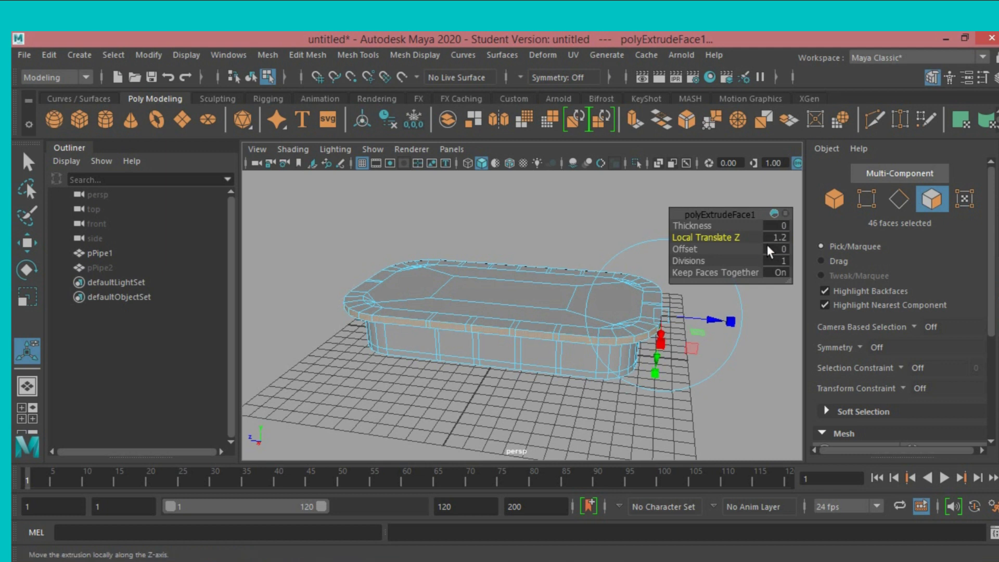
pyautogui.click(28, 164)
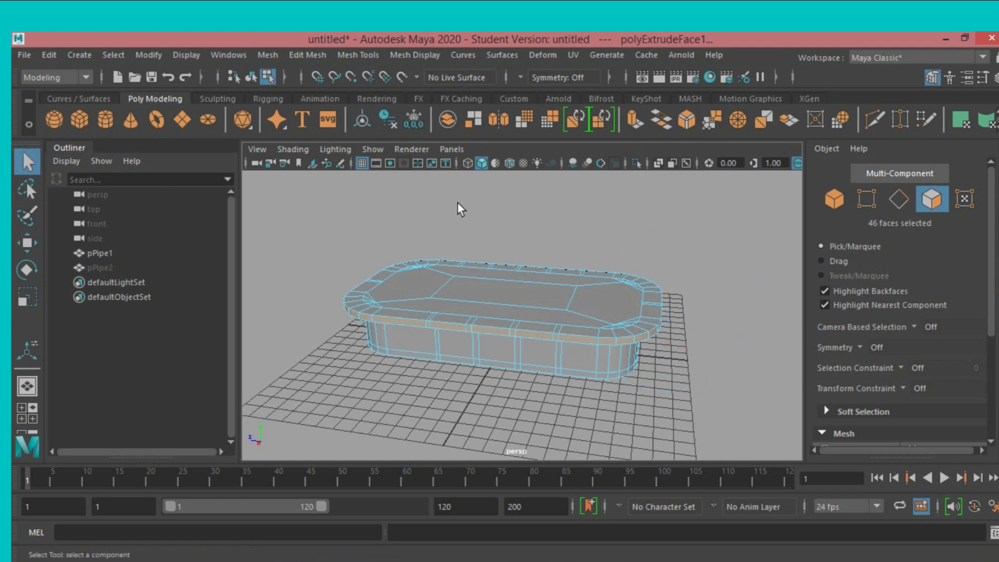
pyautogui.keyDown('alt'); pyautogui.moveTo(705, 269); pyautogui.dragTo(708, 264); pyautogui.keyUp('alt')
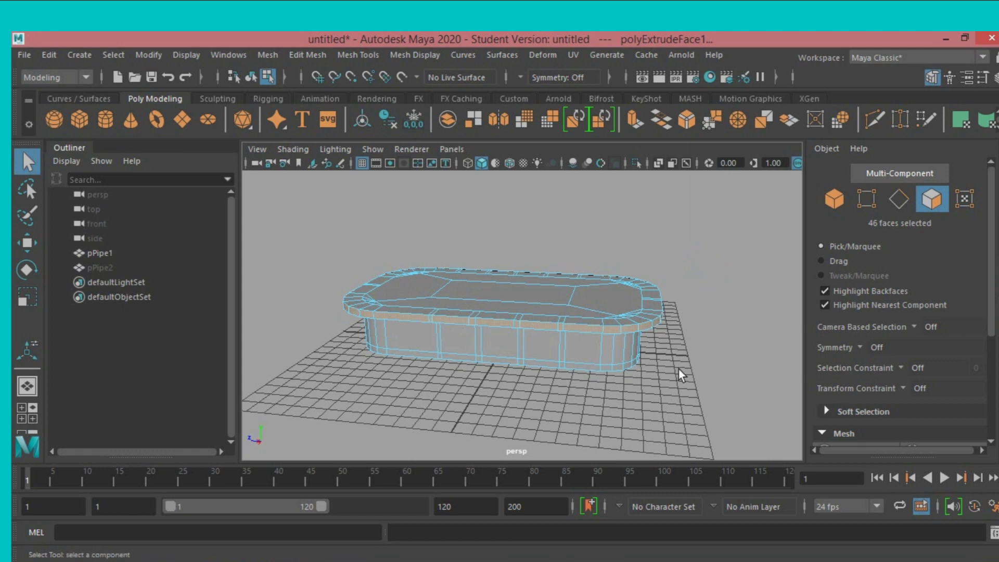
# Select the bottom loop of wall faces and extrude it outward with Local Translate Z 1.2
pyautogui.click(632, 370)
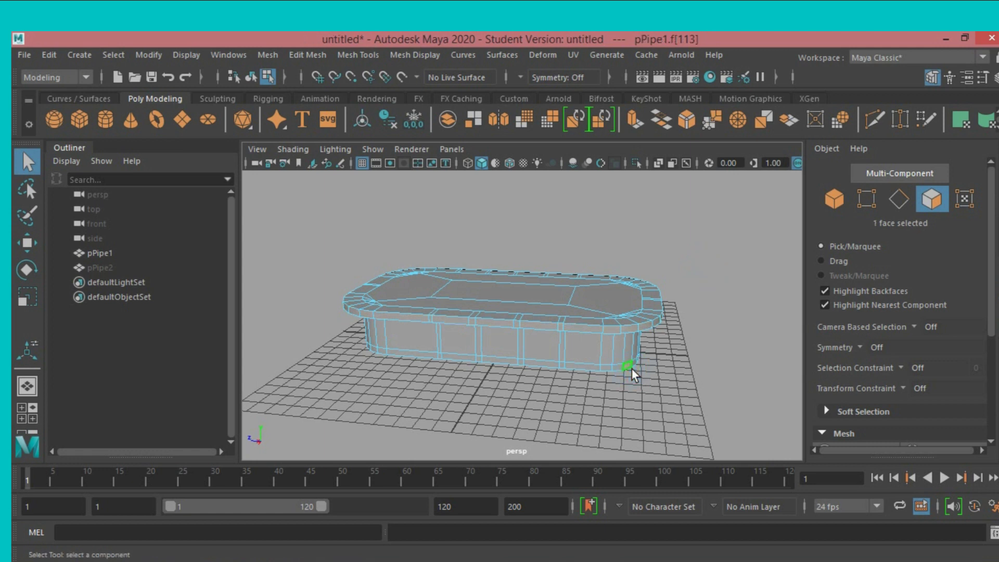
pyautogui.doubleClick(619, 365)
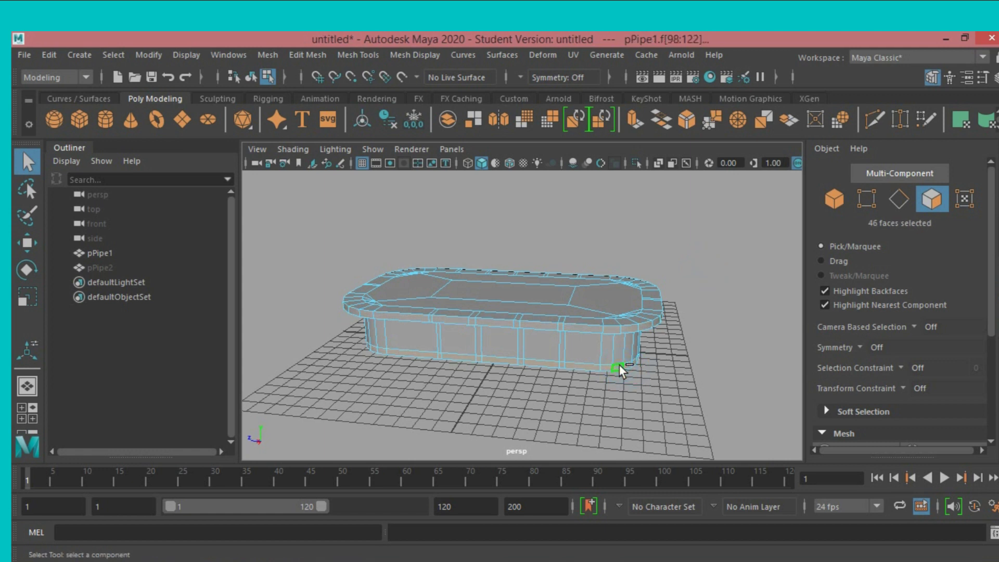
pyautogui.click(634, 118)
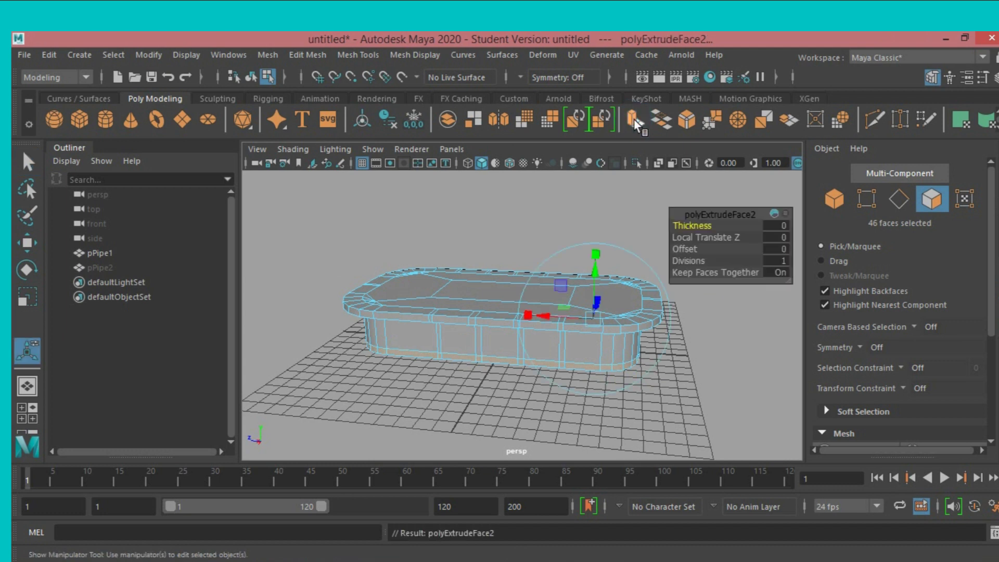
pyautogui.click(775, 237)
pyautogui.write('1.')
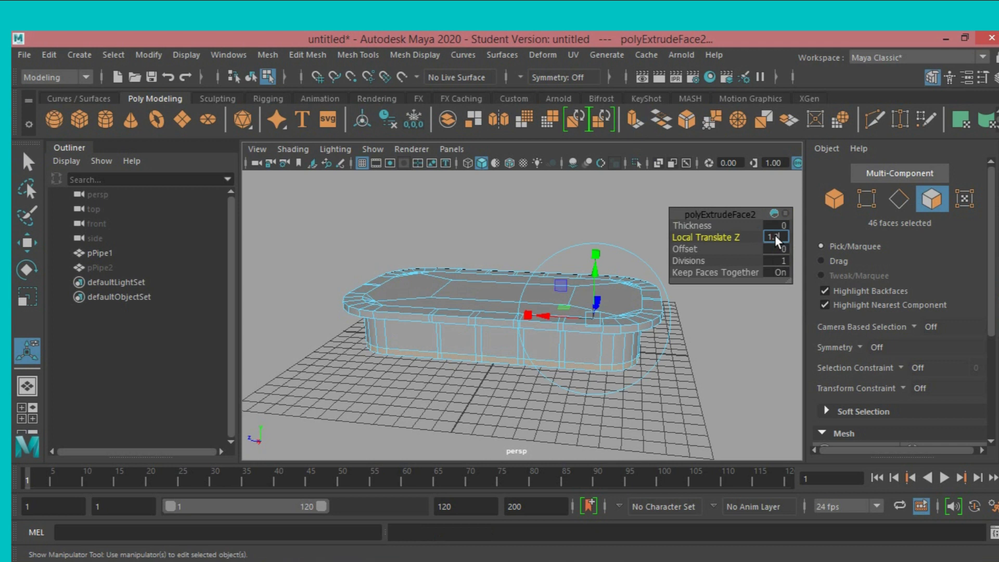
pyautogui.press('Return')
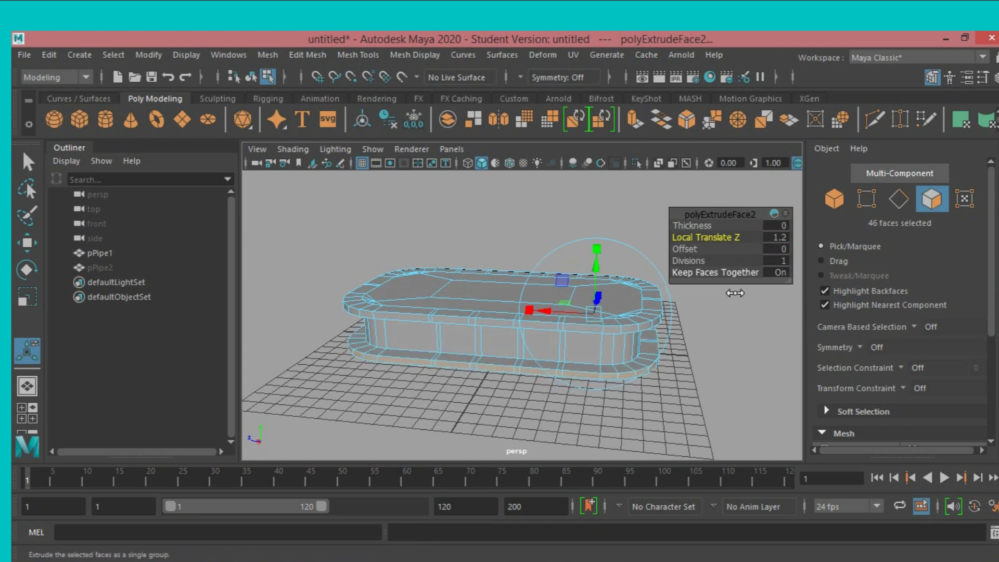
# Select five faces along the front wall
pyautogui.click(23, 164)
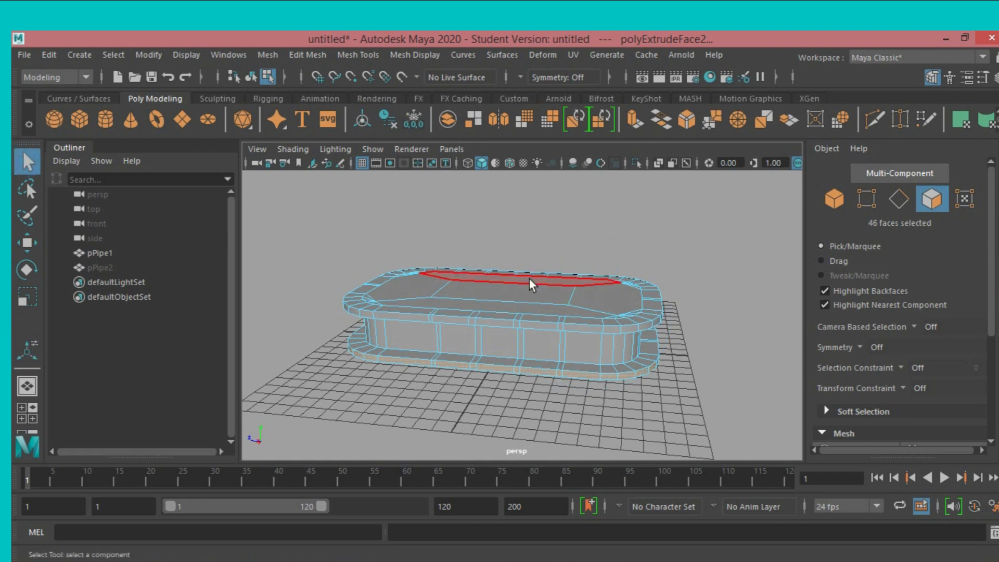
pyautogui.moveTo(701, 285)
pyautogui.keyDown('alt'); pyautogui.mouseDown()
pyautogui.moveTo(729, 281)
pyautogui.moveTo(715, 280)
pyautogui.mouseUp(); pyautogui.keyUp('alt')
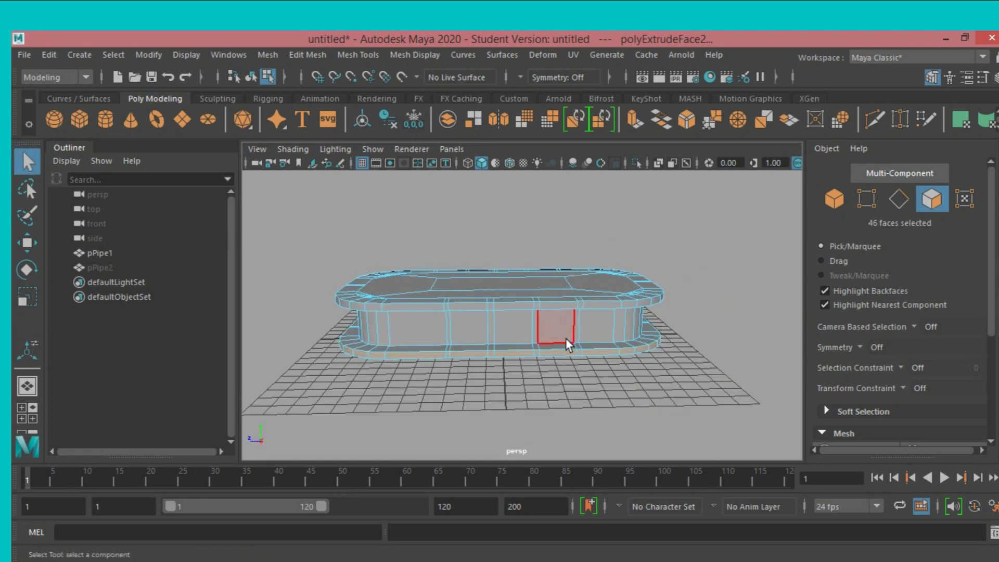
pyautogui.click(592, 331)
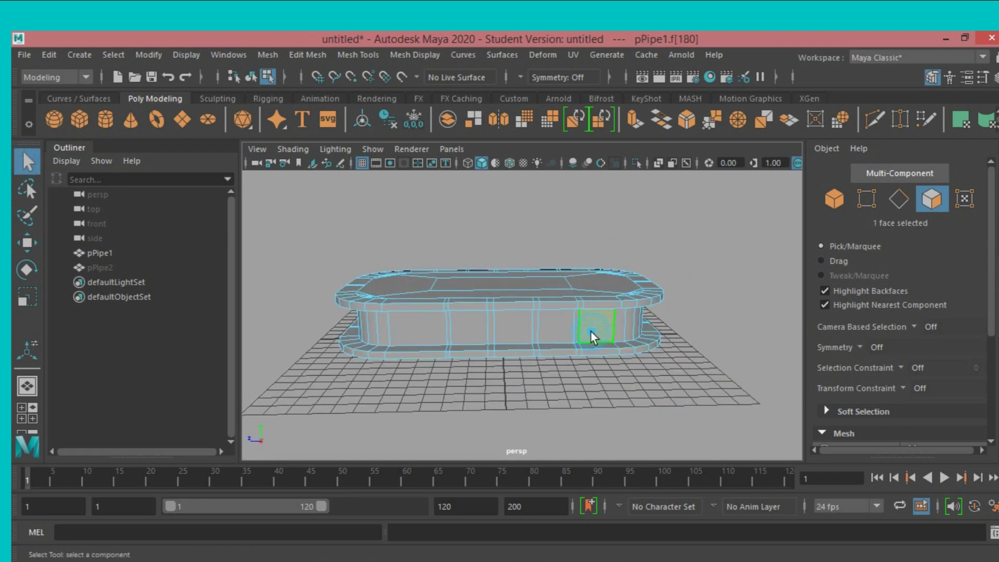
pyautogui.keyDown('ctrl'); pyautogui.keyDown('shift'); pyautogui.click(557, 328); pyautogui.keyUp('shift'); pyautogui.keyUp('ctrl')
pyautogui.keyDown('ctrl'); pyautogui.keyDown('shift'); pyautogui.click(473, 335); pyautogui.keyUp('shift'); pyautogui.keyUp('ctrl')
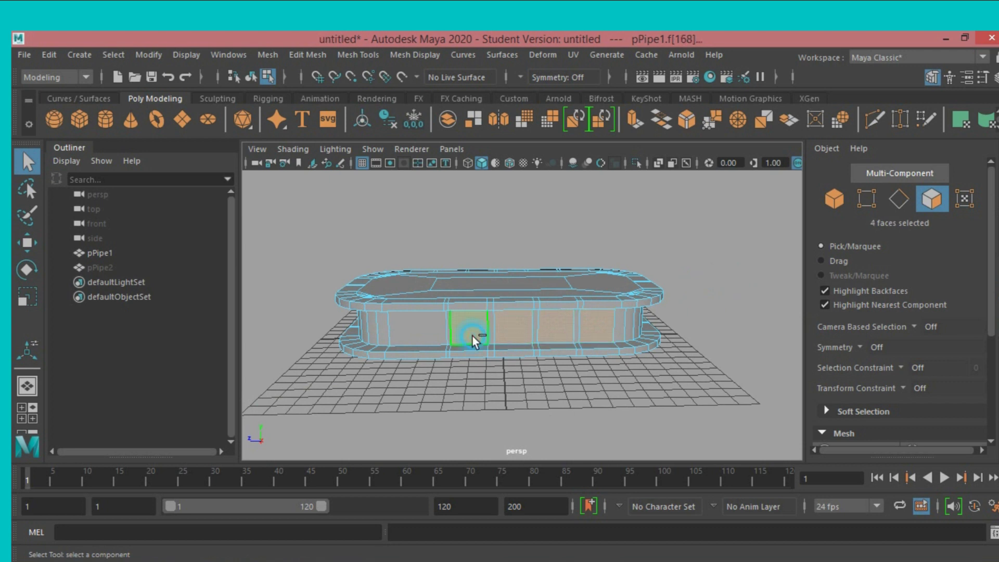
pyautogui.keyDown('ctrl'); pyautogui.keyDown('shift'); pyautogui.click(427, 335); pyautogui.keyUp('shift'); pyautogui.keyUp('ctrl')
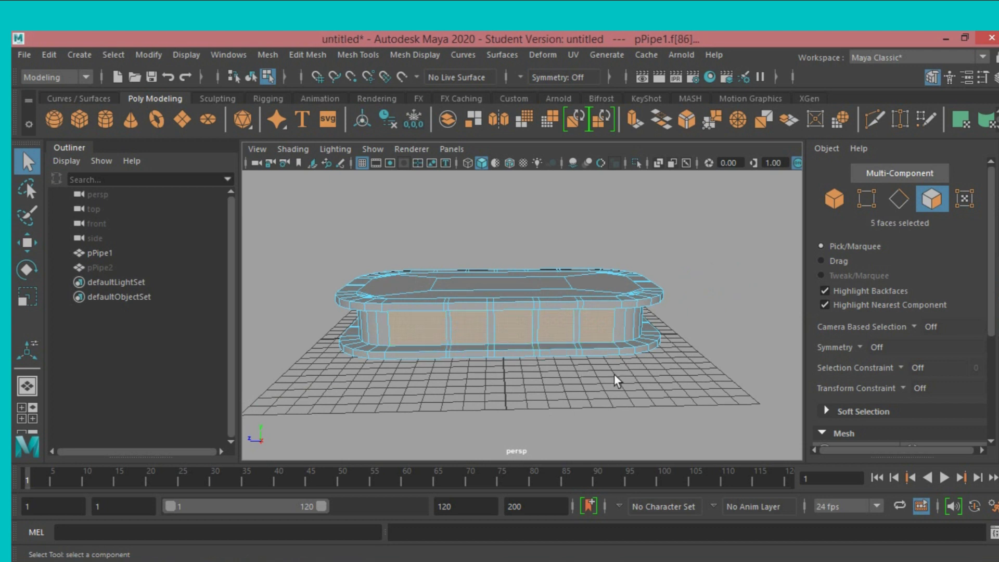
# Extrude the five faces with Keep Faces Together off and Offset 0.4
pyautogui.click(632, 119)
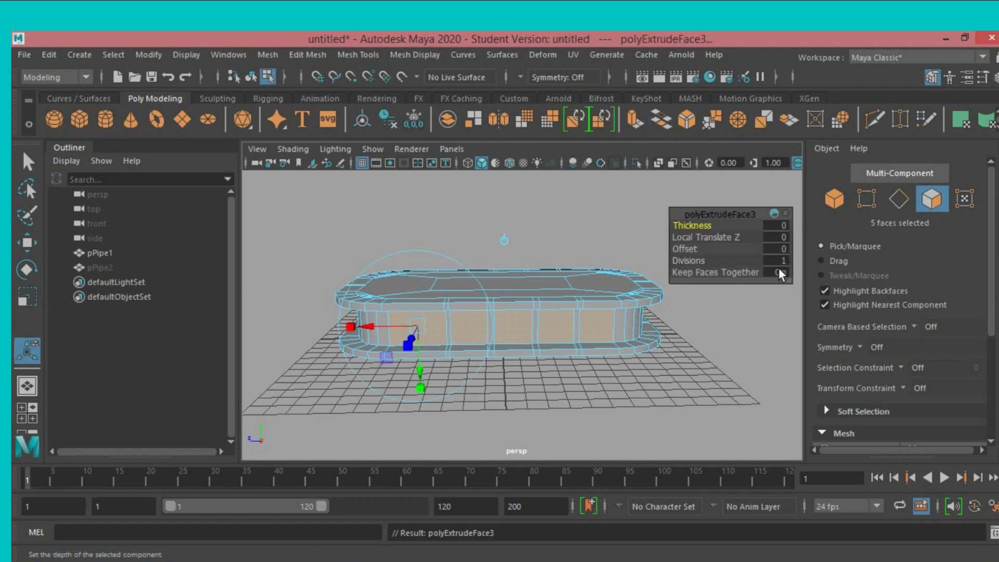
pyautogui.click(780, 273)
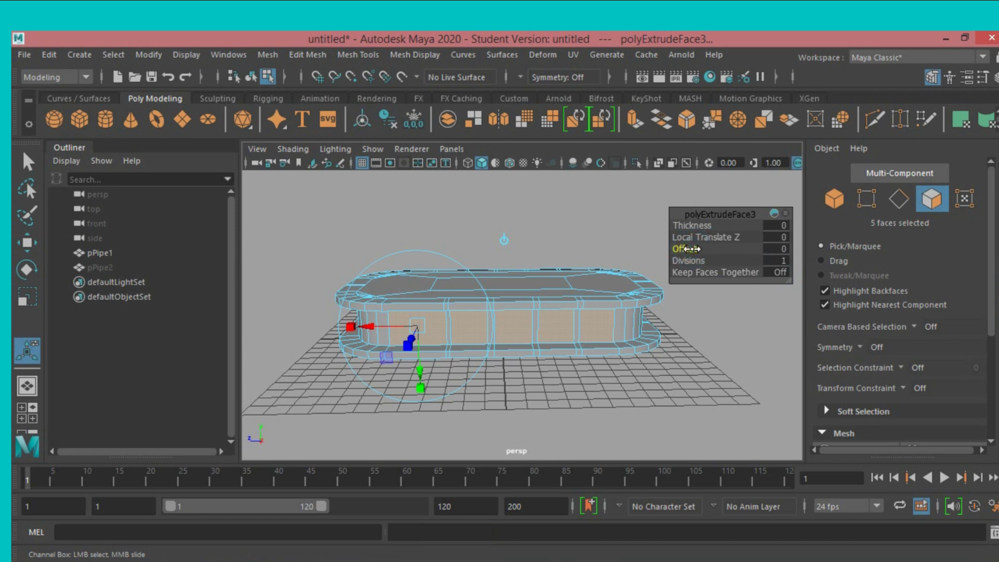
pyautogui.moveTo(687, 249); pyautogui.dragTo(688, 248)
pyautogui.moveTo(687, 249); pyautogui.dragTo(687, 249)
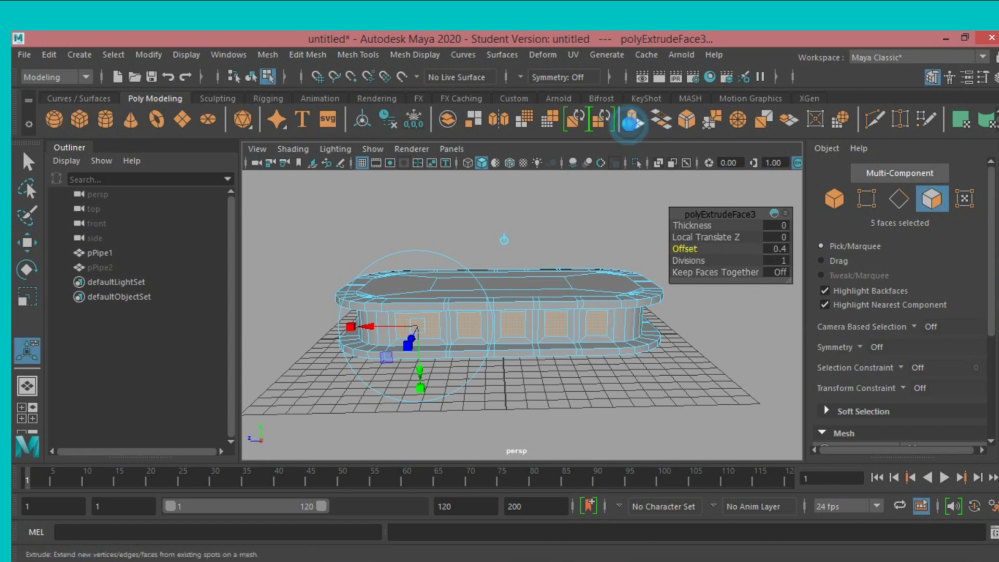
# Extrude the five inset faces again and push them in to Local Translate Z -1.116
pyautogui.click(634, 118)
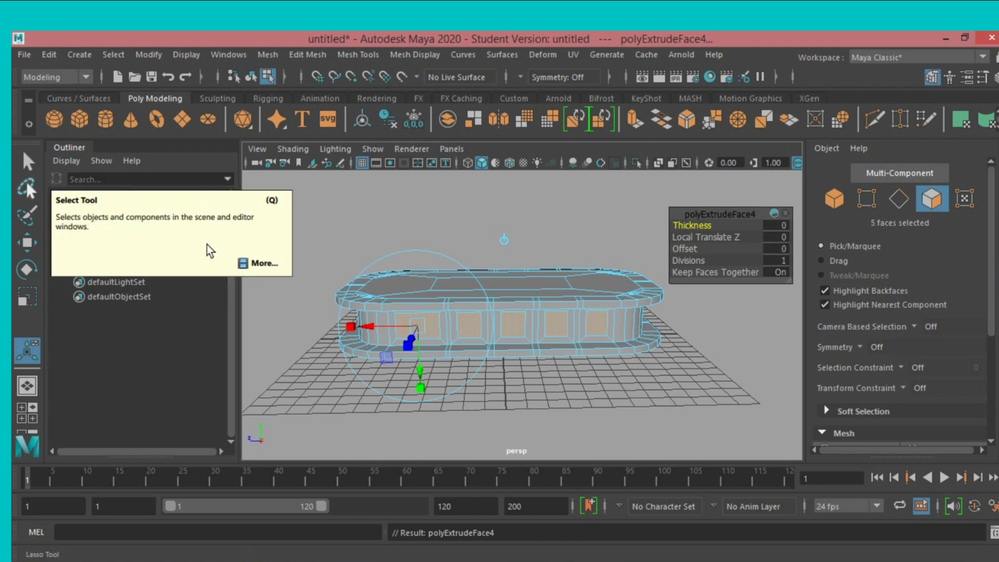
pyautogui.moveTo(687, 393)
pyautogui.keyDown('alt'); pyautogui.mouseDown()
pyautogui.moveTo(587, 401)
pyautogui.moveTo(597, 374)
pyautogui.mouseUp(); pyautogui.keyUp('alt')
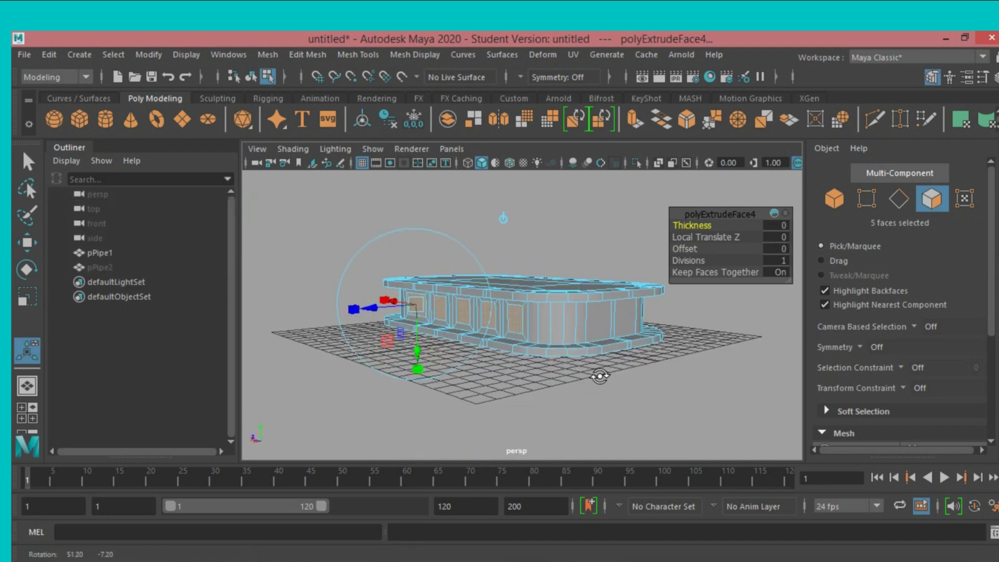
pyautogui.keyDown('alt'); pyautogui.moveTo(597, 375); pyautogui.dragTo(629, 383, button='right'); pyautogui.keyUp('alt')
pyautogui.scroll(3, 629, 384)
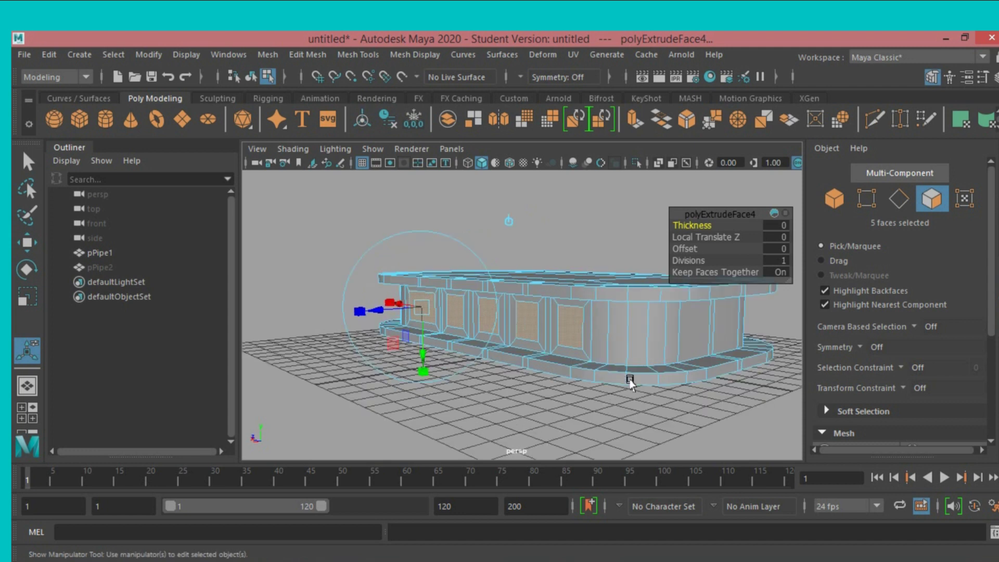
pyautogui.moveTo(379, 310)
pyautogui.mouseDown()
pyautogui.moveTo(395, 312)
pyautogui.moveTo(382, 318)
pyautogui.mouseUp()
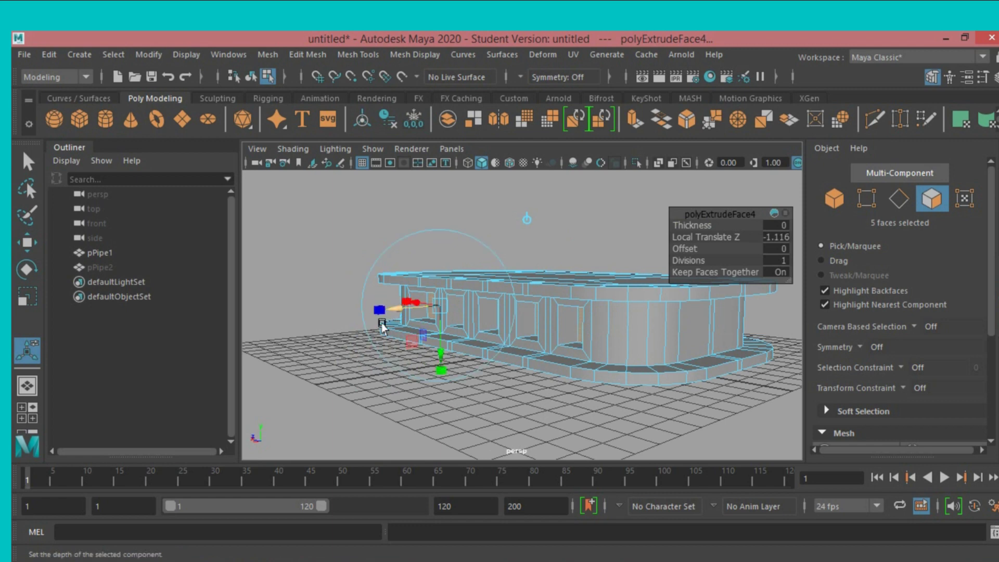
pyautogui.moveTo(320, 401)
pyautogui.keyDown('alt'); pyautogui.mouseDown()
pyautogui.moveTo(408, 404)
pyautogui.moveTo(276, 408)
pyautogui.mouseUp(); pyautogui.keyUp('alt')
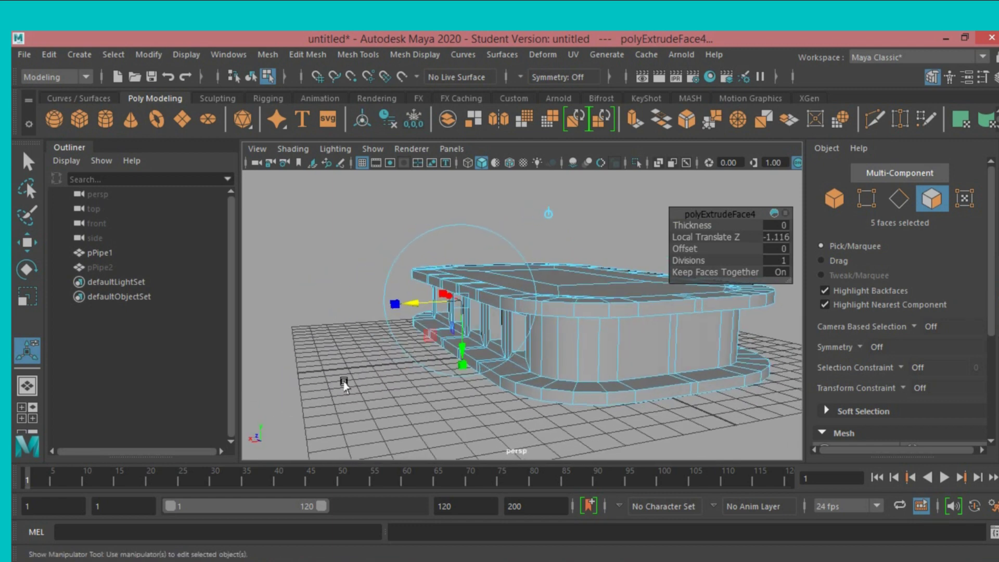
pyautogui.keyDown('alt'); pyautogui.moveTo(346, 384); pyautogui.dragTo(317, 382); pyautogui.keyUp('alt')
# Select two side wall faces and extrude them with an Offset of 0.4
pyautogui.click(643, 356)
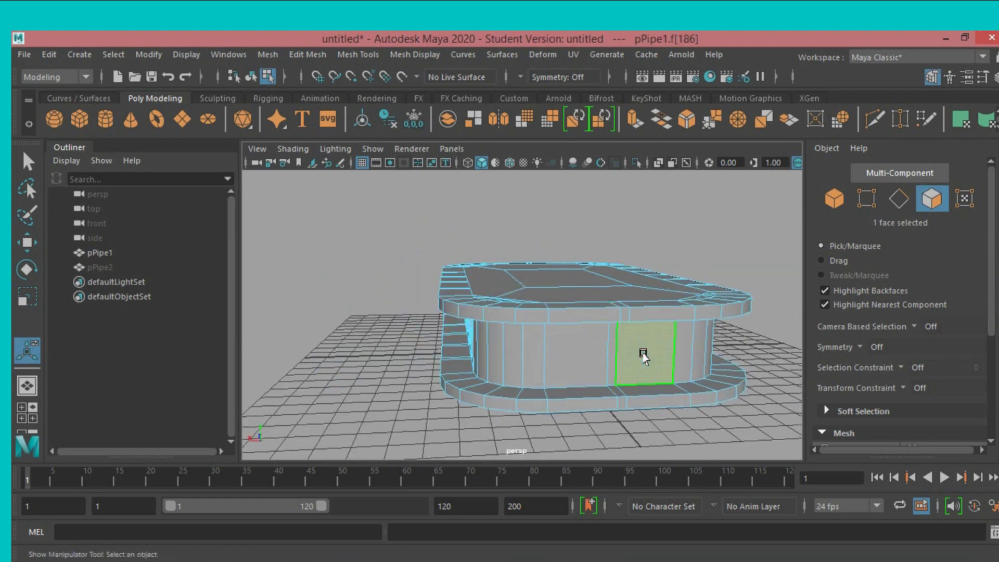
pyautogui.keyDown('shift'); pyautogui.click(573, 365); pyautogui.keyUp('shift')
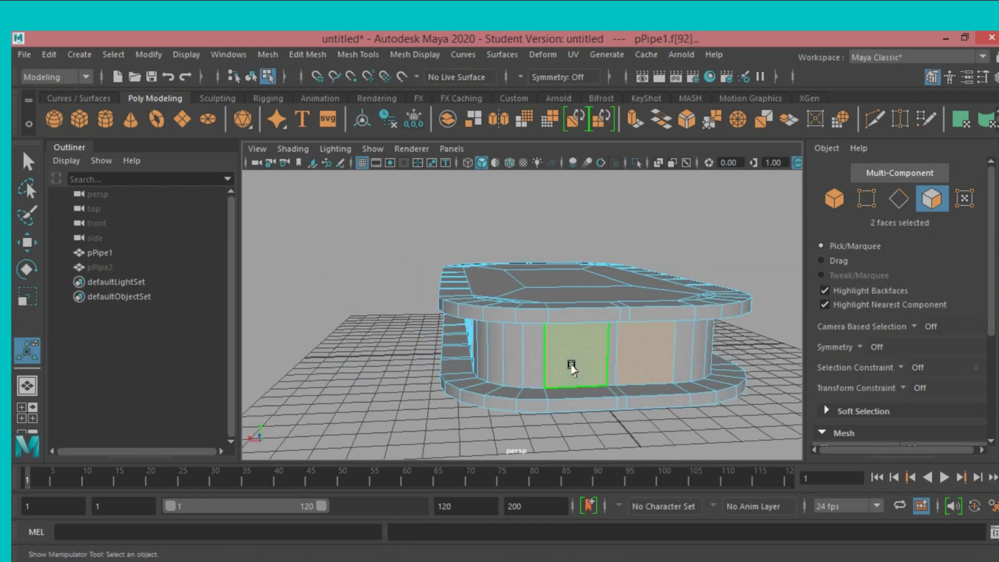
pyautogui.click(638, 121)
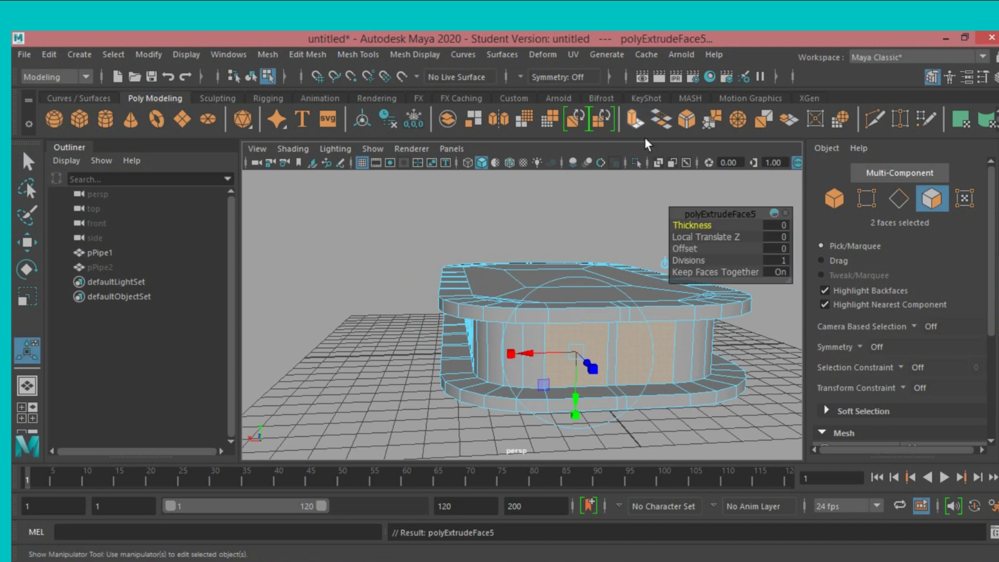
pyautogui.click(776, 248)
pyautogui.write('.4')
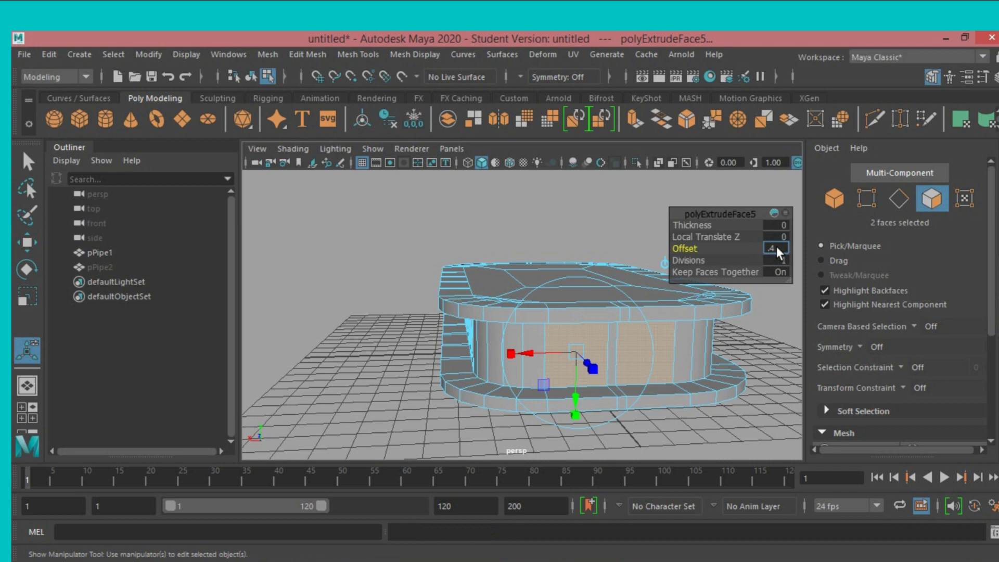
pyautogui.write('0.4')
pyautogui.press('Return')
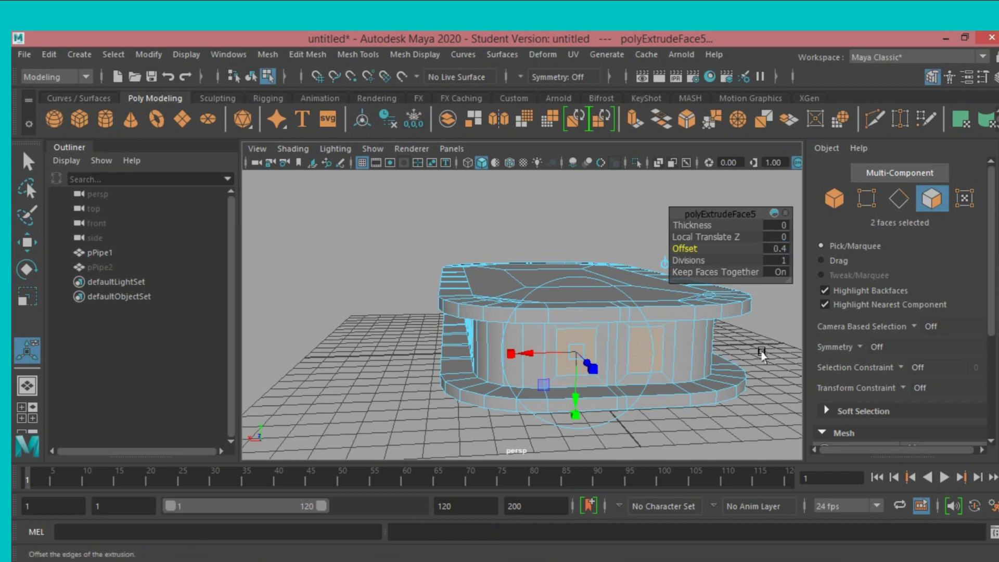
pyautogui.keyDown('alt'); pyautogui.moveTo(752, 352); pyautogui.dragTo(803, 345); pyautogui.keyUp('alt')
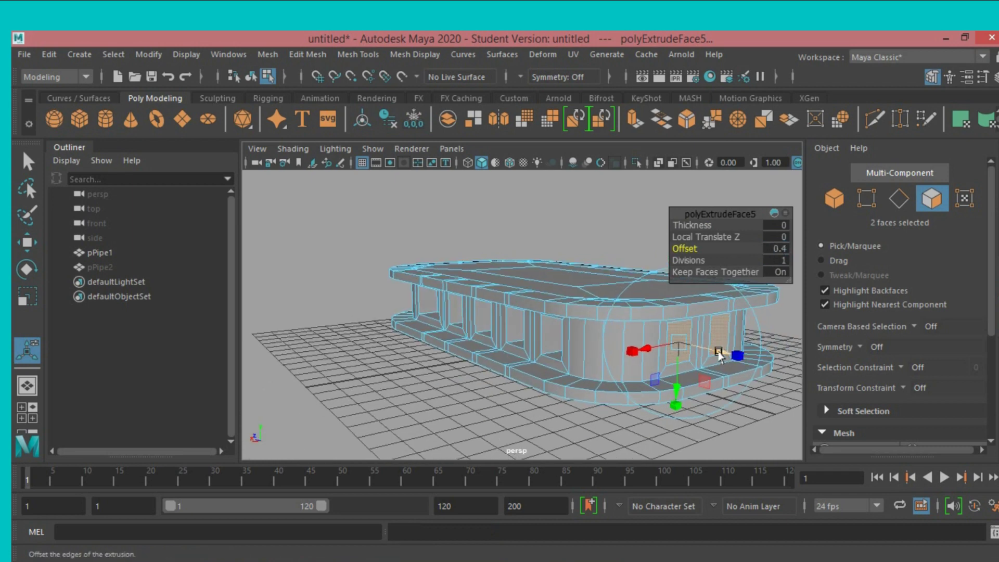
# Extrude the two faces again and push them inward to Local Translate Z -0.518
pyautogui.click(636, 127)
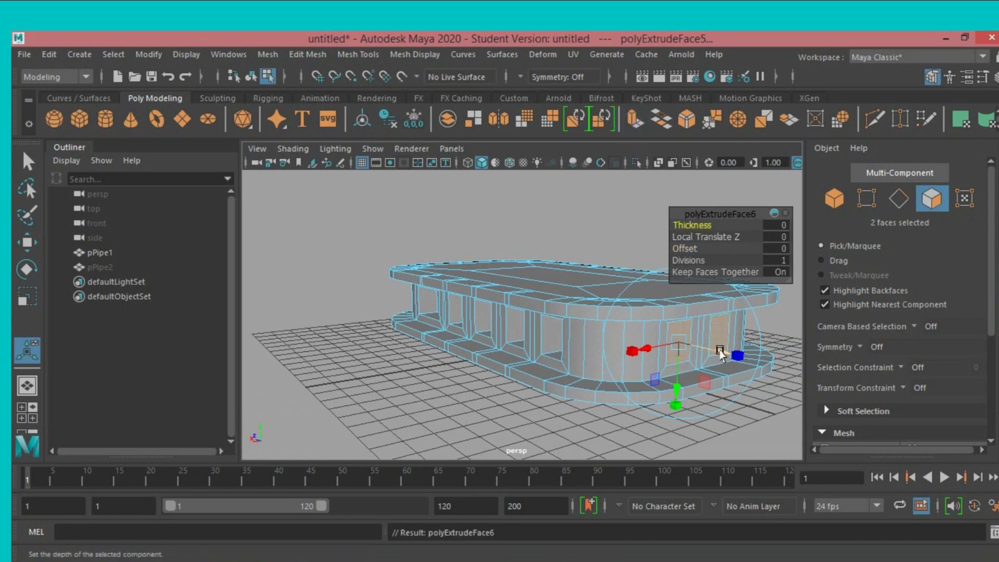
pyautogui.moveTo(715, 353); pyautogui.dragTo(708, 351)
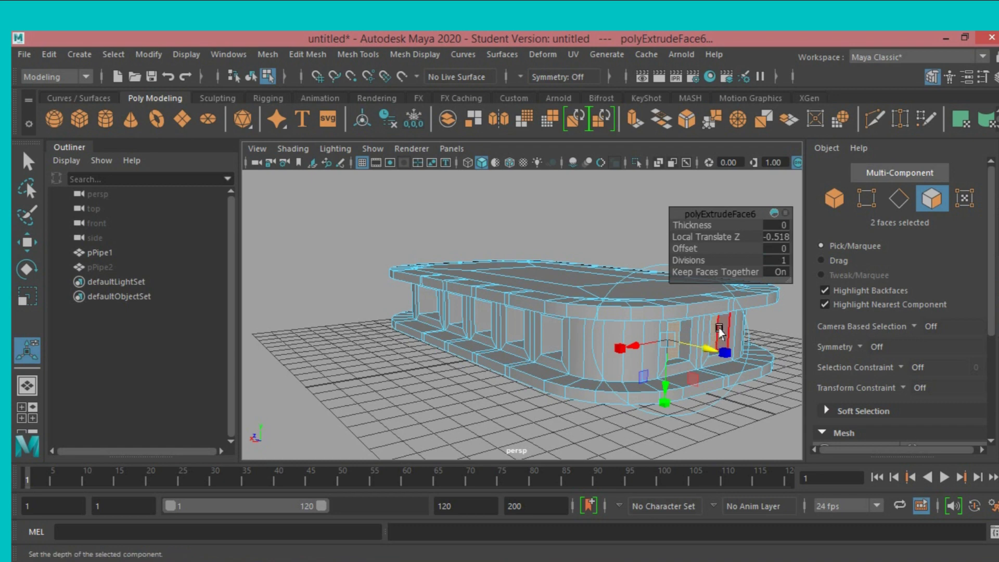
pyautogui.moveTo(795, 328)
pyautogui.keyDown('alt'); pyautogui.mouseDown()
pyautogui.moveTo(562, 329)
pyautogui.moveTo(576, 318)
pyautogui.mouseUp(); pyautogui.keyUp('alt')
# Select six front wall panels and extrude them with Offset 0.3
pyautogui.click(27, 161)
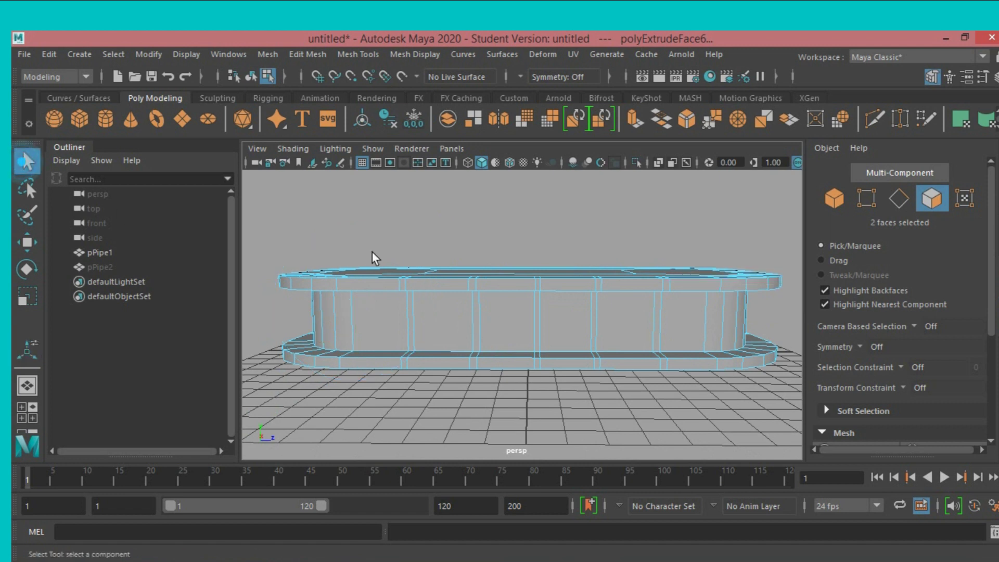
pyautogui.click(383, 319)
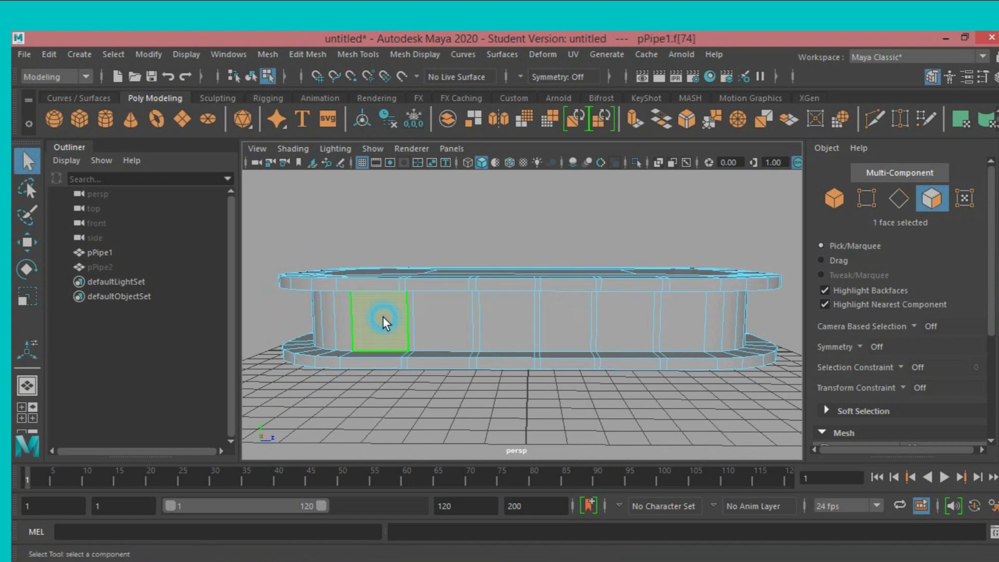
pyautogui.keyDown('shift'); pyautogui.click(447, 328); pyautogui.keyUp('shift')
pyautogui.keyDown('shift'); pyautogui.click(510, 320); pyautogui.keyUp('shift')
pyautogui.keyDown('shift'); pyautogui.click(570, 320); pyautogui.keyUp('shift')
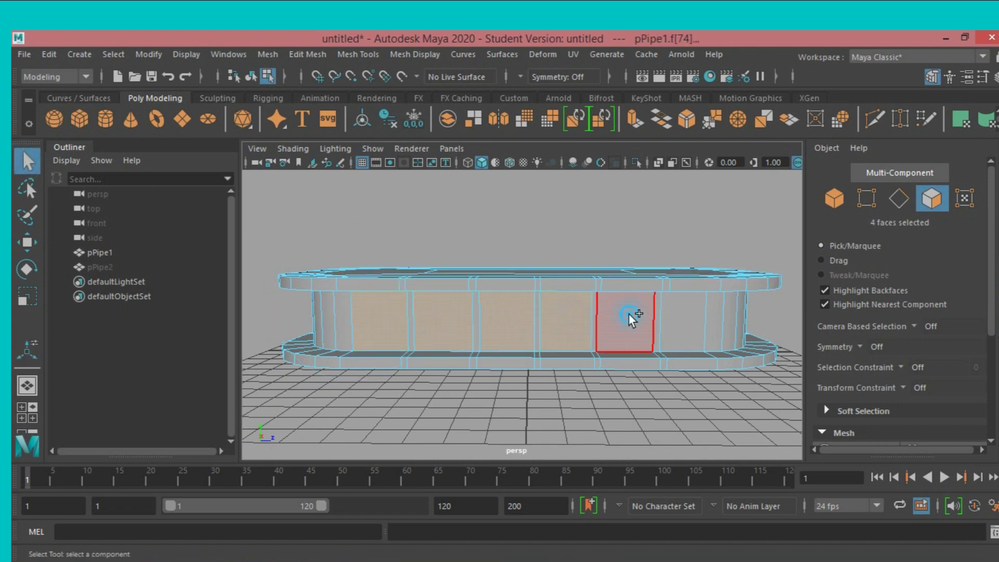
pyautogui.keyDown('shift'); pyautogui.click(630, 315); pyautogui.keyUp('shift')
pyautogui.keyDown('shift'); pyautogui.click(676, 316); pyautogui.keyUp('shift')
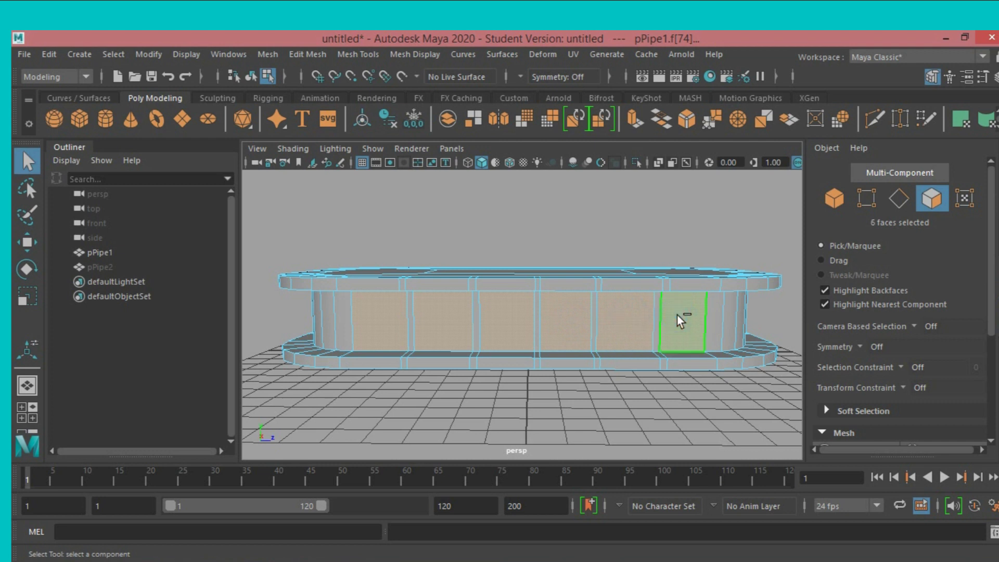
pyautogui.click(632, 121)
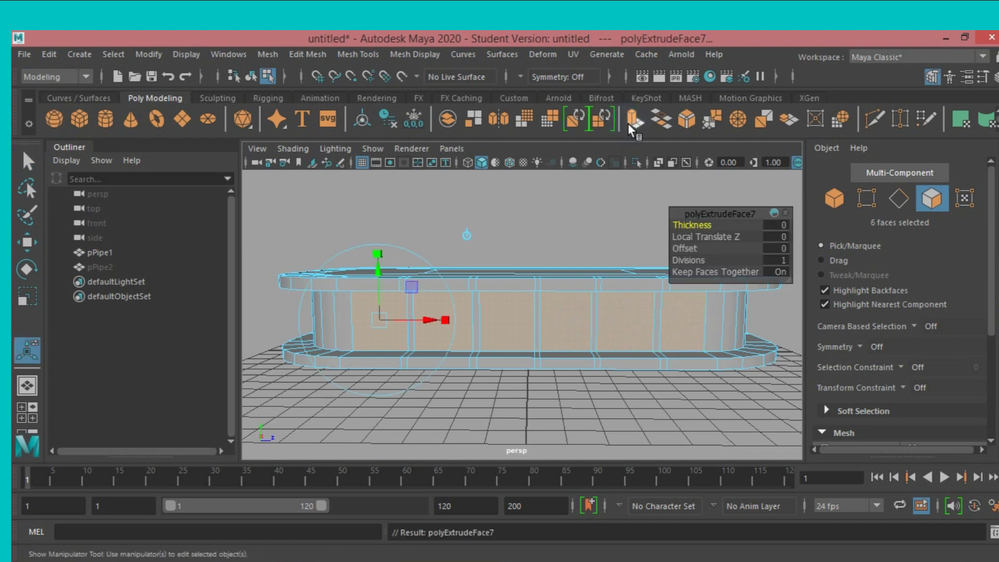
pyautogui.click(783, 247)
pyautogui.write('.3')
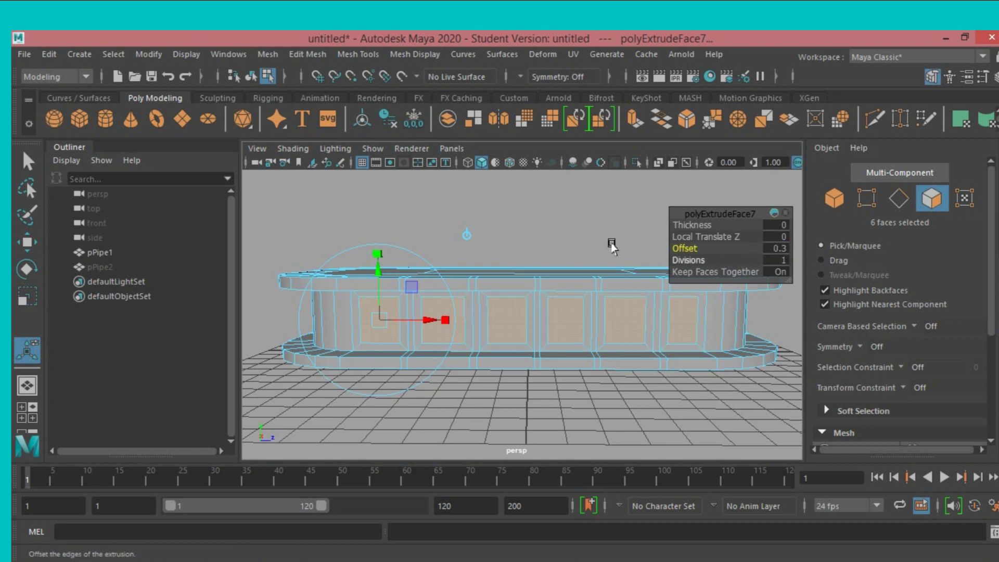
# Extrude the panels again to Local Translate Z -0.6 and return to object mode
pyautogui.click(638, 121)
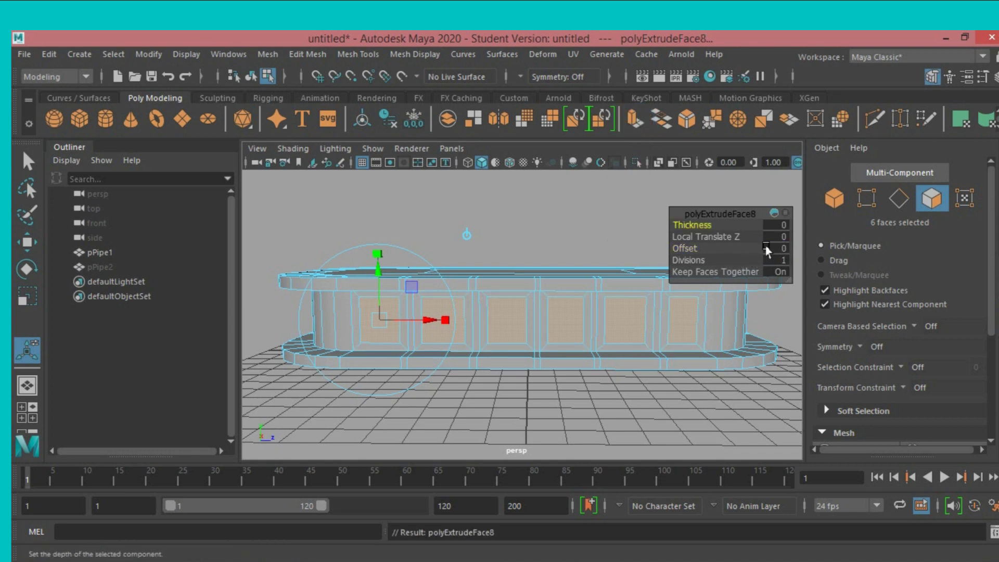
pyautogui.click(776, 238)
pyautogui.write('-.6')
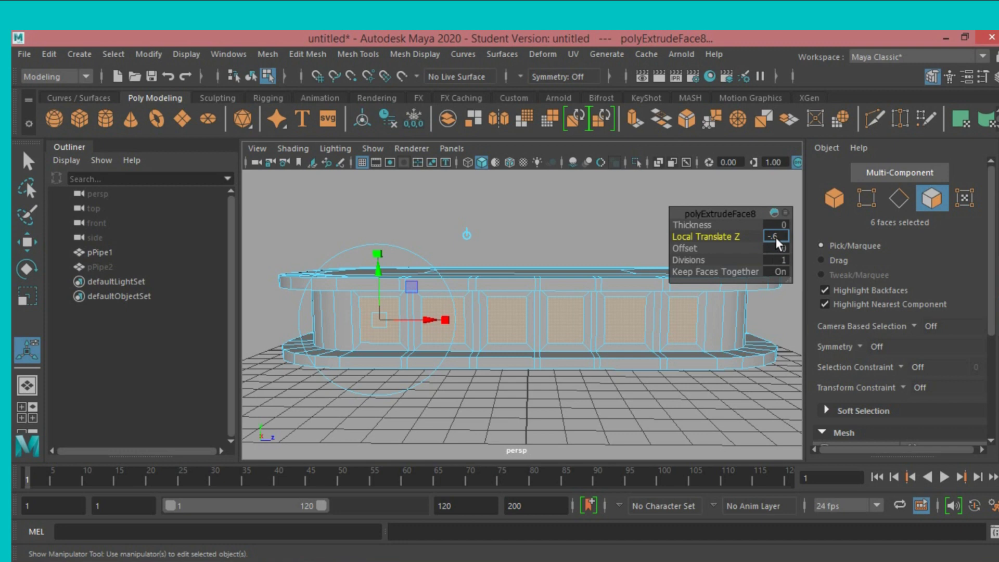
pyautogui.write('-0.6')
pyautogui.press('Return')
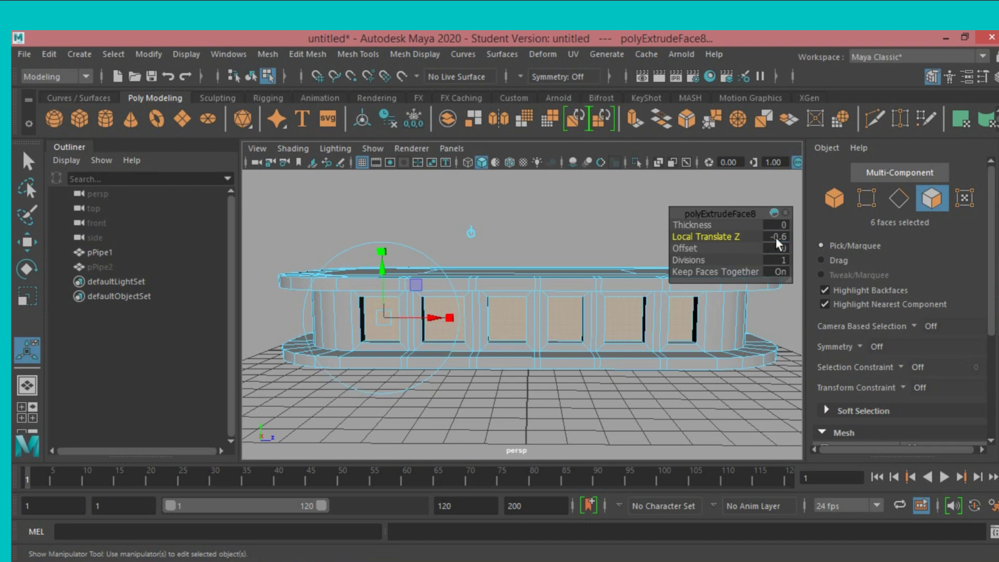
pyautogui.click(29, 164)
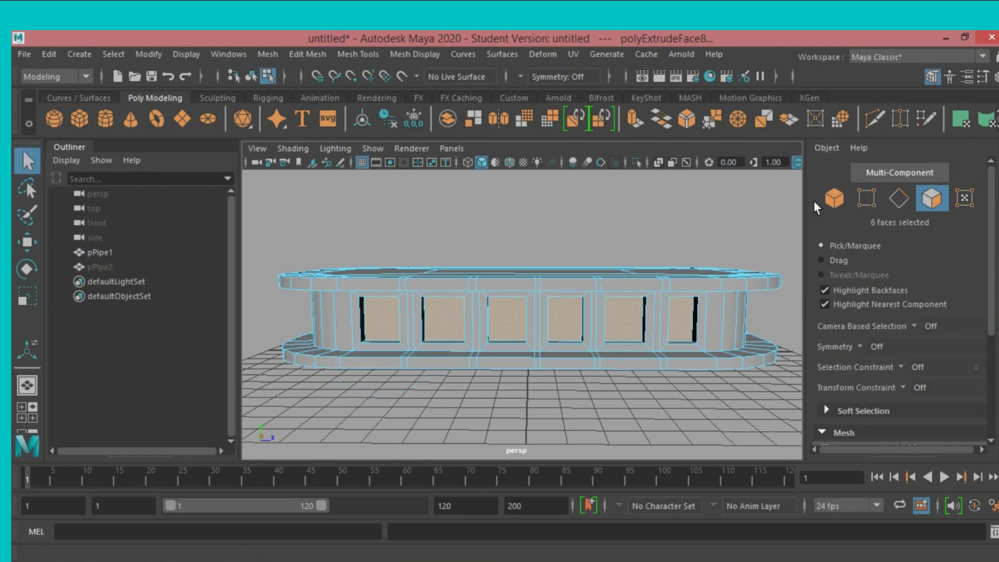
pyautogui.click(828, 199)
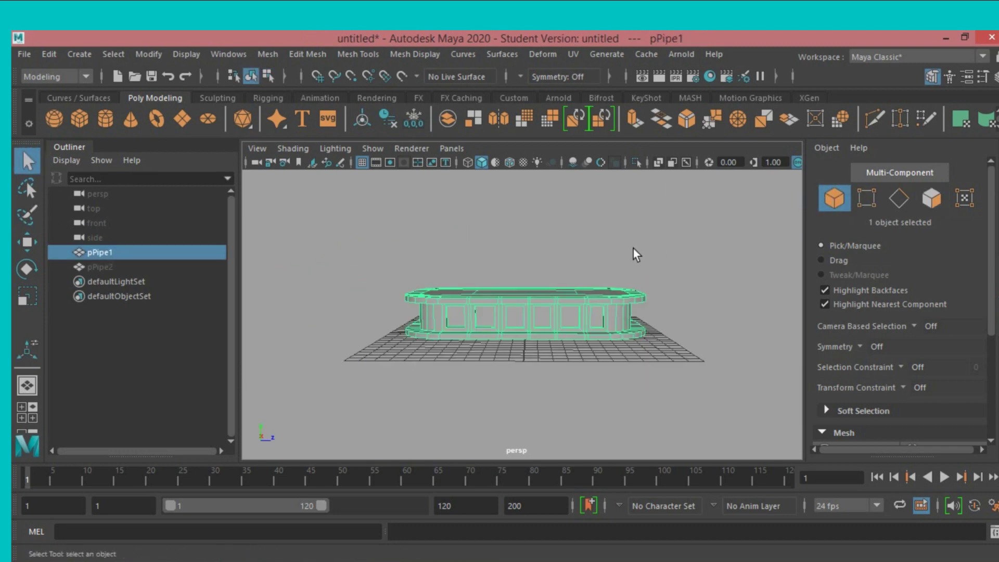
# Rename pPipe1 to building_1 in the Outliner and hide it
pyautogui.moveTo(633, 249)
pyautogui.keyDown('alt'); pyautogui.mouseDown()
pyautogui.moveTo(720, 263)
pyautogui.moveTo(726, 274)
pyautogui.moveTo(694, 314)
pyautogui.moveTo(725, 328)
pyautogui.moveTo(662, 352)
pyautogui.moveTo(695, 339)
pyautogui.mouseUp(); pyautogui.keyUp('alt')
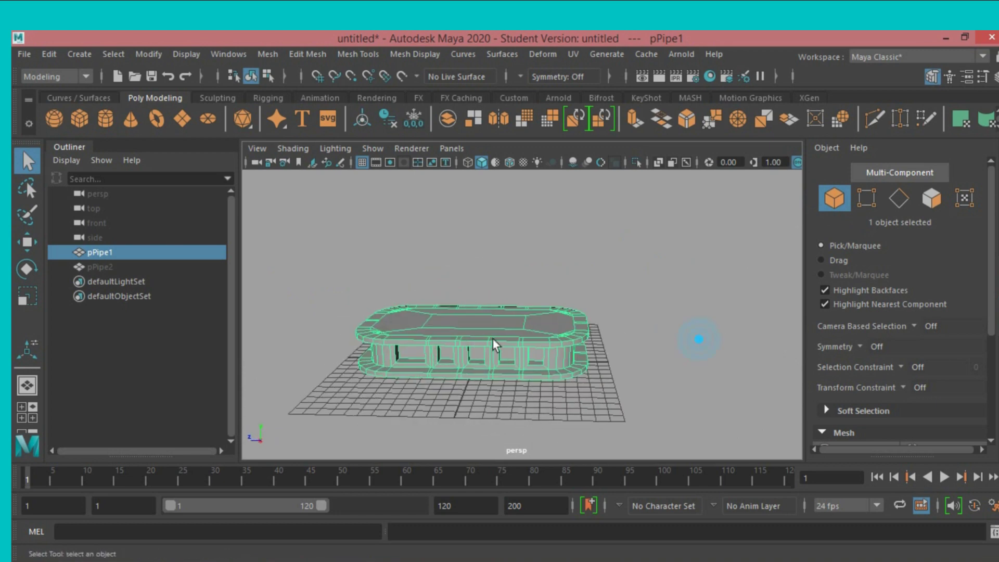
pyautogui.doubleClick(99, 254)
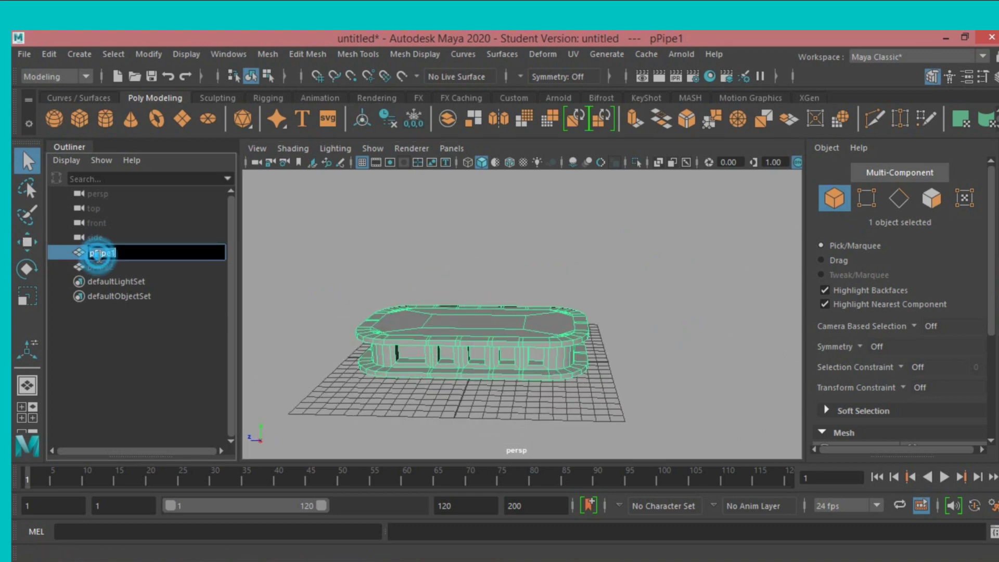
pyautogui.write('building 1')
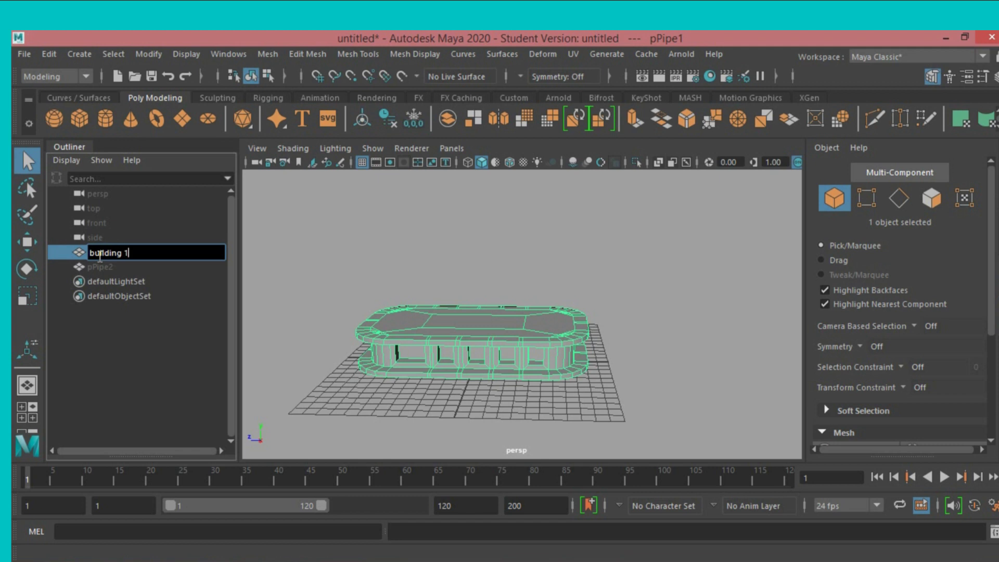
pyautogui.press('Return')
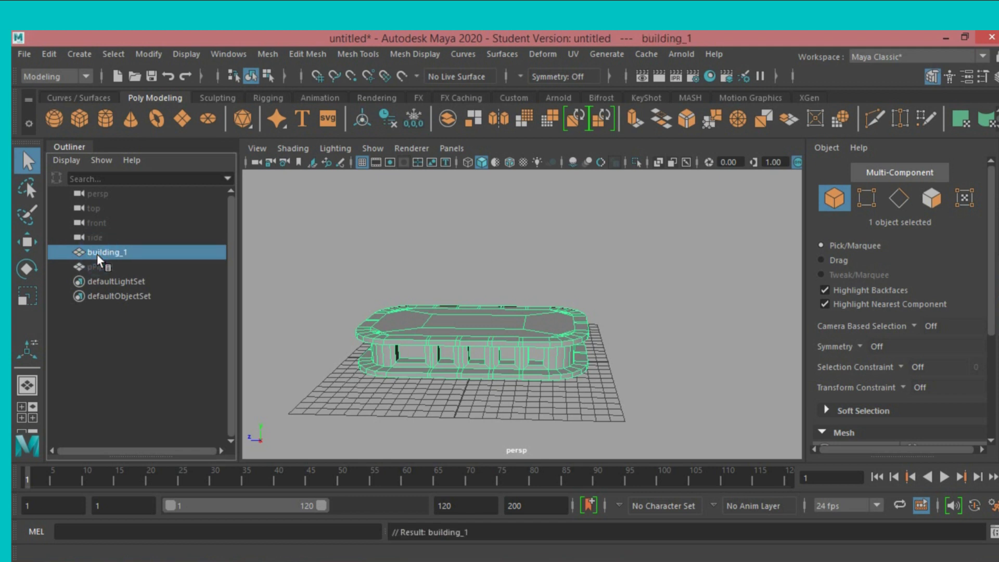
pyautogui.hotkey('ctrl', 'h')
# Unhide and select pPipe2, frame it, and dismiss the student version notice
pyautogui.click(100, 267)
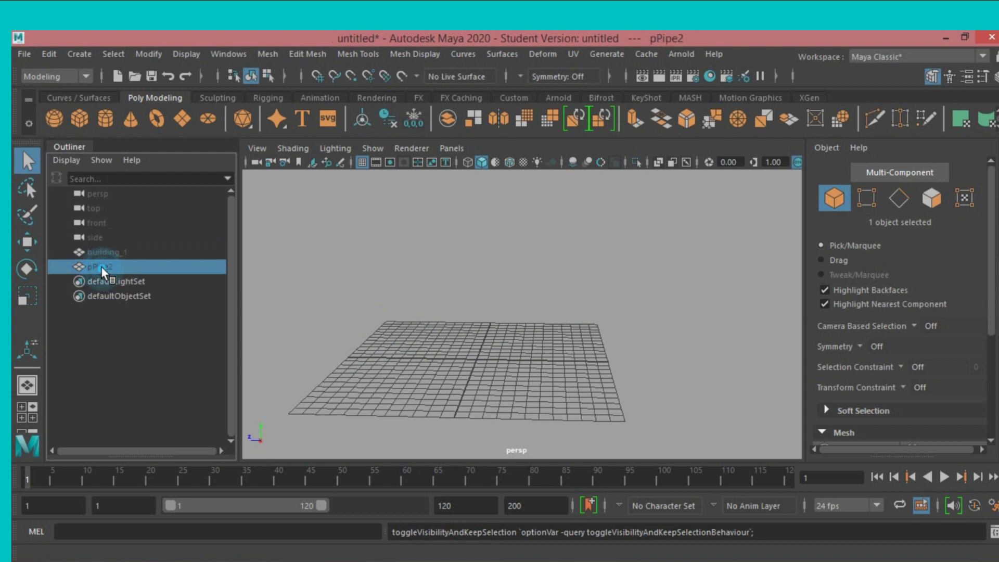
pyautogui.hotkey('shift', 'h')
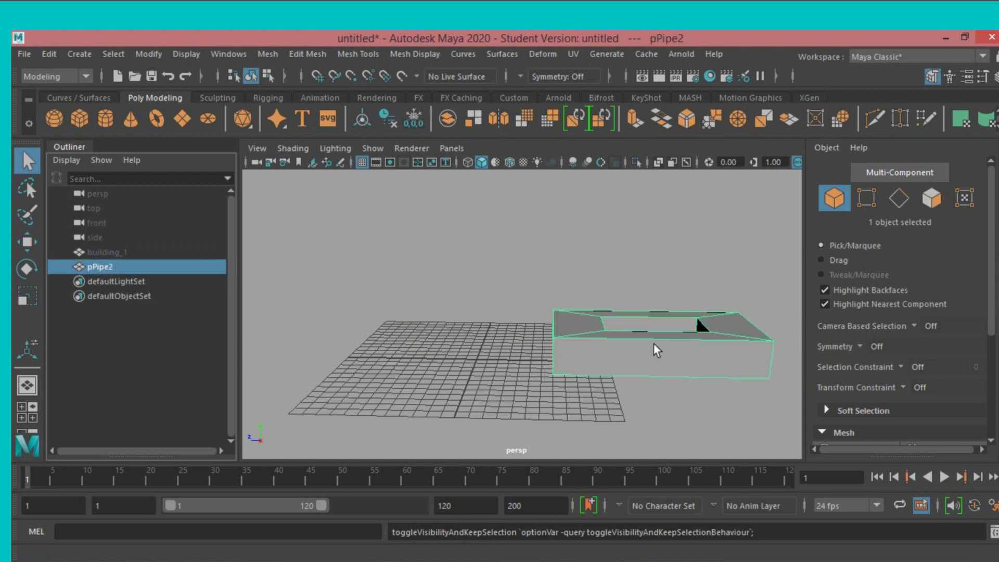
pyautogui.click(654, 343)
pyautogui.scroll(-2, 648, 340)
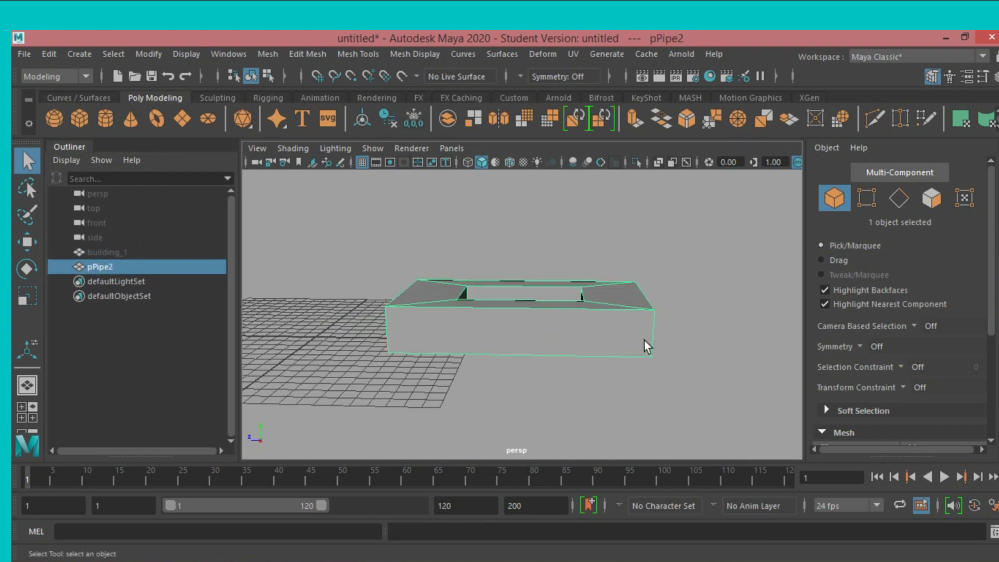
pyautogui.scroll(-2, 608, 351)
pyautogui.scroll(-2, 608, 351)
pyautogui.scroll(-2, 607, 351)
pyautogui.moveTo(560, 337)
pyautogui.keyDown('alt'); pyautogui.mouseDown(button='middle')
pyautogui.moveTo(622, 369)
pyautogui.moveTo(607, 357)
pyautogui.mouseUp(button='middle'); pyautogui.keyUp('alt')
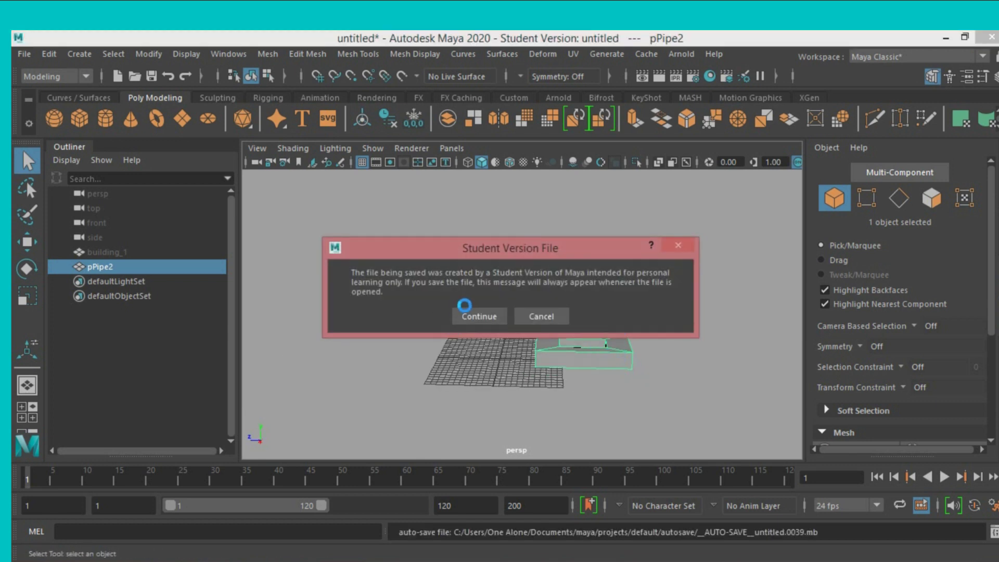
pyautogui.click(479, 316)
# Switch to the Scale tool and zoom in on pPipe2
pyautogui.press('r')
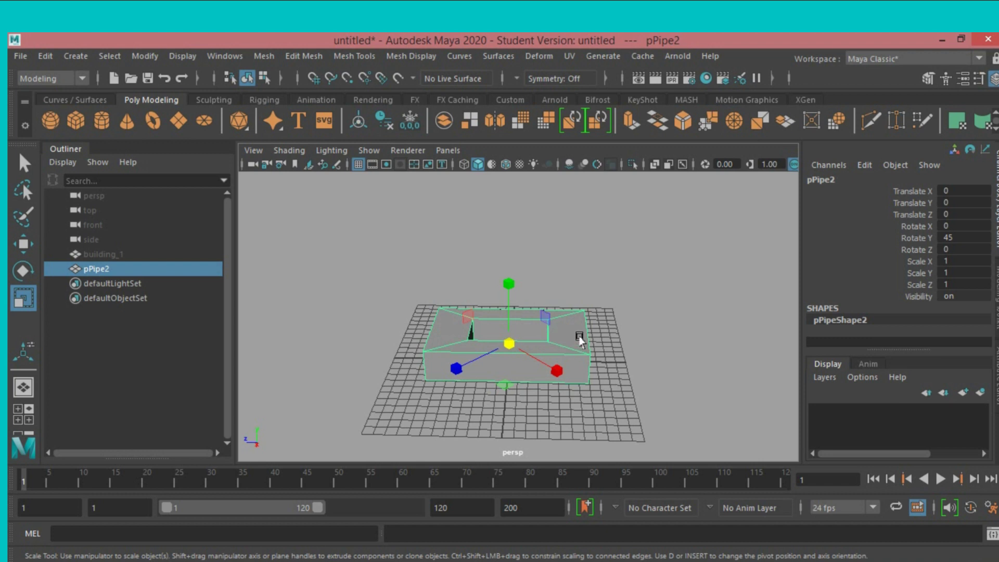
pyautogui.keyDown('alt'); pyautogui.moveTo(577, 337); pyautogui.dragTo(580, 326); pyautogui.keyUp('alt')
pyautogui.scroll(1, 582, 320)
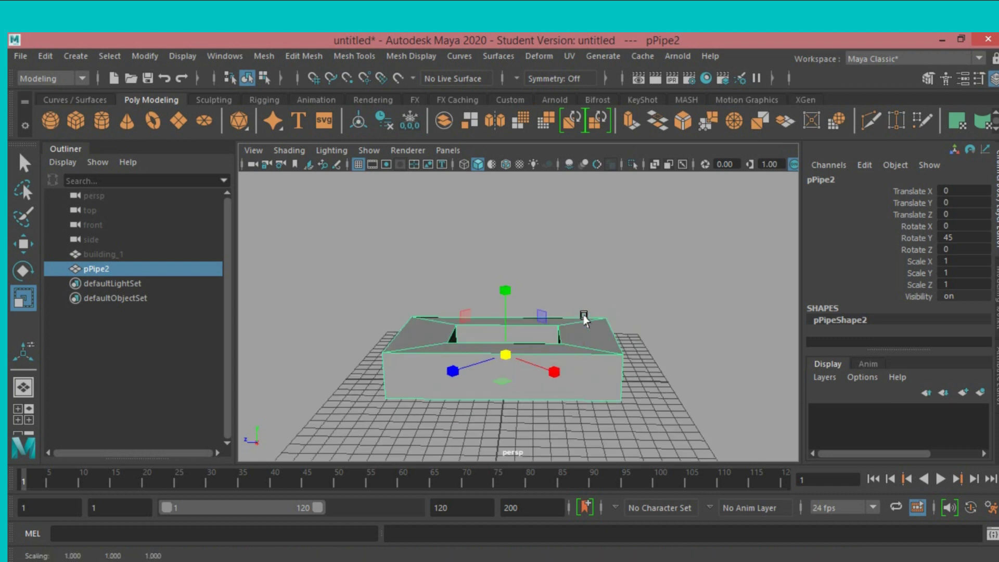
pyautogui.scroll(1, 575, 316)
pyautogui.scroll(2, 567, 312)
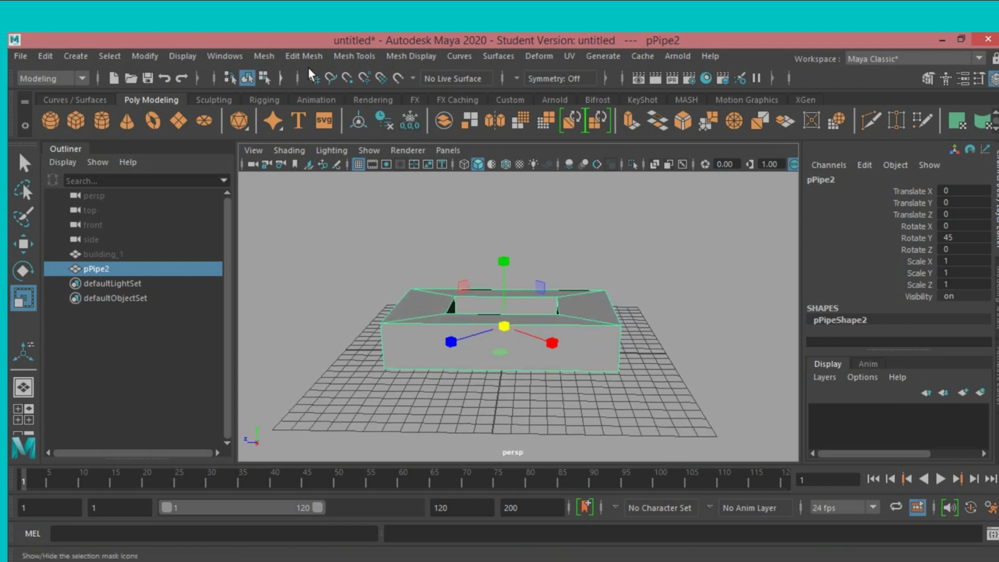
# Insert two horizontal edge loops on pPipe2's side, one near the bottom
pyautogui.click(351, 54)
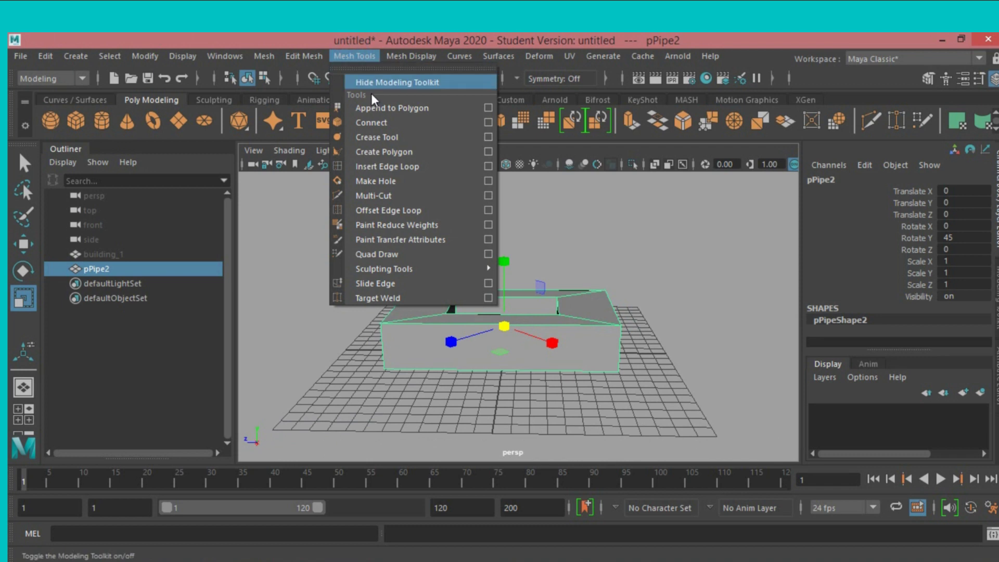
pyautogui.click(398, 168)
pyautogui.moveTo(383, 338); pyautogui.dragTo(386, 336)
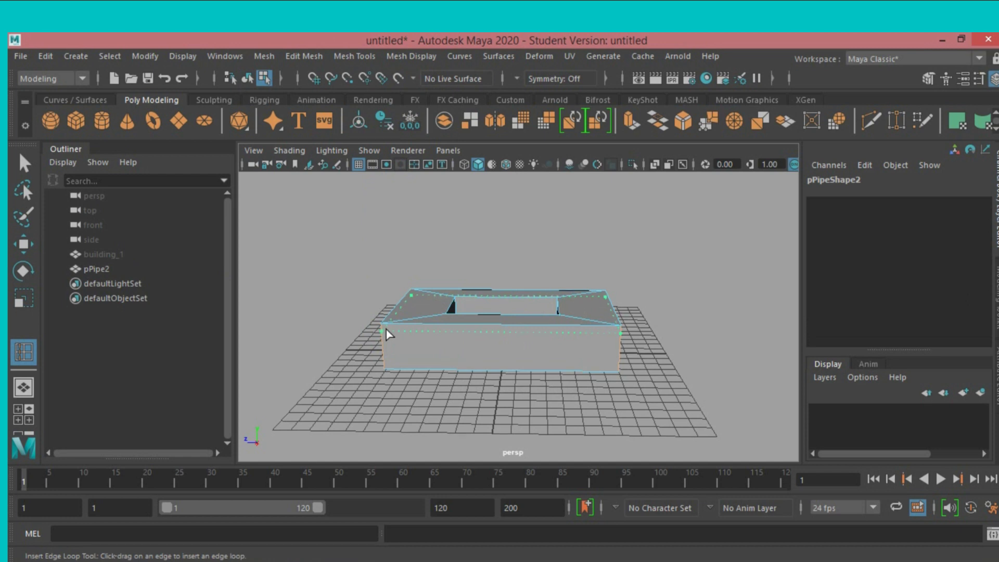
pyautogui.moveTo(386, 329); pyautogui.dragTo(386, 330)
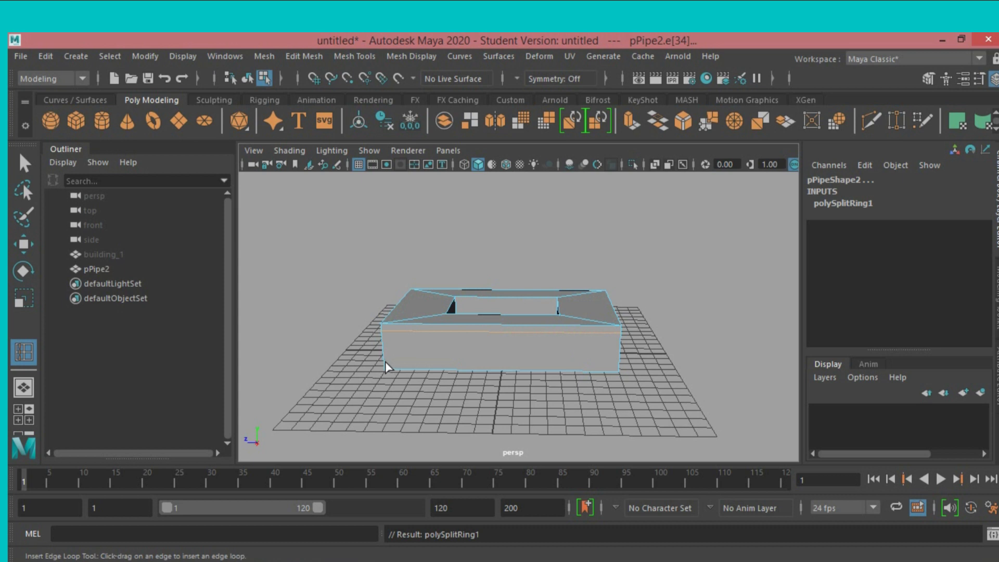
pyautogui.moveTo(386, 366); pyautogui.dragTo(386, 367)
pyautogui.keyDown('alt'); pyautogui.moveTo(671, 336); pyautogui.dragTo(708, 309); pyautogui.keyUp('alt')
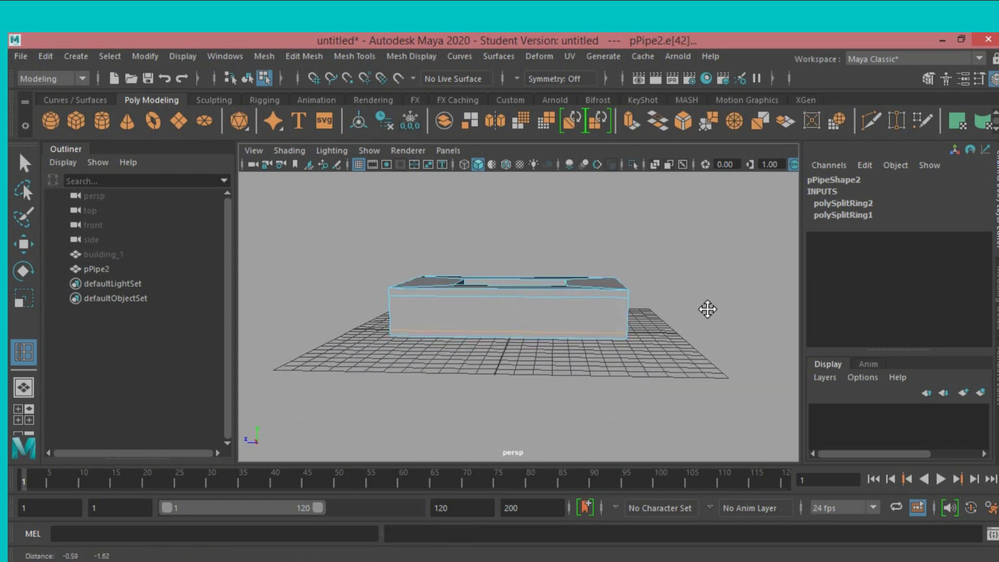
# Add edge loops near the box's right end and across its front face
pyautogui.scroll(3, 707, 309)
pyautogui.scroll(2, 705, 306)
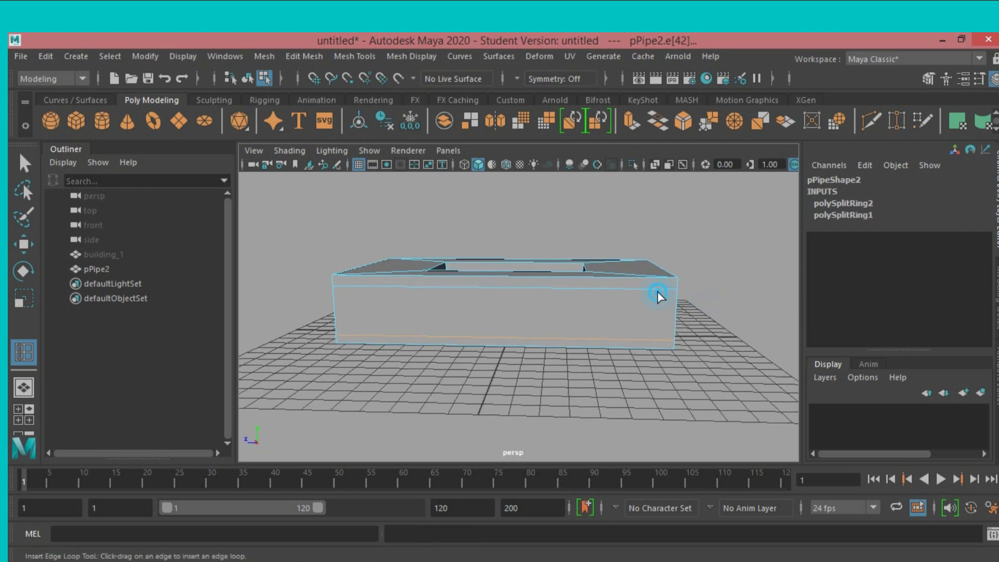
pyautogui.moveTo(659, 291); pyautogui.dragTo(663, 293)
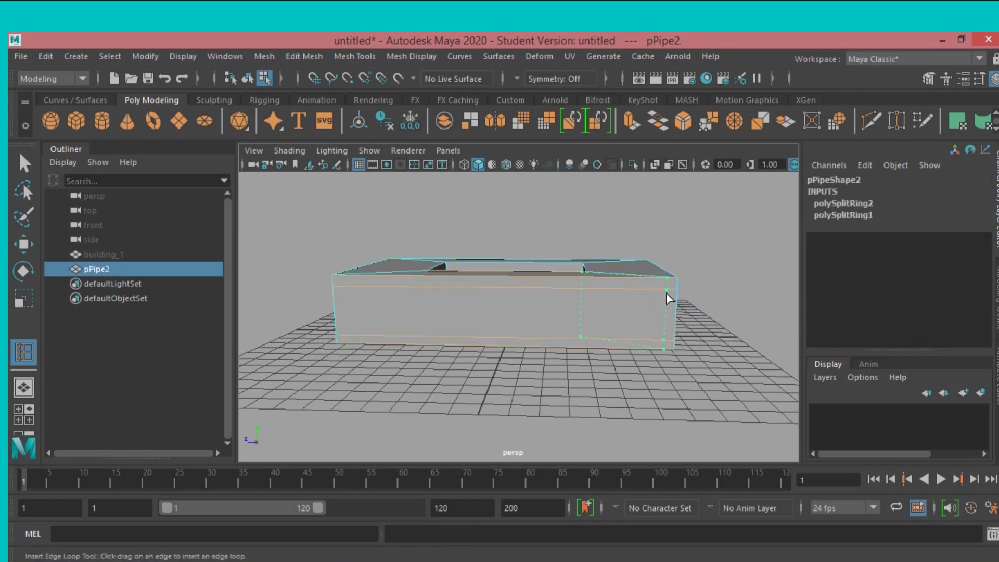
pyautogui.moveTo(667, 294); pyautogui.dragTo(667, 294)
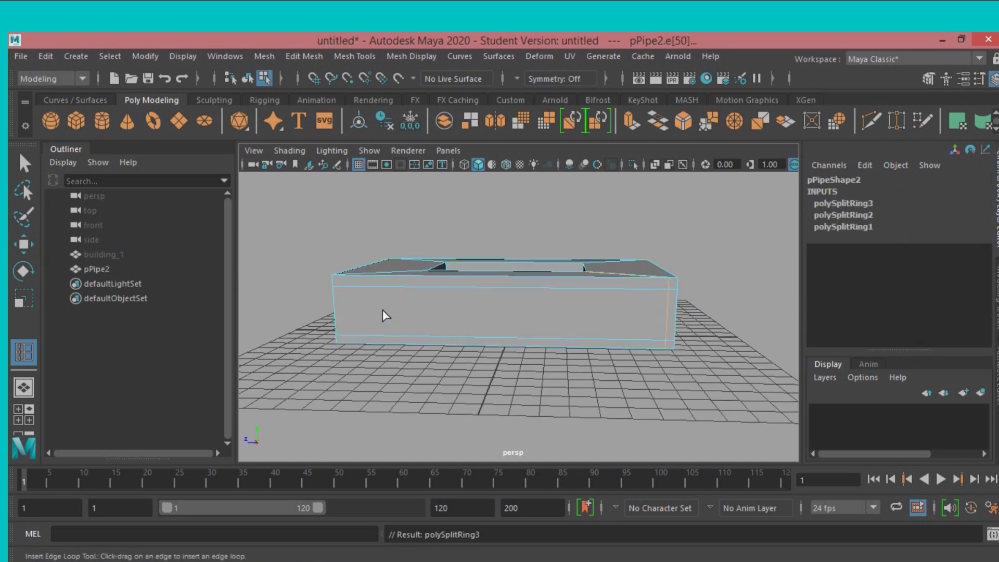
pyautogui.moveTo(360, 286); pyautogui.dragTo(341, 293)
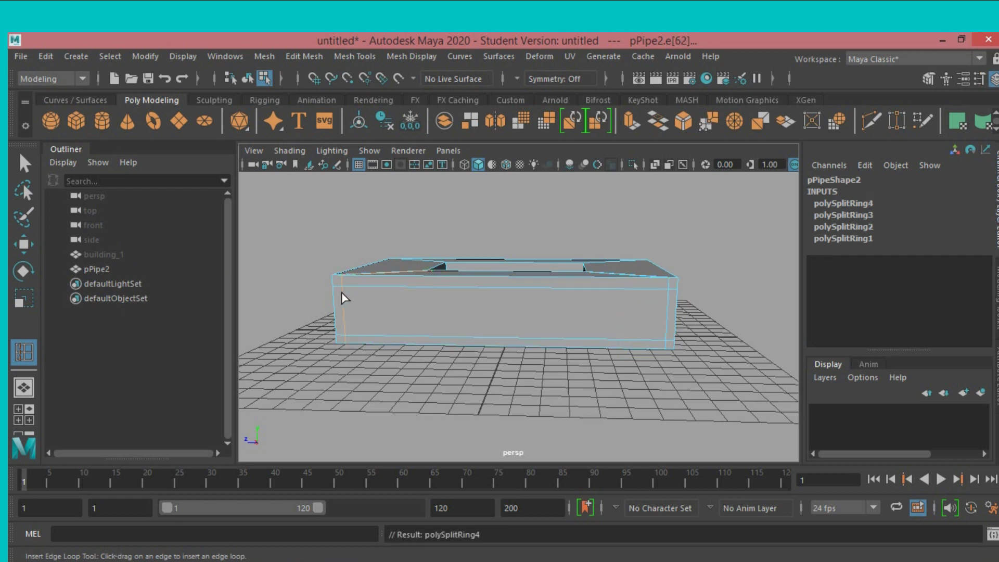
pyautogui.keyDown('alt'); pyautogui.moveTo(547, 201); pyautogui.dragTo(548, 205); pyautogui.keyUp('alt')
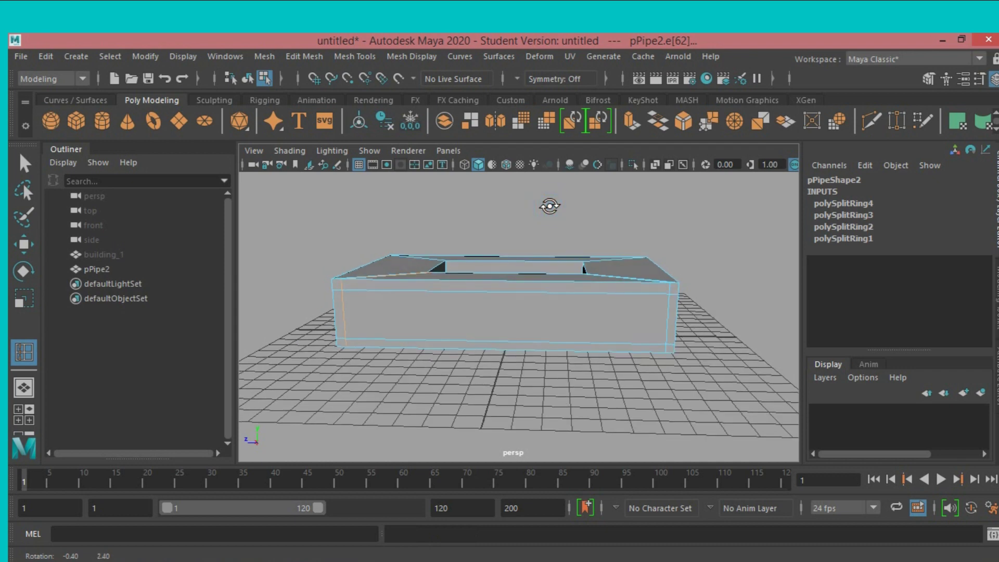
pyautogui.click(358, 52)
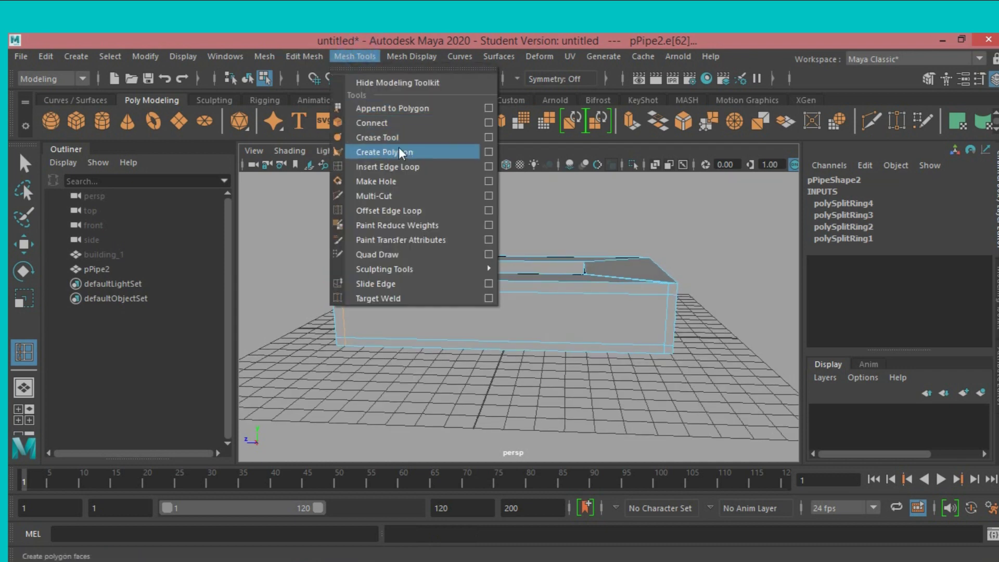
# Set Insert Edge Loop to multiple loops and insert loops across one box wall
pyautogui.click(488, 165)
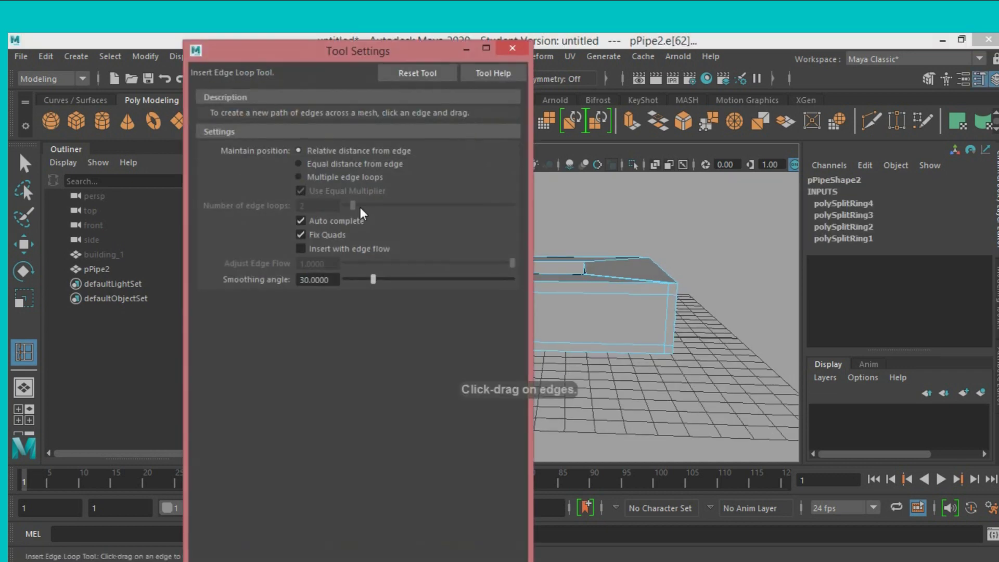
pyautogui.click(310, 177)
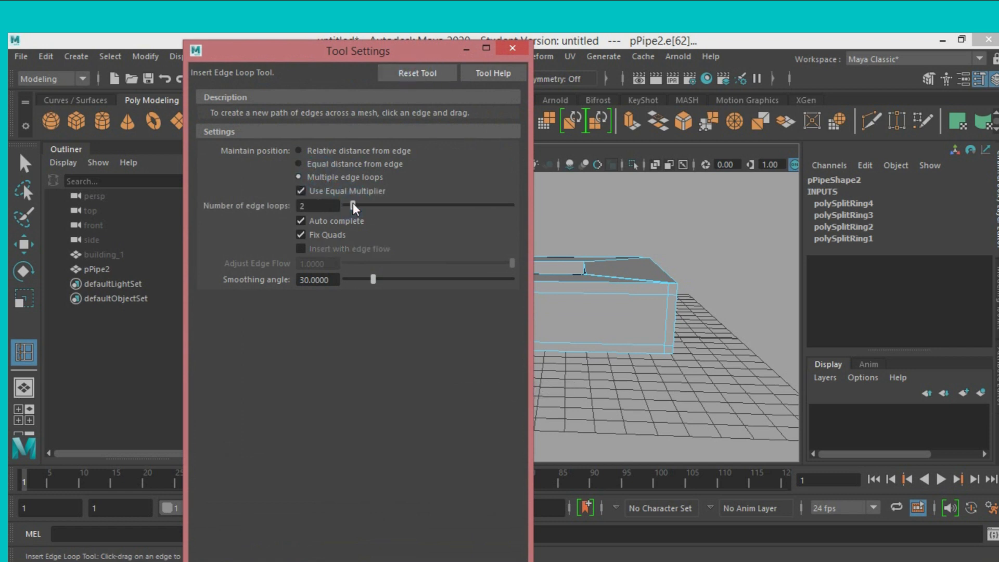
pyautogui.click(507, 52)
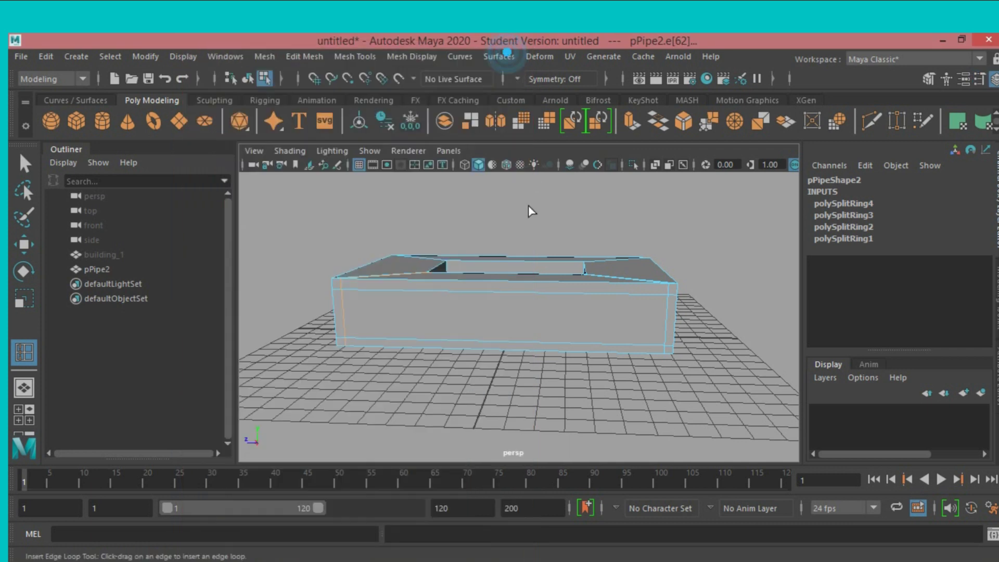
pyautogui.click(496, 296)
pyautogui.click(499, 298)
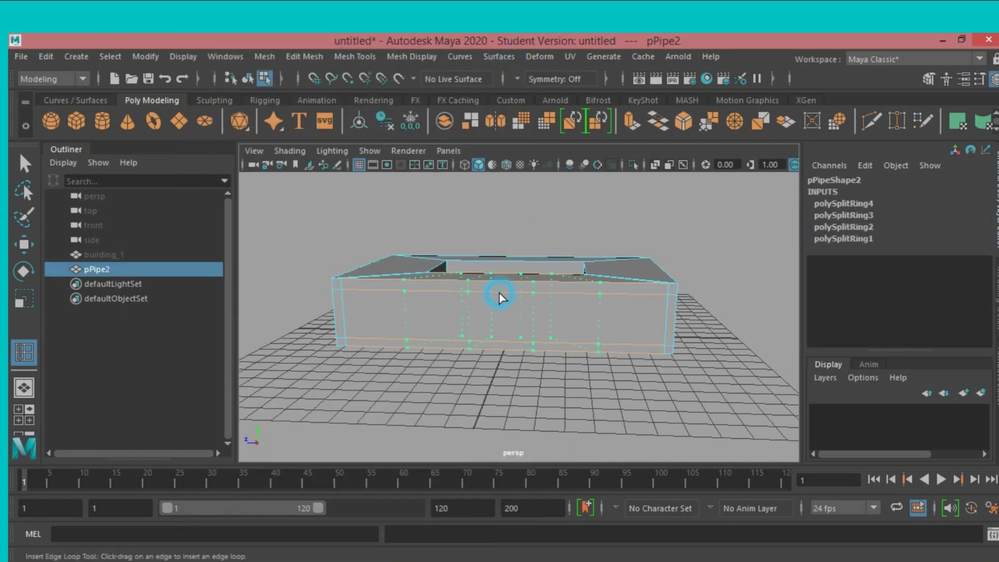
pyautogui.moveTo(537, 224)
pyautogui.keyDown('alt'); pyautogui.mouseDown()
pyautogui.moveTo(538, 235)
pyautogui.moveTo(711, 239)
pyautogui.moveTo(789, 224)
pyautogui.moveTo(602, 257)
pyautogui.moveTo(551, 230)
pyautogui.moveTo(560, 214)
pyautogui.mouseUp(); pyautogui.keyUp('alt')
# Reset the edge loop options and insert one loop near the box's left end
pyautogui.click(24, 165)
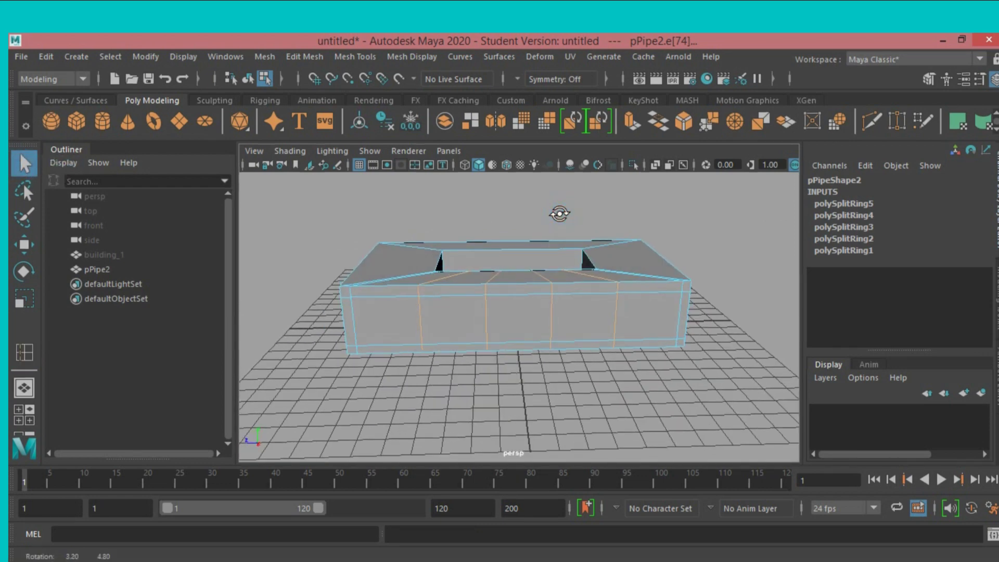
pyautogui.moveTo(698, 186)
pyautogui.keyDown('alt'); pyautogui.mouseDown()
pyautogui.moveTo(675, 216)
pyautogui.moveTo(600, 213)
pyautogui.mouseUp(); pyautogui.keyUp('alt')
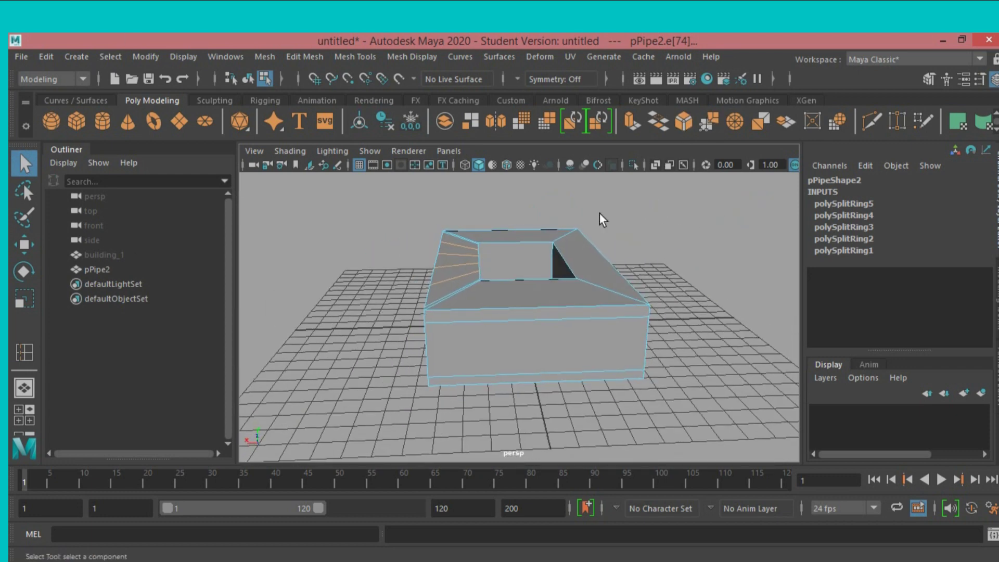
pyautogui.doubleClick(23, 347)
pyautogui.click(426, 74)
pyautogui.click(514, 51)
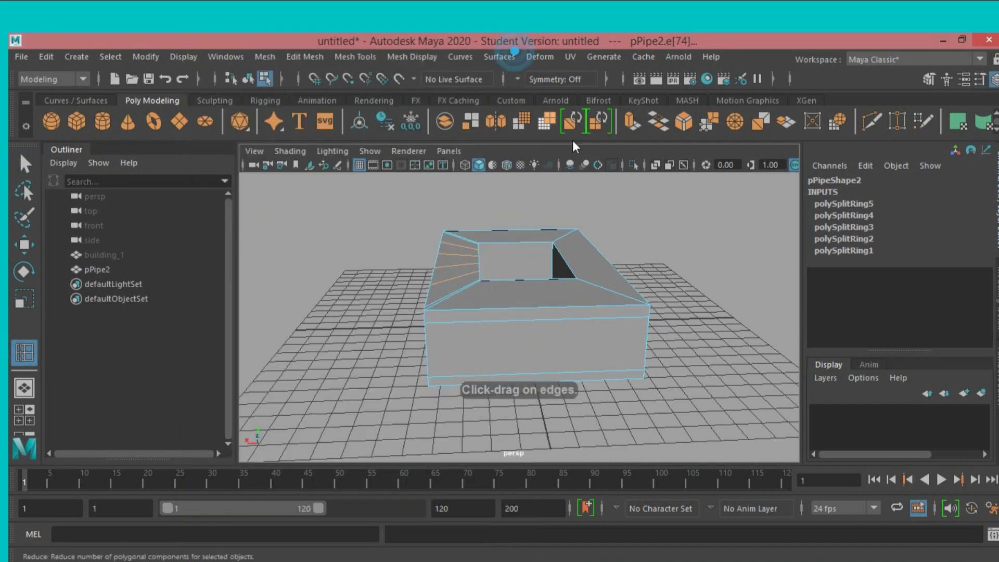
pyautogui.keyDown('alt'); pyautogui.moveTo(572, 228); pyautogui.dragTo(501, 187); pyautogui.keyUp('alt')
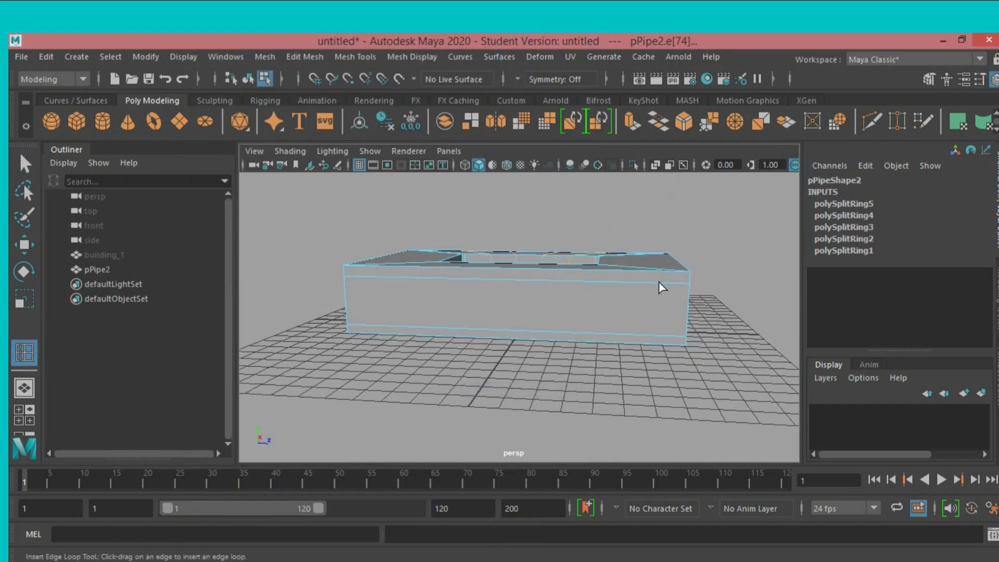
pyautogui.moveTo(659, 285); pyautogui.dragTo(678, 296)
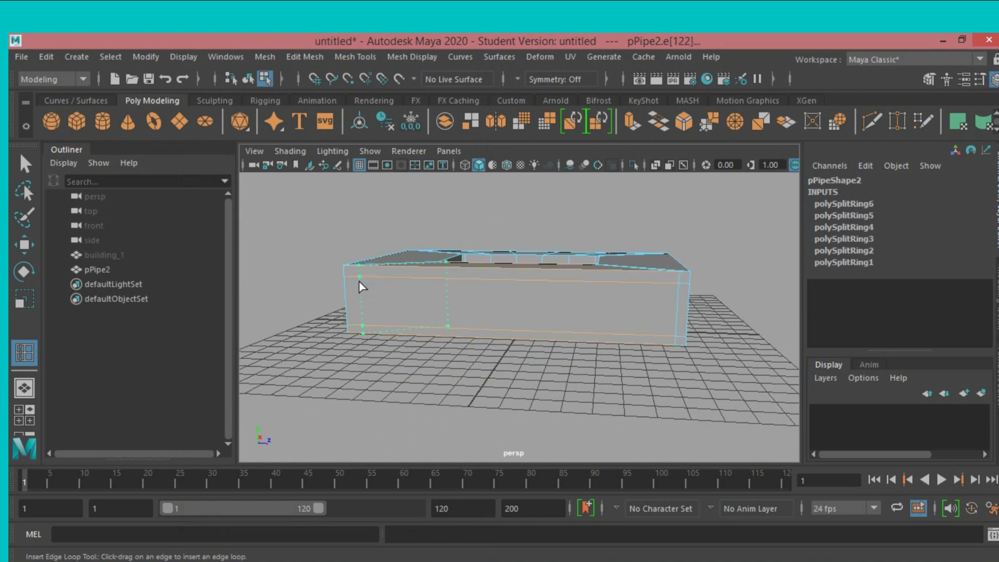
pyautogui.click(357, 284)
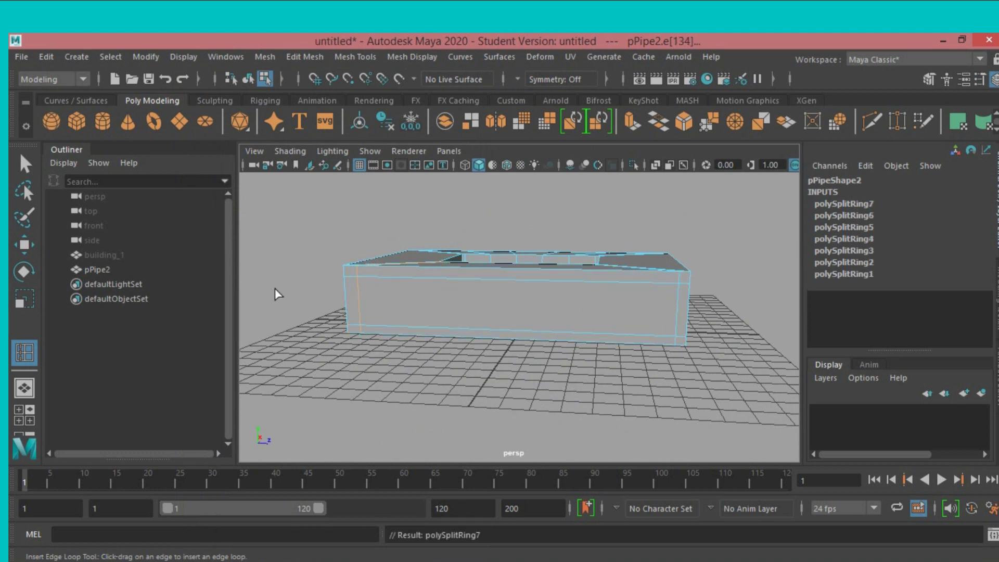
# Insert five edge loops at once across the front wall
pyautogui.doubleClick(29, 348)
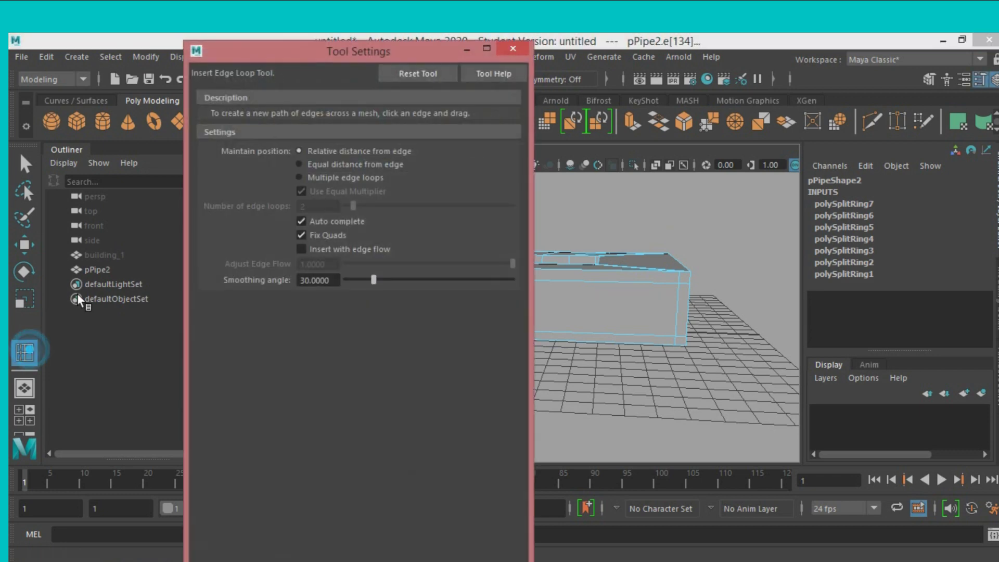
pyautogui.click(318, 177)
pyautogui.moveTo(310, 208); pyautogui.dragTo(292, 209)
pyautogui.write('5')
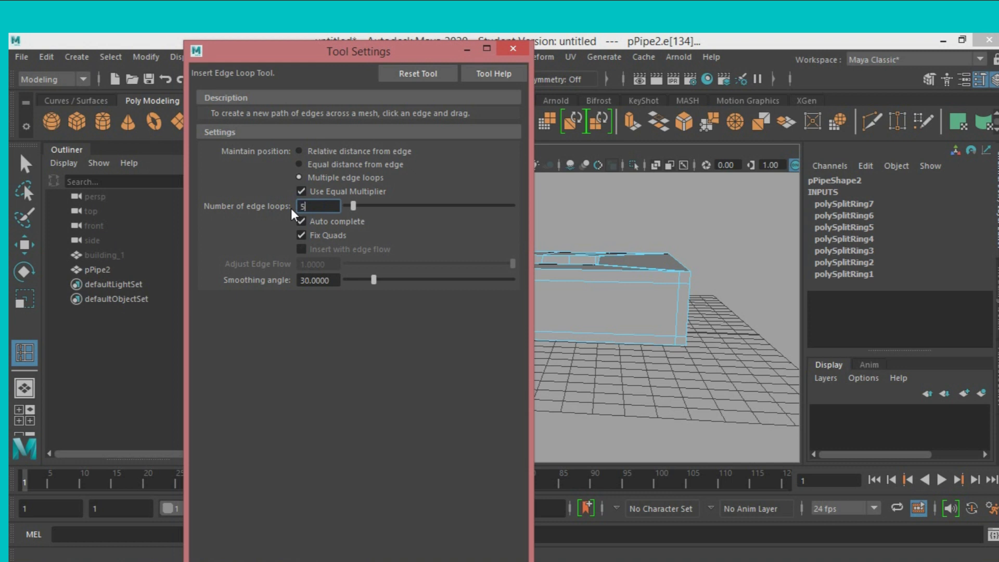
pyautogui.press('Return')
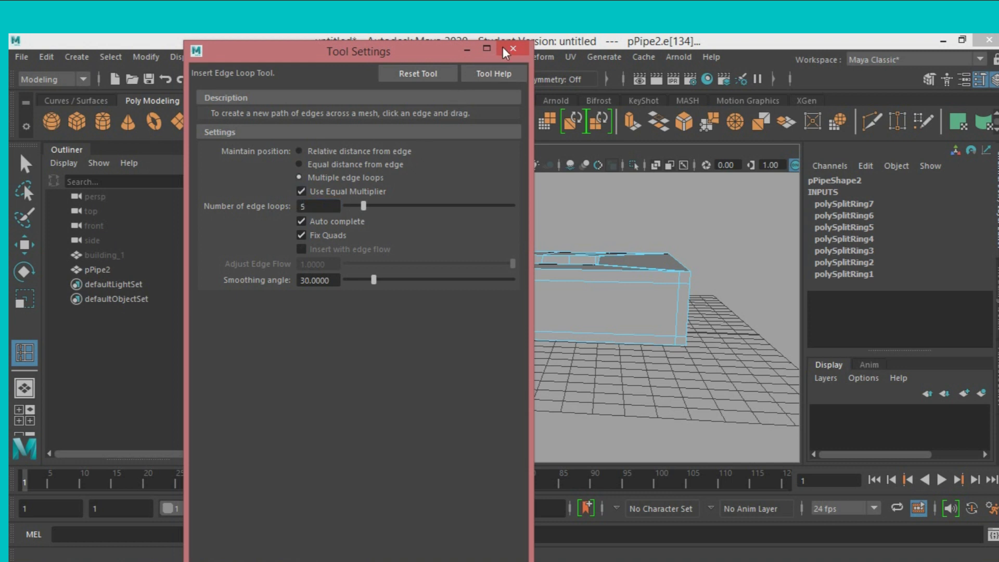
pyautogui.click(504, 48)
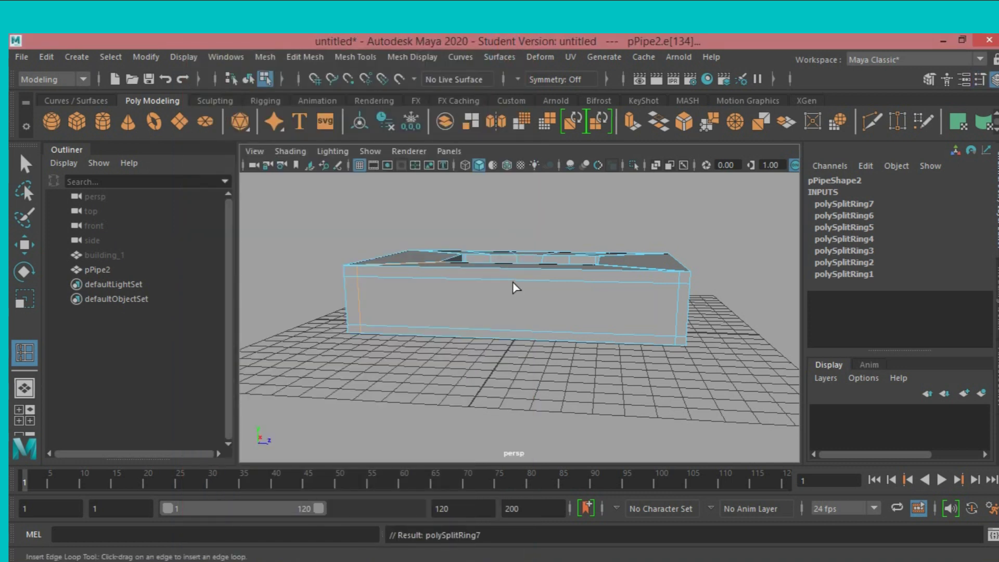
pyautogui.click(513, 280)
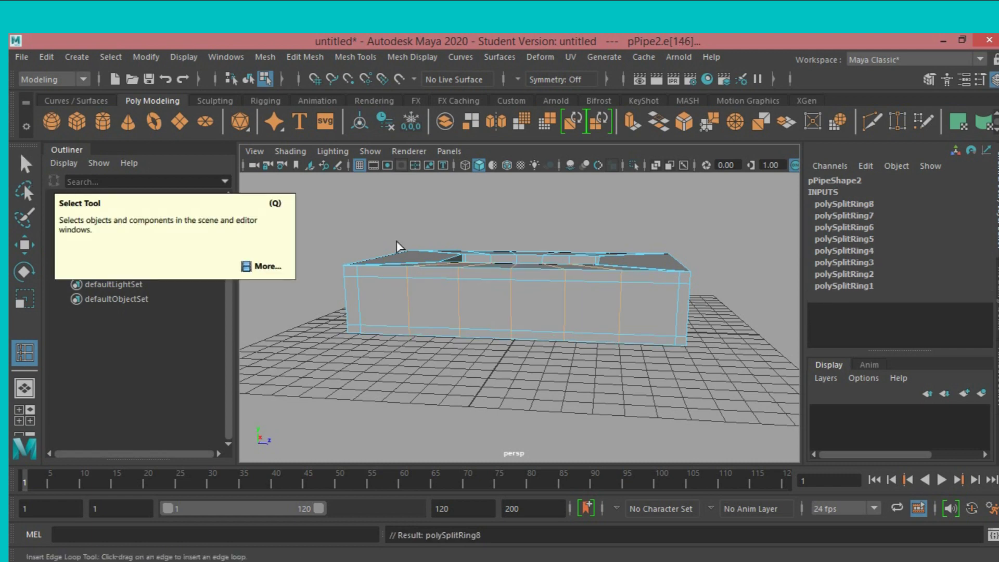
# Insert five-loop sets on the remaining box walls, reaching polySplitRing10
pyautogui.moveTo(655, 233)
pyautogui.keyDown('alt'); pyautogui.mouseDown()
pyautogui.moveTo(476, 234)
pyautogui.moveTo(495, 234)
pyautogui.mouseUp(); pyautogui.keyUp('alt')
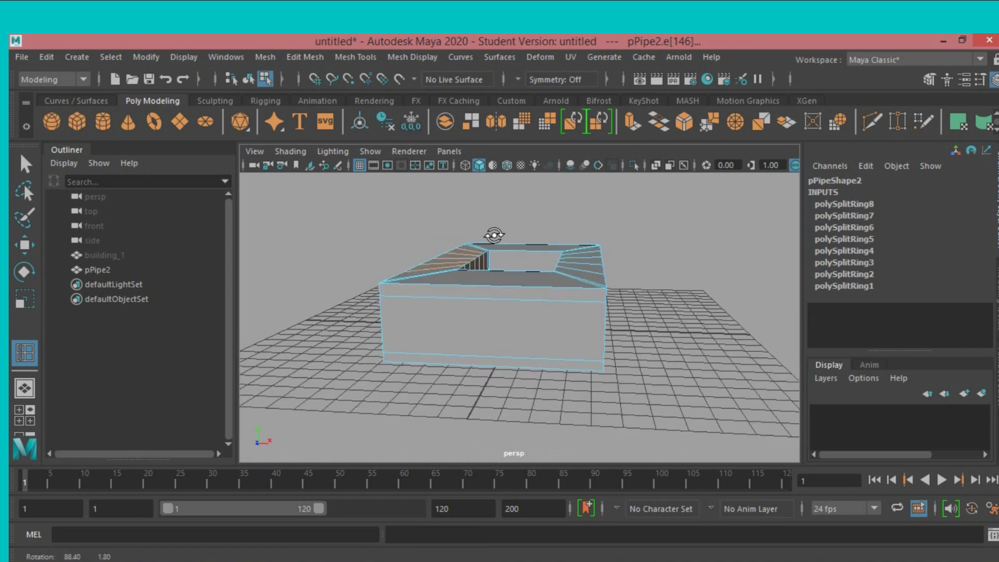
pyautogui.click(469, 299)
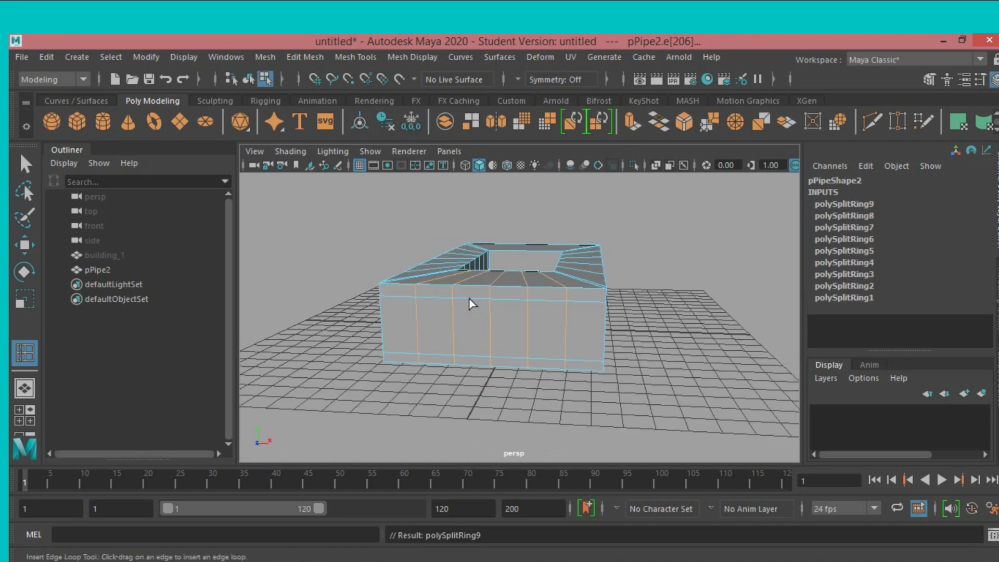
pyautogui.moveTo(681, 249)
pyautogui.keyDown('alt'); pyautogui.mouseDown()
pyautogui.moveTo(513, 276)
pyautogui.moveTo(435, 250)
pyautogui.moveTo(385, 251)
pyautogui.mouseUp(); pyautogui.keyUp('alt')
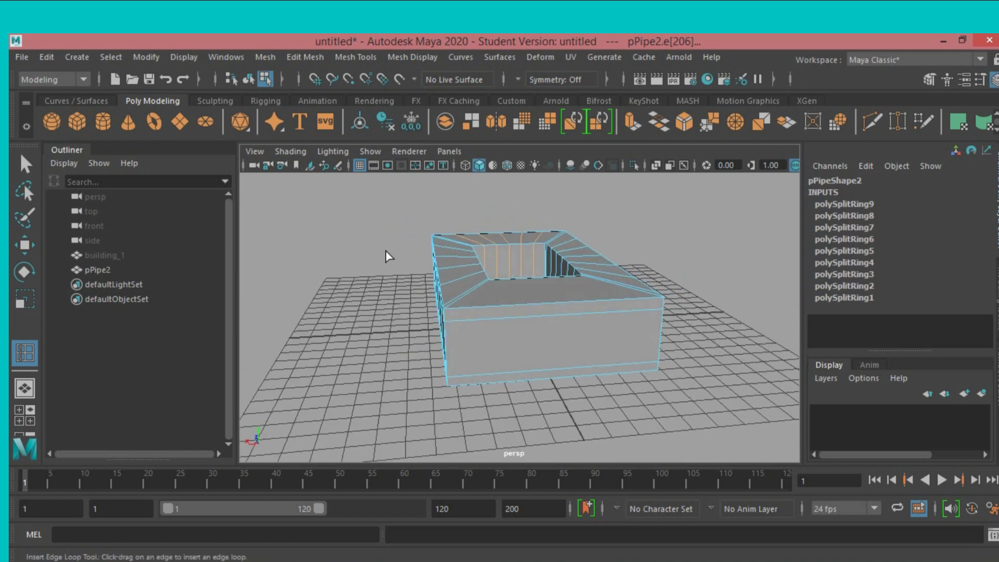
pyautogui.click(513, 319)
# Clear the previous edge selection and show the Modeling Toolkit panel
pyautogui.press('q')
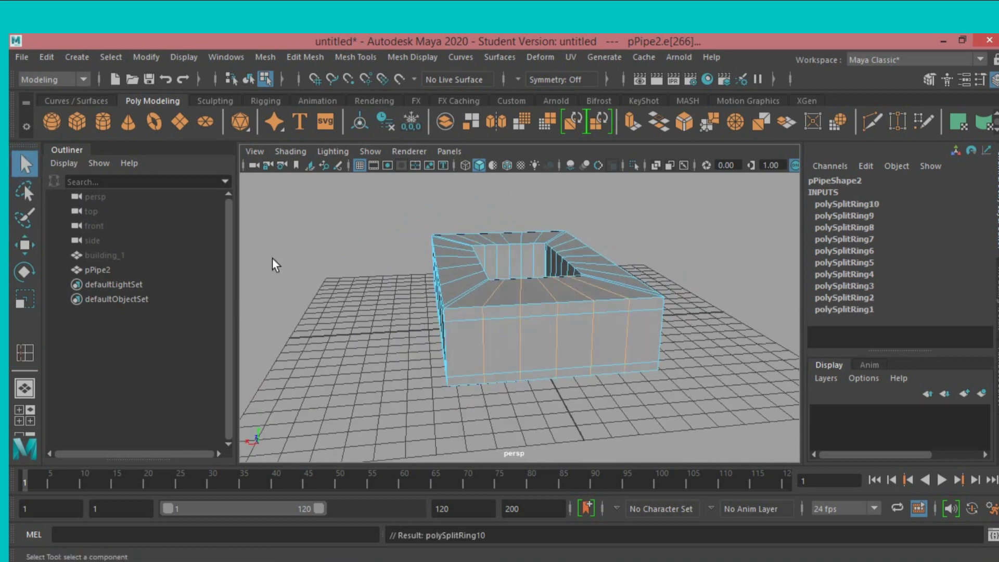
pyautogui.moveTo(345, 261)
pyautogui.keyDown('alt'); pyautogui.mouseDown()
pyautogui.moveTo(542, 257)
pyautogui.moveTo(504, 266)
pyautogui.mouseUp(); pyautogui.keyUp('alt')
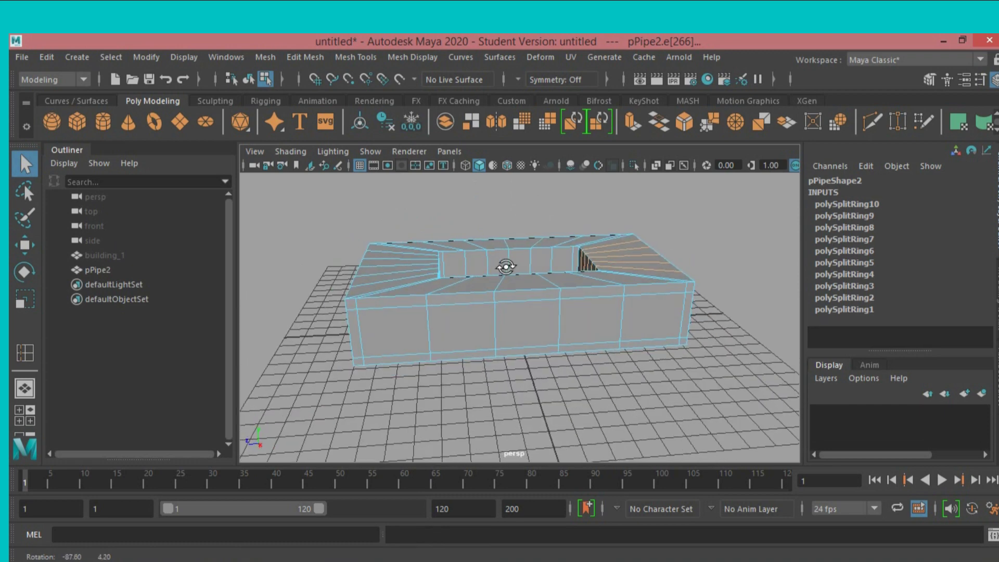
pyautogui.keyDown('alt'); pyautogui.moveTo(505, 265); pyautogui.dragTo(516, 255, button='middle'); pyautogui.keyUp('alt')
pyautogui.keyDown('alt'); pyautogui.moveTo(516, 254); pyautogui.dragTo(442, 270); pyautogui.keyUp('alt')
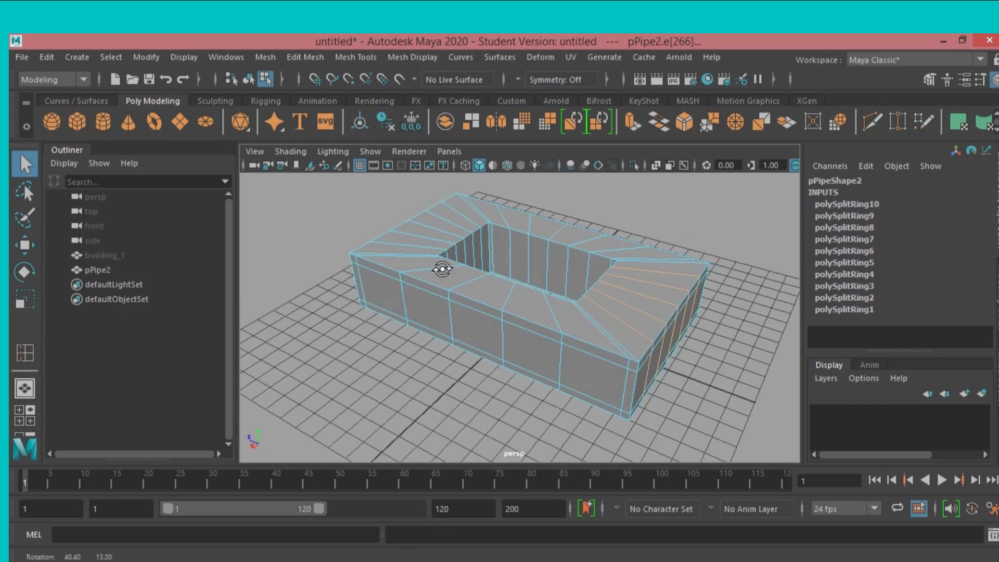
pyautogui.click(679, 214)
pyautogui.click(652, 284)
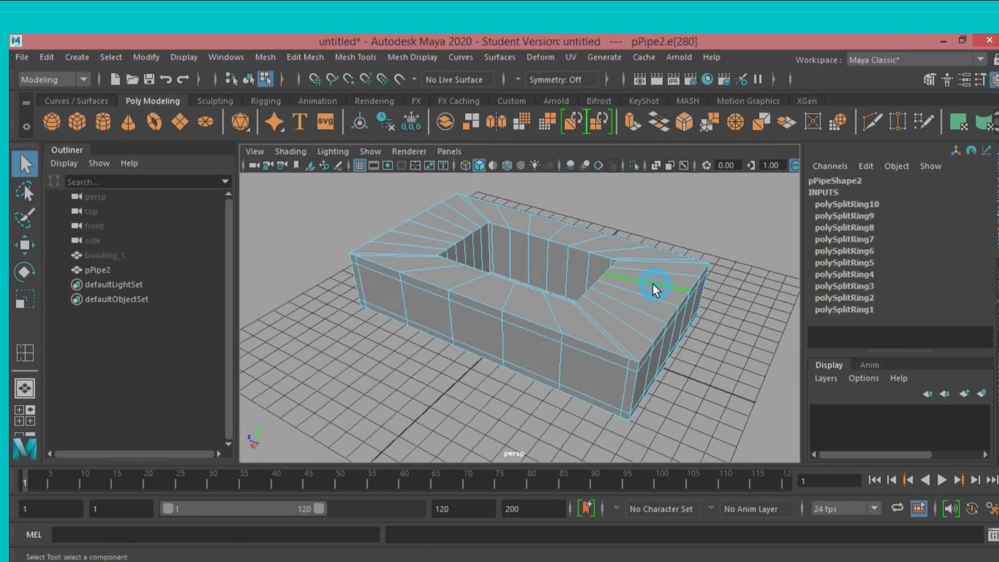
pyautogui.click(929, 79)
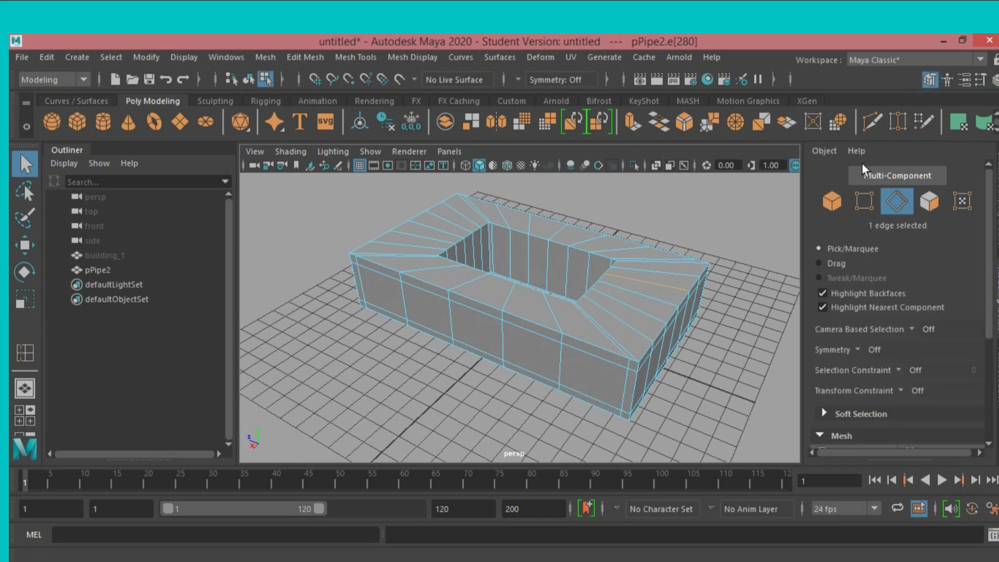
# Select the whole pPipe2 object and delete its construction history
pyautogui.click(832, 201)
pyautogui.click(46, 56)
pyautogui.moveTo(89, 230)
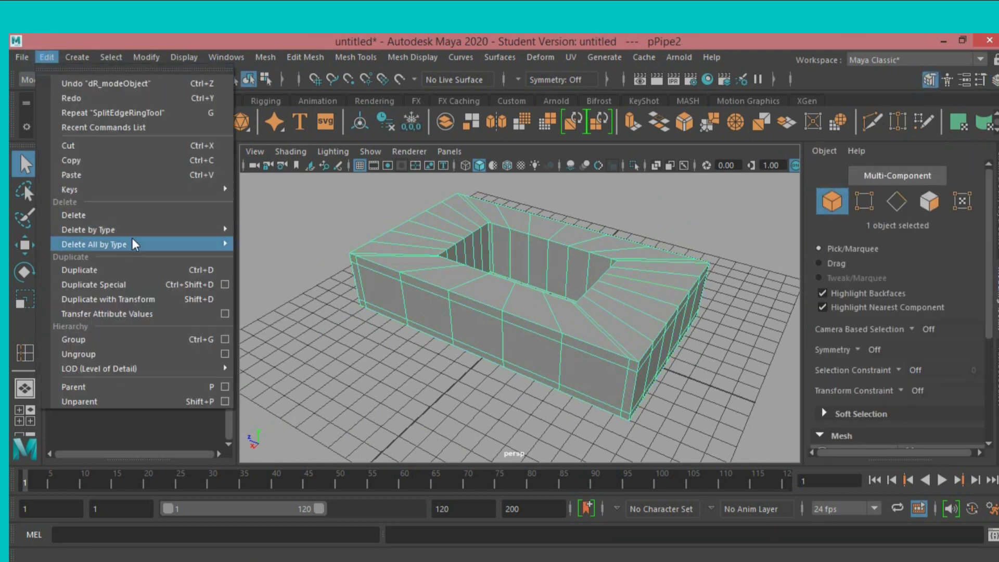
pyautogui.click(204, 225)
pyautogui.click(260, 229)
pyautogui.moveTo(271, 229)
pyautogui.keyDown('alt'); pyautogui.mouseDown()
pyautogui.moveTo(509, 278)
pyautogui.moveTo(510, 312)
pyautogui.moveTo(521, 300)
pyautogui.mouseUp(); pyautogui.keyUp('alt')
# Select the first outer wall faces of pPipe2 in face mode
pyautogui.click(929, 201)
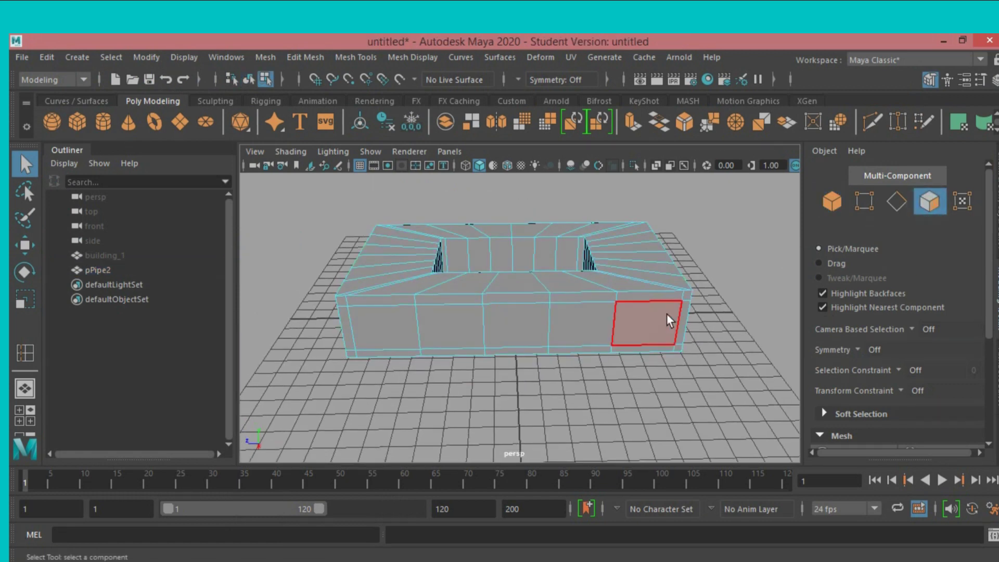
pyautogui.click(635, 326)
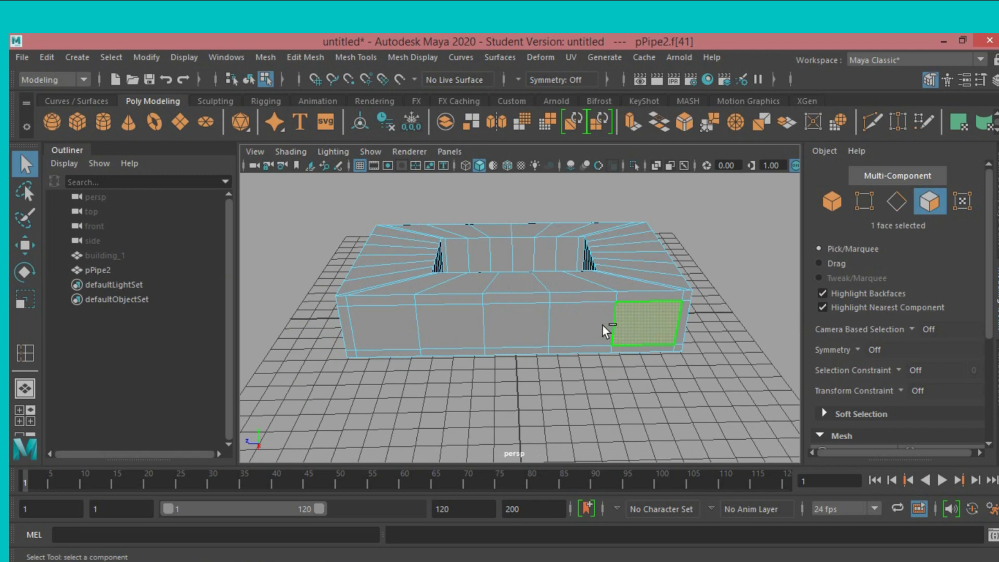
pyautogui.keyDown('shift'); pyautogui.click(567, 326); pyautogui.keyUp('shift')
pyautogui.keyDown('shift'); pyautogui.click(531, 332); pyautogui.keyUp('shift')
pyautogui.keyDown('shift'); pyautogui.click(446, 342); pyautogui.keyUp('shift')
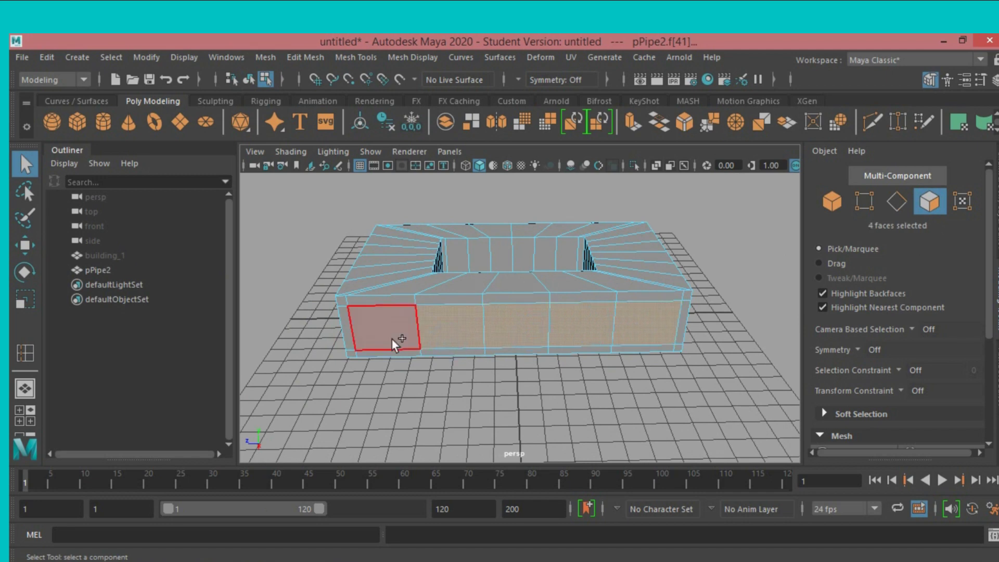
pyautogui.keyDown('shift'); pyautogui.click(391, 338); pyautogui.keyUp('shift')
pyautogui.keyDown('alt'); pyautogui.moveTo(678, 396); pyautogui.dragTo(530, 381); pyautogui.keyUp('alt')
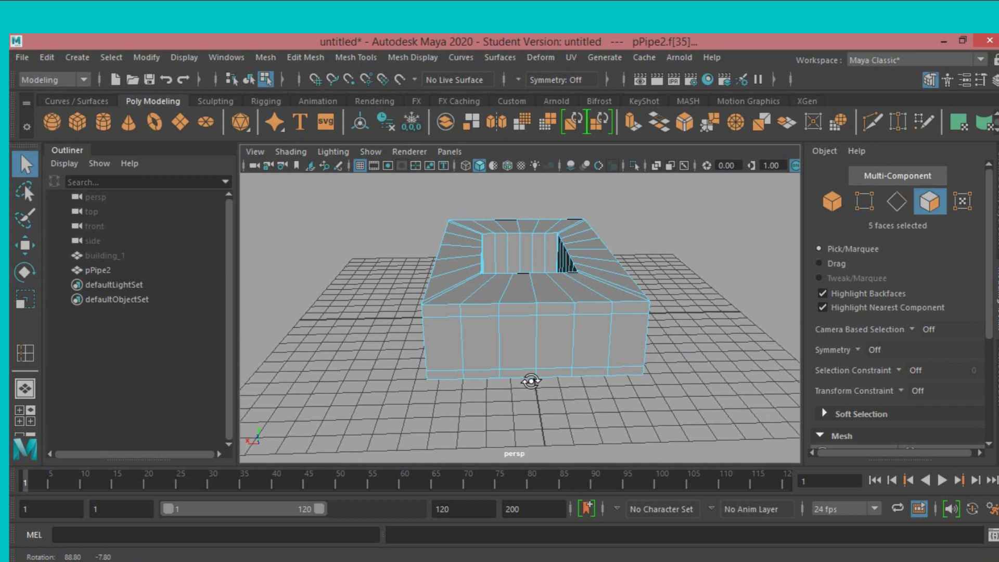
pyautogui.keyDown('shift'); pyautogui.click(437, 360); pyautogui.keyUp('shift')
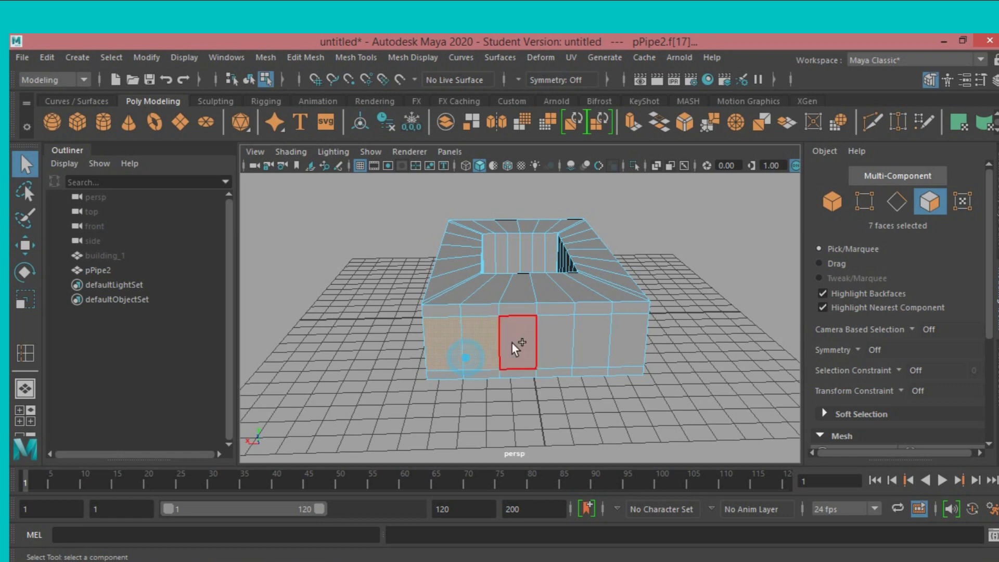
pyautogui.keyDown('shift'); pyautogui.click(554, 341); pyautogui.keyUp('shift')
pyautogui.keyDown('shift'); pyautogui.click(595, 335); pyautogui.keyUp('shift')
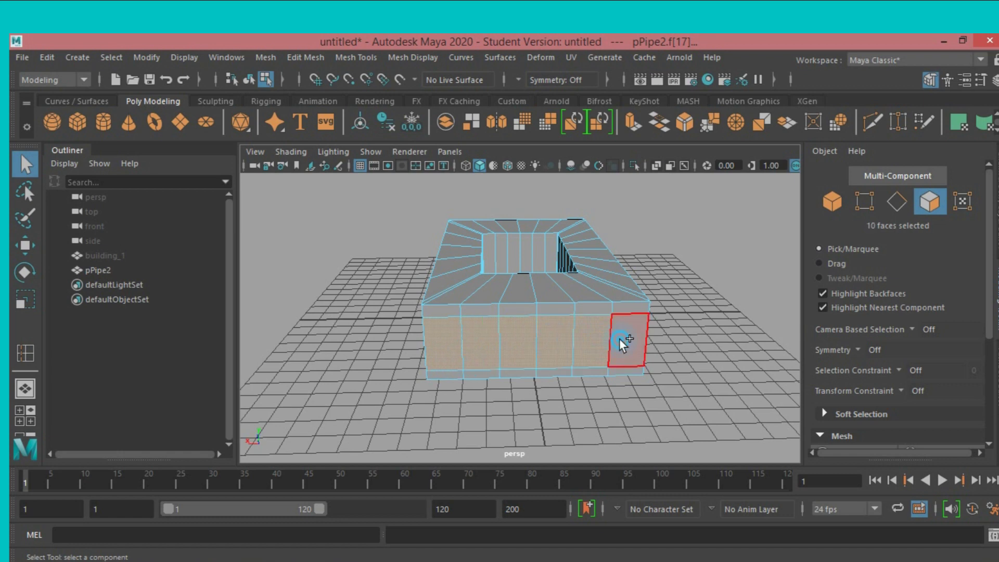
# Add the remaining outer wall faces, 23 in total, and extrude them
pyautogui.keyDown('alt'); pyautogui.moveTo(721, 345); pyautogui.dragTo(606, 329); pyautogui.keyUp('alt')
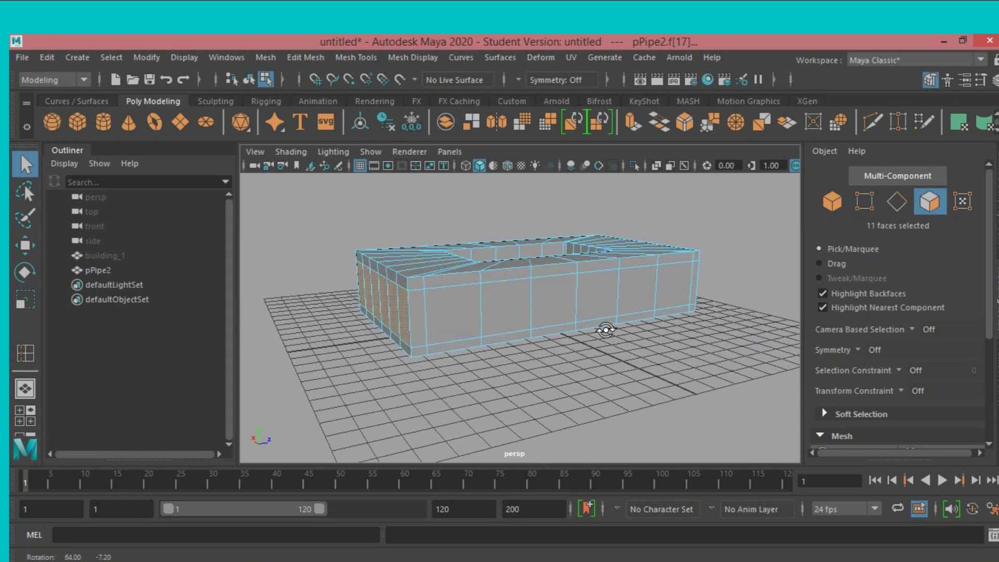
pyautogui.keyDown('shift'); pyautogui.click(466, 325); pyautogui.keyUp('shift')
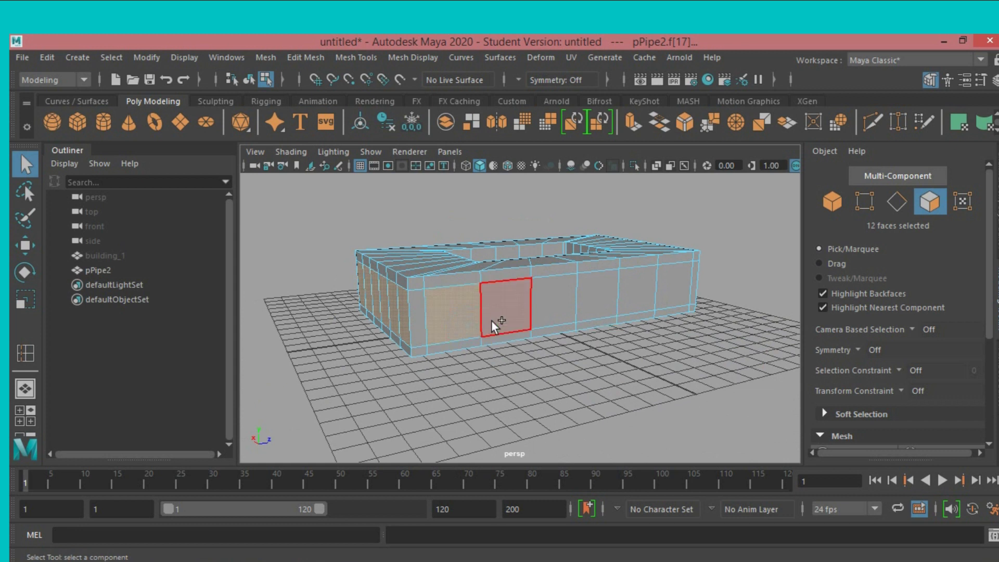
pyautogui.keyDown('shift'); pyautogui.click(495, 320); pyautogui.keyUp('shift')
pyautogui.keyDown('shift'); pyautogui.click(551, 307); pyautogui.keyUp('shift')
pyautogui.keyDown('shift'); pyautogui.click(593, 297); pyautogui.keyUp('shift')
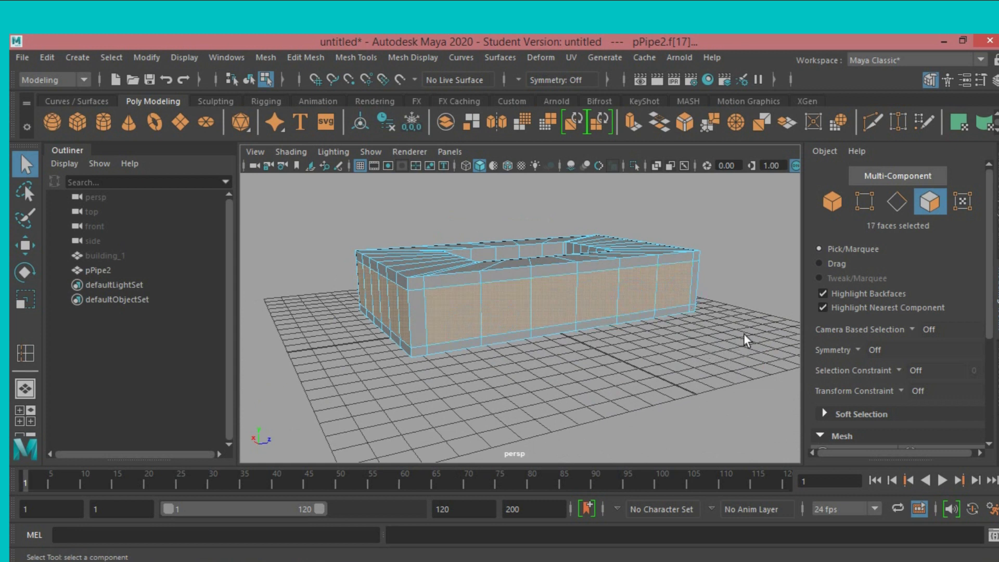
pyautogui.keyDown('alt'); pyautogui.moveTo(744, 335); pyautogui.dragTo(579, 341); pyautogui.keyUp('alt')
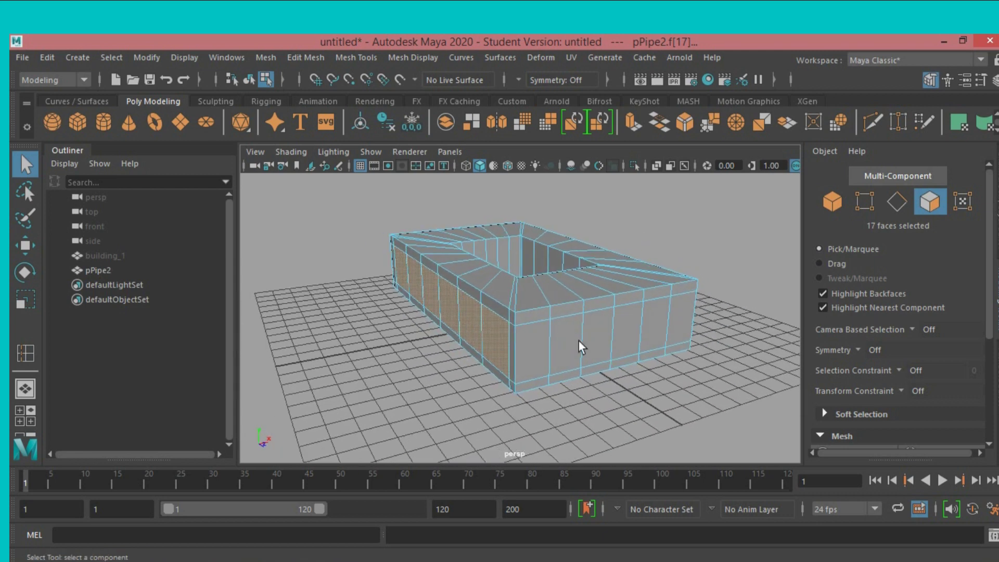
pyautogui.keyDown('shift'); pyautogui.click(557, 349); pyautogui.keyUp('shift')
pyautogui.keyDown('shift'); pyautogui.click(529, 357); pyautogui.keyUp('shift')
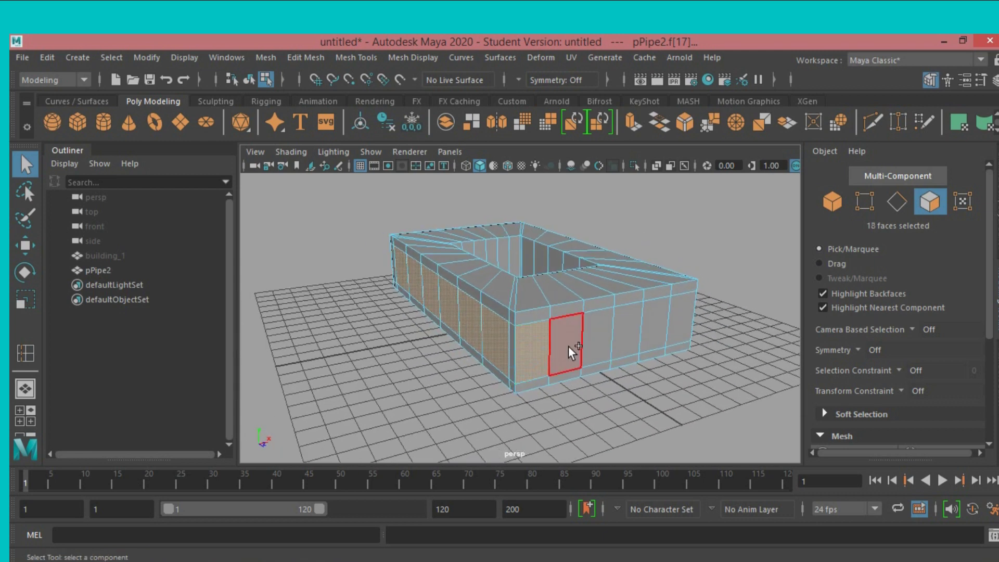
pyautogui.keyDown('shift'); pyautogui.click(597, 339); pyautogui.keyUp('shift')
pyautogui.keyDown('shift'); pyautogui.click(628, 336); pyautogui.keyUp('shift')
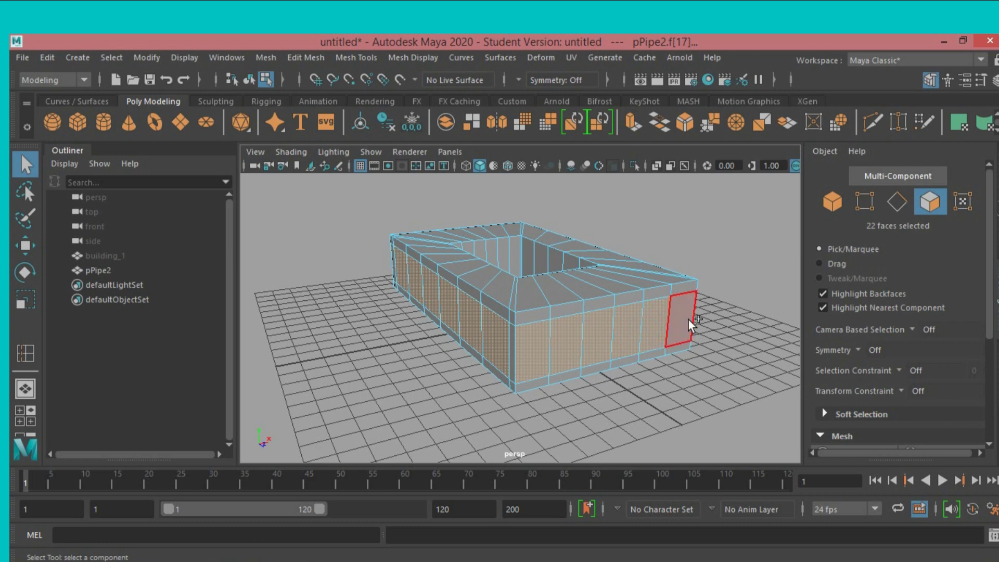
pyautogui.moveTo(745, 317)
pyautogui.keyDown('alt'); pyautogui.mouseDown()
pyautogui.moveTo(655, 315)
pyautogui.moveTo(688, 313)
pyautogui.mouseUp(); pyautogui.keyUp('alt')
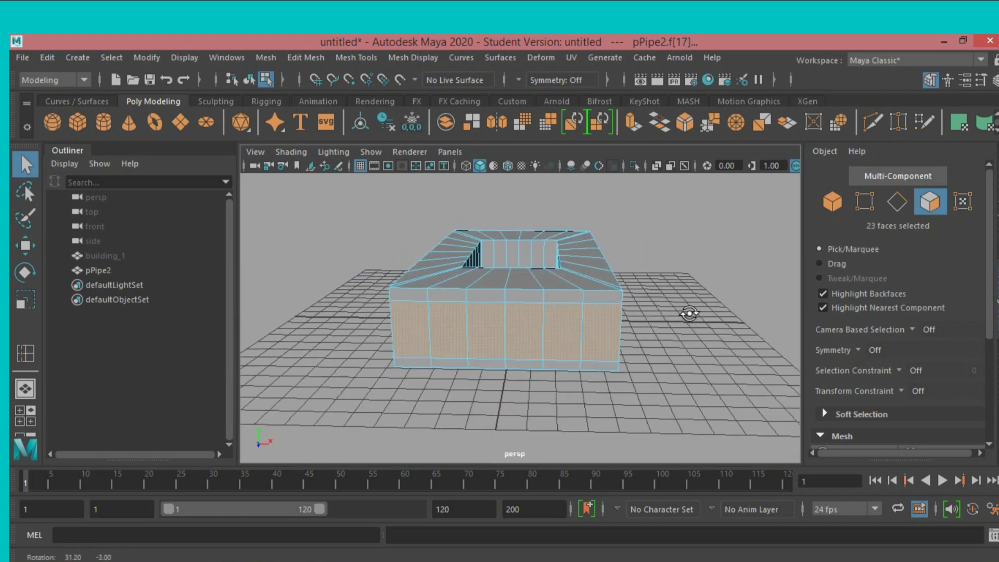
pyautogui.click(638, 125)
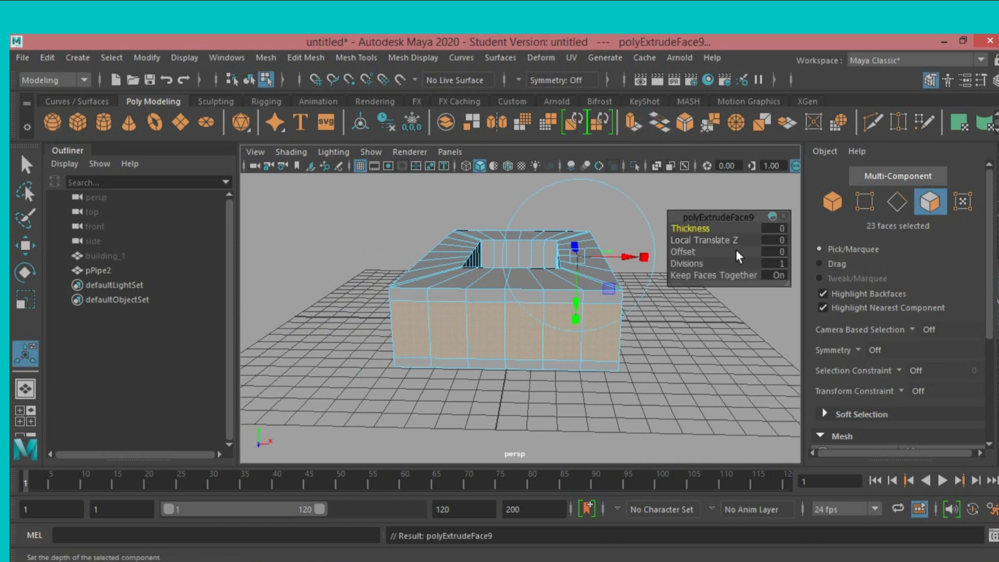
# Turn Keep Faces Together off and set the extrusion Offset to 0.2
pyautogui.click(774, 273)
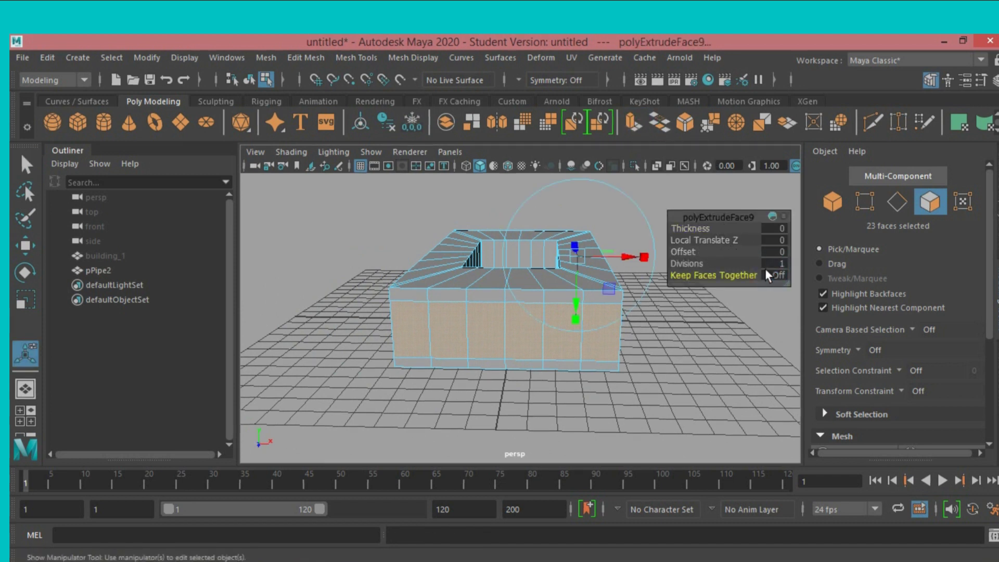
pyautogui.moveTo(683, 252); pyautogui.dragTo(684, 253)
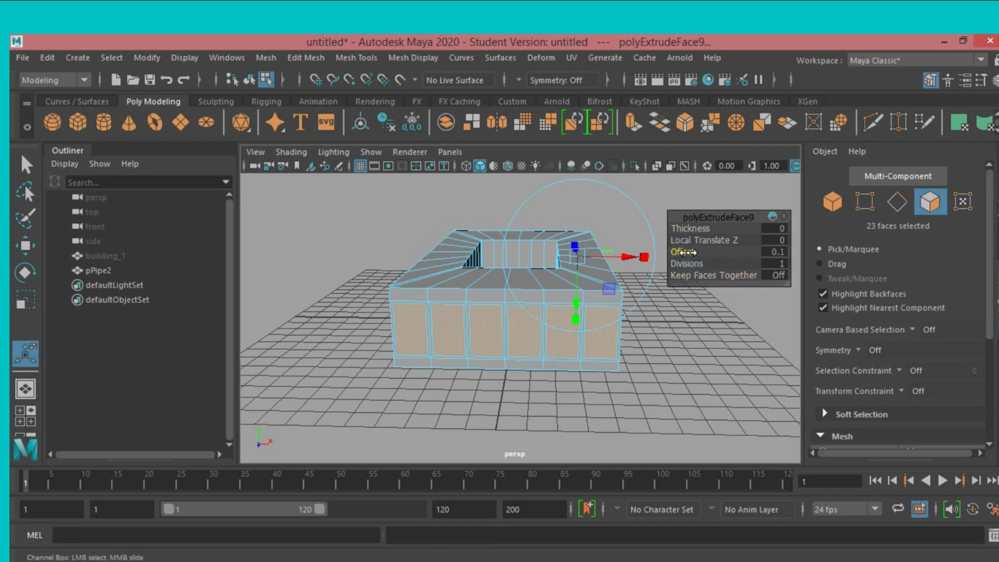
pyautogui.moveTo(685, 253); pyautogui.dragTo(687, 253)
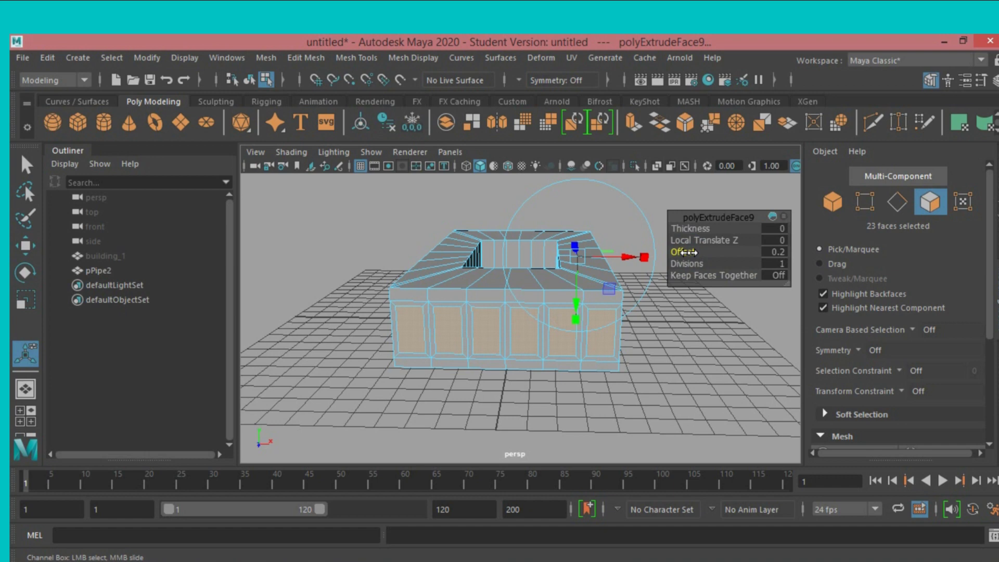
pyautogui.moveTo(676, 318)
pyautogui.keyDown('alt'); pyautogui.mouseDown()
pyautogui.moveTo(584, 346)
pyautogui.moveTo(595, 341)
pyautogui.moveTo(557, 368)
pyautogui.moveTo(841, 345)
pyautogui.moveTo(696, 385)
pyautogui.moveTo(634, 381)
pyautogui.mouseUp(); pyautogui.keyUp('alt')
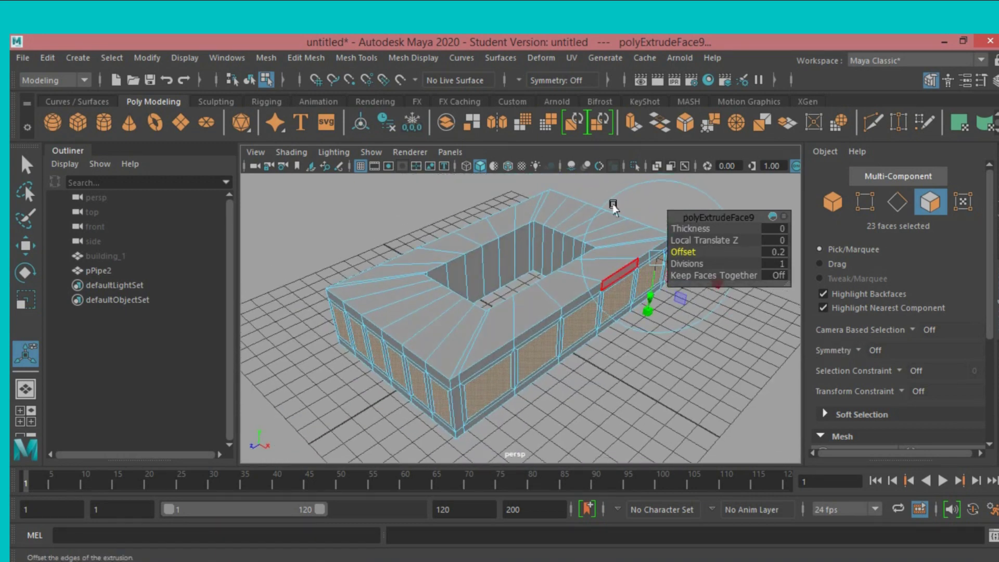
# Extrude the inset panels again and recess them to Local Translate Z -0.481
pyautogui.click(632, 124)
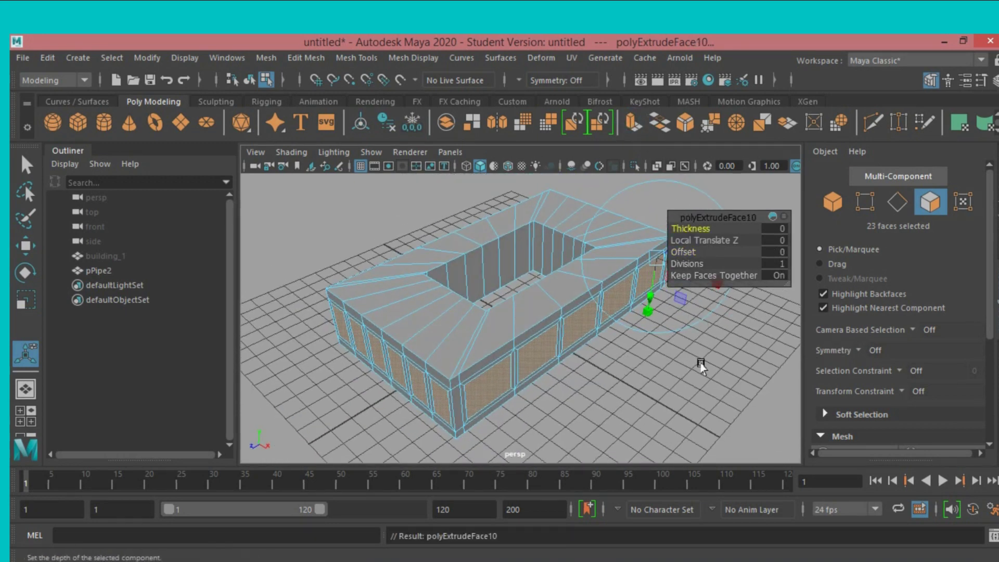
pyautogui.keyDown('alt'); pyautogui.moveTo(700, 366); pyautogui.dragTo(608, 356); pyautogui.keyUp('alt')
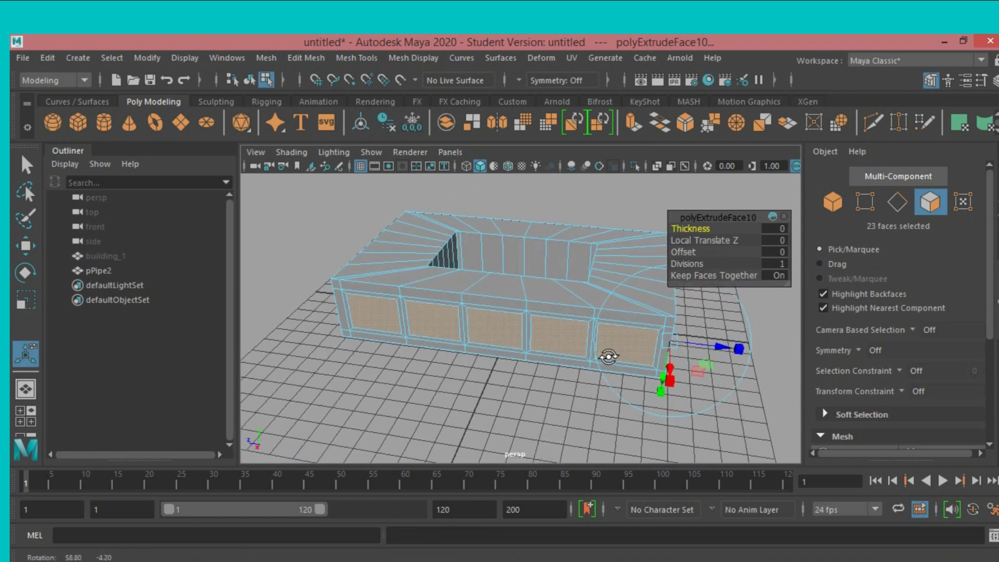
pyautogui.moveTo(738, 348); pyautogui.dragTo(697, 356)
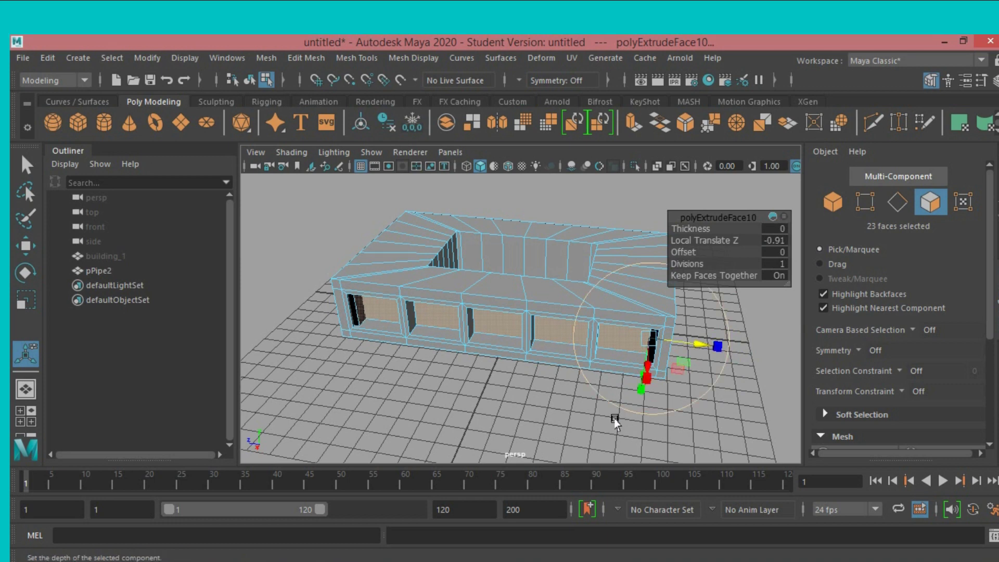
pyautogui.moveTo(614, 417)
pyautogui.keyDown('alt'); pyautogui.mouseDown()
pyautogui.moveTo(513, 395)
pyautogui.moveTo(468, 402)
pyautogui.moveTo(532, 410)
pyautogui.mouseUp(); pyautogui.keyUp('alt')
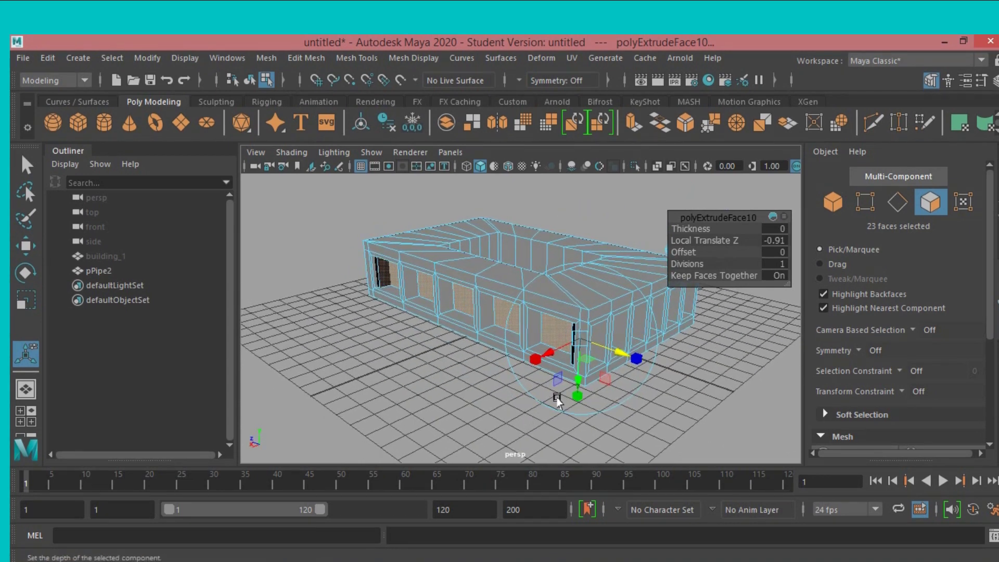
pyautogui.moveTo(620, 357); pyautogui.dragTo(621, 356)
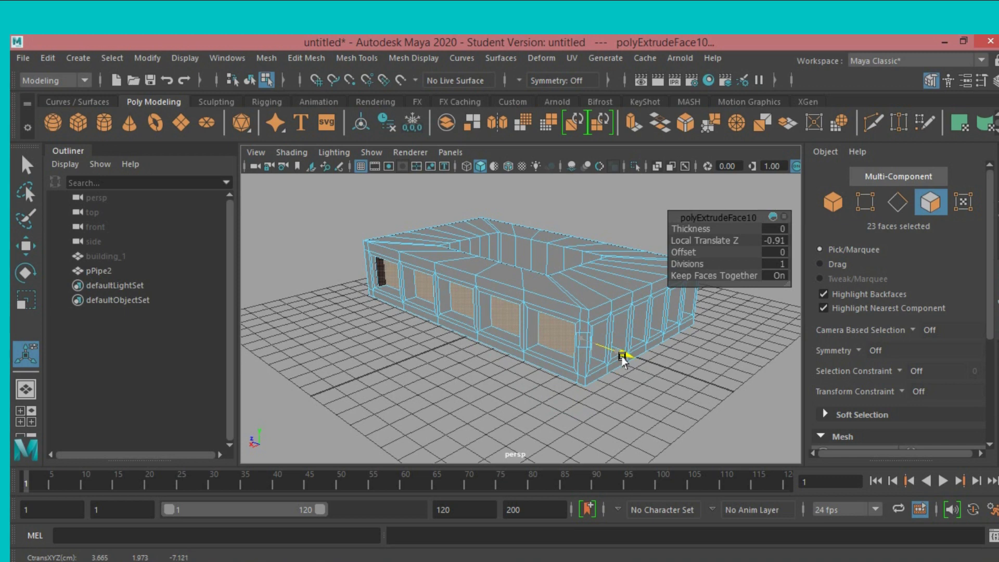
pyautogui.moveTo(622, 357); pyautogui.dragTo(627, 356)
pyautogui.moveTo(758, 312)
pyautogui.keyDown('alt'); pyautogui.mouseDown()
pyautogui.moveTo(685, 356)
pyautogui.moveTo(764, 372)
pyautogui.moveTo(651, 346)
pyautogui.mouseUp(); pyautogui.keyUp('alt')
pyautogui.moveTo(650, 346)
pyautogui.keyDown('alt'); pyautogui.mouseDown()
pyautogui.moveTo(725, 368)
pyautogui.moveTo(360, 364)
pyautogui.moveTo(704, 380)
pyautogui.moveTo(599, 374)
pyautogui.mouseUp(); pyautogui.keyUp('alt')
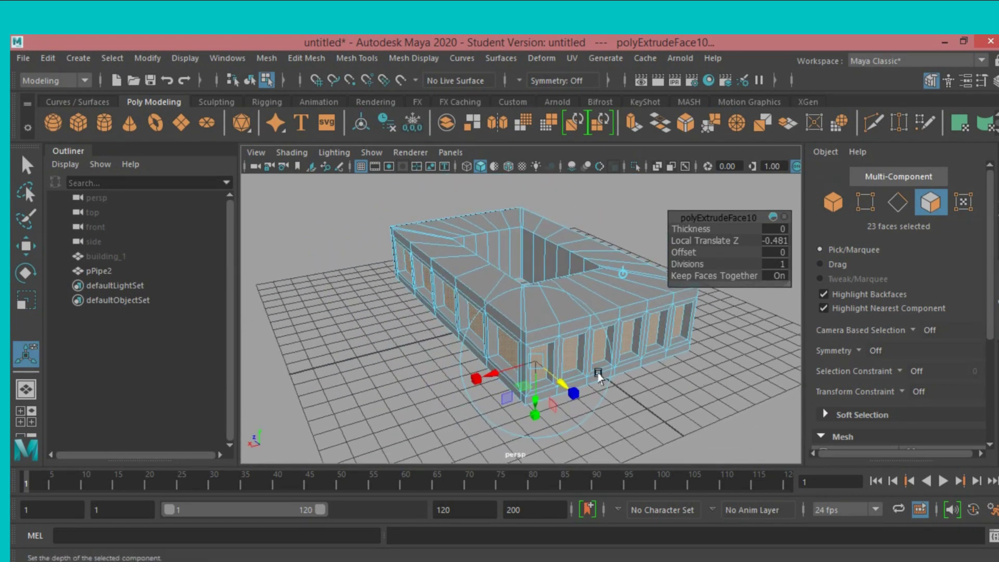
pyautogui.click(26, 166)
# Select the full loop of faces on the building's top band
pyautogui.keyDown('alt'); pyautogui.moveTo(297, 269); pyautogui.dragTo(366, 260); pyautogui.keyUp('alt')
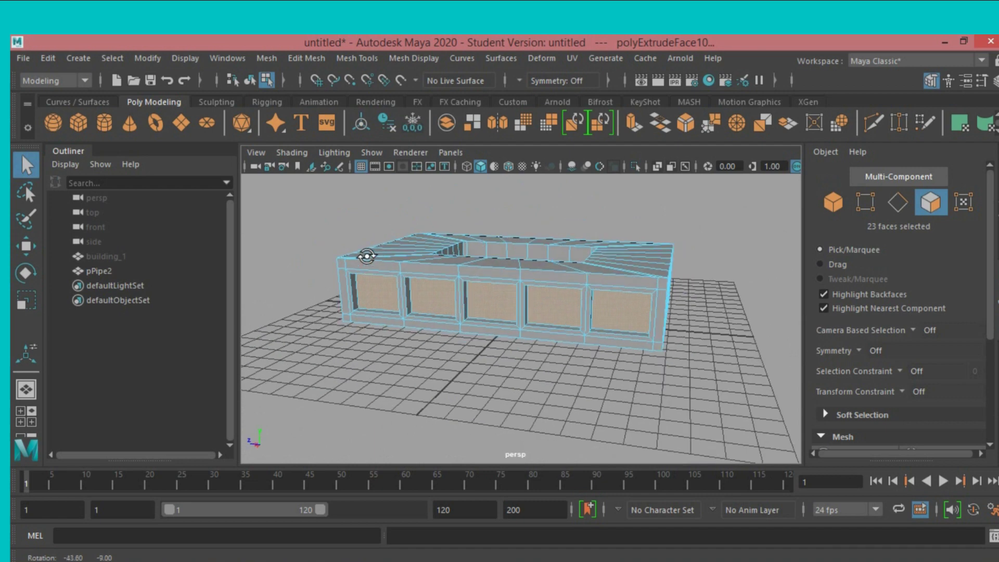
pyautogui.click(661, 285)
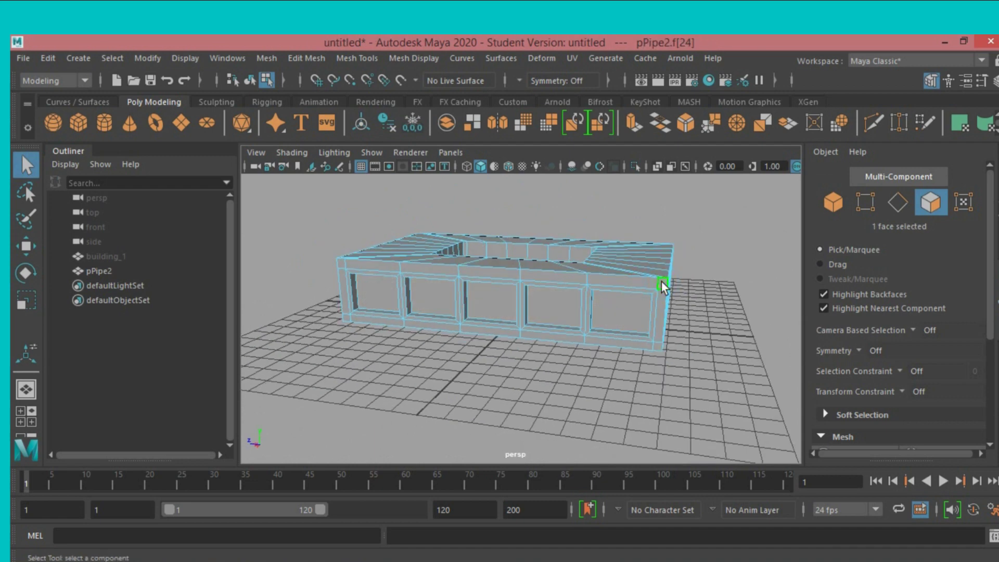
pyautogui.keyDown('shift'); pyautogui.doubleClick(635, 284); pyautogui.keyUp('shift')
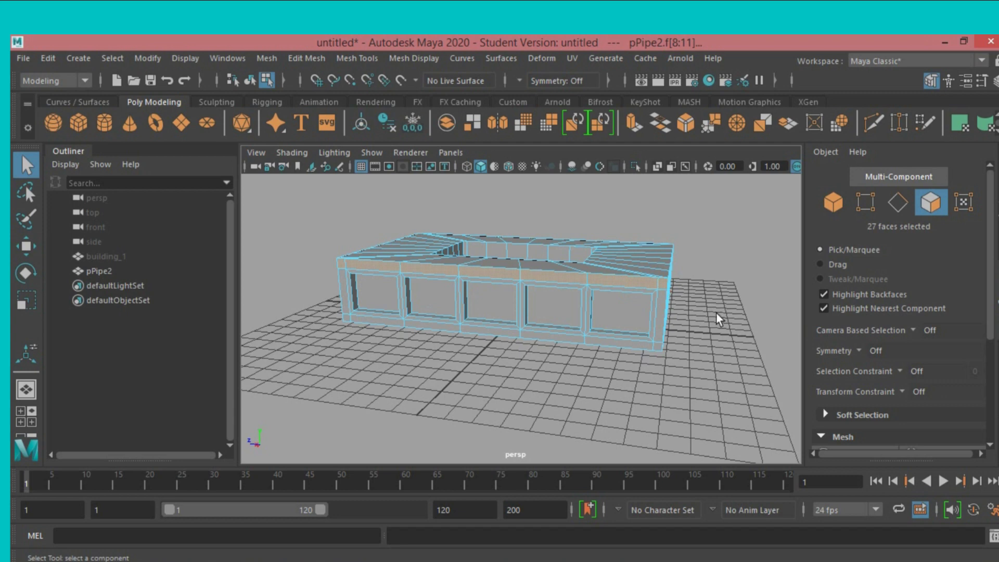
pyautogui.moveTo(716, 312)
pyautogui.keyDown('alt'); pyautogui.mouseDown()
pyautogui.moveTo(451, 311)
pyautogui.moveTo(509, 317)
pyautogui.mouseUp(); pyautogui.keyUp('alt')
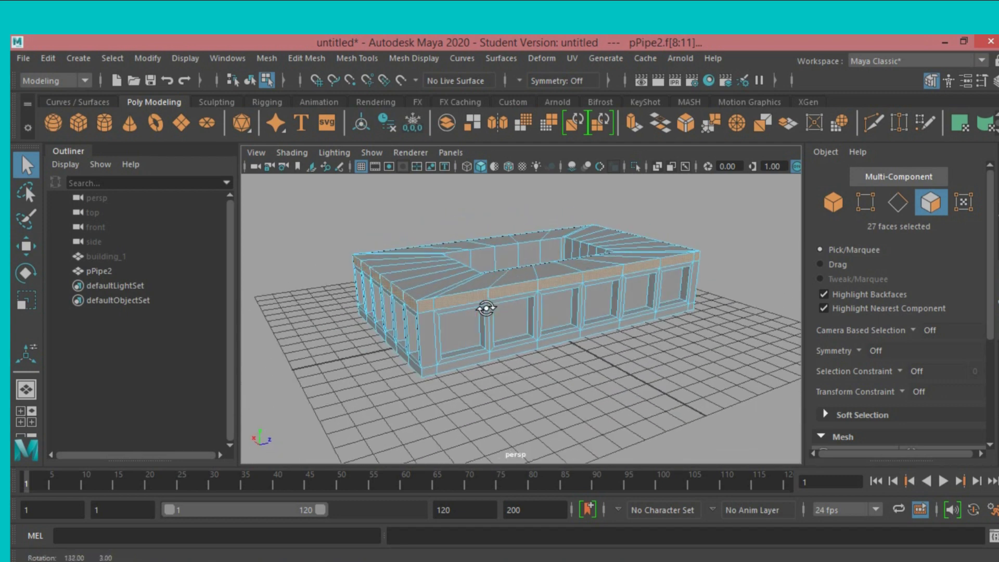
# Extrude the top band 1.099 outward and flatten it into a roof ledge
pyautogui.click(633, 126)
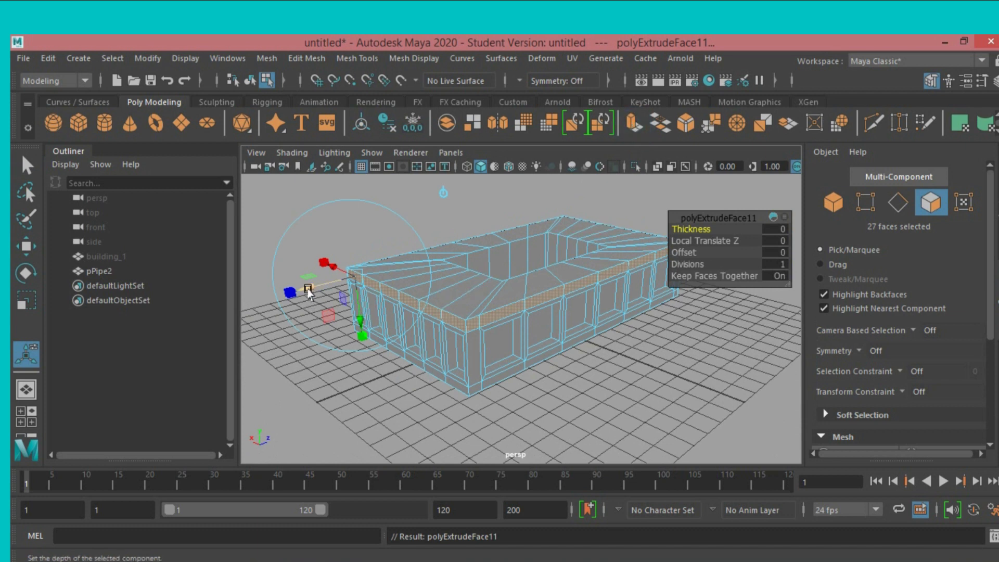
pyautogui.moveTo(363, 304)
pyautogui.mouseDown()
pyautogui.moveTo(303, 302)
pyautogui.moveTo(297, 311)
pyautogui.mouseUp()
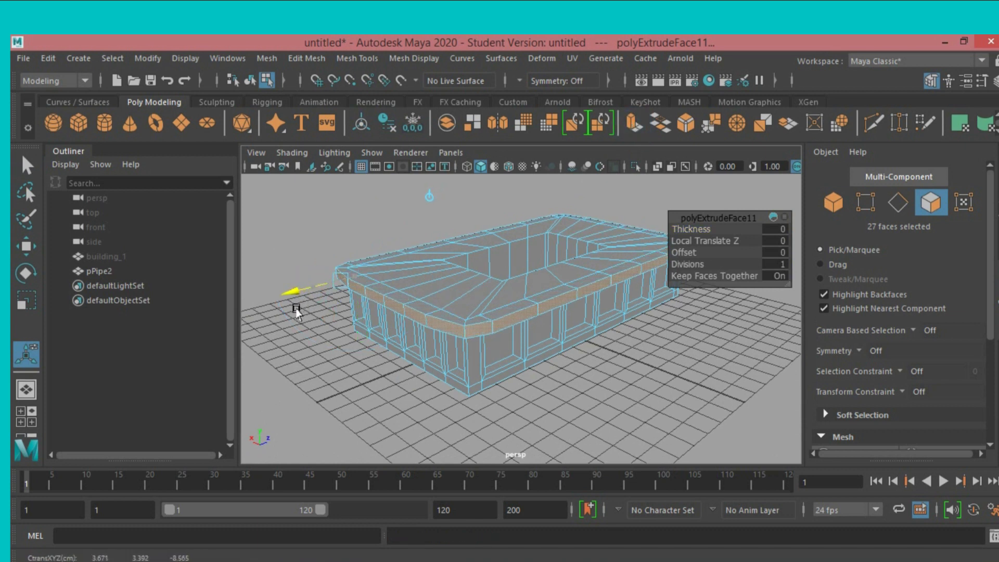
pyautogui.moveTo(297, 311); pyautogui.dragTo(290, 317)
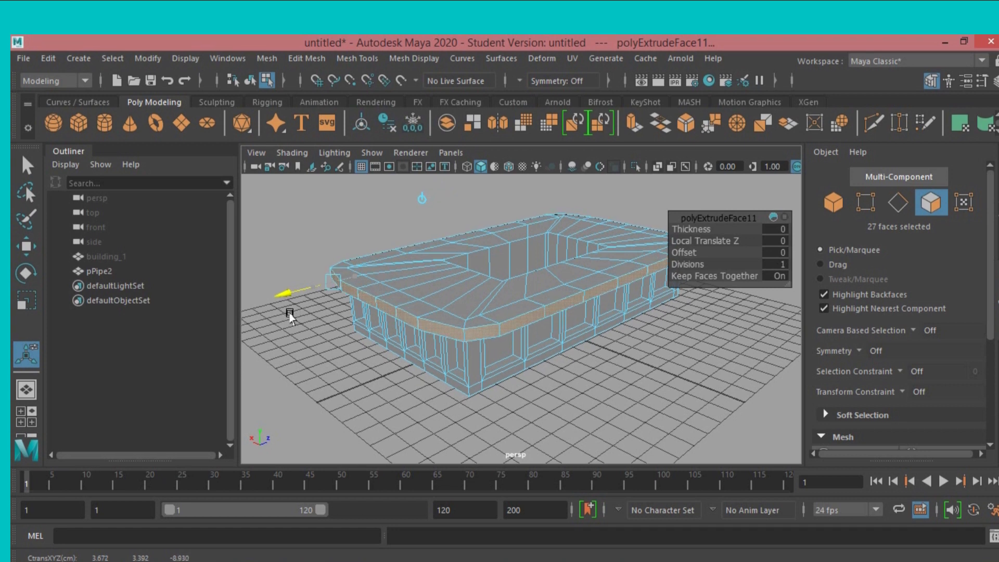
pyautogui.click(290, 313)
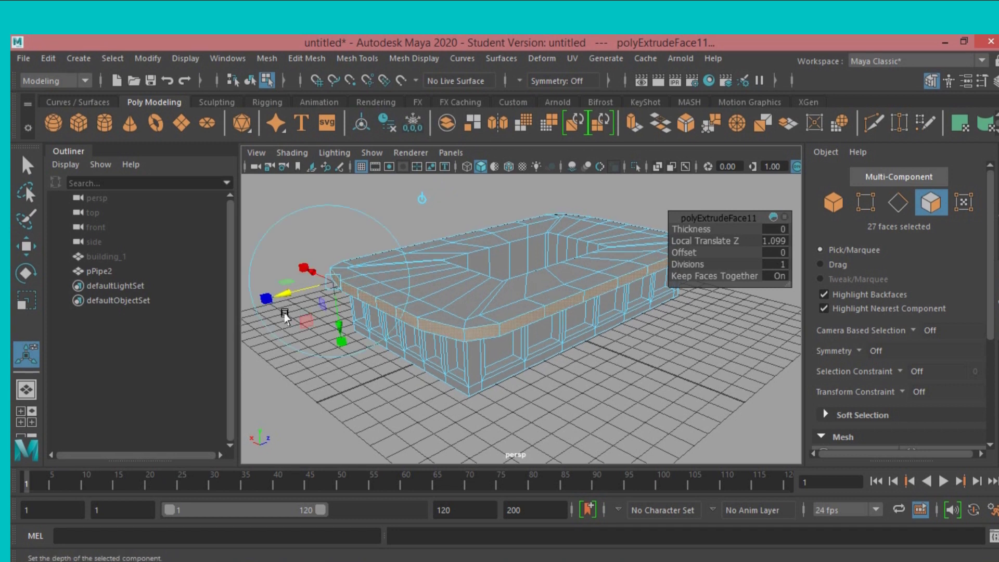
pyautogui.click(262, 302)
pyautogui.moveTo(266, 301); pyautogui.dragTo(287, 299)
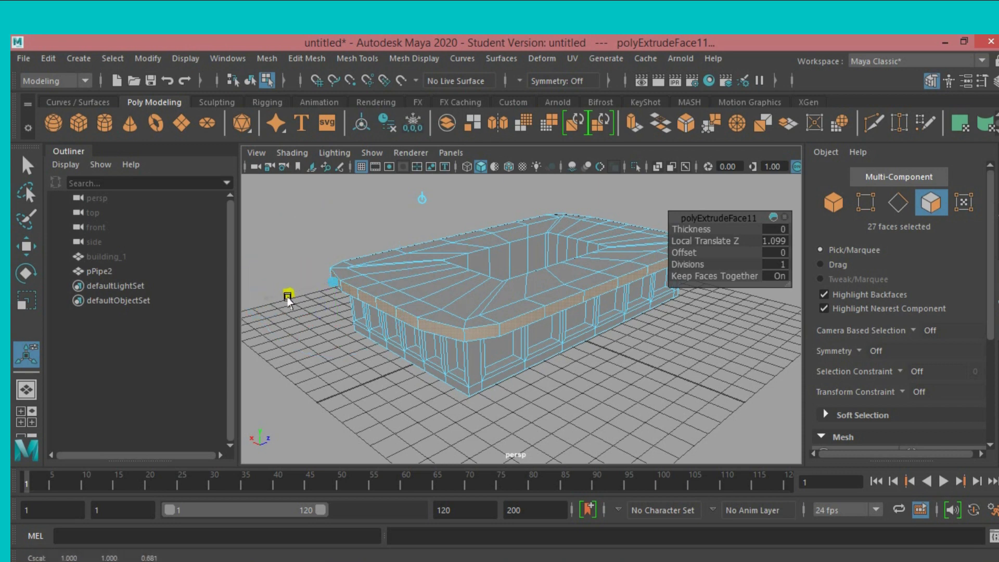
pyautogui.moveTo(489, 380)
pyautogui.keyDown('alt'); pyautogui.mouseDown()
pyautogui.moveTo(716, 389)
pyautogui.moveTo(733, 380)
pyautogui.moveTo(732, 392)
pyautogui.mouseUp(); pyautogui.keyUp('alt')
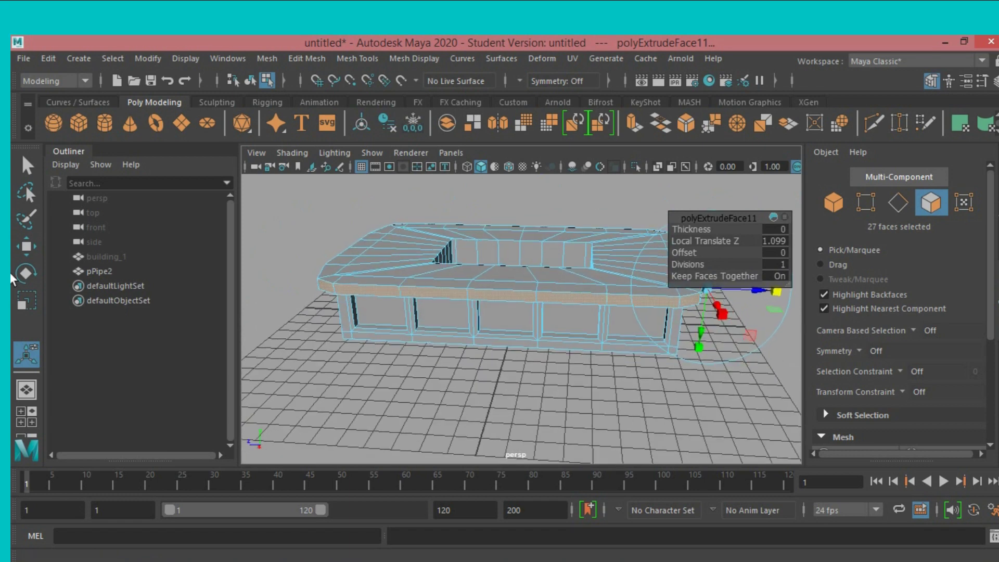
pyautogui.click(26, 166)
# Select the whole building and delete its construction history
pyautogui.click(832, 204)
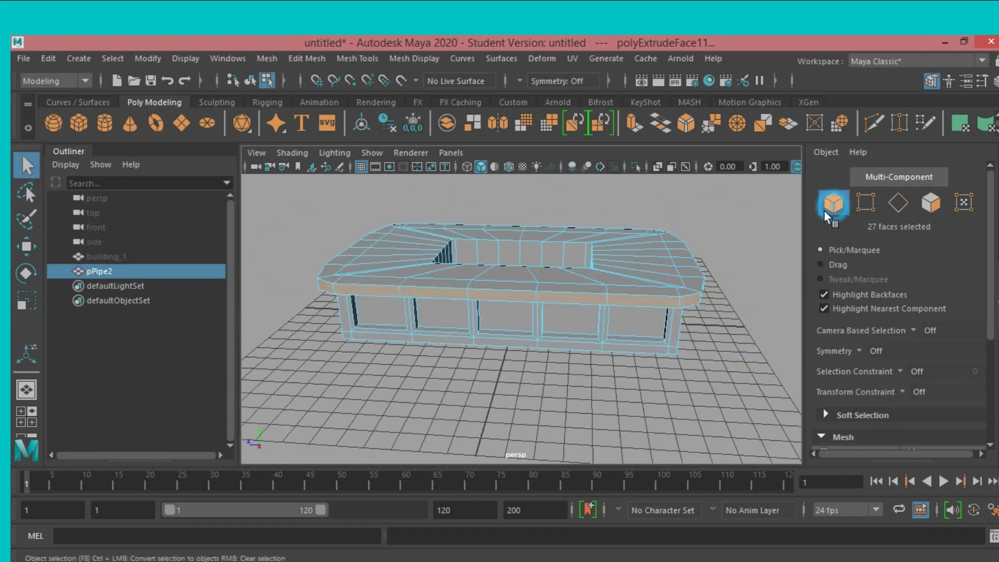
pyautogui.moveTo(613, 305)
pyautogui.keyDown('alt'); pyautogui.mouseDown()
pyautogui.moveTo(619, 294)
pyautogui.moveTo(609, 291)
pyautogui.mouseUp(); pyautogui.keyUp('alt')
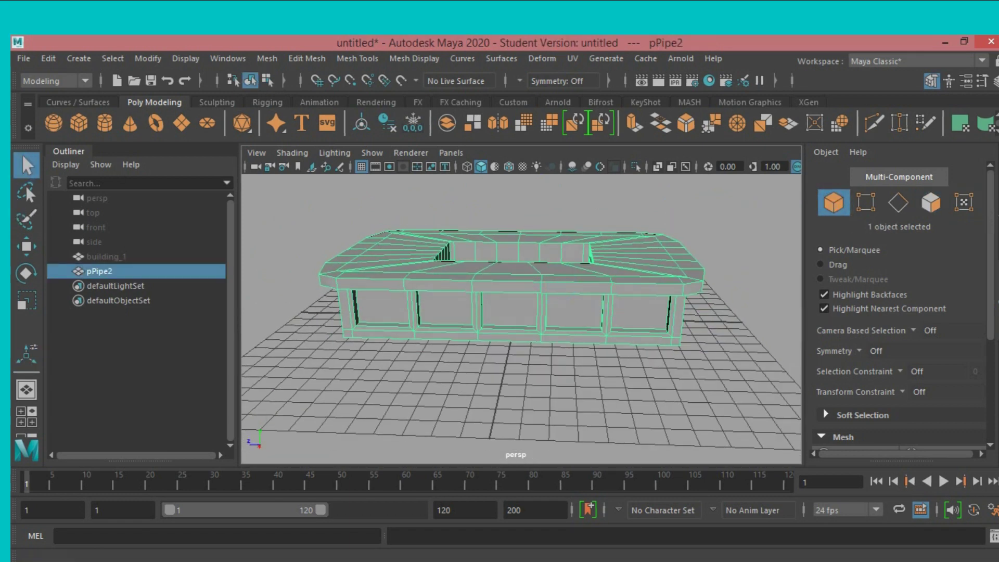
pyautogui.click(993, 80)
pyautogui.scroll(-2, 906, 301)
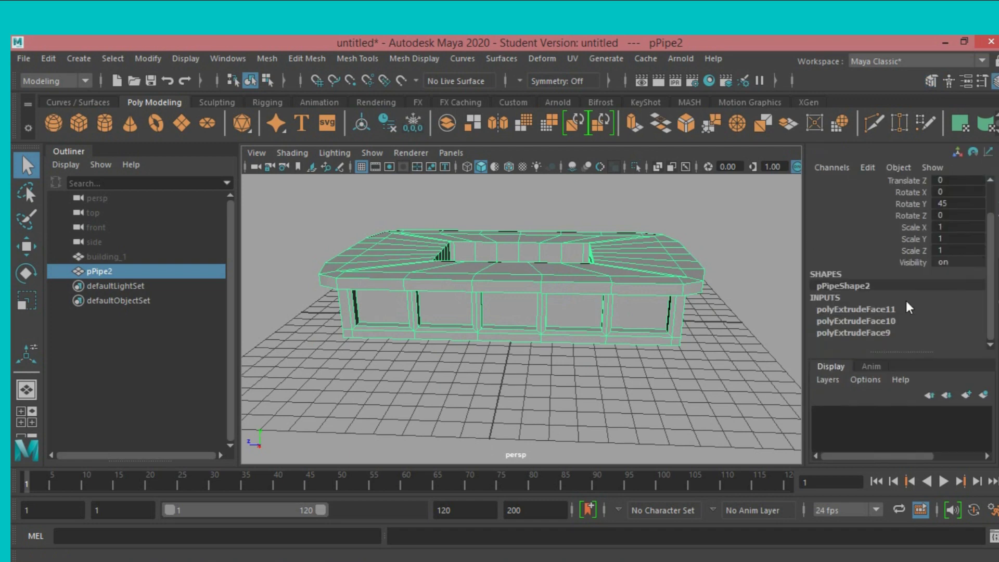
pyautogui.click(54, 55)
pyautogui.moveTo(90, 231)
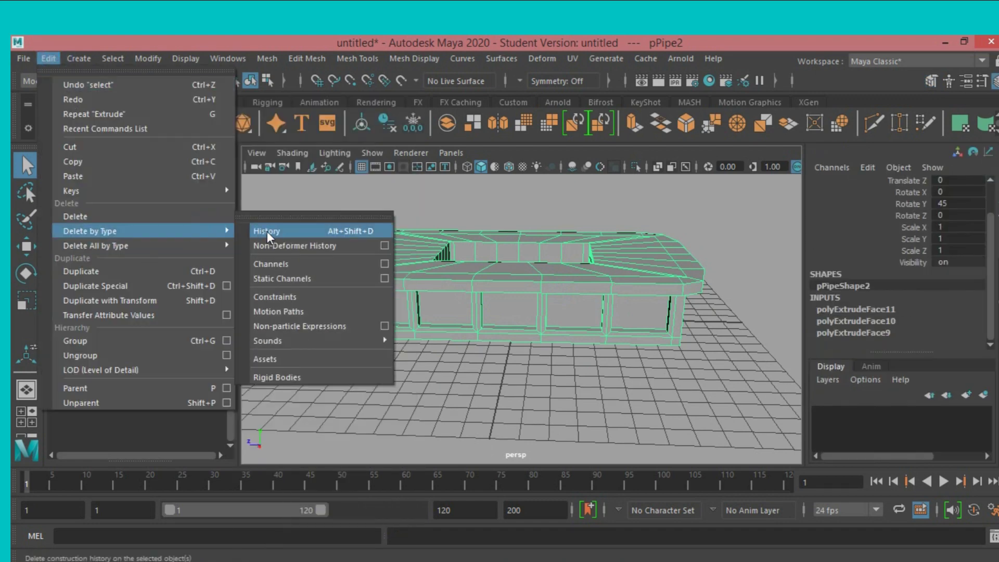
pyautogui.click(267, 233)
pyautogui.keyDown('alt'); pyautogui.moveTo(486, 257); pyautogui.dragTo(516, 282); pyautogui.keyUp('alt')
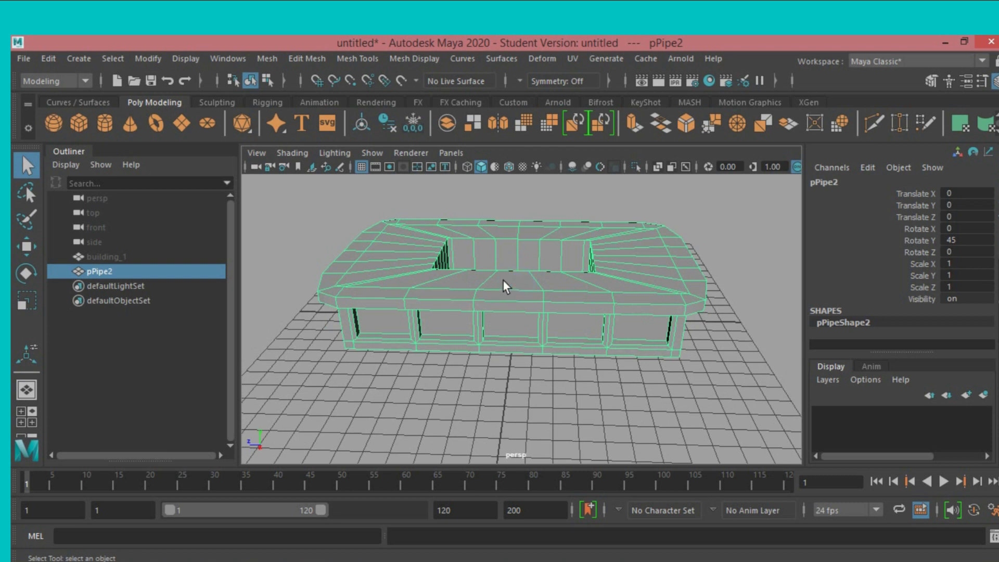
# Rename pPipe2 to building_2 in the Outliner and hide it
pyautogui.doubleClick(123, 273)
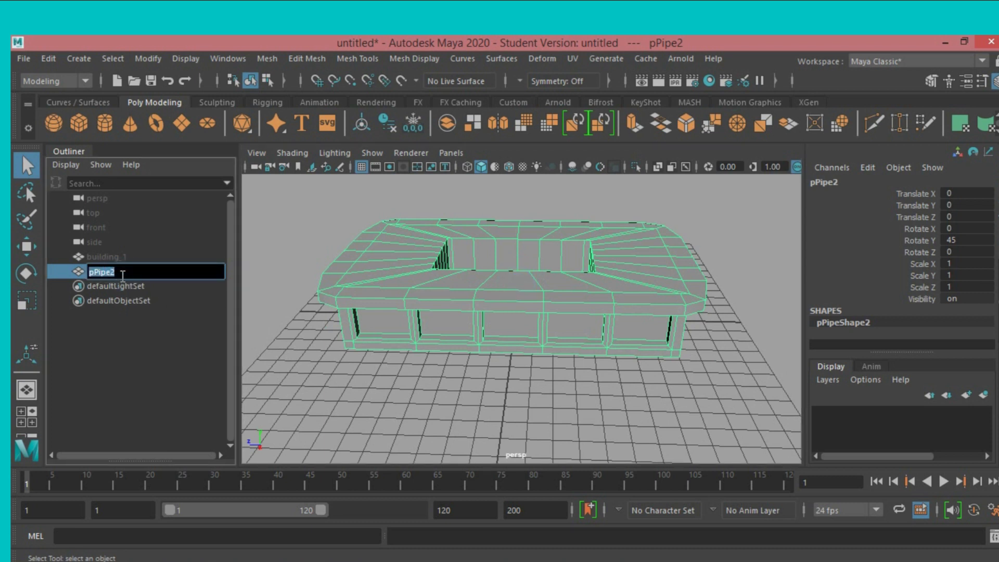
pyautogui.write('building_2')
pyautogui.press('Return')
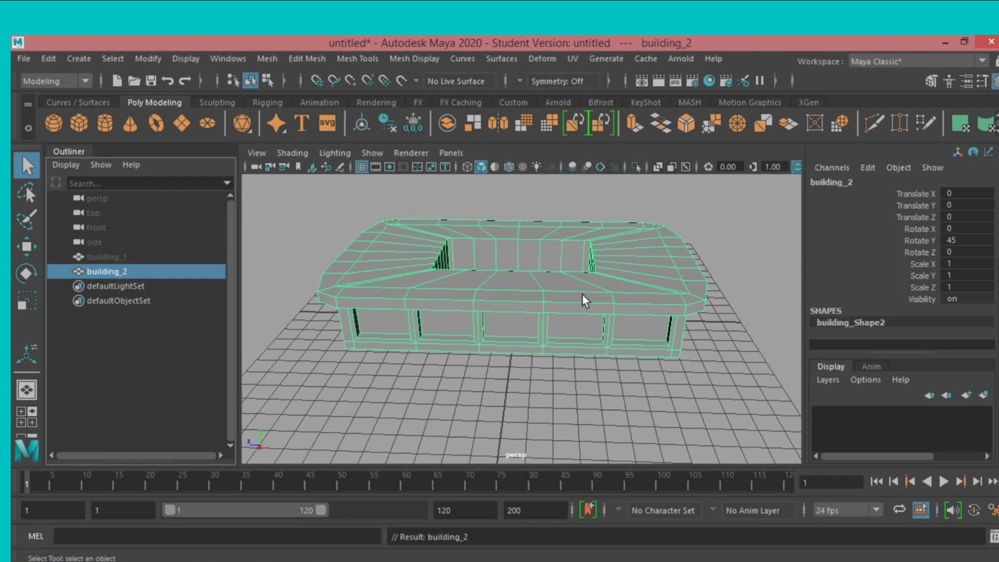
pyautogui.scroll(-3, 582, 295)
pyautogui.keyDown('alt'); pyautogui.moveTo(577, 293); pyautogui.dragTo(569, 294, button='middle'); pyautogui.keyUp('alt')
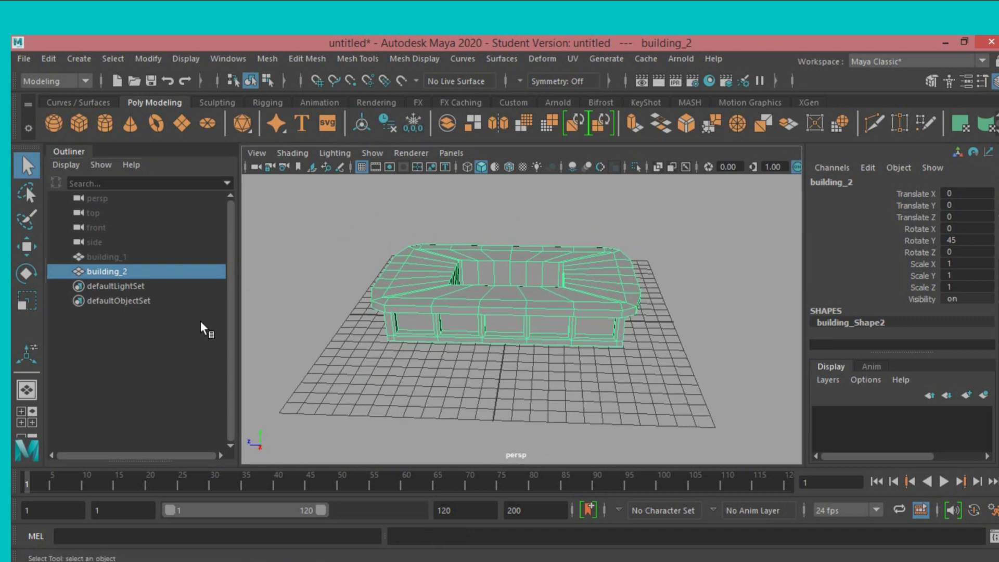
pyautogui.click(169, 272)
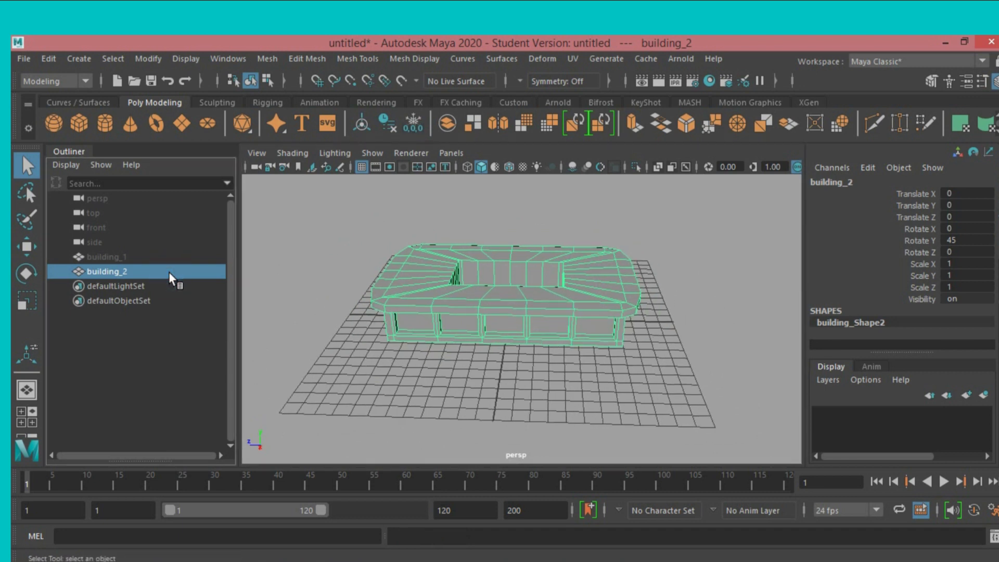
pyautogui.hotkey('ctrl', 'h')
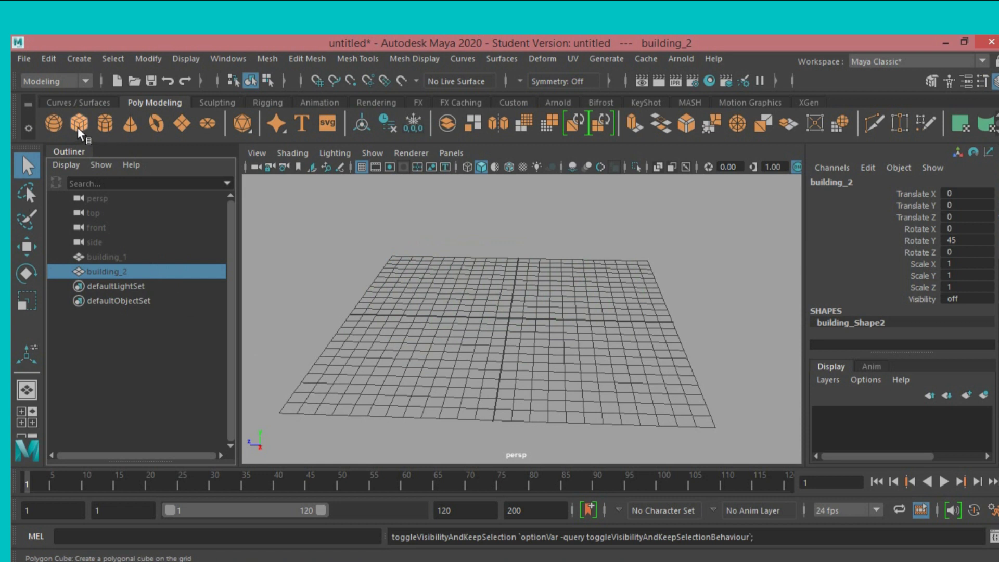
# Create pCube1, scale it to about 9.6 × 4.4 × 13.7, and raise it to Y 2.5
pyautogui.click(78, 125)
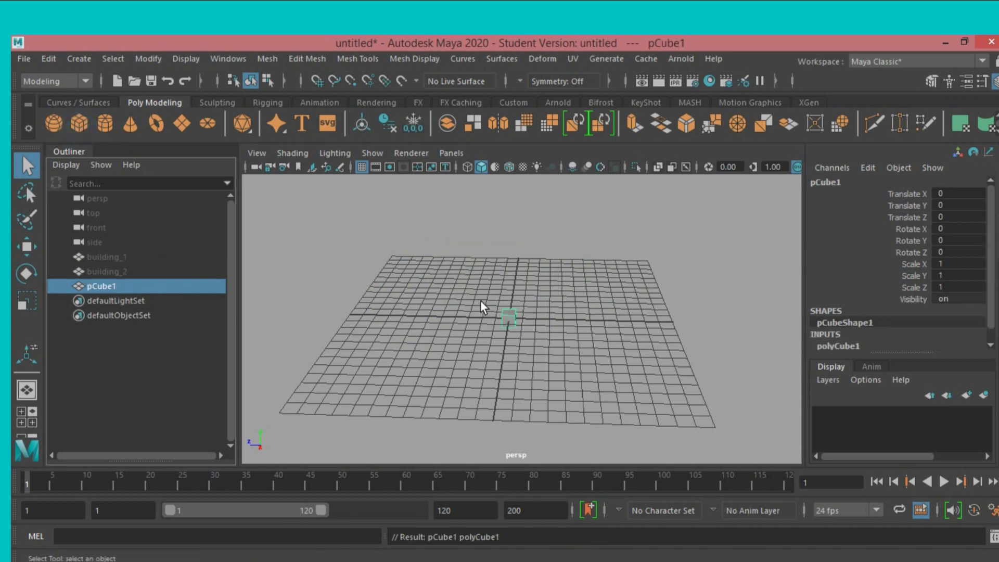
pyautogui.click(26, 301)
pyautogui.moveTo(507, 323); pyautogui.dragTo(586, 337)
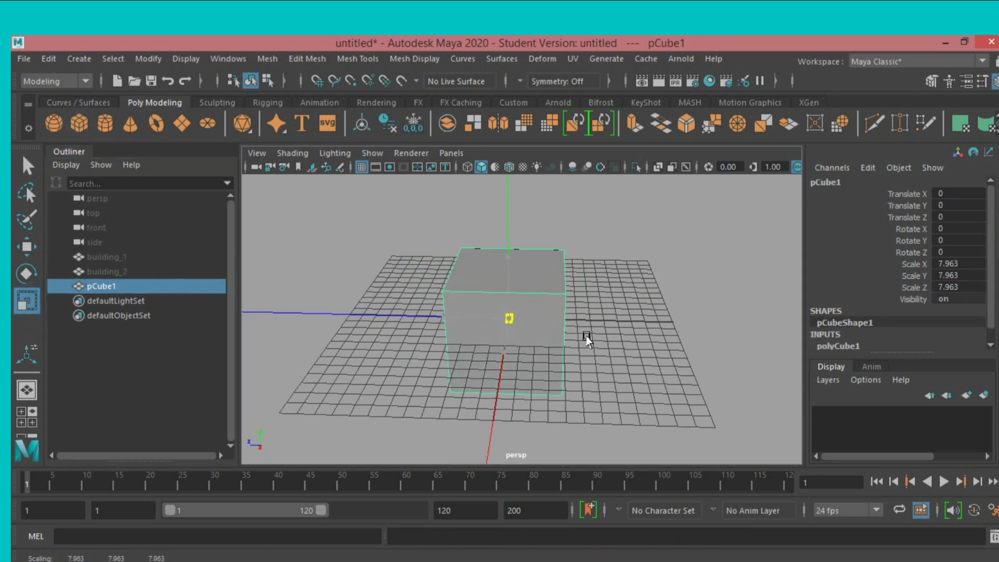
pyautogui.moveTo(509, 257); pyautogui.dragTo(512, 285)
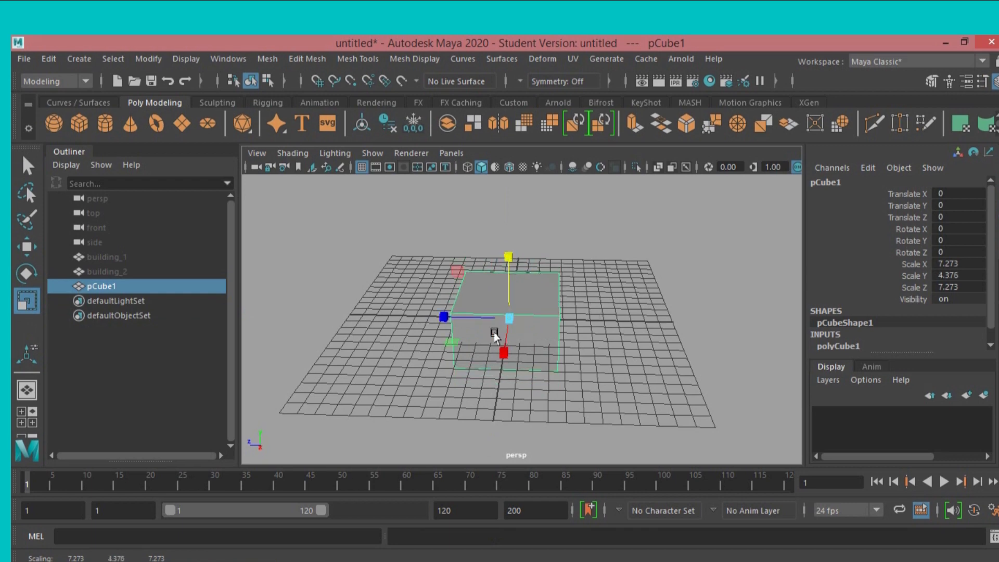
pyautogui.moveTo(443, 319); pyautogui.dragTo(383, 333)
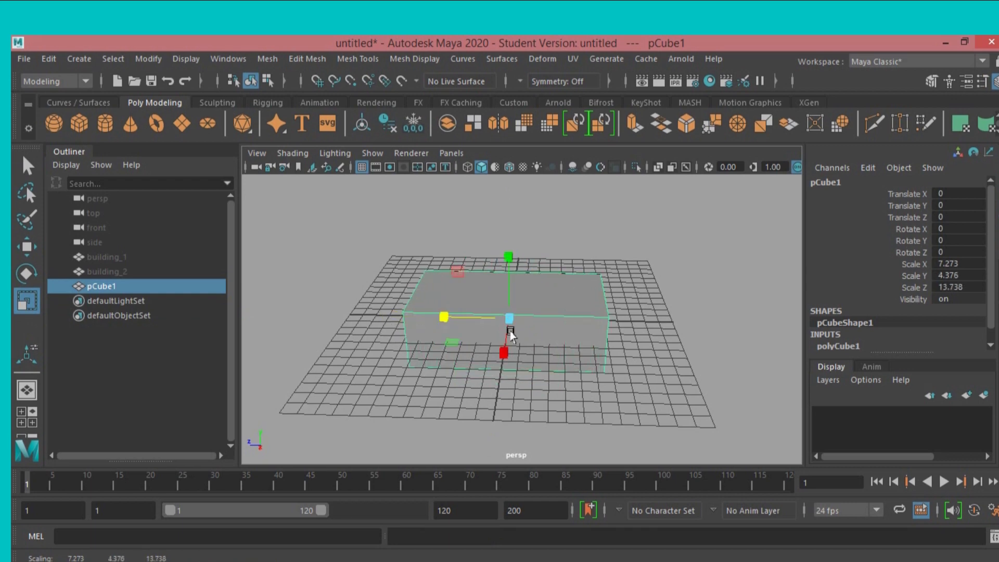
pyautogui.moveTo(559, 339)
pyautogui.keyDown('alt'); pyautogui.mouseDown()
pyautogui.moveTo(566, 333)
pyautogui.moveTo(462, 349)
pyautogui.moveTo(559, 347)
pyautogui.moveTo(541, 344)
pyautogui.mouseUp(); pyautogui.keyUp('alt')
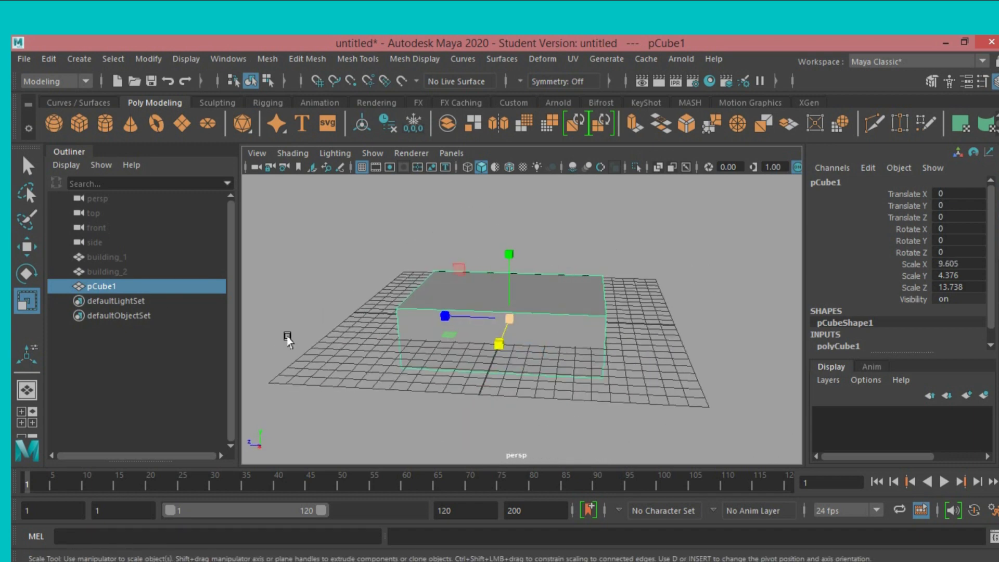
pyautogui.click(27, 246)
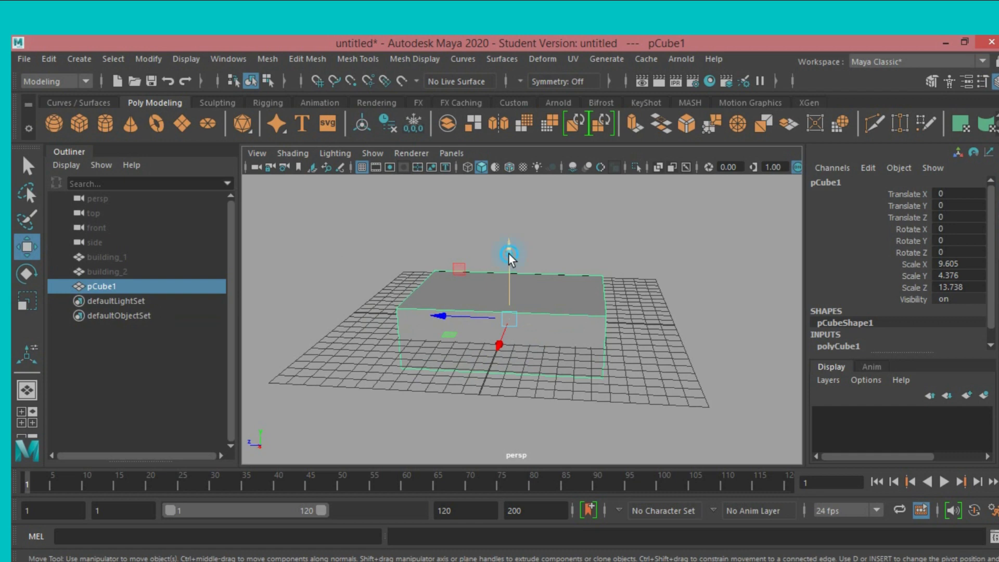
pyautogui.moveTo(508, 253); pyautogui.dragTo(523, 218)
pyautogui.keyDown('alt'); pyautogui.moveTo(618, 249); pyautogui.dragTo(703, 275); pyautogui.keyUp('alt')
pyautogui.moveTo(703, 265)
pyautogui.keyDown('alt'); pyautogui.mouseDown(button='middle')
pyautogui.moveTo(685, 269)
pyautogui.moveTo(667, 250)
pyautogui.mouseUp(button='middle'); pyautogui.keyUp('alt')
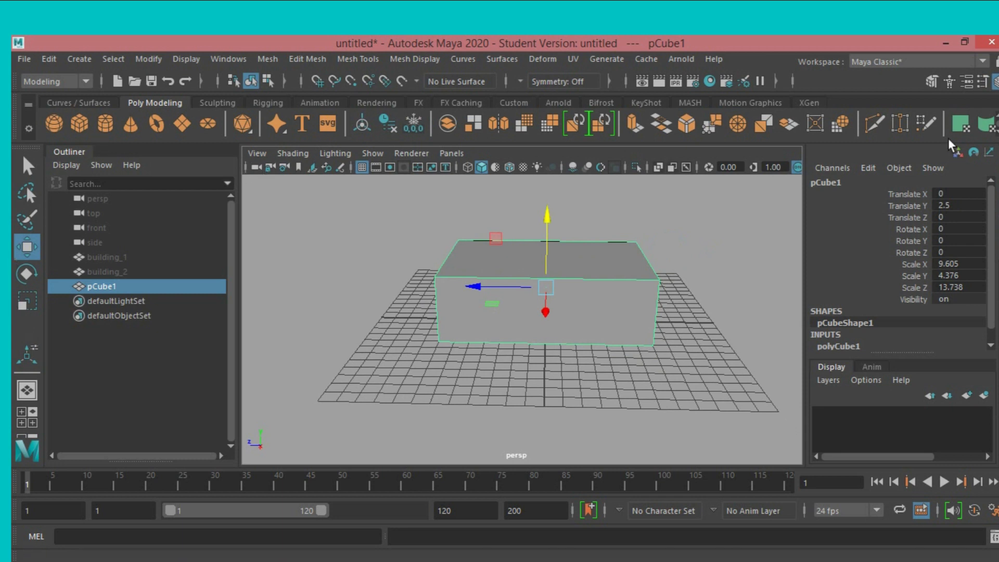
# Select the cube's four vertical corner edges
pyautogui.click(931, 81)
pyautogui.click(731, 306)
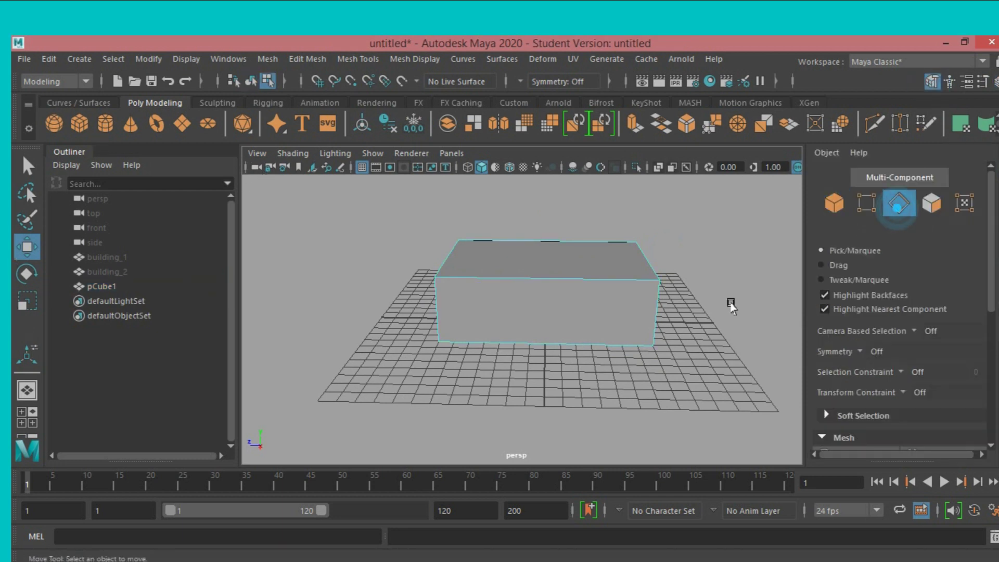
pyautogui.click(658, 324)
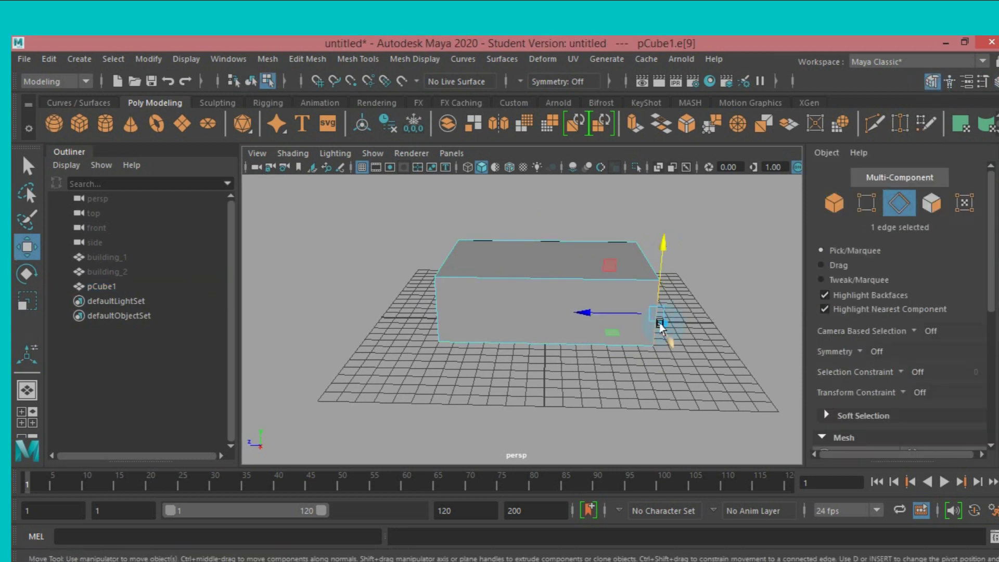
pyautogui.keyDown('shift'); pyautogui.click(433, 312); pyautogui.keyUp('shift')
pyautogui.keyDown('alt'); pyautogui.moveTo(759, 342); pyautogui.dragTo(636, 345); pyautogui.keyUp('alt')
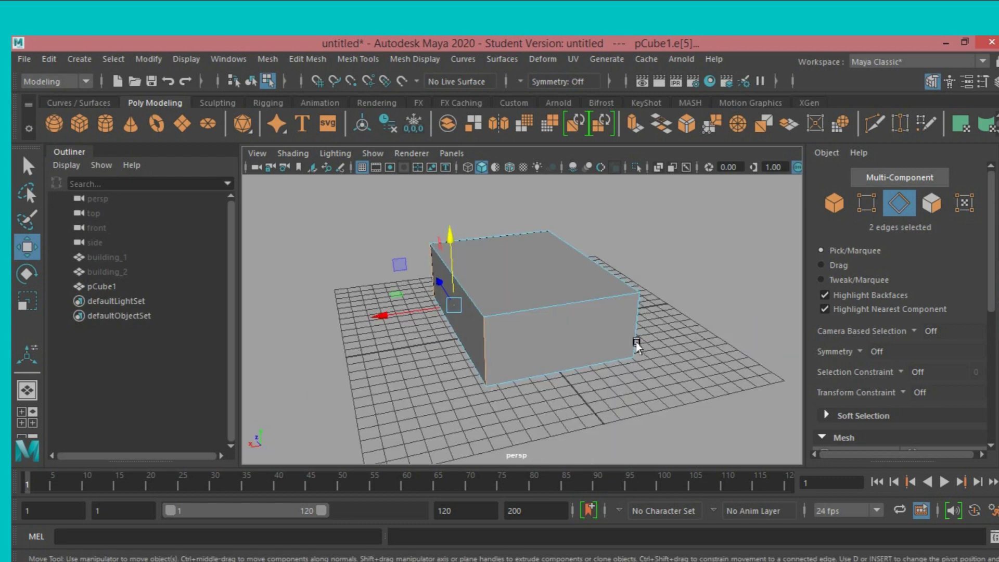
pyautogui.keyDown('shift'); pyautogui.click(638, 340); pyautogui.keyUp('shift')
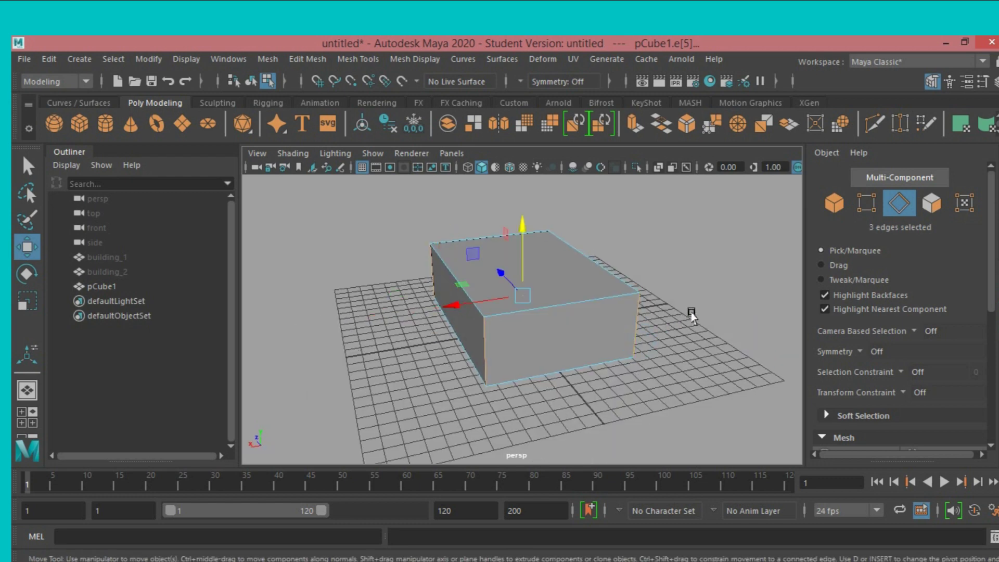
pyautogui.keyDown('alt'); pyautogui.moveTo(692, 314); pyautogui.dragTo(466, 328); pyautogui.keyUp('alt')
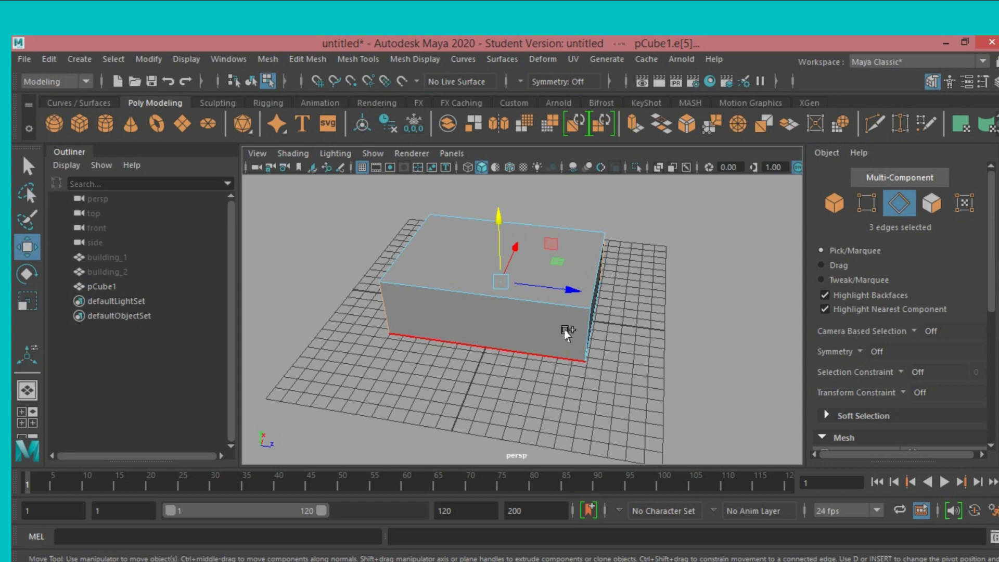
pyautogui.keyDown('shift'); pyautogui.click(585, 323); pyautogui.keyUp('shift')
pyautogui.scroll(-5, 905, 292)
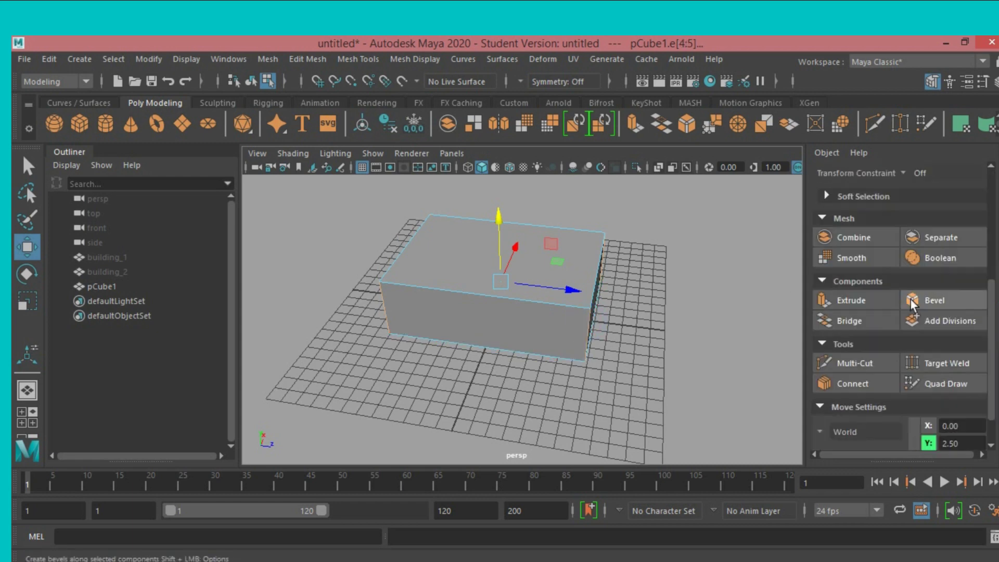
# Bevel the corner edges with 6 segments to round them
pyautogui.click(911, 300)
pyautogui.keyDown('alt'); pyautogui.moveTo(640, 380); pyautogui.dragTo(695, 373); pyautogui.keyUp('alt')
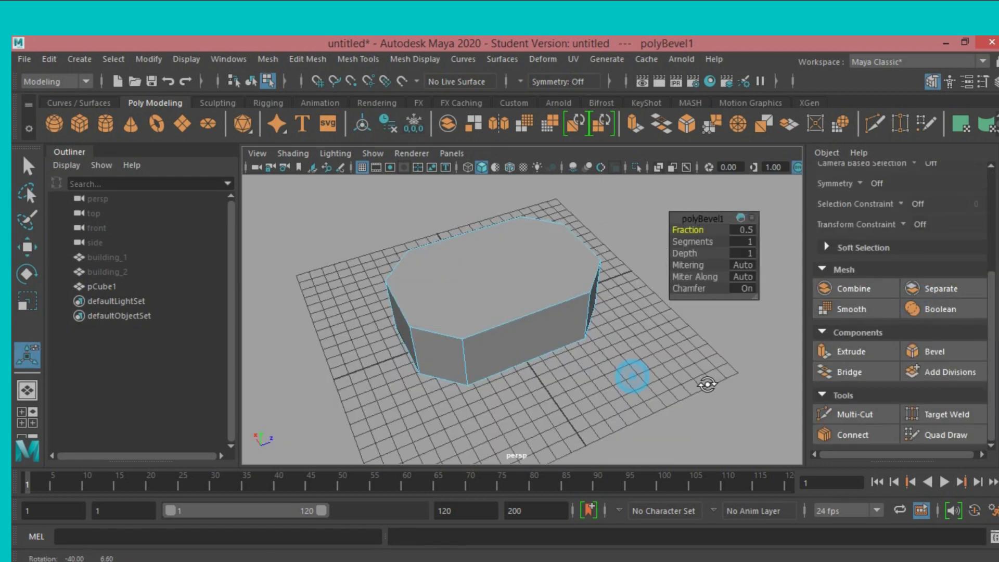
pyautogui.moveTo(682, 244); pyautogui.dragTo(718, 247)
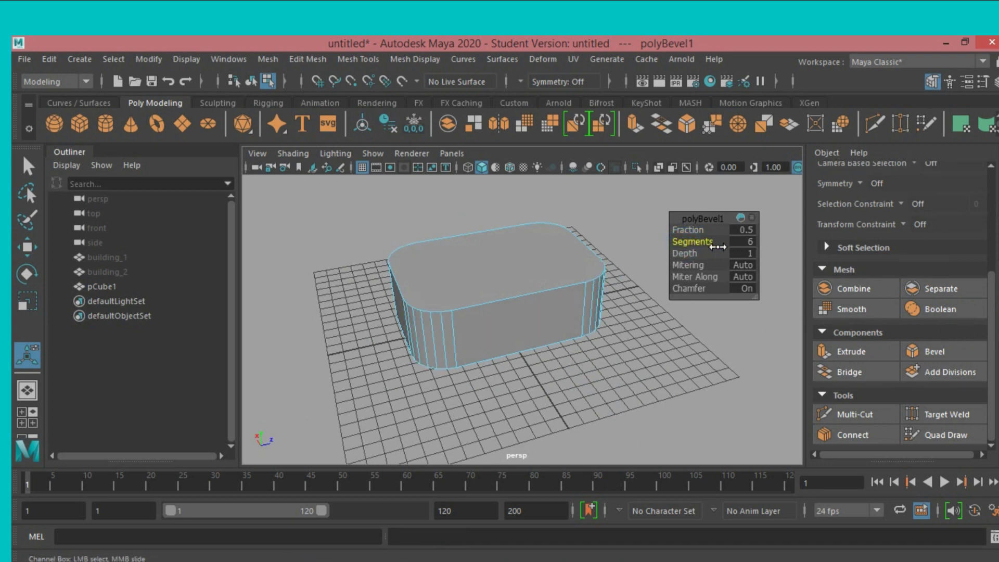
pyautogui.moveTo(644, 383)
pyautogui.keyDown('alt'); pyautogui.mouseDown()
pyautogui.moveTo(641, 409)
pyautogui.moveTo(717, 402)
pyautogui.mouseUp(); pyautogui.keyUp('alt')
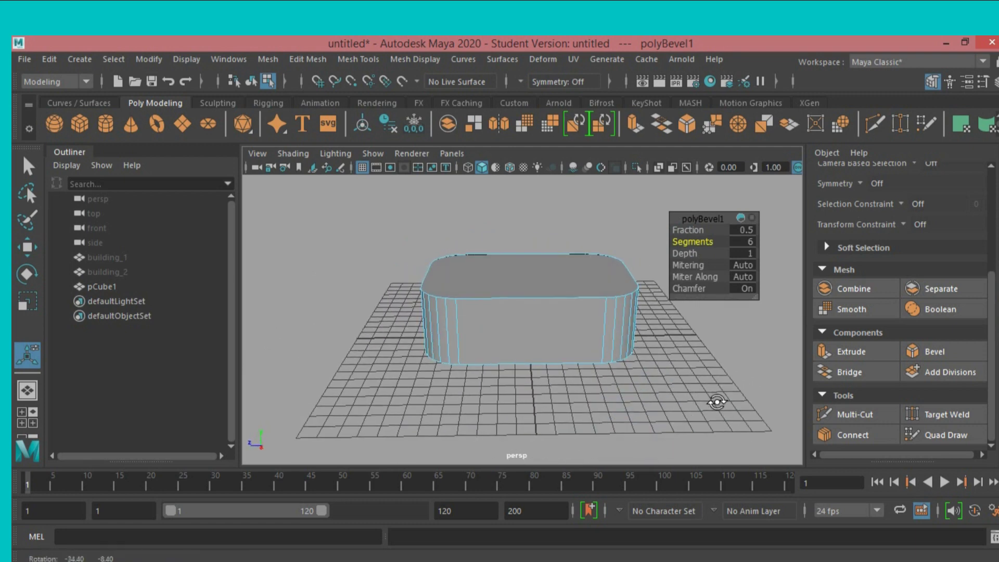
pyautogui.click(27, 166)
pyautogui.scroll(3, 891, 195)
# Scale the rounded box up uniformly to 11.709 in X
pyautogui.click(834, 202)
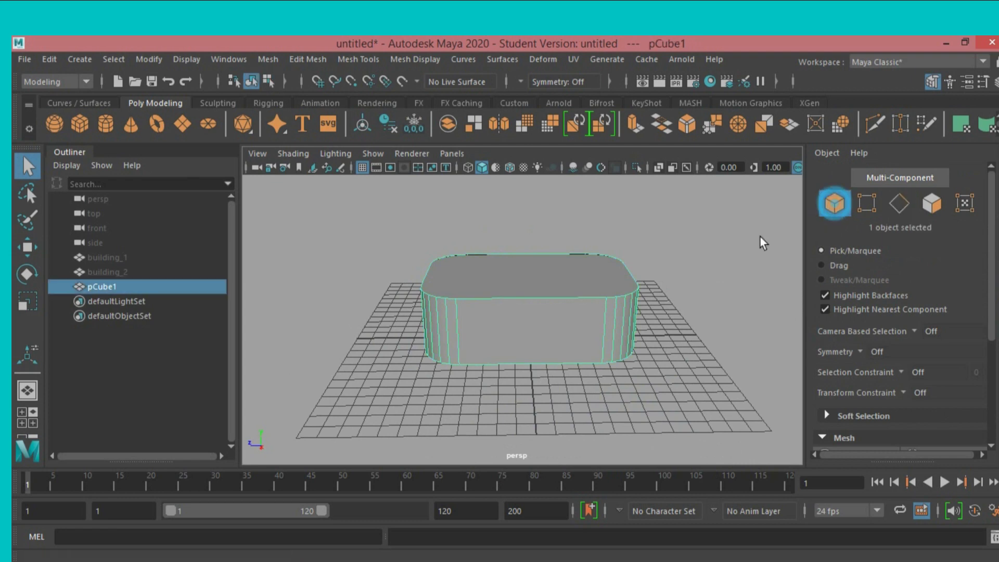
pyautogui.click(27, 302)
pyautogui.moveTo(468, 380)
pyautogui.keyDown('alt'); pyautogui.mouseDown()
pyautogui.moveTo(446, 396)
pyautogui.moveTo(411, 395)
pyautogui.mouseUp(); pyautogui.keyUp('alt')
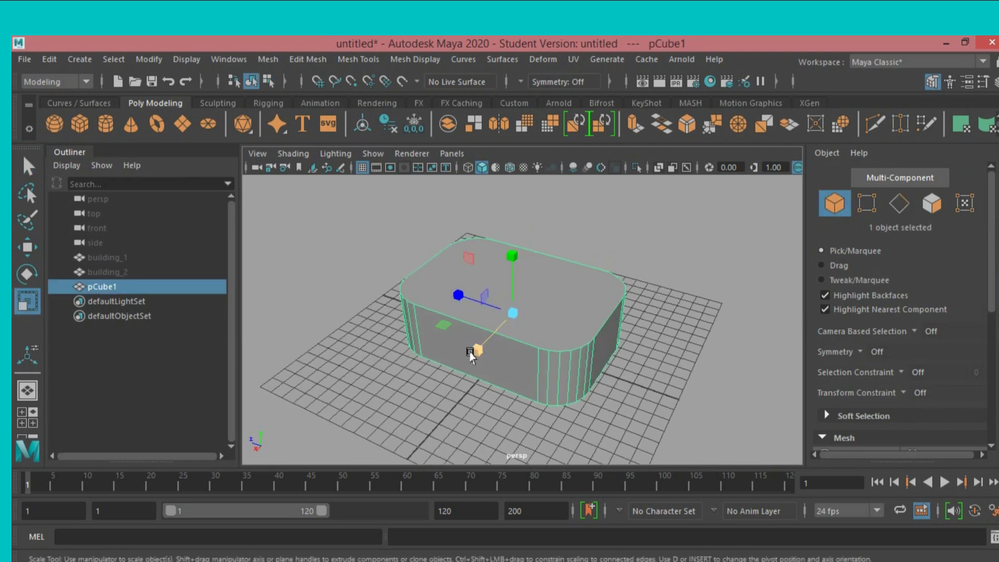
pyautogui.moveTo(470, 352)
pyautogui.mouseDown()
pyautogui.moveTo(467, 369)
pyautogui.moveTo(445, 318)
pyautogui.moveTo(452, 310)
pyautogui.moveTo(586, 312)
pyautogui.mouseUp()
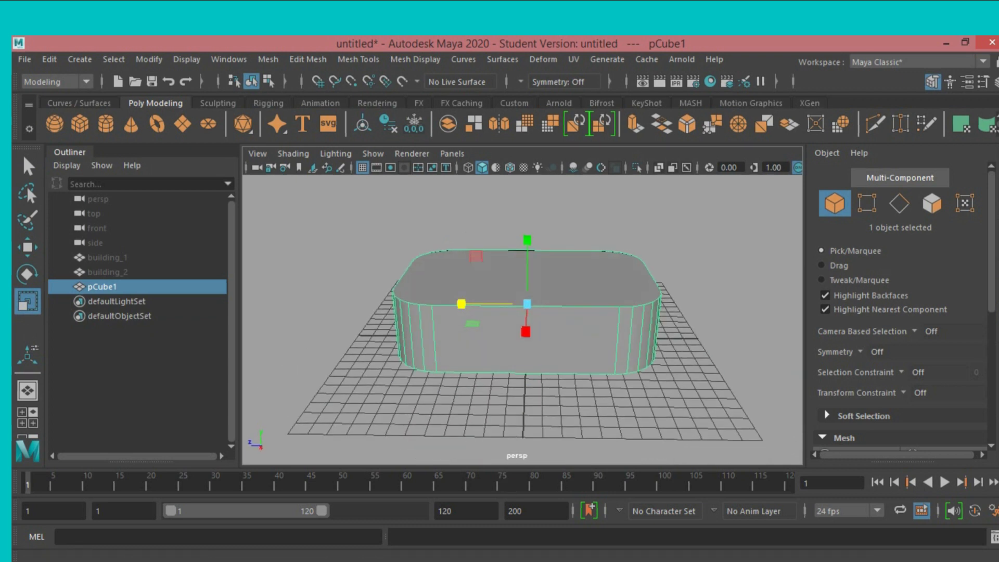
# Insert horizontal edge loops around the rounded box's sides
pyautogui.click(371, 61)
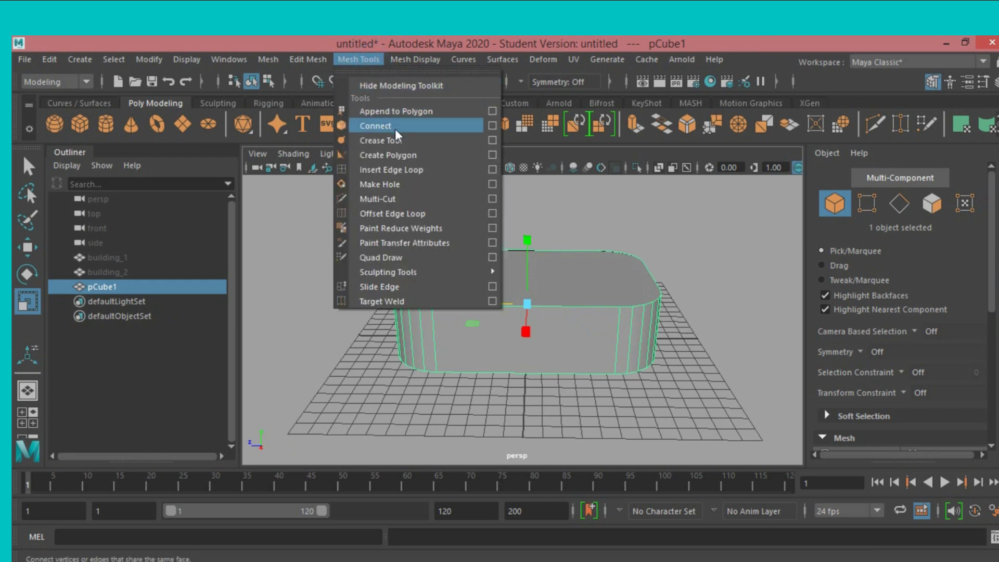
pyautogui.click(401, 170)
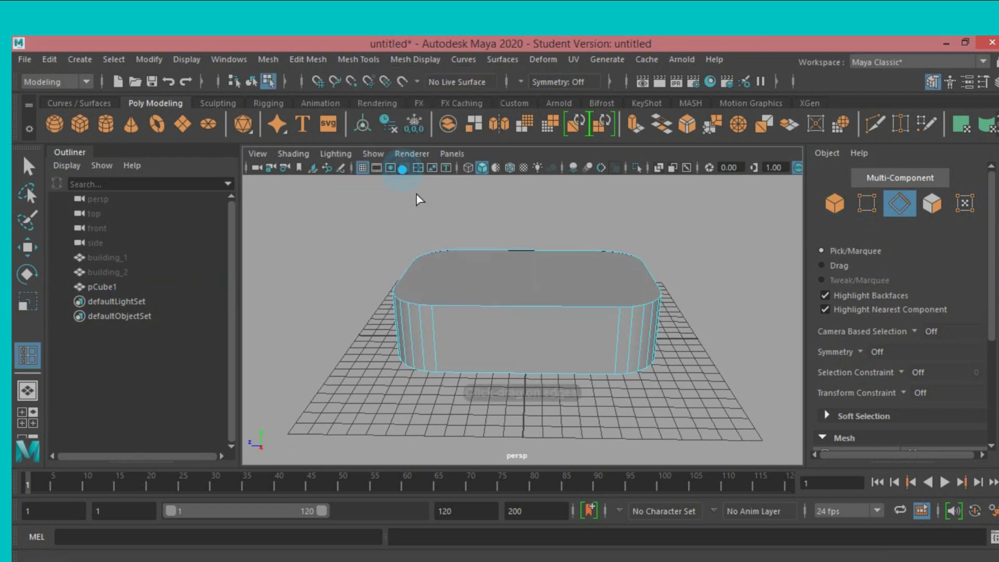
pyautogui.click(433, 316)
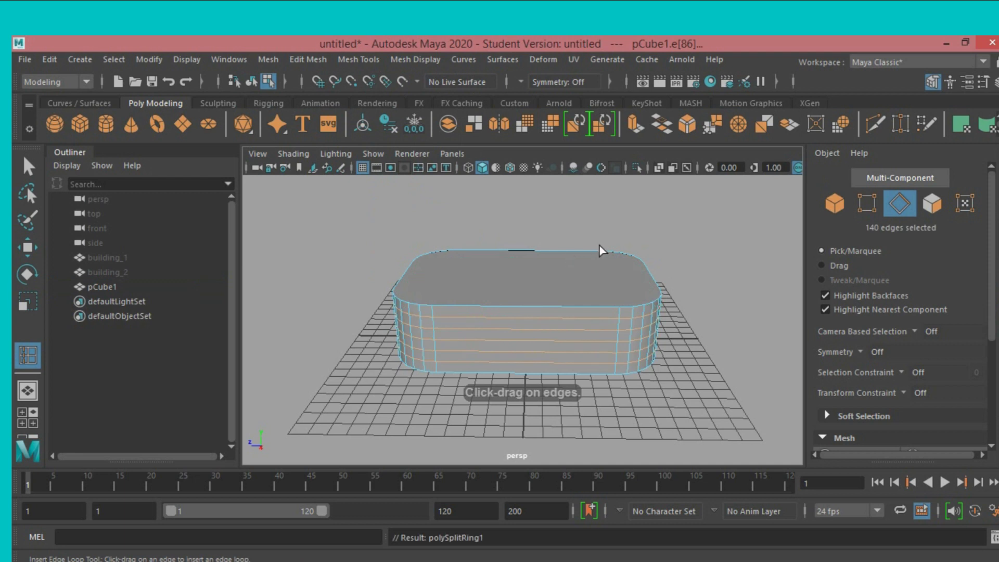
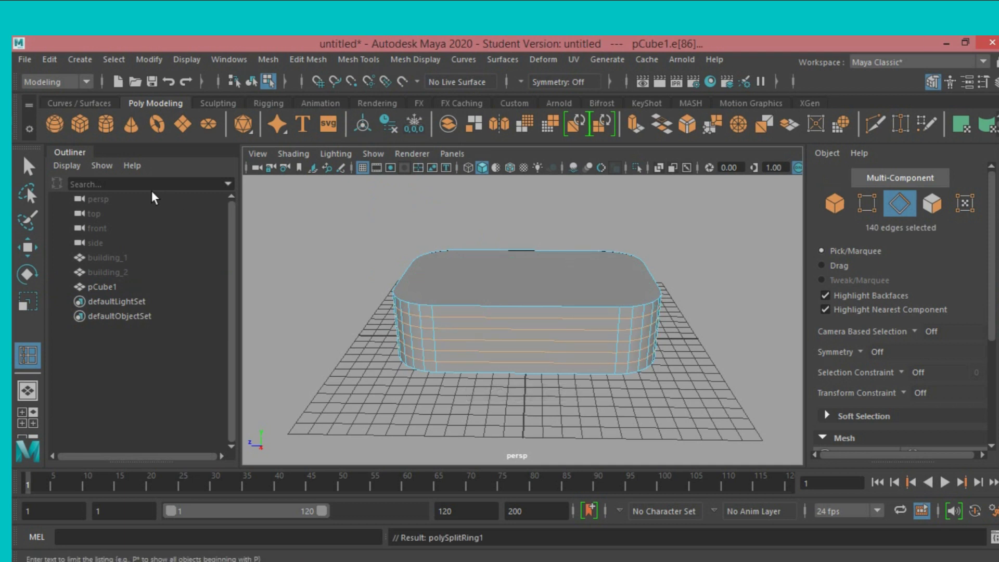
# Undo the horizontal edge loops on pCube1 and return to object selection
pyautogui.press('q')
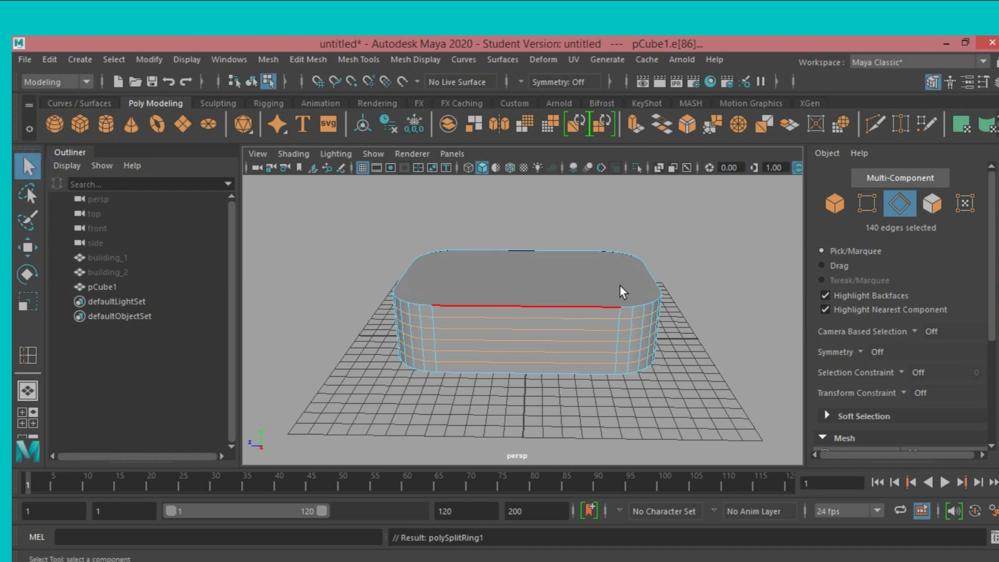
pyautogui.hotkey('ctrl', 'z')
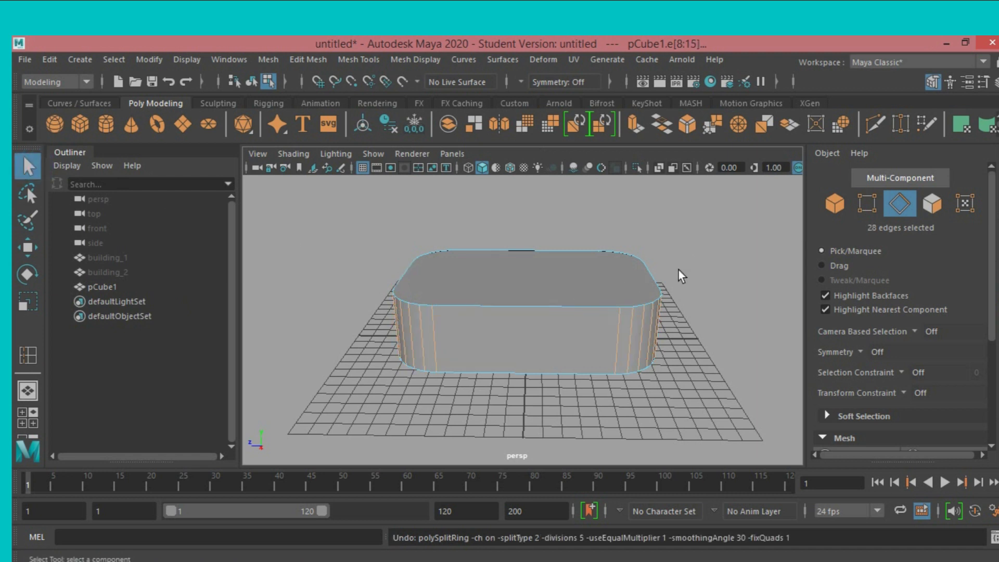
pyautogui.press('F8')
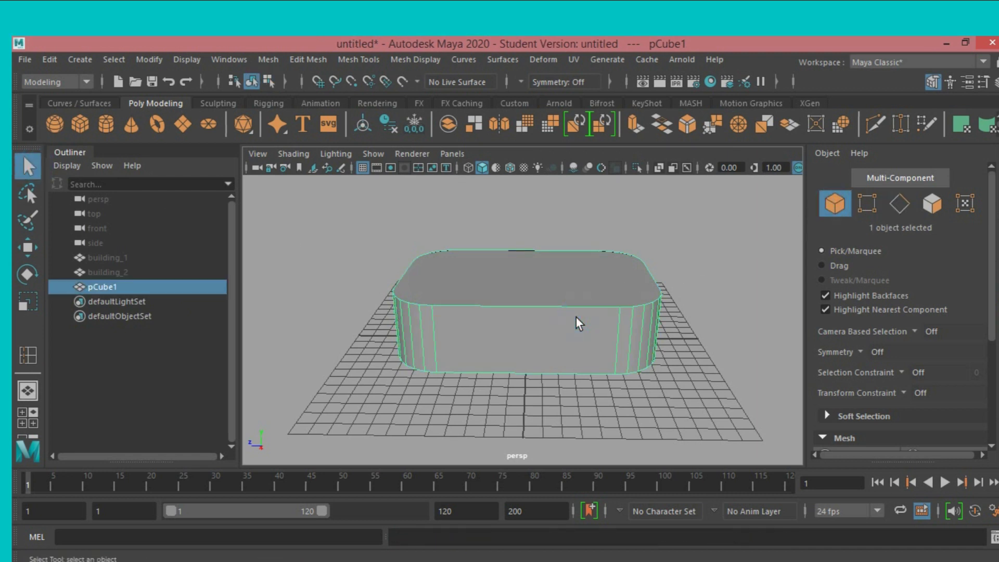
# Duplicate pCube1 as pCube2, slide the copy to the left and hide it
pyautogui.hotkey('ctrl', 'd')
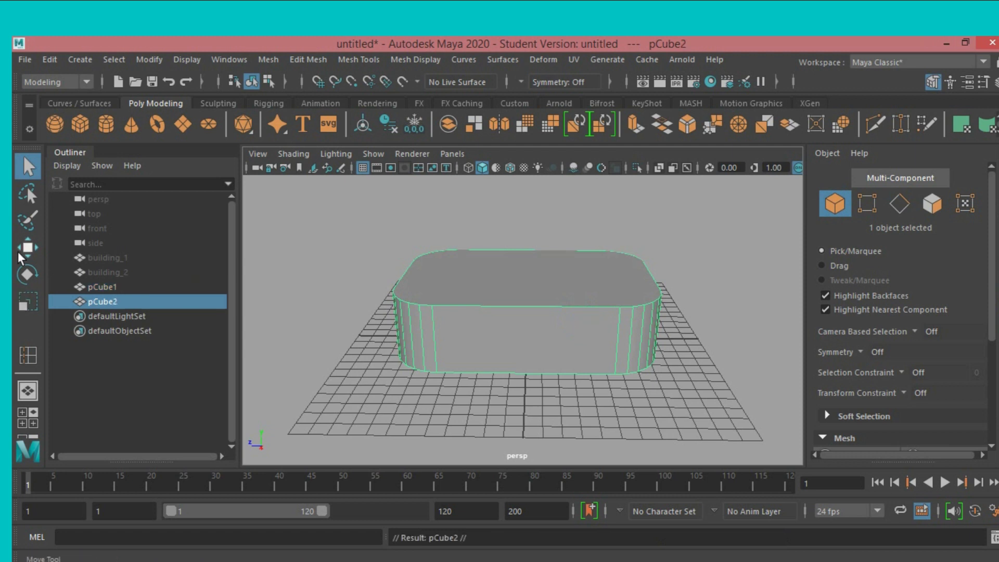
pyautogui.click(26, 249)
pyautogui.moveTo(446, 304); pyautogui.dragTo(299, 340)
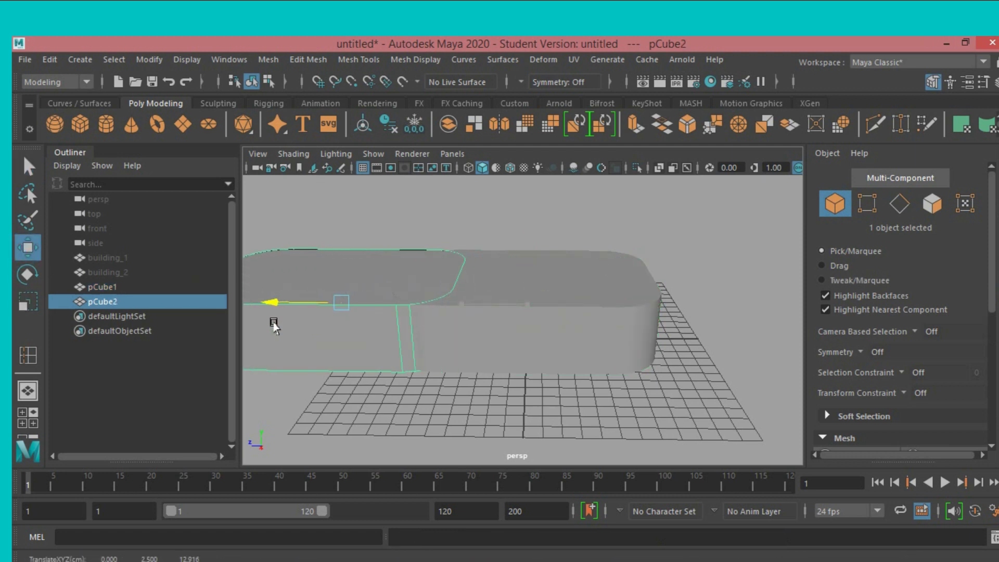
pyautogui.hotkey('ctrl', 'h')
pyautogui.click(502, 328)
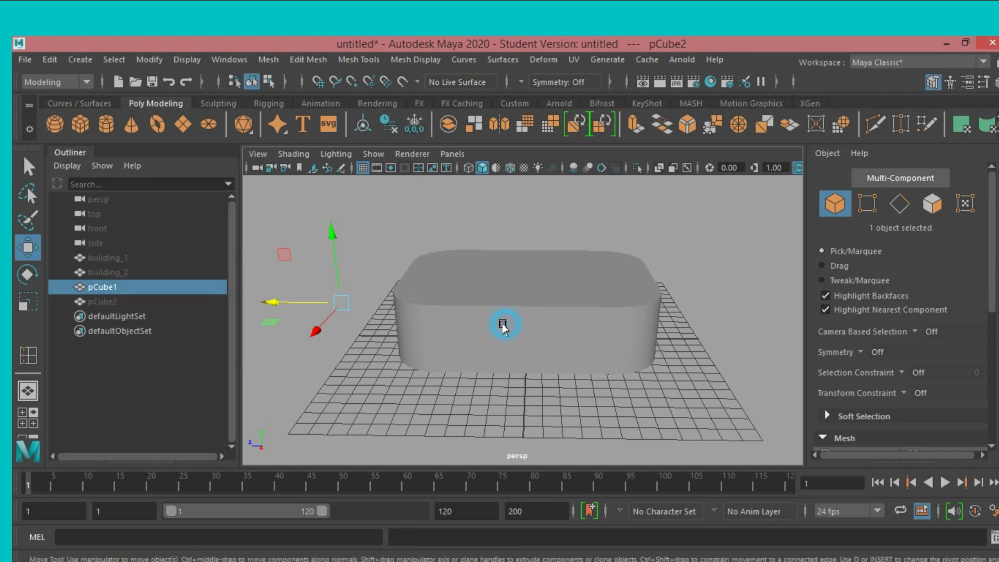
pyautogui.click(30, 354)
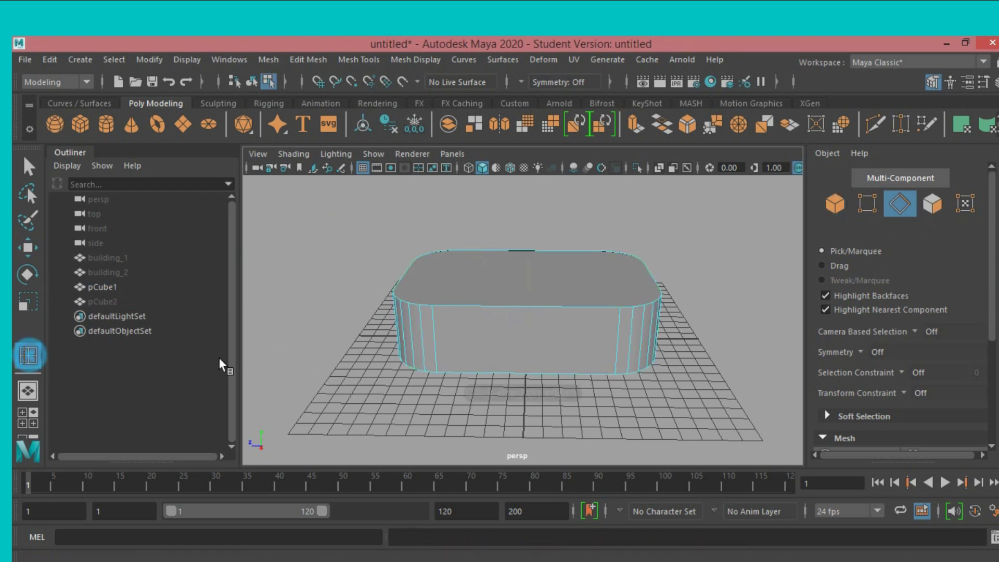
# Re-cut pCube1 with five evenly spaced horizontal edge loops
pyautogui.click(436, 333)
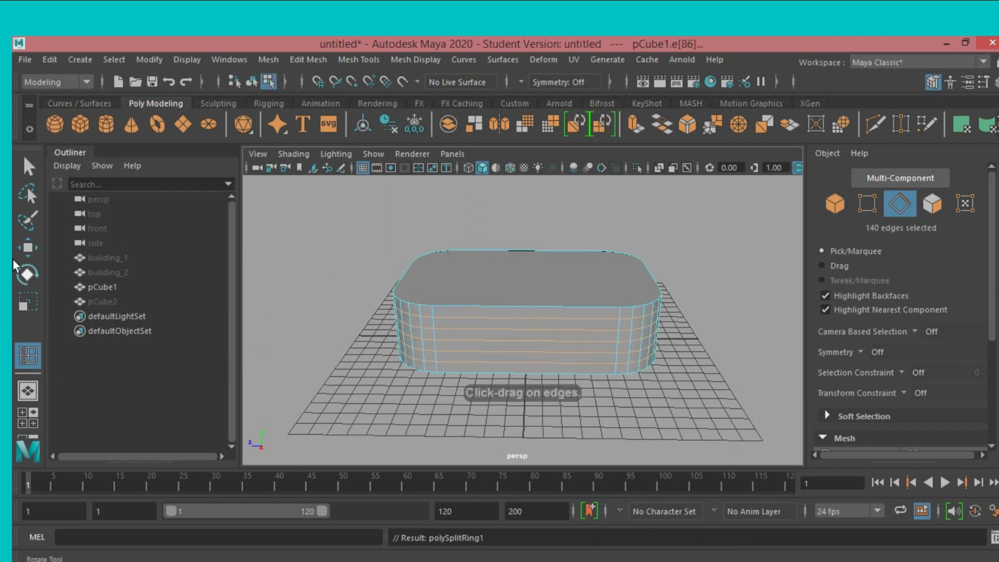
pyautogui.click(29, 169)
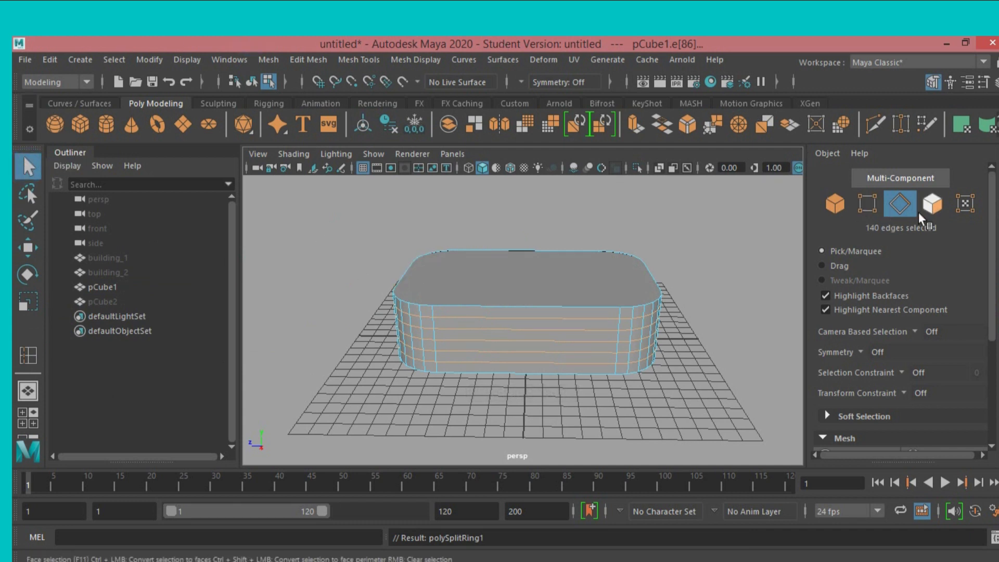
pyautogui.click(932, 205)
# Select alternating face strips on pCube1's front and first side
pyautogui.click(559, 323)
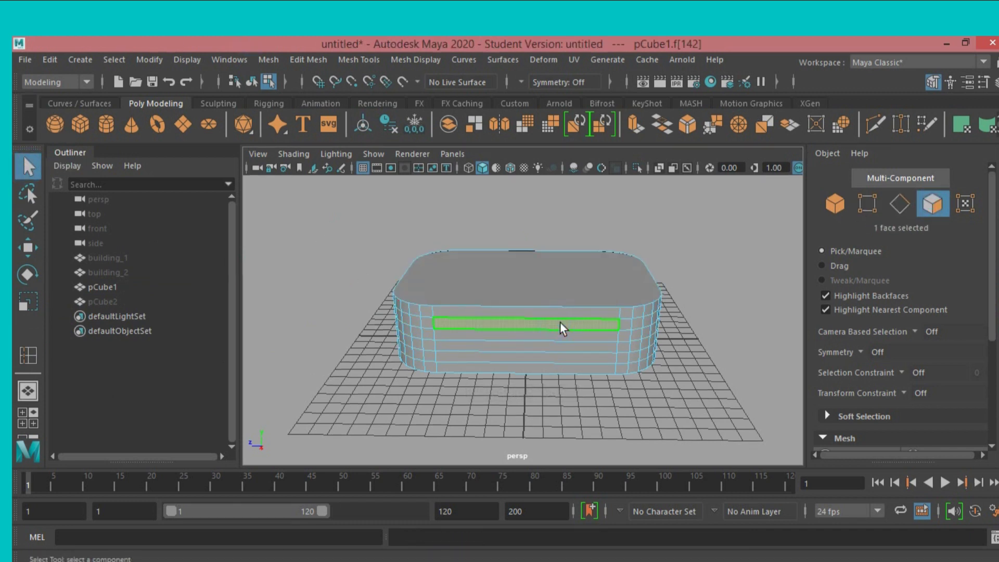
pyautogui.keyDown('shift'); pyautogui.click(559, 335); pyautogui.keyUp('shift')
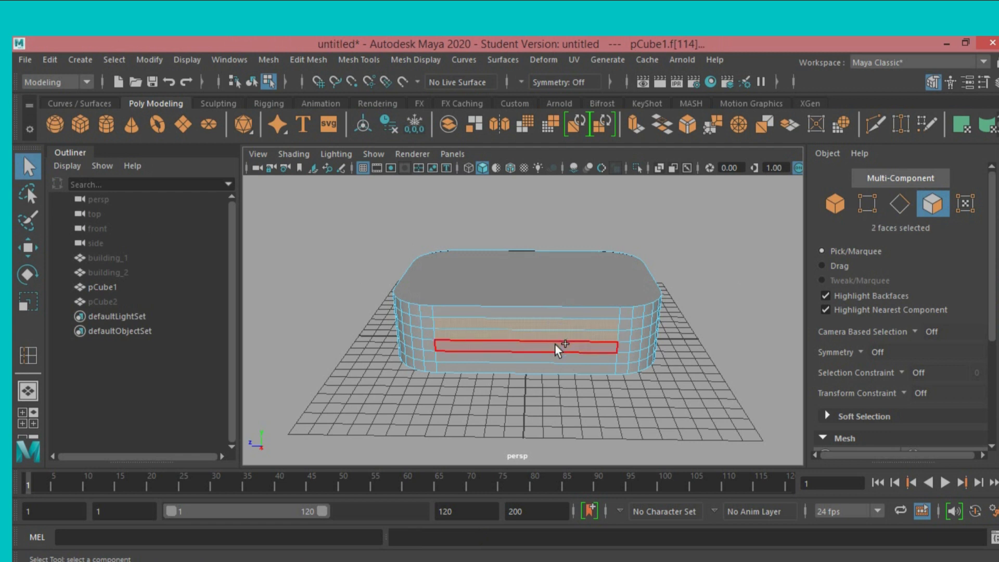
pyautogui.keyDown('shift'); pyautogui.click(555, 344); pyautogui.keyUp('shift')
pyautogui.keyDown('shift'); pyautogui.click(551, 357); pyautogui.keyUp('shift')
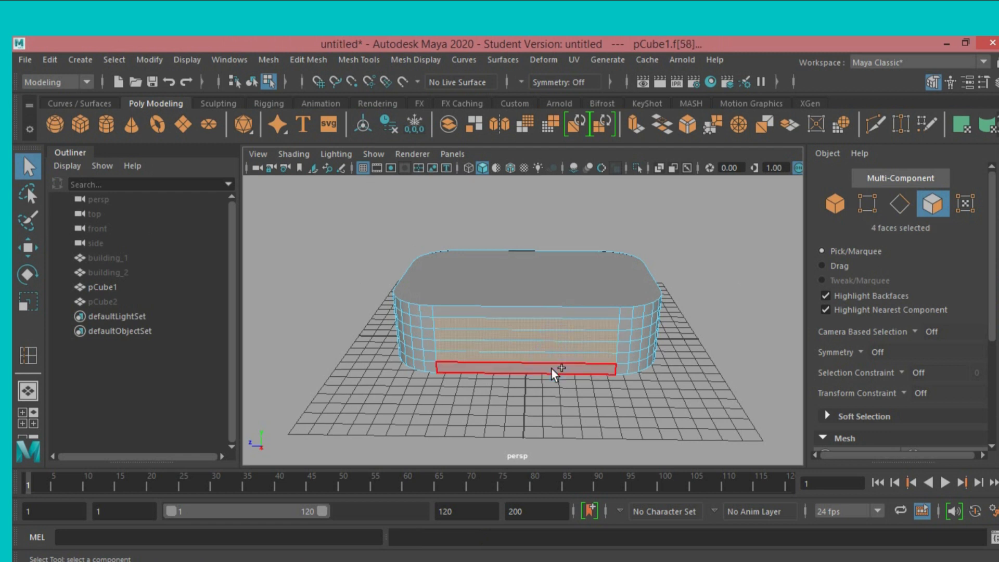
pyautogui.keyDown('shift'); pyautogui.click(551, 367); pyautogui.keyUp('shift')
pyautogui.keyDown('alt'); pyautogui.moveTo(735, 342); pyautogui.dragTo(409, 348); pyautogui.keyUp('alt')
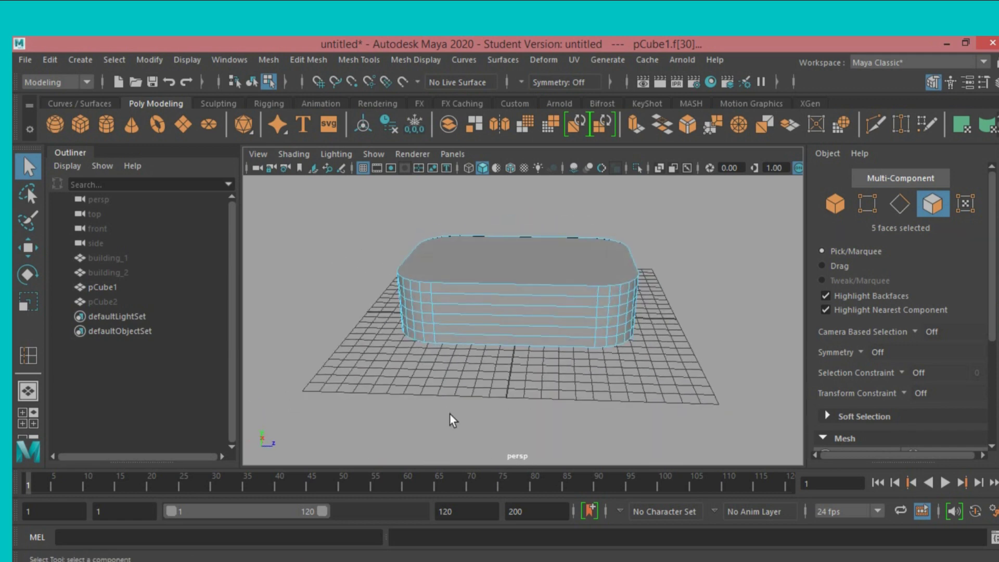
pyautogui.keyDown('alt'); pyautogui.moveTo(409, 348); pyautogui.dragTo(456, 407, button='middle'); pyautogui.keyUp('alt')
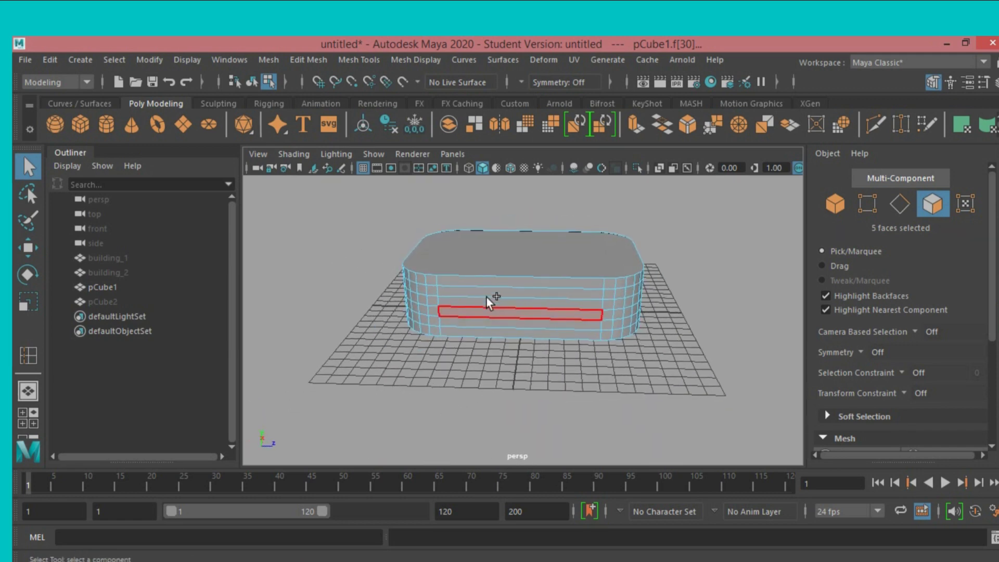
pyautogui.keyDown('shift'); pyautogui.click(497, 278); pyautogui.keyUp('shift')
pyautogui.keyDown('shift'); pyautogui.click(495, 306); pyautogui.keyUp('shift')
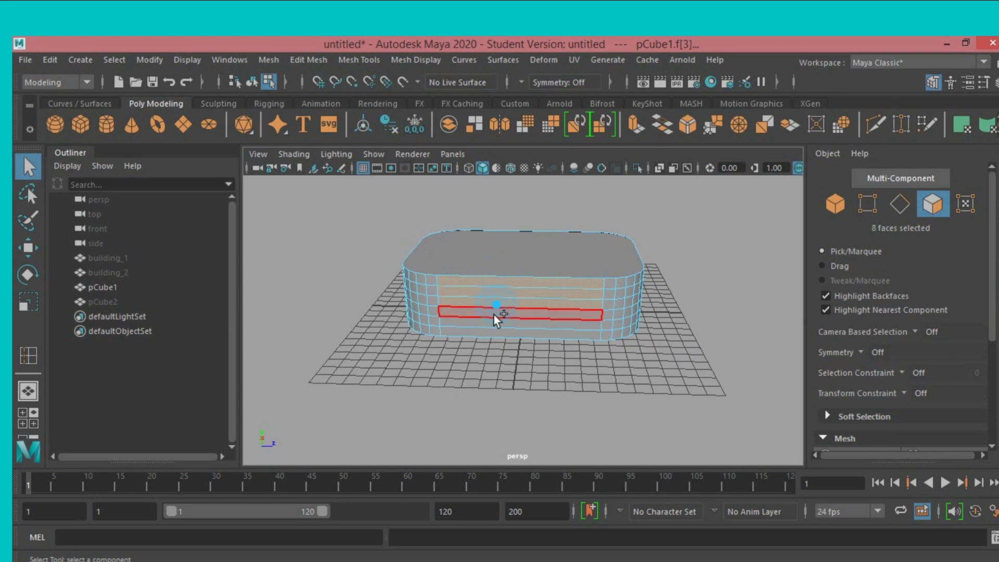
pyautogui.keyDown('shift'); pyautogui.click(492, 323); pyautogui.keyUp('shift')
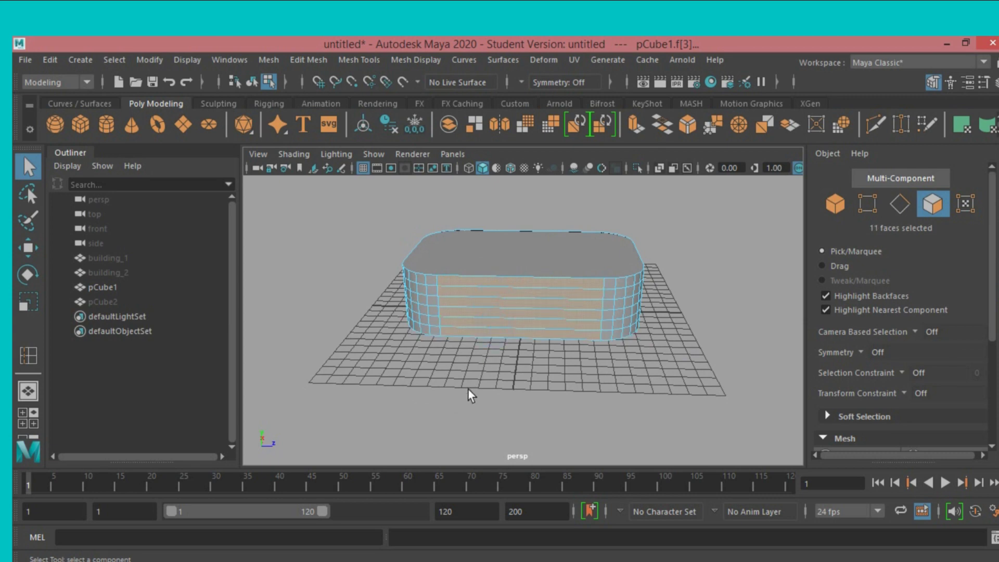
# Add alternating face strips on the remaining sides to the selection
pyautogui.keyDown('alt'); pyautogui.moveTo(530, 388); pyautogui.dragTo(455, 370); pyautogui.keyUp('alt')
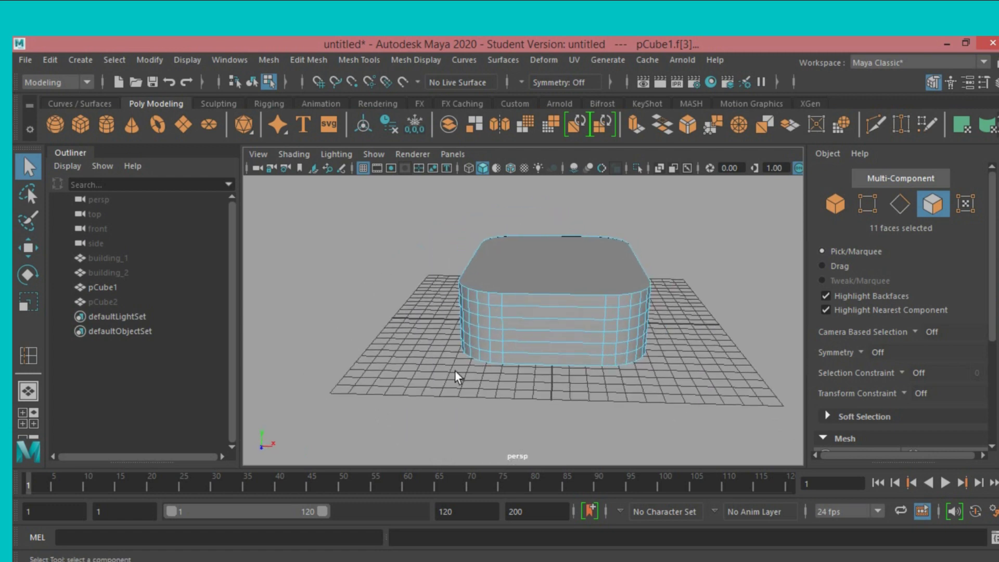
pyautogui.keyDown('shift'); pyautogui.click(560, 316); pyautogui.keyUp('shift')
pyautogui.keyDown('shift'); pyautogui.click(560, 321); pyautogui.keyUp('shift')
pyautogui.keyDown('shift'); pyautogui.click(559, 345); pyautogui.keyUp('shift')
pyautogui.keyDown('shift'); pyautogui.click(562, 358); pyautogui.keyUp('shift')
pyautogui.keyDown('alt'); pyautogui.moveTo(721, 367); pyautogui.dragTo(414, 368); pyautogui.keyUp('alt')
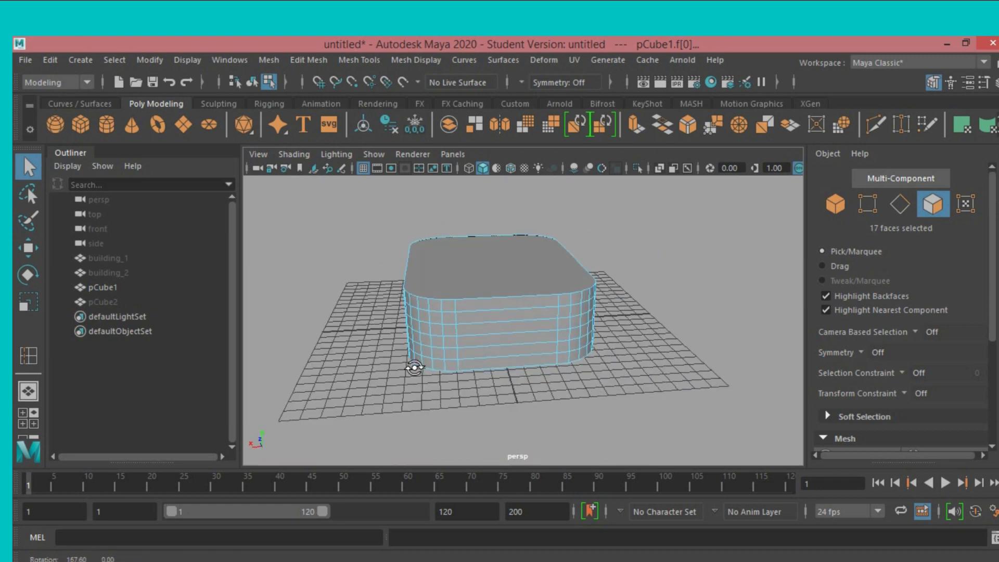
pyautogui.keyDown('shift'); pyautogui.click(524, 303); pyautogui.keyUp('shift')
pyautogui.keyDown('shift'); pyautogui.click(519, 325); pyautogui.keyUp('shift')
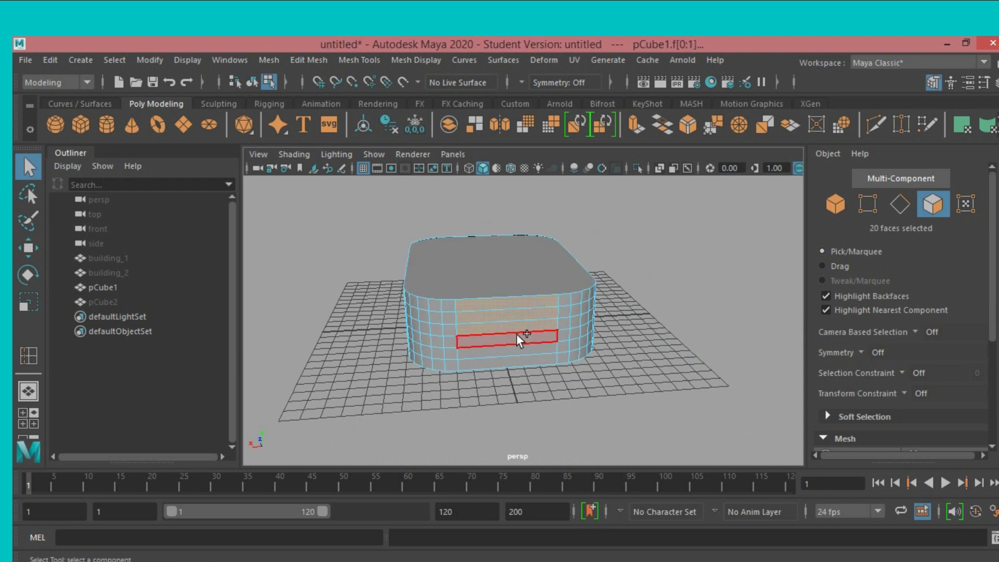
pyautogui.keyDown('shift'); pyautogui.click(515, 347); pyautogui.keyUp('shift')
pyautogui.keyDown('shift'); pyautogui.click(512, 358); pyautogui.keyUp('shift')
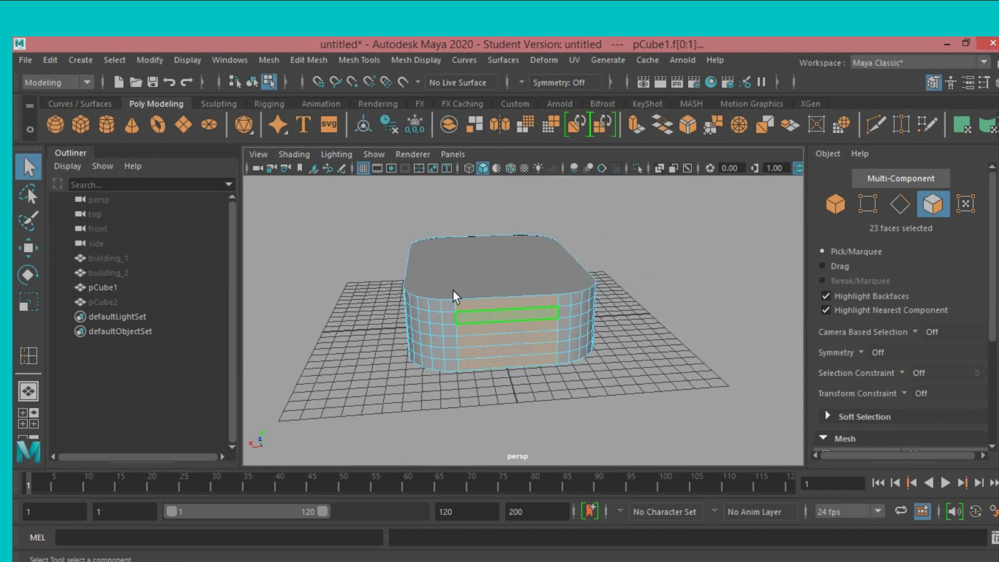
# Extrude the strips with Keep Faces Together off and an offset of 0.2
pyautogui.click(636, 123)
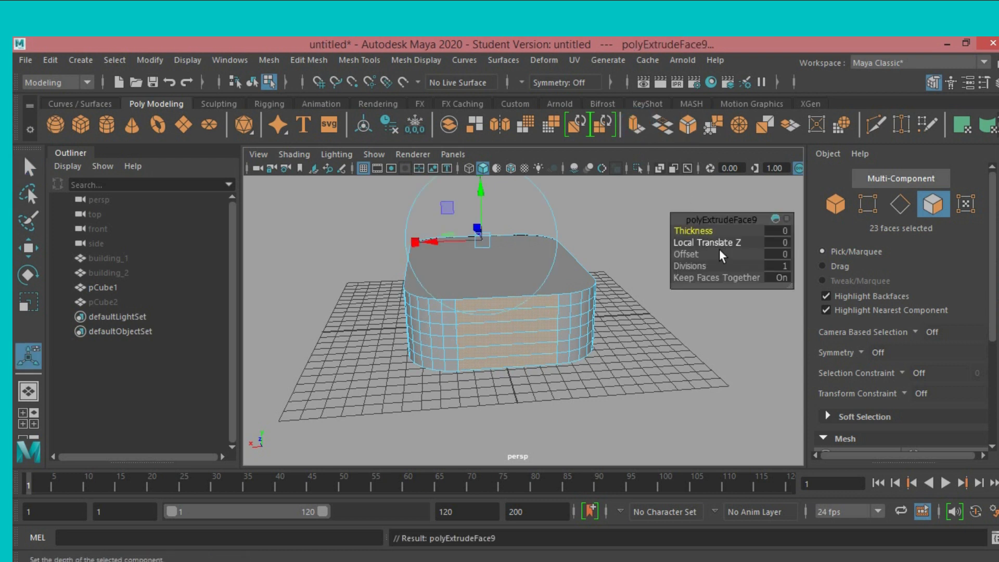
pyautogui.click(692, 254)
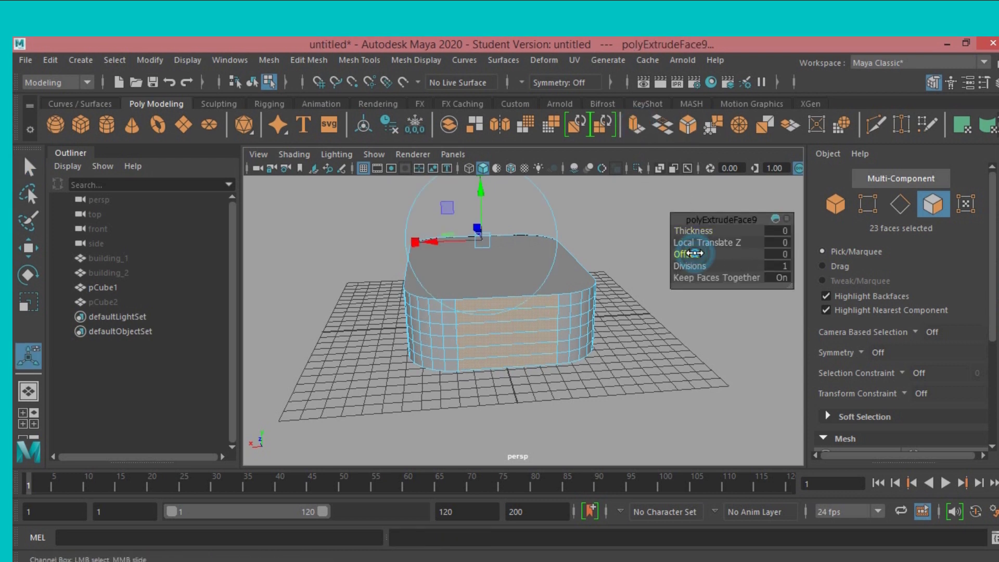
pyautogui.click(775, 277)
pyautogui.click(685, 254)
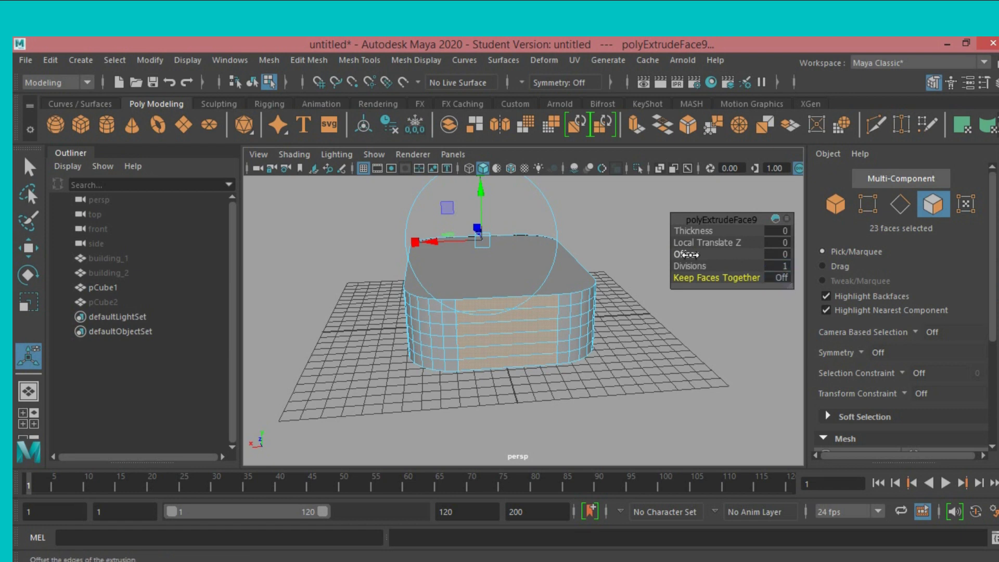
pyautogui.moveTo(682, 255); pyautogui.dragTo(686, 255)
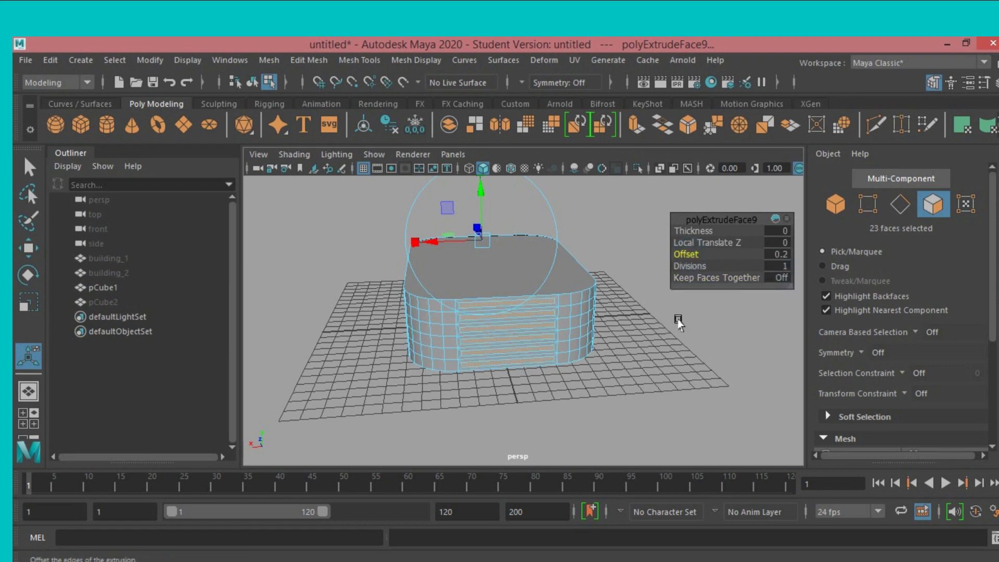
pyautogui.moveTo(679, 322)
pyautogui.keyDown('alt'); pyautogui.mouseDown()
pyautogui.moveTo(557, 319)
pyautogui.moveTo(569, 339)
pyautogui.mouseUp(); pyautogui.keyUp('alt')
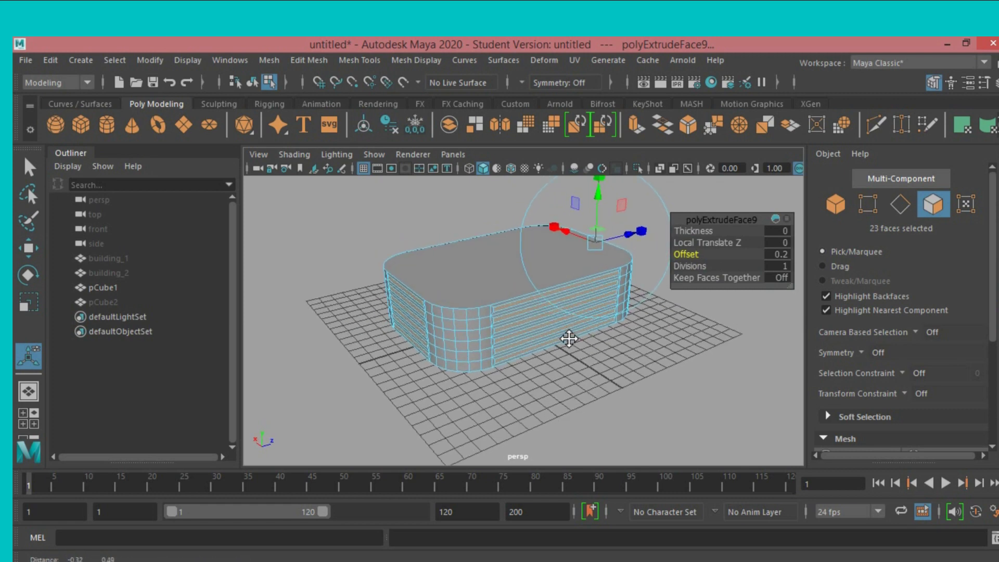
pyautogui.keyDown('alt'); pyautogui.moveTo(567, 339); pyautogui.dragTo(577, 357, button='right'); pyautogui.keyUp('alt')
pyautogui.keyDown('alt'); pyautogui.moveTo(570, 357); pyautogui.dragTo(564, 339); pyautogui.keyUp('alt')
# Extrude the inset faces again and push them inward to -0.756
pyautogui.click(636, 128)
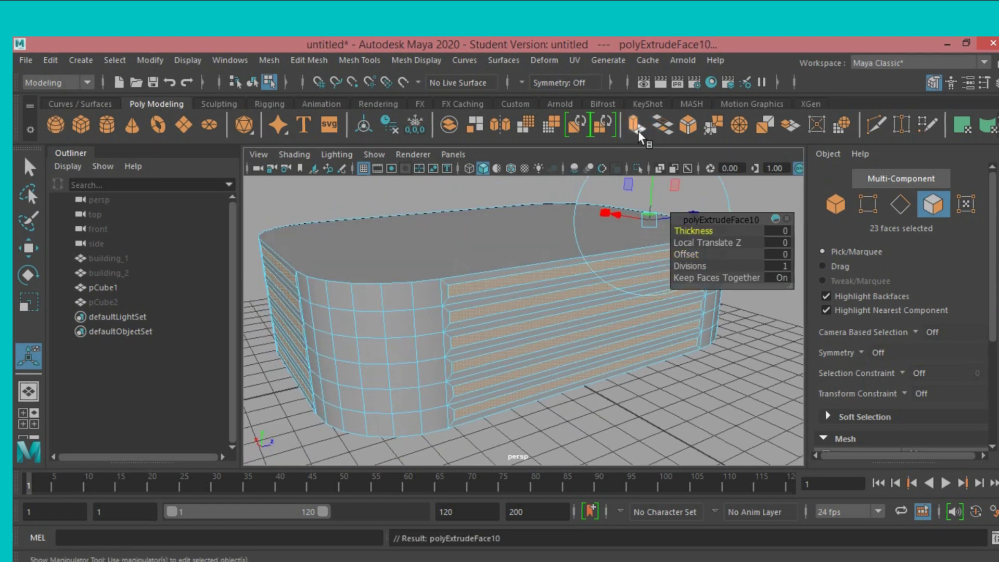
pyautogui.moveTo(572, 260)
pyautogui.keyDown('alt'); pyautogui.mouseDown()
pyautogui.moveTo(650, 242)
pyautogui.moveTo(645, 248)
pyautogui.mouseUp(); pyautogui.keyUp('alt')
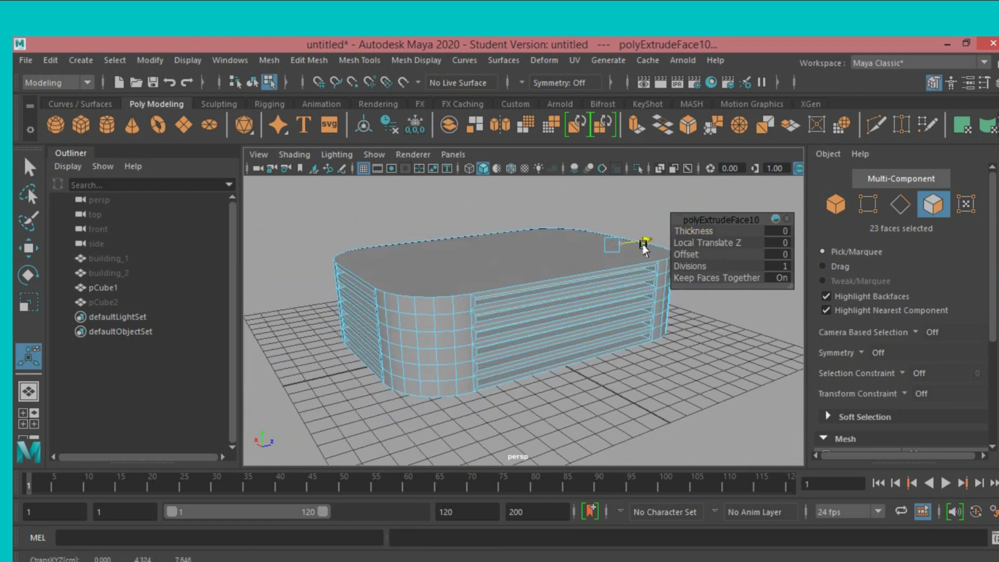
pyautogui.moveTo(643, 249); pyautogui.dragTo(636, 241)
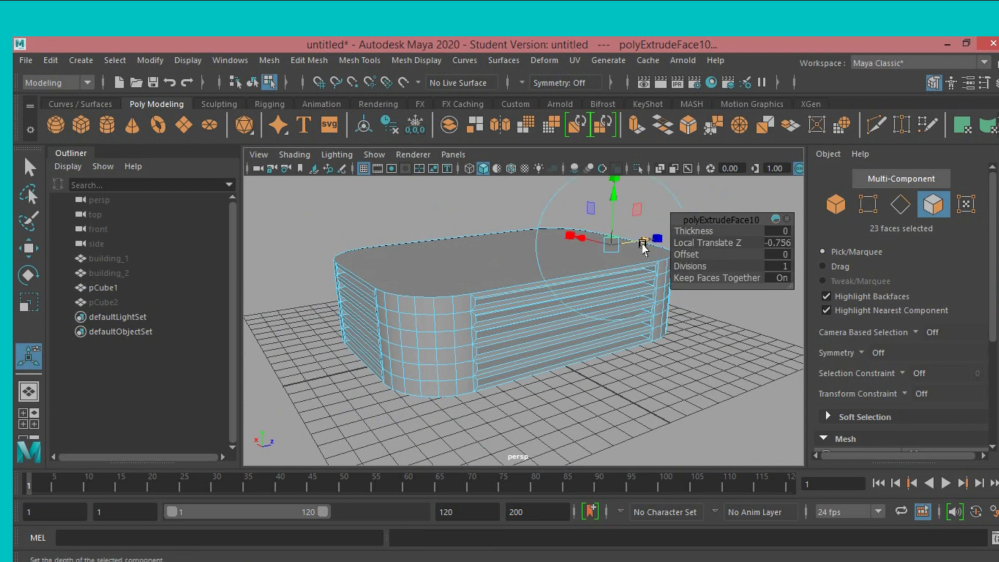
pyautogui.moveTo(687, 339)
pyautogui.keyDown('alt'); pyautogui.mouseDown()
pyautogui.moveTo(658, 323)
pyautogui.moveTo(514, 341)
pyautogui.moveTo(607, 347)
pyautogui.mouseUp(); pyautogui.keyUp('alt')
# Delete the construction history of the grooved box pCube1
pyautogui.click(29, 168)
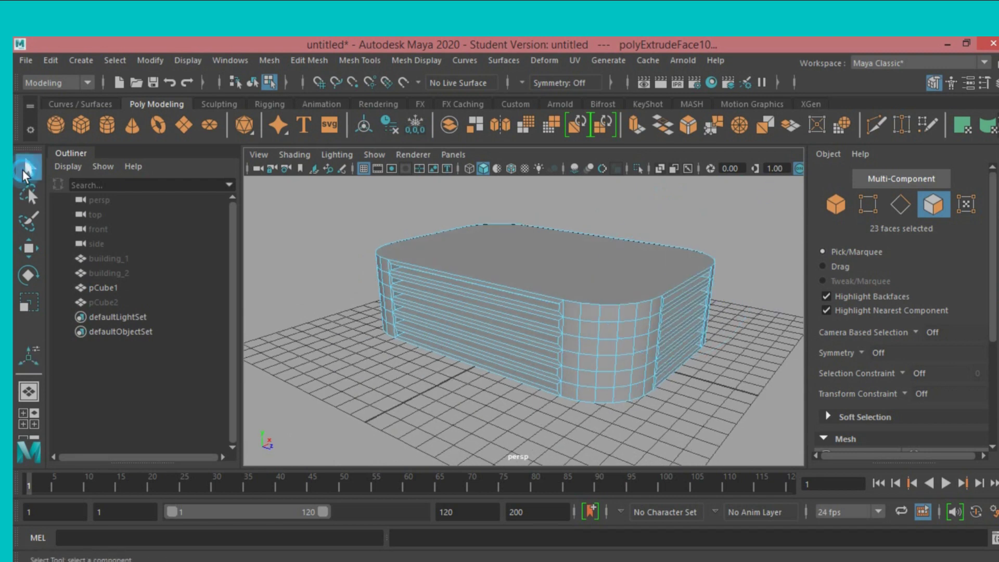
pyautogui.click(836, 204)
pyautogui.keyDown('alt'); pyautogui.moveTo(723, 271); pyautogui.dragTo(581, 316); pyautogui.keyUp('alt')
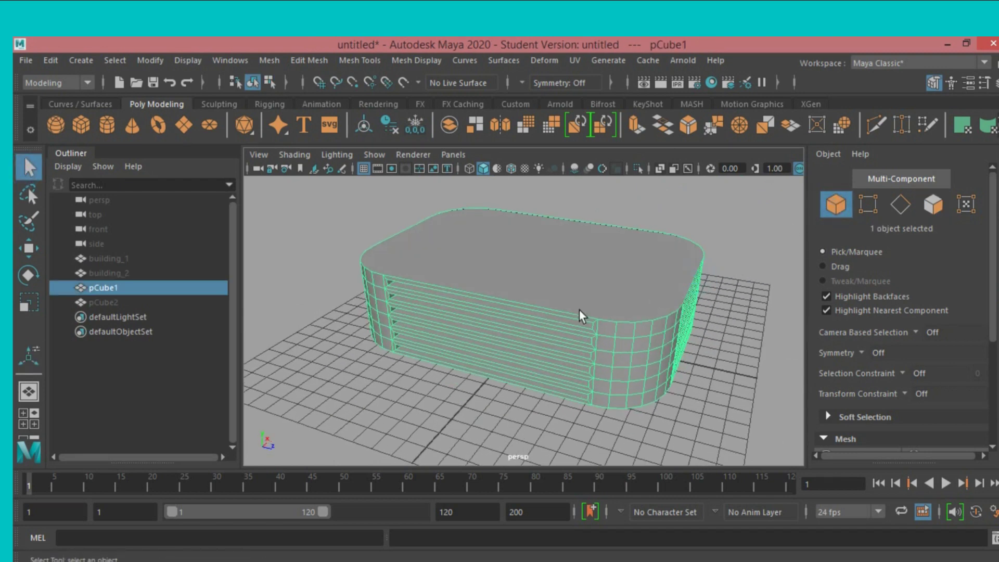
pyautogui.click(51, 60)
pyautogui.moveTo(98, 247)
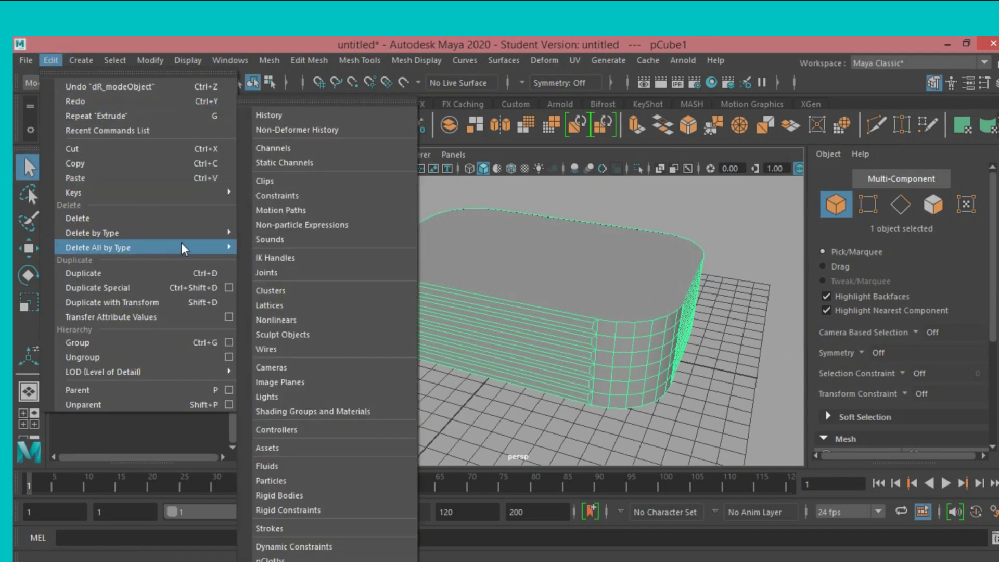
pyautogui.click(274, 232)
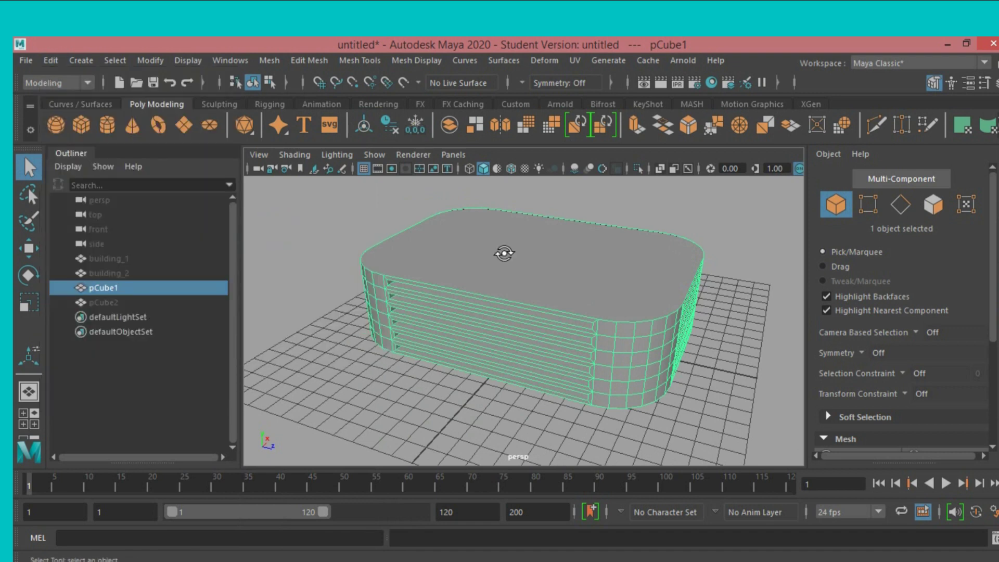
pyautogui.moveTo(504, 253)
pyautogui.keyDown('alt'); pyautogui.mouseDown()
pyautogui.moveTo(531, 271)
pyautogui.moveTo(543, 248)
pyautogui.mouseUp(); pyautogui.keyUp('alt')
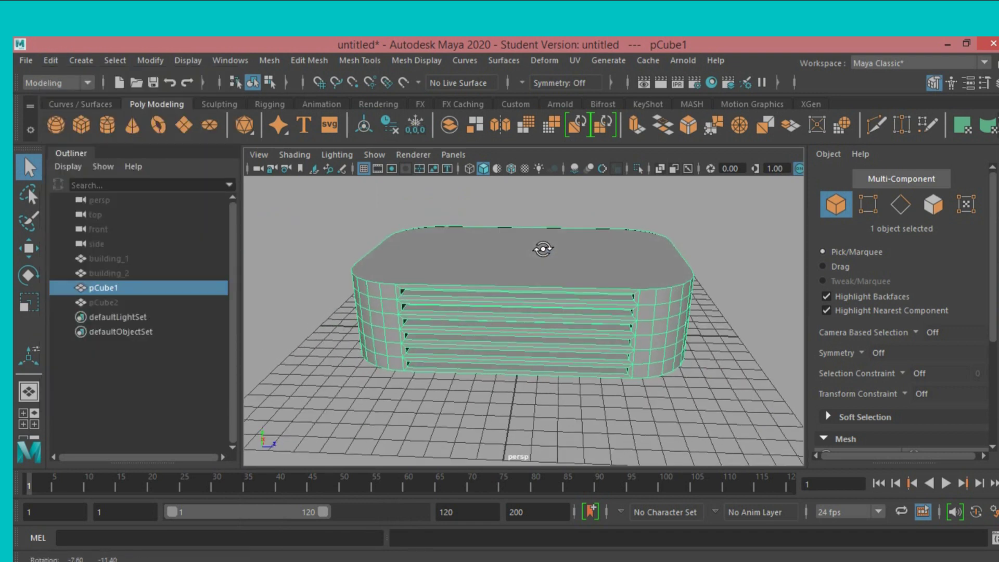
# Rename pCube1 to building_3 in the Outliner, then select pCube2
pyautogui.doubleClick(111, 289)
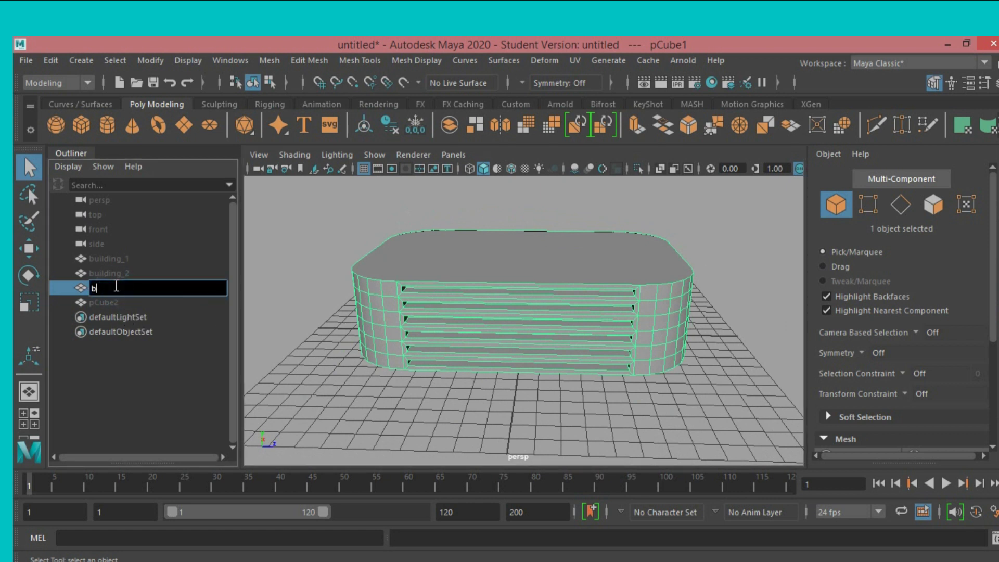
pyautogui.write('uildin')
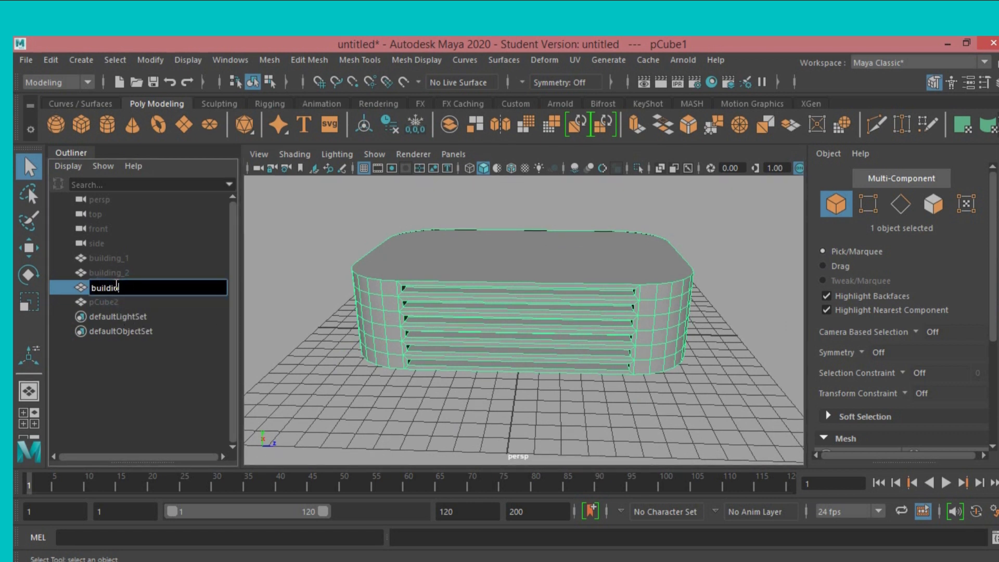
pyautogui.write('g_3')
pyautogui.press('Return')
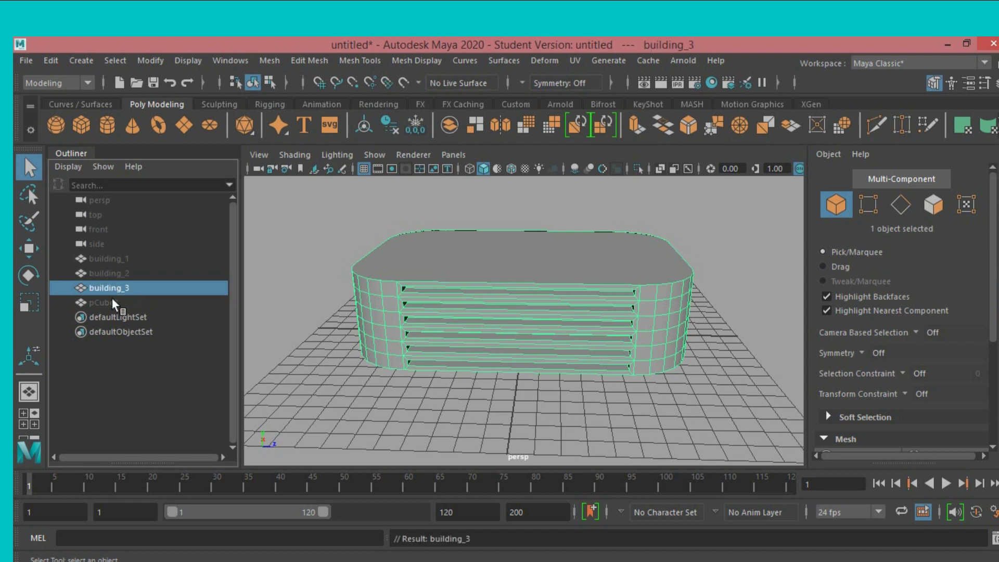
pyautogui.click(111, 297)
# Show pCube2, hide building_3, and zero pCube2's Translate Y and Z
pyautogui.press('h')
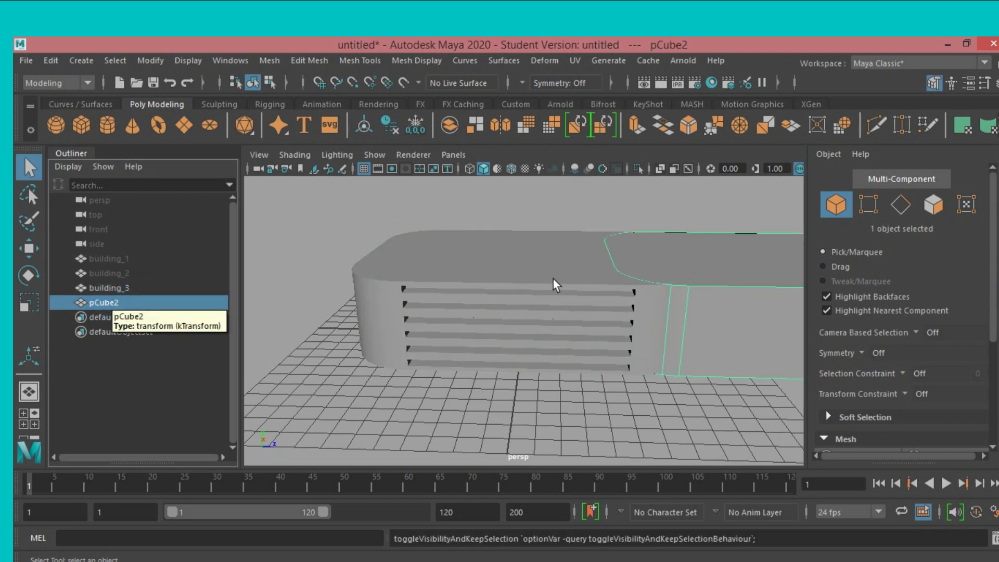
pyautogui.click(510, 297)
pyautogui.press('h')
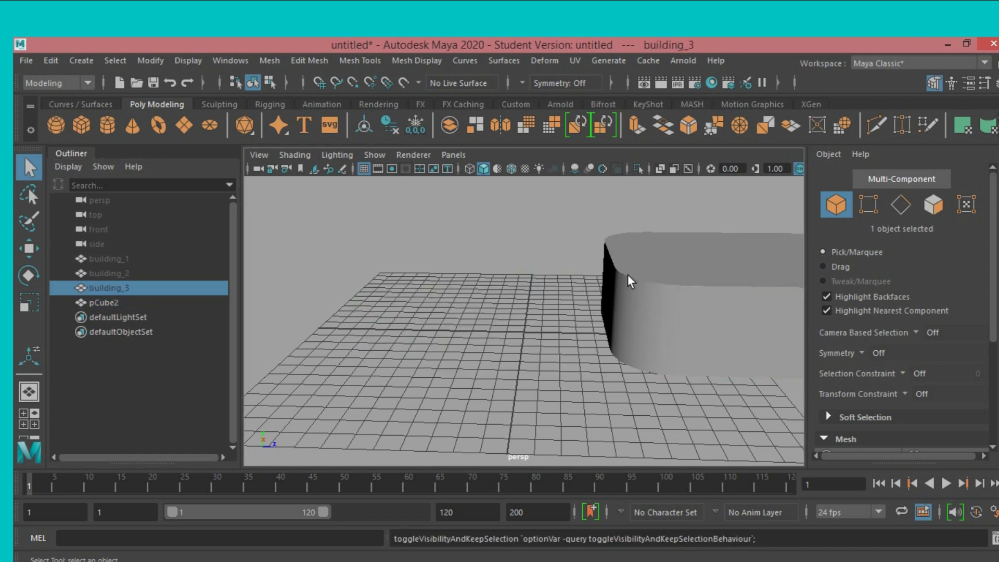
pyautogui.click(633, 281)
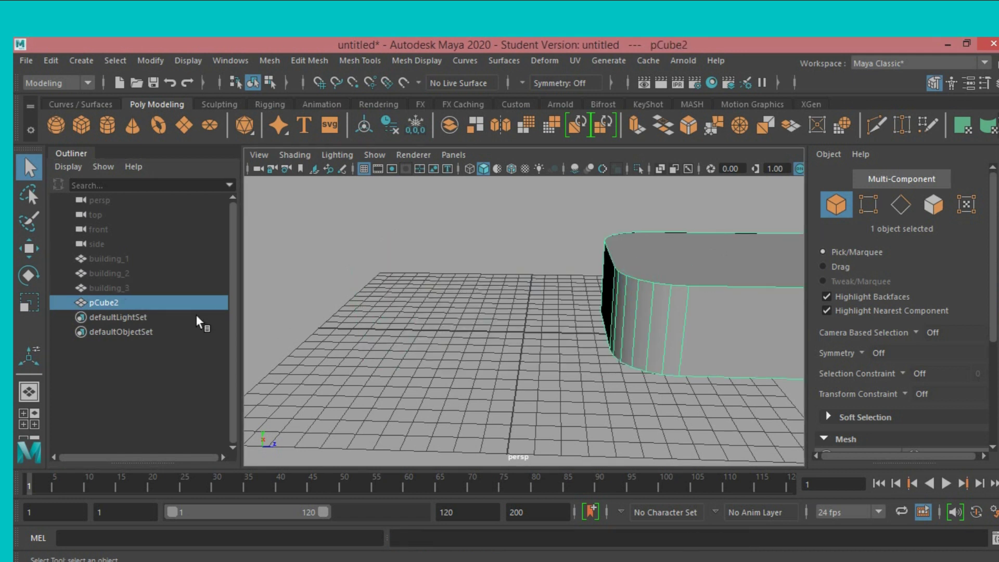
pyautogui.click(995, 83)
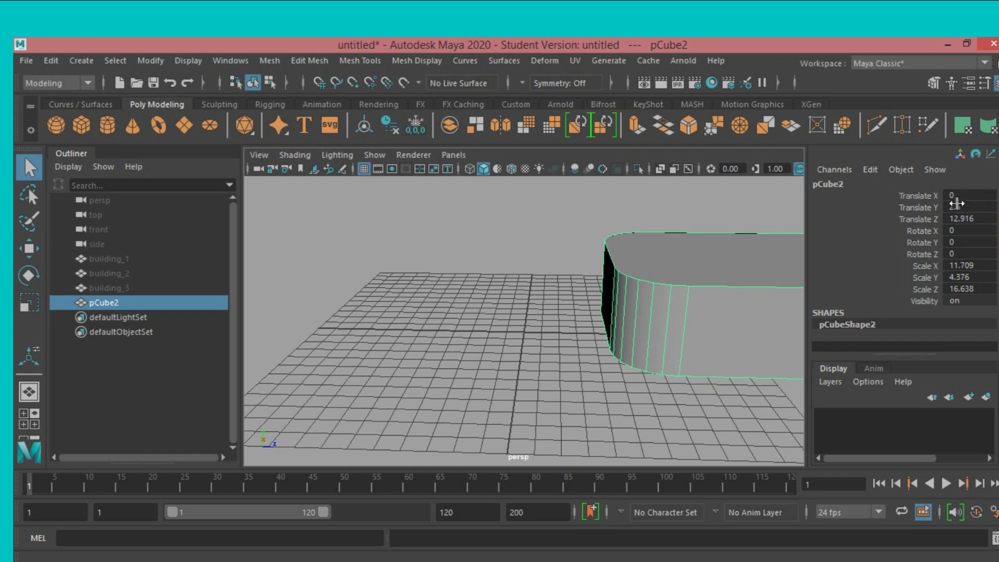
pyautogui.doubleClick(966, 217)
pyautogui.write('0')
pyautogui.press('Return')
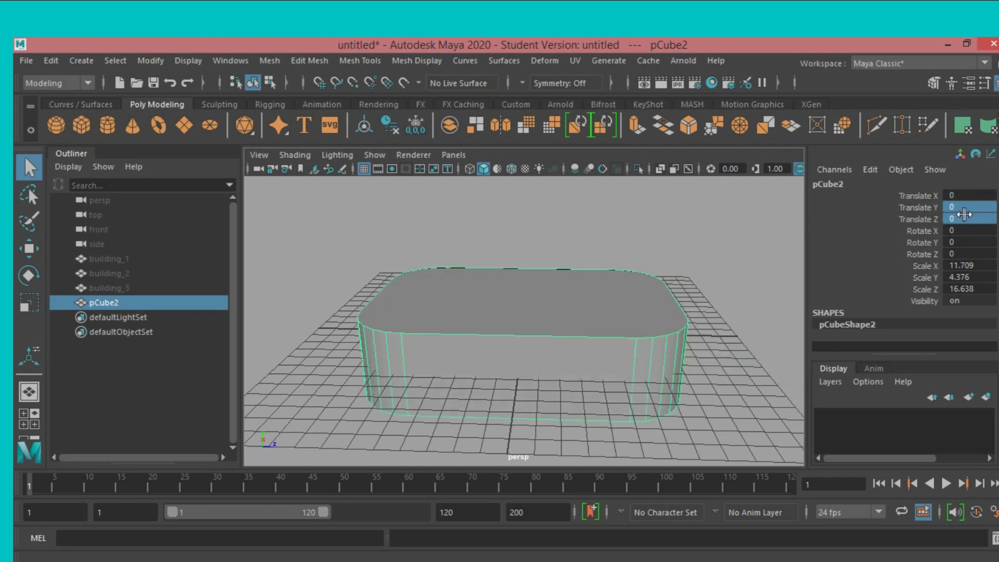
# Raise pCube2 to rest on the grid and freeze its transformations
pyautogui.keyDown('alt'); pyautogui.moveTo(582, 343); pyautogui.dragTo(583, 336); pyautogui.keyUp('alt')
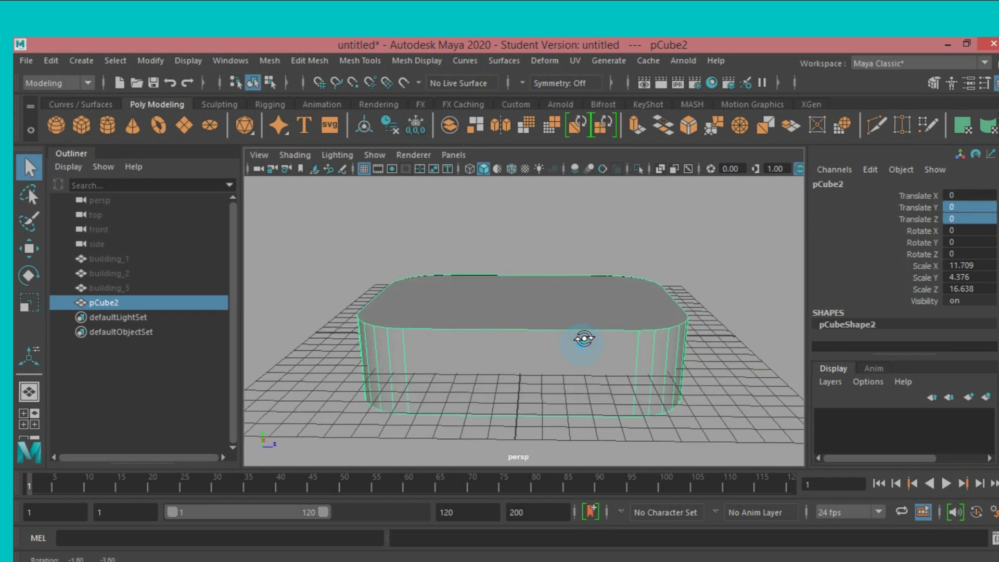
pyautogui.click(28, 251)
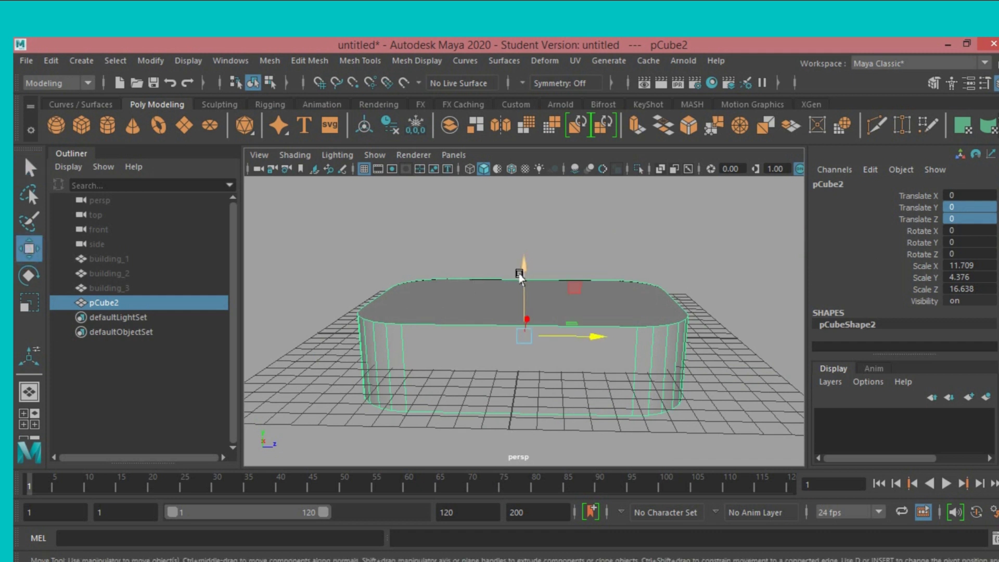
pyautogui.moveTo(519, 274); pyautogui.dragTo(526, 241)
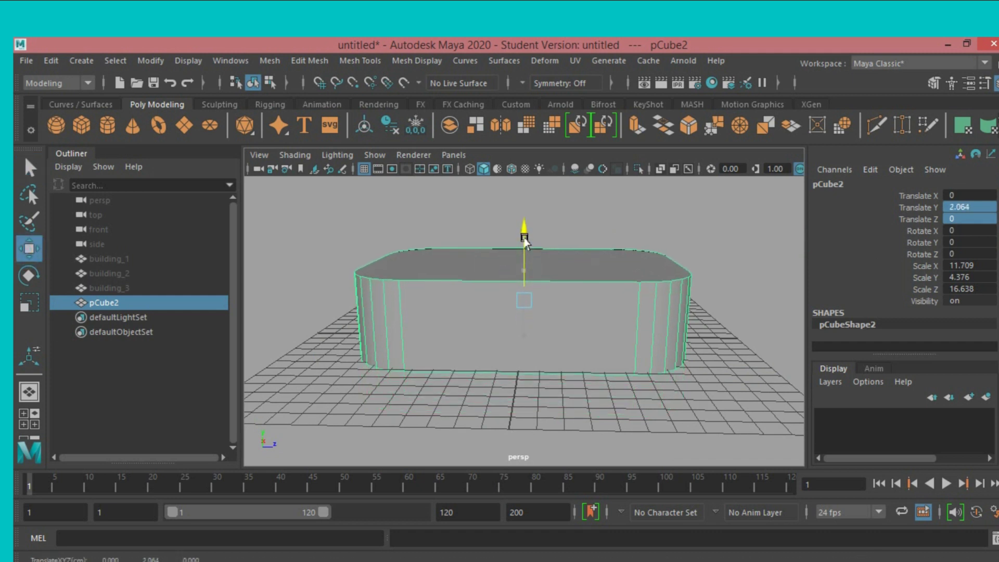
pyautogui.press('f')
pyautogui.click(150, 61)
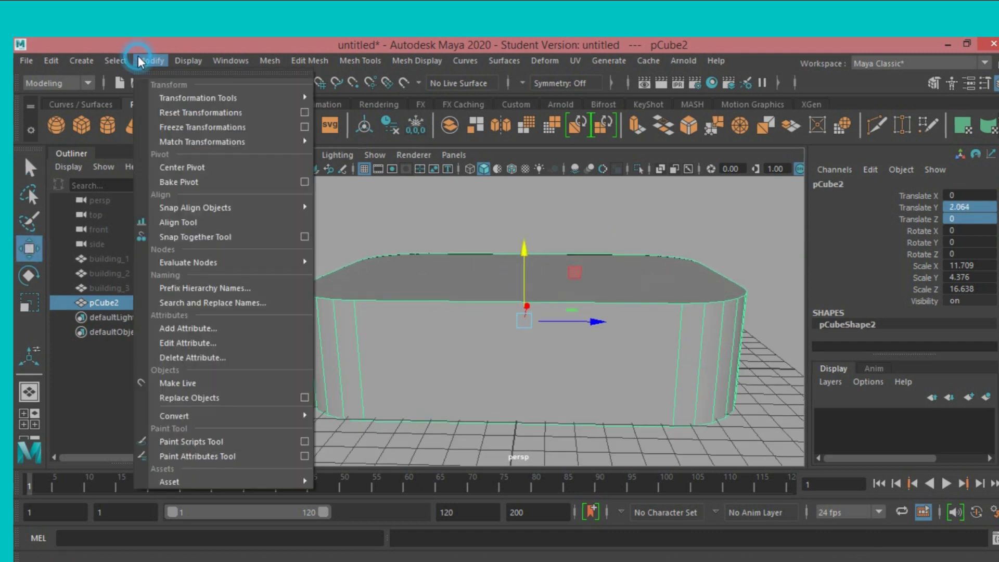
pyautogui.click(189, 128)
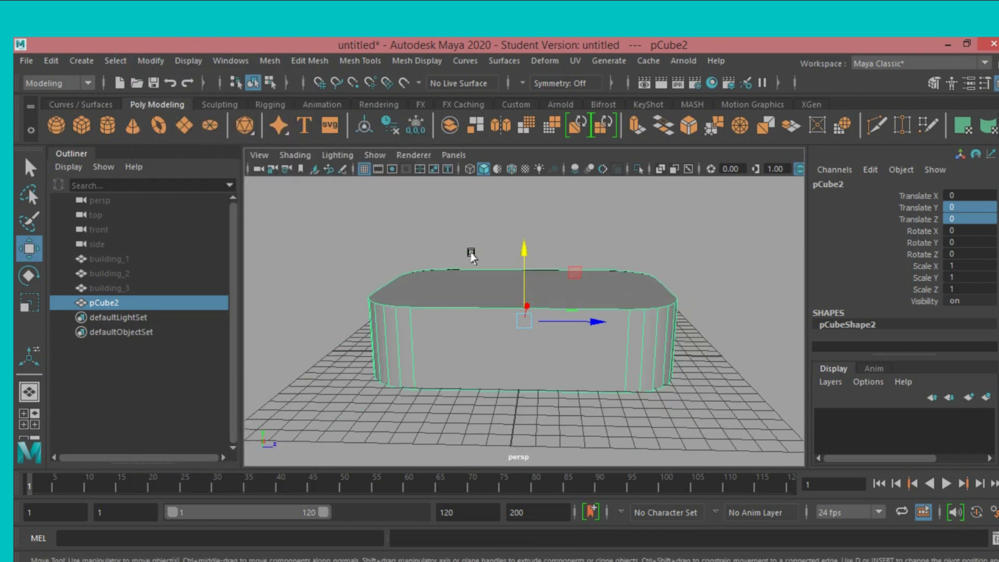
# Open the Insert Edge Loop tool options from Mesh Tools
pyautogui.scroll(-3, 468, 254)
pyautogui.click(378, 65)
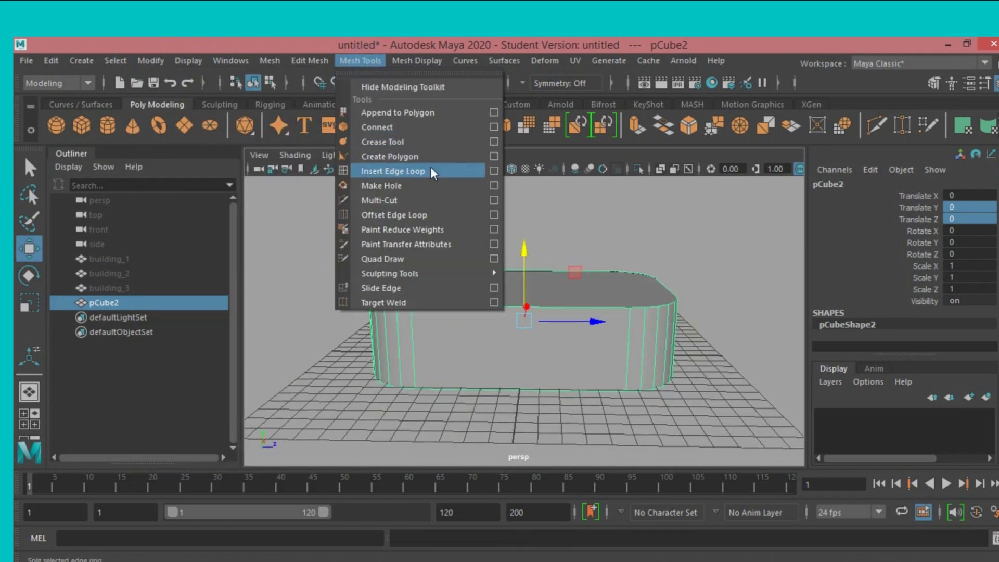
pyautogui.click(491, 169)
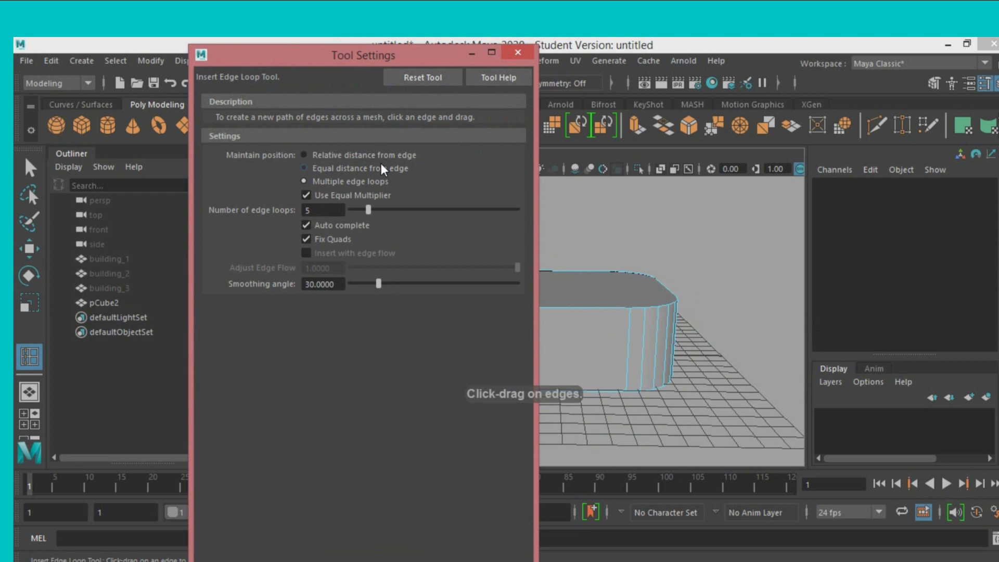
# Reset Insert Edge Loop to multiple loops and cut two horizontal loops around pCube2
pyautogui.click(405, 83)
pyautogui.click(323, 181)
pyautogui.click(507, 55)
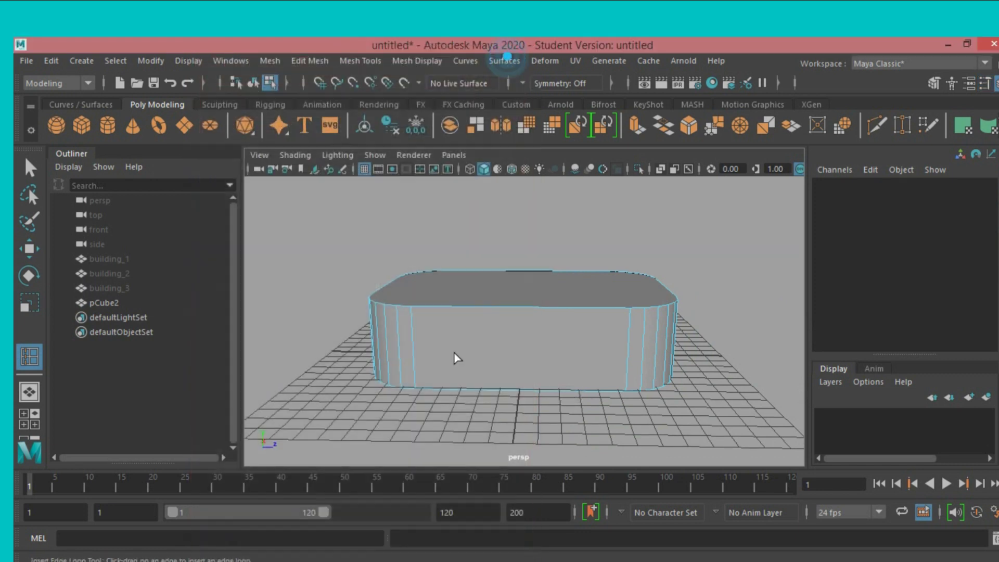
pyautogui.click(413, 345)
pyautogui.moveTo(599, 300)
pyautogui.keyDown('alt'); pyautogui.mouseDown()
pyautogui.moveTo(456, 299)
pyautogui.moveTo(614, 305)
pyautogui.moveTo(596, 297)
pyautogui.mouseUp(); pyautogui.keyUp('alt')
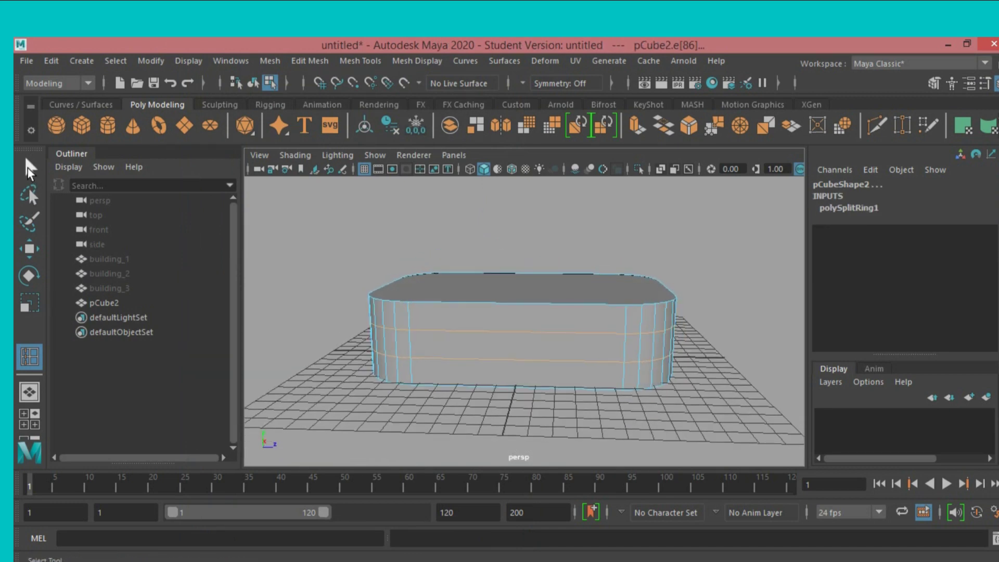
pyautogui.click(30, 169)
pyautogui.keyDown('alt'); pyautogui.moveTo(501, 230); pyautogui.dragTo(499, 235); pyautogui.keyUp('alt')
# Select the band faces on pCube2's first side and front
pyautogui.click(935, 83)
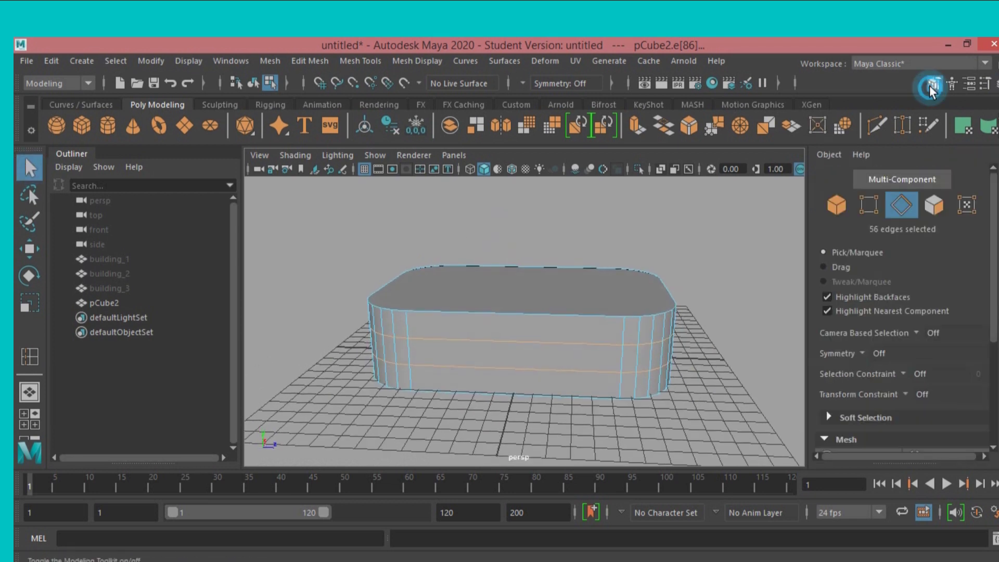
pyautogui.click(592, 327)
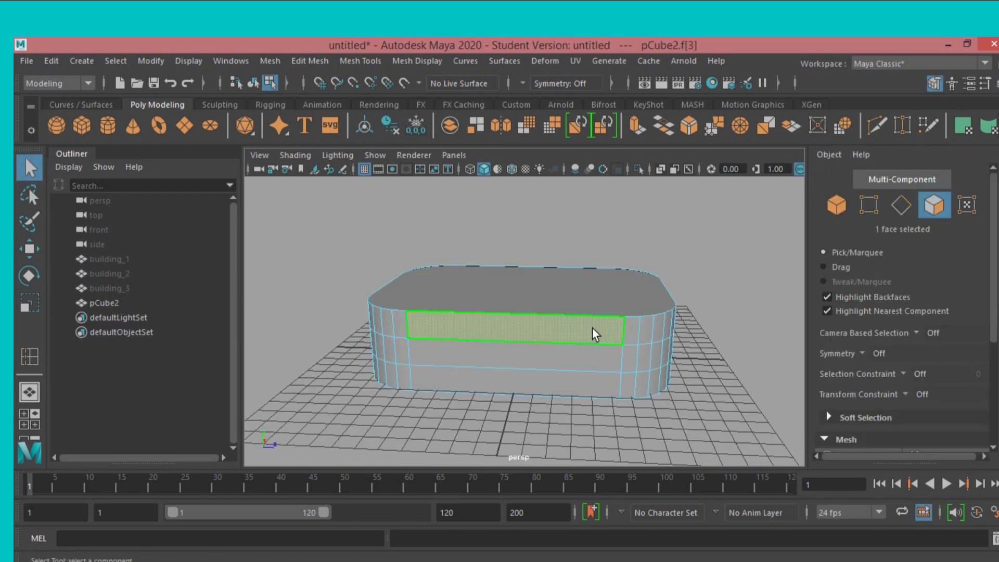
pyautogui.keyDown('shift'); pyautogui.click(582, 346); pyautogui.keyUp('shift')
pyautogui.keyDown('shift'); pyautogui.click(567, 376); pyautogui.keyUp('shift')
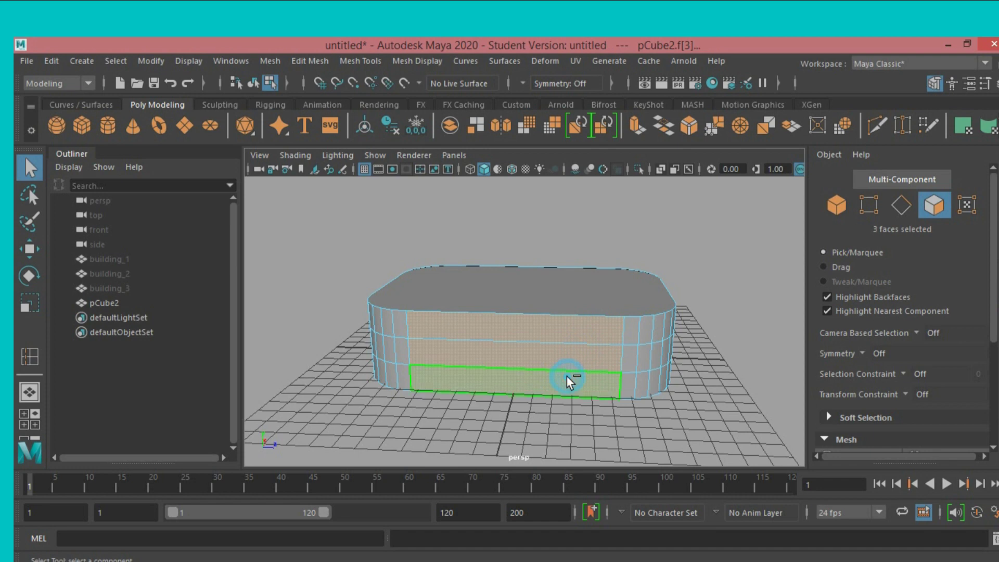
pyautogui.keyDown('alt'); pyautogui.moveTo(710, 407); pyautogui.dragTo(576, 390); pyautogui.keyUp('alt')
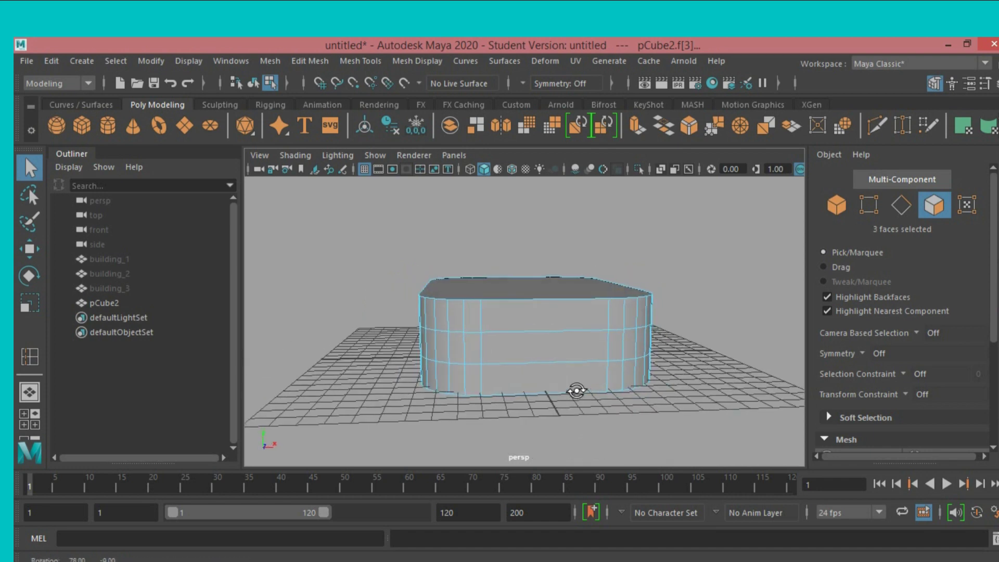
pyautogui.keyDown('shift'); pyautogui.click(553, 323); pyautogui.keyUp('shift')
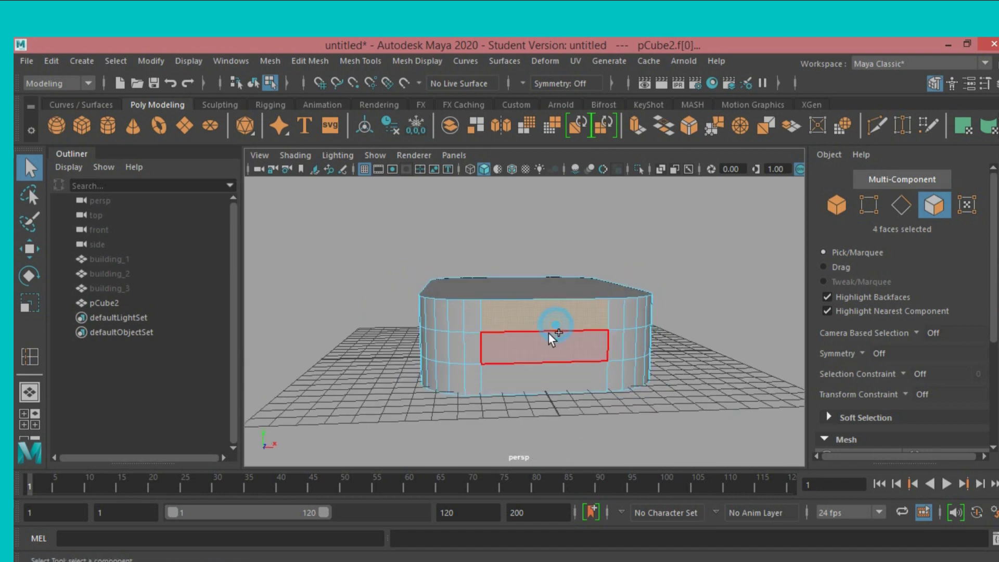
pyautogui.keyDown('shift'); pyautogui.click(546, 372); pyautogui.keyUp('shift')
# Add the band faces on the remaining walls, twelve faces in total
pyautogui.keyDown('alt'); pyautogui.moveTo(723, 394); pyautogui.dragTo(576, 379); pyautogui.keyUp('alt')
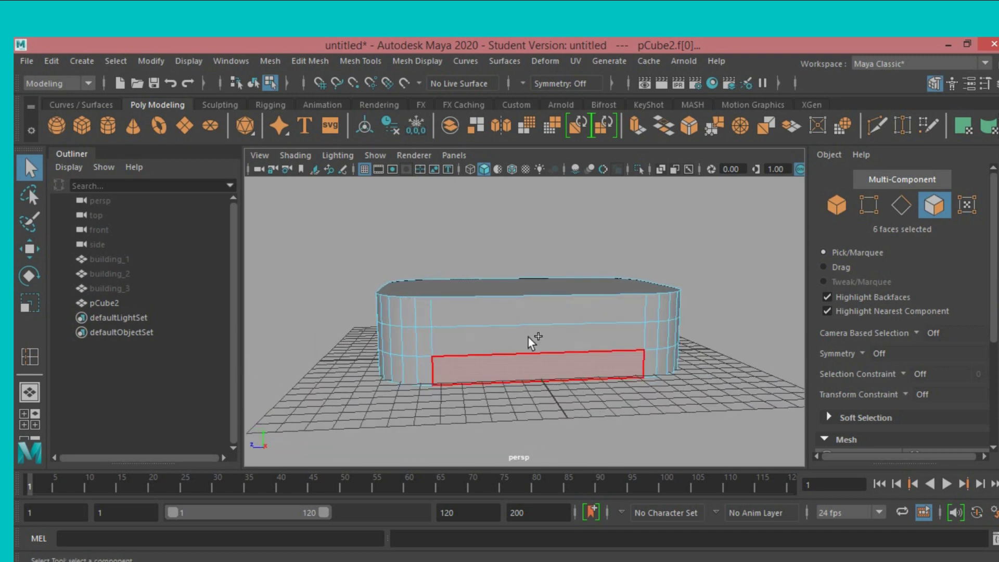
pyautogui.keyDown('shift'); pyautogui.click(524, 310); pyautogui.keyUp('shift')
pyautogui.keyDown('shift'); pyautogui.click(517, 333); pyautogui.keyUp('shift')
pyautogui.keyDown('shift'); pyautogui.click(520, 367); pyautogui.keyUp('shift')
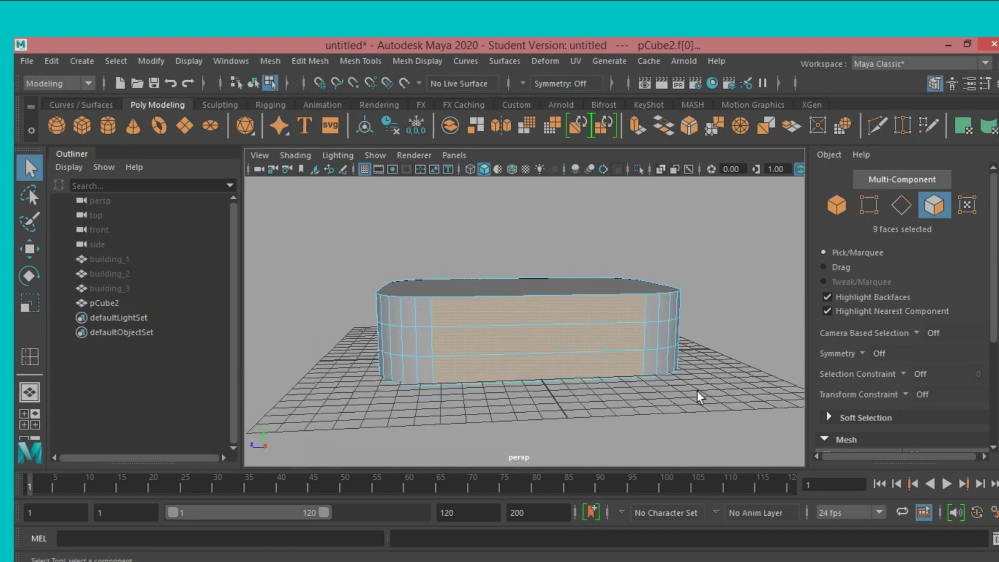
pyautogui.keyDown('alt'); pyautogui.moveTo(728, 392); pyautogui.dragTo(555, 389); pyautogui.keyUp('alt')
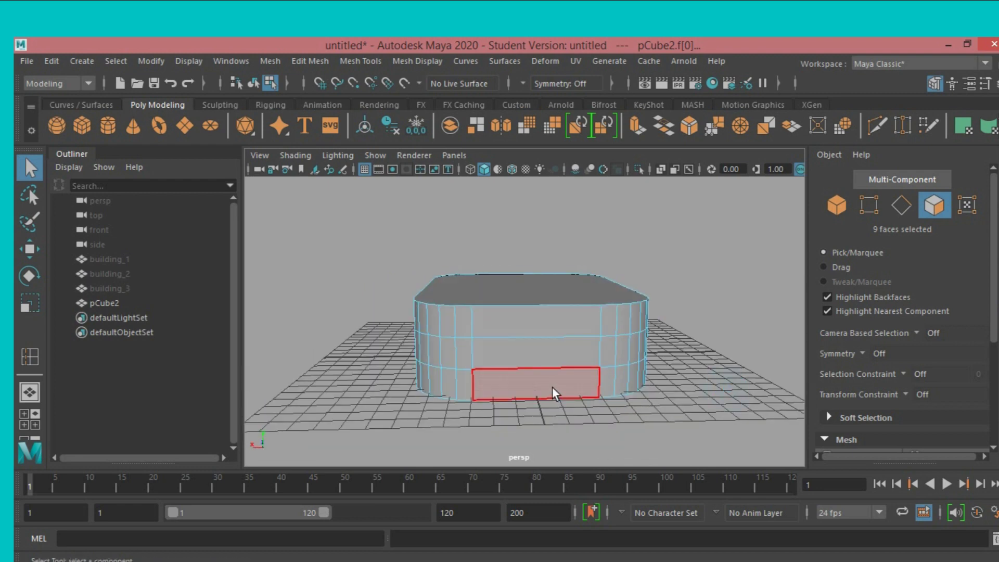
pyautogui.keyDown('shift'); pyautogui.click(538, 323); pyautogui.keyUp('shift')
pyautogui.keyDown('shift'); pyautogui.click(536, 351); pyautogui.keyUp('shift')
pyautogui.keyDown('shift'); pyautogui.click(536, 382); pyautogui.keyUp('shift')
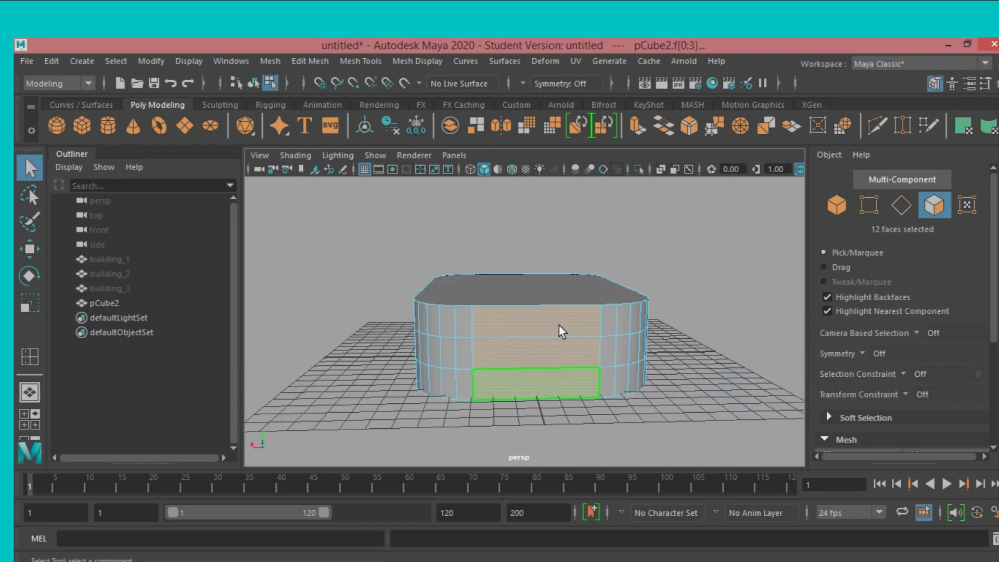
# Extrude the faces separately with Keep Faces Together off and offset 0.3
pyautogui.click(637, 130)
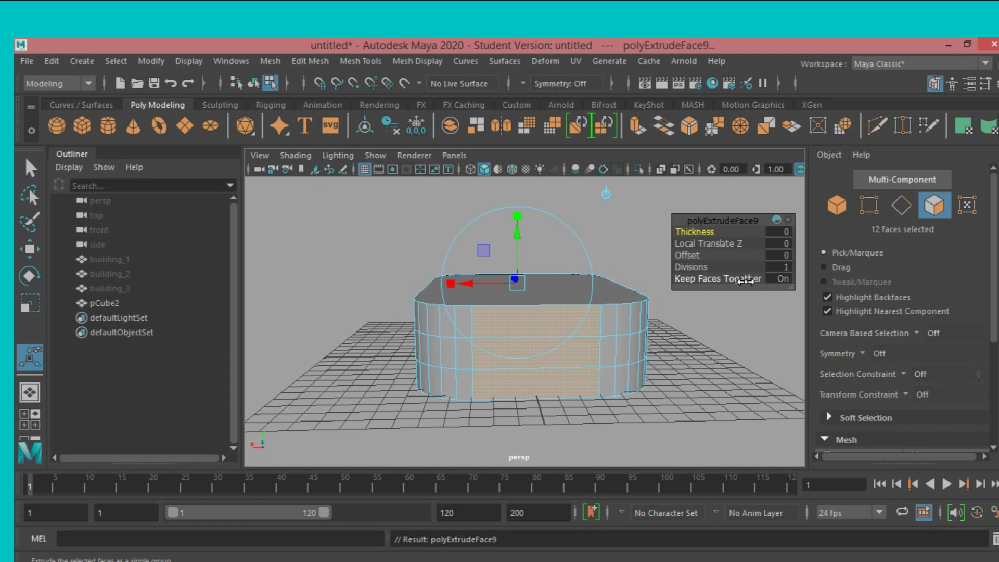
pyautogui.click(778, 281)
pyautogui.moveTo(699, 255); pyautogui.dragTo(699, 255)
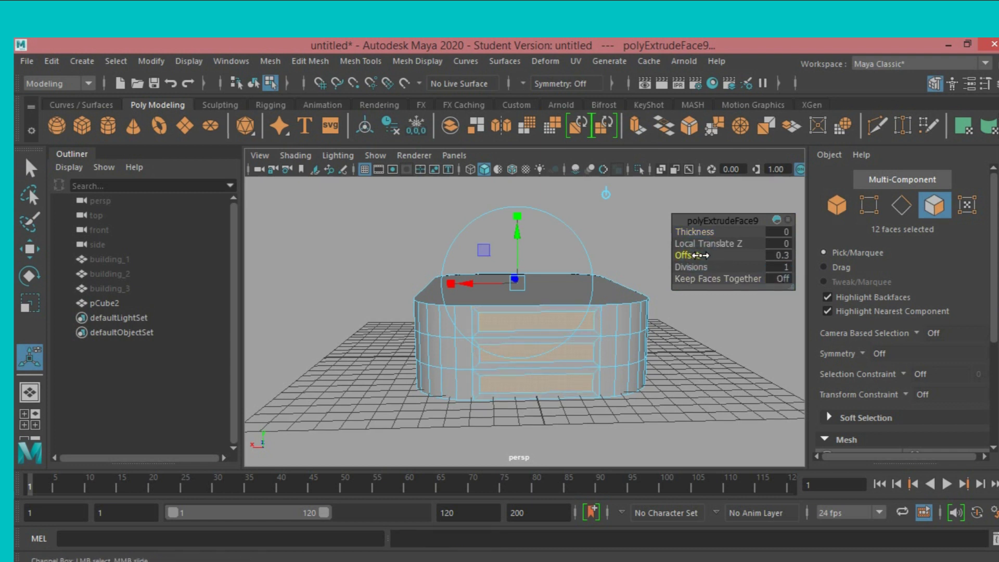
# Extrude the inset faces again and recess them inward by -1.109
pyautogui.click(636, 126)
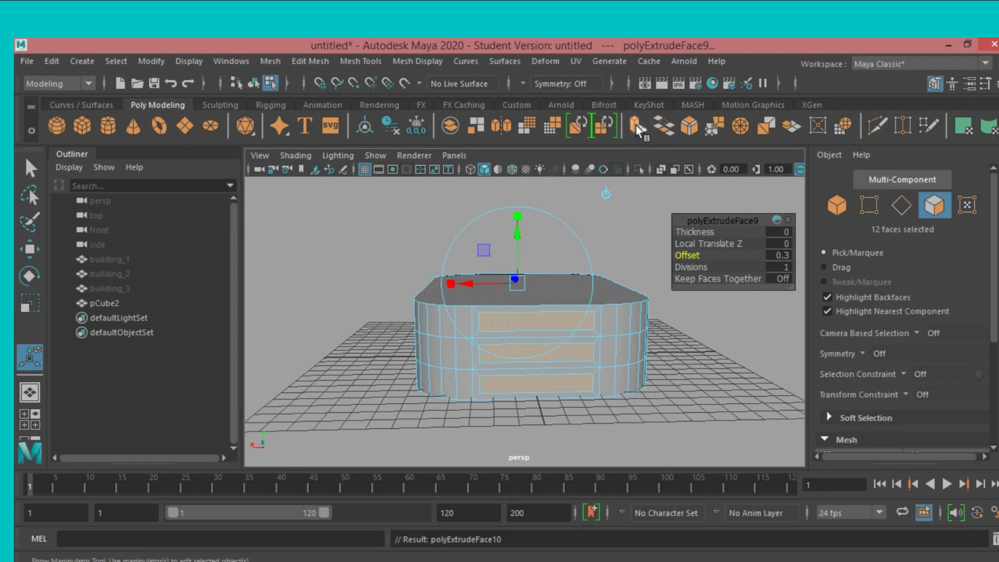
pyautogui.keyDown('alt'); pyautogui.moveTo(471, 443); pyautogui.dragTo(645, 445); pyautogui.keyUp('alt')
pyautogui.moveTo(339, 297); pyautogui.dragTo(352, 311)
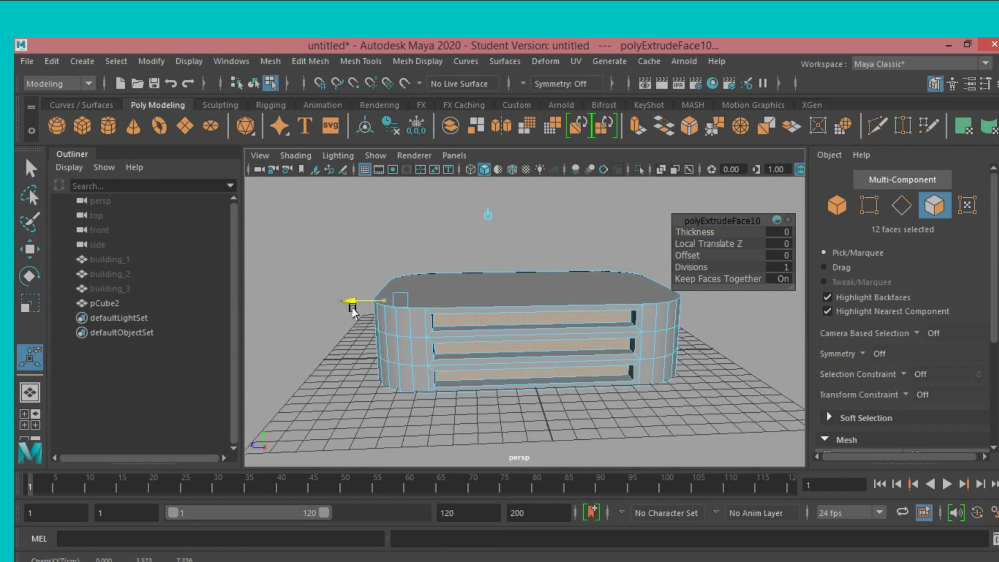
pyautogui.click(30, 167)
pyautogui.moveTo(703, 257)
pyautogui.keyDown('alt'); pyautogui.mouseDown()
pyautogui.moveTo(682, 261)
pyautogui.moveTo(725, 250)
pyautogui.moveTo(715, 266)
pyautogui.moveTo(696, 267)
pyautogui.moveTo(709, 250)
pyautogui.moveTo(682, 263)
pyautogui.moveTo(597, 270)
pyautogui.moveTo(704, 274)
pyautogui.mouseUp(); pyautogui.keyUp('alt')
pyautogui.press('F8')
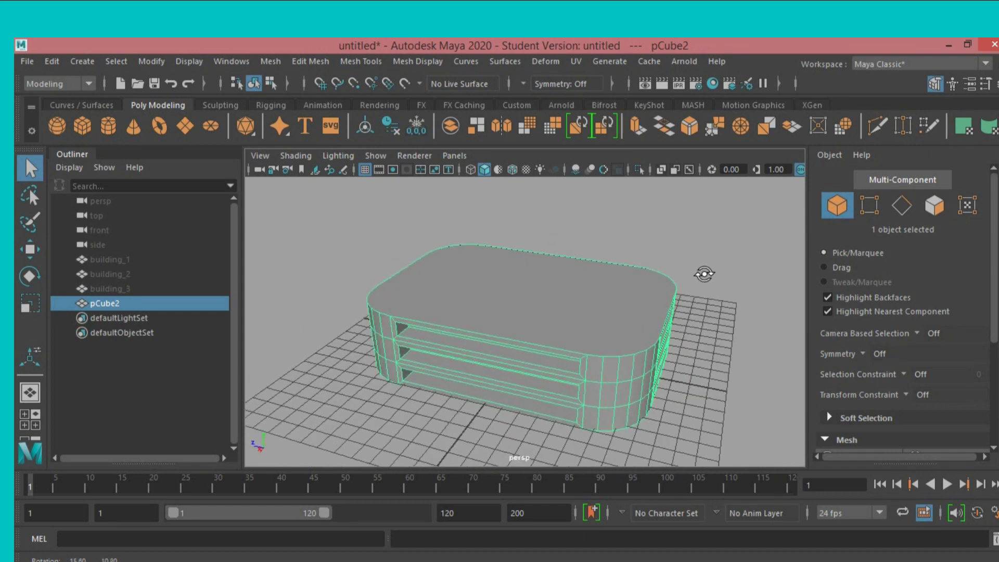
# Rename pCube2 to building_4 in the Outliner and hide it
pyautogui.doubleClick(136, 306)
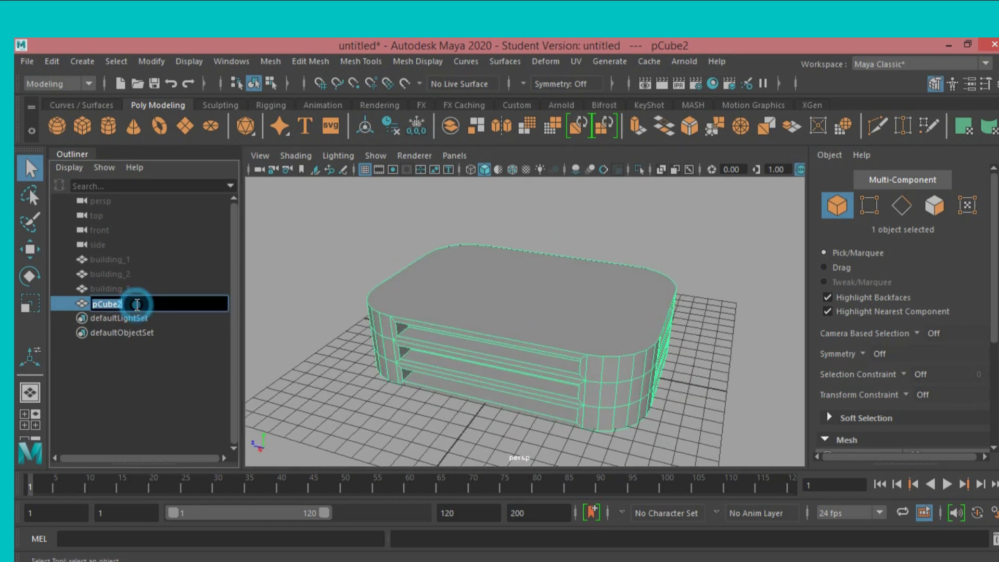
pyautogui.write('building 4')
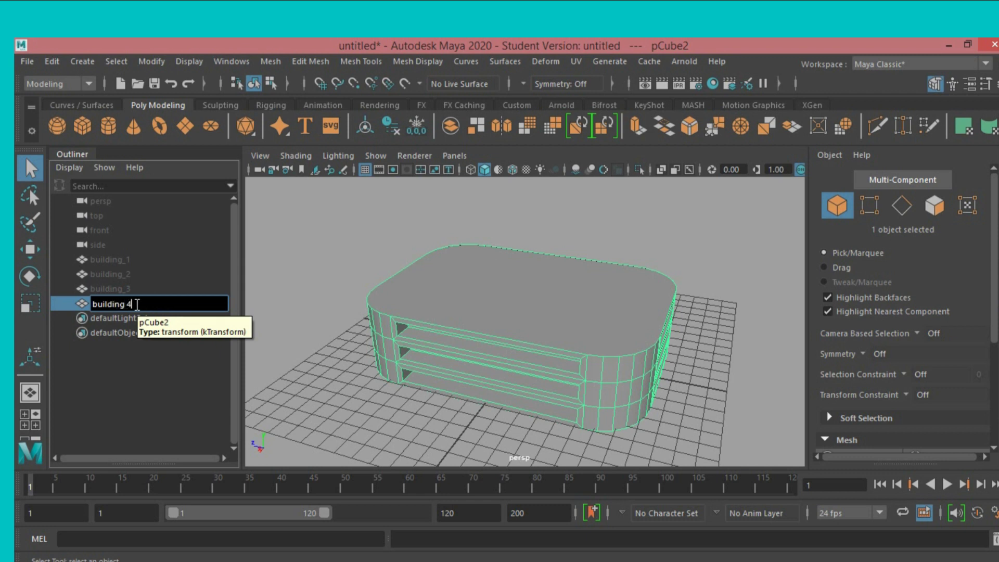
pyautogui.press('Return')
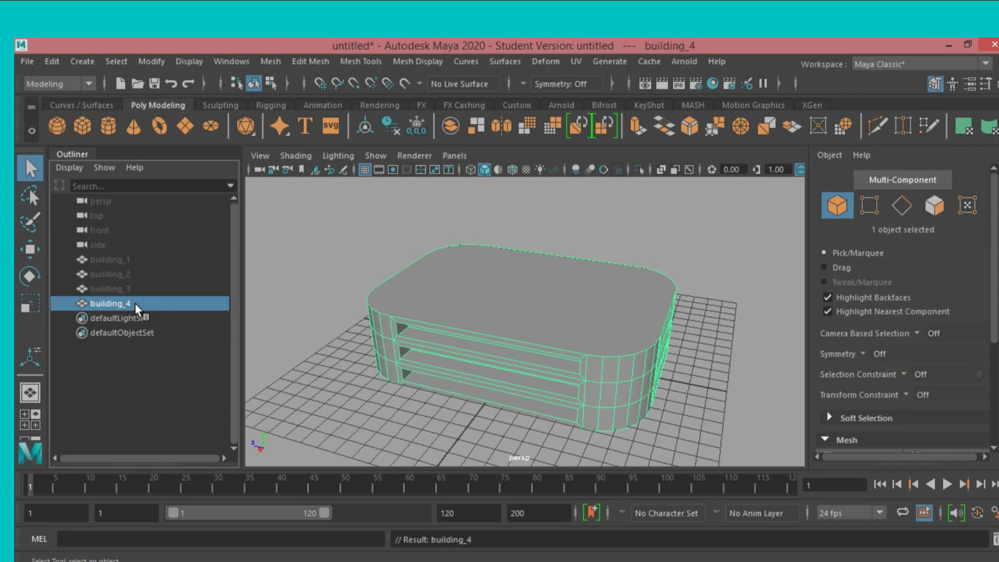
pyautogui.click(567, 350)
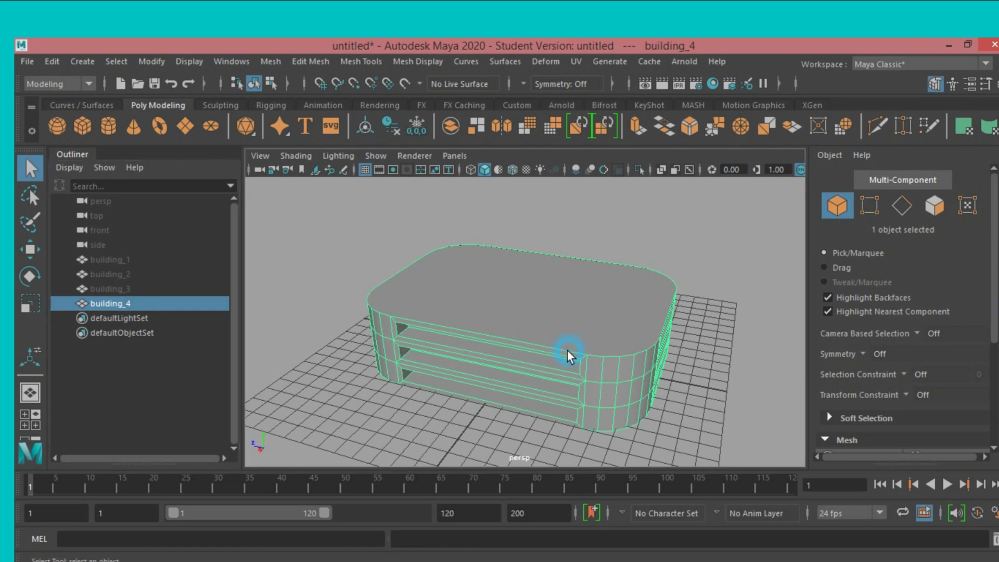
pyautogui.hotkey('ctrl', 'h')
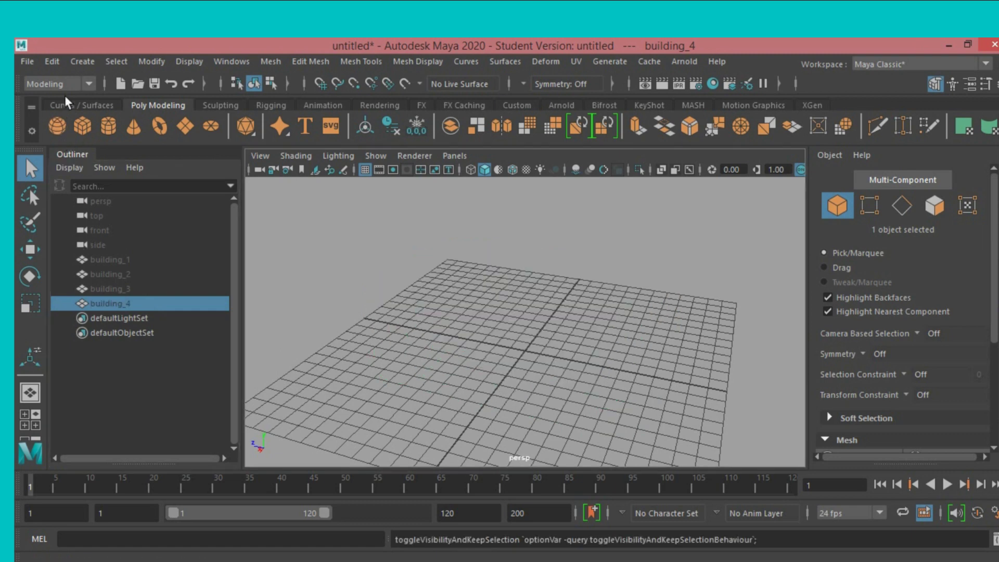
# Create a polygon cylinder, pCylinder1, at the grid centre
pyautogui.click(104, 125)
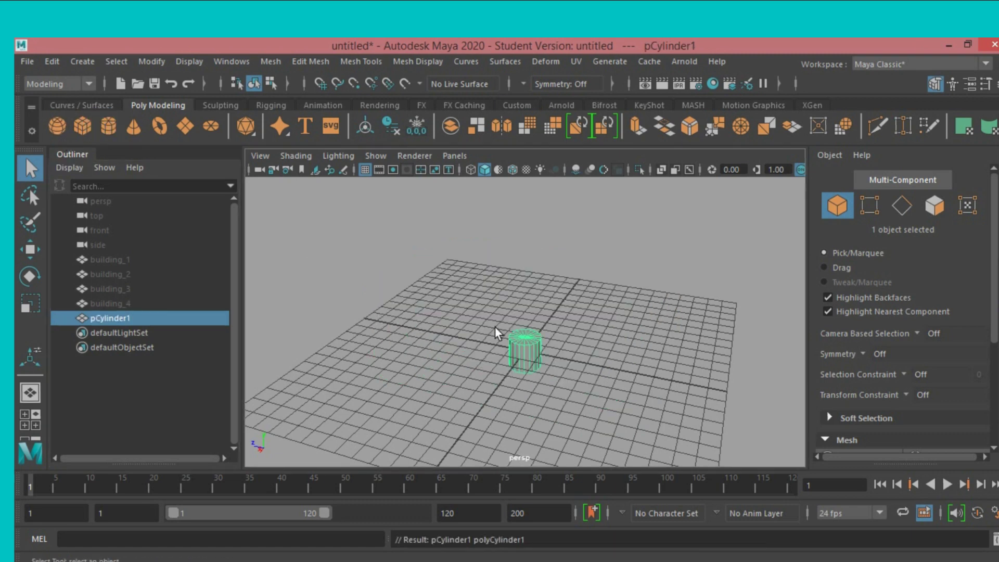
pyautogui.keyDown('alt'); pyautogui.moveTo(495, 326); pyautogui.dragTo(553, 306); pyautogui.keyUp('alt')
pyautogui.keyDown('alt'); pyautogui.moveTo(544, 328); pyautogui.dragTo(534, 306, button='middle'); pyautogui.keyUp('alt')
pyautogui.moveTo(534, 306)
pyautogui.keyDown('alt'); pyautogui.mouseDown()
pyautogui.moveTo(502, 315)
pyautogui.moveTo(516, 323)
pyautogui.mouseUp(); pyautogui.keyUp('alt')
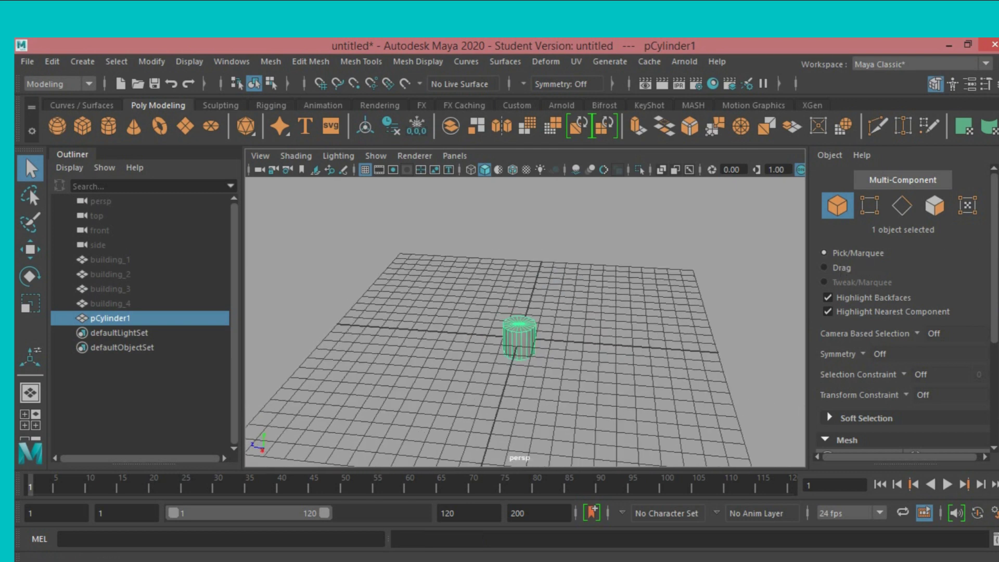
# Set pCylinder1's Subdivisions Caps to 0 and Subdivisions Axis to 12
pyautogui.hotkey('ctrl', 'a')
pyautogui.click(859, 341)
pyautogui.scroll(-2, 854, 339)
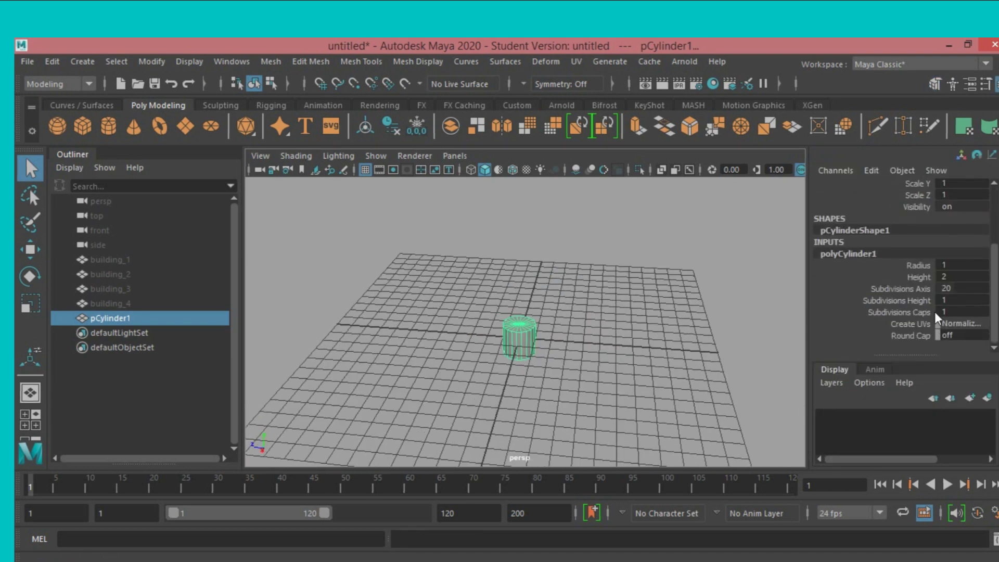
pyautogui.doubleClick(950, 313)
pyautogui.press('Return')
pyautogui.doubleClick(943, 289)
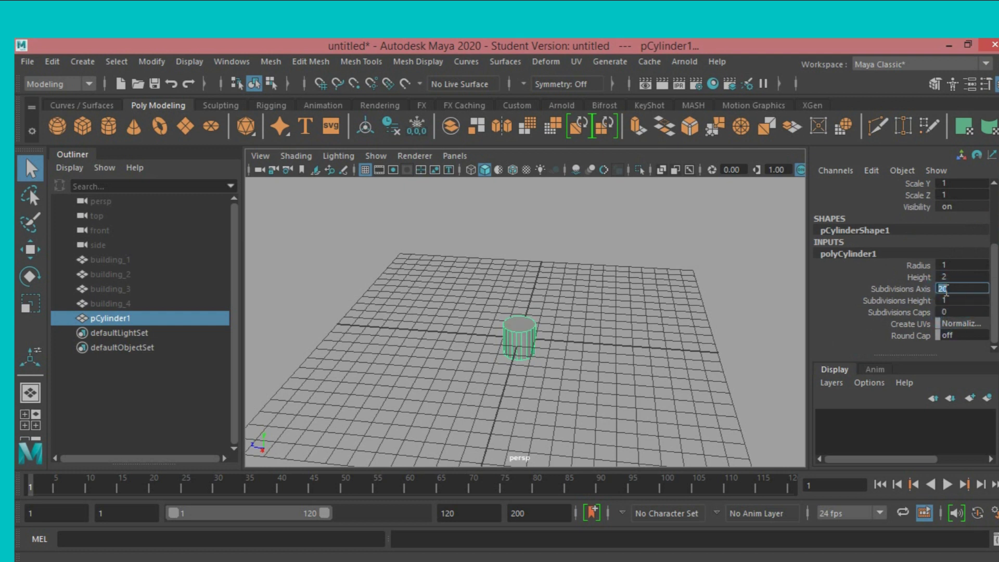
pyautogui.write('12')
pyautogui.press('Return')
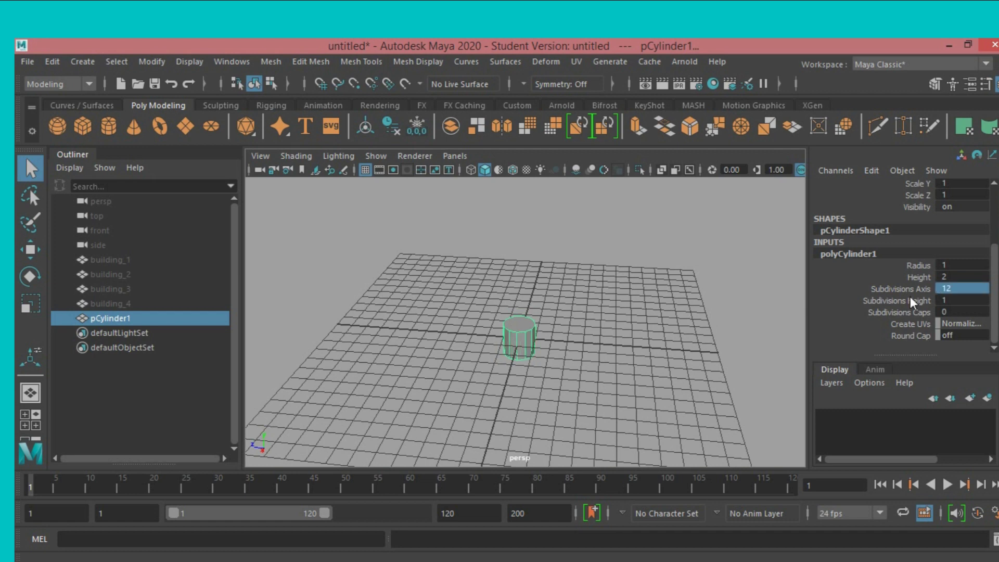
pyautogui.keyDown('alt'); pyautogui.moveTo(611, 359); pyautogui.dragTo(618, 323); pyautogui.keyUp('alt')
pyautogui.click(38, 306)
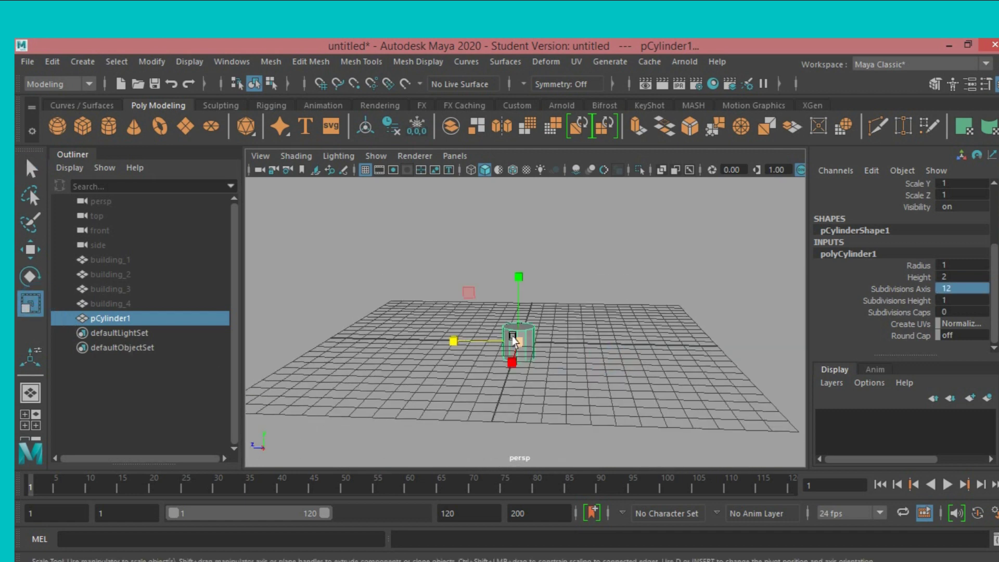
# Scale the cylinder wide and flat, raise it, and dismiss the student-version warning
pyautogui.moveTo(519, 342); pyautogui.dragTo(628, 348)
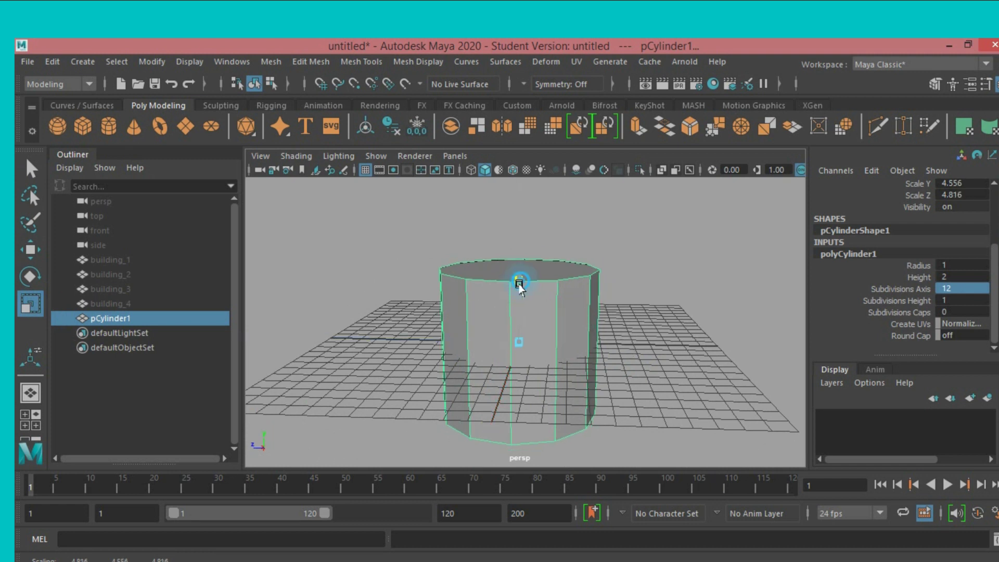
pyautogui.moveTo(518, 272); pyautogui.dragTo(518, 318)
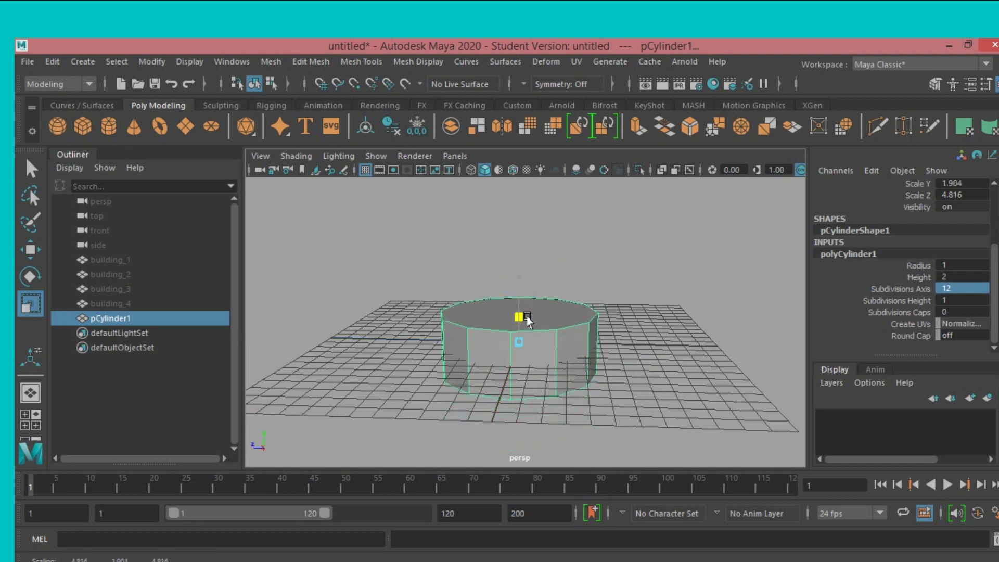
pyautogui.click(26, 254)
pyautogui.moveTo(519, 283); pyautogui.dragTo(525, 253)
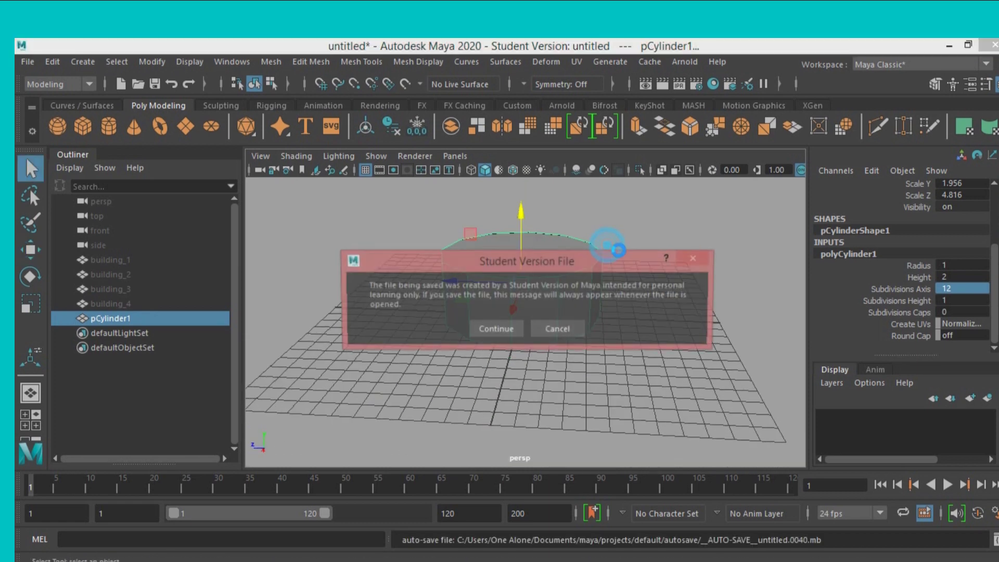
pyautogui.click(492, 328)
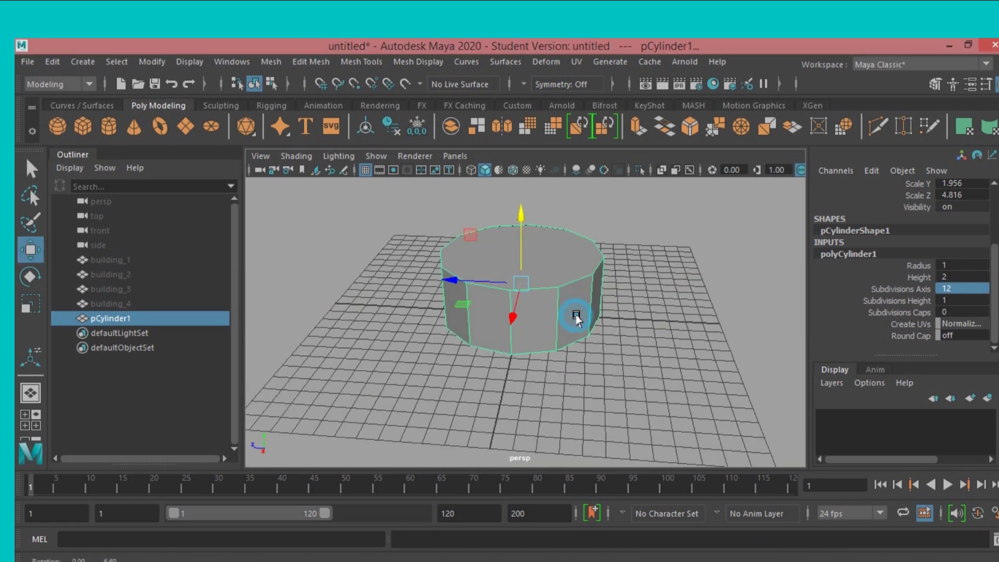
pyautogui.keyDown('alt'); pyautogui.moveTo(576, 317); pyautogui.dragTo(572, 315); pyautogui.keyUp('alt')
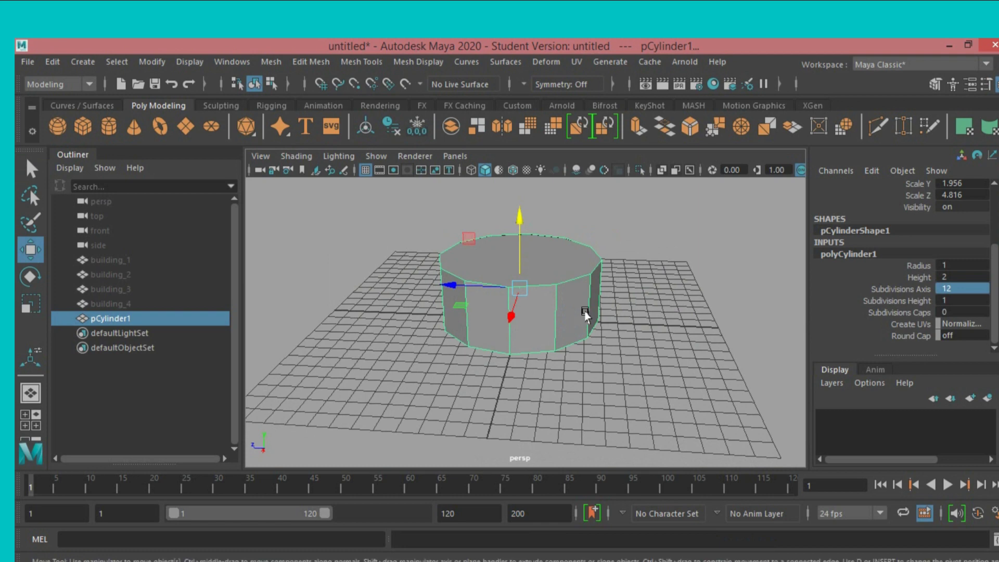
pyautogui.moveTo(348, 262)
pyautogui.keyDown('alt'); pyautogui.mouseDown()
pyautogui.moveTo(364, 269)
pyautogui.moveTo(356, 277)
pyautogui.moveTo(353, 261)
pyautogui.mouseUp(); pyautogui.keyUp('alt')
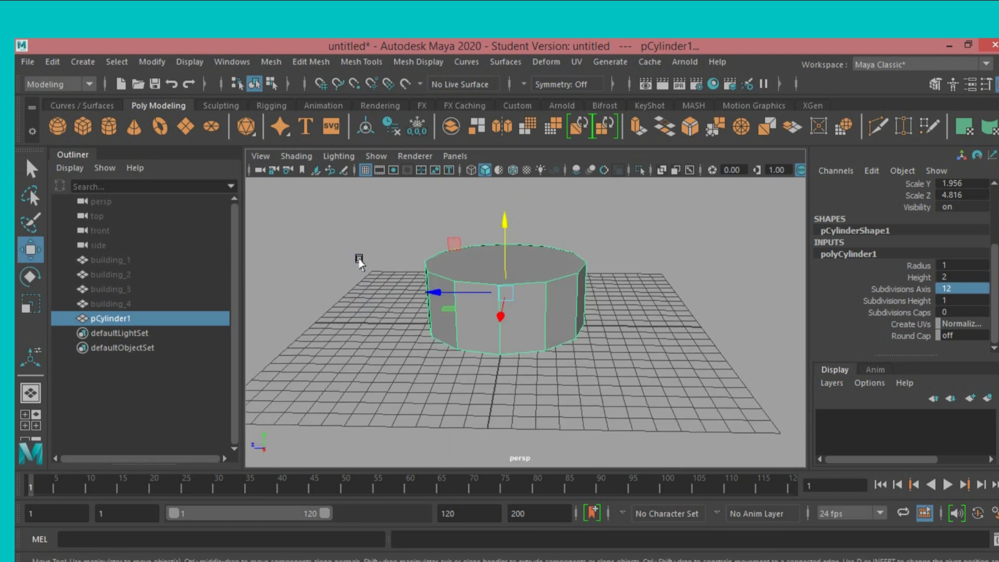
# Widen and shorten the cylinder further, then nudge it to rest on the grid
pyautogui.press('r')
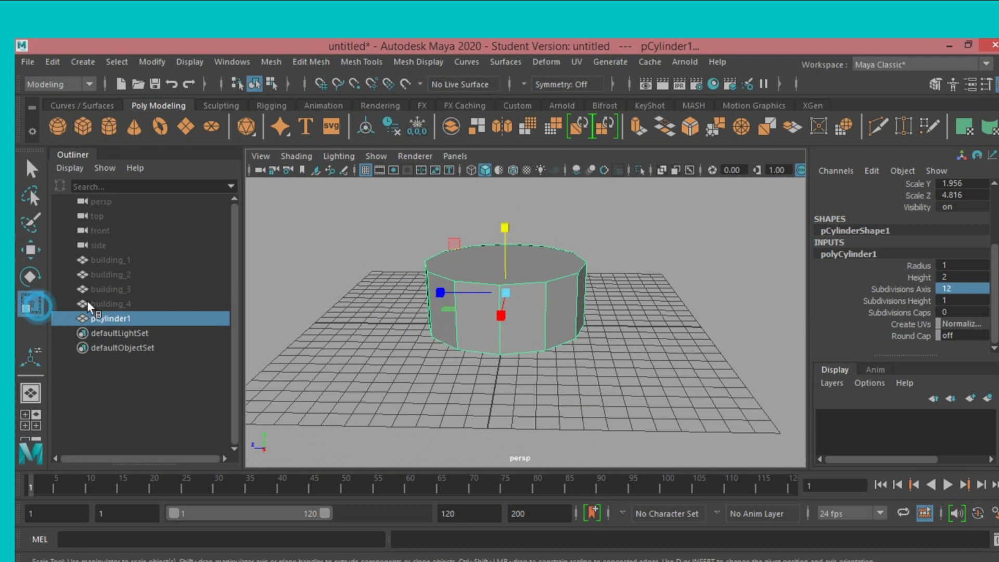
pyautogui.moveTo(509, 291)
pyautogui.mouseDown()
pyautogui.moveTo(581, 301)
pyautogui.moveTo(515, 307)
pyautogui.moveTo(503, 266)
pyautogui.moveTo(515, 250)
pyautogui.mouseUp()
pyautogui.scroll(-3, 581, 301)
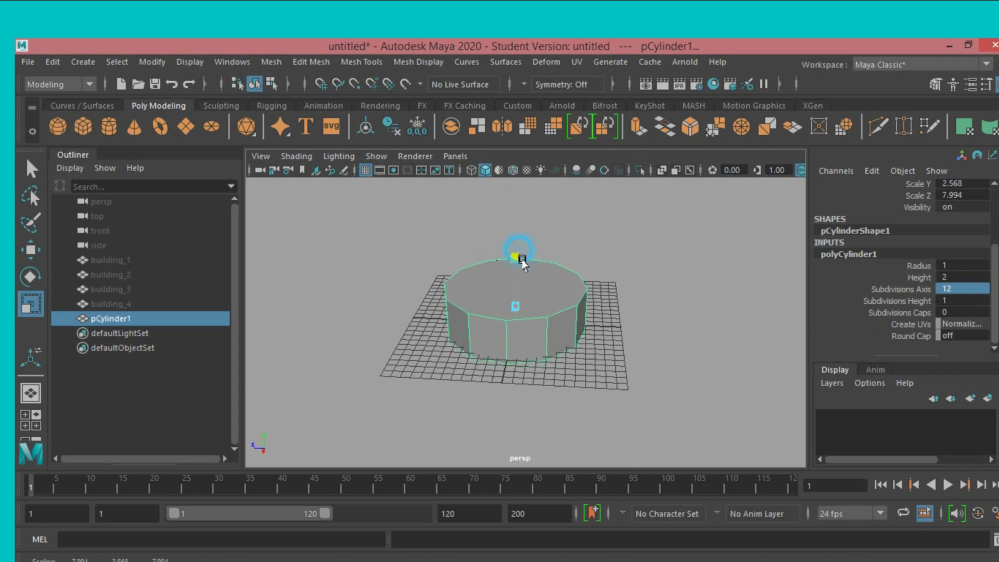
pyautogui.keyDown('alt'); pyautogui.moveTo(589, 293); pyautogui.dragTo(563, 287); pyautogui.keyUp('alt')
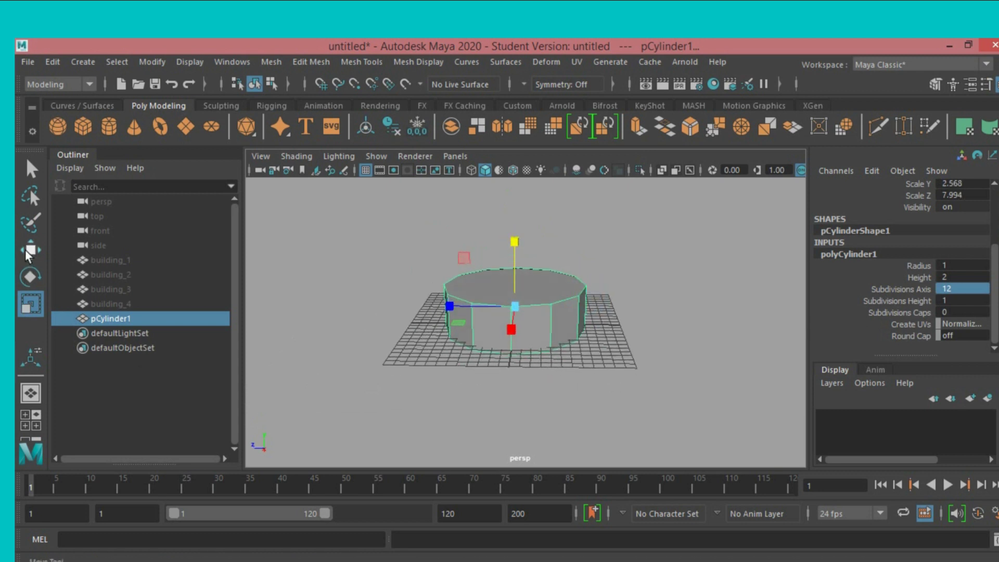
pyautogui.press('w')
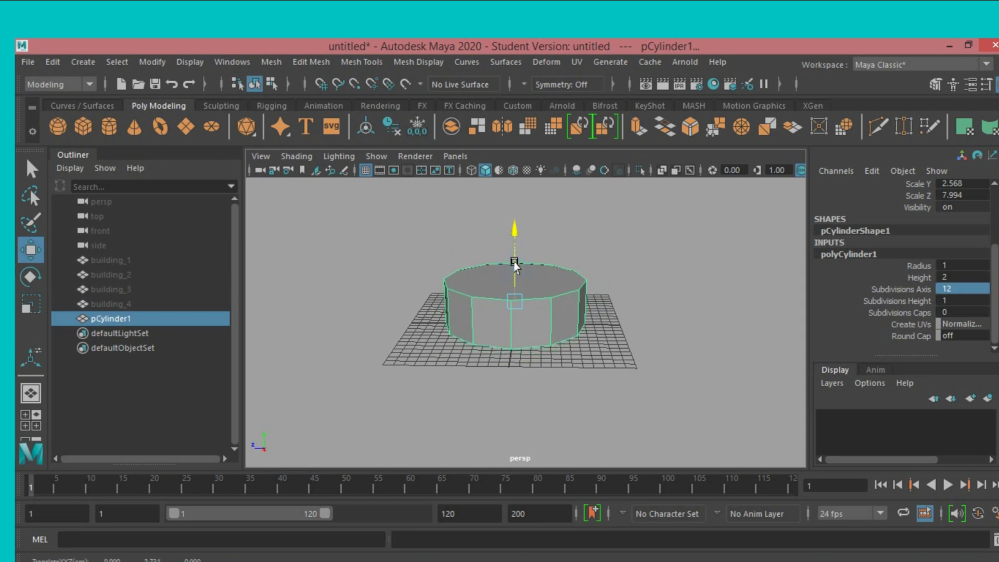
pyautogui.press('d')
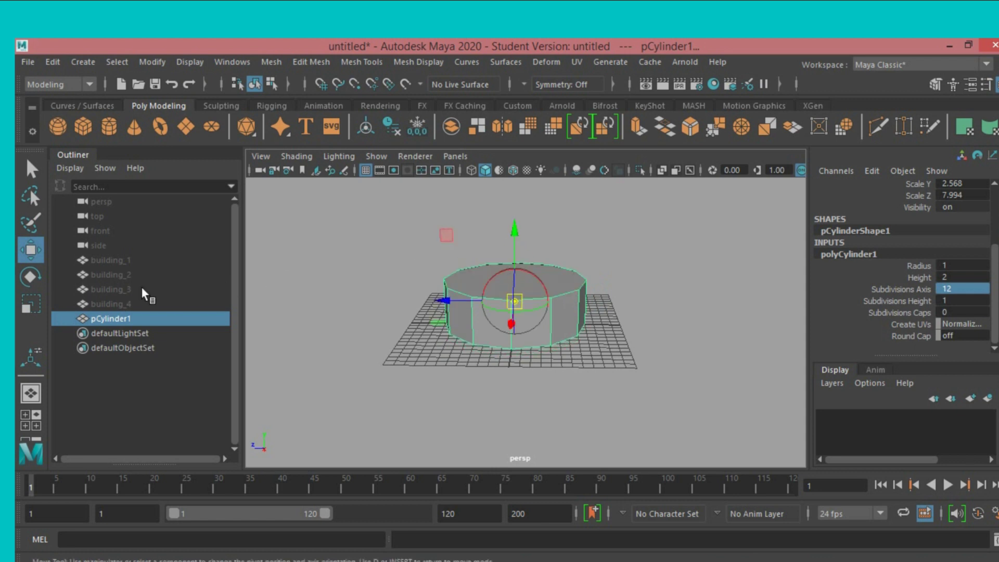
pyautogui.press('d')
pyautogui.moveTo(513, 239); pyautogui.dragTo(513, 235)
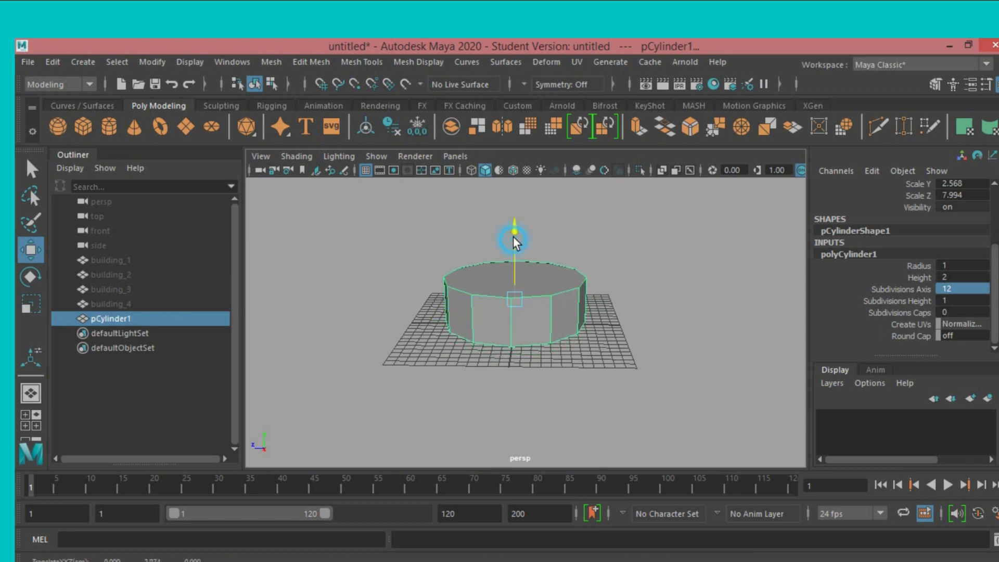
pyautogui.click(146, 61)
# Freeze the cylinder's transformations and switch to a single maximized side view
pyautogui.click(232, 127)
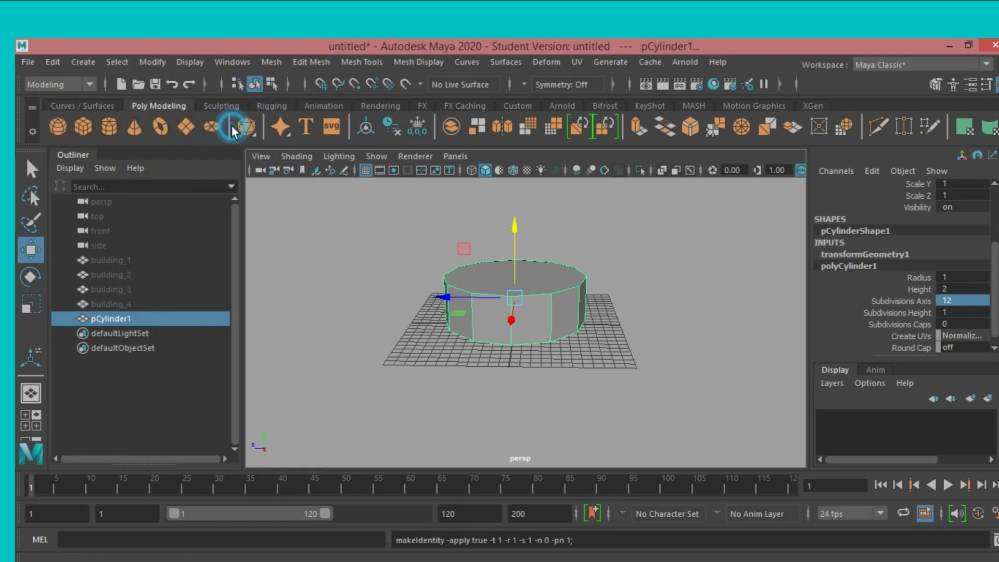
pyautogui.scroll(3, 411, 274)
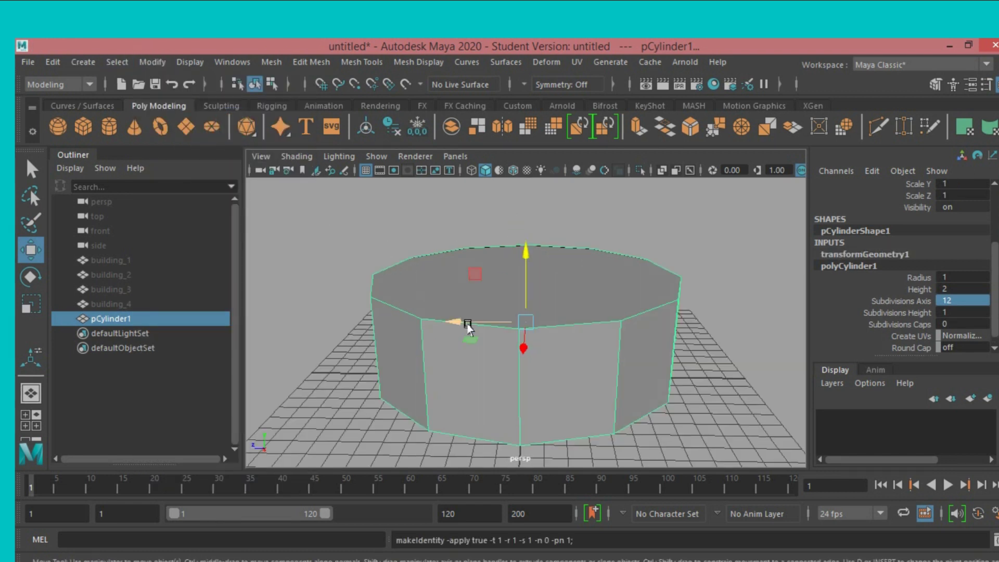
pyautogui.moveTo(468, 325)
pyautogui.keyDown('alt'); pyautogui.mouseDown()
pyautogui.moveTo(446, 296)
pyautogui.moveTo(454, 307)
pyautogui.mouseUp(); pyautogui.keyUp('alt')
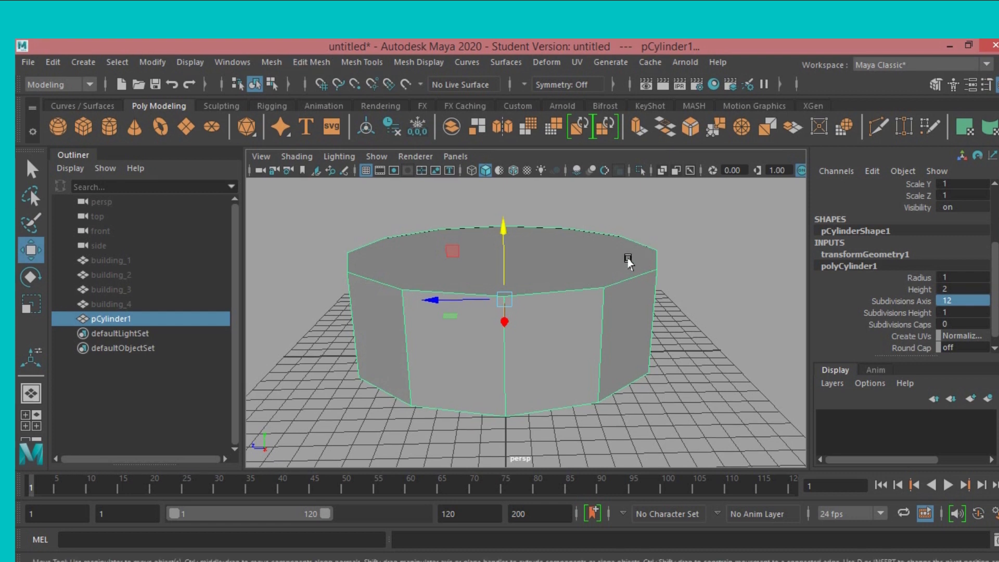
pyautogui.press('space')
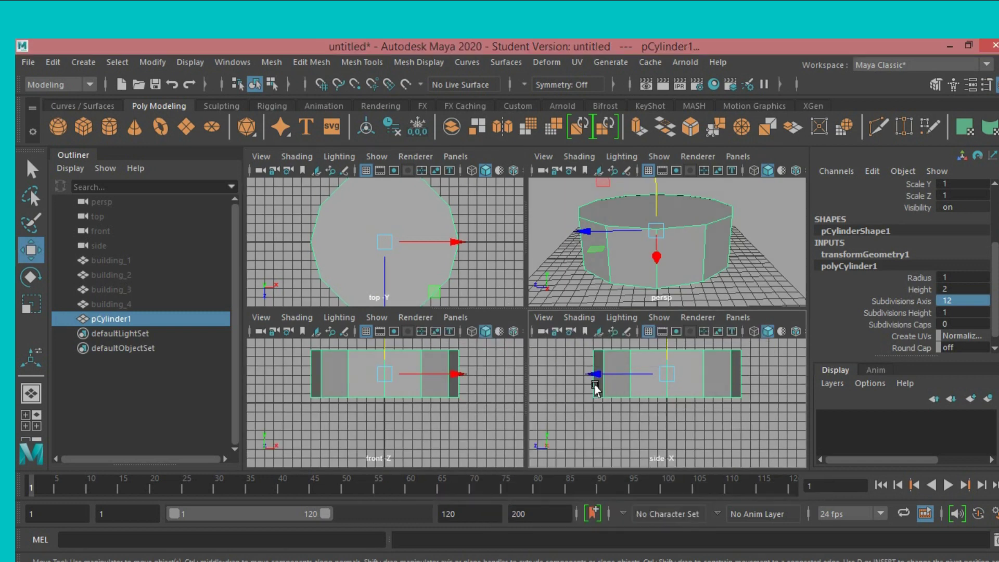
pyautogui.press('space')
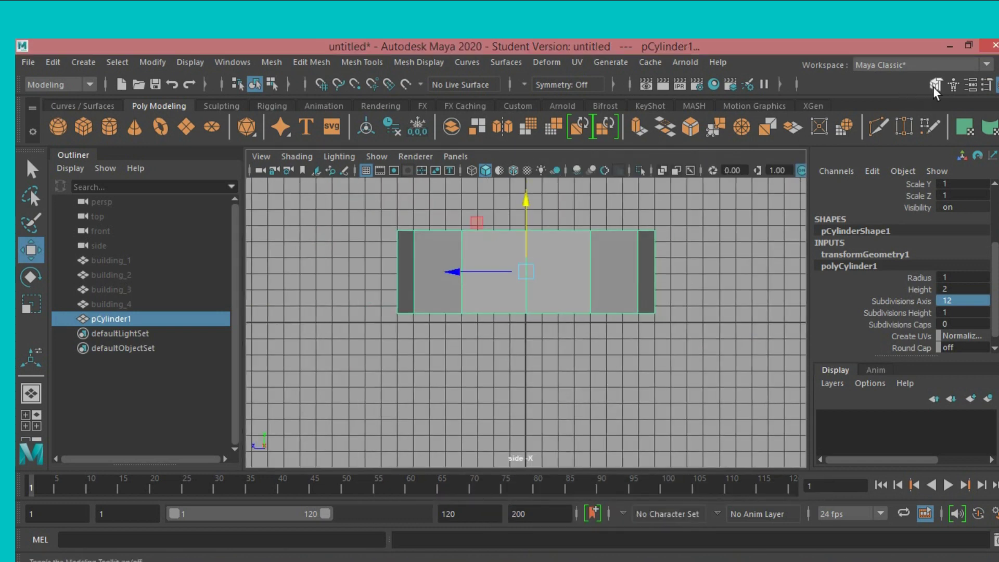
# Select the cylinder's twelve vertical side edges and apply a bevel
pyautogui.click(935, 86)
pyautogui.click(900, 200)
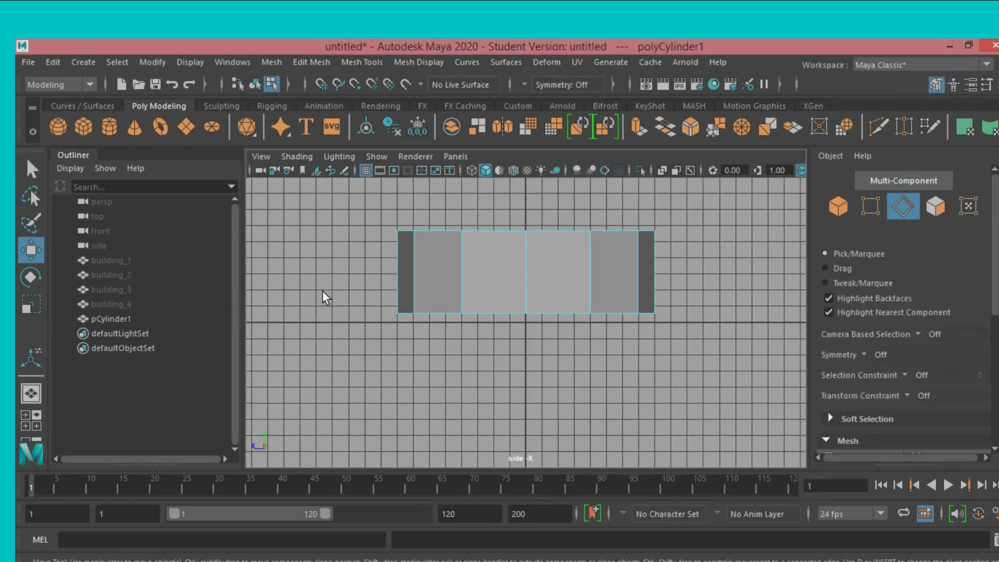
pyautogui.moveTo(329, 271); pyautogui.dragTo(714, 270)
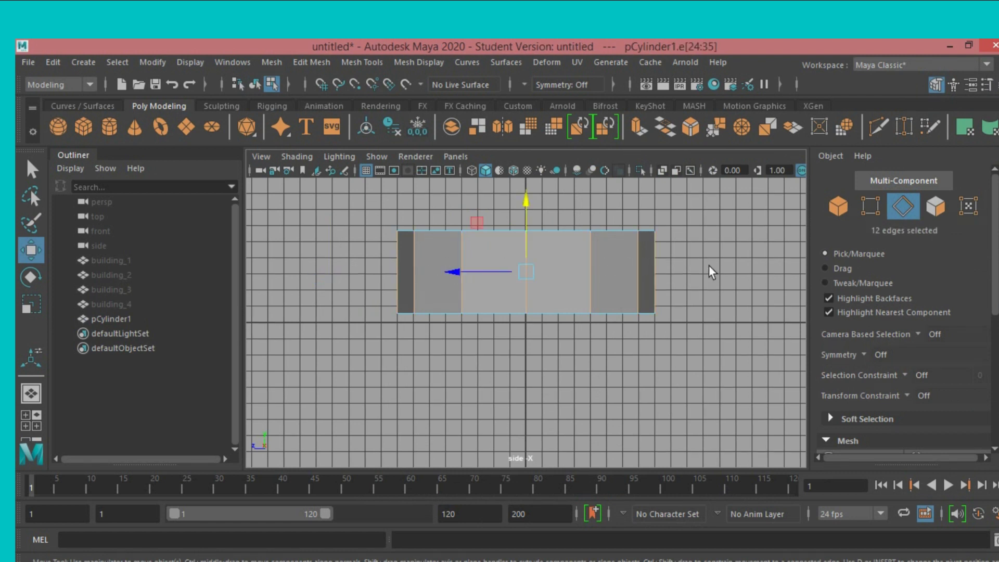
pyautogui.scroll(-3, 870, 285)
pyautogui.click(939, 391)
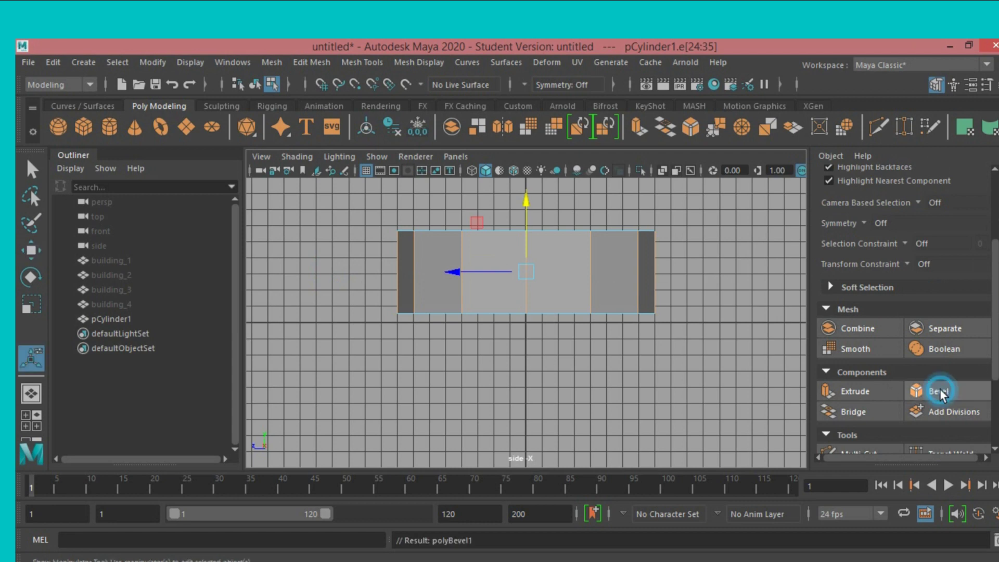
# Maximize the perspective view and try a bevel Fraction of 0.1 with more segments
pyautogui.press('space')
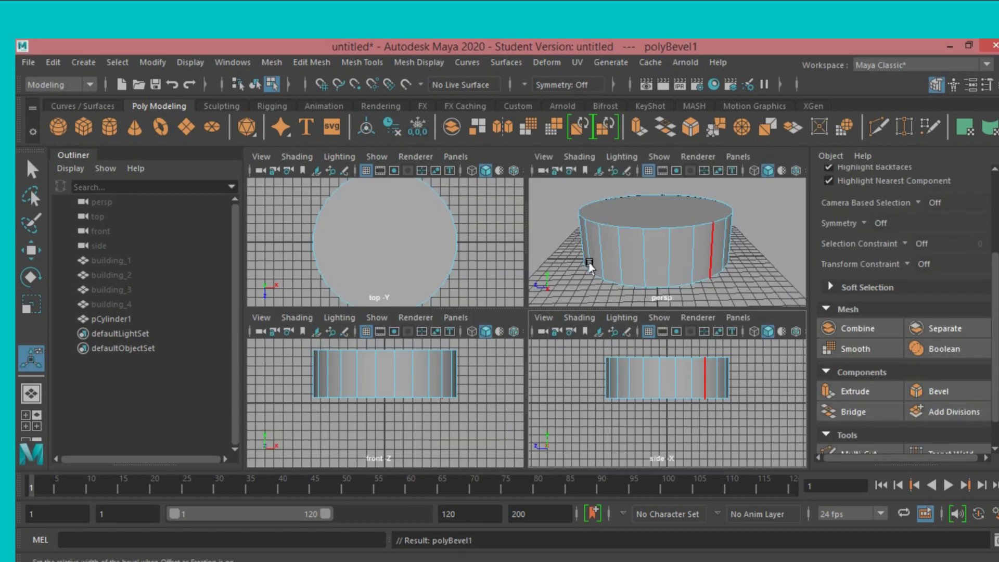
pyautogui.press('space')
pyautogui.keyDown('alt'); pyautogui.moveTo(680, 394); pyautogui.dragTo(687, 386); pyautogui.keyUp('alt')
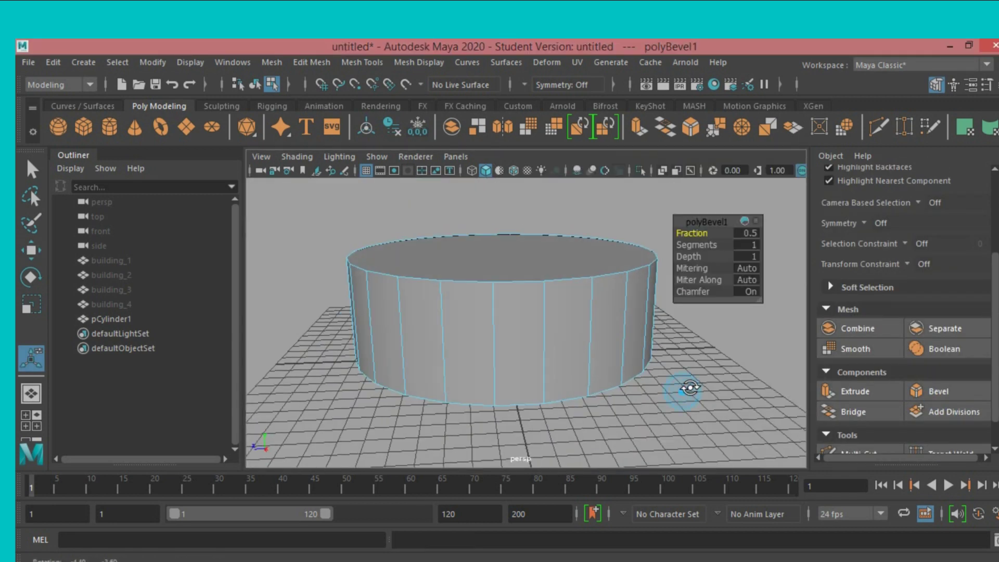
pyautogui.moveTo(682, 235); pyautogui.dragTo(685, 242)
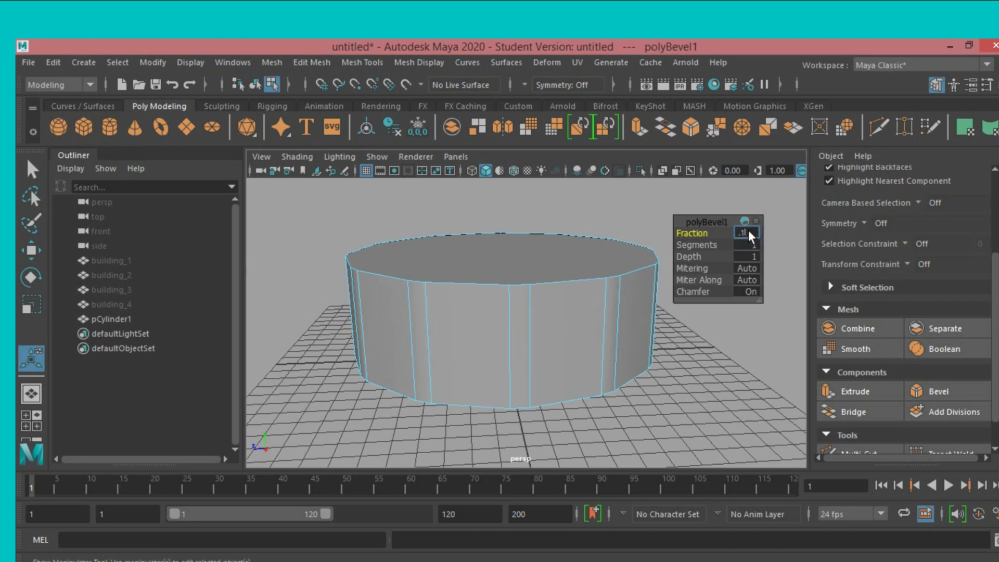
pyautogui.press('Return')
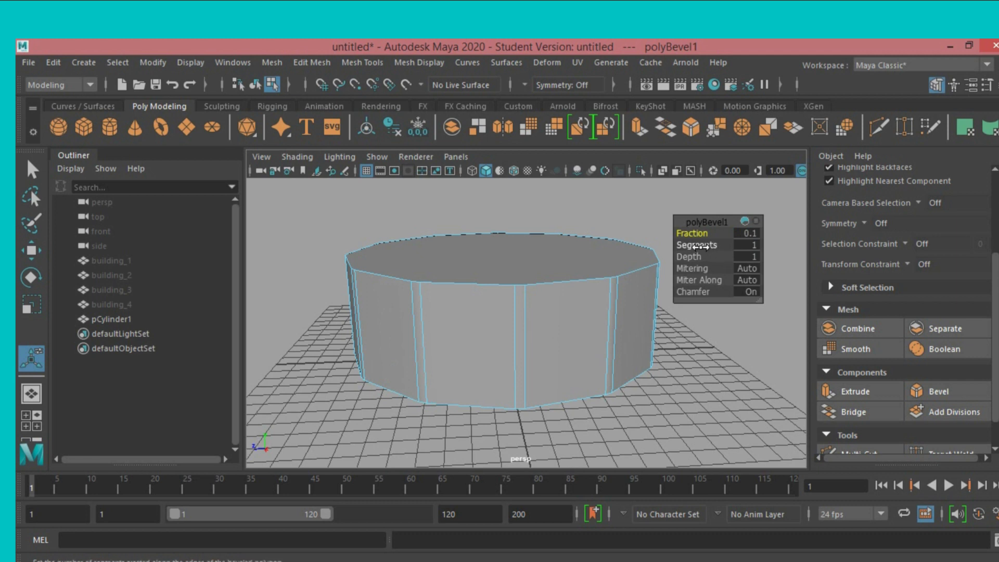
pyautogui.moveTo(700, 247); pyautogui.dragTo(720, 248)
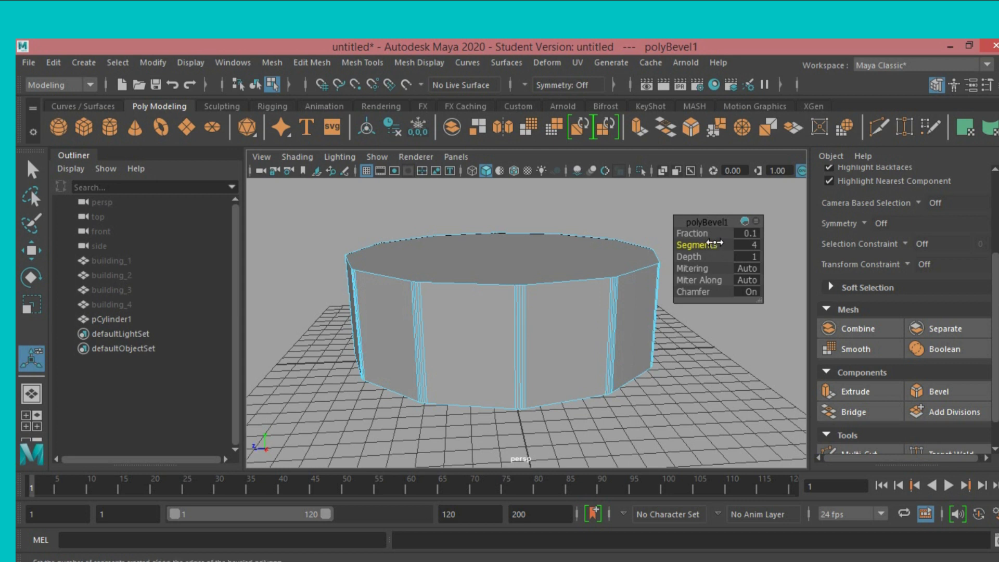
# Refine the bevel to Fraction 0.2 with 6 segments and exit the bevel editor
pyautogui.click(692, 233)
pyautogui.moveTo(693, 234); pyautogui.dragTo(702, 245)
pyautogui.click(695, 245)
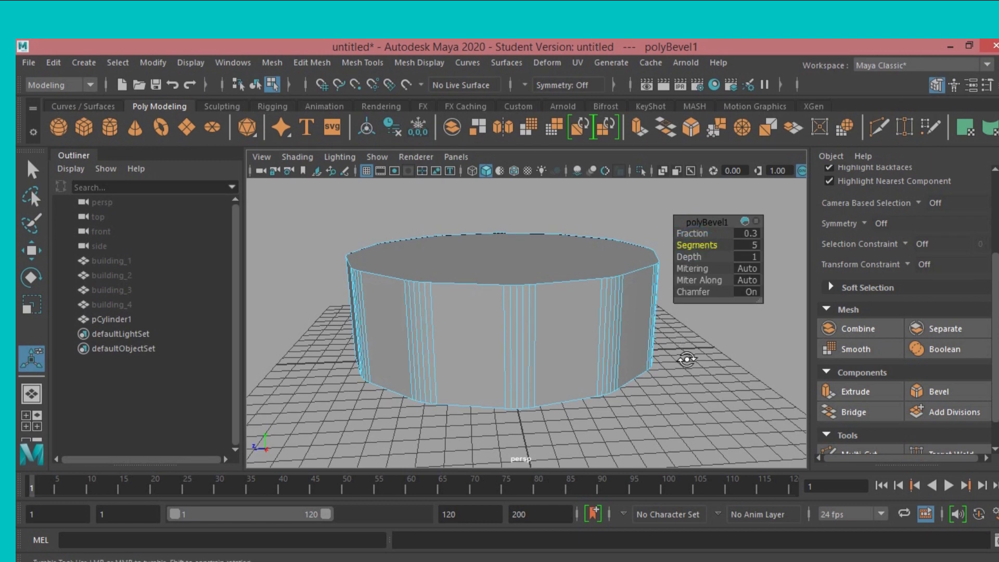
pyautogui.moveTo(682, 363)
pyautogui.keyDown('alt'); pyautogui.mouseDown()
pyautogui.moveTo(712, 367)
pyautogui.moveTo(693, 366)
pyautogui.mouseUp(); pyautogui.keyUp('alt')
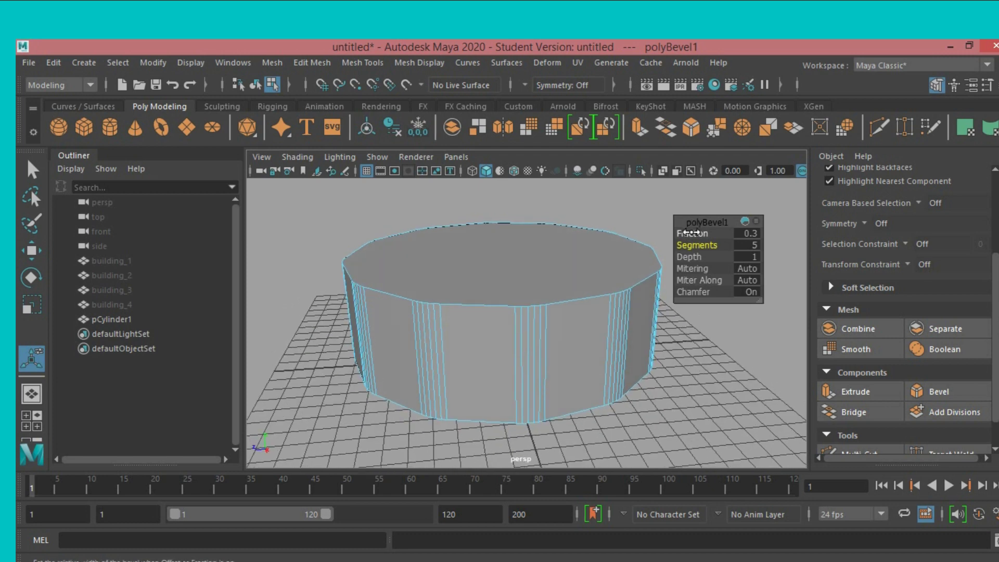
pyautogui.moveTo(691, 233); pyautogui.dragTo(690, 234)
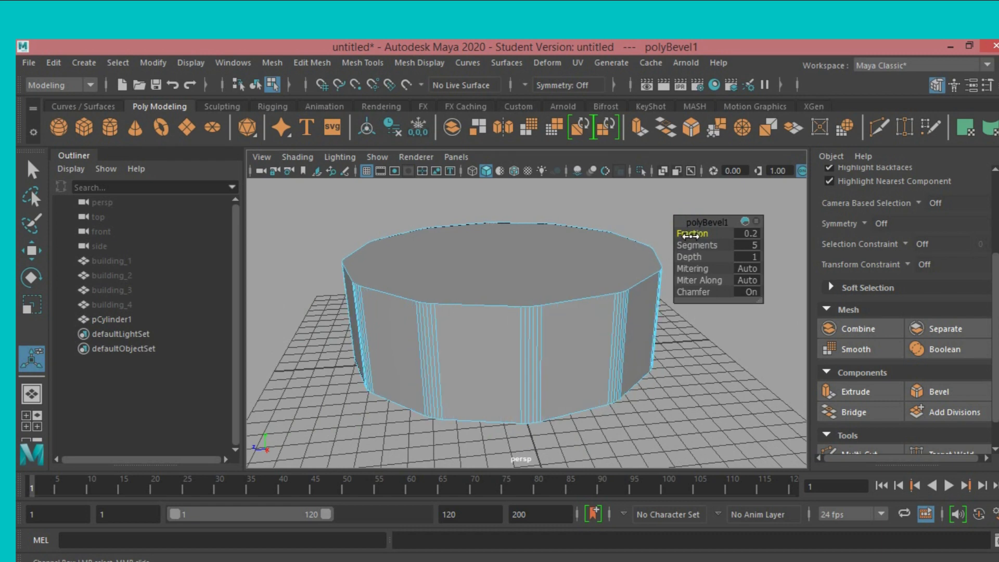
pyautogui.keyDown('alt'); pyautogui.moveTo(688, 352); pyautogui.dragTo(732, 353); pyautogui.keyUp('alt')
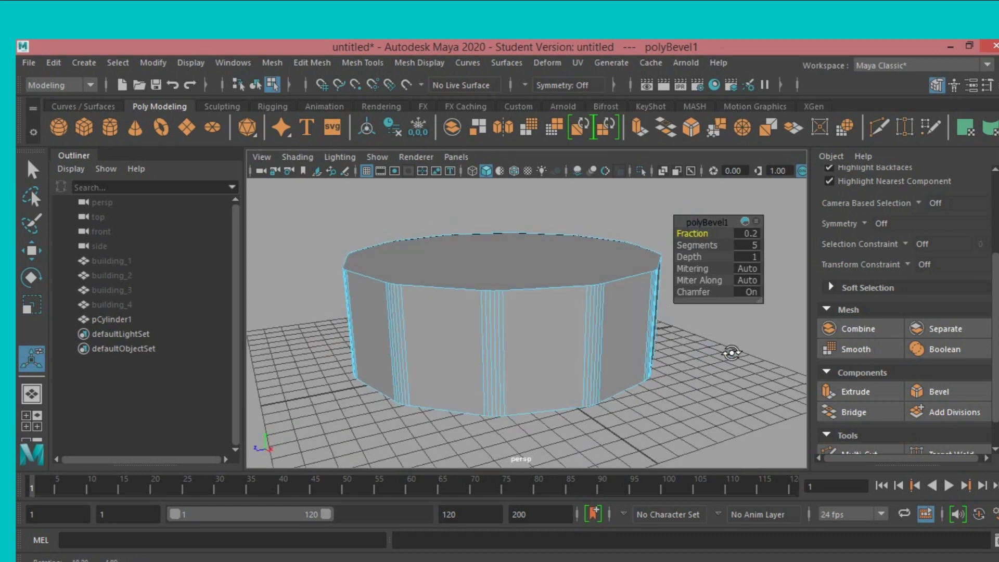
pyautogui.moveTo(688, 243); pyautogui.dragTo(696, 245)
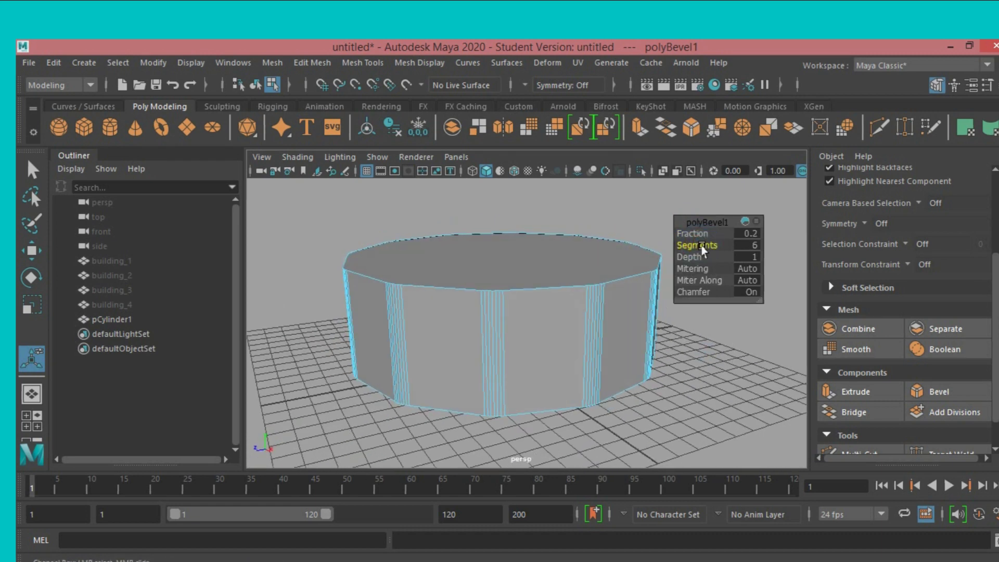
pyautogui.press('q')
pyautogui.keyDown('alt'); pyautogui.moveTo(461, 216); pyautogui.dragTo(495, 210); pyautogui.keyUp('alt')
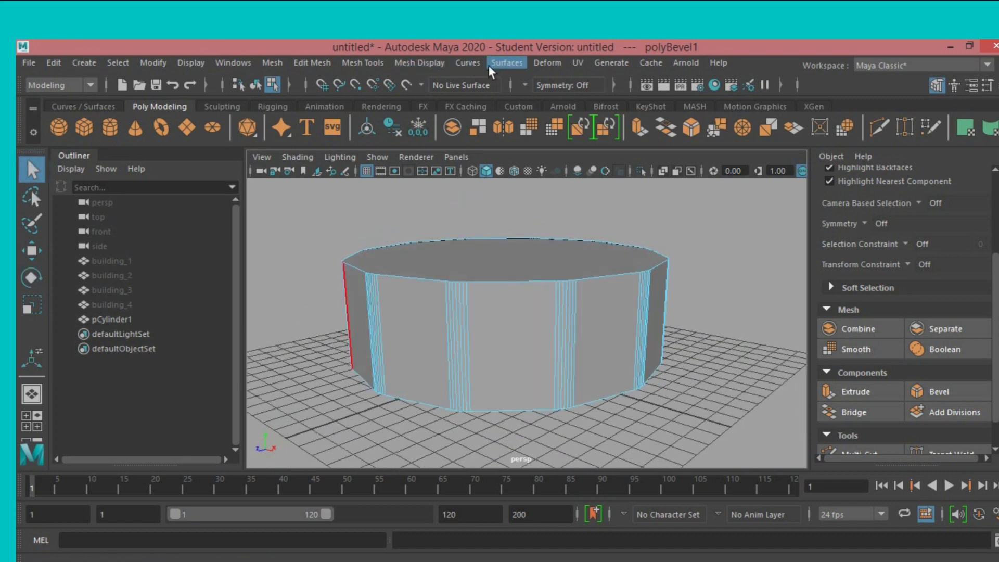
# Reset Insert Edge Loop and add edge loops near the cylinder's top and bottom
pyautogui.click(363, 62)
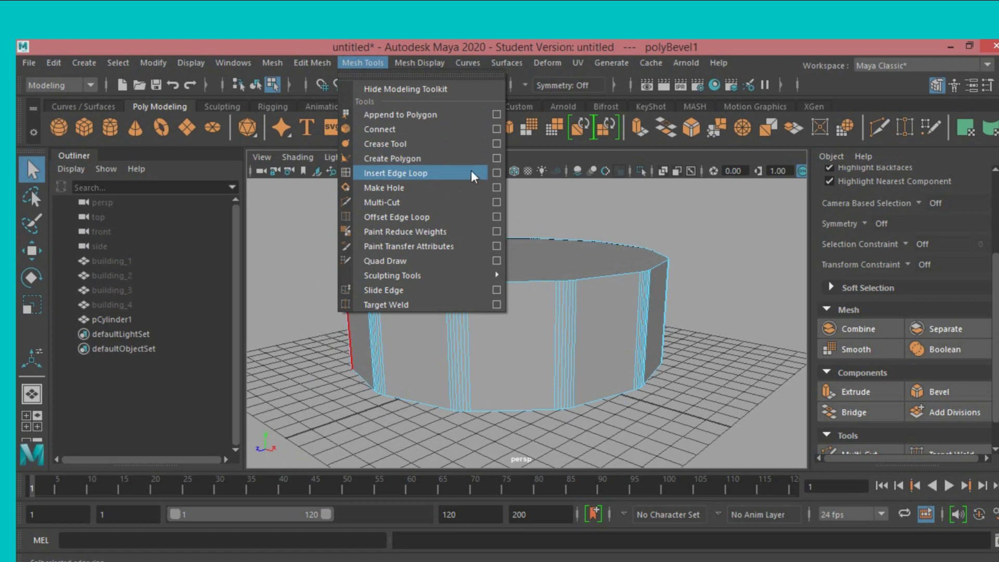
pyautogui.click(496, 173)
pyautogui.click(422, 87)
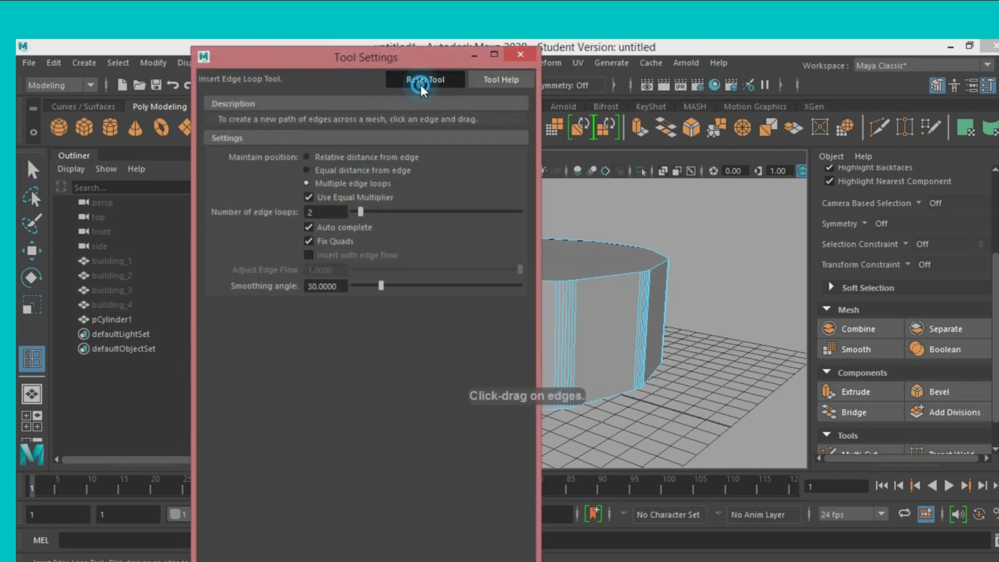
pyautogui.click(520, 54)
pyautogui.moveTo(580, 213)
pyautogui.keyDown('alt'); pyautogui.mouseDown()
pyautogui.moveTo(601, 213)
pyautogui.moveTo(573, 236)
pyautogui.mouseUp(); pyautogui.keyUp('alt')
pyautogui.moveTo(421, 311); pyautogui.dragTo(422, 285)
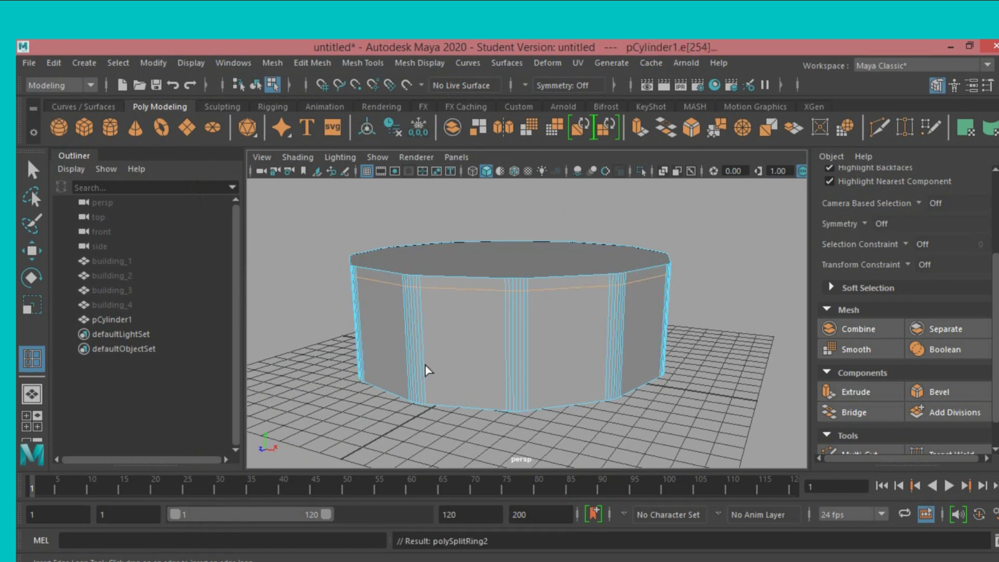
pyautogui.moveTo(423, 382); pyautogui.dragTo(426, 394)
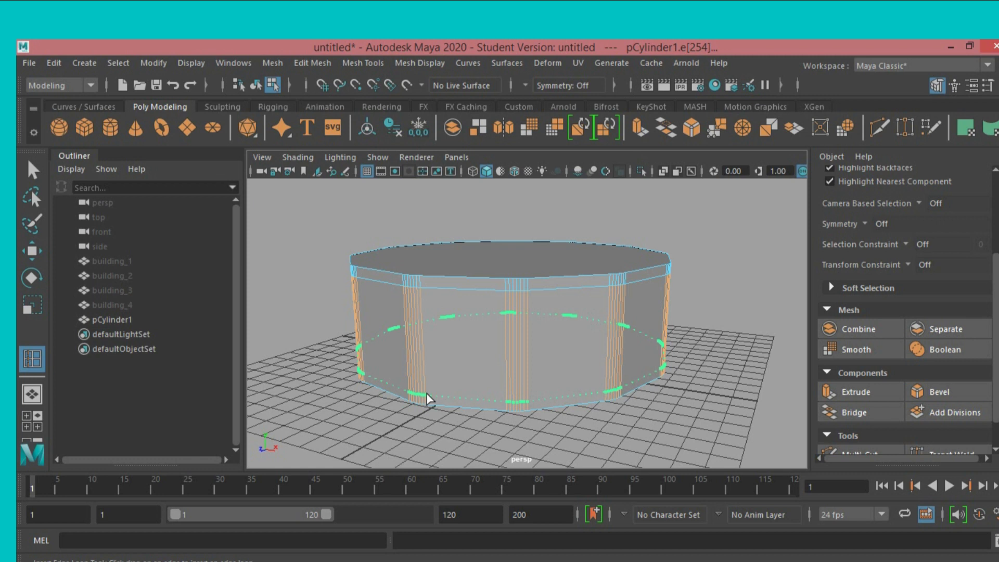
pyautogui.moveTo(427, 395); pyautogui.dragTo(427, 393)
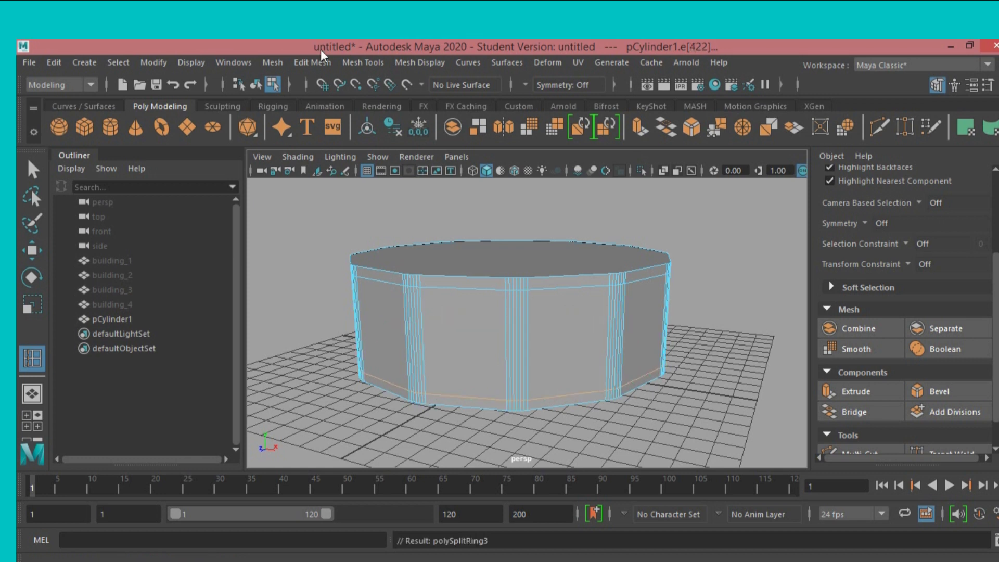
# Enable Multiple edge loops in the Insert Edge Loop tool options
pyautogui.click(381, 65)
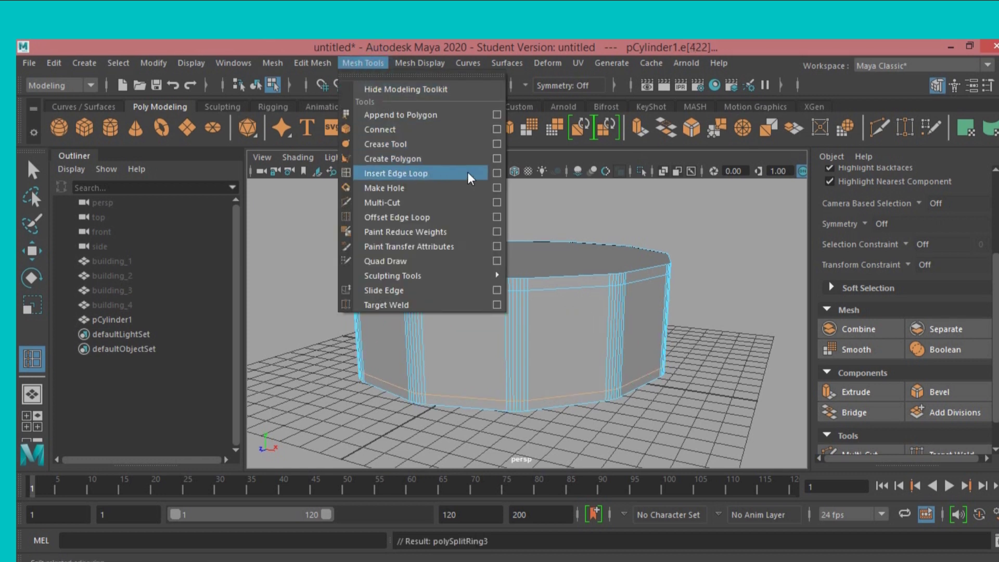
pyautogui.click(497, 173)
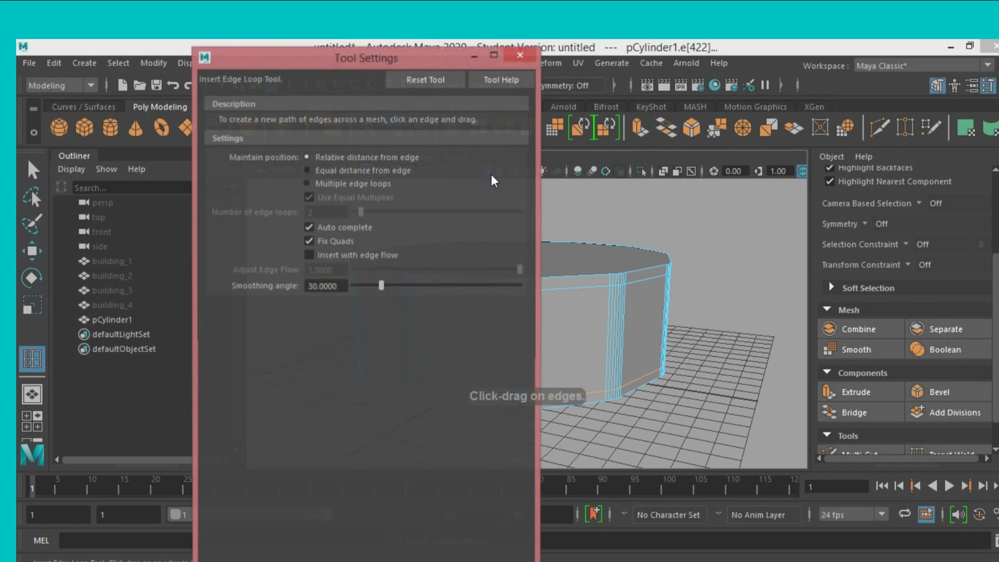
pyautogui.click(306, 184)
pyautogui.click(520, 54)
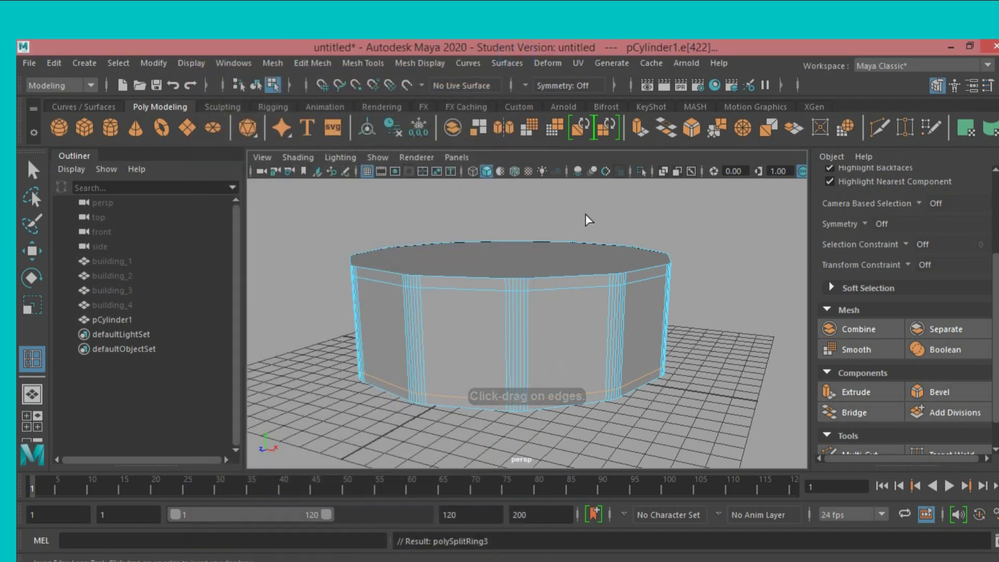
pyautogui.keyDown('alt'); pyautogui.moveTo(594, 211); pyautogui.dragTo(590, 213); pyautogui.keyUp('alt')
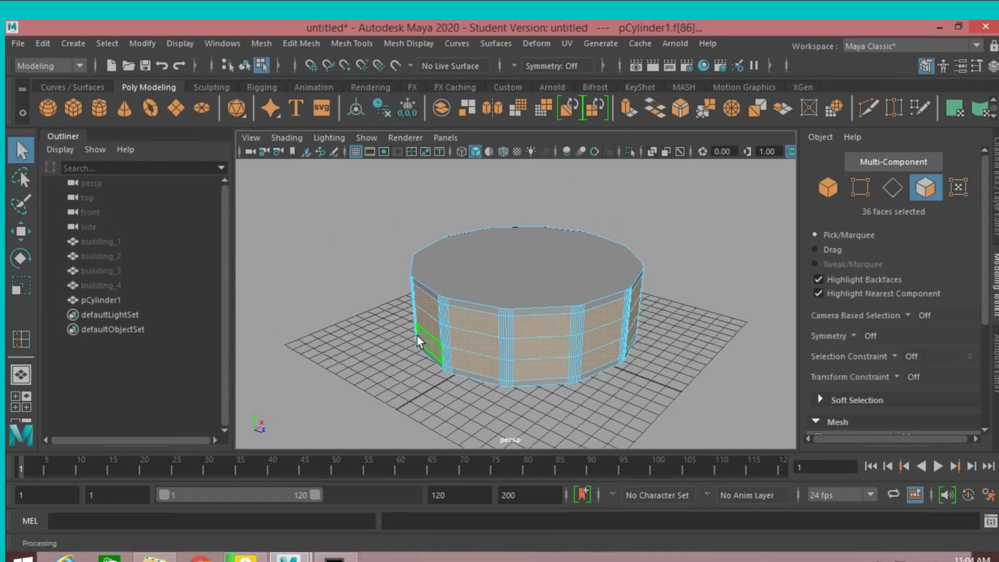
# Extrude the side faces separately with Keep Faces Together off and Offset 0.3
pyautogui.click(624, 111)
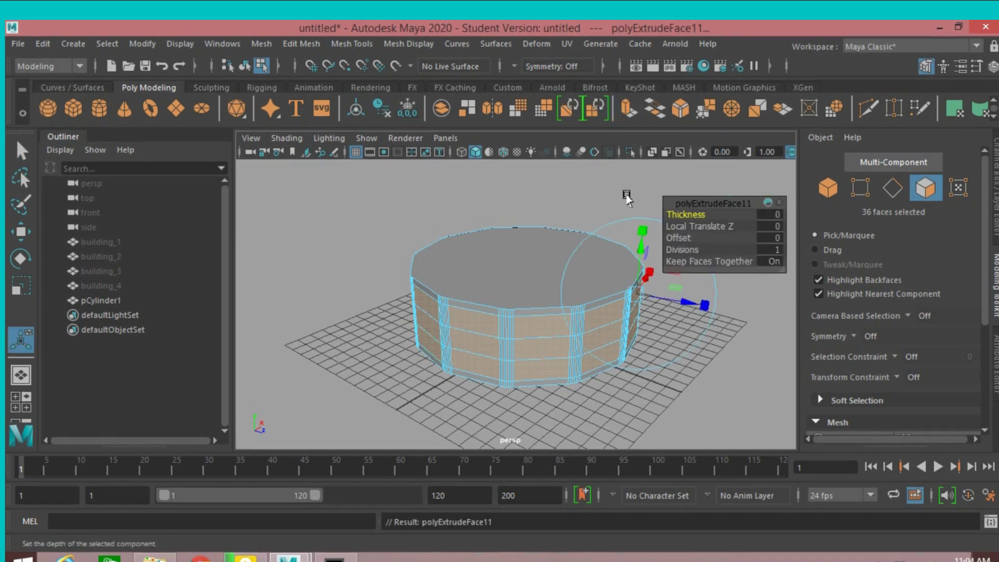
pyautogui.click(777, 263)
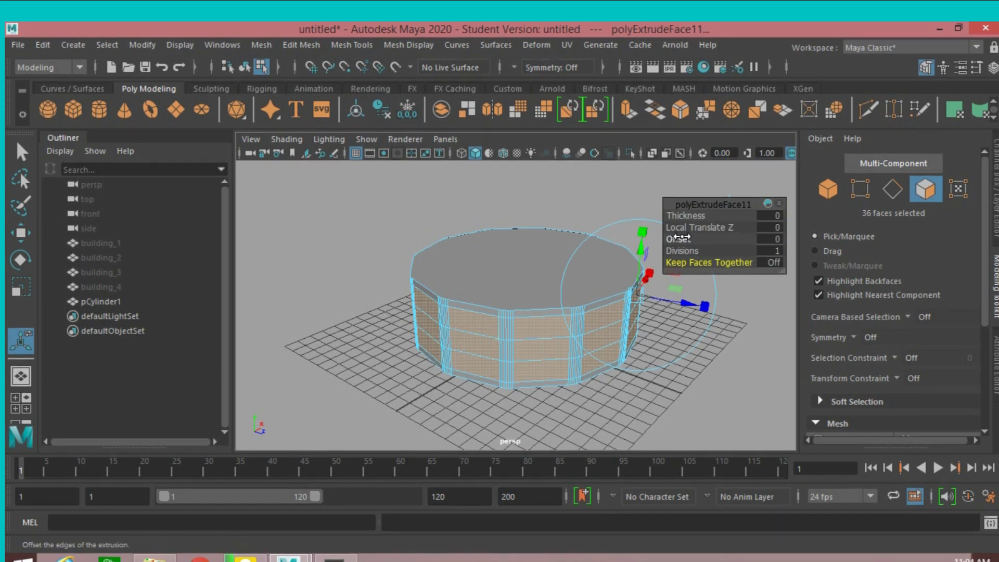
pyautogui.moveTo(712, 239); pyautogui.dragTo(685, 239)
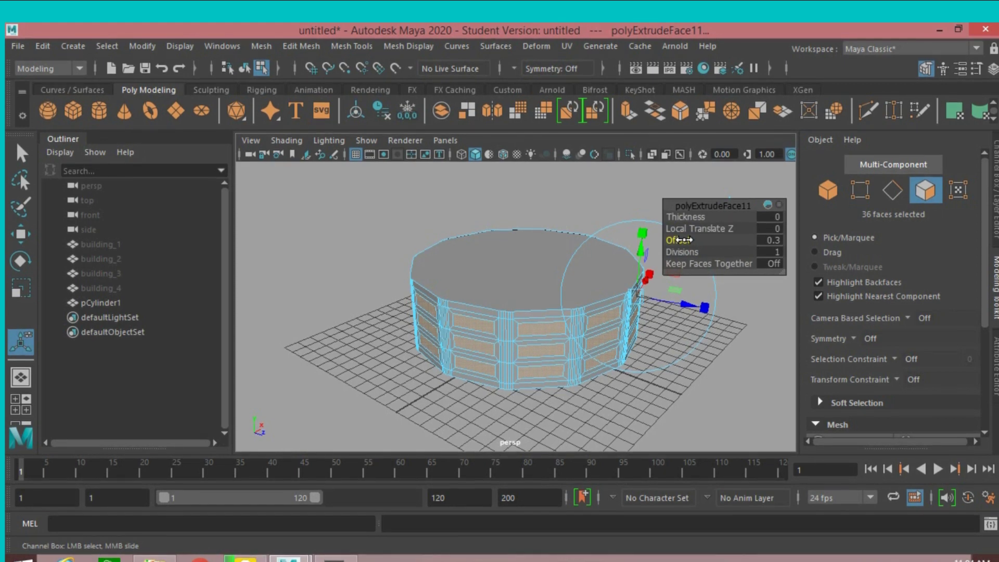
pyautogui.moveTo(675, 398)
pyautogui.keyDown('alt'); pyautogui.mouseDown()
pyautogui.moveTo(649, 381)
pyautogui.moveTo(754, 401)
pyautogui.moveTo(734, 389)
pyautogui.mouseUp(); pyautogui.keyUp('alt')
# Extrude the window faces again, pushing them inward to Local Translate Z -1.6
pyautogui.click(630, 119)
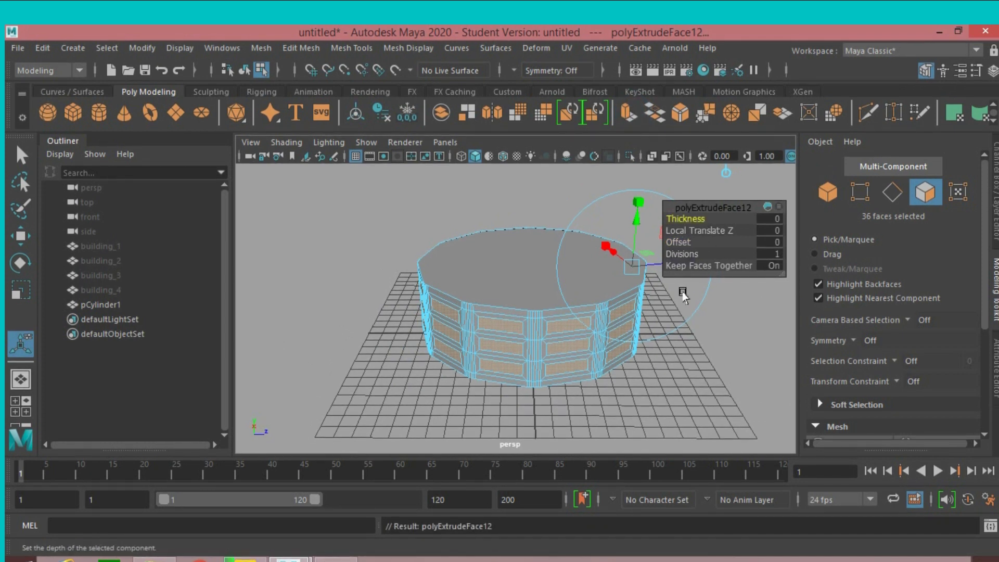
pyautogui.moveTo(708, 230); pyautogui.dragTo(695, 242)
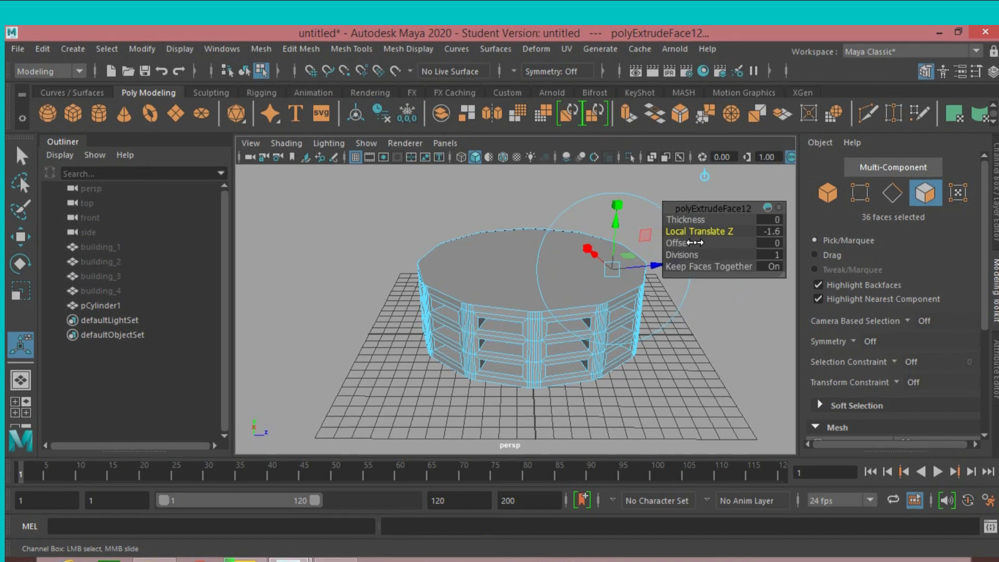
pyautogui.moveTo(720, 350)
pyautogui.keyDown('alt'); pyautogui.mouseDown()
pyautogui.moveTo(698, 323)
pyautogui.moveTo(653, 328)
pyautogui.moveTo(669, 330)
pyautogui.mouseUp(); pyautogui.keyUp('alt')
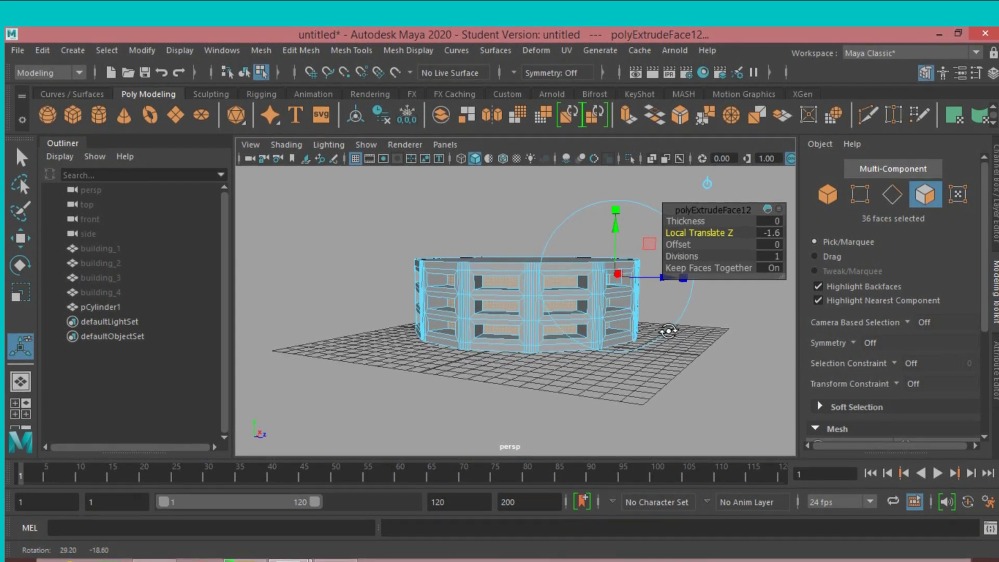
# Assign a new Phong E material, phongE1, to the cylinder's window faces
pyautogui.rightClick(576, 306)
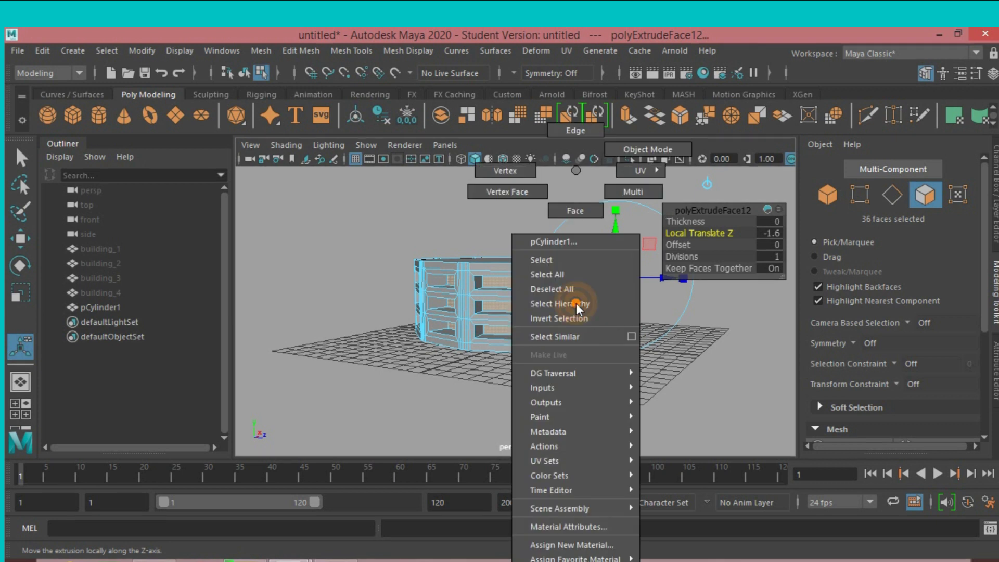
pyautogui.click(576, 307)
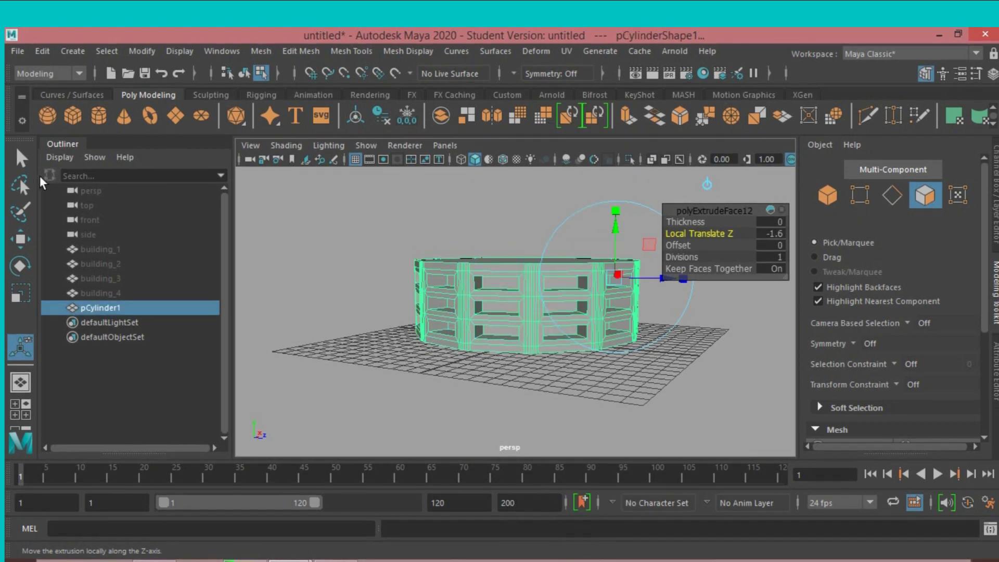
pyautogui.press('q')
pyautogui.click(823, 192)
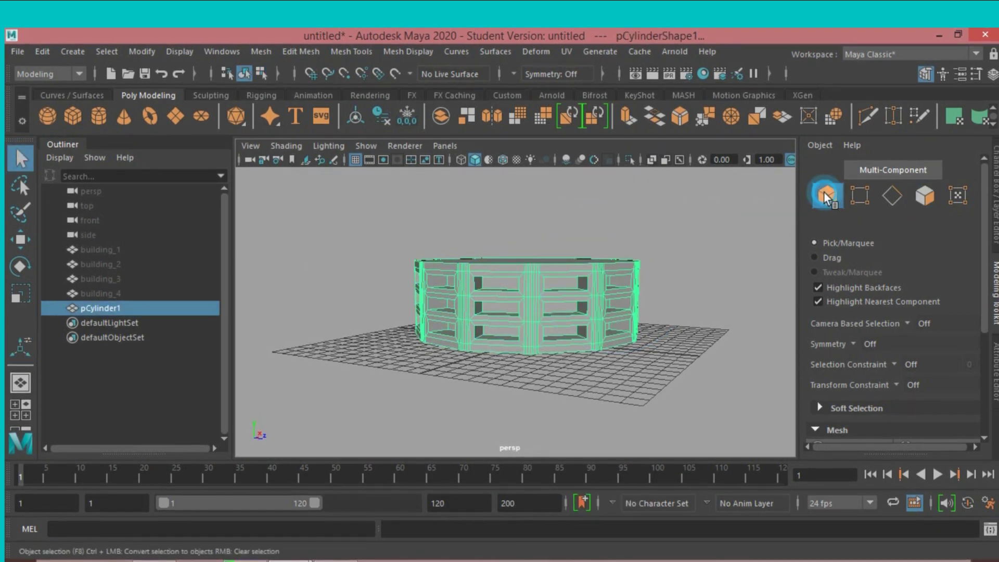
pyautogui.click(916, 200)
pyautogui.keyDown('alt'); pyautogui.moveTo(751, 276); pyautogui.dragTo(754, 285); pyautogui.keyUp('alt')
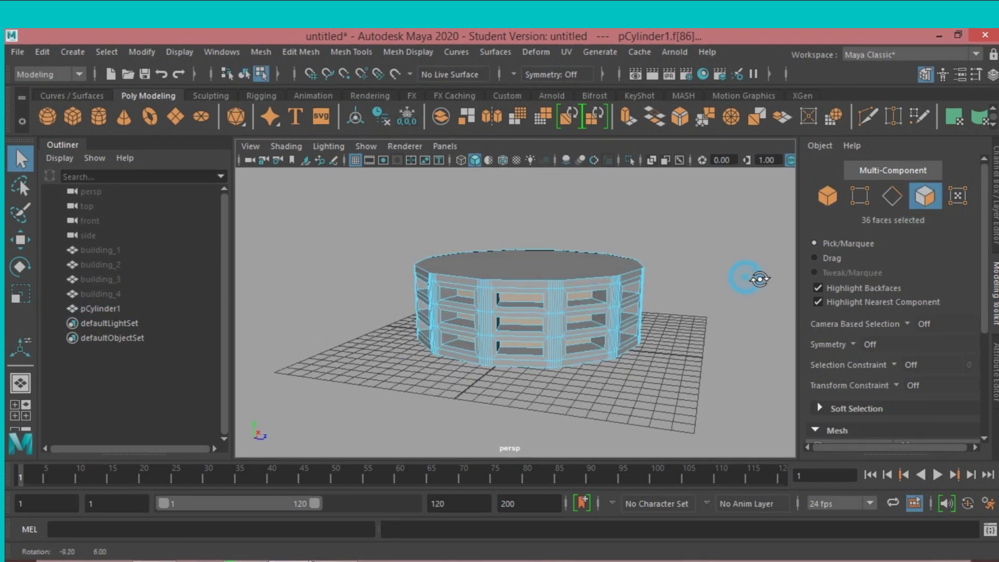
pyautogui.moveTo(581, 302); pyautogui.dragTo(575, 550, button='right')
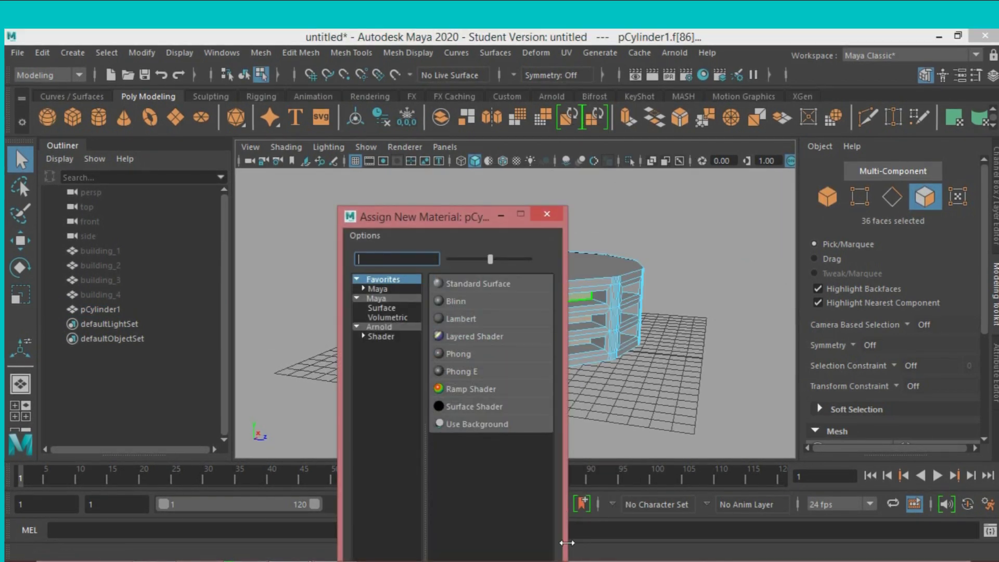
pyautogui.click(464, 355)
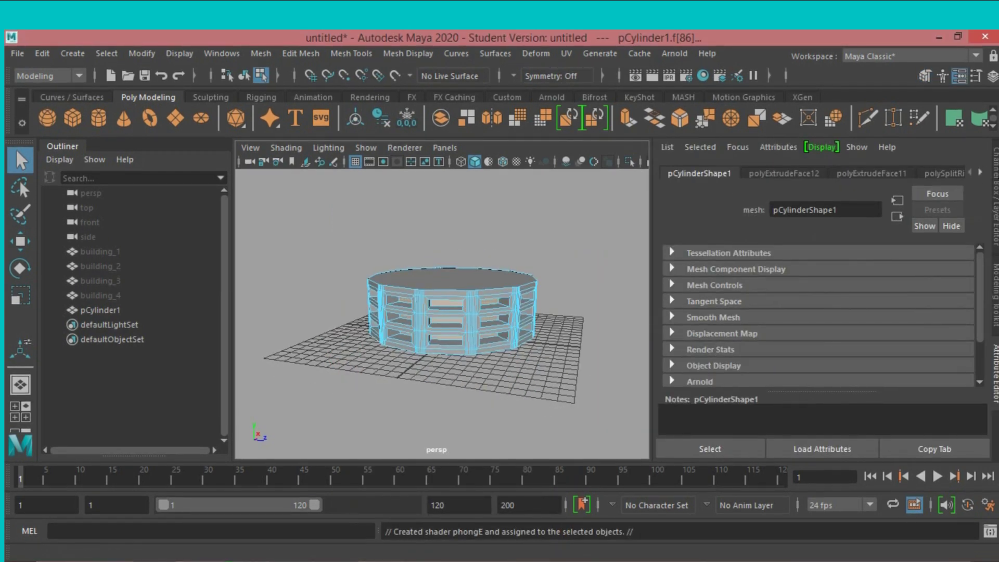
# Set phongE1's Color to deep blue, hue about 237, and clear the selection
pyautogui.click(981, 168)
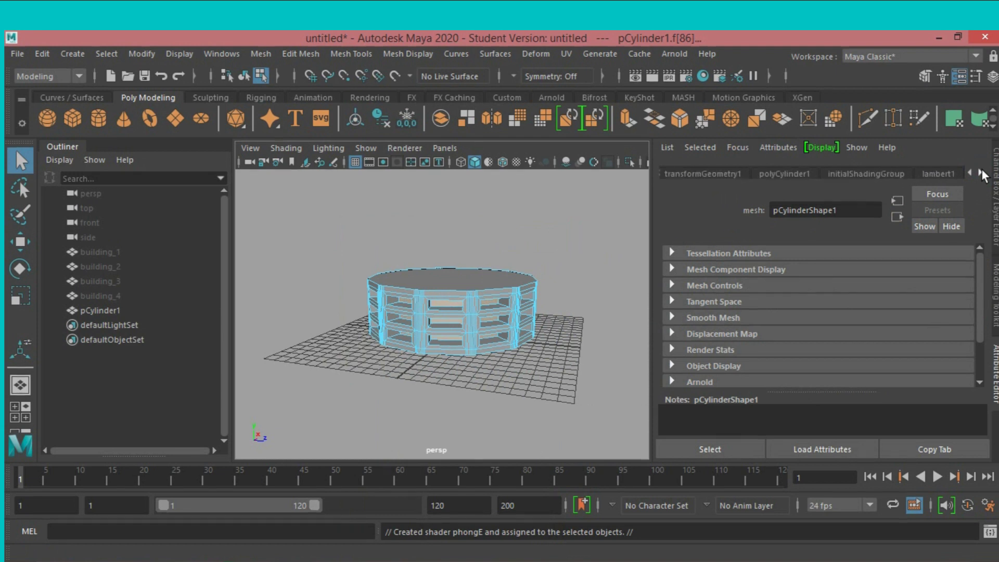
pyautogui.click(936, 175)
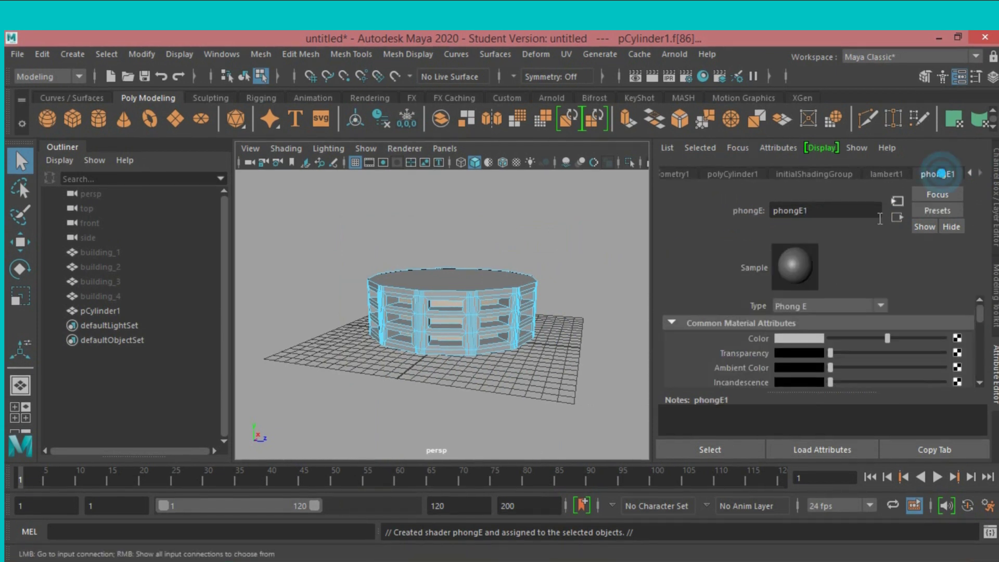
pyautogui.click(797, 336)
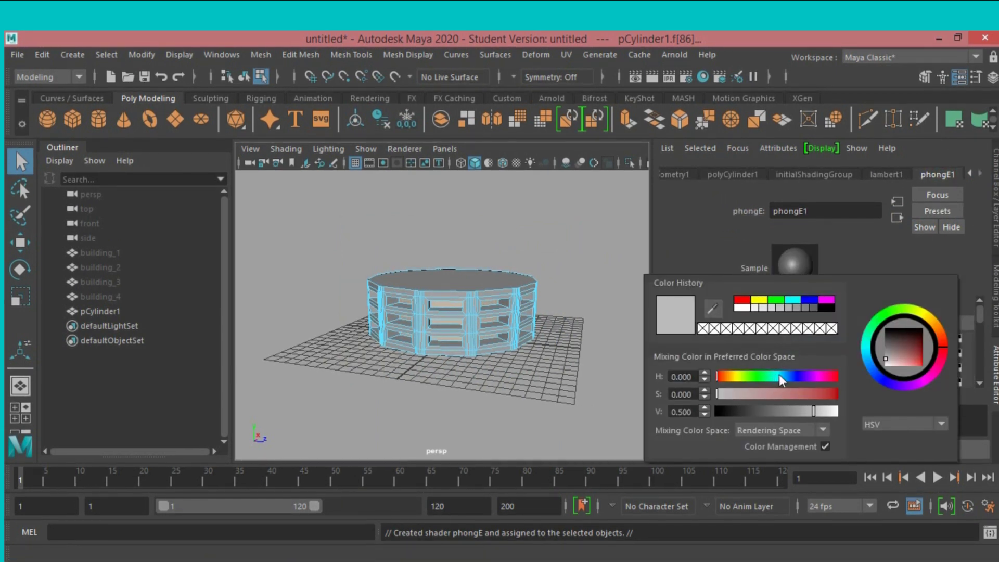
pyautogui.moveTo(780, 380)
pyautogui.mouseDown()
pyautogui.moveTo(831, 403)
pyautogui.moveTo(828, 414)
pyautogui.moveTo(843, 424)
pyautogui.mouseUp()
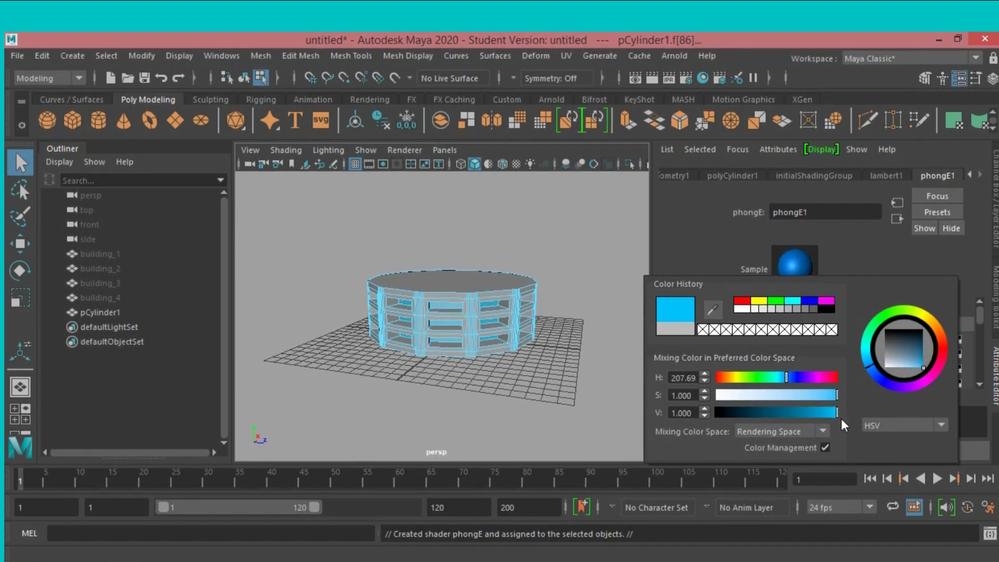
pyautogui.moveTo(788, 382); pyautogui.dragTo(797, 387)
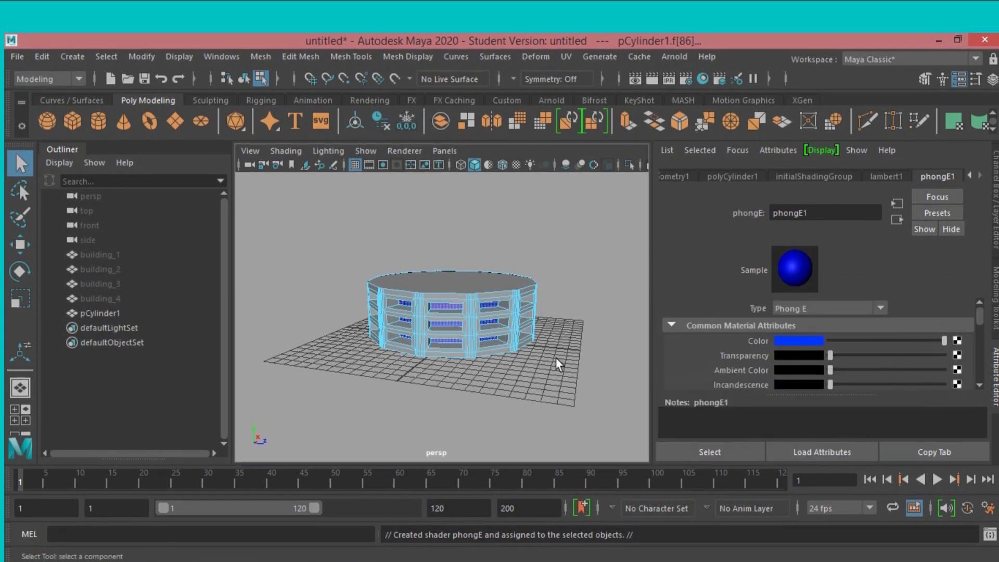
pyautogui.moveTo(588, 347)
pyautogui.keyDown('alt'); pyautogui.mouseDown()
pyautogui.moveTo(598, 348)
pyautogui.moveTo(591, 343)
pyautogui.mouseUp(); pyautogui.keyUp('alt')
pyautogui.click(583, 309)
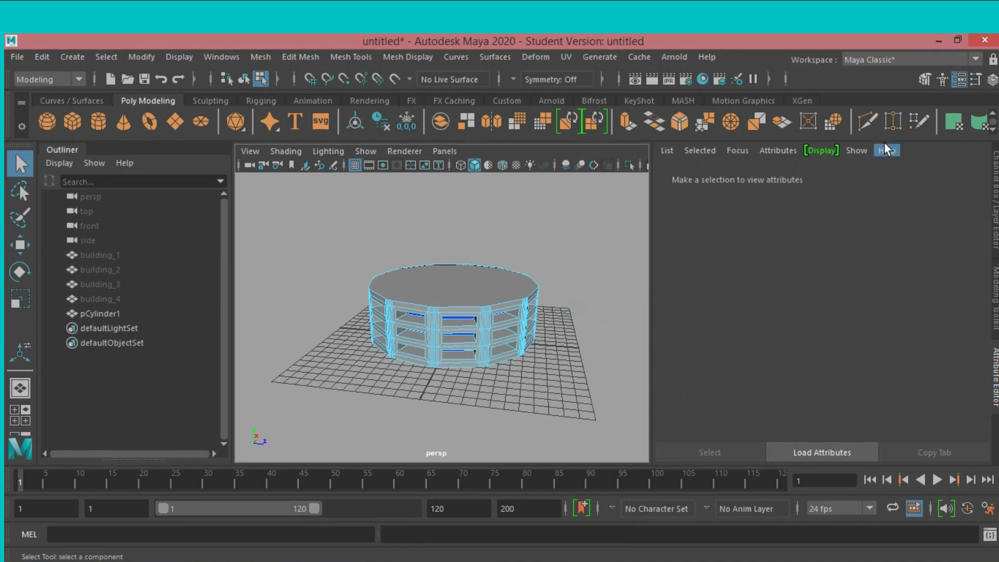
# Assign a new Phong material, phong1, to the cylinder
pyautogui.click(927, 79)
pyautogui.click(827, 201)
pyautogui.moveTo(727, 250)
pyautogui.keyDown('alt'); pyautogui.mouseDown()
pyautogui.moveTo(771, 250)
pyautogui.moveTo(739, 245)
pyautogui.moveTo(727, 268)
pyautogui.moveTo(725, 249)
pyautogui.moveTo(733, 251)
pyautogui.mouseUp(); pyautogui.keyUp('alt')
pyautogui.keyDown('alt'); pyautogui.moveTo(612, 258); pyautogui.dragTo(606, 243); pyautogui.keyUp('alt')
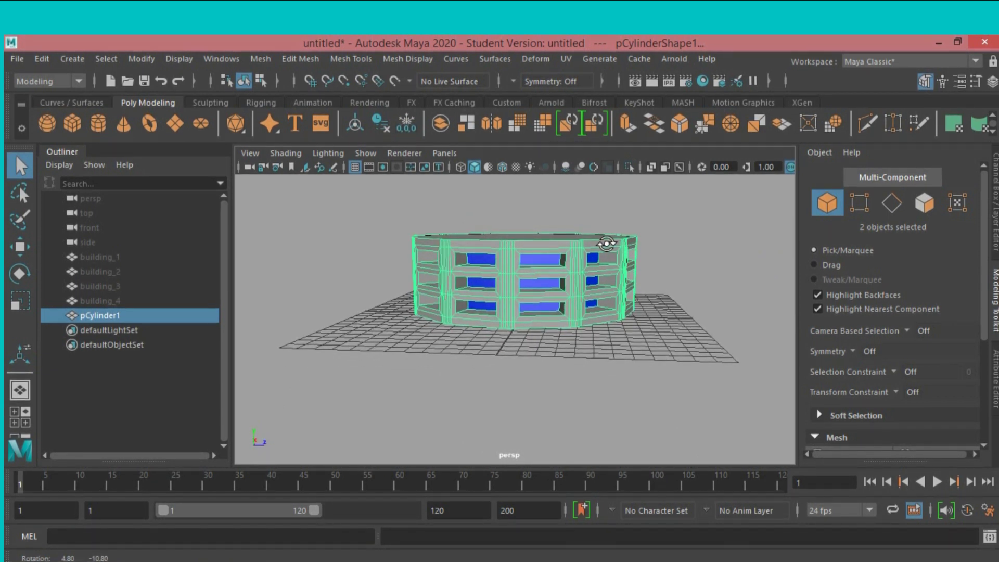
pyautogui.keyDown('alt'); pyautogui.moveTo(606, 243); pyautogui.dragTo(608, 251); pyautogui.keyUp('alt')
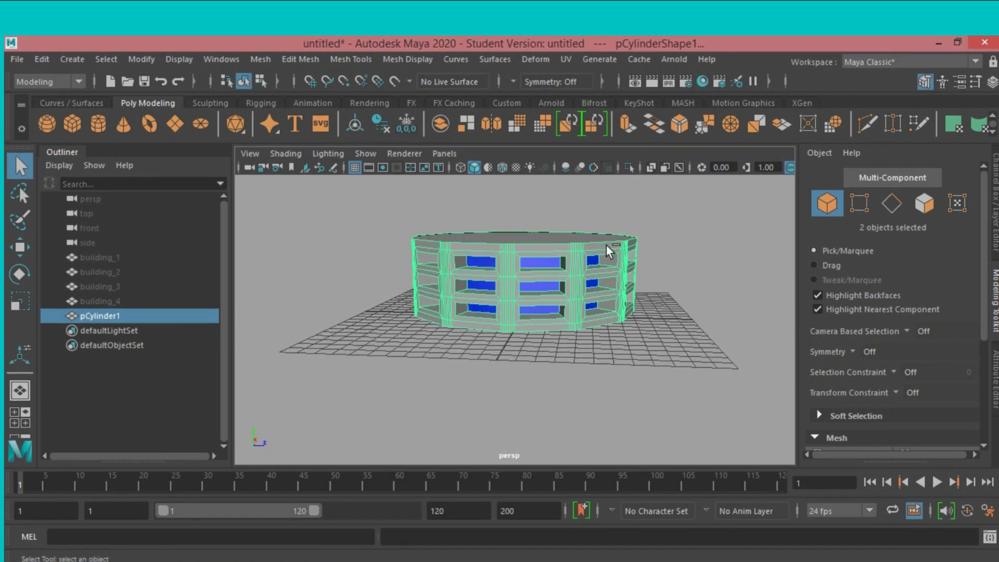
pyautogui.hotkey('ctrl', 'z')
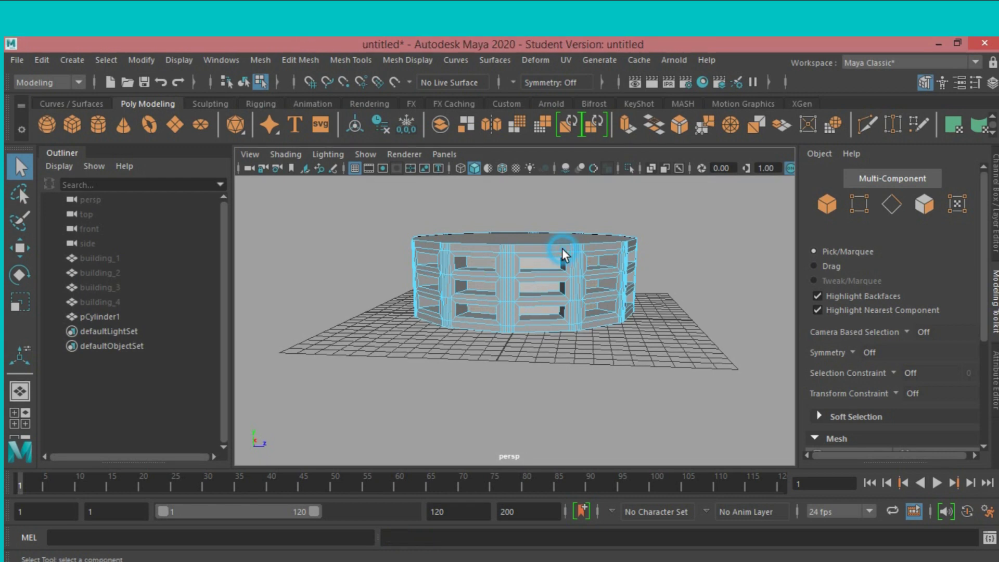
pyautogui.moveTo(563, 249); pyautogui.dragTo(560, 555, button='right')
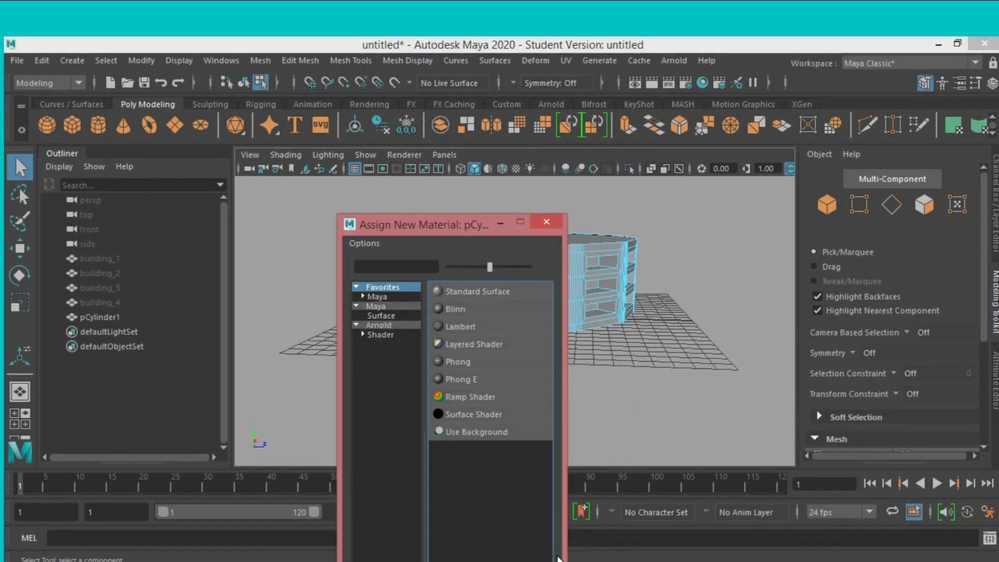
pyautogui.click(457, 359)
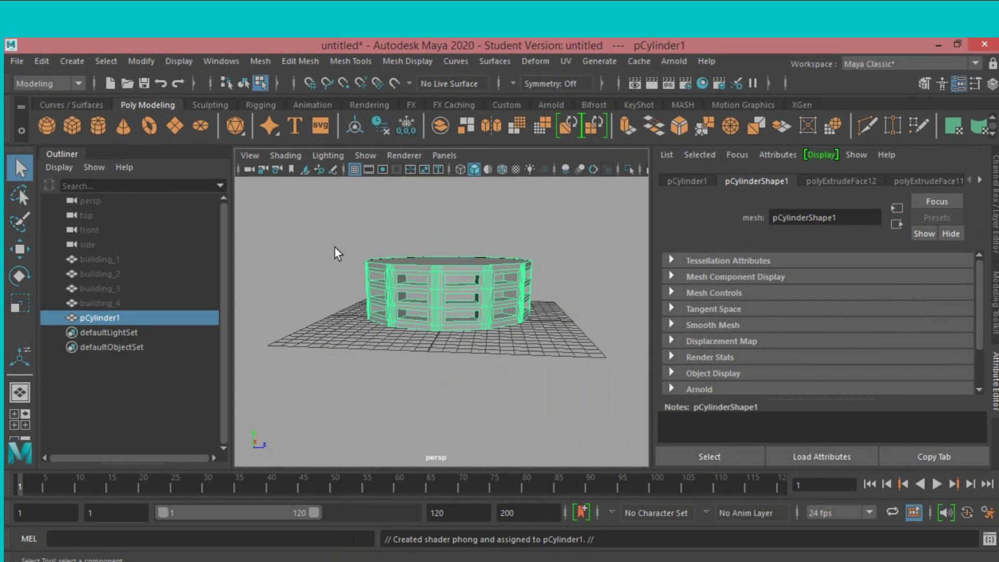
# Delete the cylinder's construction history and brighten phong1's Color to white
pyautogui.click(47, 61)
pyautogui.moveTo(83, 234)
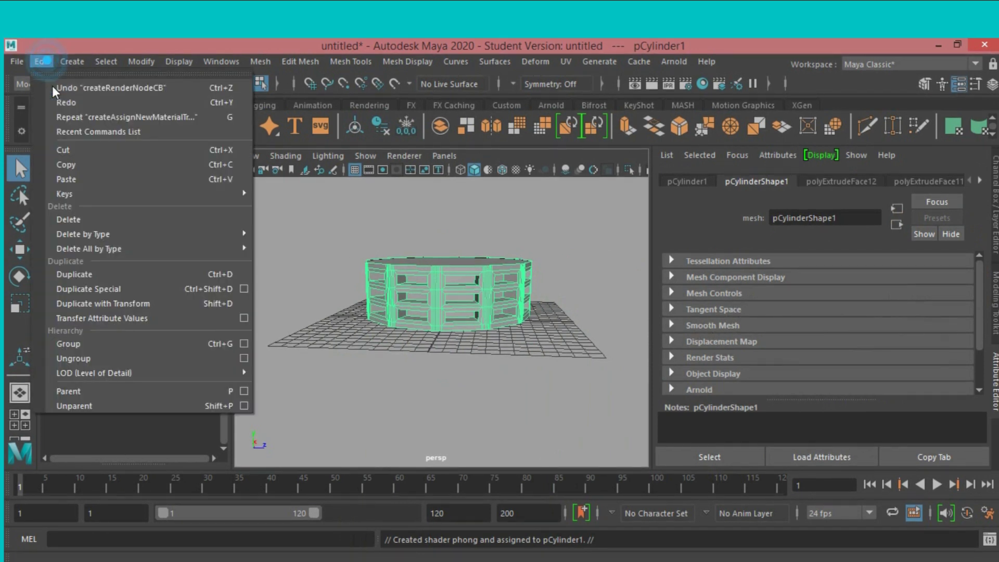
pyautogui.click(274, 235)
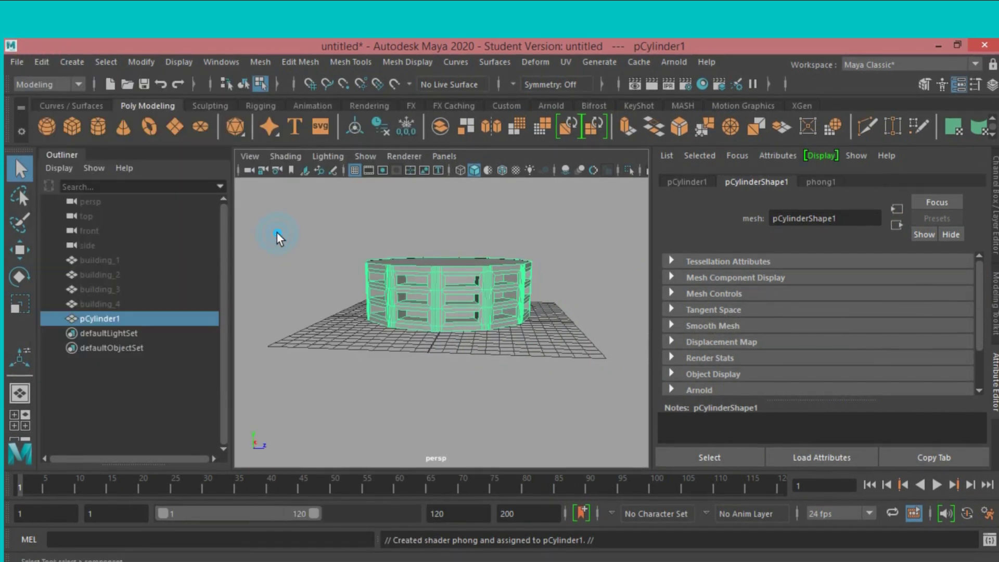
pyautogui.click(827, 183)
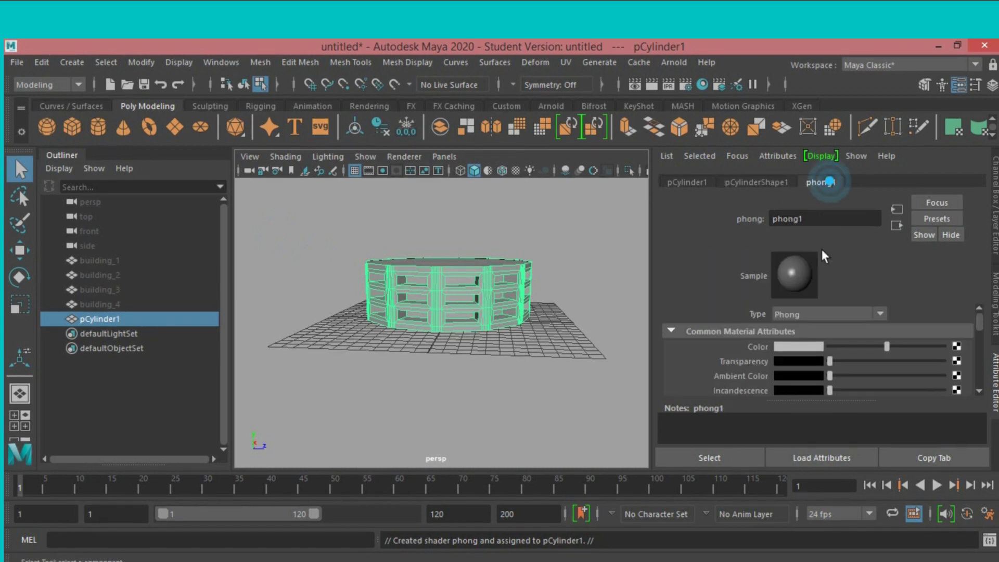
pyautogui.moveTo(887, 347); pyautogui.dragTo(943, 348)
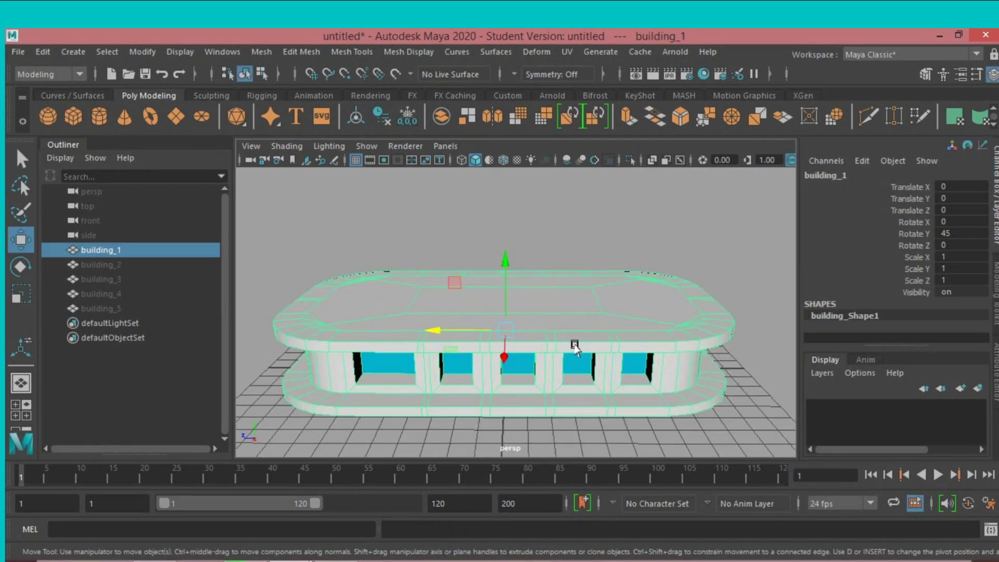
# Unhide building_2 and building_3, moving building_3 to the right and toward the back
pyautogui.keyDown('alt'); pyautogui.moveTo(574, 347); pyautogui.dragTo(602, 326); pyautogui.keyUp('alt')
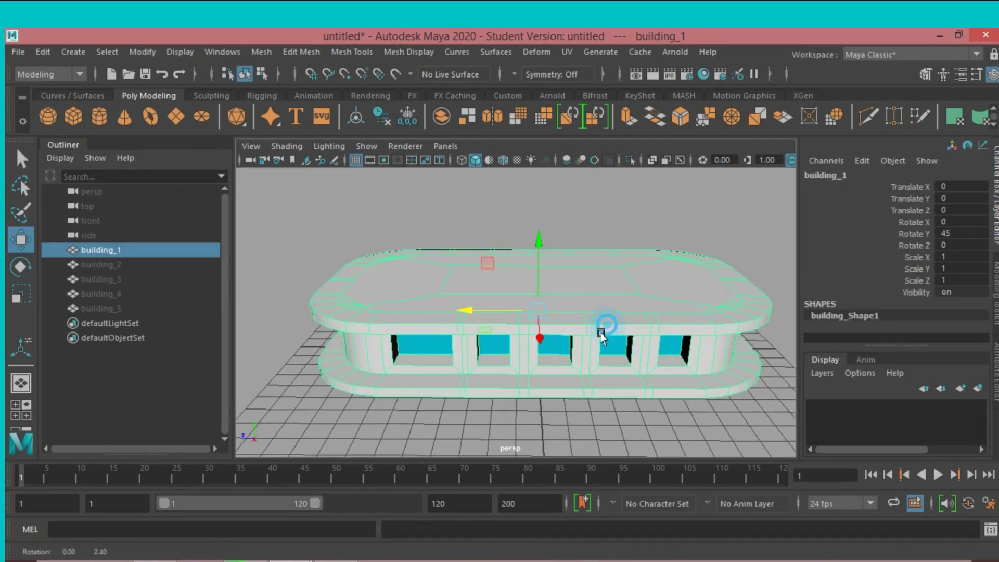
pyautogui.click(95, 266)
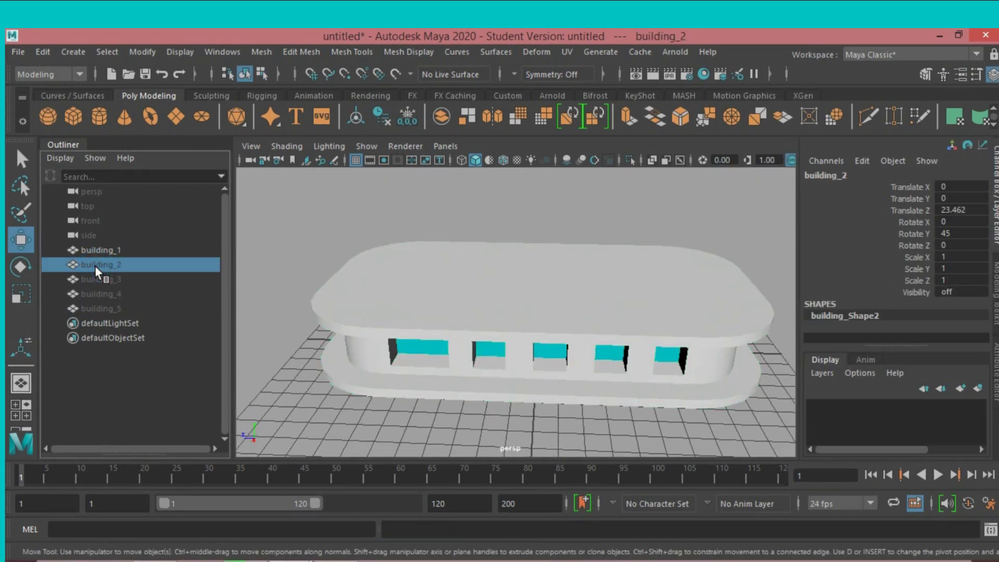
pyautogui.press('h')
pyautogui.scroll(-5, 269, 291)
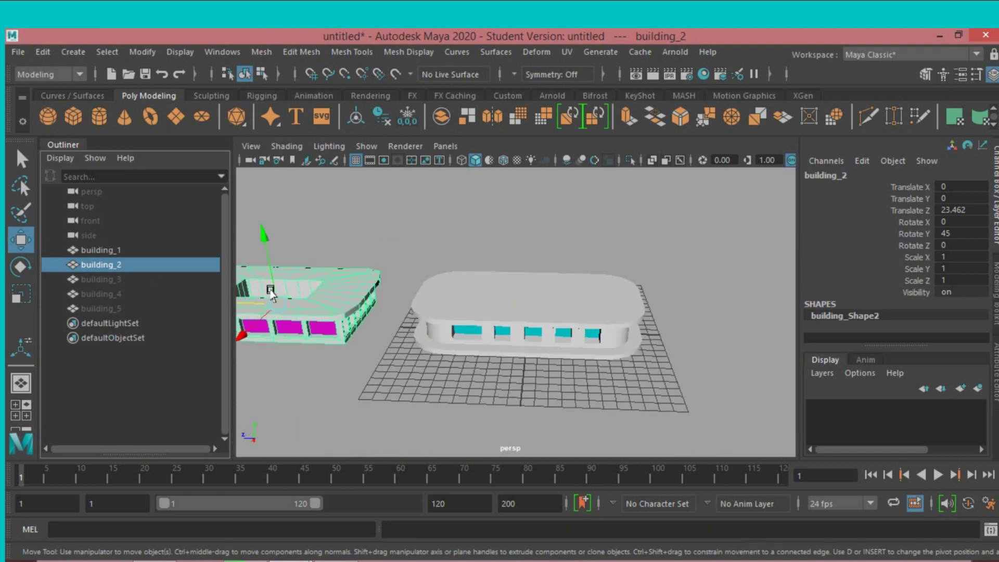
pyautogui.click(98, 280)
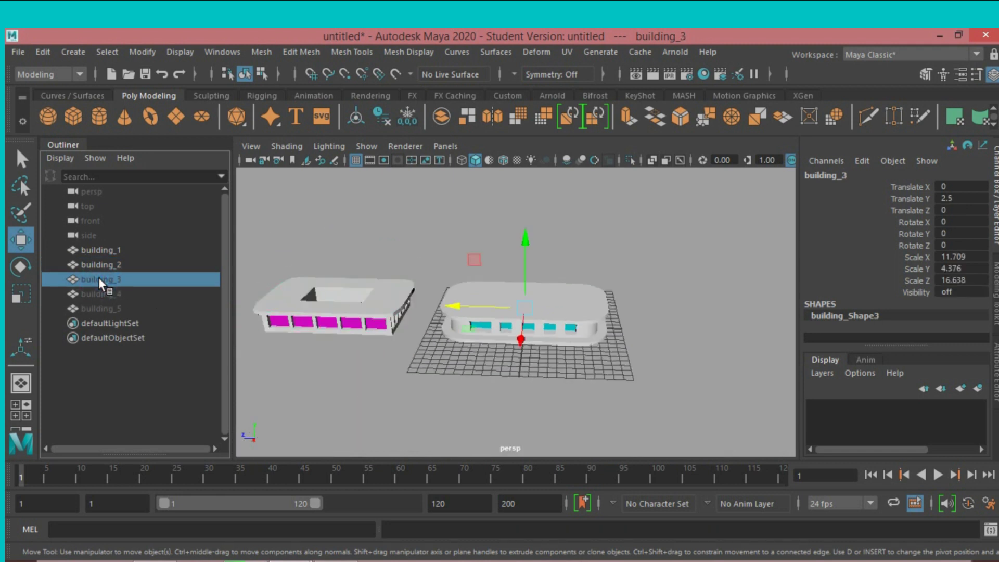
pyautogui.press('h')
pyautogui.moveTo(454, 309); pyautogui.dragTo(656, 312)
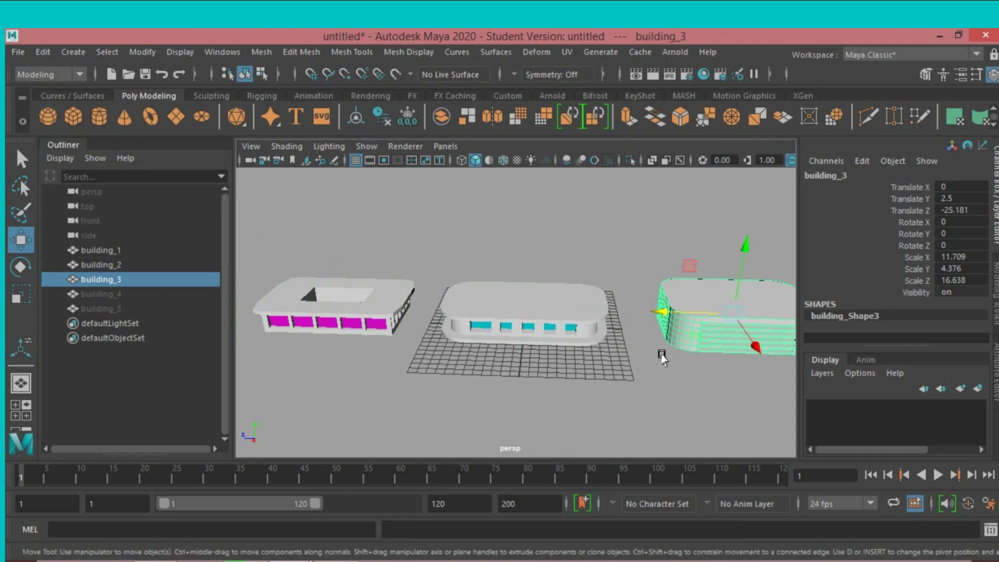
pyautogui.moveTo(752, 345); pyautogui.dragTo(636, 235)
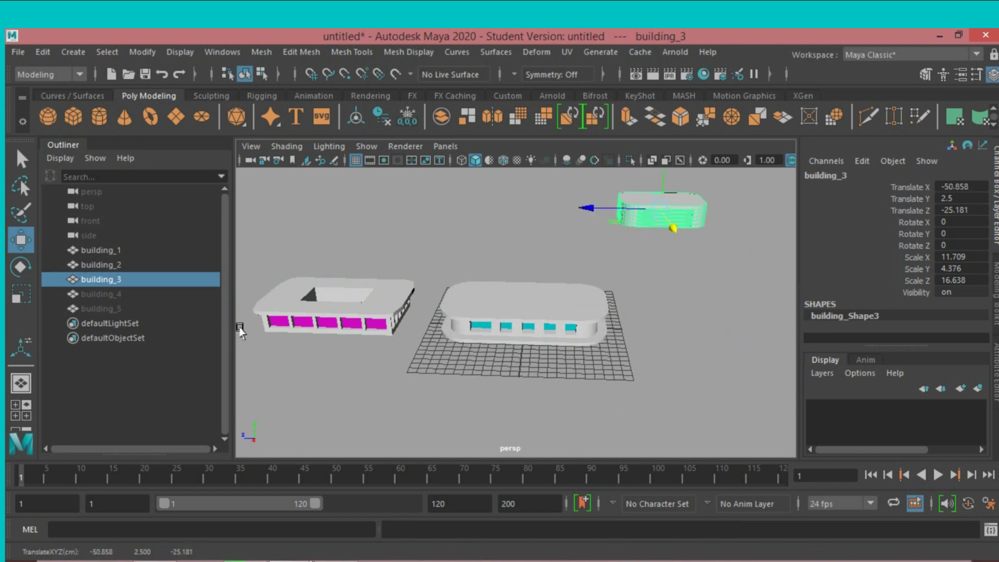
# Move building_2 toward the back, then unhide building_4 and shift it left
pyautogui.click(291, 314)
pyautogui.moveTo(311, 341)
pyautogui.mouseDown()
pyautogui.moveTo(374, 307)
pyautogui.moveTo(479, 223)
pyautogui.mouseUp()
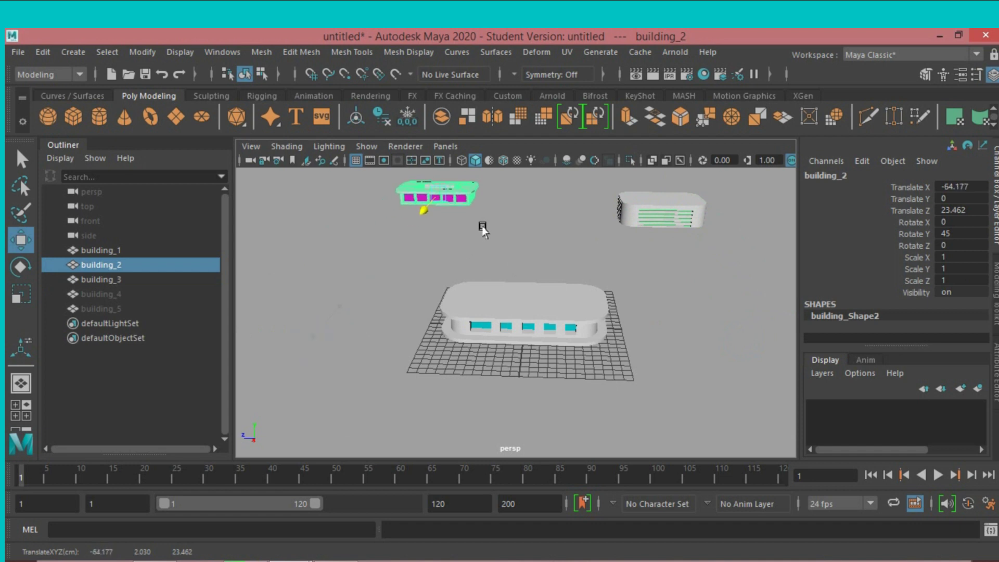
pyautogui.click(499, 301)
pyautogui.click(93, 294)
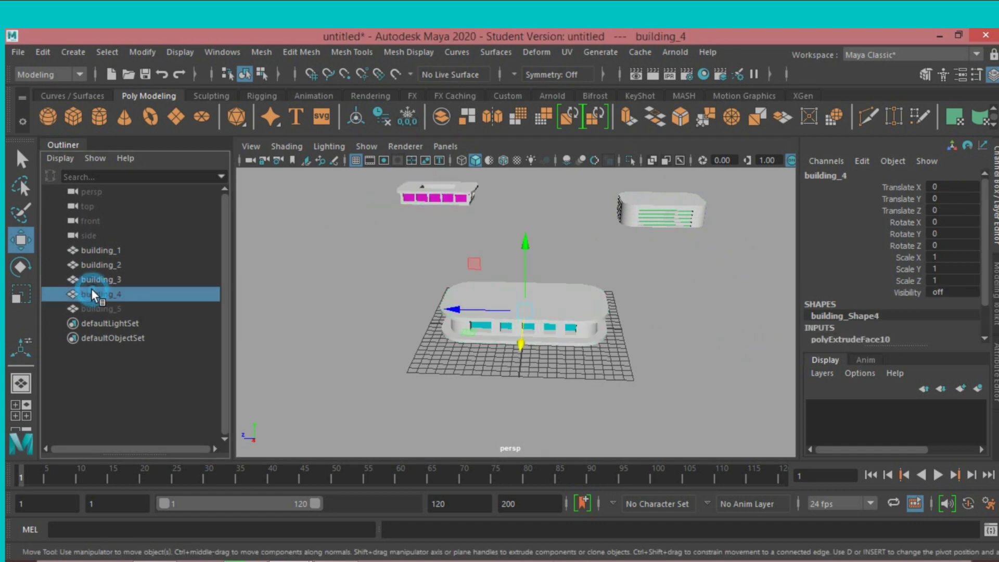
pyautogui.press('h')
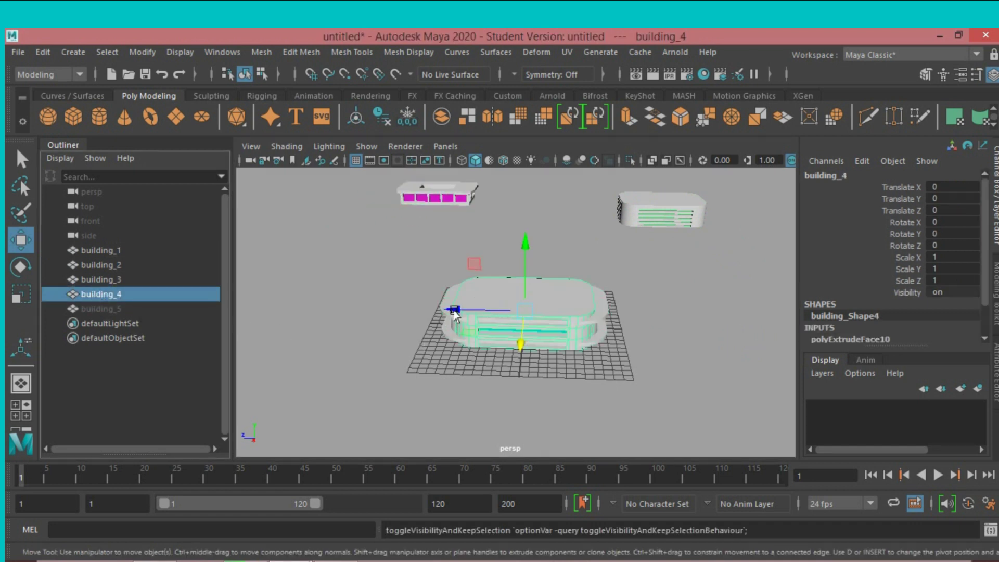
pyautogui.moveTo(450, 310); pyautogui.dragTo(198, 320)
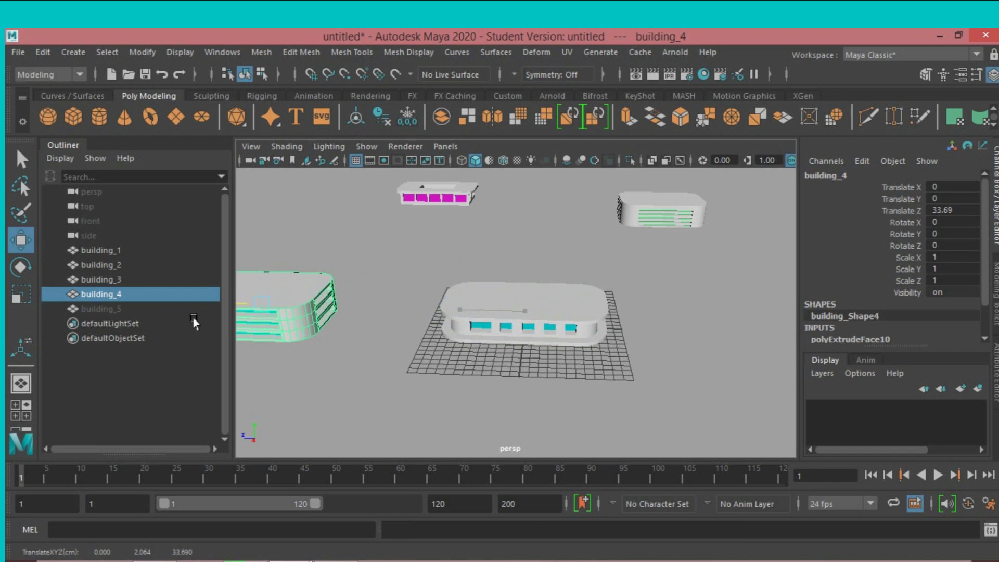
pyautogui.scroll(-2, 245, 335)
pyautogui.moveTo(284, 340); pyautogui.dragTo(311, 324)
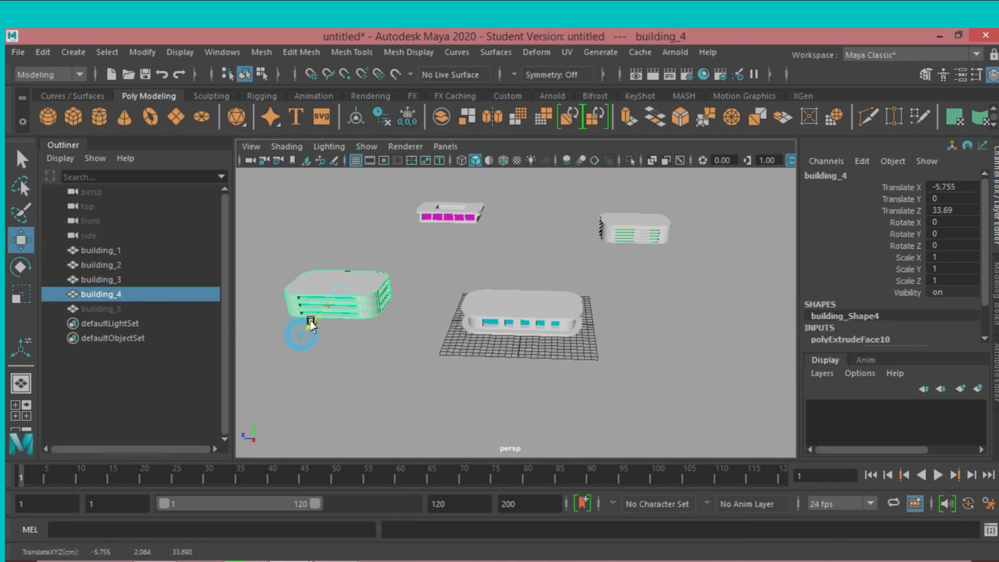
# Unhide building_5, move it right to Translate Z -34.635, and frame building_1
pyautogui.click(537, 320)
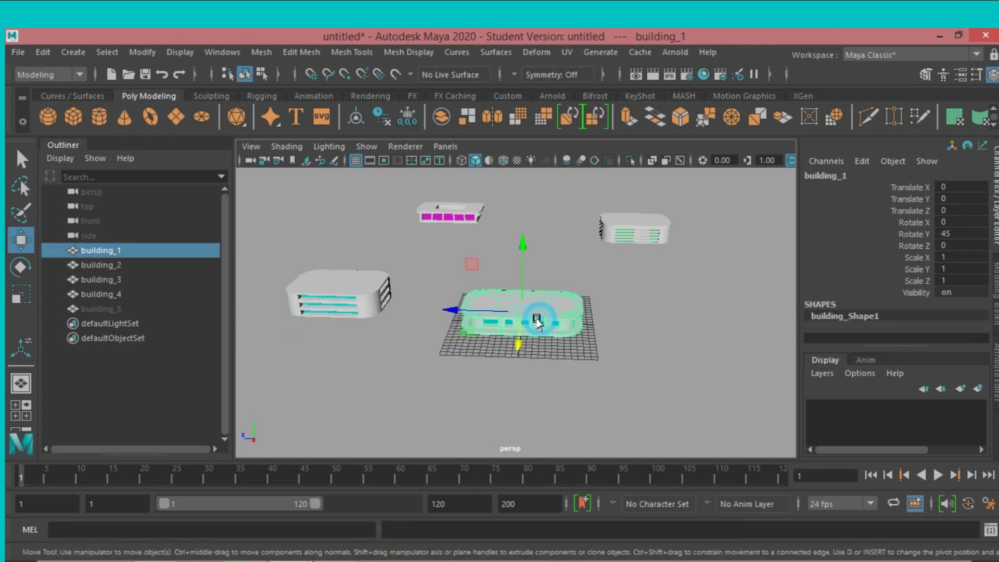
pyautogui.click(108, 308)
pyautogui.press('h')
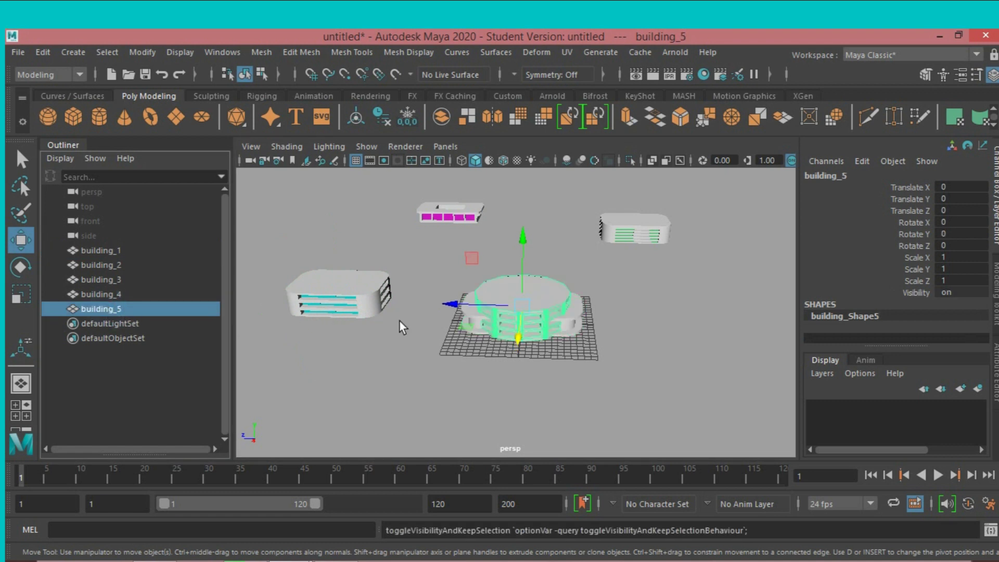
pyautogui.moveTo(459, 307); pyautogui.dragTo(664, 314)
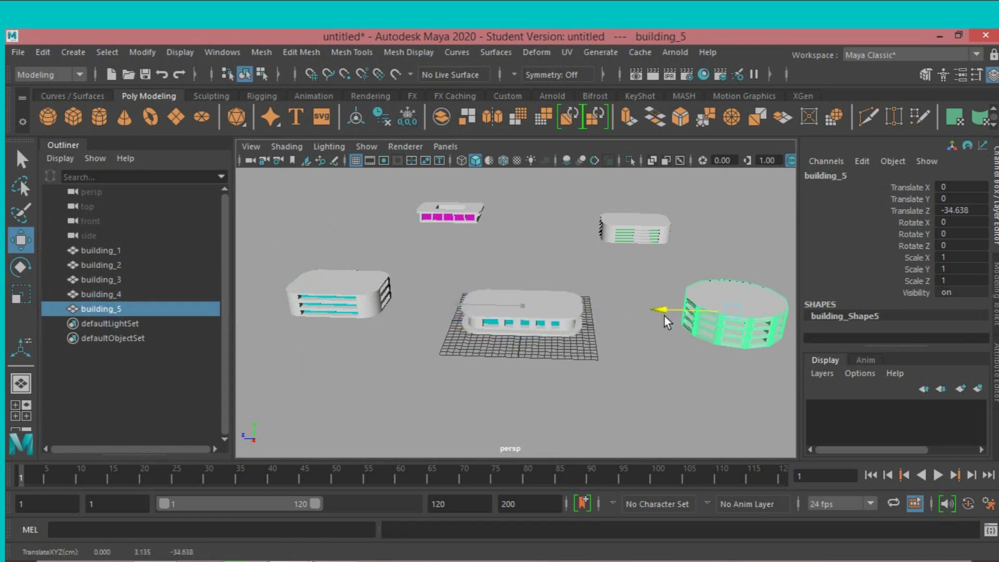
pyautogui.click(536, 313)
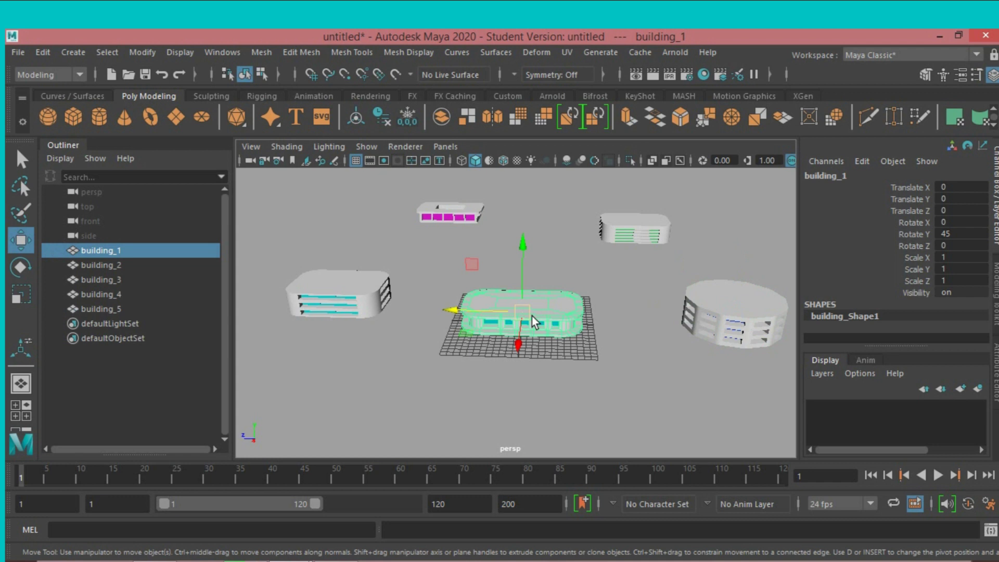
pyautogui.press('f')
pyautogui.scroll(-2, 531, 317)
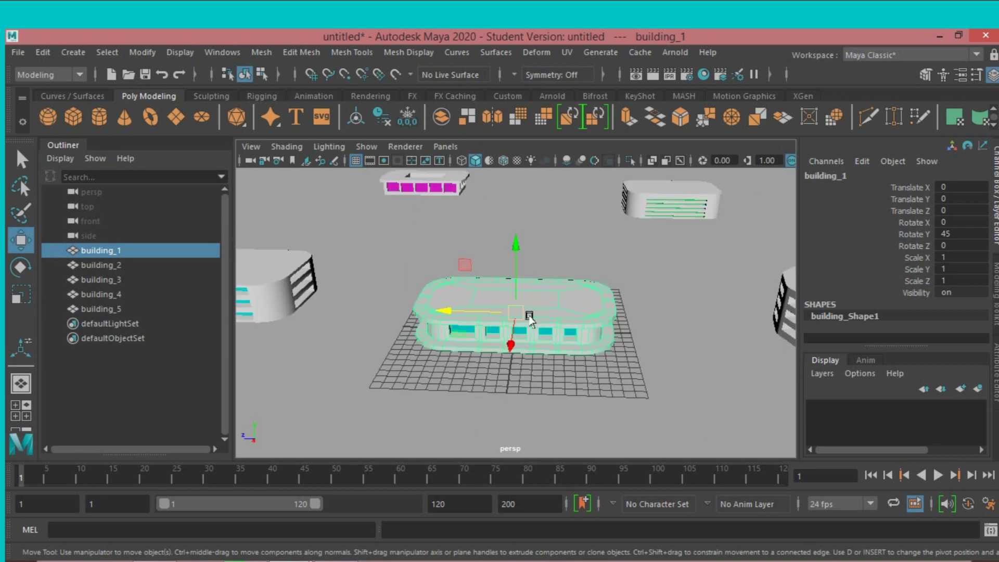
pyautogui.keyDown('alt'); pyautogui.moveTo(530, 320); pyautogui.dragTo(515, 344, button='middle'); pyautogui.keyUp('alt')
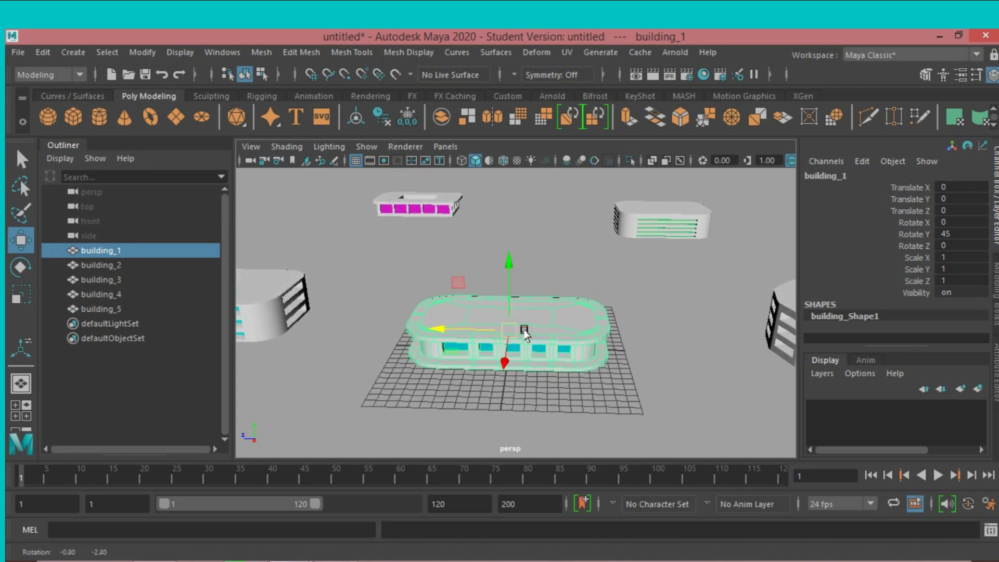
# Switch to the Scale tool and marquee-select all the buildings
pyautogui.click(13, 299)
pyautogui.scroll(-3, 311, 257)
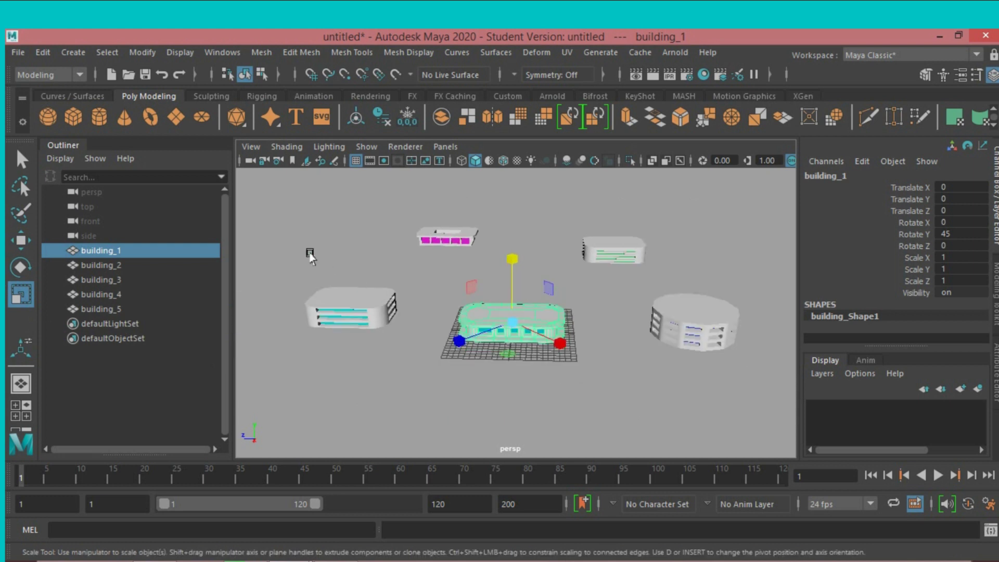
pyautogui.moveTo(271, 195); pyautogui.dragTo(716, 435)
# Delete construction history from all five buildings
pyautogui.click(609, 439)
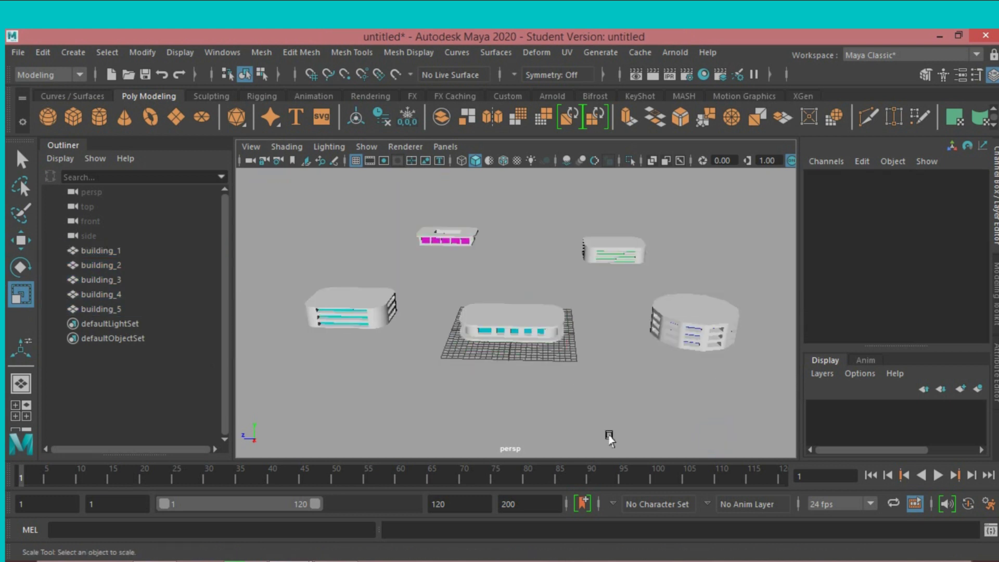
pyautogui.moveTo(266, 214); pyautogui.dragTo(751, 437)
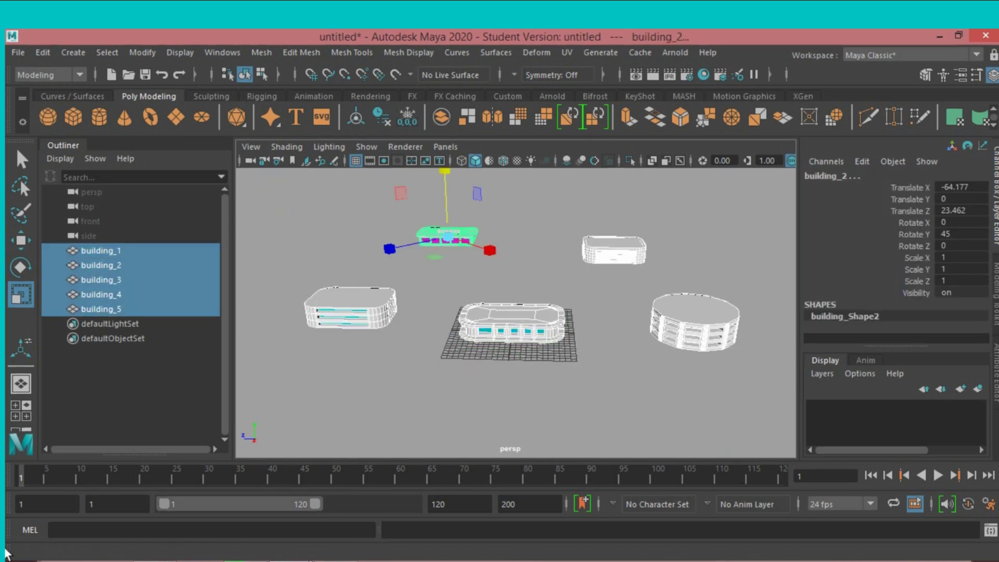
pyautogui.click(46, 54)
pyautogui.moveTo(84, 225)
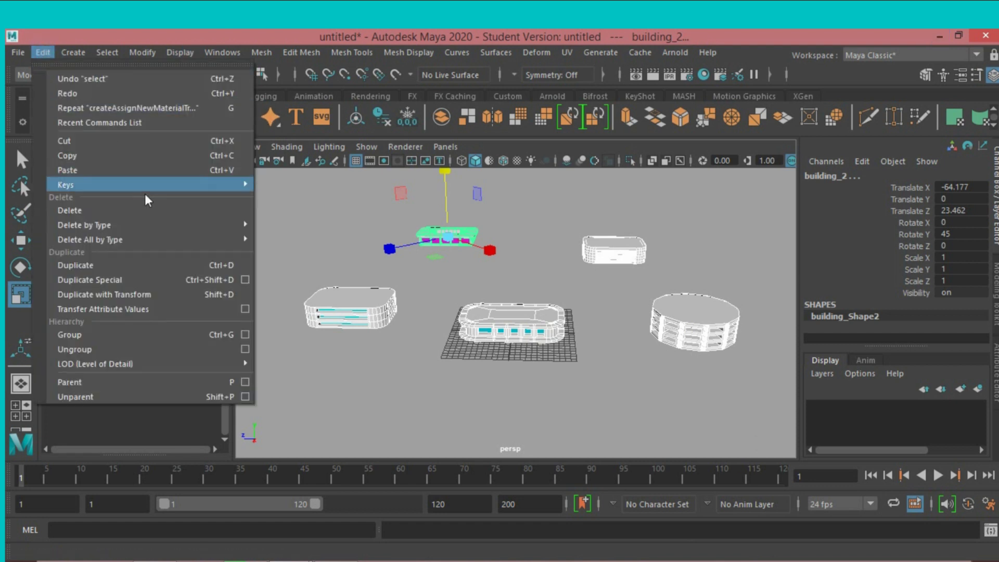
pyautogui.click(294, 223)
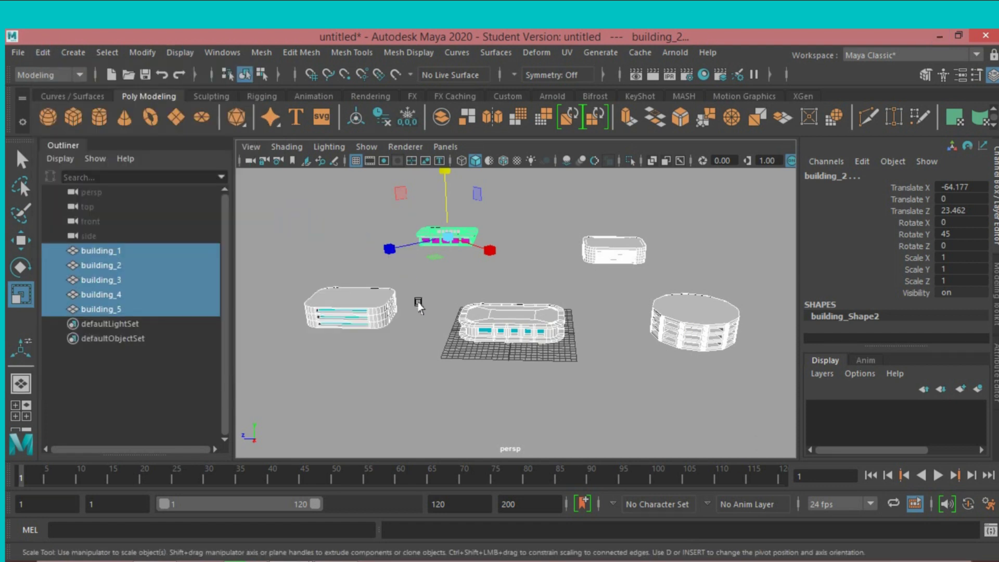
# Uniformly scale building_1 down to 0.866
pyautogui.click(502, 317)
pyautogui.keyDown('alt'); pyautogui.moveTo(503, 318); pyautogui.dragTo(561, 363, button='right'); pyautogui.keyUp('alt')
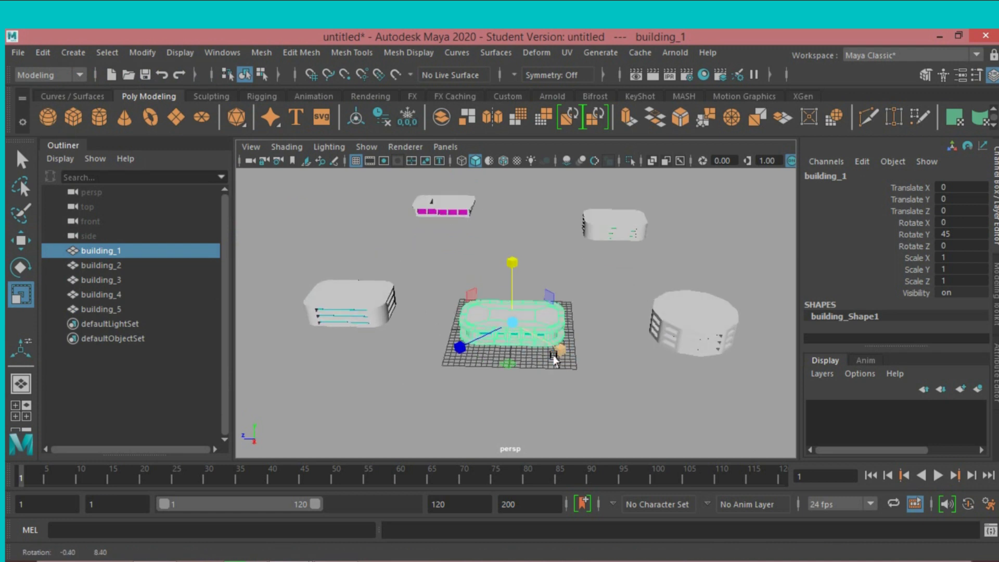
pyautogui.moveTo(561, 363)
pyautogui.keyDown('alt'); pyautogui.mouseDown()
pyautogui.moveTo(528, 341)
pyautogui.moveTo(504, 349)
pyautogui.mouseUp(); pyautogui.keyUp('alt')
pyautogui.keyDown('alt'); pyautogui.moveTo(593, 348); pyautogui.dragTo(593, 333); pyautogui.keyUp('alt')
pyautogui.click(617, 327)
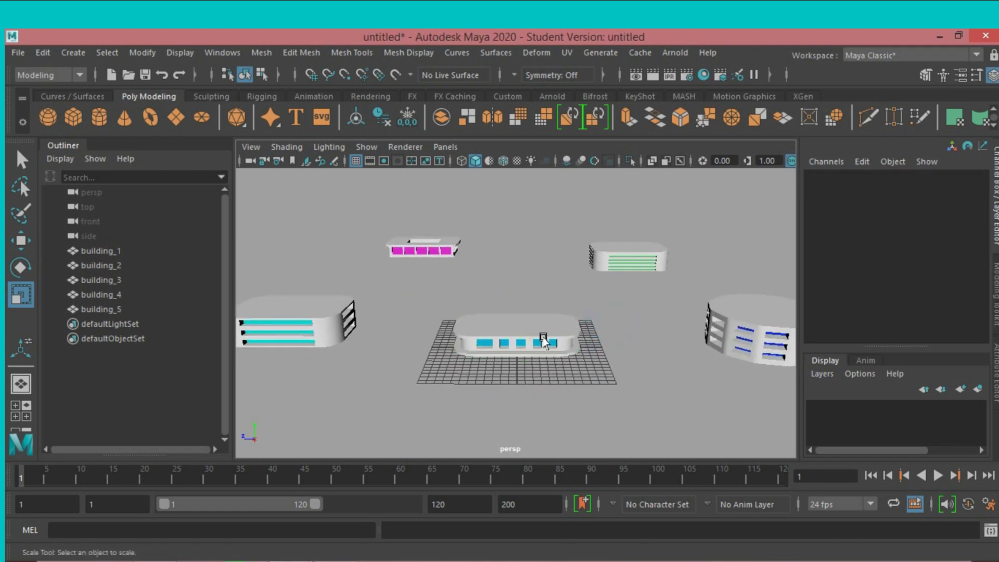
pyautogui.click(546, 333)
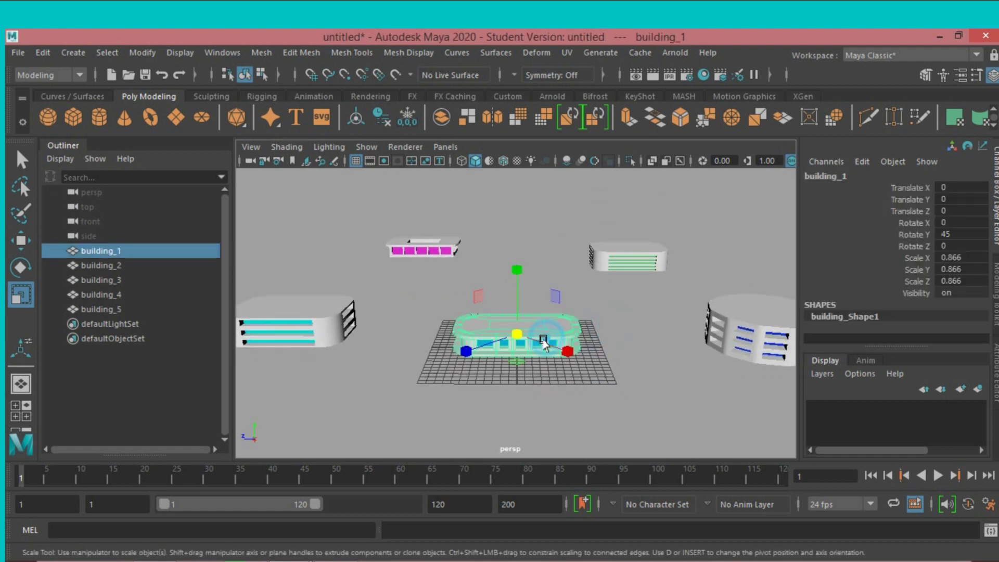
# Switch to the FX menu set and create a MASH network from building_1
pyautogui.click(73, 73)
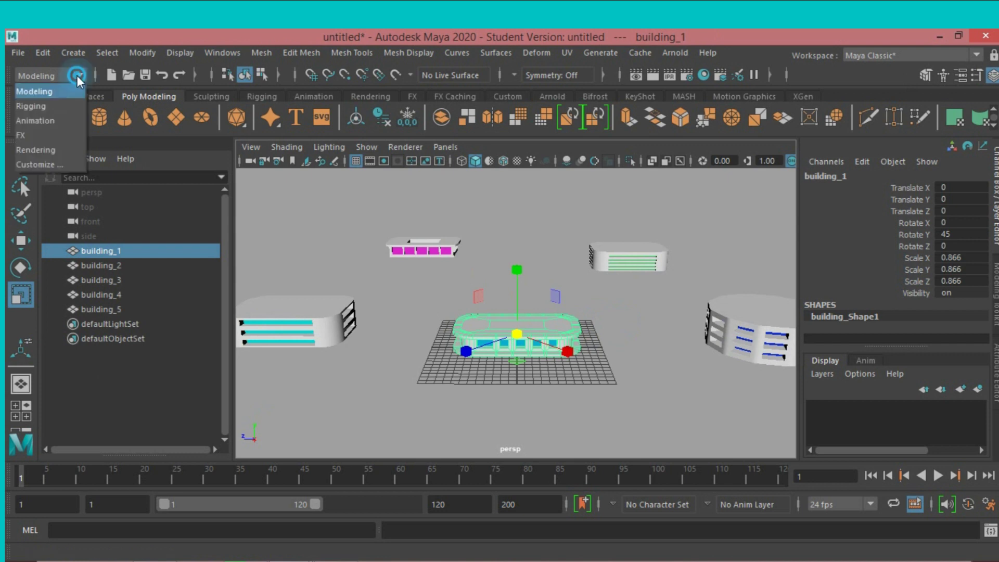
pyautogui.click(29, 136)
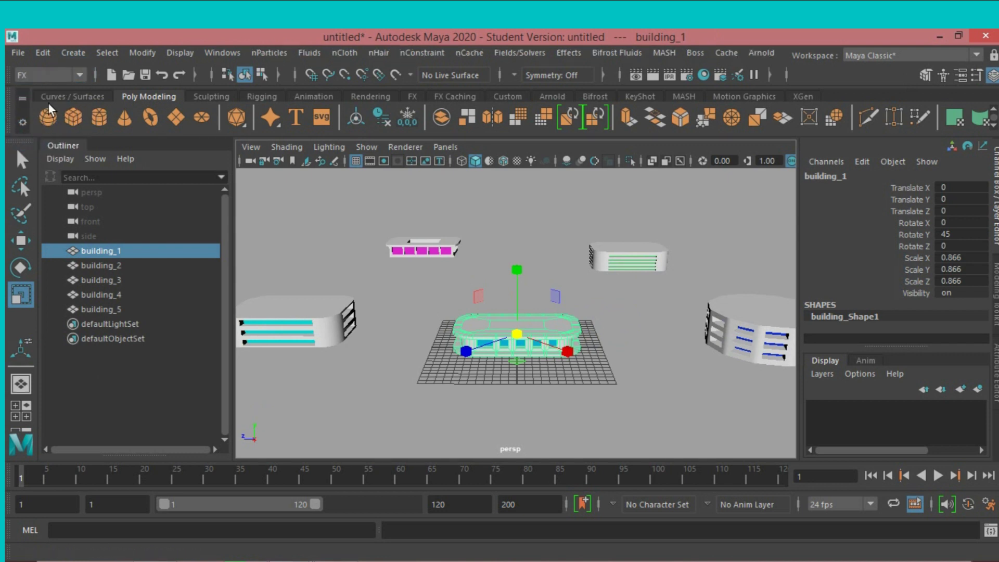
pyautogui.click(664, 53)
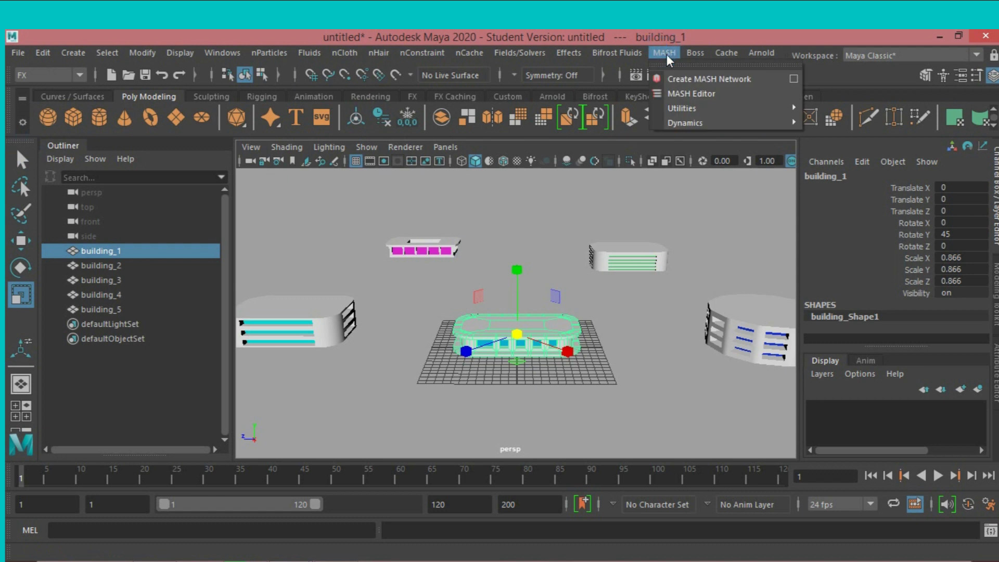
pyautogui.click(682, 77)
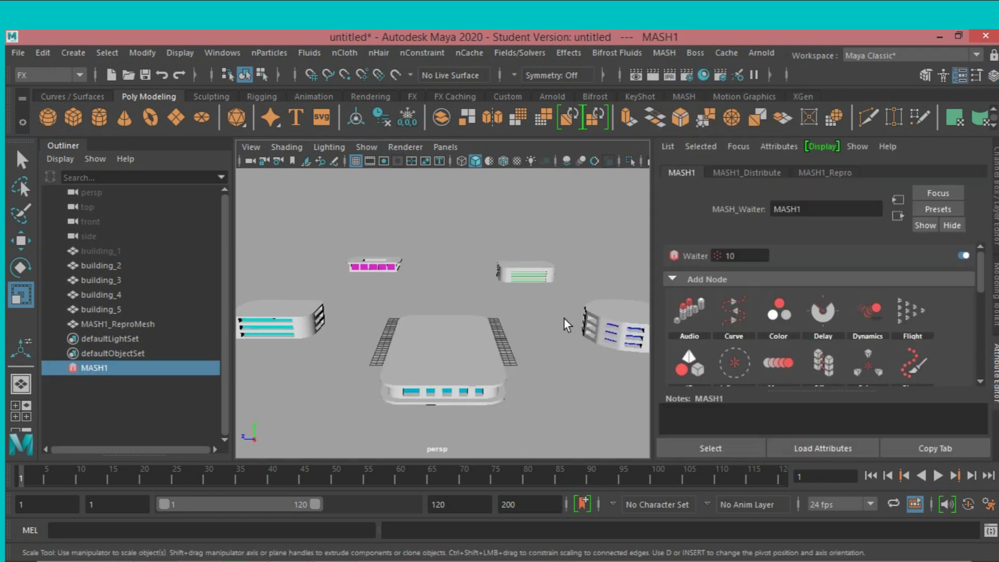
# Set MASH1_Distribute's Distance X to 0 so the copies overlap
pyautogui.scroll(-3, 546, 310)
pyautogui.scroll(-3, 545, 312)
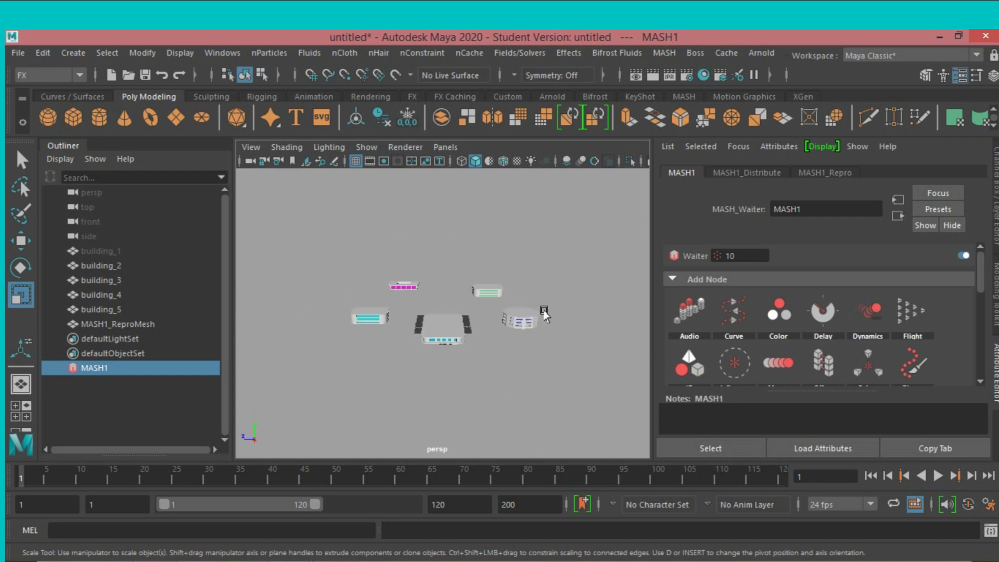
pyautogui.click(741, 174)
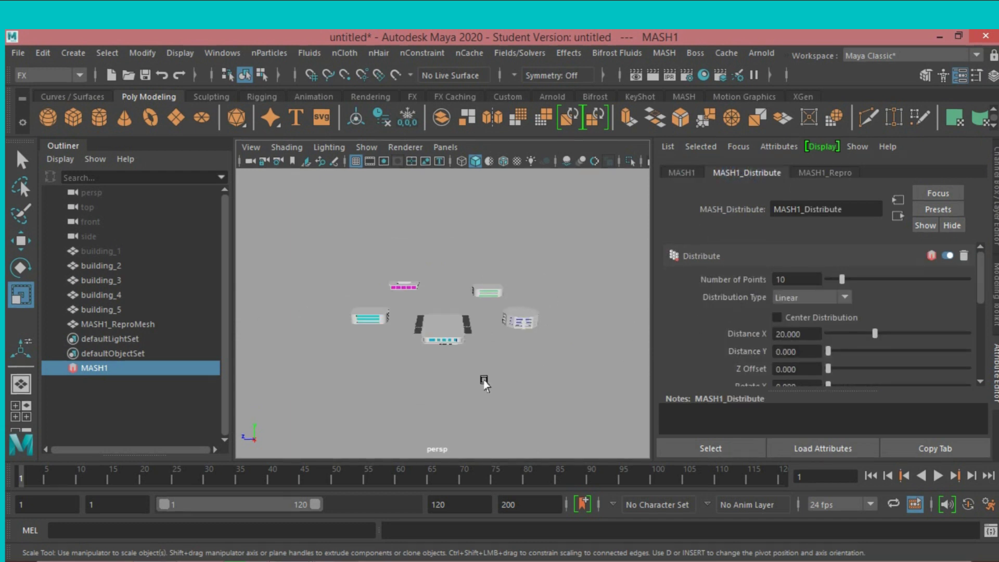
pyautogui.moveTo(482, 377)
pyautogui.keyDown('alt'); pyautogui.mouseDown()
pyautogui.moveTo(564, 402)
pyautogui.moveTo(607, 394)
pyautogui.mouseUp(); pyautogui.keyUp('alt')
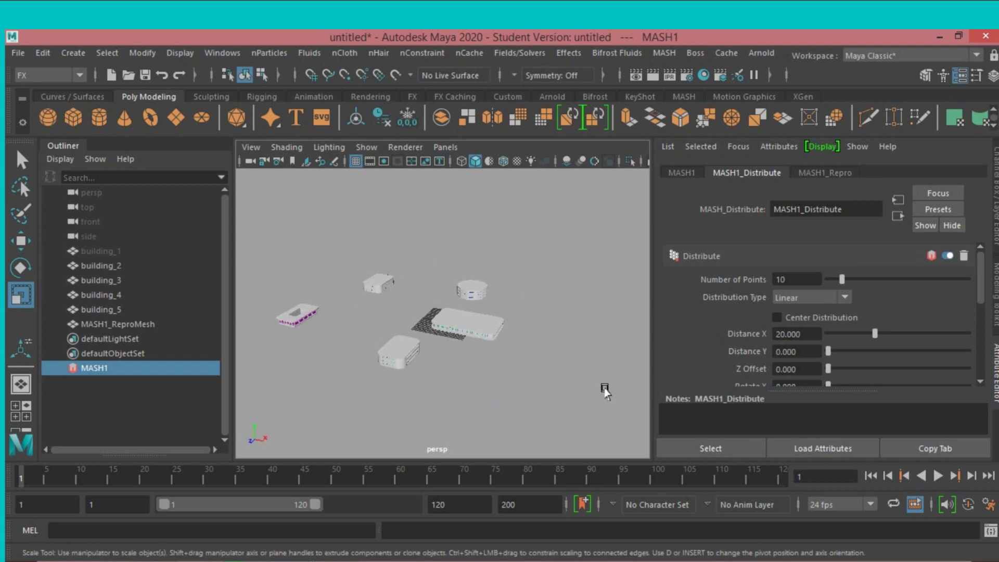
pyautogui.scroll(2, 594, 379)
pyautogui.scroll(3, 591, 376)
pyautogui.scroll(-4, 591, 375)
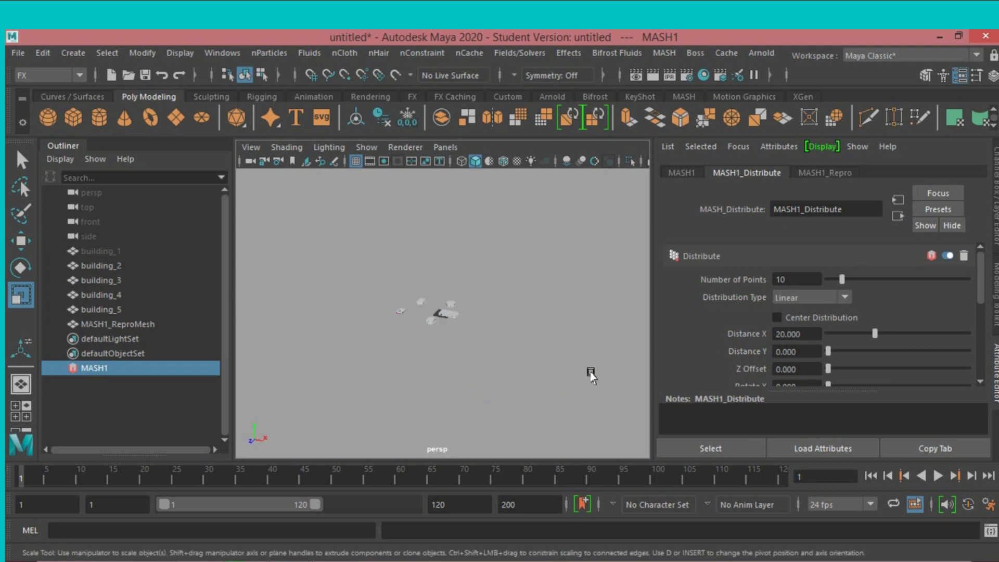
pyautogui.scroll(4, 591, 376)
pyautogui.scroll(3, 591, 376)
pyautogui.scroll(-1, 591, 375)
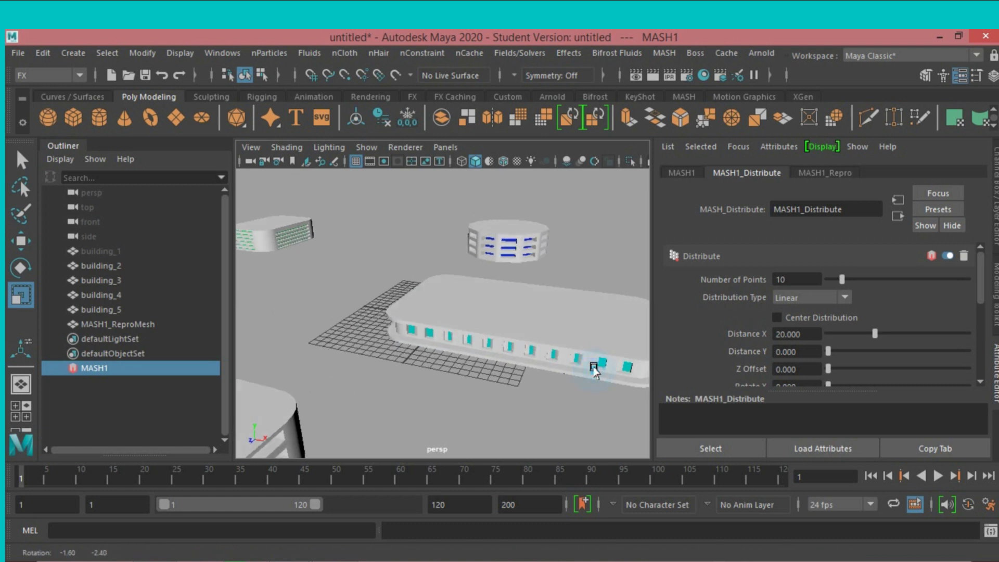
pyautogui.scroll(-3, 591, 372)
pyautogui.scroll(1, 583, 362)
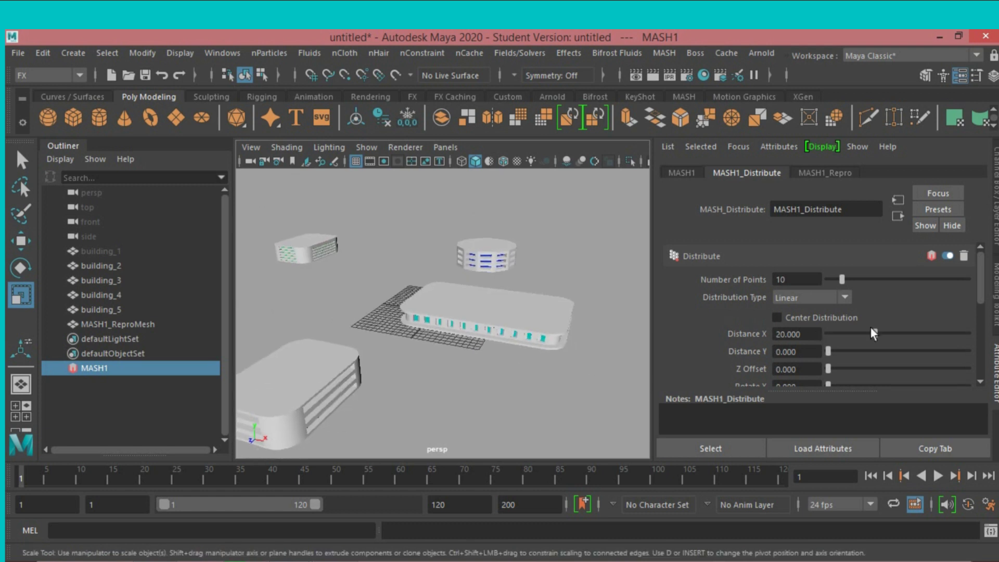
pyautogui.moveTo(874, 331); pyautogui.dragTo(829, 333)
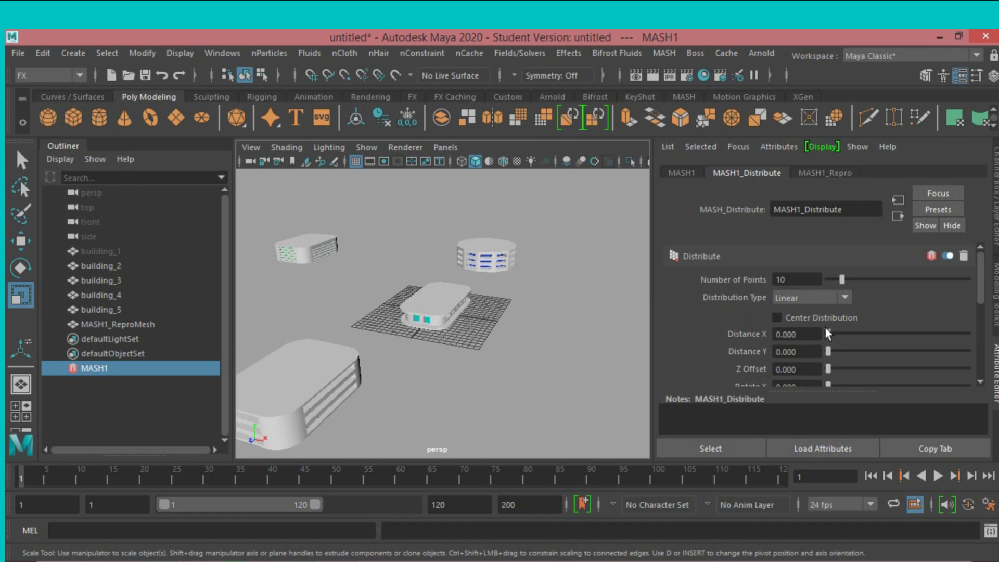
# Stack the MASH1 copies vertically by raising the Distribute Distance Y value
pyautogui.moveTo(535, 358)
pyautogui.keyDown('alt'); pyautogui.mouseDown()
pyautogui.moveTo(446, 351)
pyautogui.moveTo(435, 339)
pyautogui.moveTo(451, 341)
pyautogui.moveTo(443, 358)
pyautogui.mouseUp(); pyautogui.keyUp('alt')
pyautogui.scroll(1, 442, 354)
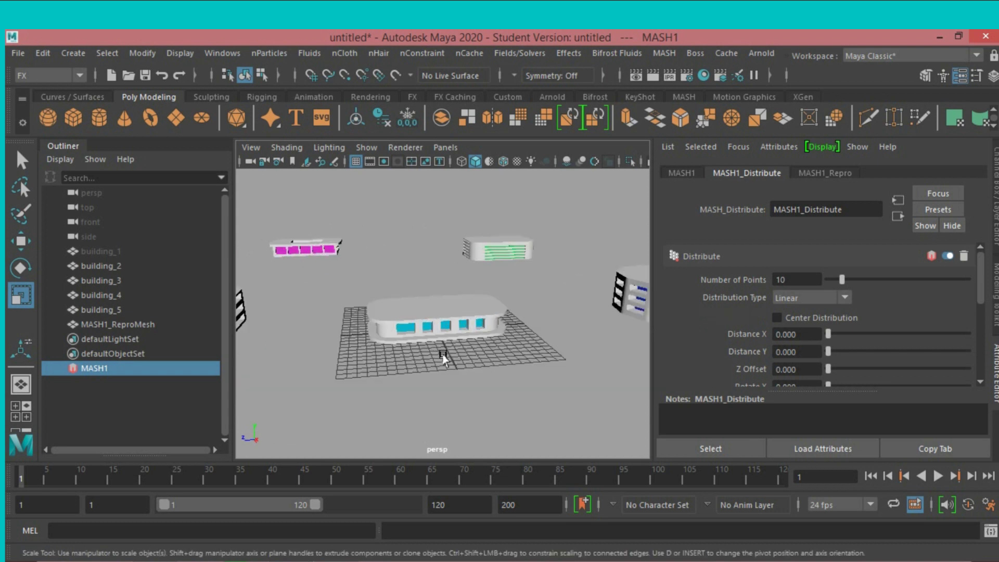
pyautogui.scroll(2, 440, 350)
pyautogui.scroll(2, 448, 344)
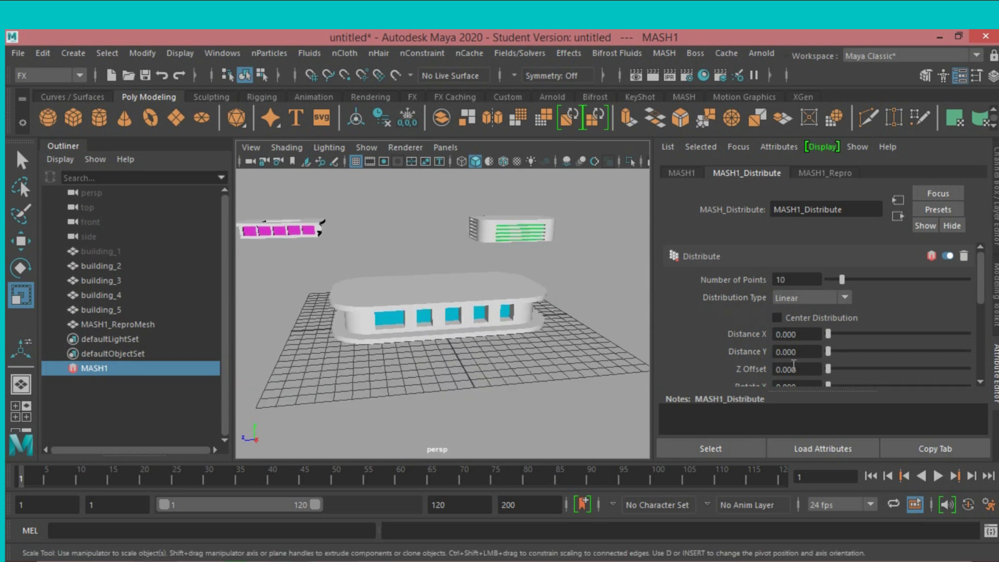
pyautogui.moveTo(826, 353); pyautogui.dragTo(870, 368)
pyautogui.scroll(-5, 519, 364)
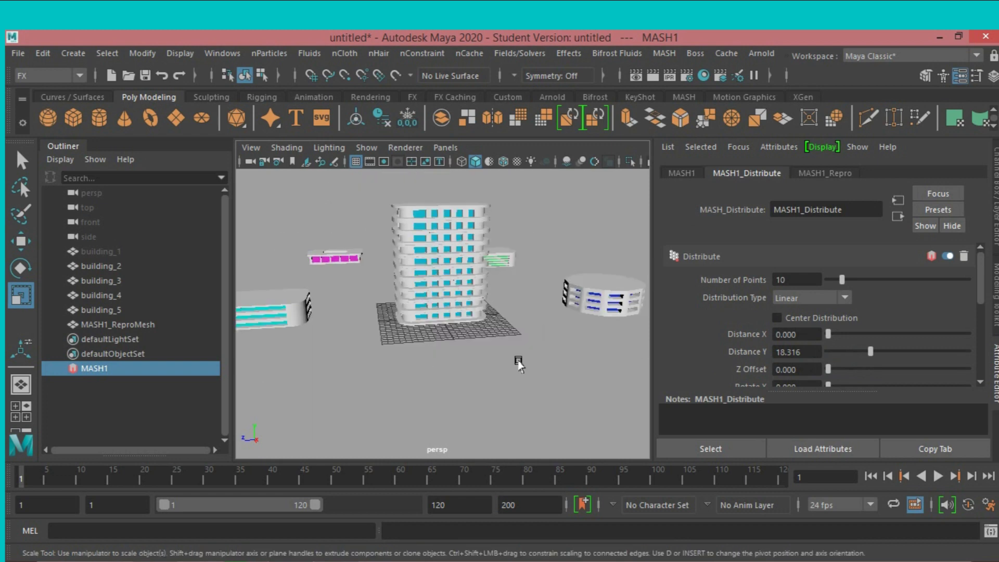
pyautogui.keyDown('alt'); pyautogui.moveTo(518, 364); pyautogui.dragTo(518, 362, button='middle'); pyautogui.keyUp('alt')
pyautogui.scroll(5, 509, 383)
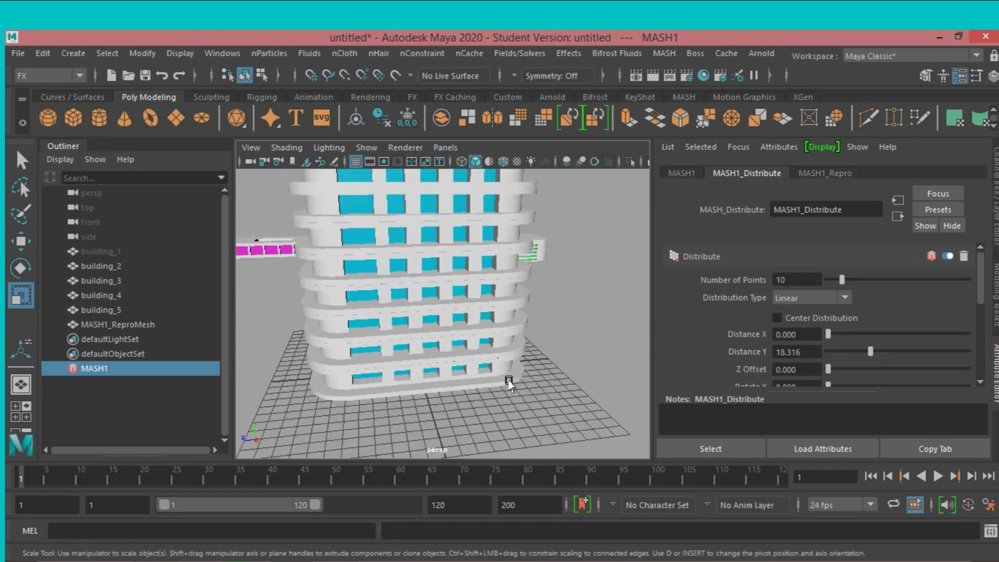
pyautogui.moveTo(525, 379)
pyautogui.keyDown('alt'); pyautogui.mouseDown()
pyautogui.moveTo(504, 382)
pyautogui.moveTo(518, 387)
pyautogui.mouseUp(); pyautogui.keyUp('alt')
pyautogui.moveTo(867, 352); pyautogui.dragTo(877, 353)
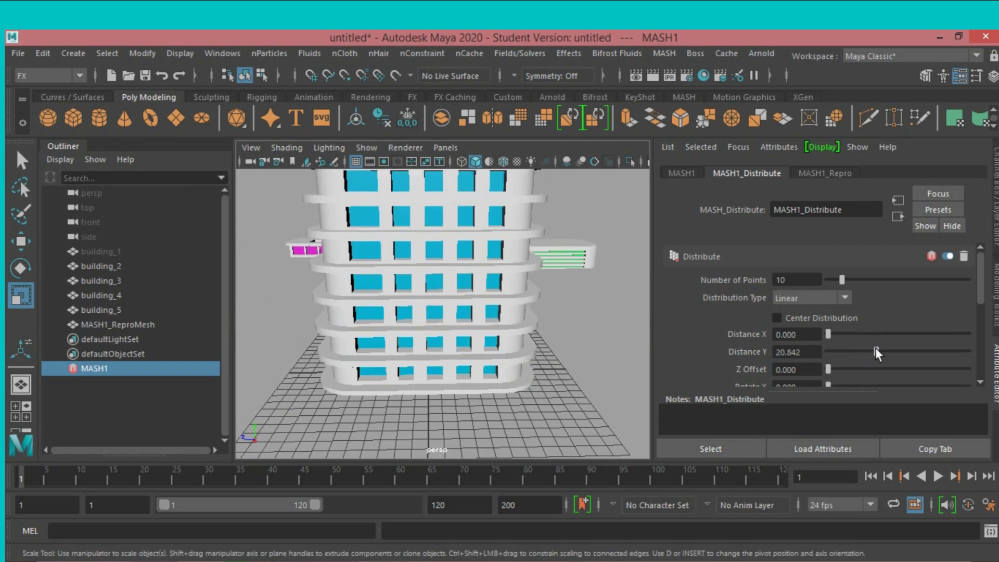
pyautogui.moveTo(876, 351); pyautogui.dragTo(874, 352)
pyautogui.scroll(-3, 593, 371)
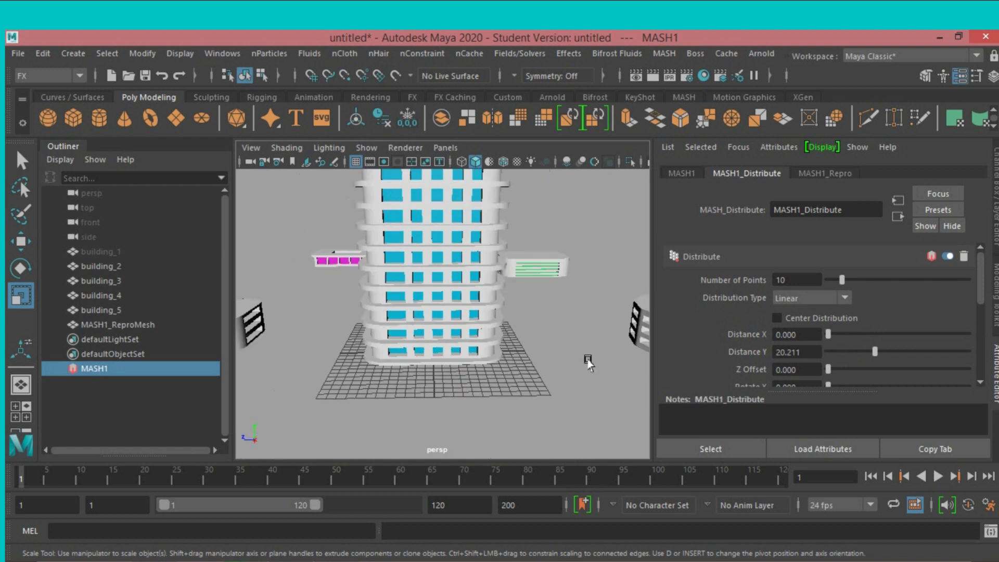
pyautogui.scroll(-2, 587, 363)
pyautogui.moveTo(536, 363)
pyautogui.keyDown('alt'); pyautogui.mouseDown()
pyautogui.moveTo(558, 375)
pyautogui.moveTo(538, 374)
pyautogui.mouseUp(); pyautogui.keyUp('alt')
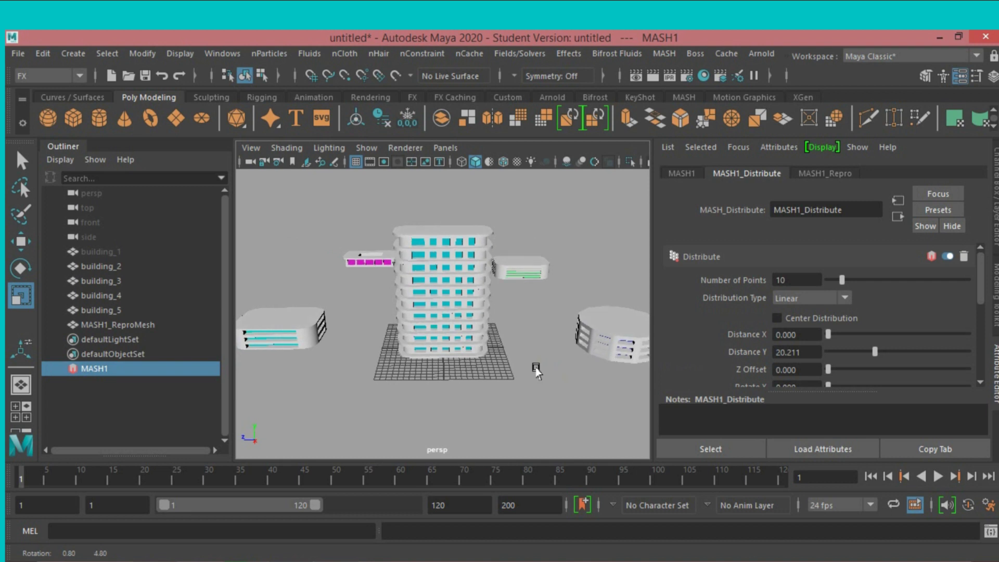
# Increase MASH1 Distance Y to about 35.368 for taller floor spacing
pyautogui.click(872, 351)
pyautogui.moveTo(874, 351); pyautogui.dragTo(907, 359)
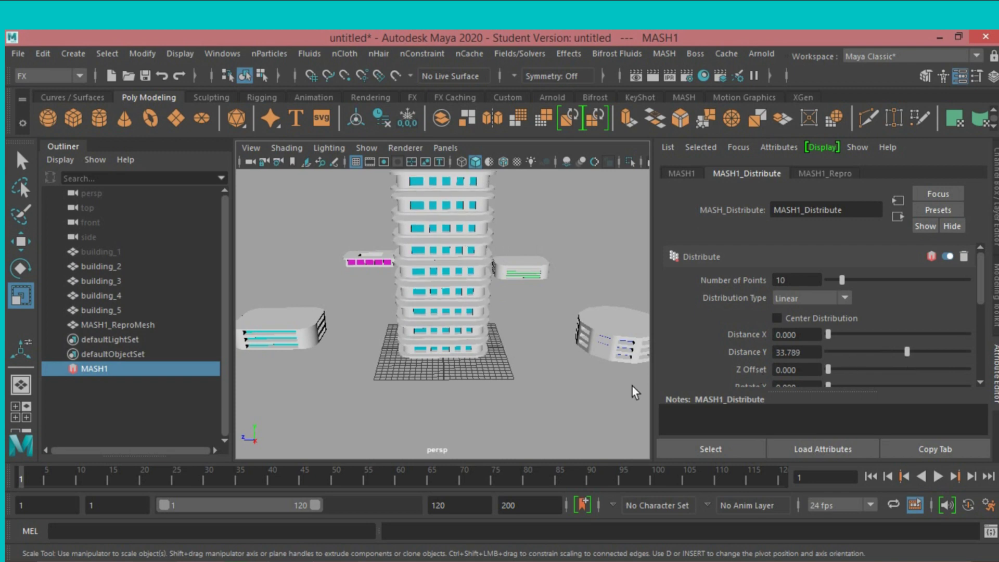
pyautogui.scroll(2, 547, 378)
pyautogui.scroll(2, 550, 377)
pyautogui.moveTo(550, 378)
pyautogui.keyDown('alt'); pyautogui.mouseDown()
pyautogui.moveTo(506, 378)
pyautogui.moveTo(552, 385)
pyautogui.mouseUp(); pyautogui.keyUp('alt')
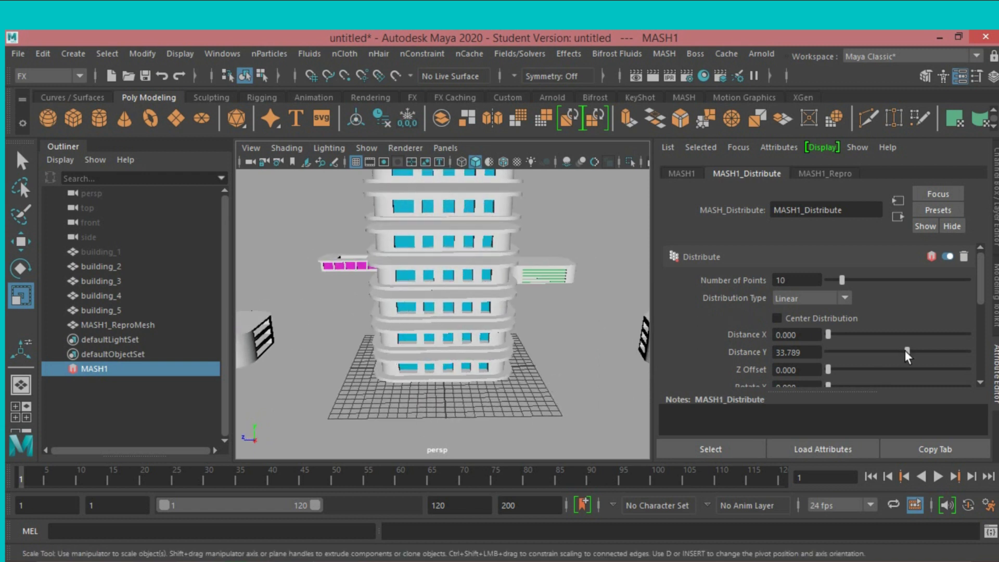
pyautogui.moveTo(905, 351); pyautogui.dragTo(909, 353)
pyautogui.keyDown('alt'); pyautogui.moveTo(504, 338); pyautogui.dragTo(507, 302); pyautogui.keyUp('alt')
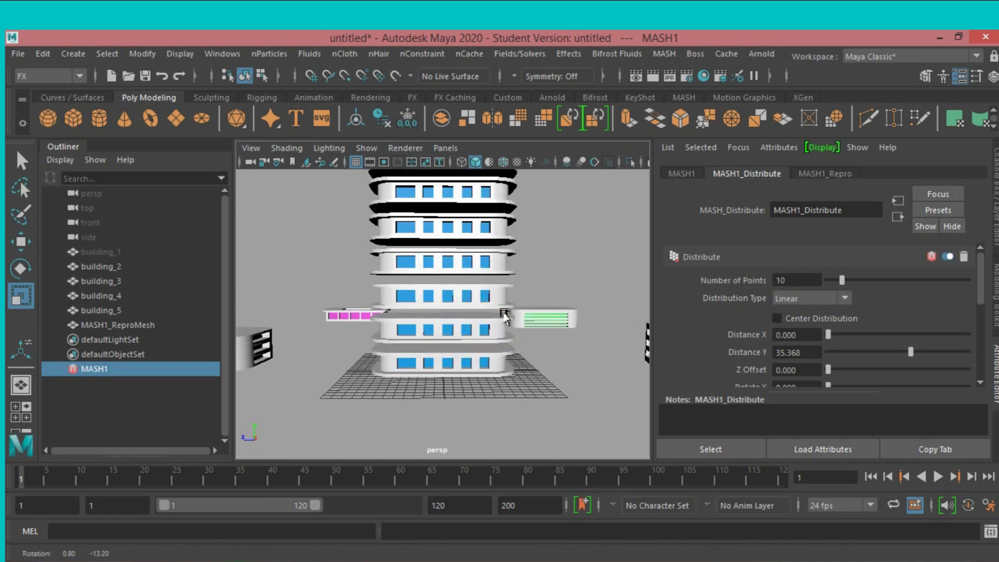
# Raise MASH1 Number of Points to 14 to add tower floors
pyautogui.moveTo(839, 281); pyautogui.dragTo(846, 282)
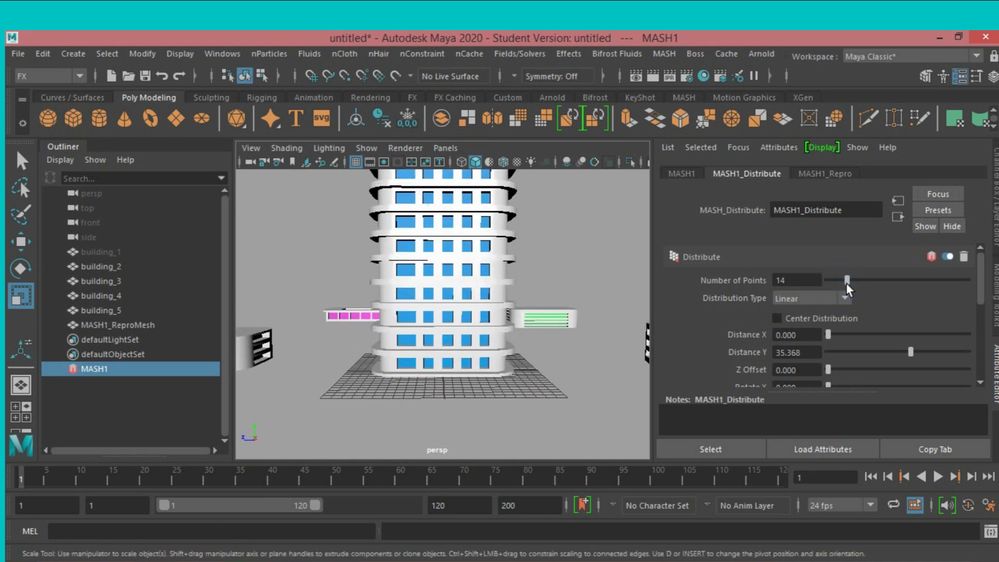
pyautogui.moveTo(538, 355)
pyautogui.keyDown('alt'); pyautogui.mouseDown()
pyautogui.moveTo(551, 350)
pyautogui.moveTo(439, 379)
pyautogui.moveTo(542, 374)
pyautogui.moveTo(489, 374)
pyautogui.moveTo(532, 372)
pyautogui.mouseUp(); pyautogui.keyUp('alt')
pyautogui.scroll(-5, 518, 364)
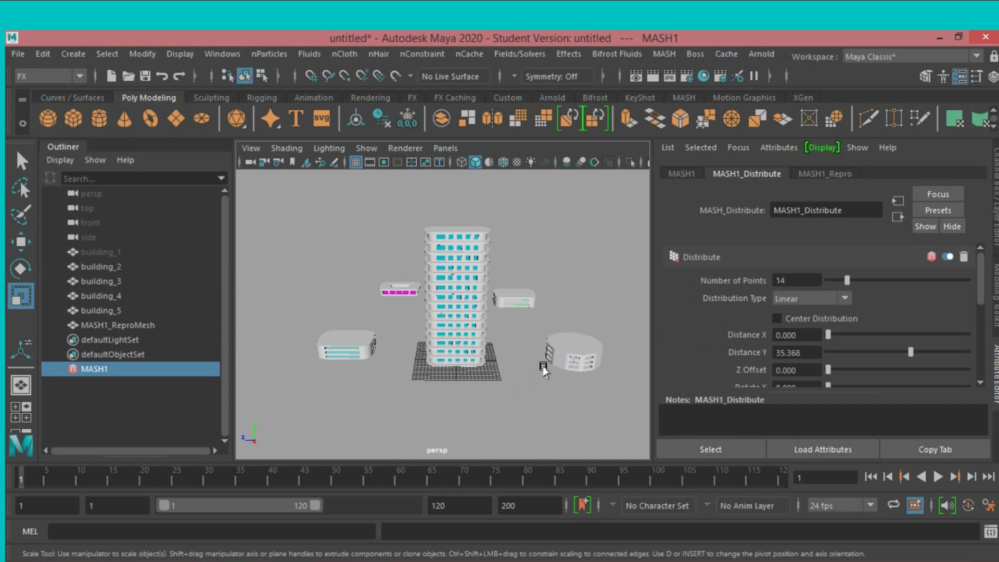
pyautogui.scroll(2, 515, 372)
pyautogui.scroll(1, 512, 371)
pyautogui.scroll(1, 511, 371)
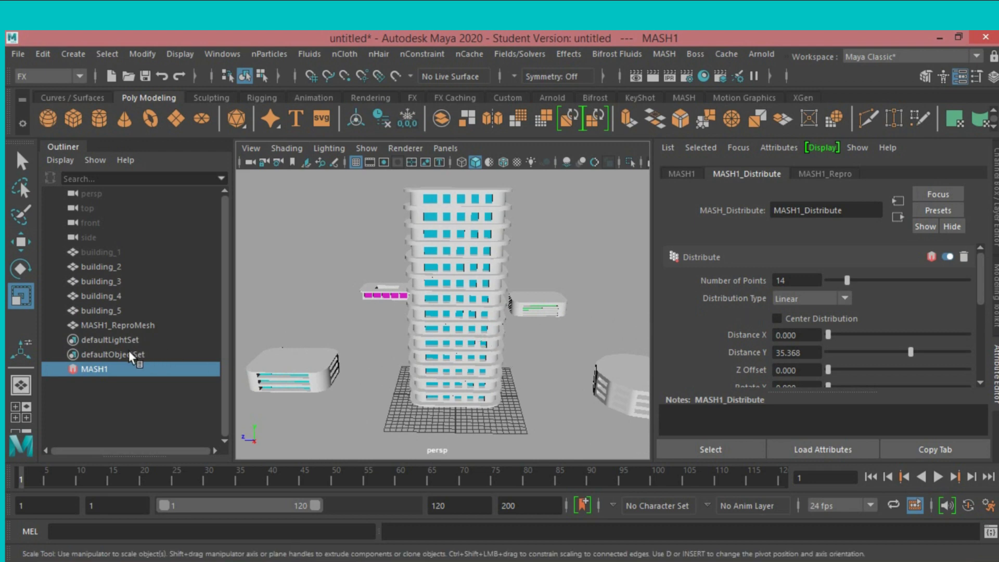
# Duplicate MASH1_ReproMesh and name the copy high_building_1
pyautogui.click(115, 326)
pyautogui.keyDown('alt'); pyautogui.moveTo(488, 286); pyautogui.dragTo(466, 314); pyautogui.keyUp('alt')
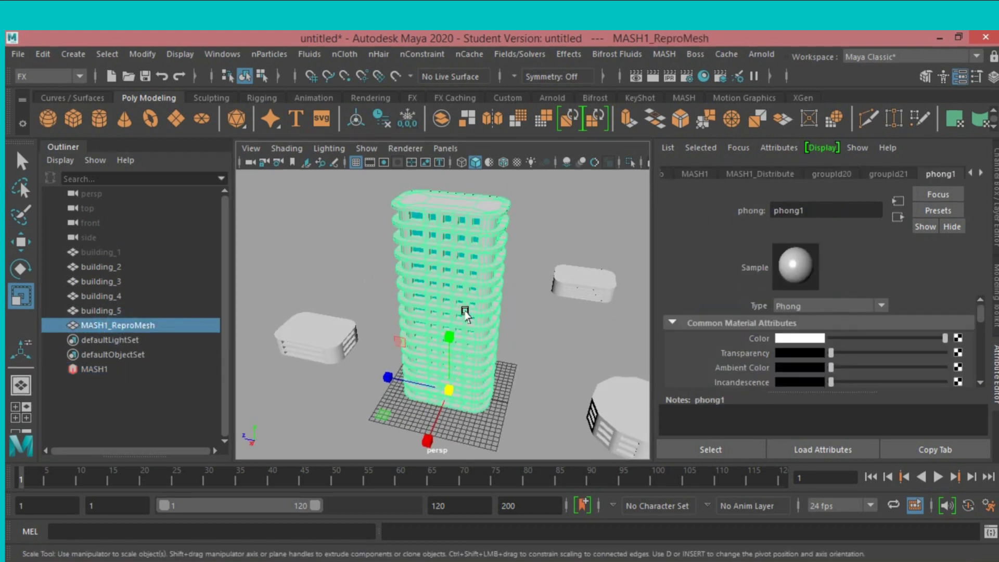
pyautogui.hotkey('ctrl', 'd')
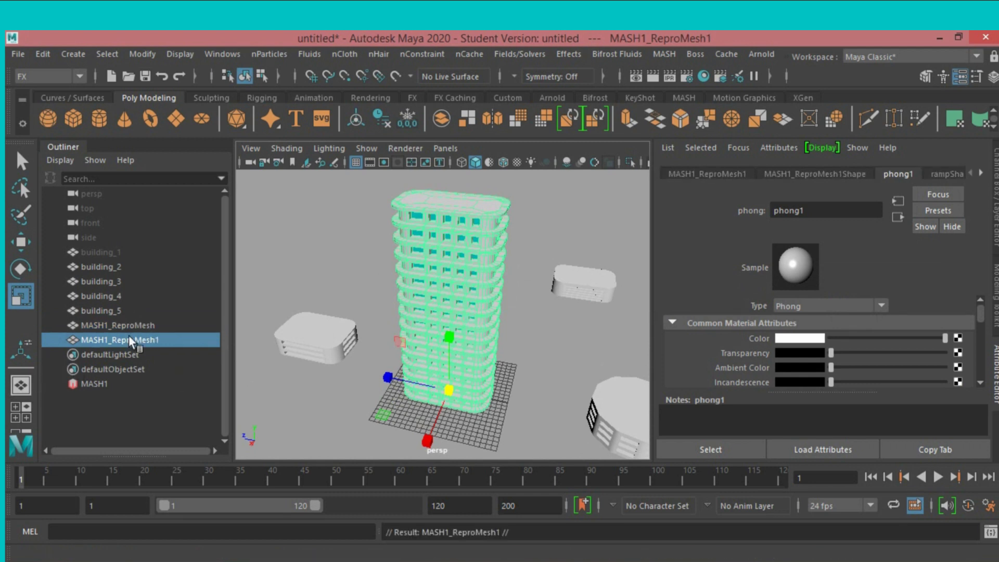
pyautogui.doubleClick(138, 343)
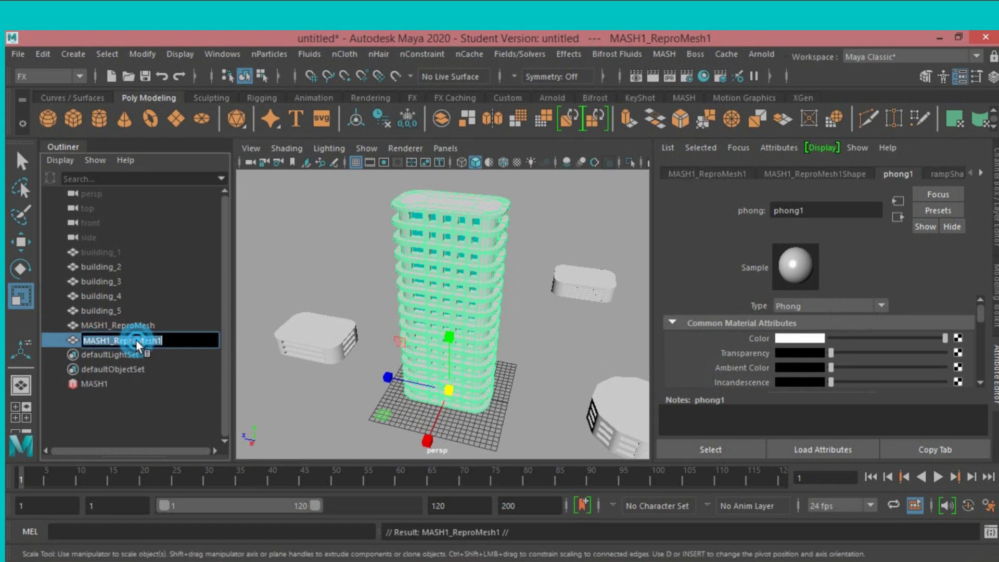
pyautogui.write('high building')
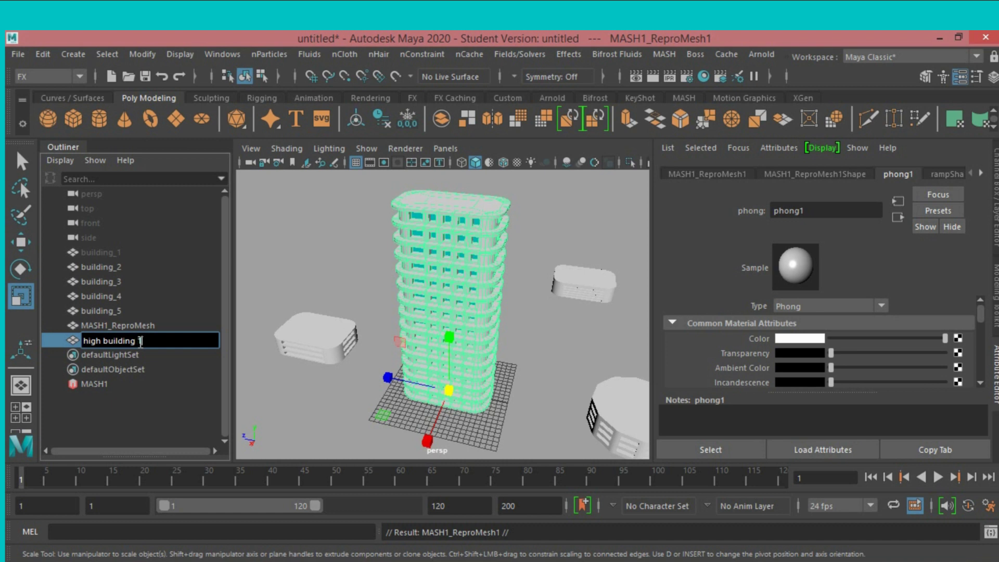
pyautogui.press('Return')
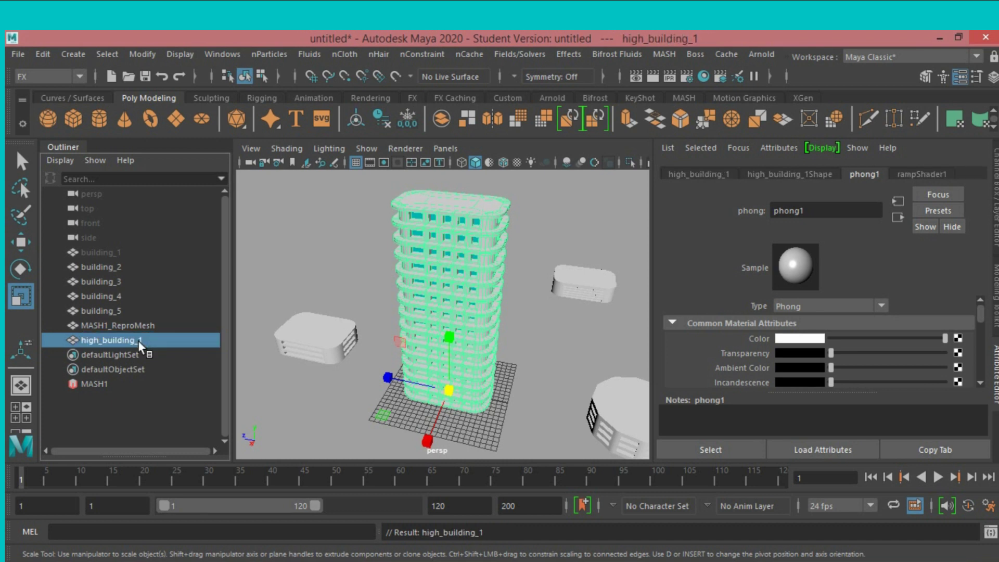
# Move high_building_1 to the left (Translate 54.53) and reselect the original tower mesh
pyautogui.click(21, 242)
pyautogui.moveTo(386, 379); pyautogui.dragTo(175, 346)
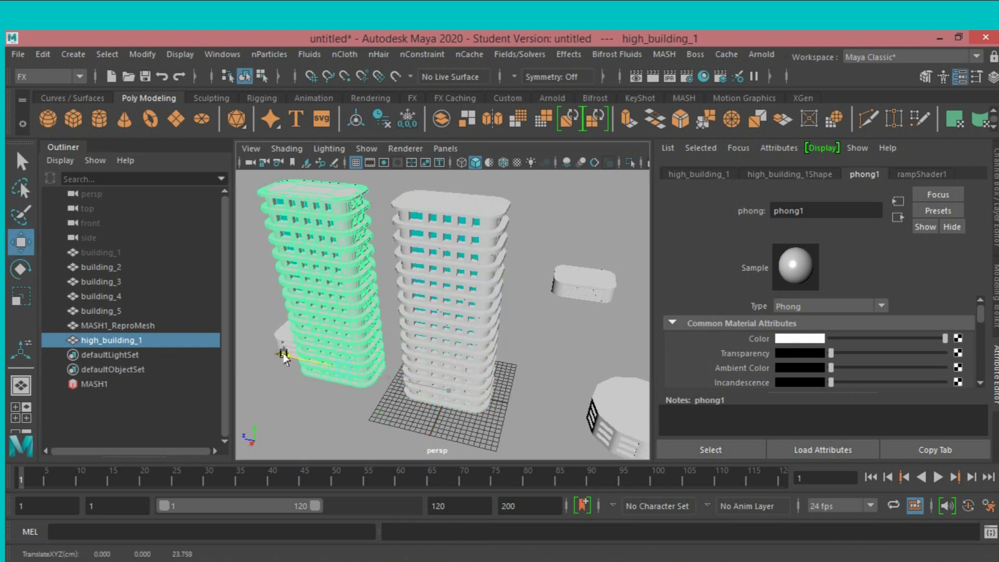
pyautogui.click(134, 323)
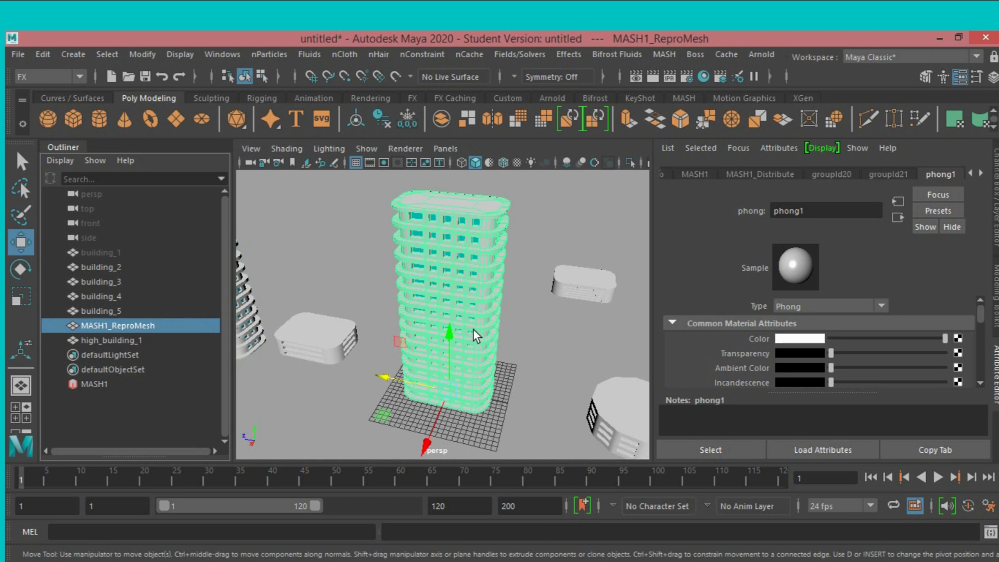
pyautogui.keyDown('alt'); pyautogui.moveTo(473, 330); pyautogui.dragTo(599, 348); pyautogui.keyUp('alt')
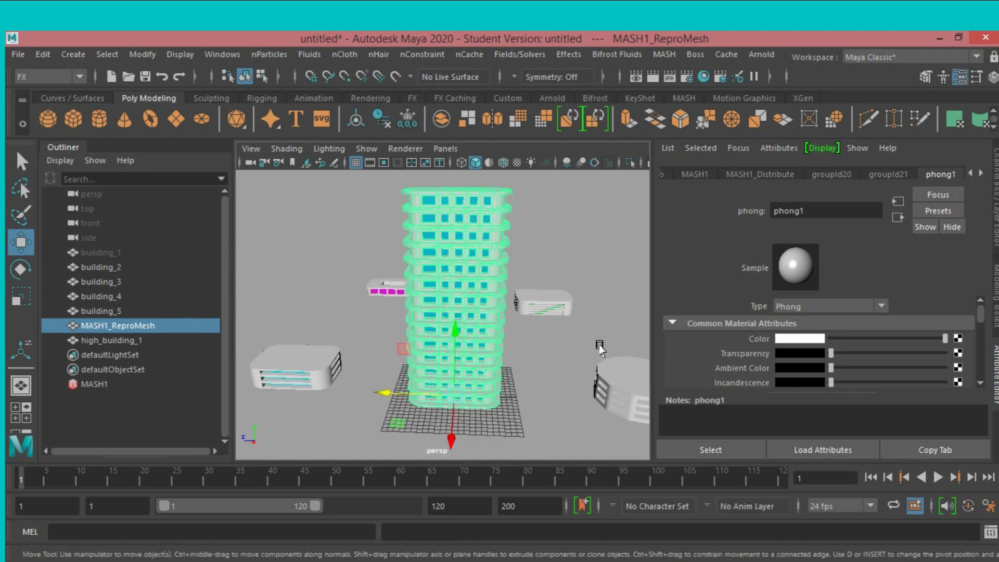
# Set MASH1 Distance Y to 60 and Number of Points to 23 for a much taller tower
pyautogui.click(111, 385)
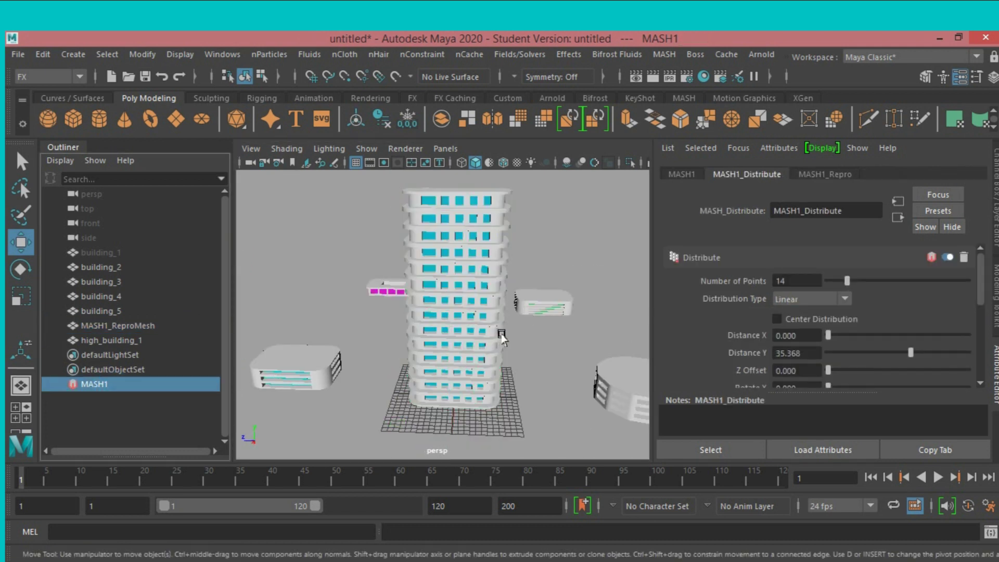
pyautogui.keyDown('alt'); pyautogui.moveTo(501, 339); pyautogui.dragTo(502, 333); pyautogui.keyUp('alt')
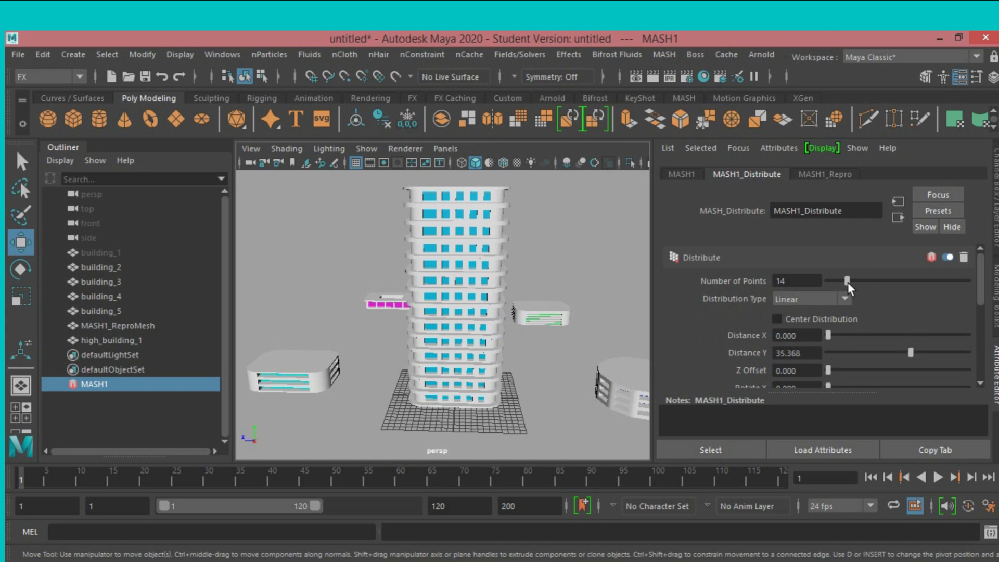
pyautogui.scroll(1, 586, 334)
pyautogui.scroll(2, 586, 335)
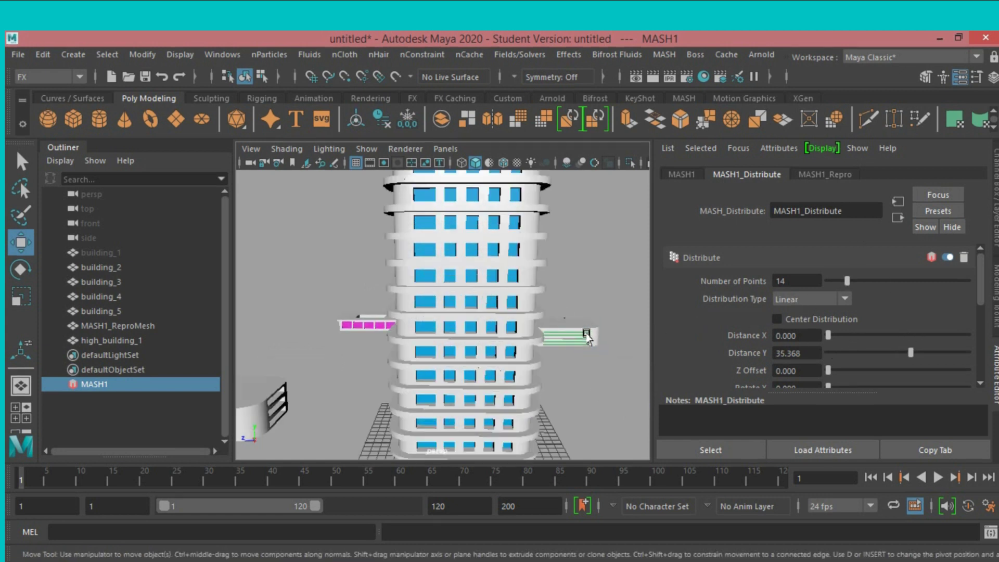
pyautogui.moveTo(910, 351); pyautogui.dragTo(971, 363)
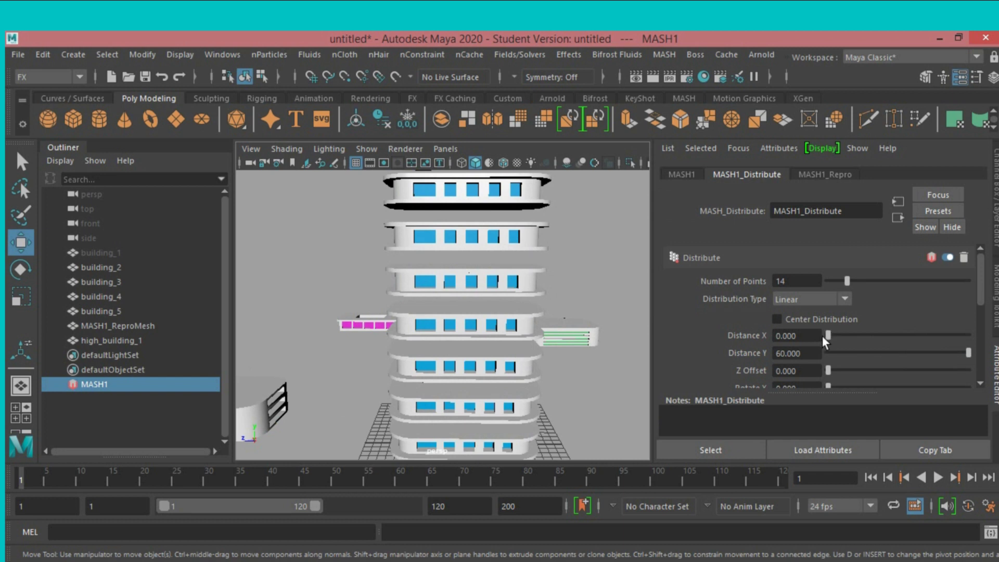
pyautogui.moveTo(847, 281); pyautogui.dragTo(859, 289)
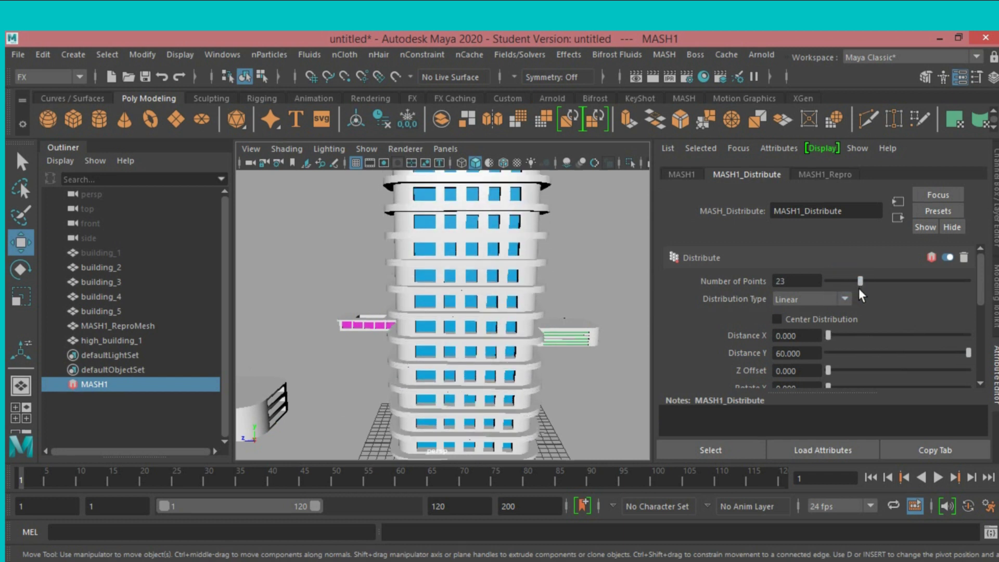
pyautogui.scroll(-5, 504, 307)
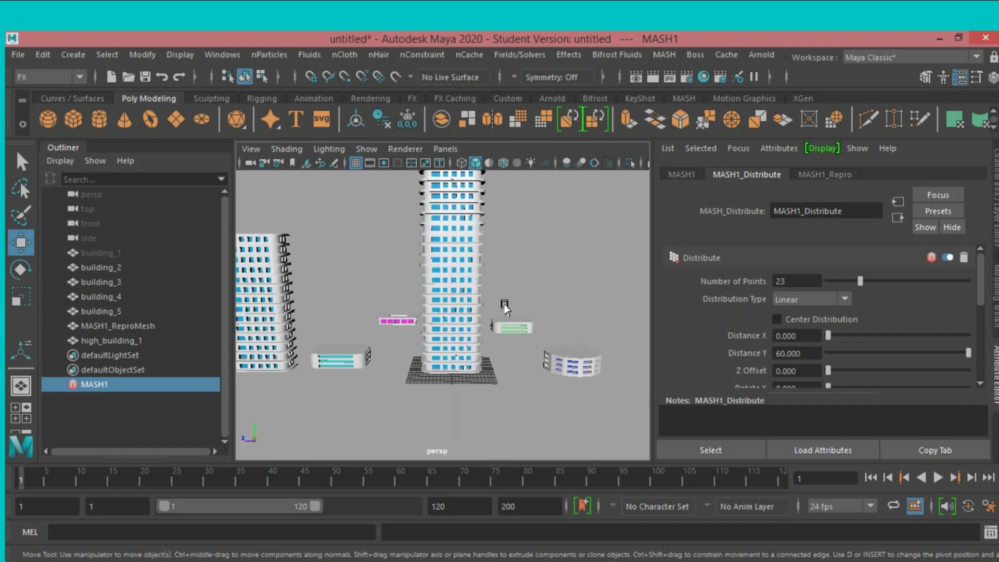
pyautogui.moveTo(505, 307)
pyautogui.keyDown('alt'); pyautogui.mouseDown()
pyautogui.moveTo(498, 325)
pyautogui.moveTo(506, 319)
pyautogui.mouseUp(); pyautogui.keyUp('alt')
pyautogui.scroll(3, 507, 323)
pyautogui.scroll(3, 502, 329)
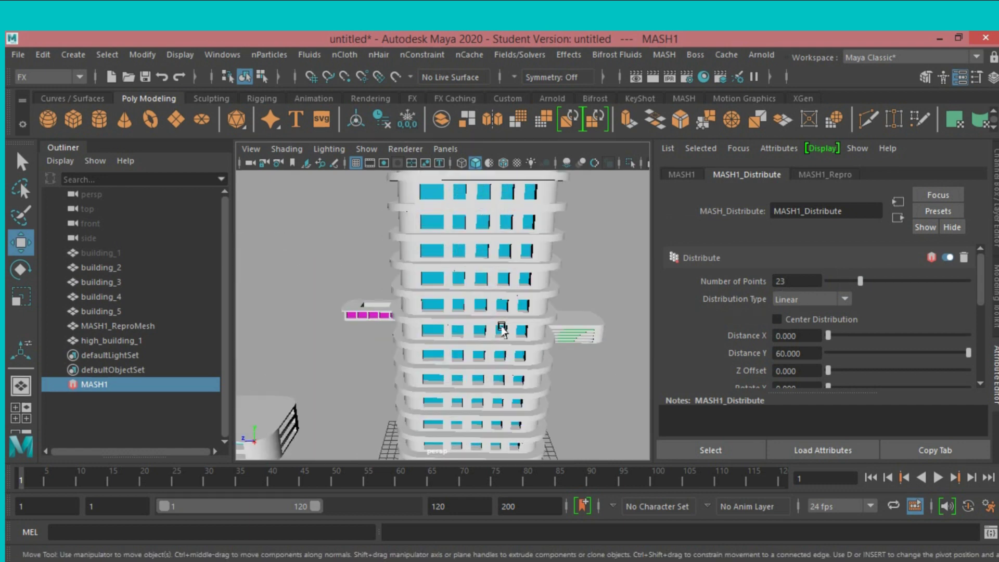
pyautogui.scroll(-3, 502, 329)
pyautogui.scroll(-1, 502, 329)
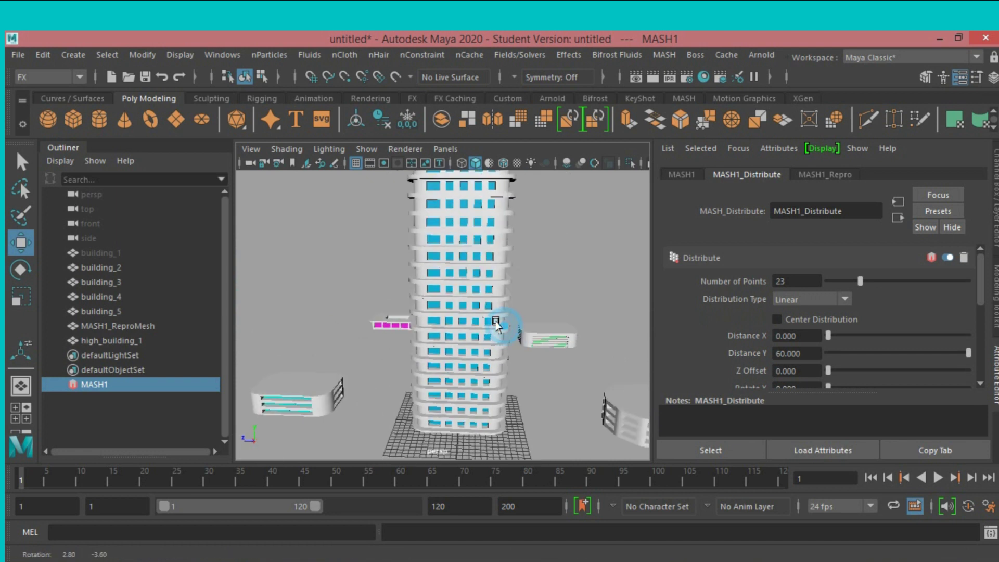
# Rename the tall MASH1_ReproMesh tower to high_building_2
pyautogui.click(452, 297)
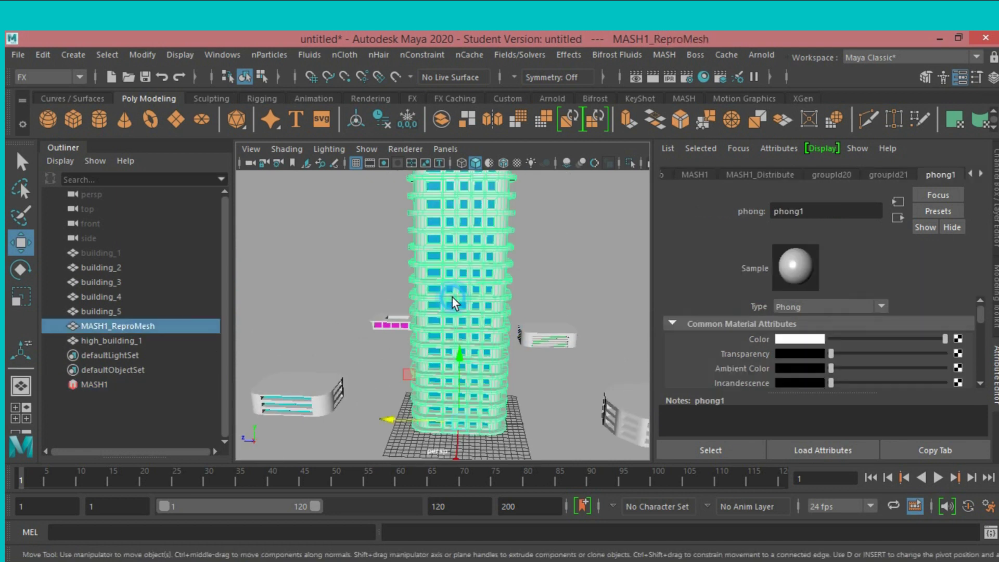
pyautogui.doubleClick(120, 327)
pyautogui.write('high building 2')
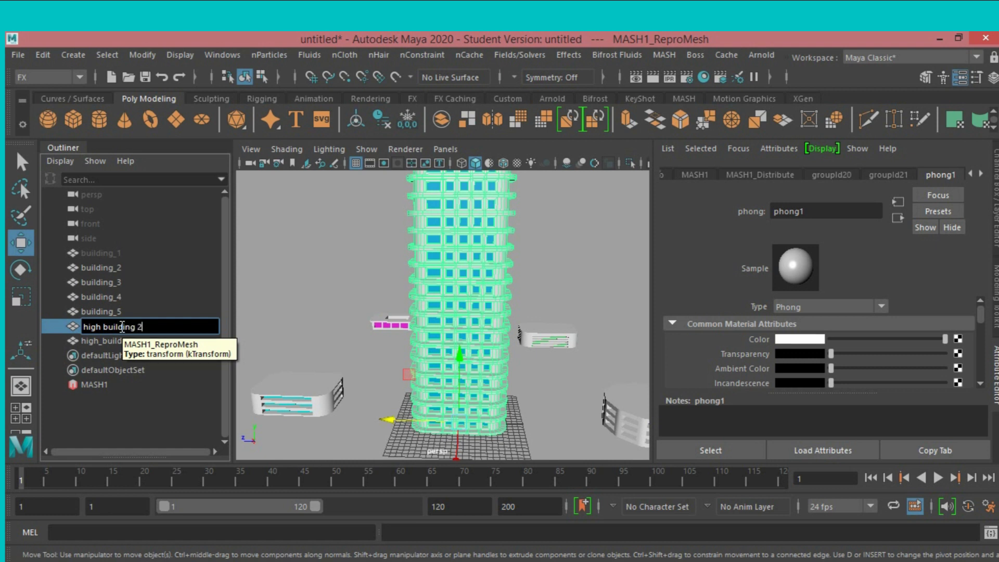
pyautogui.press('Return')
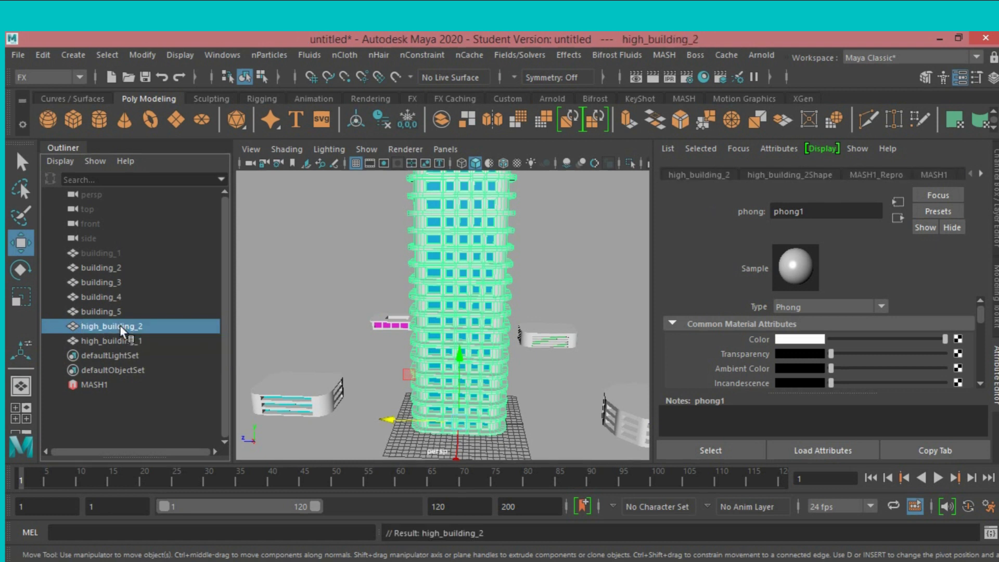
# Duplicate high_building_2 and move the copy, high_building_3, left to X 58.961
pyautogui.click(102, 381)
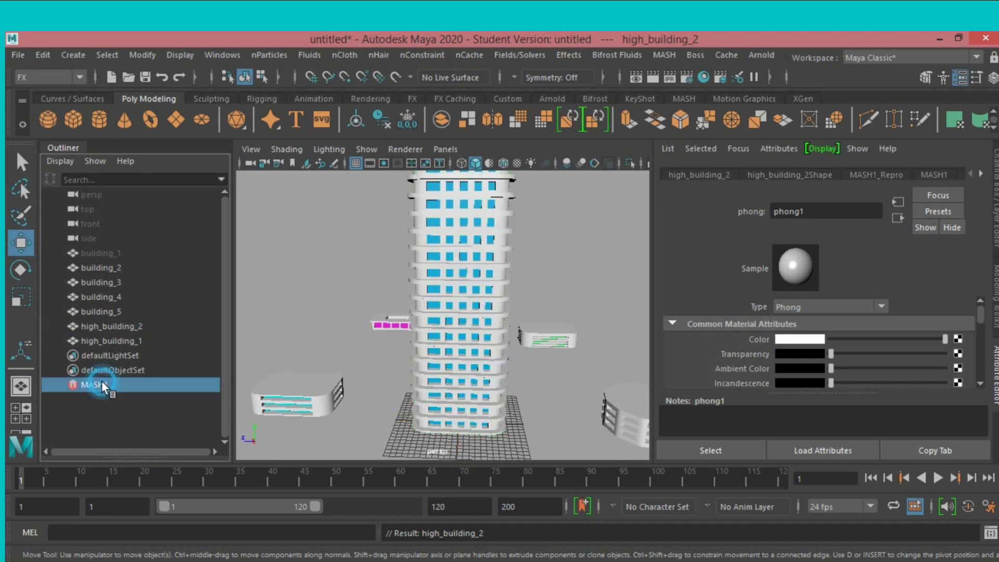
pyautogui.click(121, 326)
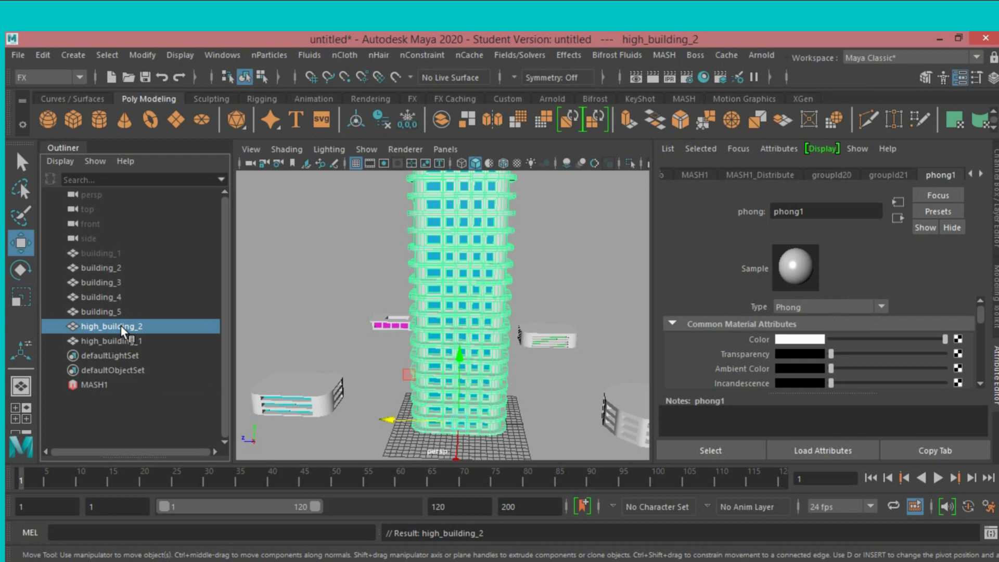
pyautogui.hotkey('ctrl', 'd')
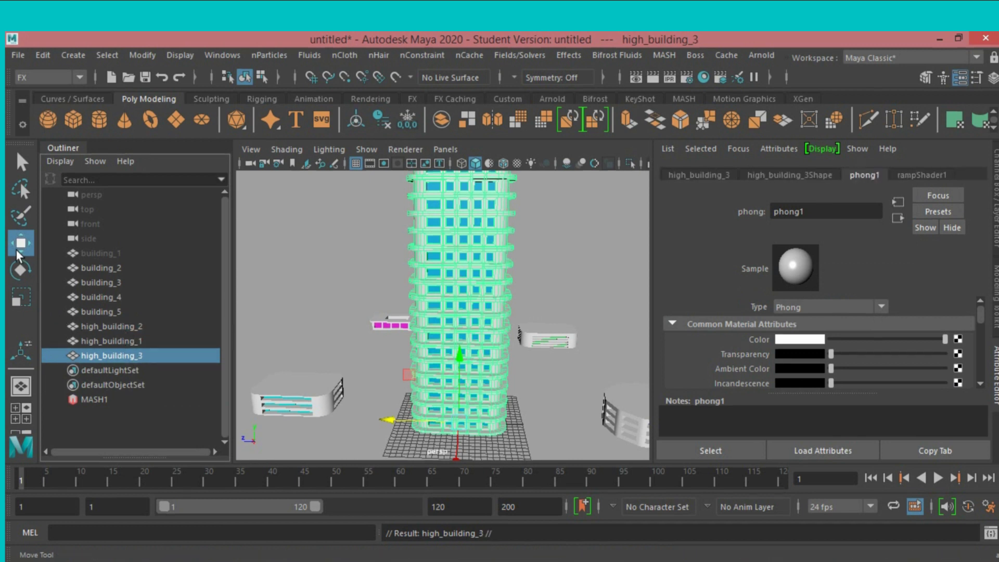
pyautogui.moveTo(386, 419)
pyautogui.mouseDown()
pyautogui.moveTo(117, 414)
pyautogui.moveTo(178, 418)
pyautogui.mouseUp()
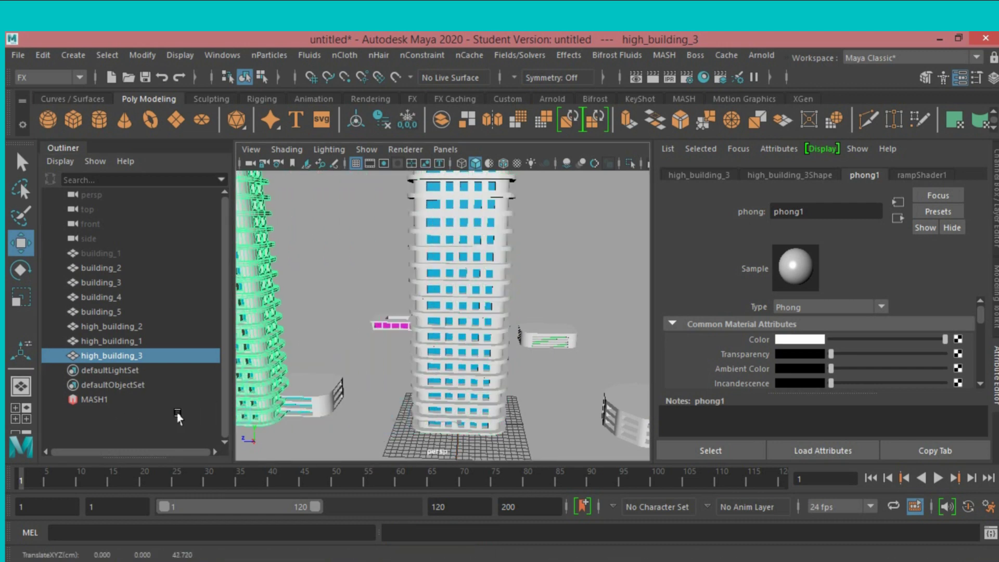
pyautogui.scroll(-5, 342, 382)
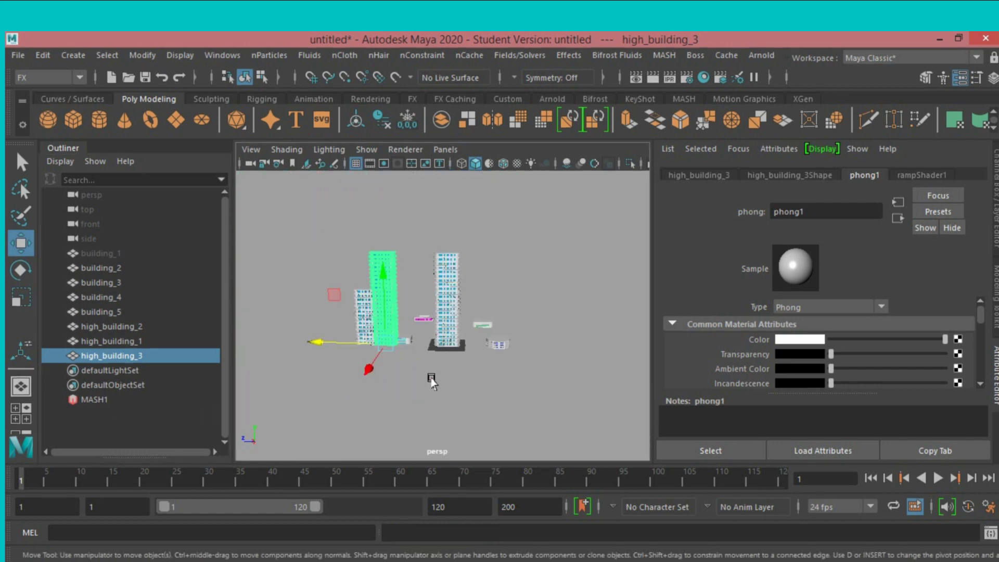
pyautogui.moveTo(430, 379)
pyautogui.keyDown('alt'); pyautogui.mouseDown()
pyautogui.moveTo(366, 366)
pyautogui.moveTo(264, 415)
pyautogui.mouseUp(); pyautogui.keyUp('alt')
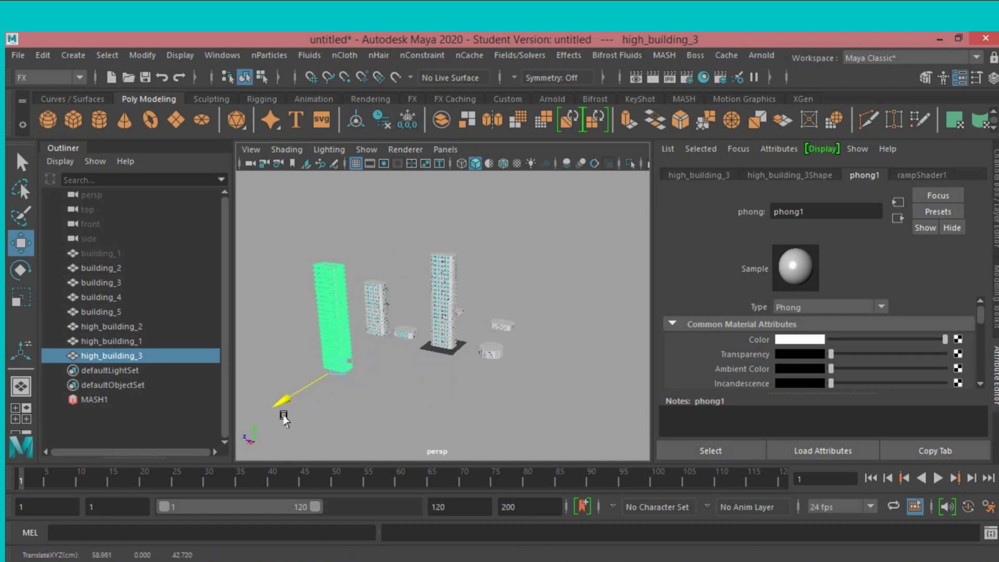
# Select the MASH1 network and reduce its Number of Points to 13
pyautogui.click(98, 400)
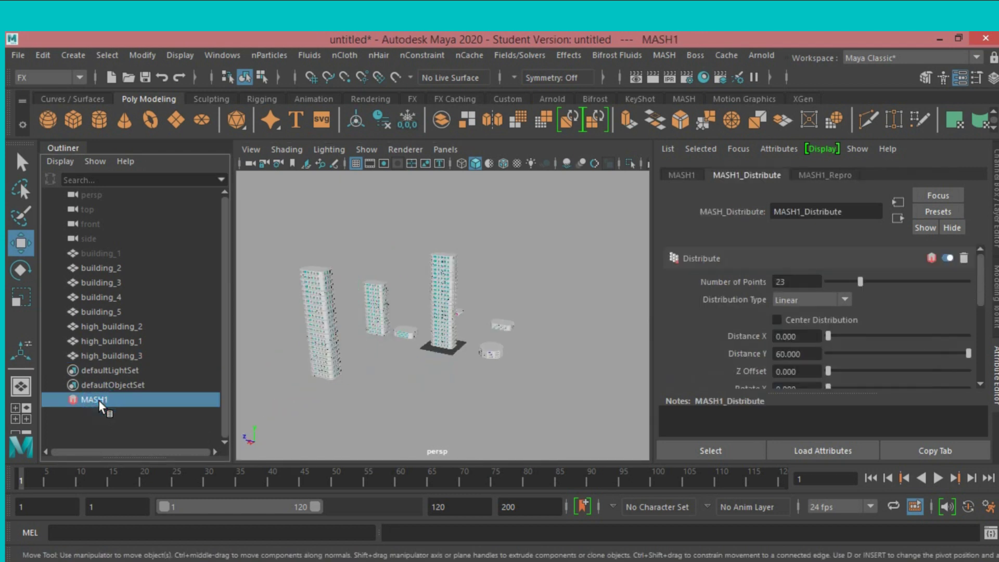
pyautogui.scroll(5, 416, 373)
pyautogui.keyDown('alt'); pyautogui.moveTo(417, 364); pyautogui.dragTo(452, 312); pyautogui.keyUp('alt')
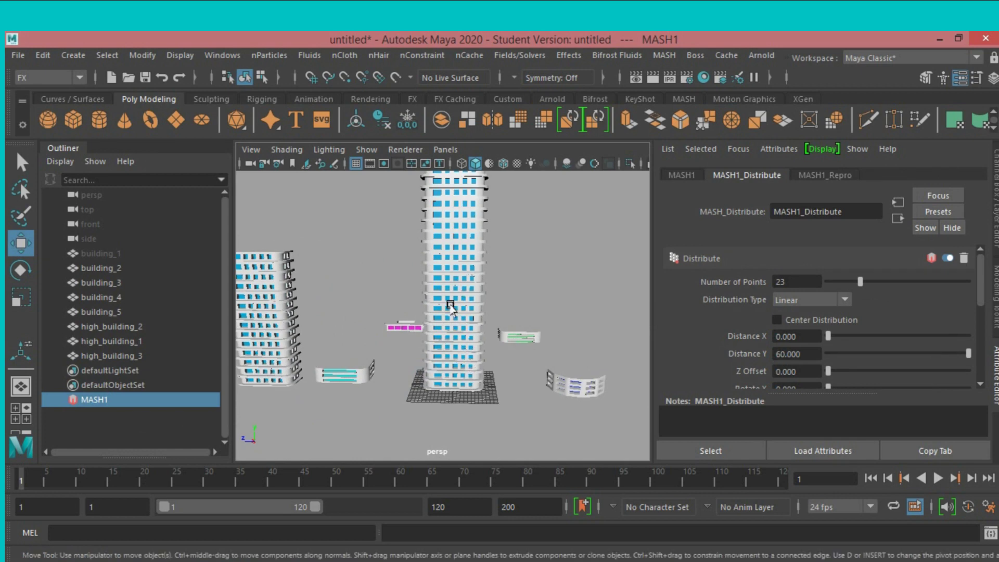
pyautogui.click(456, 299)
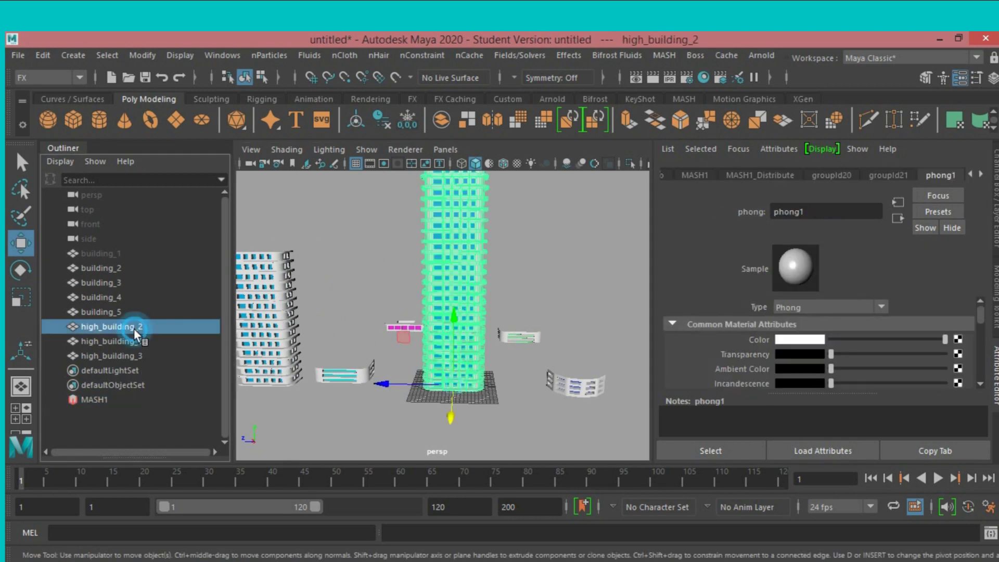
pyautogui.click(111, 403)
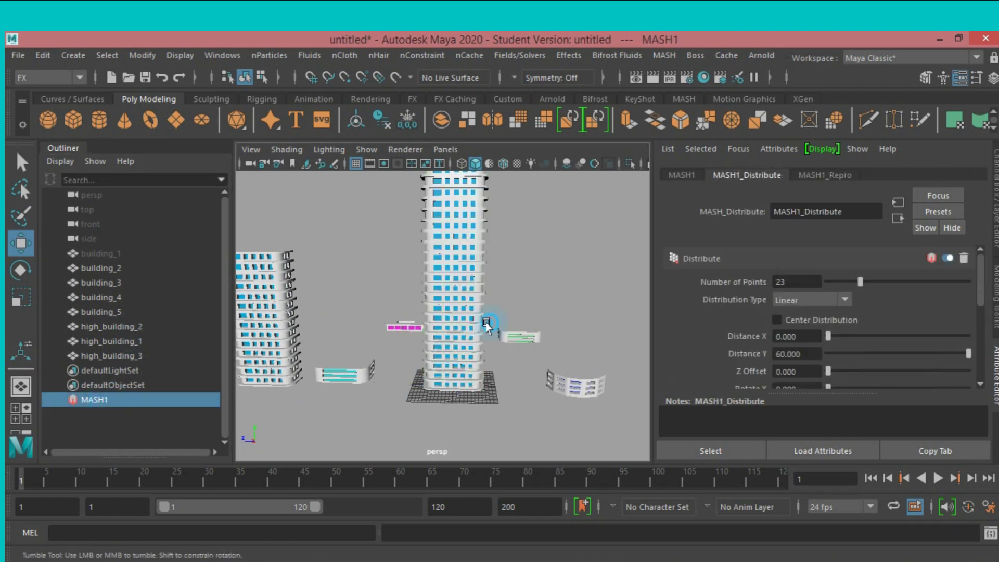
pyautogui.moveTo(486, 319)
pyautogui.keyDown('alt'); pyautogui.mouseDown()
pyautogui.moveTo(483, 334)
pyautogui.moveTo(495, 345)
pyautogui.moveTo(490, 335)
pyautogui.moveTo(500, 335)
pyautogui.moveTo(487, 335)
pyautogui.moveTo(507, 356)
pyautogui.moveTo(496, 359)
pyautogui.mouseUp(); pyautogui.keyUp('alt')
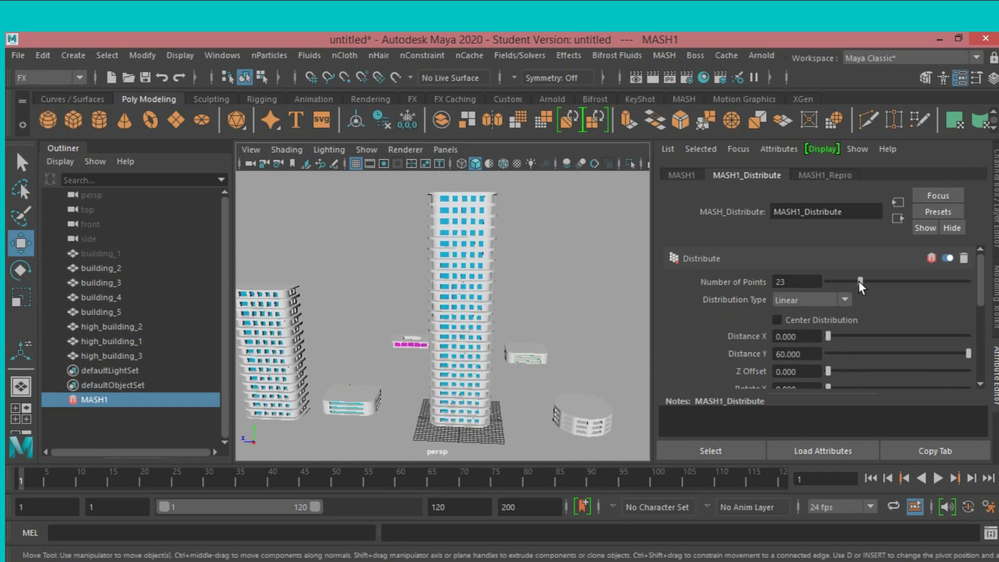
pyautogui.moveTo(860, 286); pyautogui.dragTo(847, 294)
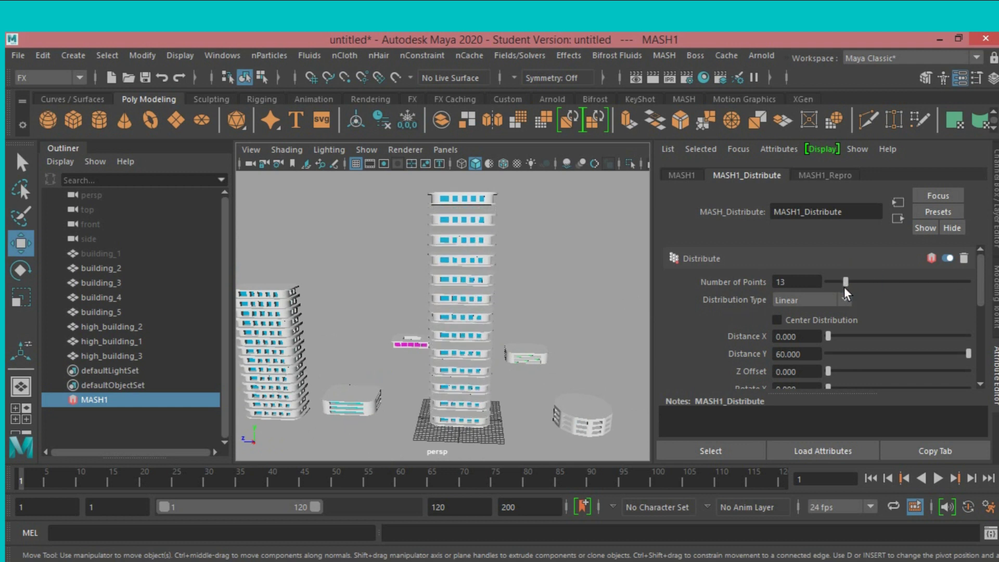
# Tighten MASH1 Distance Y to 31.263 and review the shorter central tower
pyautogui.moveTo(966, 358); pyautogui.dragTo(900, 367)
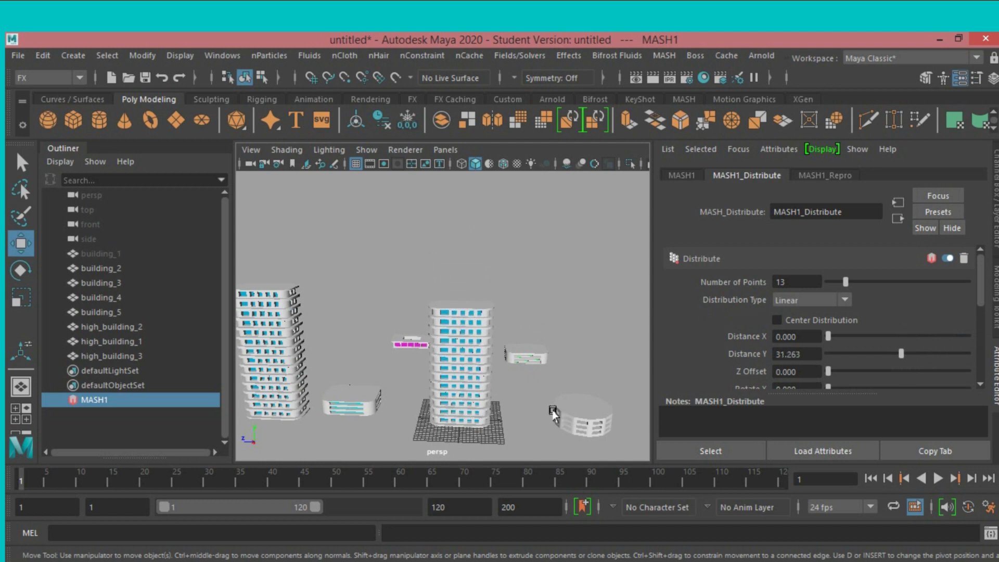
pyautogui.keyDown('alt'); pyautogui.moveTo(509, 407); pyautogui.dragTo(500, 371, button='middle'); pyautogui.keyUp('alt')
pyautogui.scroll(5, 500, 371)
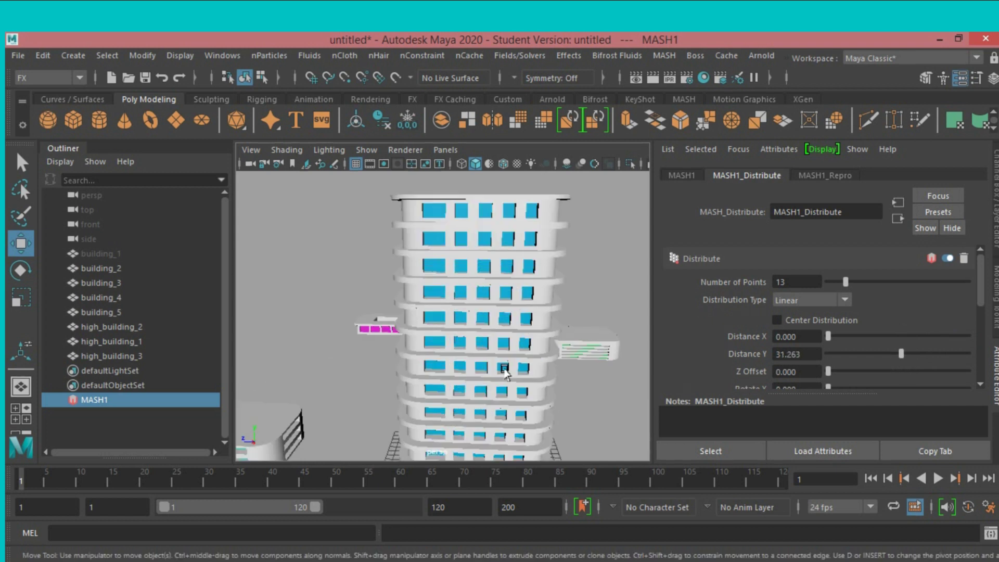
pyautogui.moveTo(469, 364)
pyautogui.keyDown('alt'); pyautogui.mouseDown()
pyautogui.moveTo(359, 350)
pyautogui.moveTo(446, 364)
pyautogui.moveTo(454, 361)
pyautogui.moveTo(449, 349)
pyautogui.moveTo(419, 357)
pyautogui.moveTo(448, 361)
pyautogui.moveTo(446, 346)
pyautogui.mouseUp(); pyautogui.keyUp('alt')
pyautogui.scroll(-5, 448, 360)
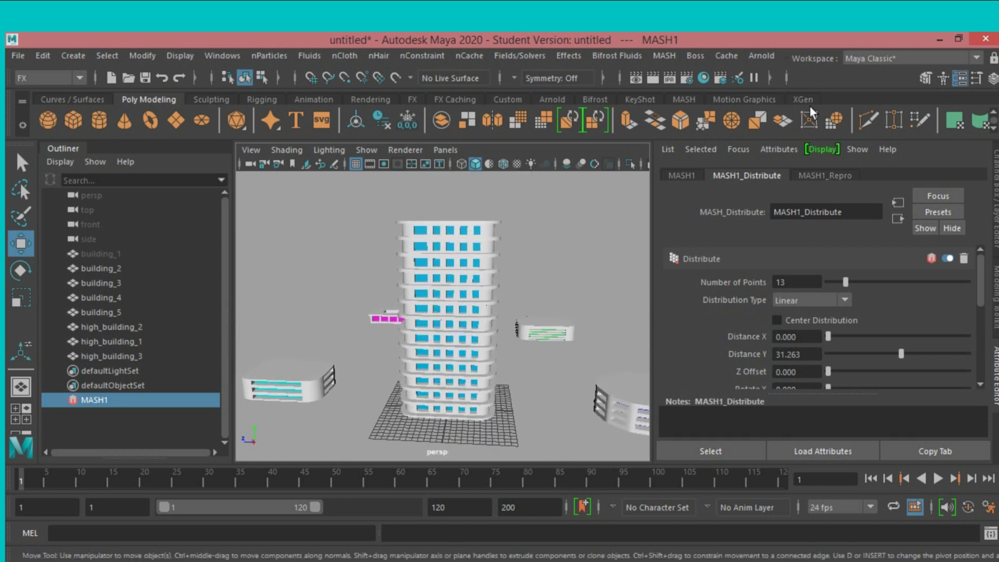
pyautogui.keyDown('alt'); pyautogui.moveTo(501, 305); pyautogui.dragTo(501, 304); pyautogui.keyUp('alt')
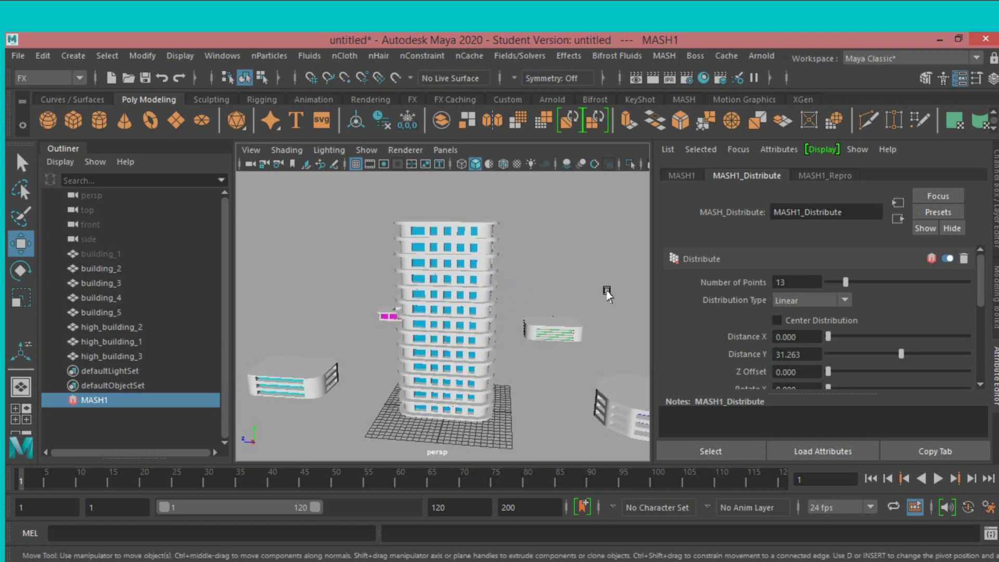
pyautogui.scroll(-3, 599, 291)
pyautogui.scroll(-3, 594, 294)
pyautogui.keyDown('alt'); pyautogui.moveTo(594, 296); pyautogui.dragTo(575, 307); pyautogui.keyUp('alt')
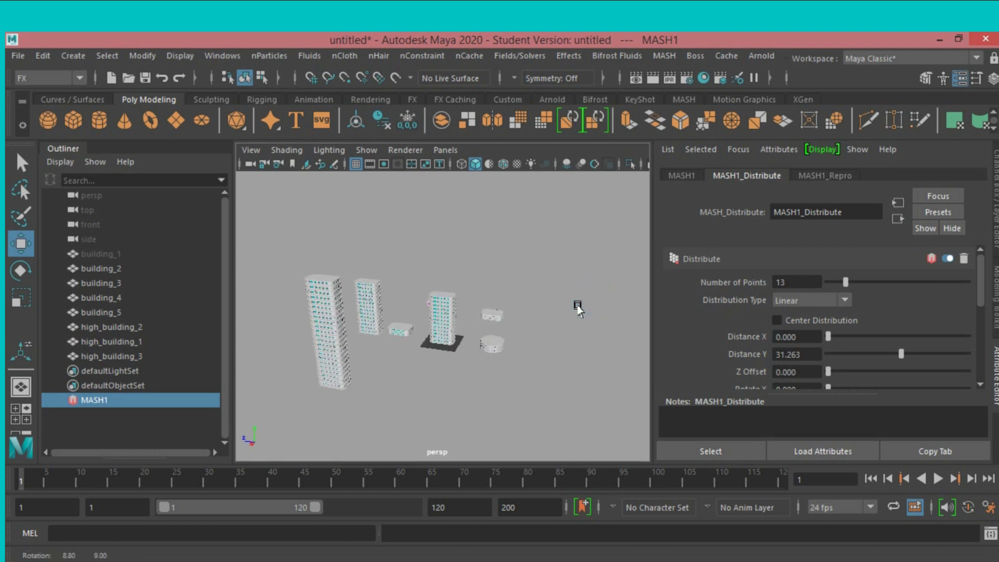
pyautogui.click(443, 328)
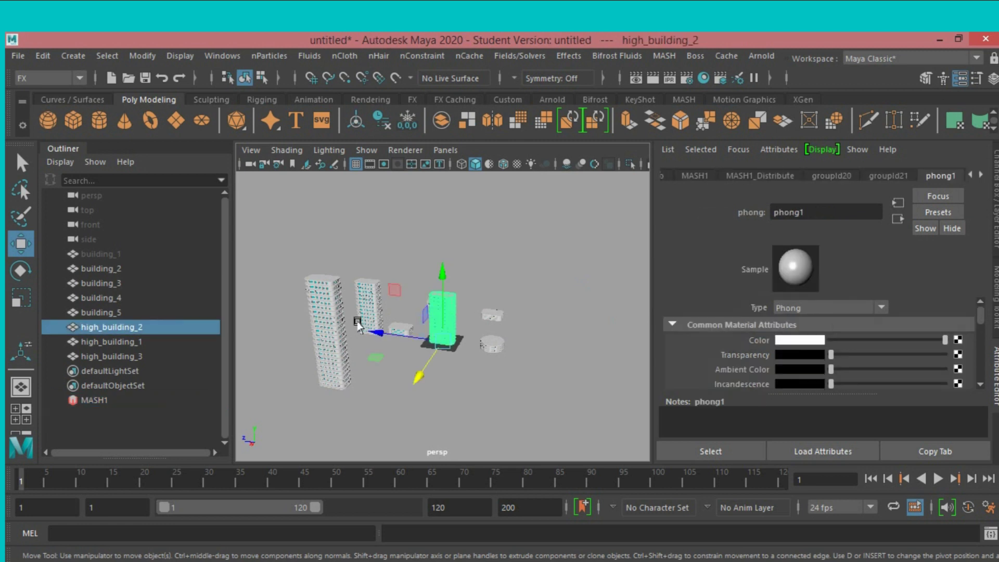
pyautogui.moveTo(378, 333); pyautogui.dragTo(279, 324)
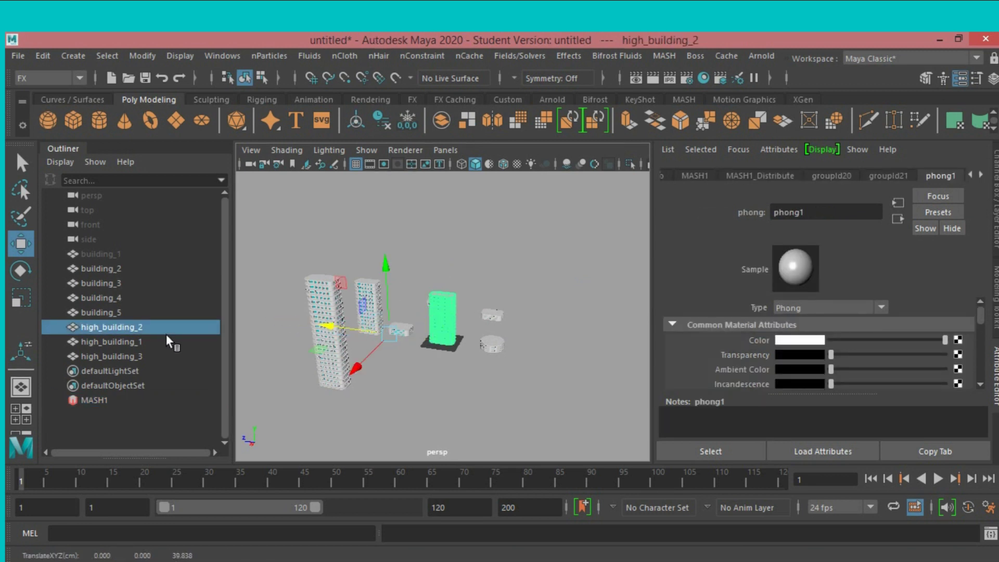
pyautogui.click(143, 327)
pyautogui.moveTo(354, 328)
pyautogui.mouseDown()
pyautogui.moveTo(384, 351)
pyautogui.moveTo(503, 355)
pyautogui.mouseUp()
pyautogui.scroll(3, 395, 356)
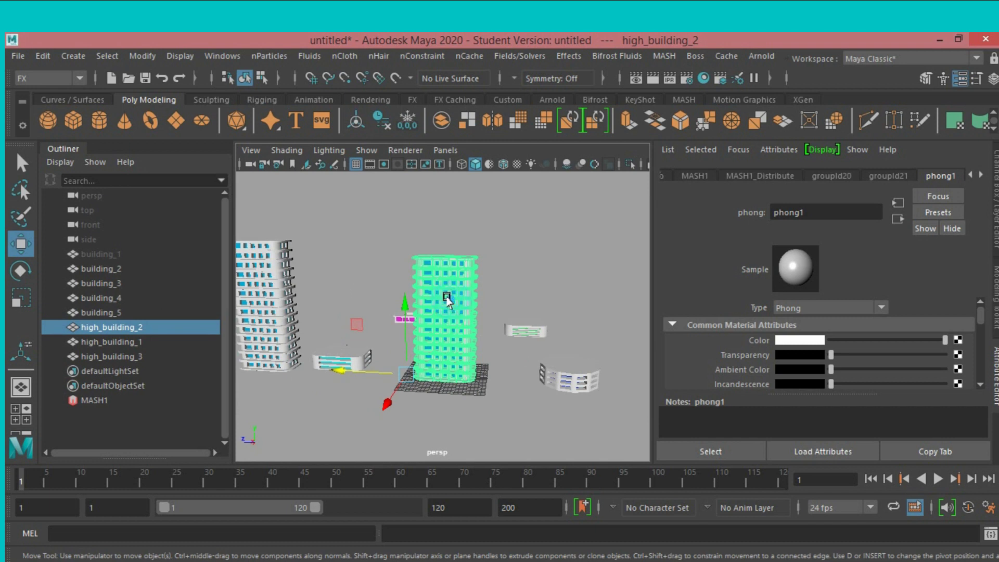
pyautogui.moveTo(95, 334); pyautogui.dragTo(103, 327)
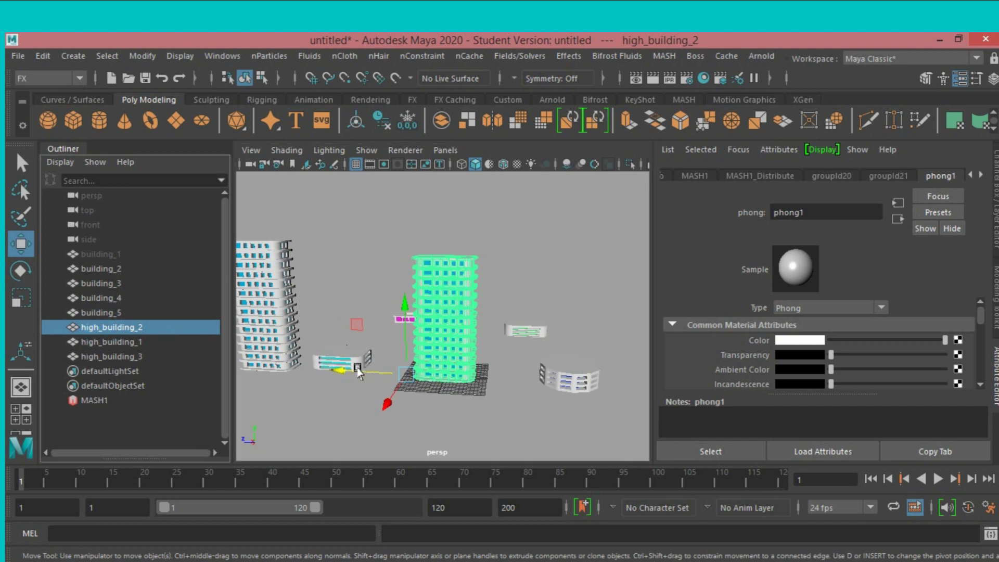
pyautogui.moveTo(311, 354); pyautogui.dragTo(513, 285)
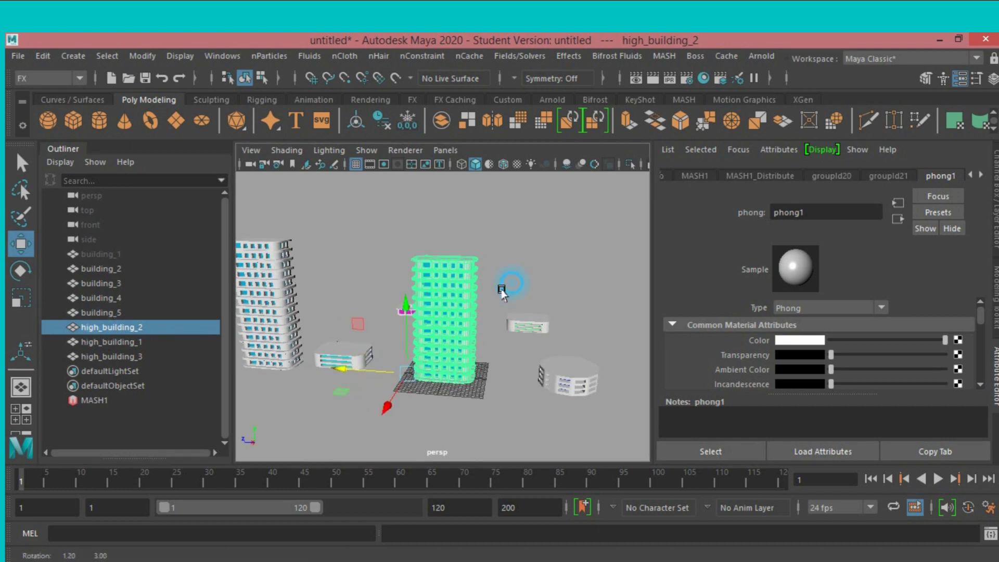
pyautogui.click(132, 357)
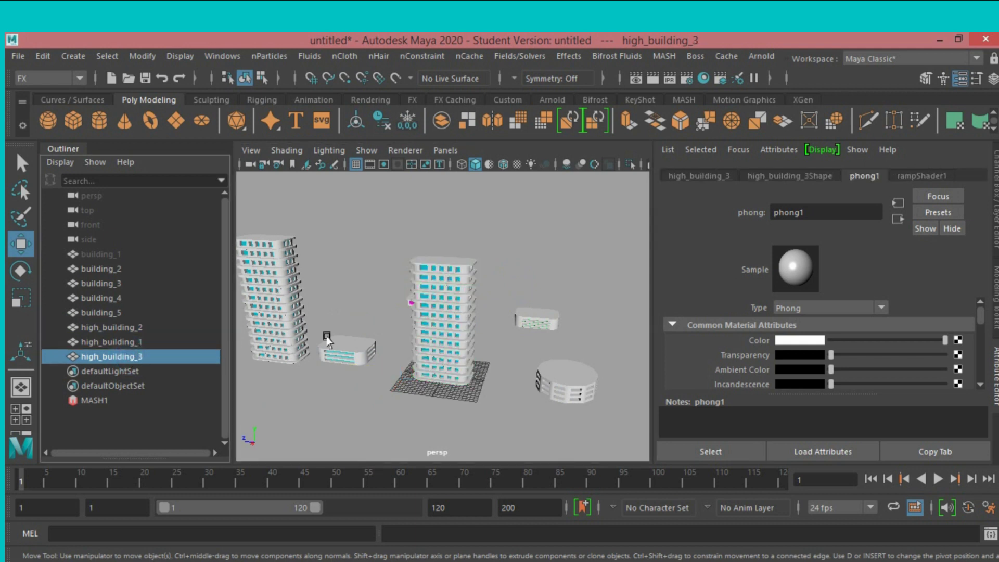
pyautogui.press('a')
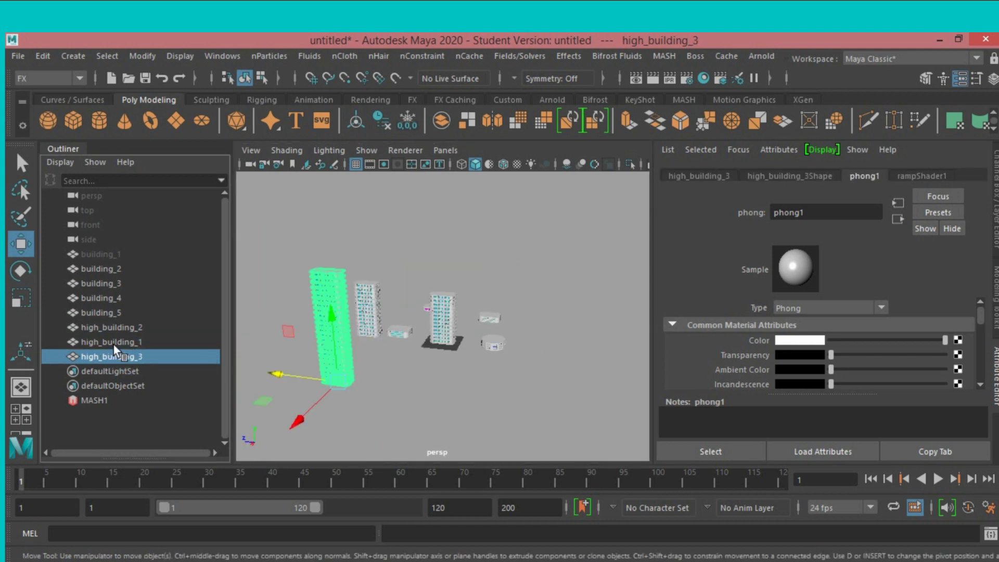
pyautogui.click(113, 342)
pyautogui.click(119, 327)
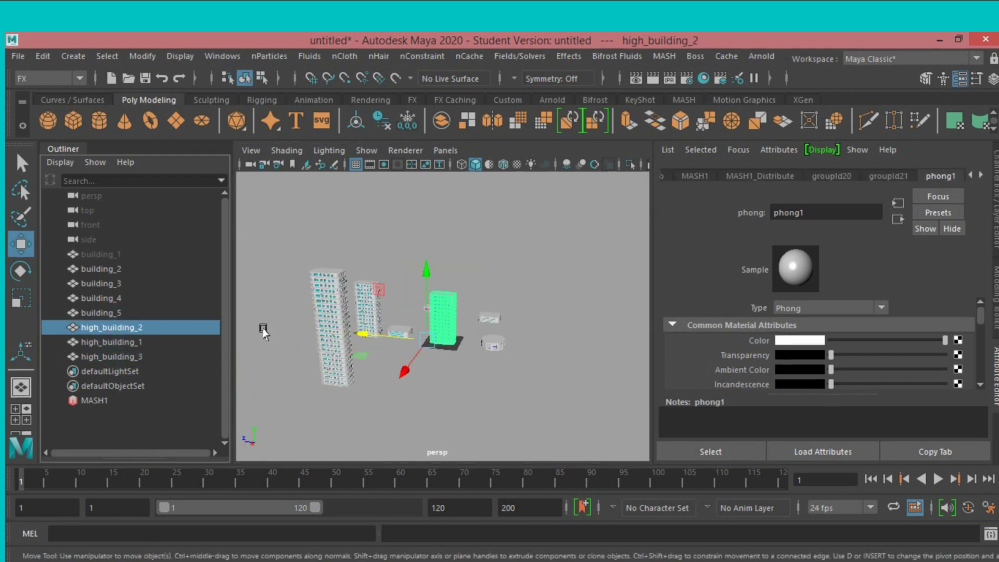
pyautogui.moveTo(358, 334); pyautogui.dragTo(363, 353)
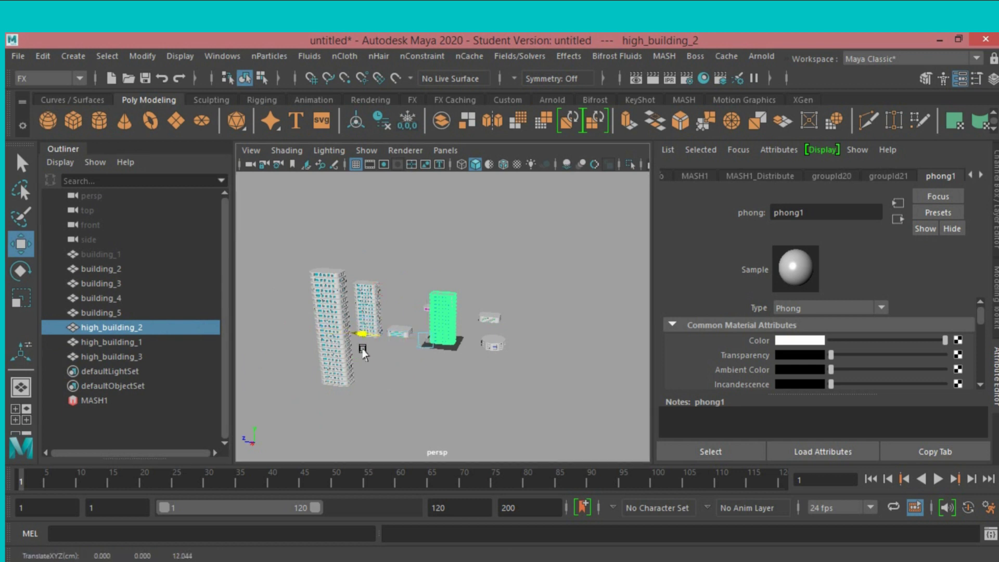
pyautogui.click(466, 319)
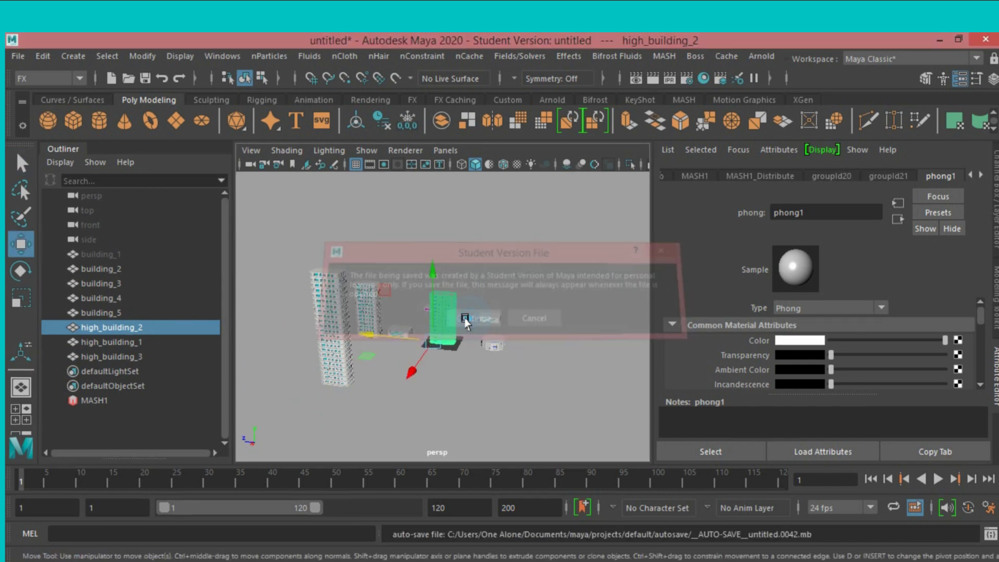
pyautogui.keyDown('alt'); pyautogui.moveTo(475, 338); pyautogui.dragTo(477, 341); pyautogui.keyUp('alt')
pyautogui.scroll(2, 477, 342)
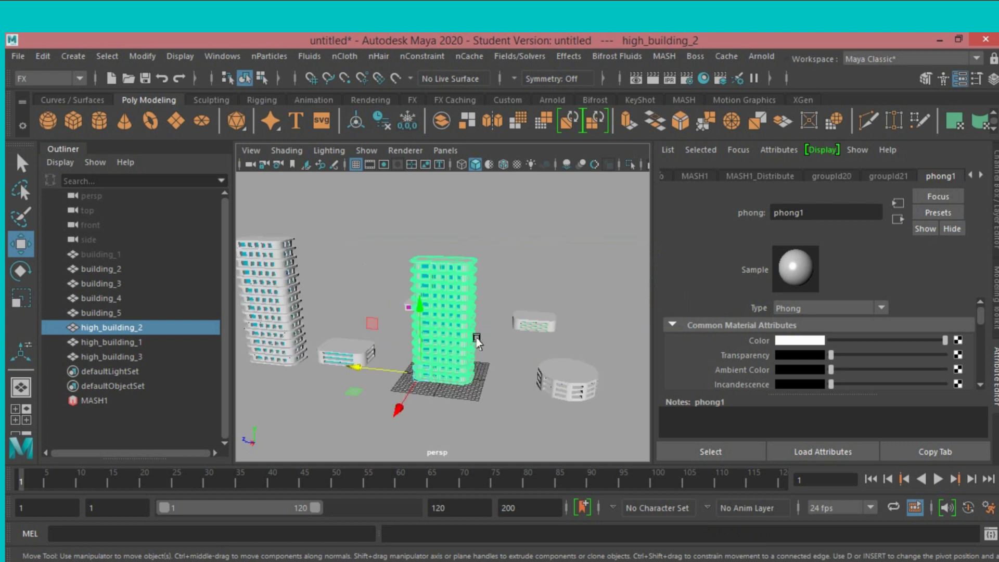
pyautogui.scroll(2, 476, 342)
pyautogui.moveTo(476, 342)
pyautogui.keyDown('alt'); pyautogui.mouseDown()
pyautogui.moveTo(438, 324)
pyautogui.moveTo(458, 324)
pyautogui.mouseUp(); pyautogui.keyUp('alt')
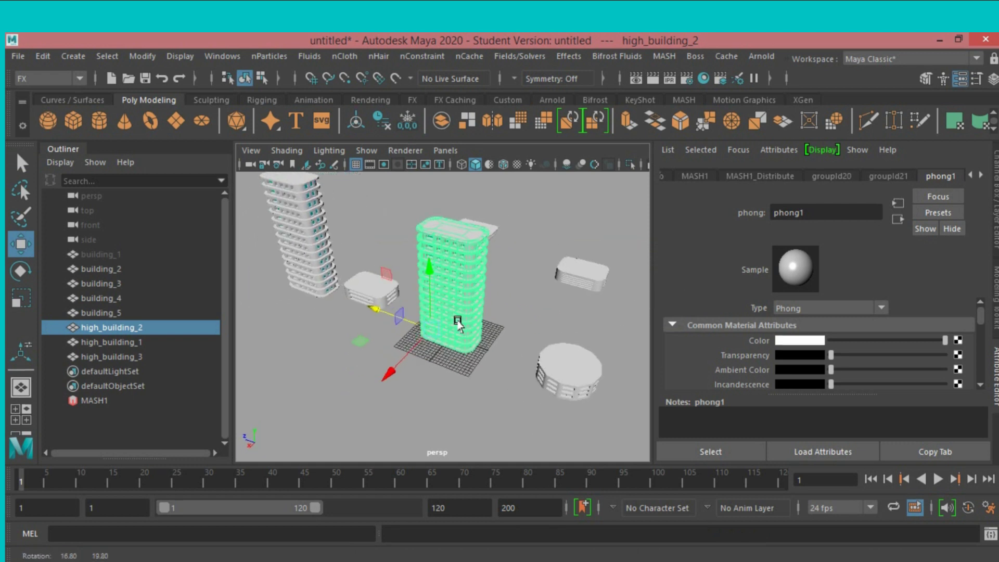
pyautogui.click(84, 400)
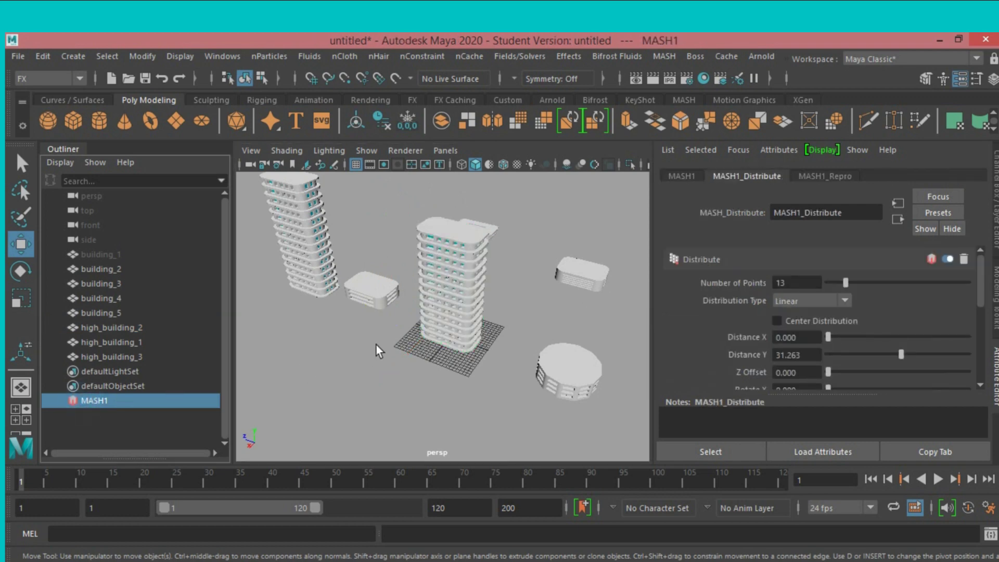
pyautogui.moveTo(377, 345)
pyautogui.keyDown('alt'); pyautogui.mouseDown()
pyautogui.moveTo(419, 328)
pyautogui.moveTo(436, 299)
pyautogui.mouseUp(); pyautogui.keyUp('alt')
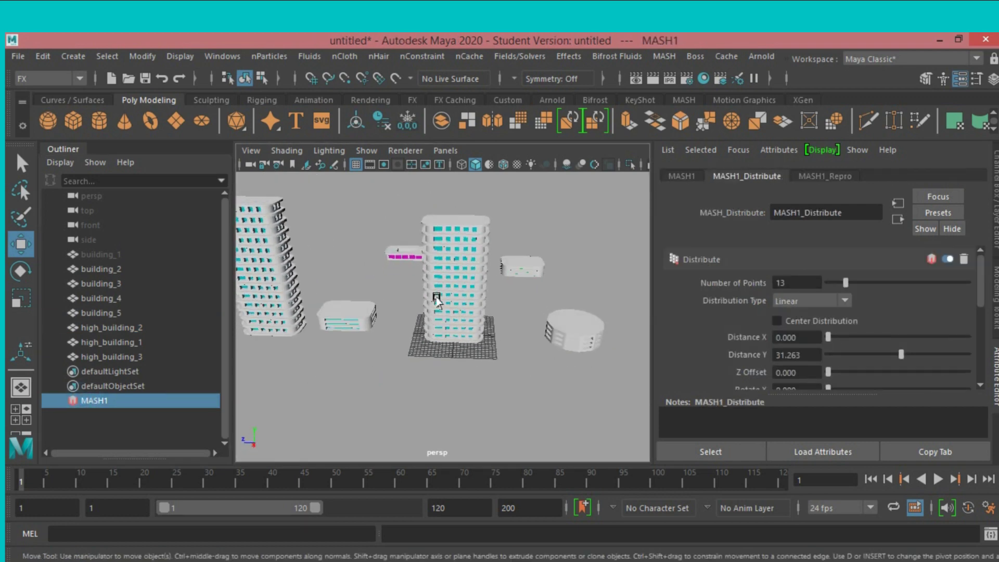
pyautogui.scroll(-5, 364, 337)
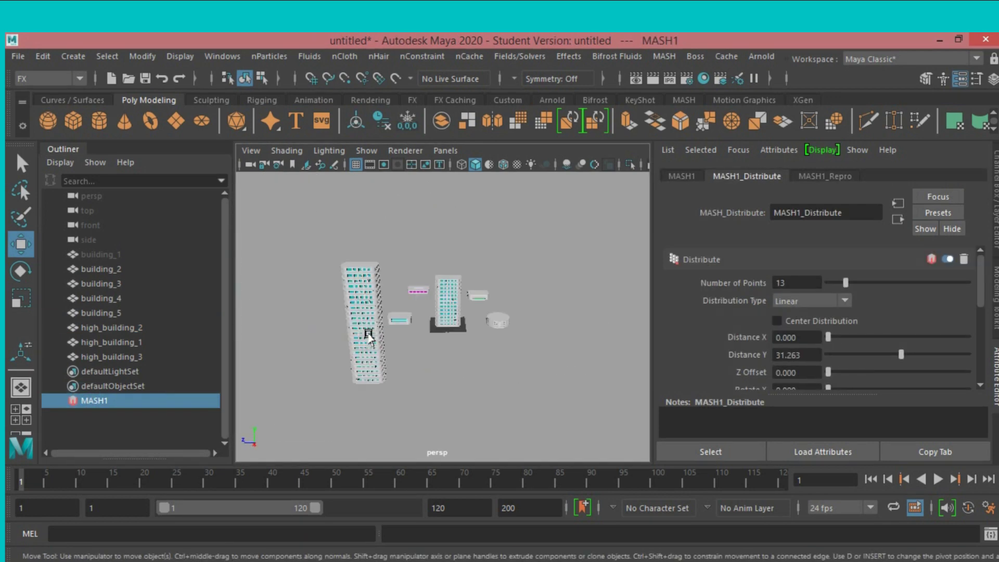
pyautogui.keyDown('alt'); pyautogui.moveTo(387, 333); pyautogui.dragTo(350, 335); pyautogui.keyUp('alt')
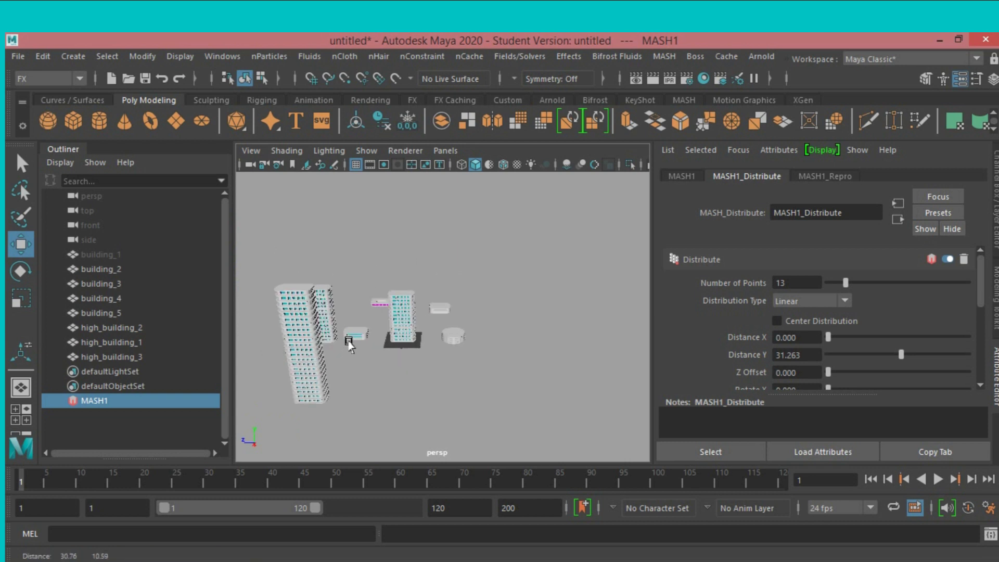
pyautogui.click(459, 333)
pyautogui.scroll(2, 509, 354)
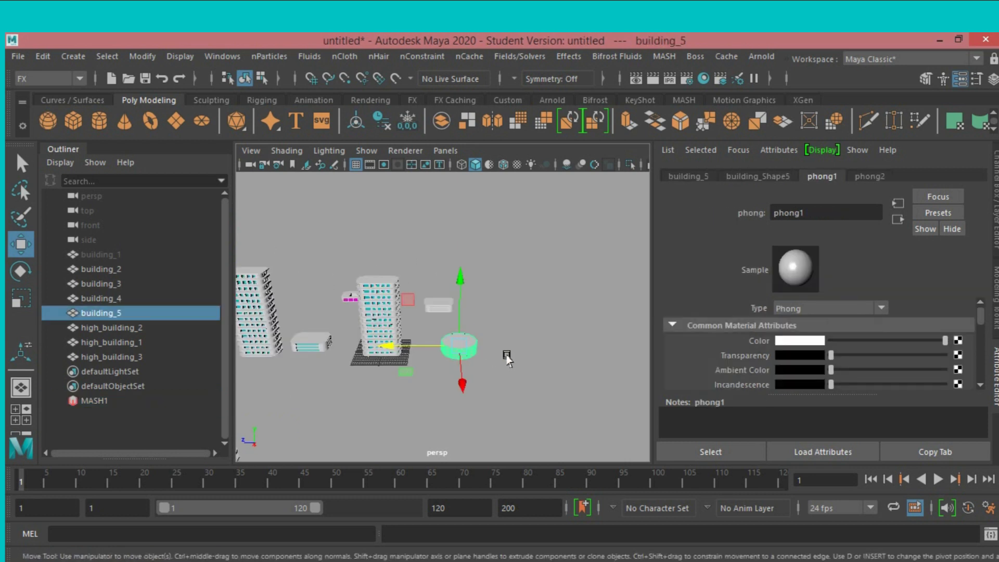
pyautogui.scroll(2, 507, 359)
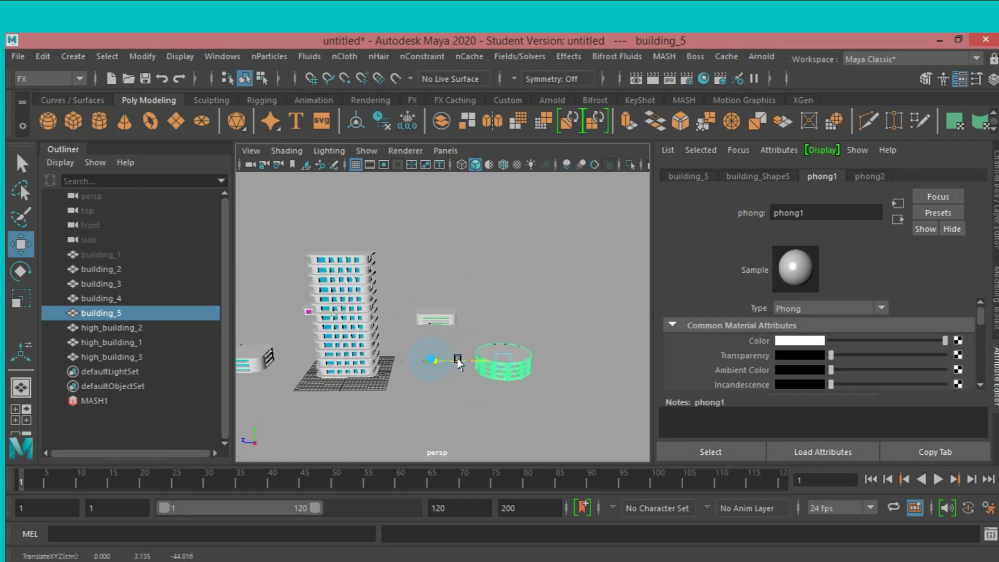
pyautogui.scroll(1, 468, 349)
pyautogui.scroll(-2, 458, 335)
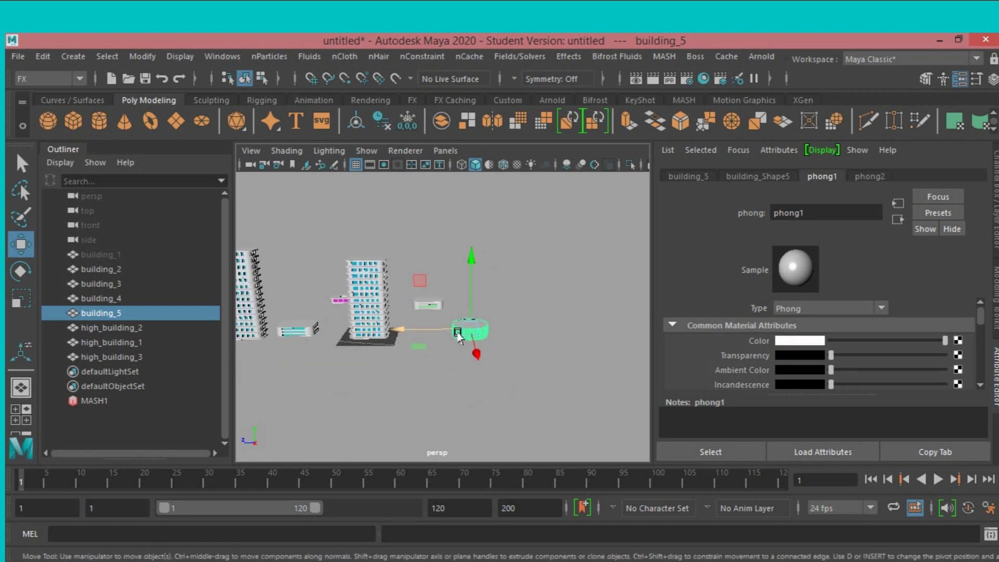
pyautogui.click(128, 332)
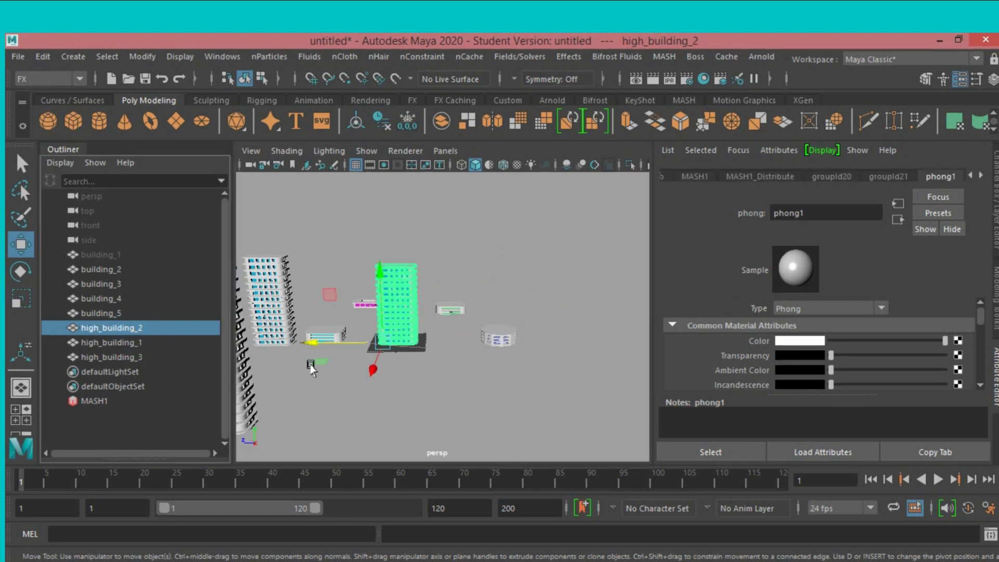
pyautogui.keyDown('alt'); pyautogui.moveTo(427, 380); pyautogui.dragTo(384, 387, button='right'); pyautogui.keyUp('alt')
pyautogui.scroll(2, 384, 388)
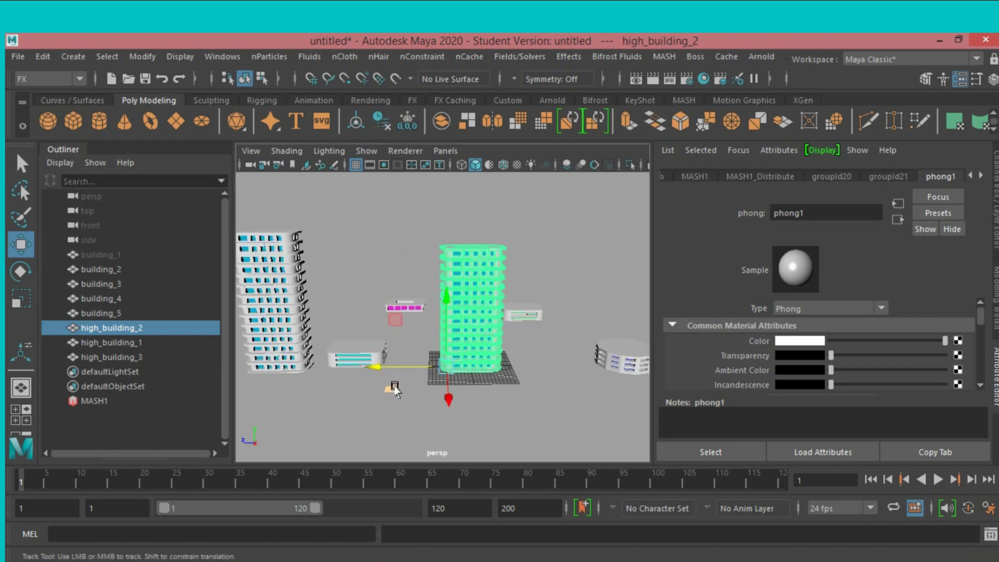
pyautogui.scroll(2, 386, 379)
pyautogui.scroll(2, 389, 366)
pyautogui.keyDown('alt'); pyautogui.moveTo(389, 367); pyautogui.dragTo(386, 370); pyautogui.keyUp('alt')
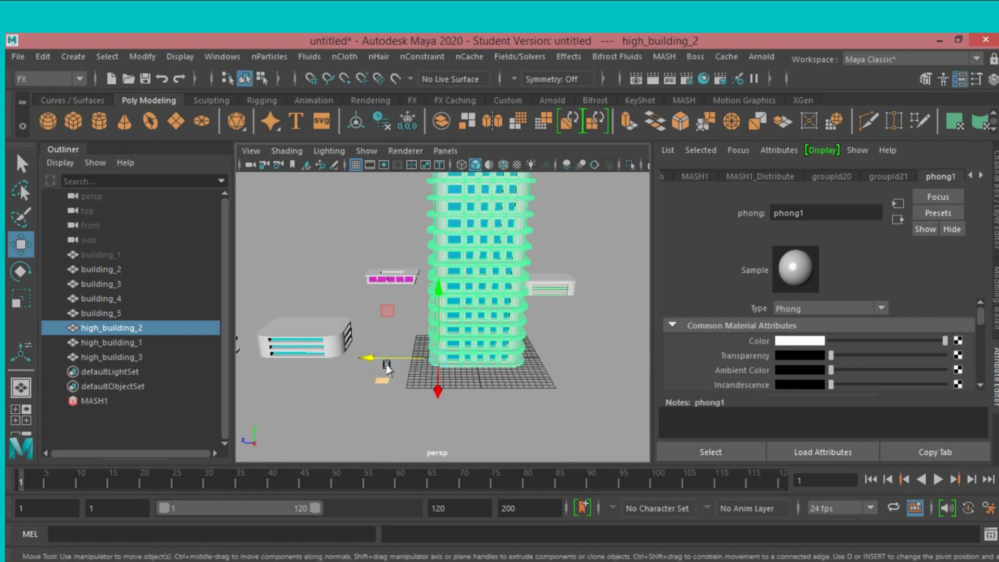
# Duplicate high_building_2 as high_building_4, move it left along Z, and hide the centre tower
pyautogui.hotkey('ctrl', 'd')
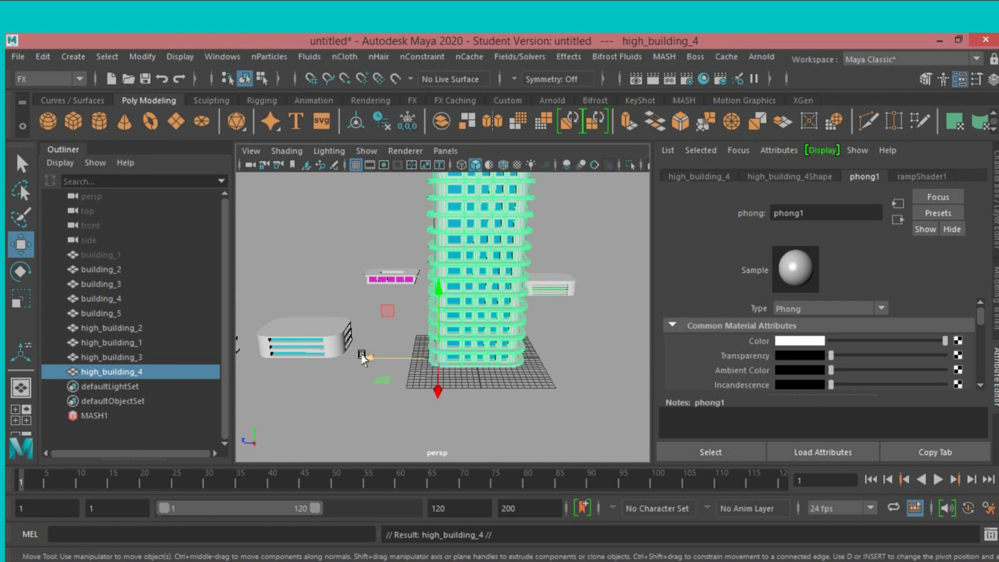
pyautogui.moveTo(359, 358); pyautogui.dragTo(117, 405)
pyautogui.click(459, 288)
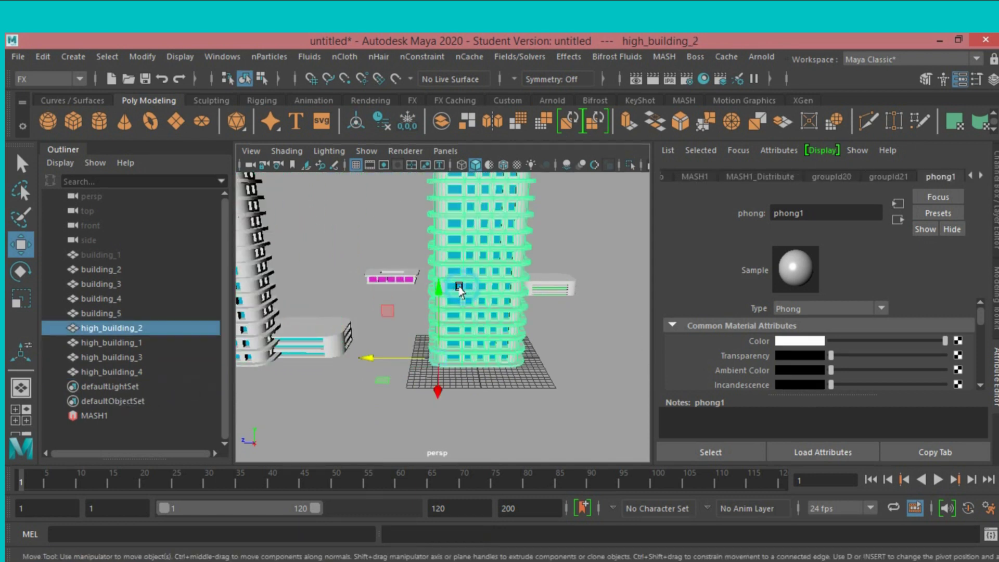
pyautogui.hotkey('ctrl', 'h')
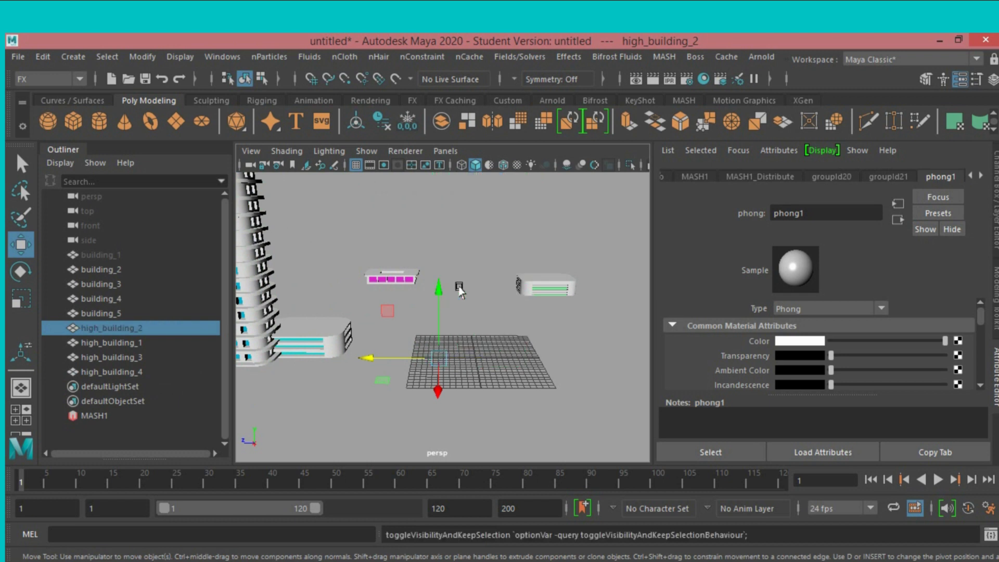
# Select and frame high_building_4, shifting it along its axis near the other towers
pyautogui.click(135, 345)
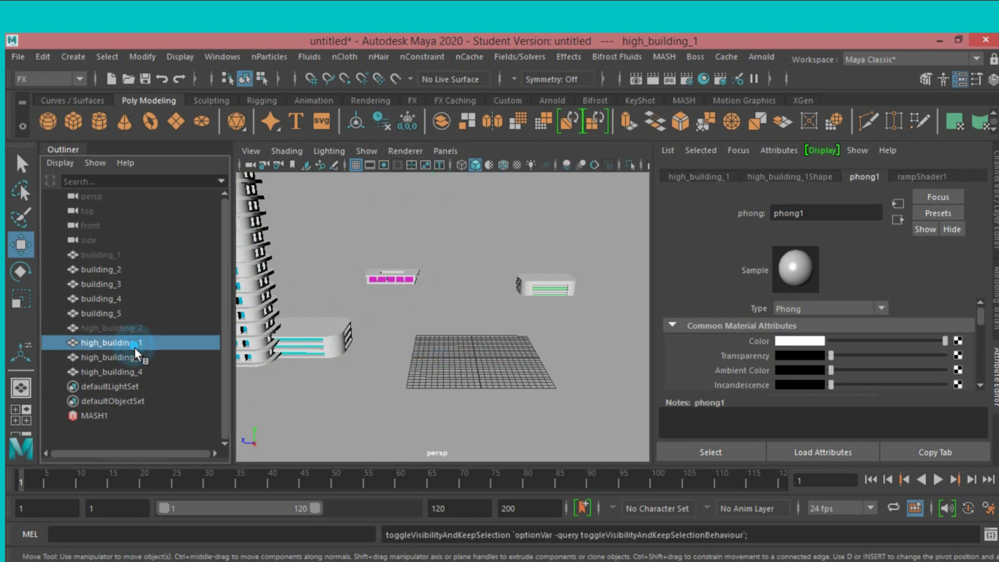
pyautogui.click(133, 368)
pyautogui.press('f')
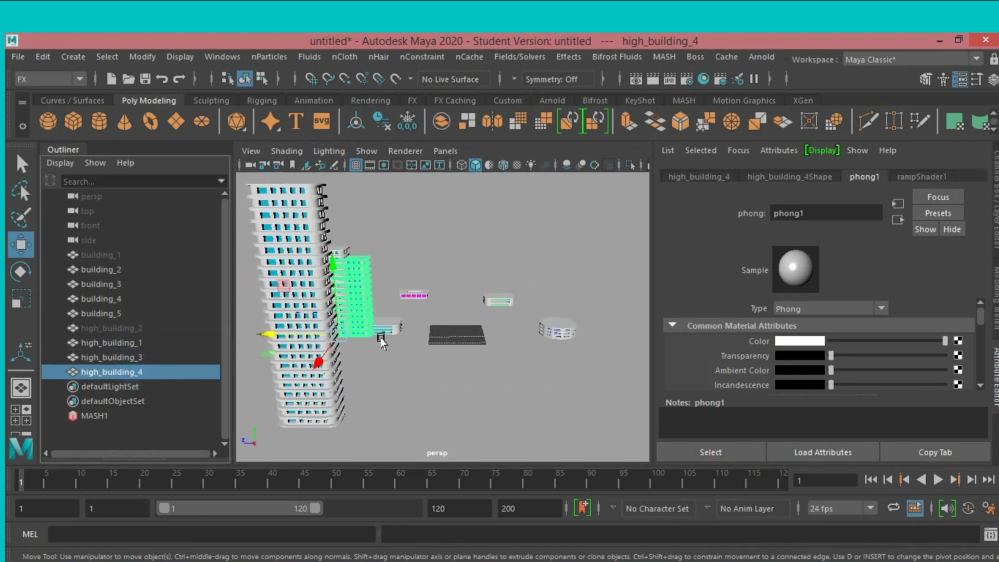
pyautogui.moveTo(394, 342)
pyautogui.keyDown('alt'); pyautogui.mouseDown()
pyautogui.moveTo(283, 361)
pyautogui.moveTo(269, 374)
pyautogui.moveTo(460, 333)
pyautogui.mouseUp(); pyautogui.keyUp('alt')
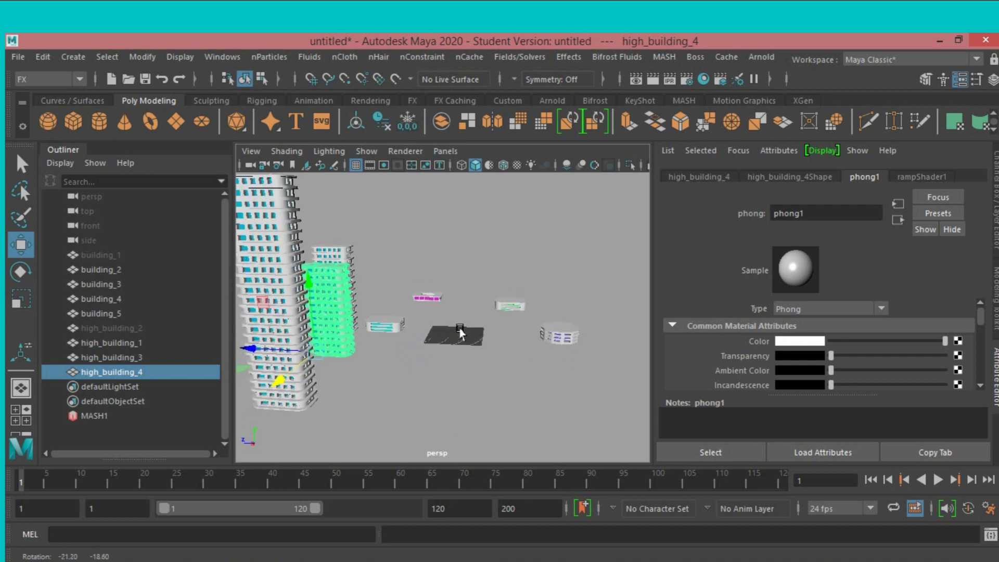
pyautogui.moveTo(460, 333)
pyautogui.keyDown('alt'); pyautogui.mouseDown(button='right')
pyautogui.moveTo(447, 341)
pyautogui.moveTo(452, 358)
pyautogui.mouseUp(button='right'); pyautogui.keyUp('alt')
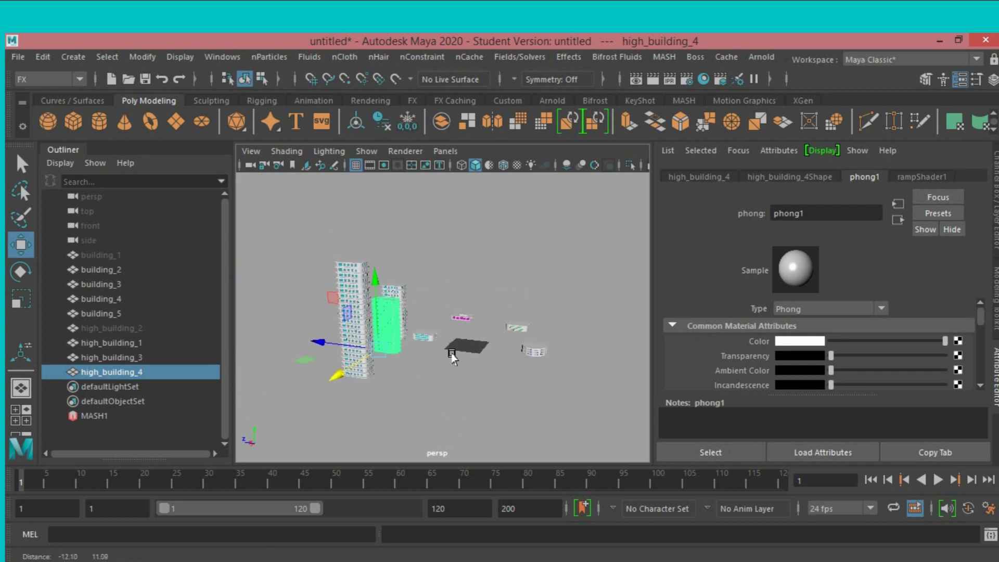
pyautogui.moveTo(452, 358)
pyautogui.keyDown('alt'); pyautogui.mouseDown()
pyautogui.moveTo(457, 346)
pyautogui.moveTo(379, 364)
pyautogui.moveTo(424, 342)
pyautogui.moveTo(450, 347)
pyautogui.mouseUp(); pyautogui.keyUp('alt')
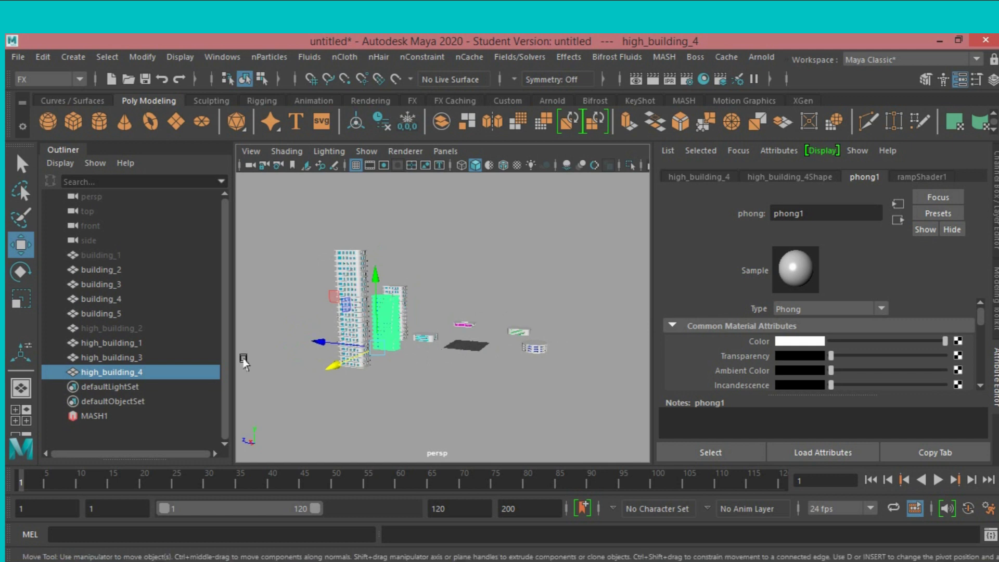
# Unhide high_building_2 and frame the view on it
pyautogui.click(115, 330)
pyautogui.moveTo(411, 355)
pyautogui.keyDown('alt'); pyautogui.mouseDown()
pyautogui.moveTo(390, 368)
pyautogui.moveTo(400, 367)
pyautogui.mouseUp(); pyautogui.keyUp('alt')
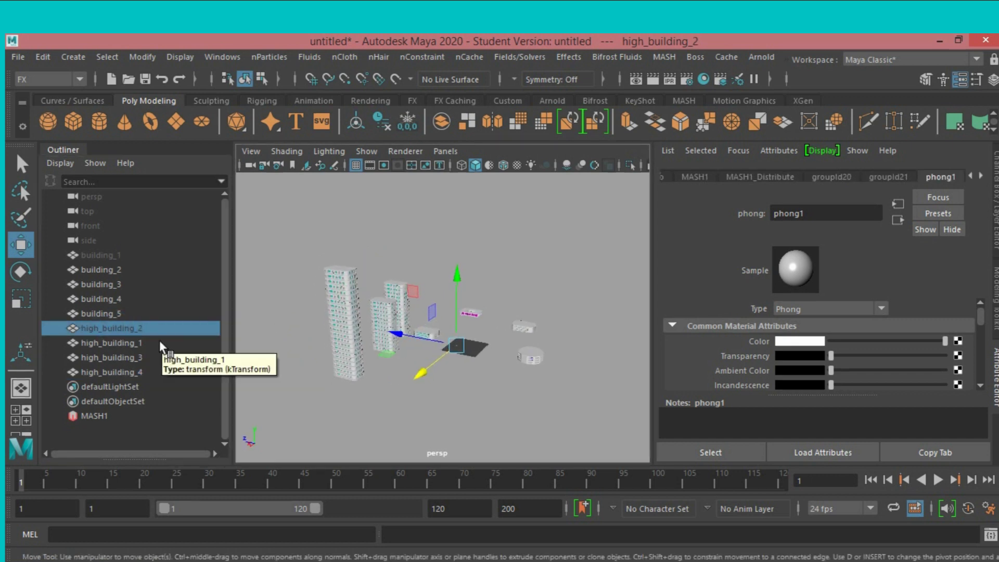
pyautogui.hotkey('ctrl', 'h')
pyautogui.press('f')
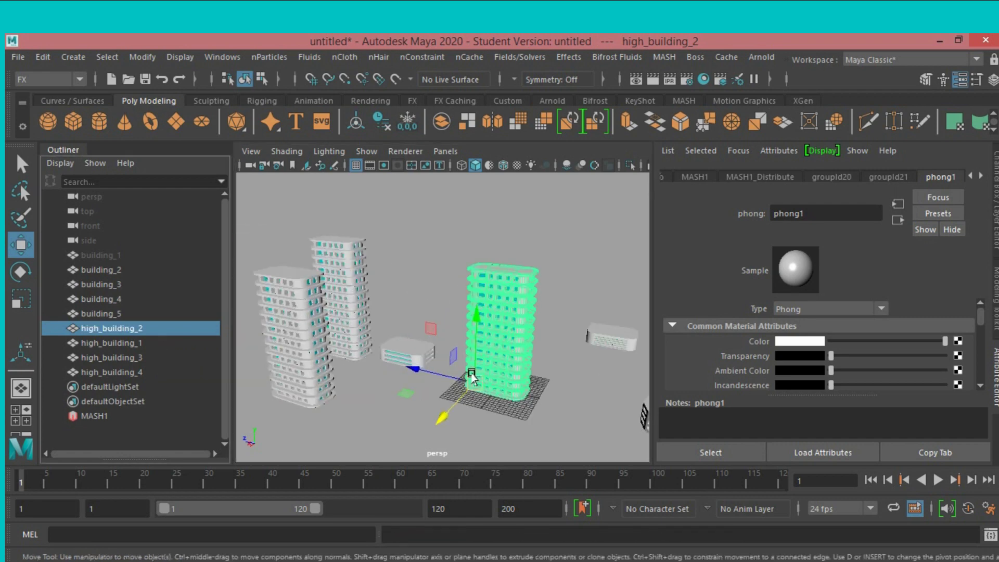
pyautogui.moveTo(468, 377)
pyautogui.keyDown('alt'); pyautogui.mouseDown()
pyautogui.moveTo(482, 359)
pyautogui.moveTo(481, 368)
pyautogui.mouseUp(); pyautogui.keyUp('alt')
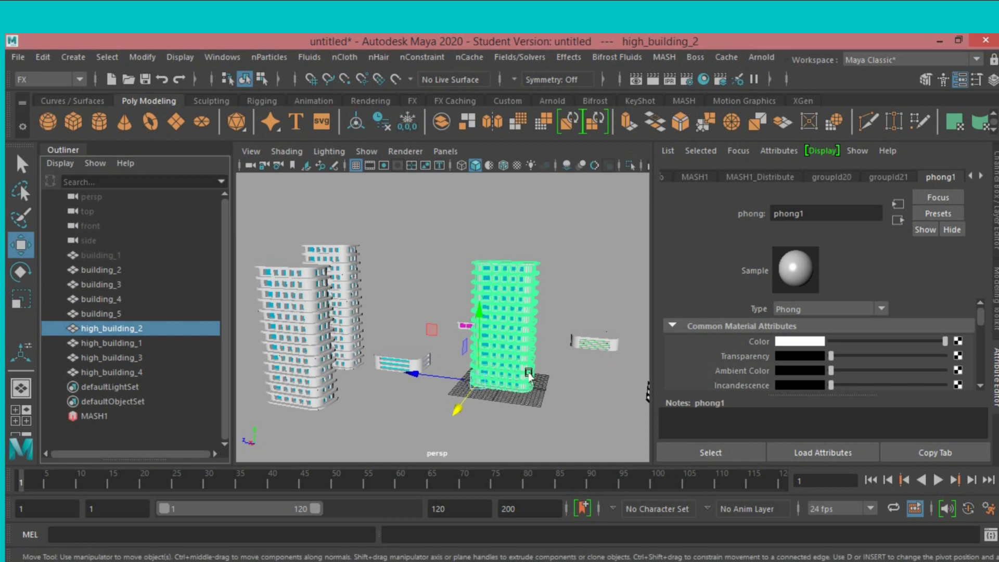
# Reduce the MASH1 tower to 8 floors with a smaller Distance Y
pyautogui.click(84, 420)
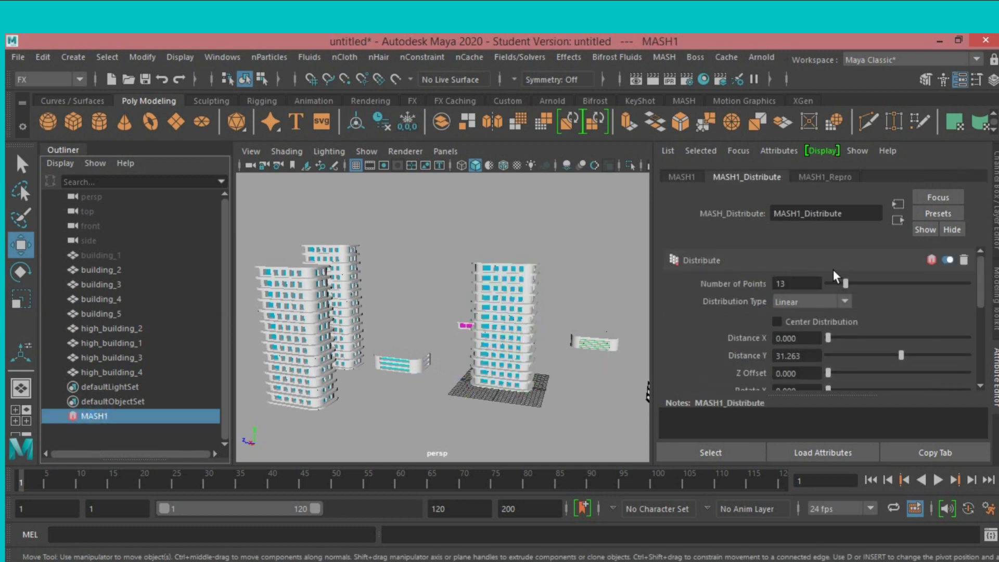
pyautogui.moveTo(844, 286); pyautogui.dragTo(839, 292)
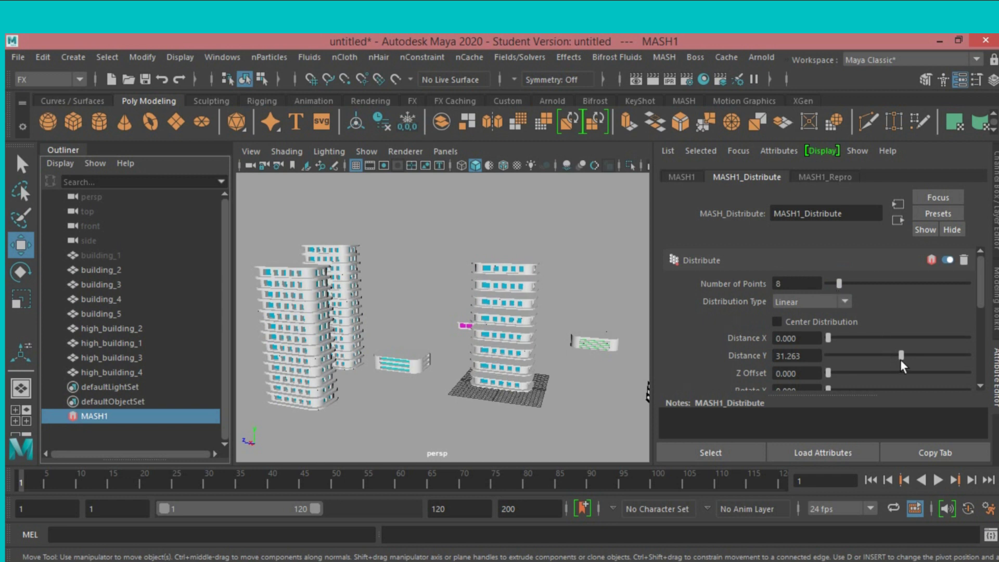
pyautogui.moveTo(900, 357); pyautogui.dragTo(870, 372)
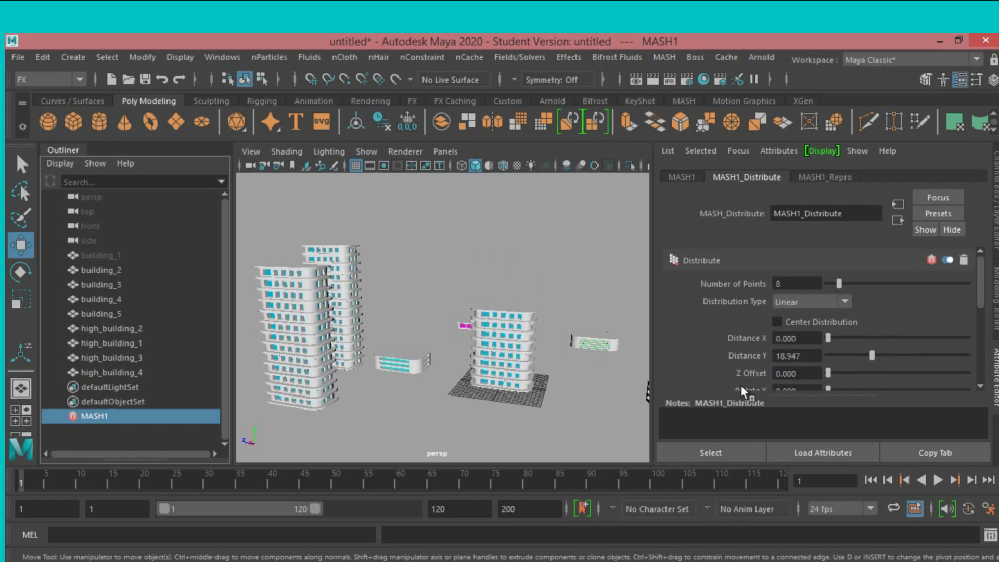
# Duplicate high_building_2 as high_building_5, move it far left, then hide high_building_2
pyautogui.click(513, 363)
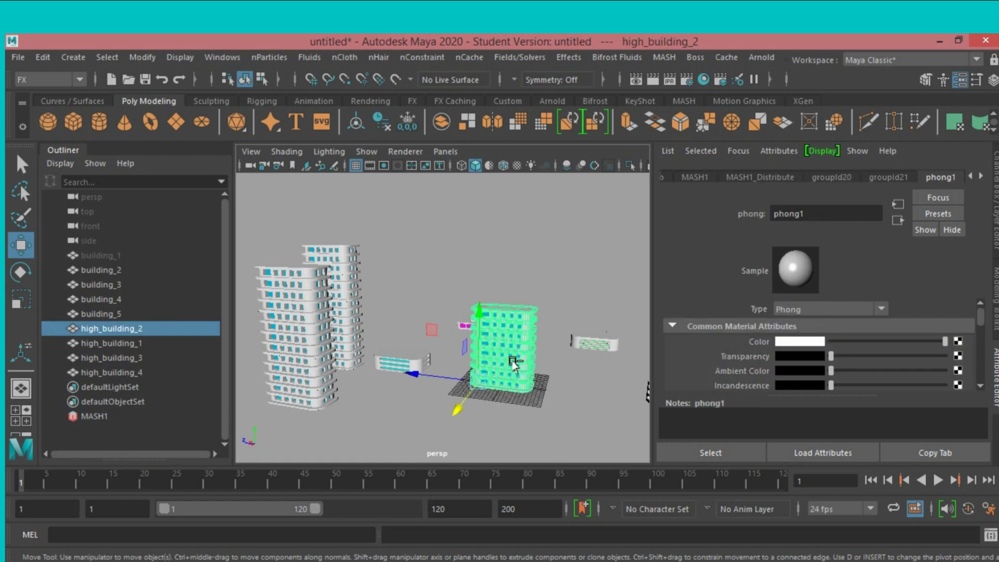
pyautogui.hotkey('ctrl', 'd')
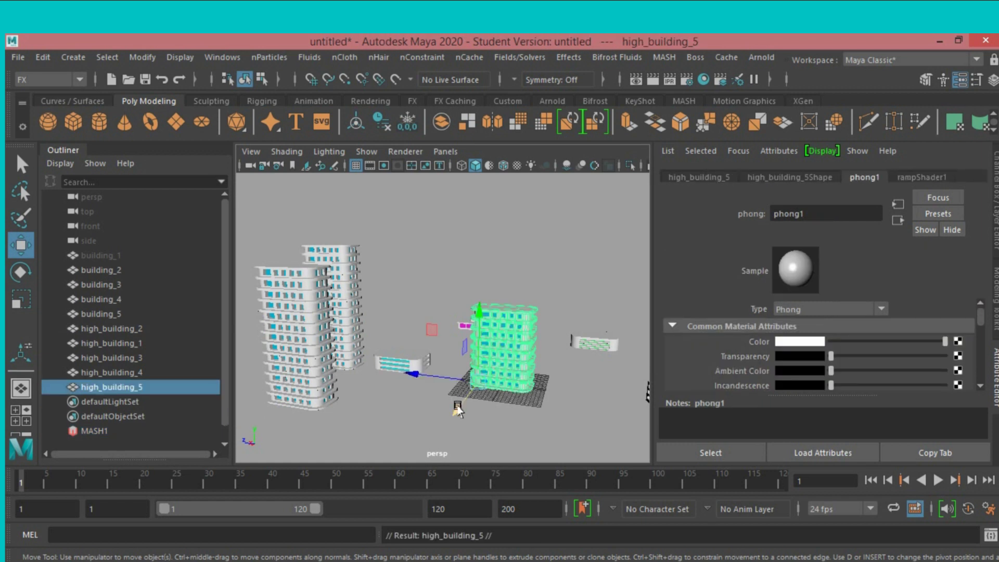
pyautogui.moveTo(457, 409); pyautogui.dragTo(417, 463)
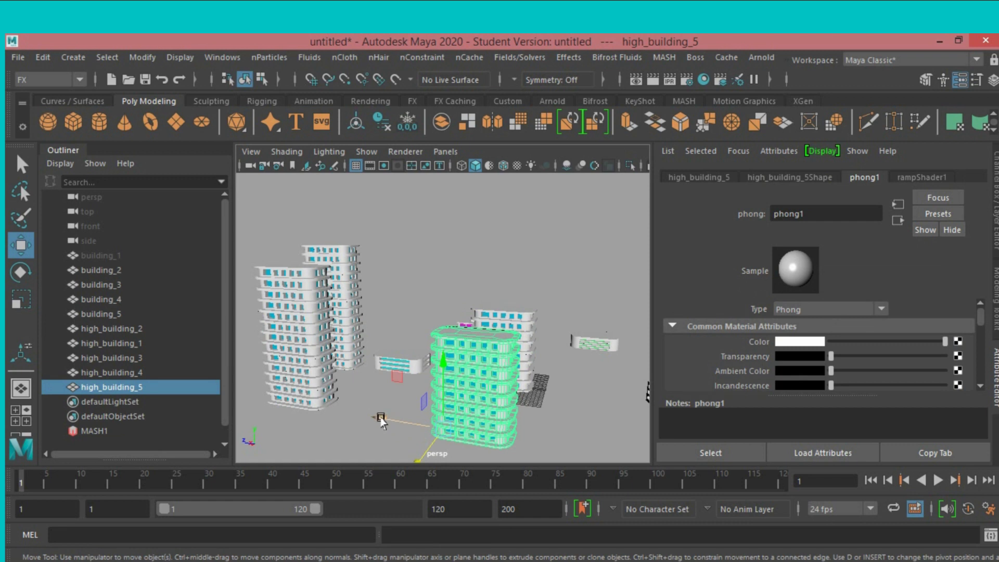
pyautogui.moveTo(381, 418); pyautogui.dragTo(158, 429)
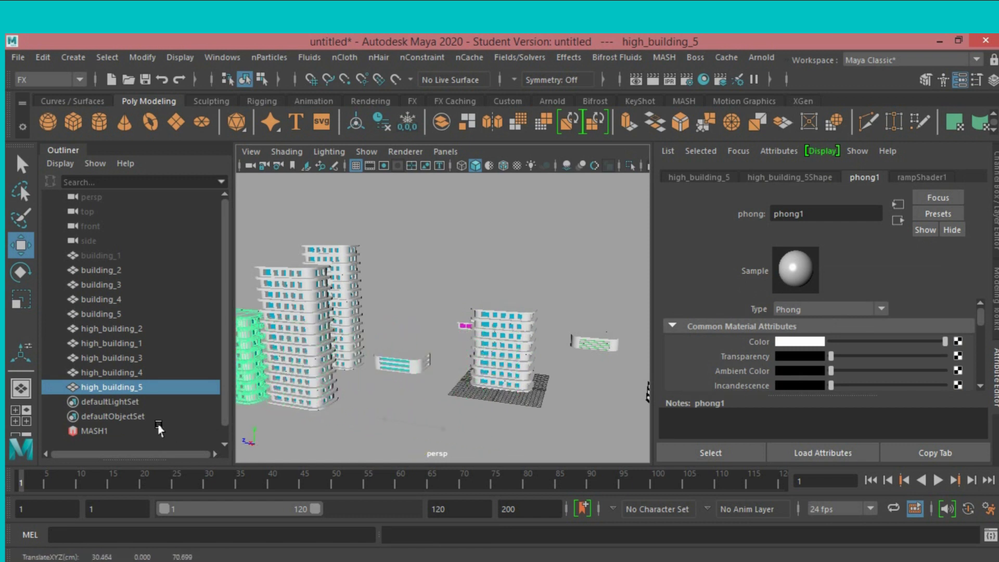
pyautogui.click(490, 347)
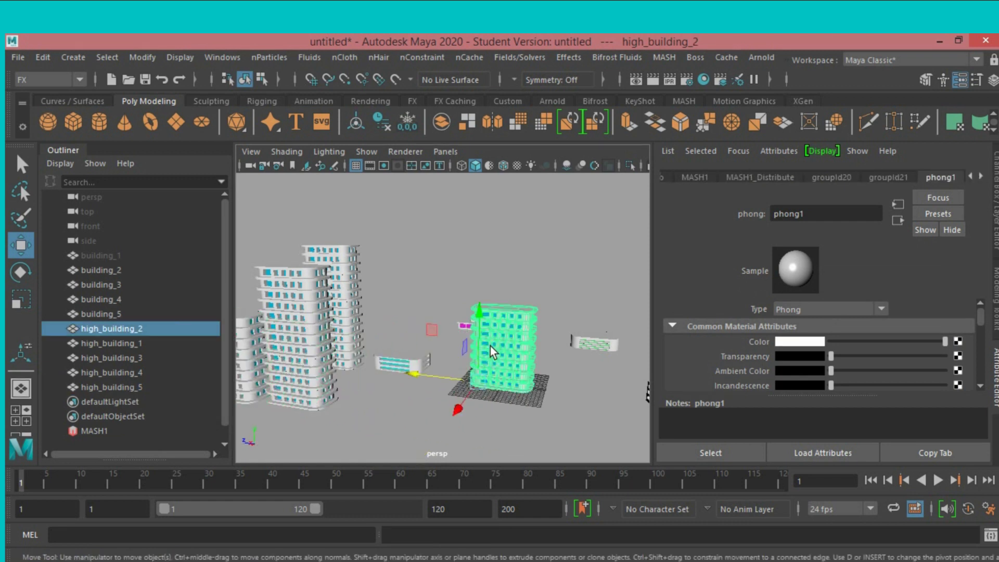
pyautogui.press('h')
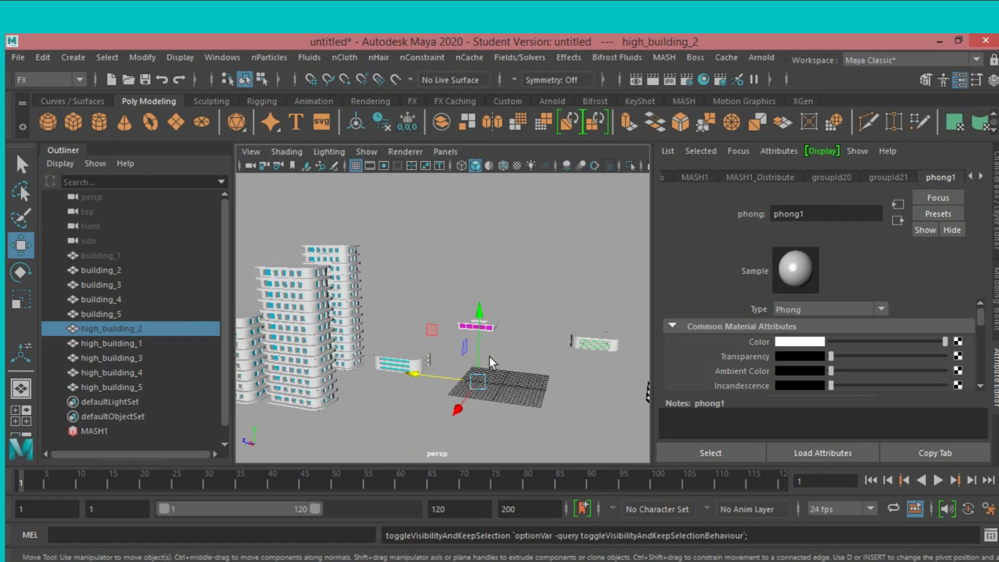
pyautogui.keyDown('alt'); pyautogui.moveTo(489, 356); pyautogui.dragTo(507, 357); pyautogui.keyUp('alt')
# Create a MASH2 network from building_4 using MASH > Create MASH Network
pyautogui.scroll(1, 525, 364)
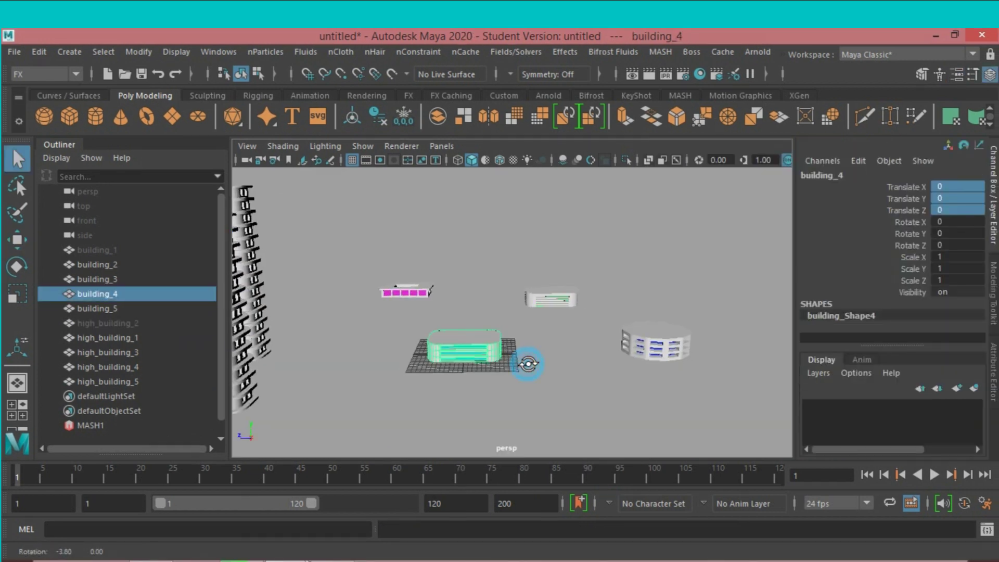
pyautogui.scroll(1, 529, 359)
pyautogui.scroll(2, 528, 348)
pyautogui.scroll(1, 578, 323)
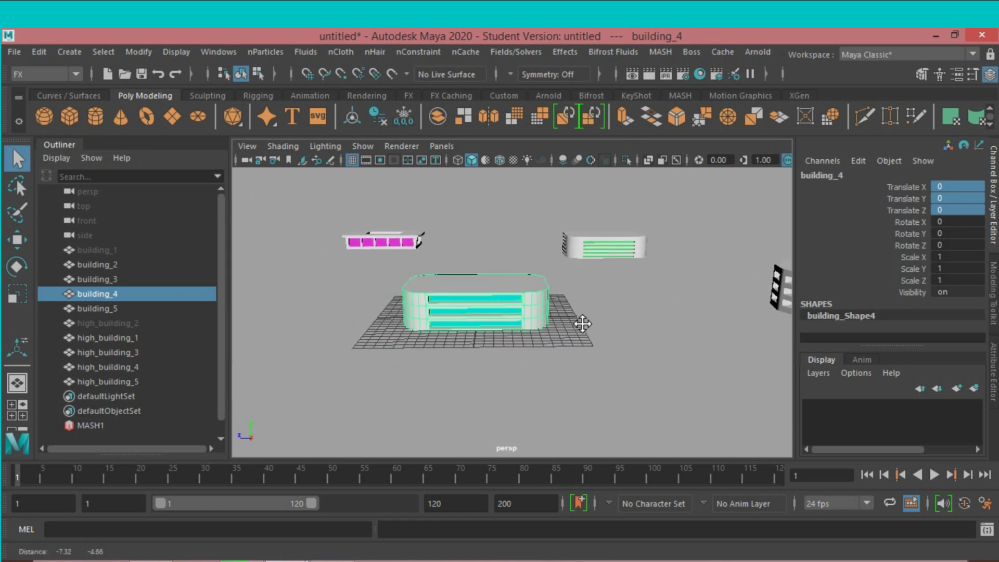
pyautogui.scroll(1, 584, 328)
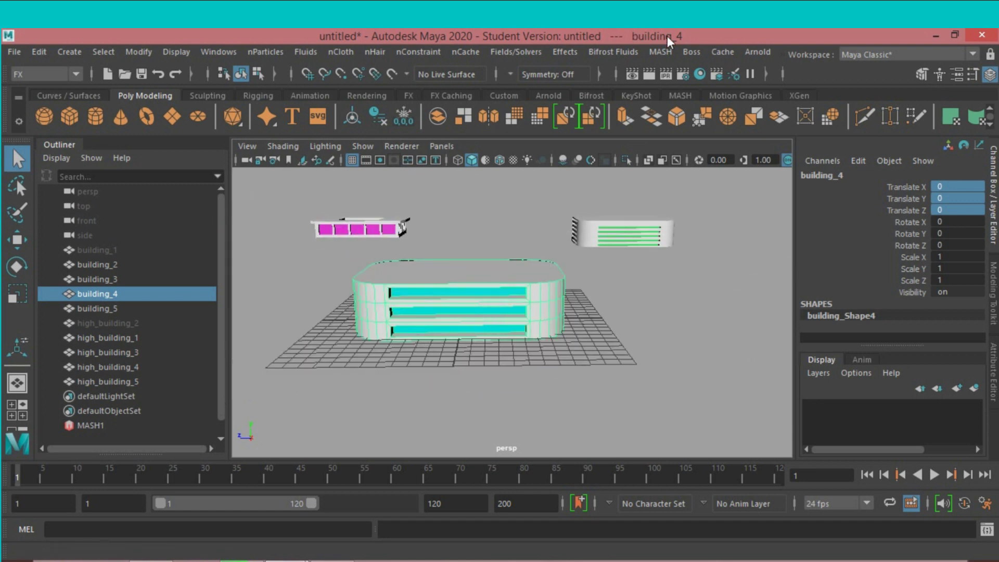
pyautogui.click(659, 52)
pyautogui.click(692, 77)
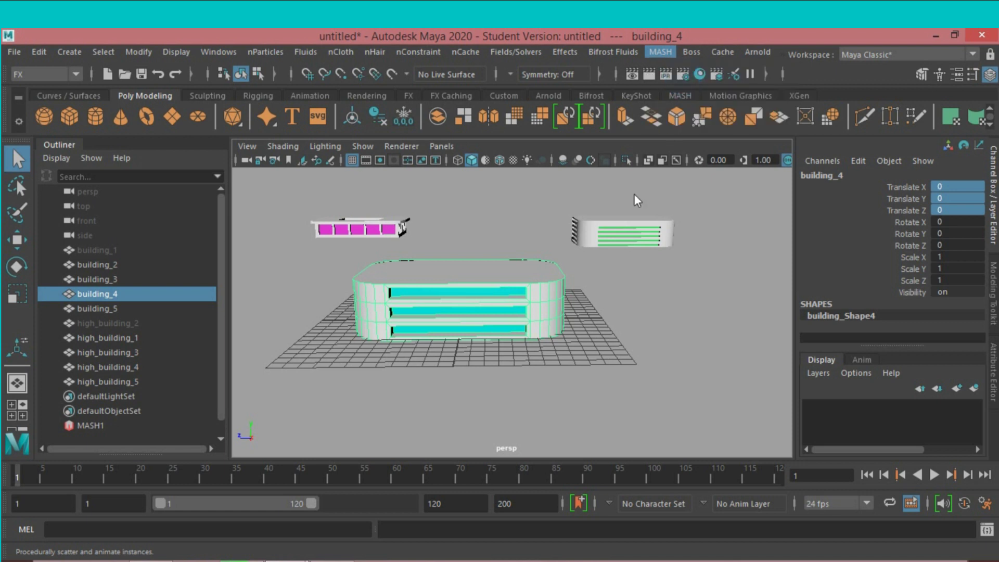
pyautogui.scroll(-2, 566, 318)
pyautogui.scroll(-1, 566, 319)
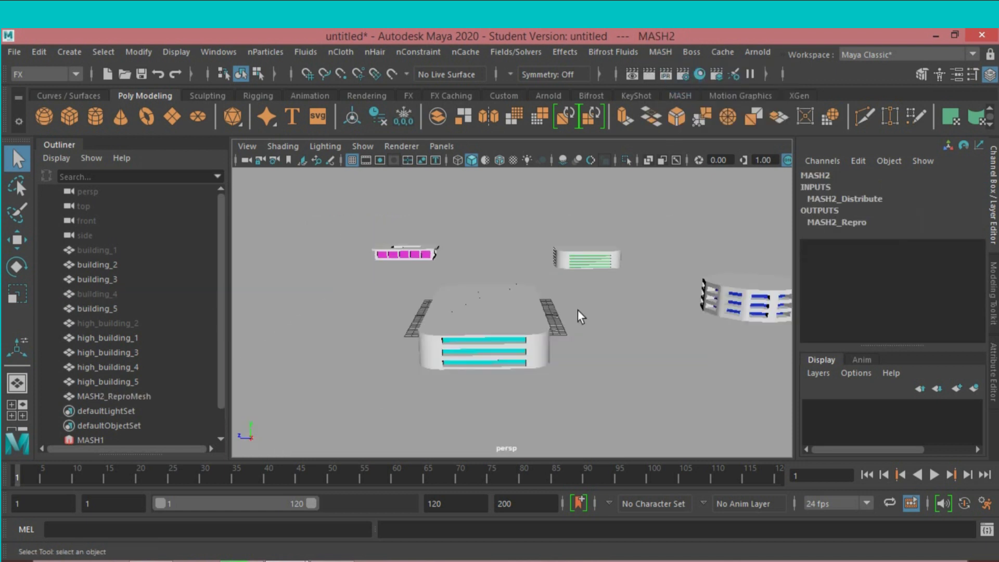
pyautogui.moveTo(601, 326)
pyautogui.keyDown('alt'); pyautogui.mouseDown()
pyautogui.moveTo(494, 312)
pyautogui.moveTo(550, 328)
pyautogui.moveTo(666, 330)
pyautogui.moveTo(576, 326)
pyautogui.moveTo(588, 330)
pyautogui.mouseUp(); pyautogui.keyUp('alt')
pyautogui.scroll(-3, 577, 325)
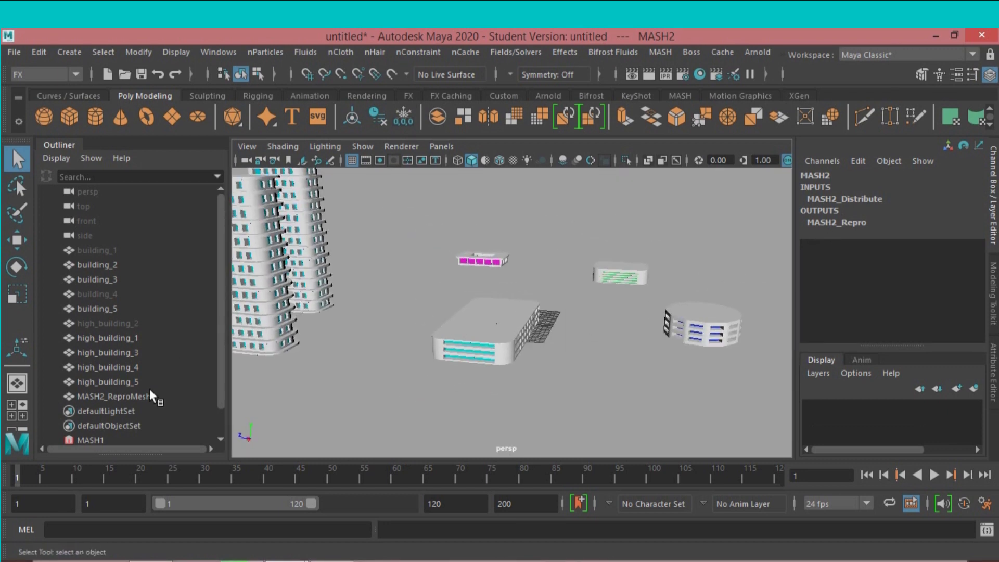
pyautogui.scroll(-2, 151, 396)
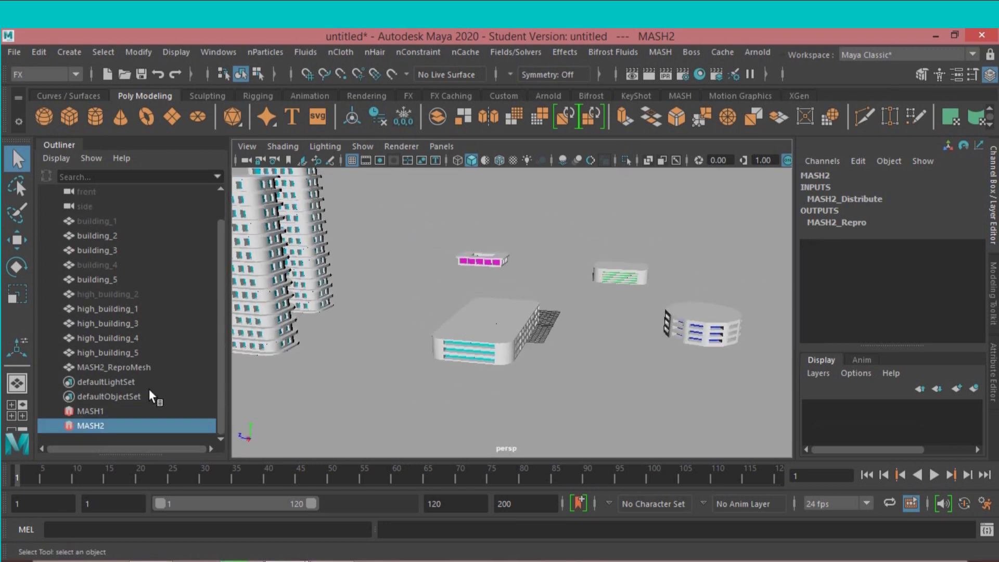
# Give MASH2 16 points with Distance X 0 and Distance Y 39.789, stacking building_4 vertically
pyautogui.click(100, 423)
pyautogui.click(993, 372)
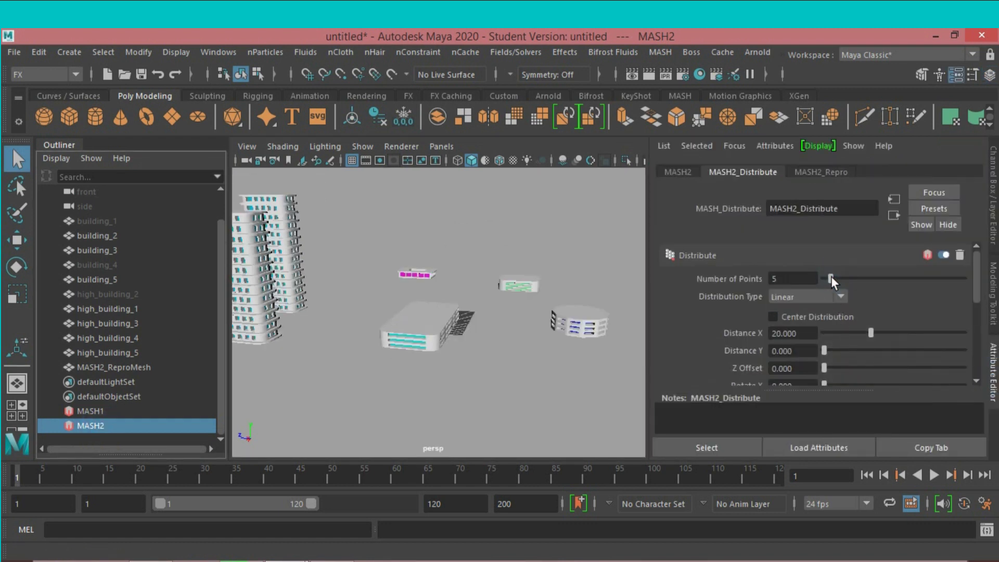
pyautogui.moveTo(832, 276); pyautogui.dragTo(843, 278)
pyautogui.moveTo(870, 332)
pyautogui.mouseDown()
pyautogui.moveTo(820, 342)
pyautogui.moveTo(914, 357)
pyautogui.mouseUp()
pyautogui.moveTo(554, 355)
pyautogui.keyDown('alt'); pyautogui.mouseDown()
pyautogui.moveTo(523, 352)
pyautogui.moveTo(503, 366)
pyautogui.moveTo(495, 398)
pyautogui.moveTo(501, 379)
pyautogui.moveTo(544, 383)
pyautogui.moveTo(546, 375)
pyautogui.mouseUp(); pyautogui.keyUp('alt')
pyautogui.scroll(5, 542, 387)
pyautogui.scroll(3, 542, 388)
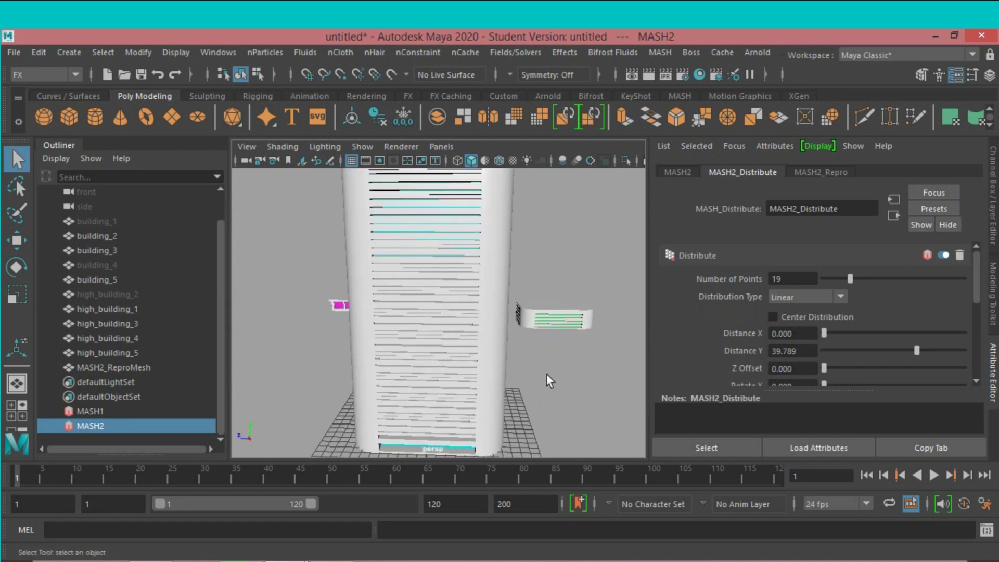
pyautogui.moveTo(848, 275); pyautogui.dragTo(845, 285)
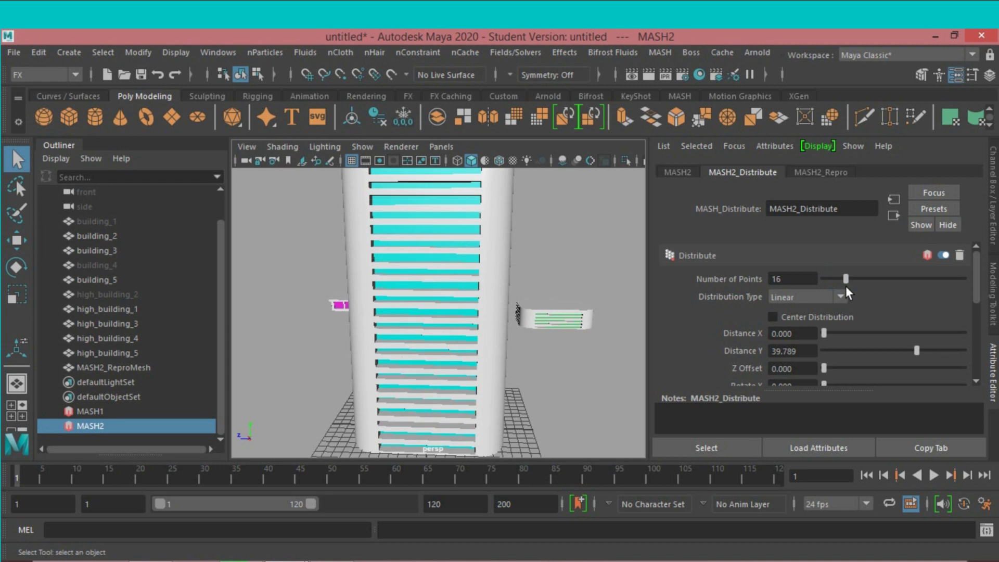
pyautogui.scroll(-3, 495, 326)
pyautogui.moveTo(506, 329)
pyautogui.keyDown('alt'); pyautogui.mouseDown()
pyautogui.moveTo(497, 362)
pyautogui.moveTo(511, 339)
pyautogui.moveTo(509, 368)
pyautogui.moveTo(506, 345)
pyautogui.mouseUp(); pyautogui.keyUp('alt')
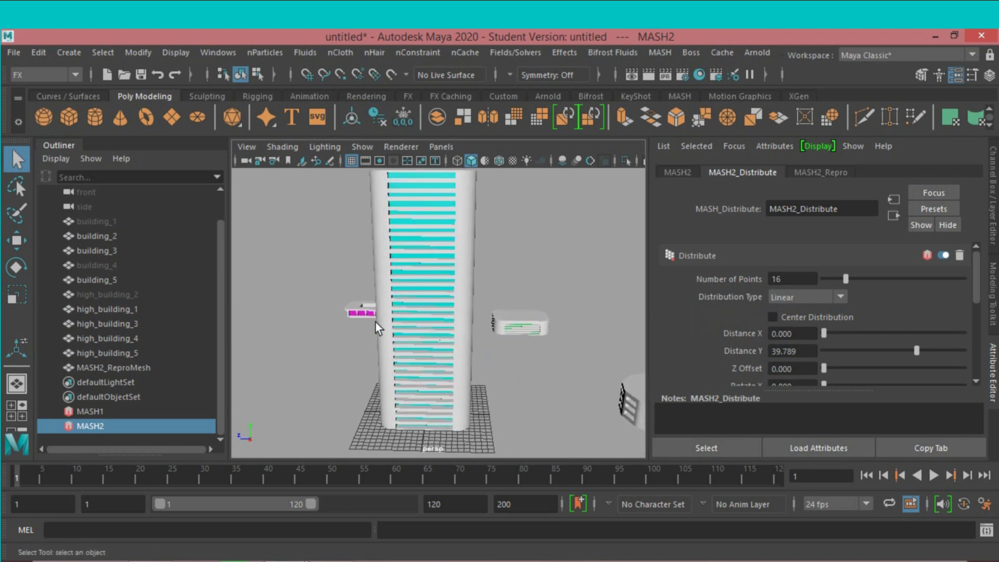
pyautogui.click(425, 315)
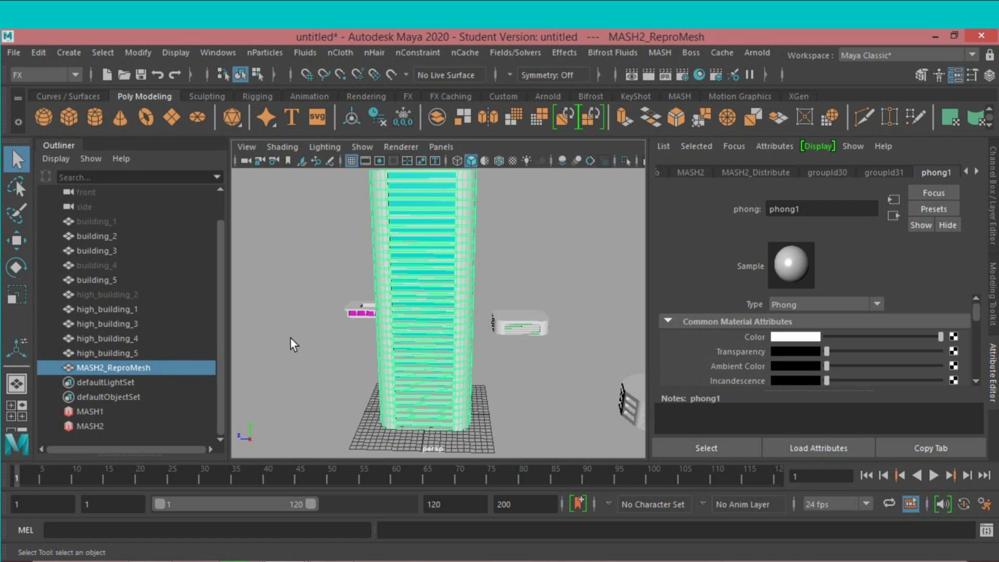
# Duplicate the MASH2 tower mesh and begin renaming the copy to 'building type2'
pyautogui.hotkey('ctrl', 'd')
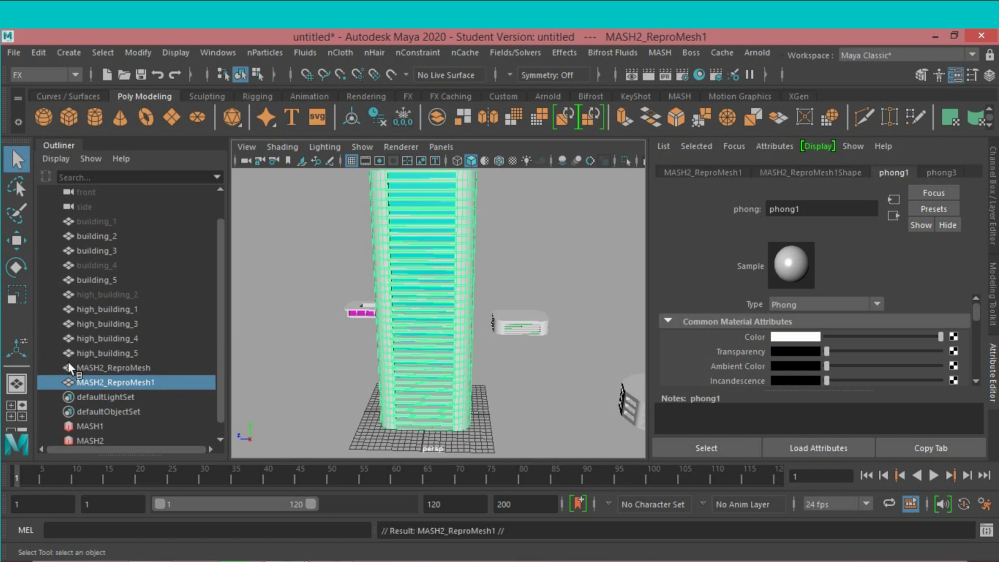
pyautogui.doubleClick(117, 381)
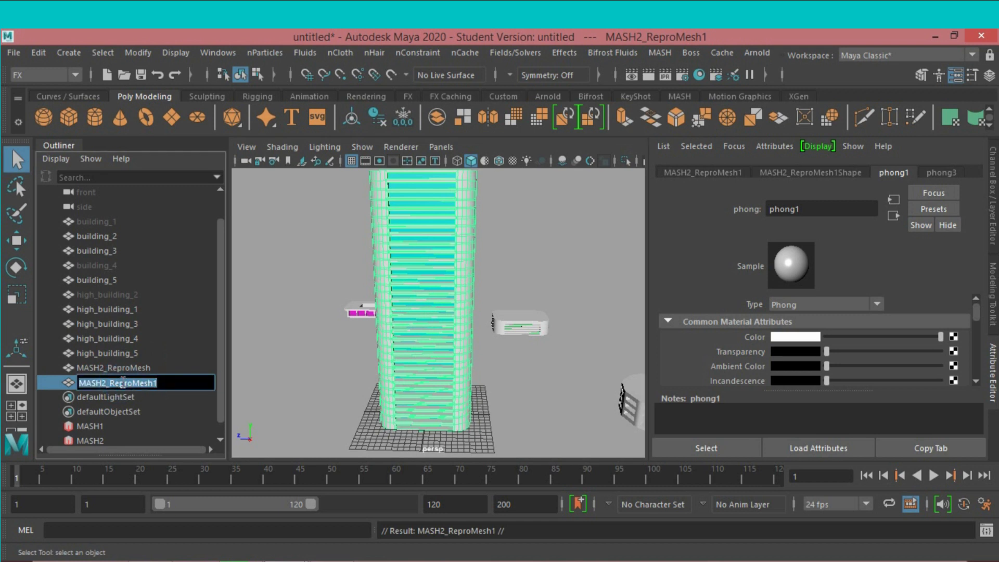
pyautogui.write('buidln')
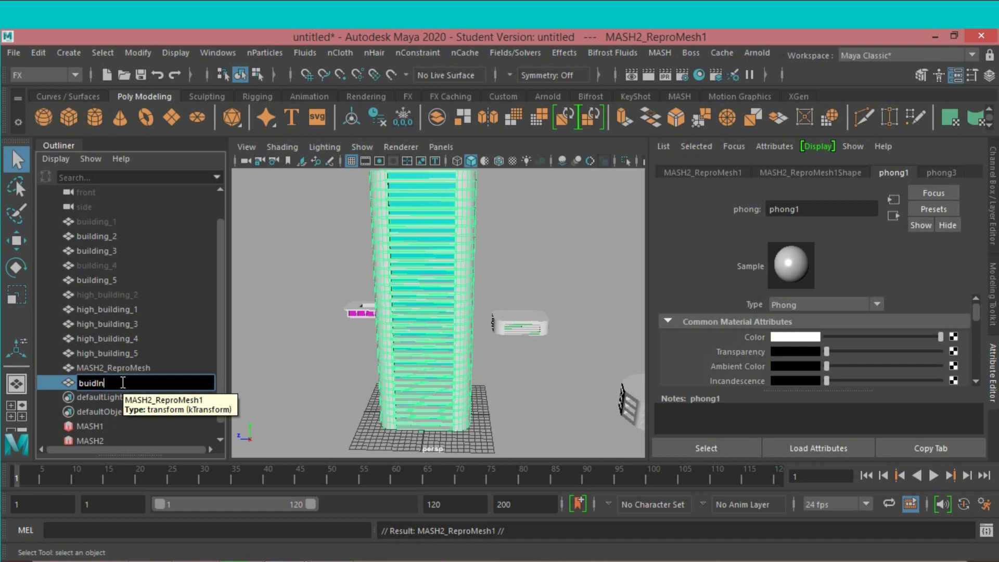
pyautogui.write('g typetwo 1')
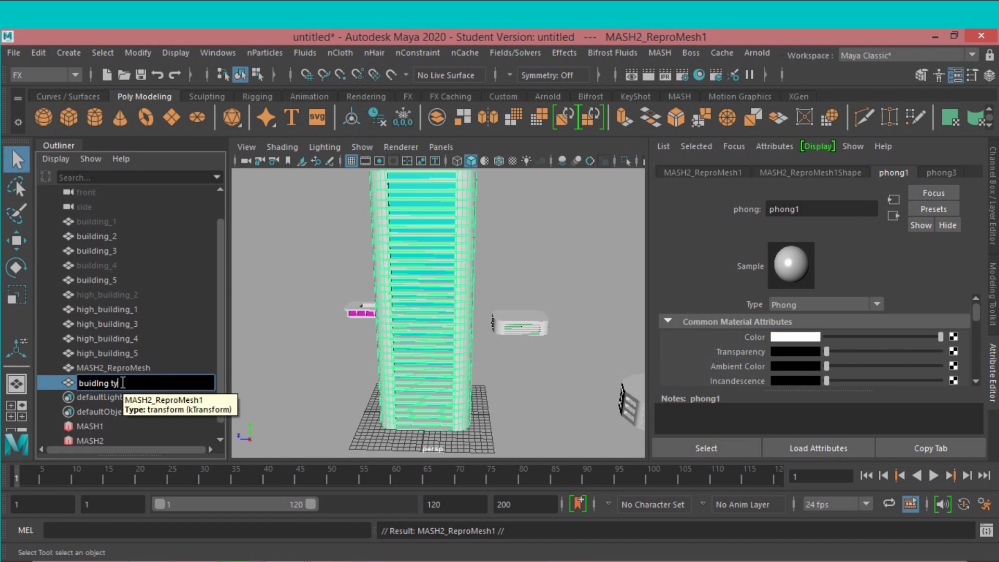
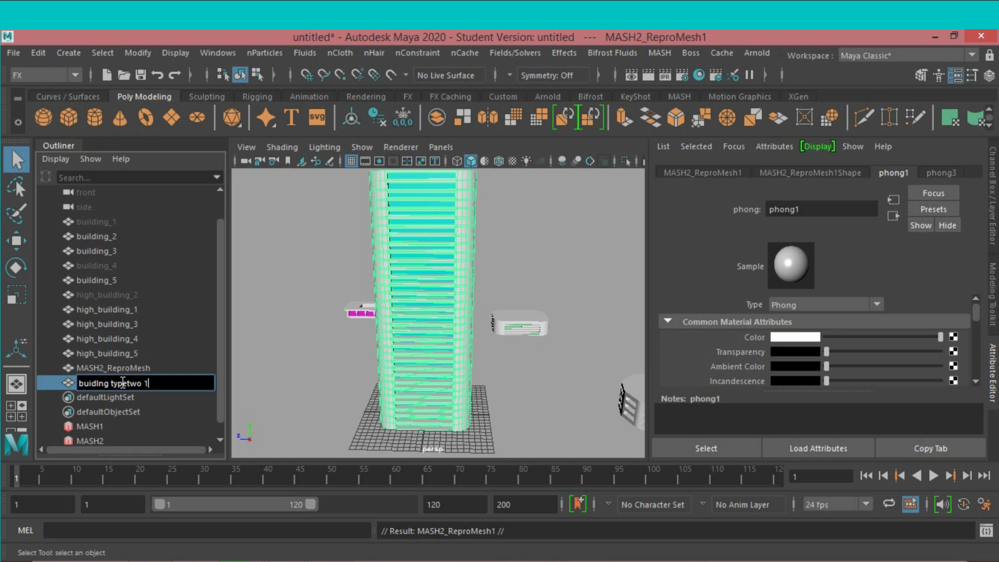
# Confirm the name buidlng_typetwo_1 and move the duplicate left, clear of the original tower
pyautogui.press('Return')
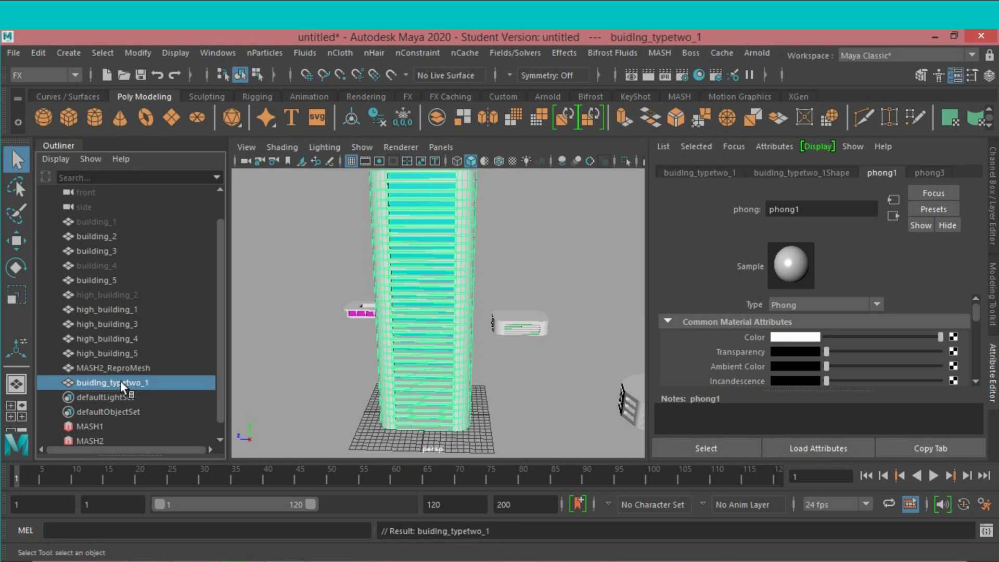
pyautogui.scroll(-3, 370, 368)
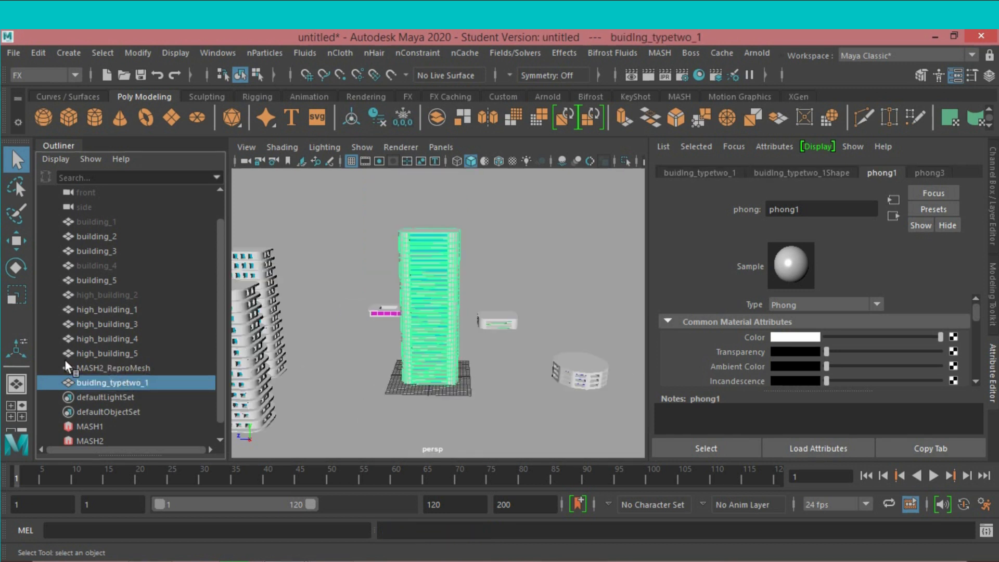
pyautogui.click(23, 246)
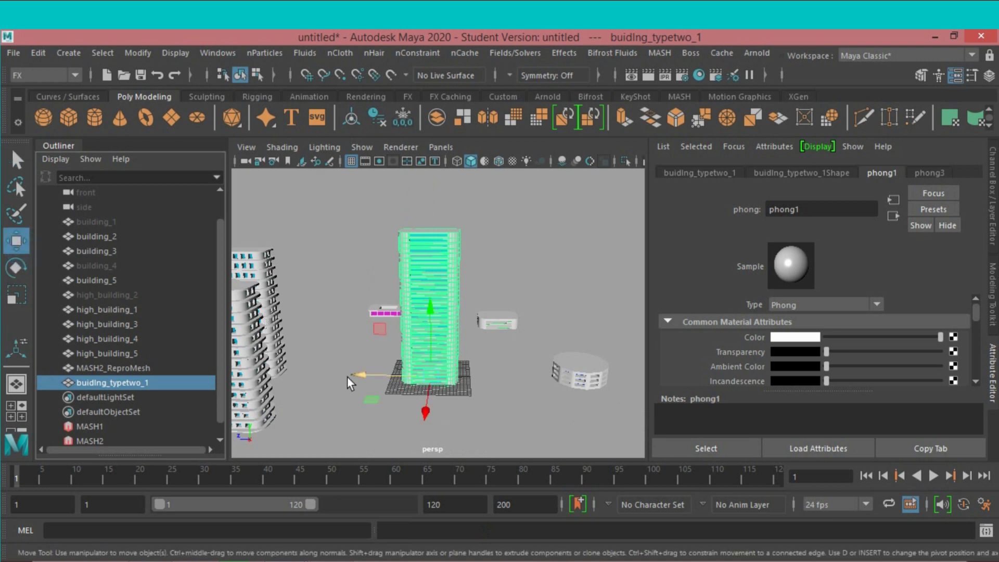
pyautogui.moveTo(357, 375); pyautogui.dragTo(259, 389)
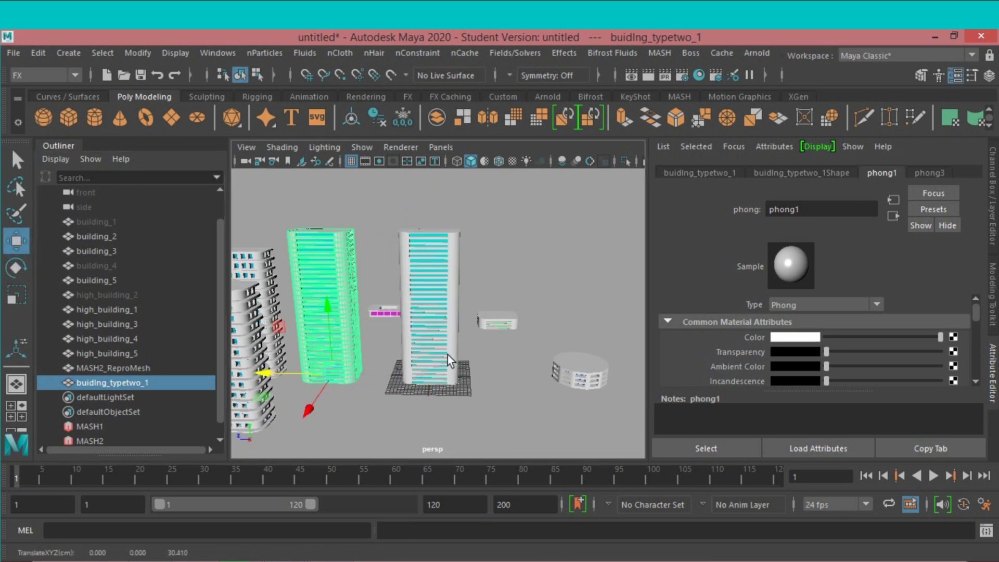
pyautogui.scroll(-3, 447, 355)
pyautogui.moveTo(445, 358)
pyautogui.keyDown('alt'); pyautogui.mouseDown()
pyautogui.moveTo(436, 353)
pyautogui.moveTo(439, 373)
pyautogui.moveTo(470, 380)
pyautogui.mouseUp(); pyautogui.keyUp('alt')
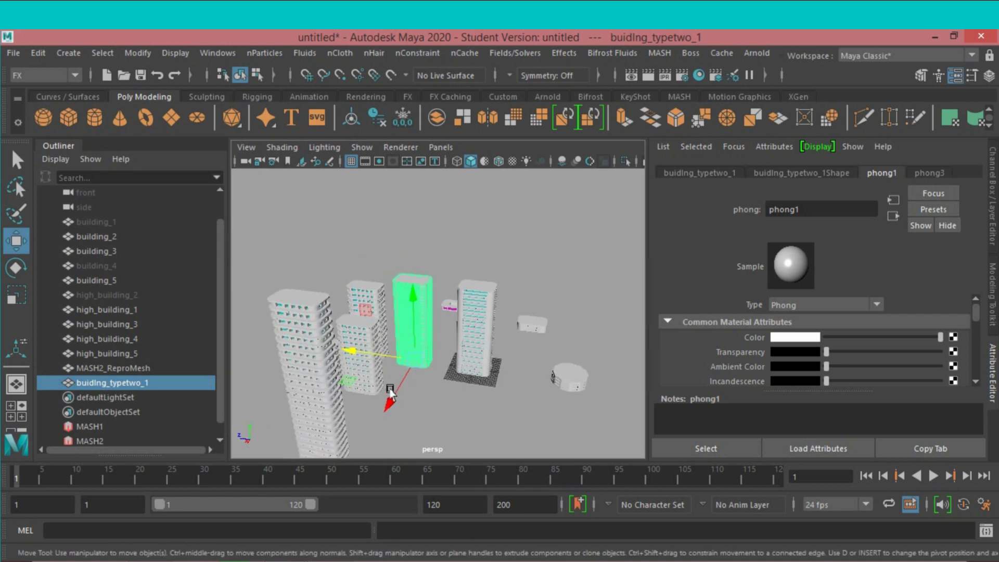
pyautogui.moveTo(392, 394)
pyautogui.keyDown('alt'); pyautogui.mouseDown()
pyautogui.moveTo(385, 411)
pyautogui.moveTo(408, 400)
pyautogui.moveTo(402, 416)
pyautogui.mouseUp(); pyautogui.keyUp('alt')
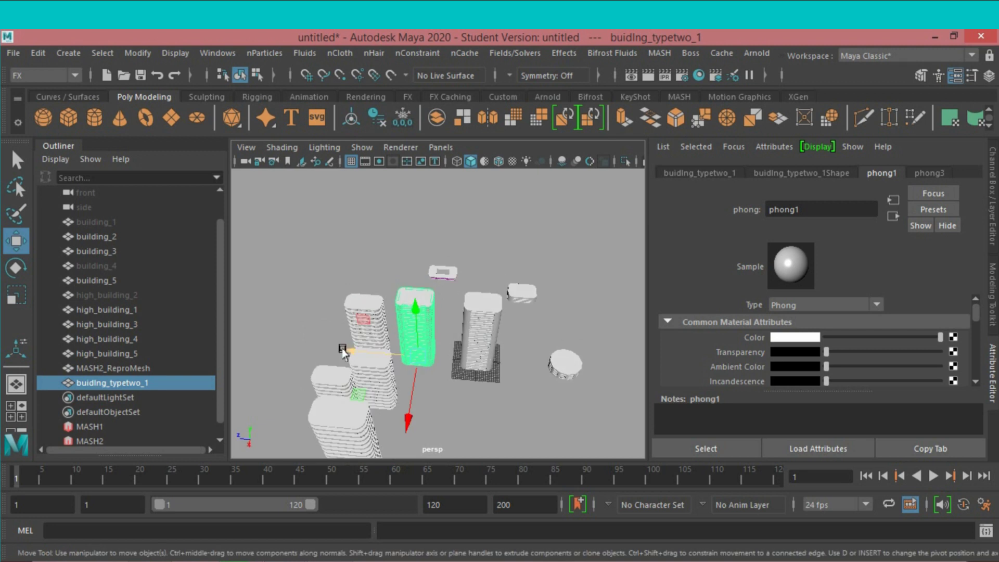
pyautogui.moveTo(343, 352)
pyautogui.mouseDown()
pyautogui.moveTo(238, 353)
pyautogui.moveTo(239, 345)
pyautogui.mouseUp()
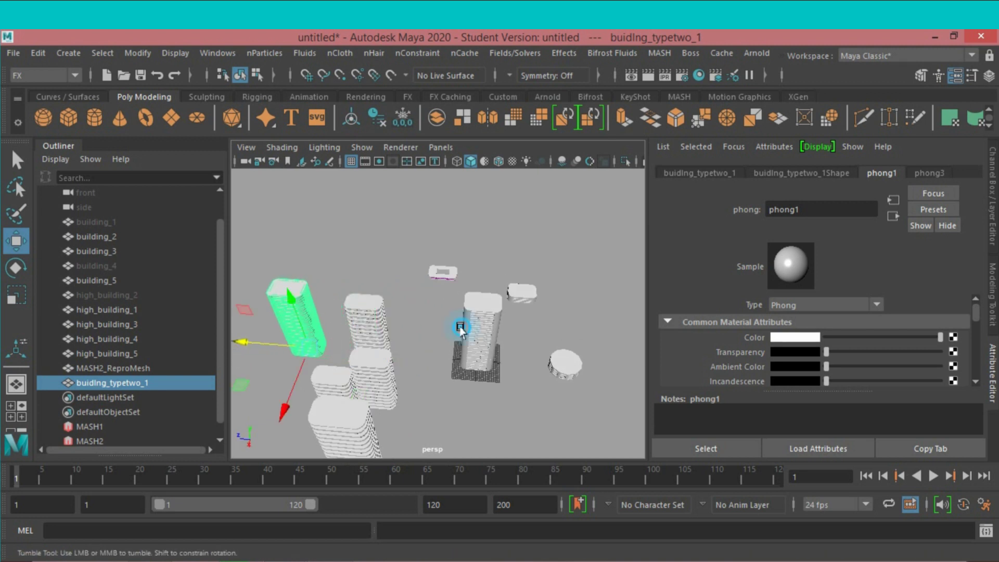
# Select the MASH2_ReproMesh tower and frame it in the viewport
pyautogui.moveTo(460, 328)
pyautogui.keyDown('alt'); pyautogui.mouseDown()
pyautogui.moveTo(457, 287)
pyautogui.moveTo(376, 315)
pyautogui.mouseUp(); pyautogui.keyUp('alt')
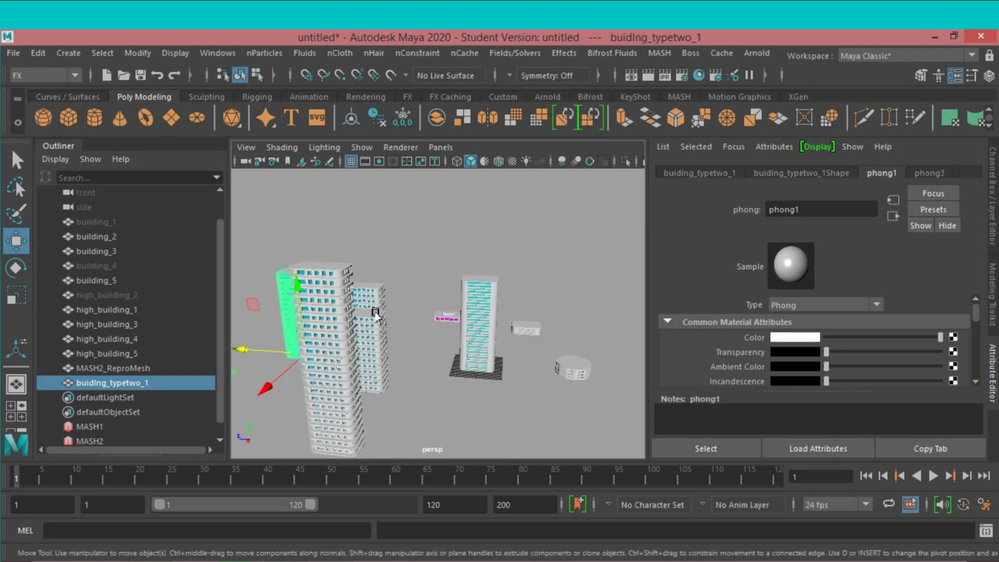
pyautogui.click(128, 368)
pyautogui.press('f')
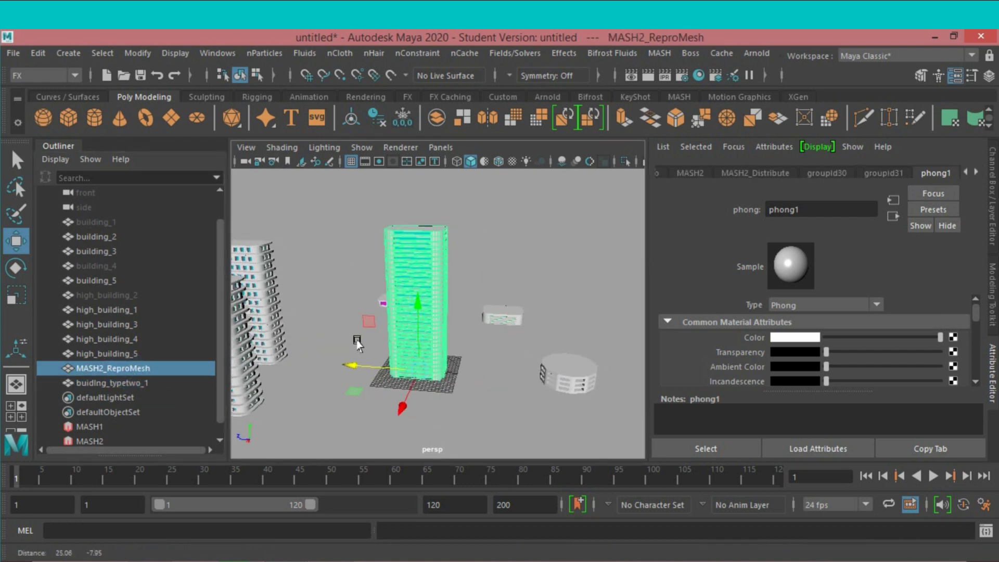
# Select the MASH2 network and drag its distribute Rotate Y slider to twist the tower
pyautogui.keyDown('alt'); pyautogui.moveTo(385, 336); pyautogui.dragTo(389, 359, button='middle'); pyautogui.keyUp('alt')
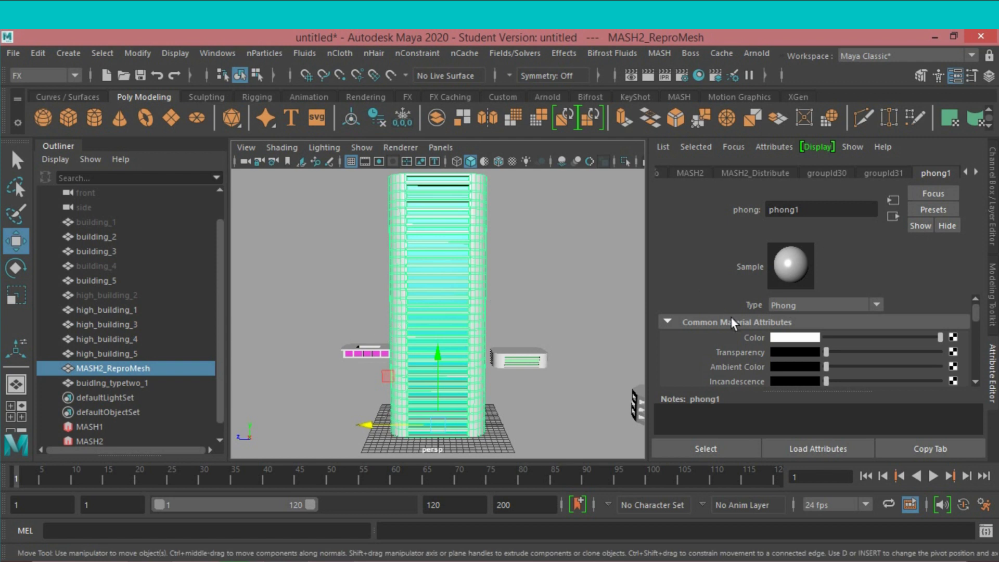
pyautogui.scroll(-1, 95, 435)
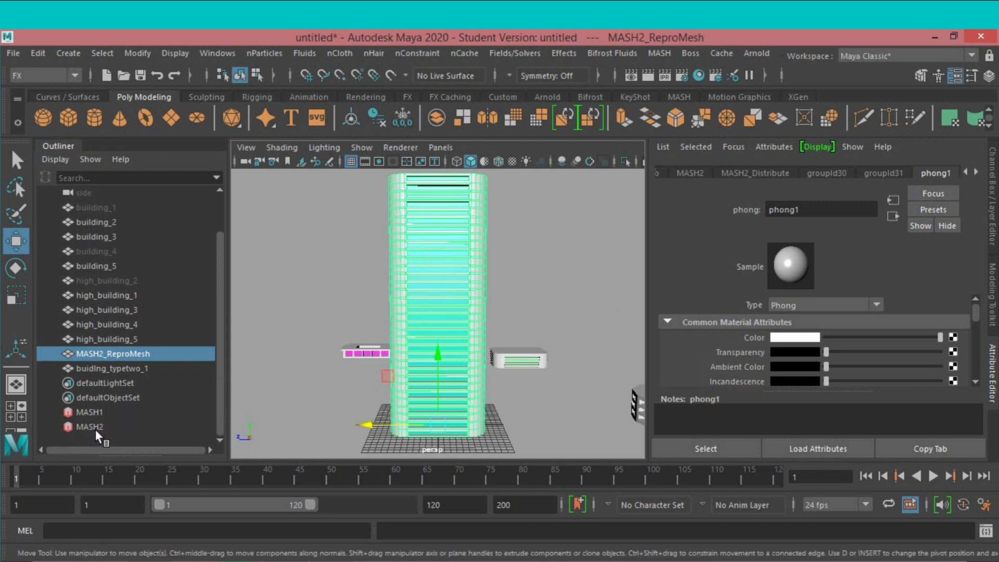
pyautogui.click(95, 429)
pyautogui.keyDown('alt'); pyautogui.moveTo(479, 335); pyautogui.dragTo(478, 353); pyautogui.keyUp('alt')
pyautogui.scroll(-2, 692, 338)
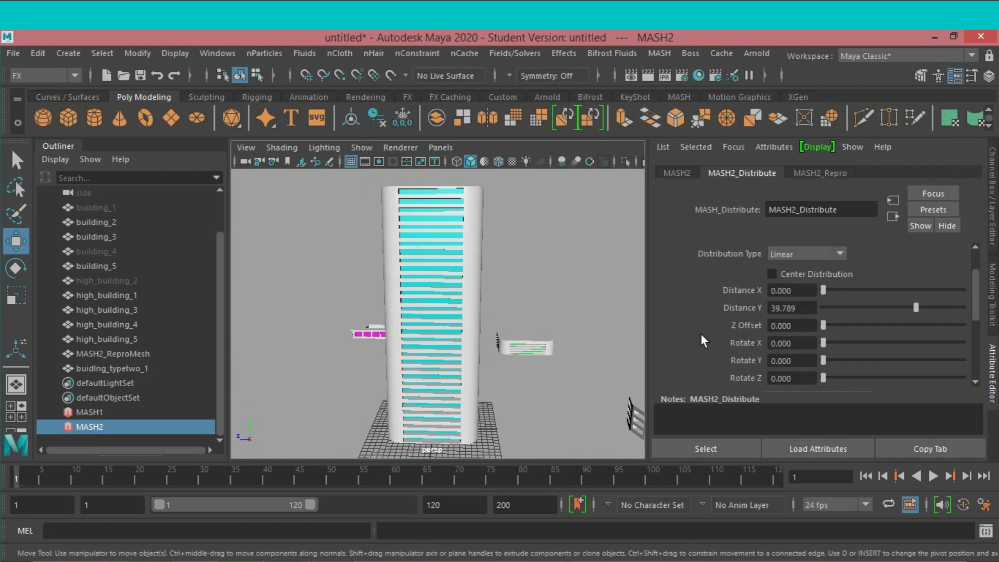
pyautogui.scroll(-2, 701, 335)
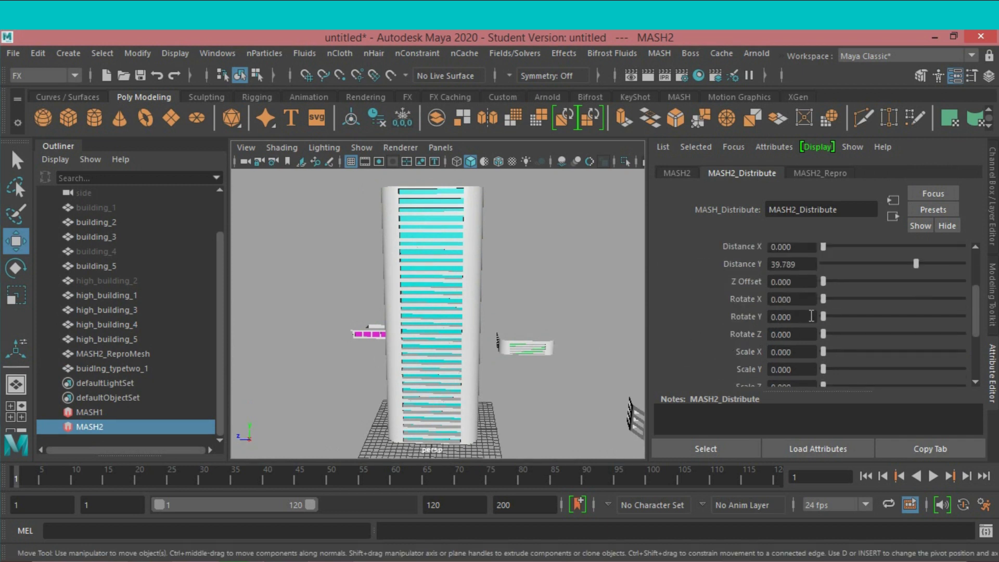
pyautogui.moveTo(822, 316); pyautogui.dragTo(859, 318)
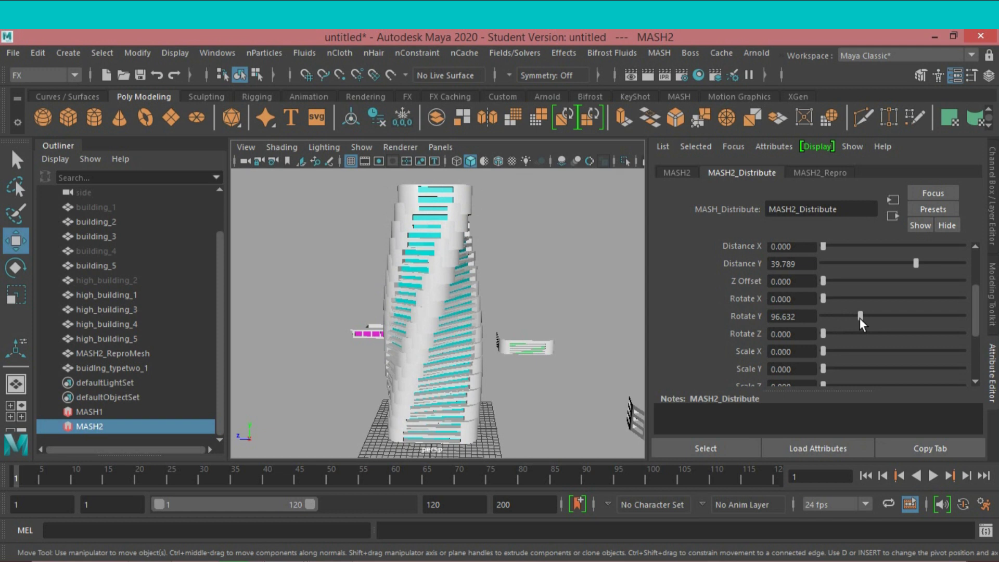
pyautogui.moveTo(859, 317); pyautogui.dragTo(851, 322)
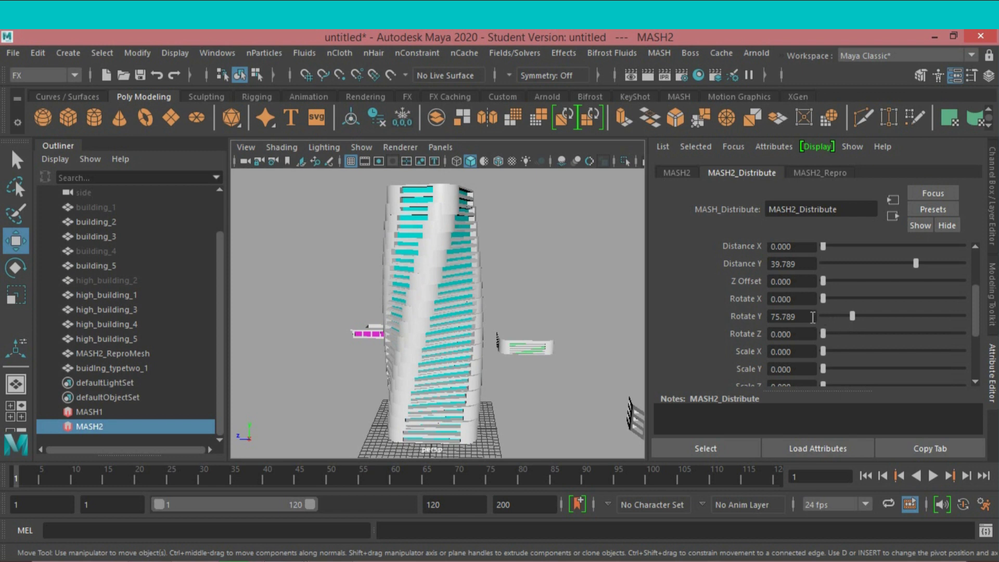
# Enter Rotate Y 90 exactly, then undo an accidental Ctrl+D duplicate
pyautogui.doubleClick(790, 317)
pyautogui.write('90')
pyautogui.press('Return')
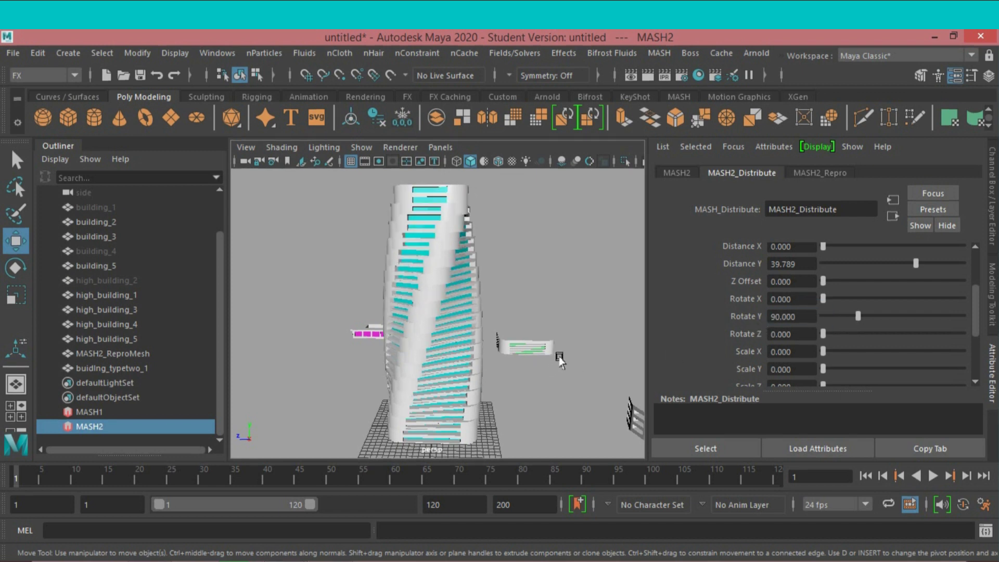
pyautogui.moveTo(559, 358)
pyautogui.keyDown('alt'); pyautogui.mouseDown()
pyautogui.moveTo(383, 375)
pyautogui.moveTo(462, 346)
pyautogui.moveTo(535, 367)
pyautogui.mouseUp(); pyautogui.keyUp('alt')
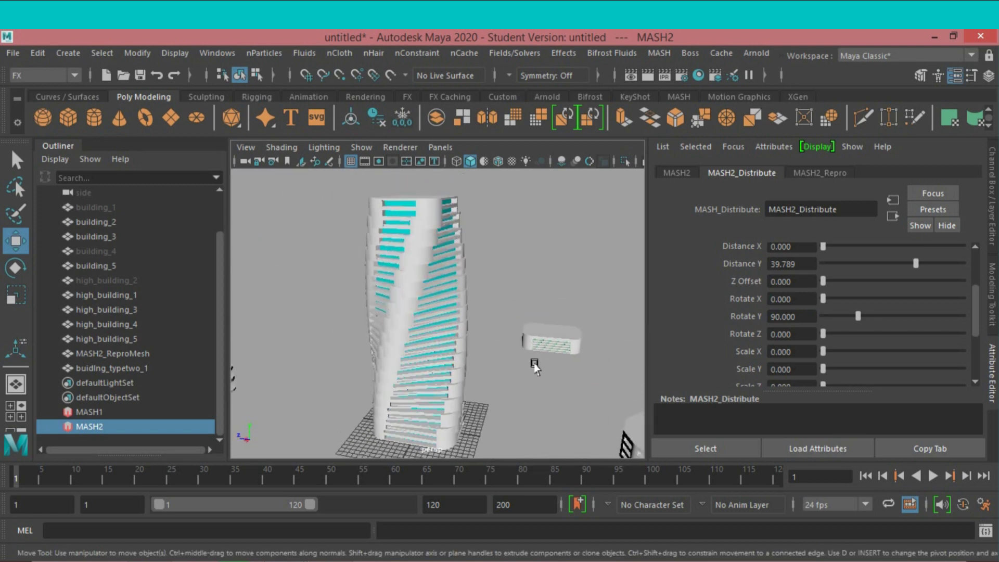
pyautogui.hotkey('ctrl', 'd')
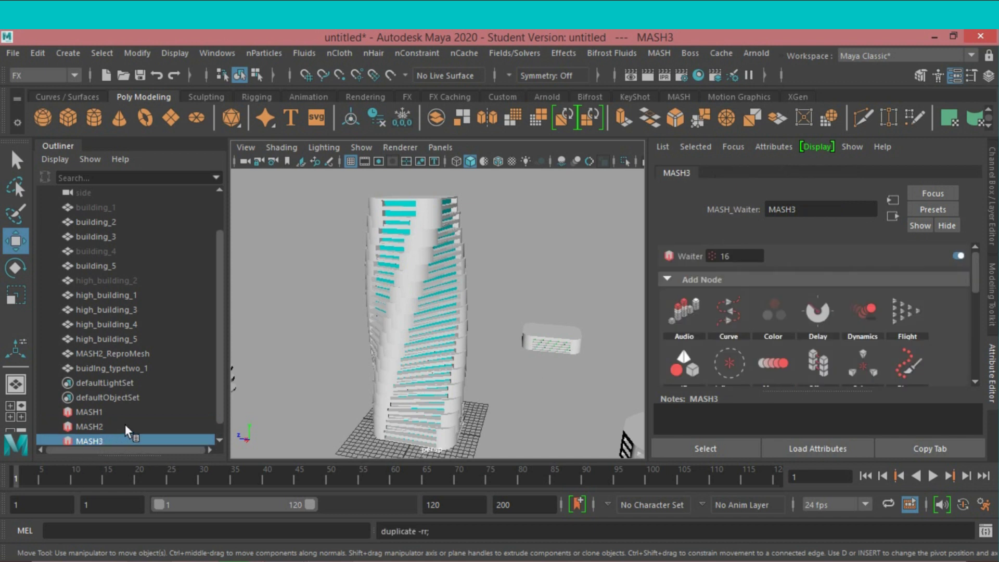
pyautogui.hotkey('ctrl', 'z')
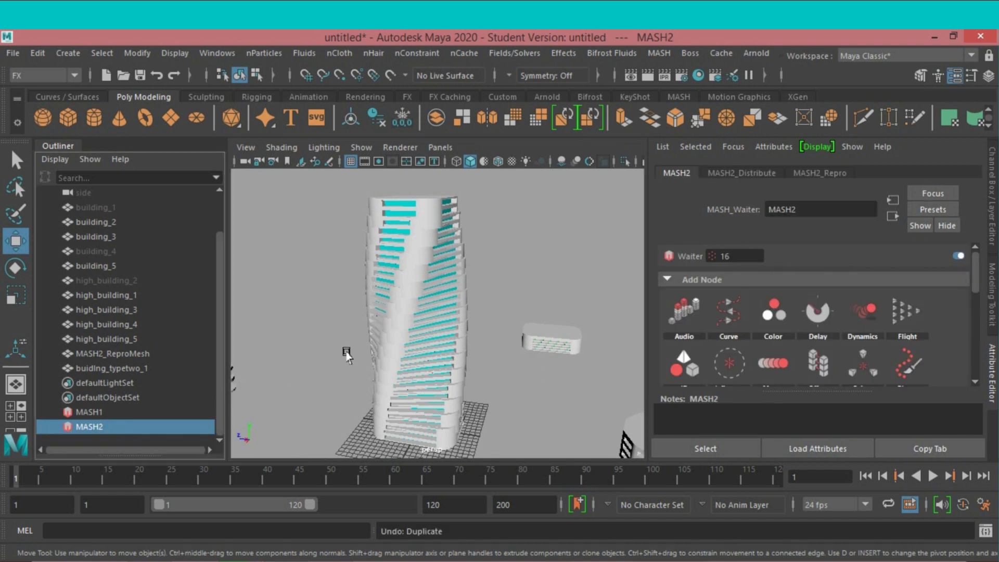
# Duplicate the twisted tower mesh, rename the copy building_type_two2, and move it left
pyautogui.click(388, 326)
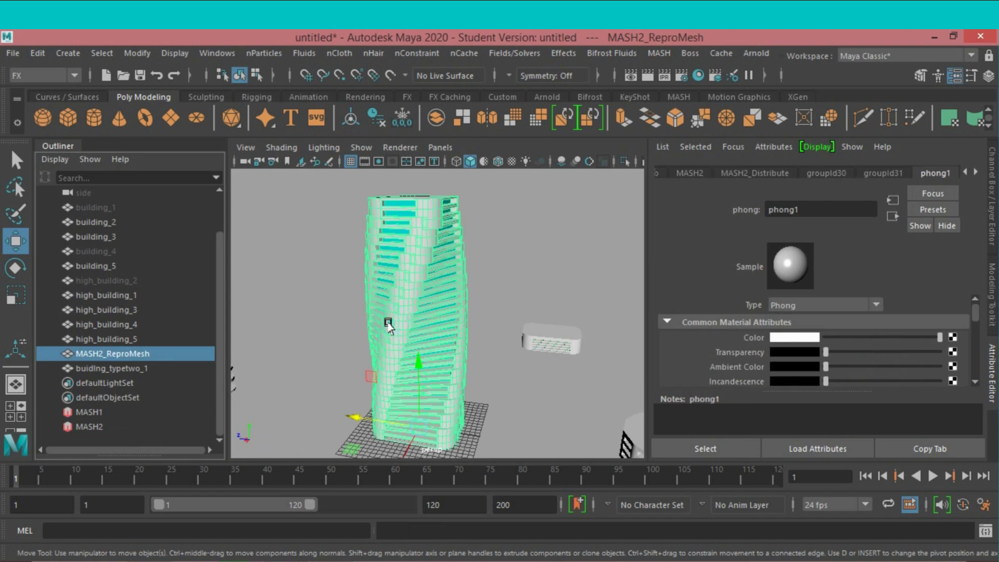
pyautogui.hotkey('ctrl', 'd')
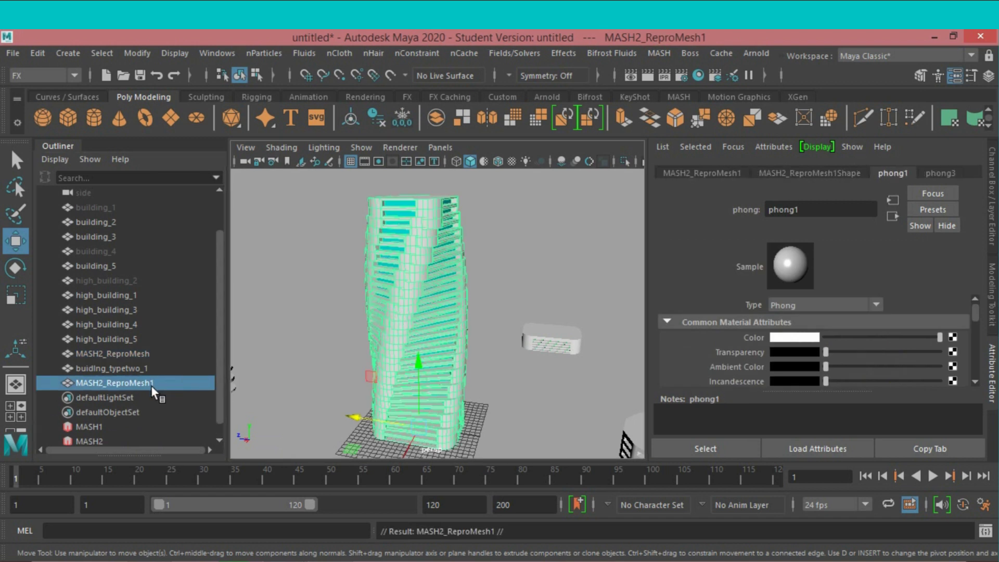
pyautogui.doubleClick(154, 384)
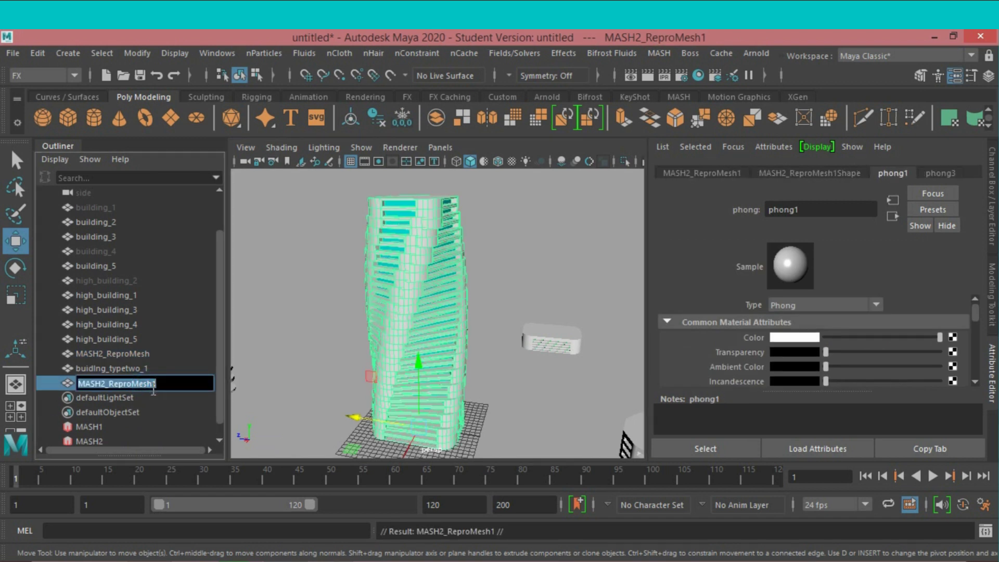
pyautogui.write('buil')
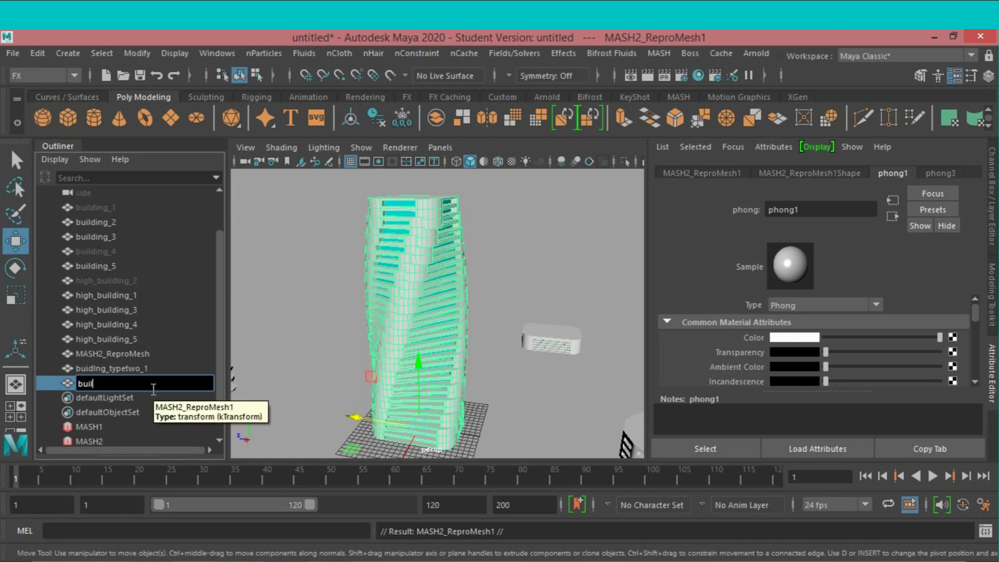
pyautogui.write('ding ')
pyautogui.write('type ')
pyautogui.write('tw')
pyautogui.write('o2')
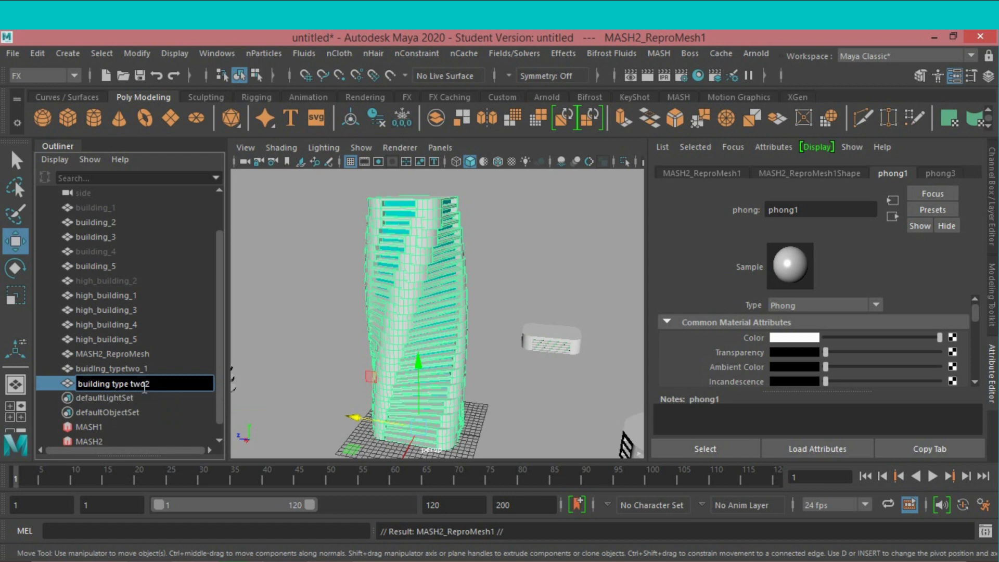
pyautogui.moveTo(145, 385); pyautogui.dragTo(74, 391)
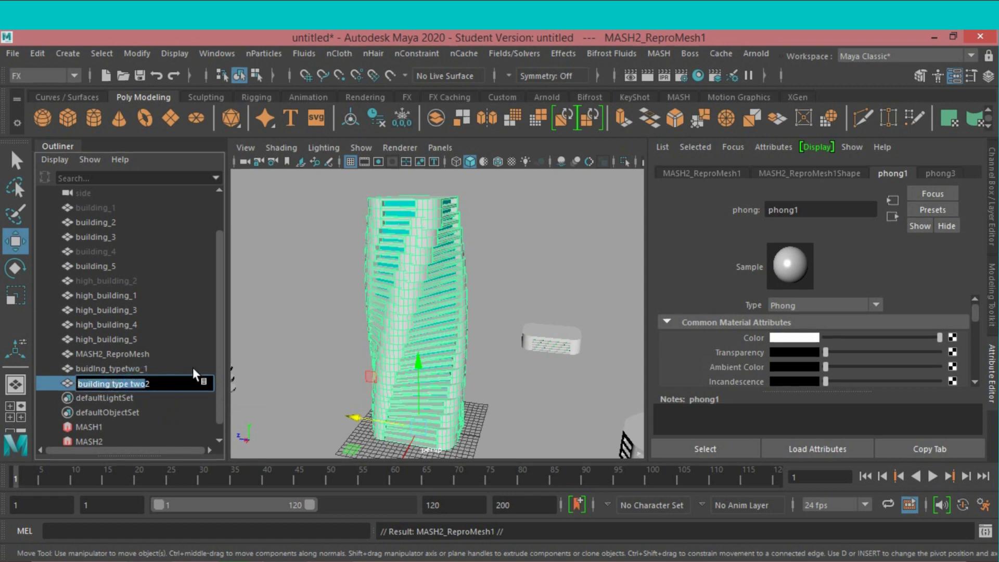
pyautogui.press('Return')
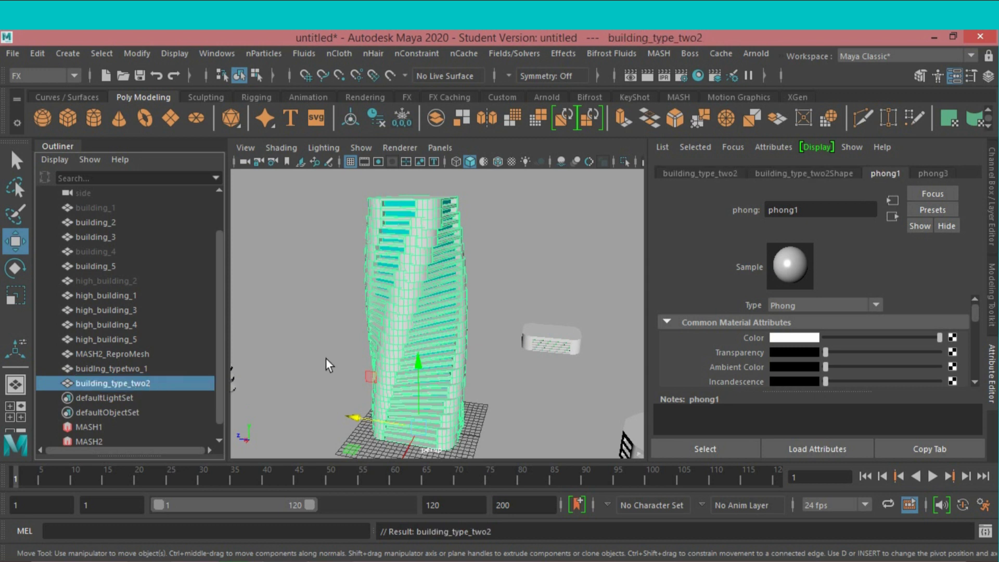
pyautogui.moveTo(350, 420); pyautogui.dragTo(144, 401)
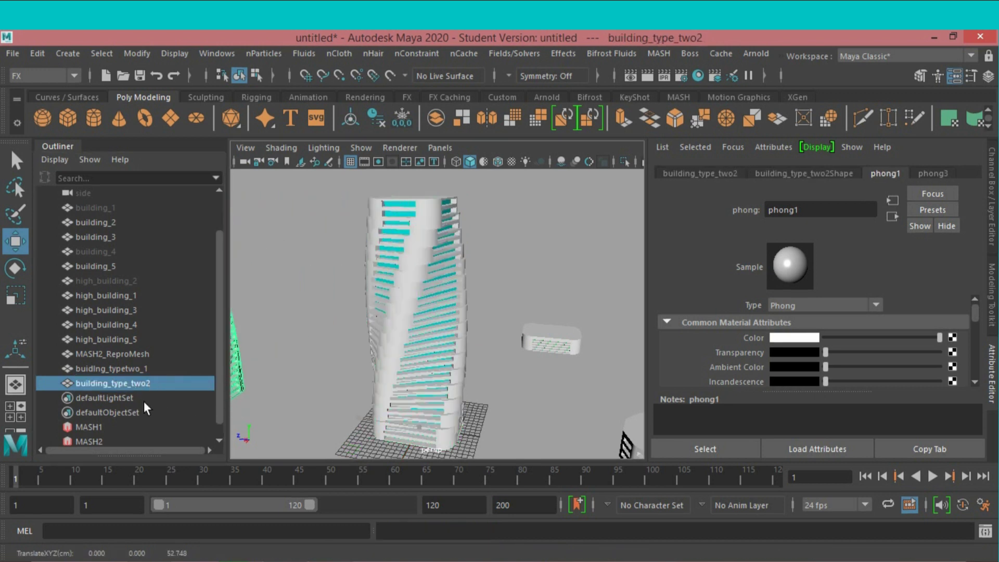
pyautogui.scroll(-5, 411, 351)
# Select MASH2 and drag its distribute Rotate Y from 90 back to 0
pyautogui.click(416, 338)
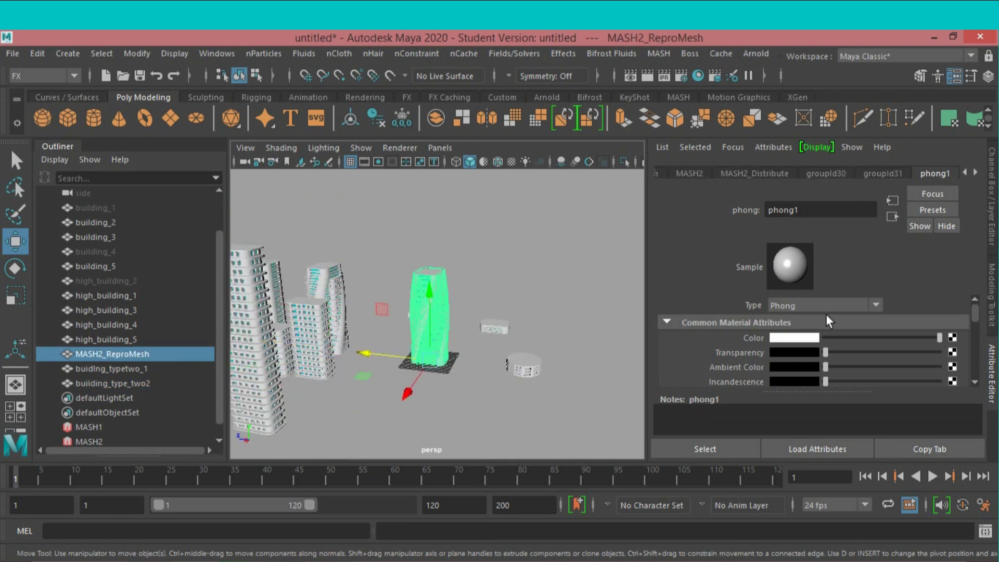
pyautogui.click(119, 441)
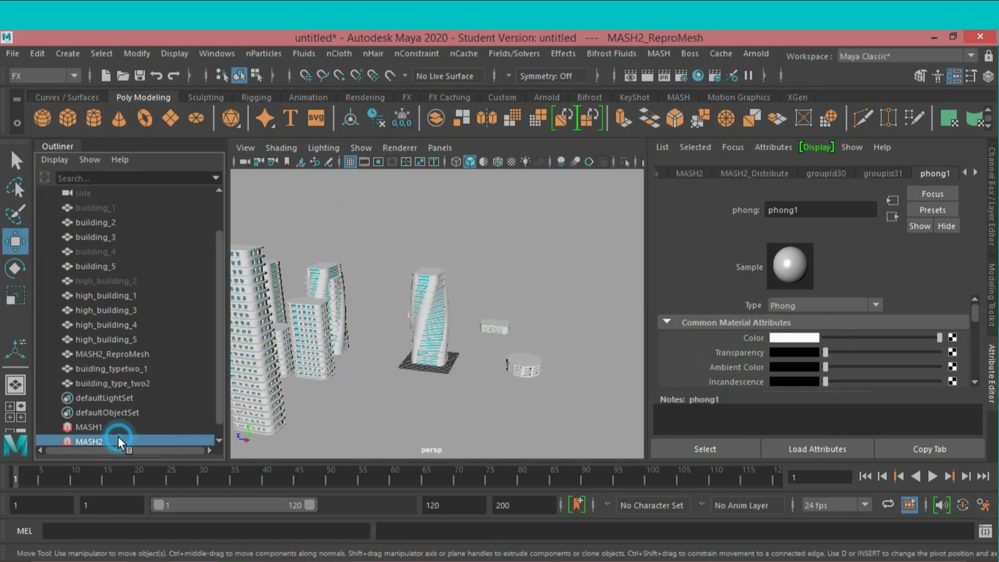
pyautogui.click(750, 173)
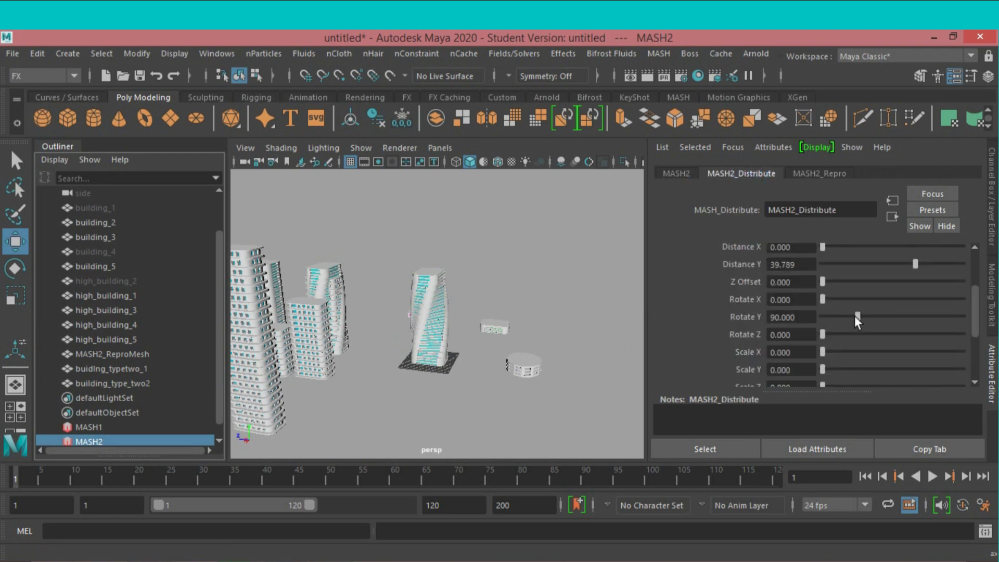
pyautogui.moveTo(859, 316); pyautogui.dragTo(816, 323)
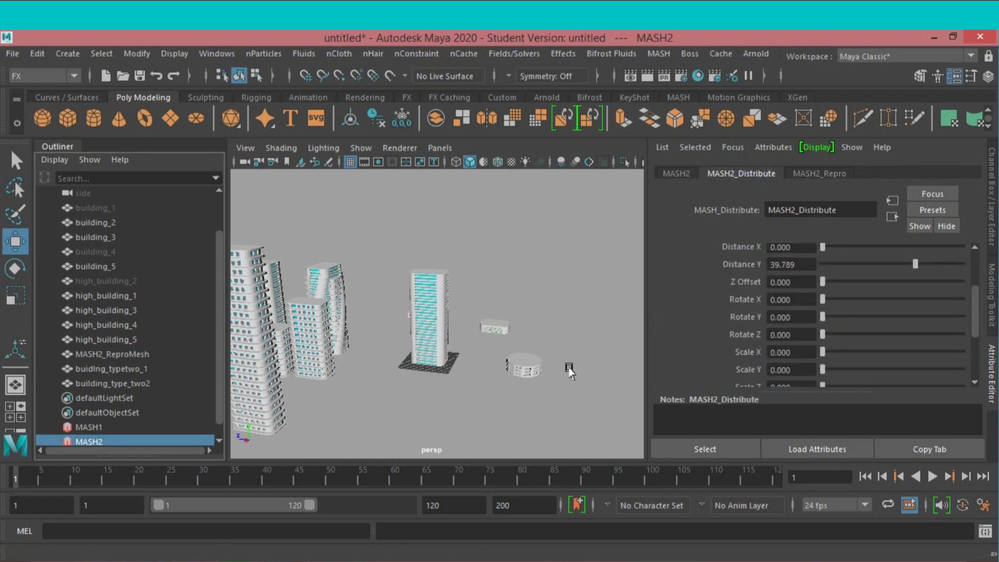
pyautogui.scroll(3, 572, 368)
# Inspect building_type_two2 and the straight tower, then reselect the MASH2 network
pyautogui.moveTo(556, 367)
pyautogui.keyDown('alt'); pyautogui.mouseDown()
pyautogui.moveTo(531, 341)
pyautogui.moveTo(555, 379)
pyautogui.moveTo(540, 384)
pyautogui.mouseUp(); pyautogui.keyUp('alt')
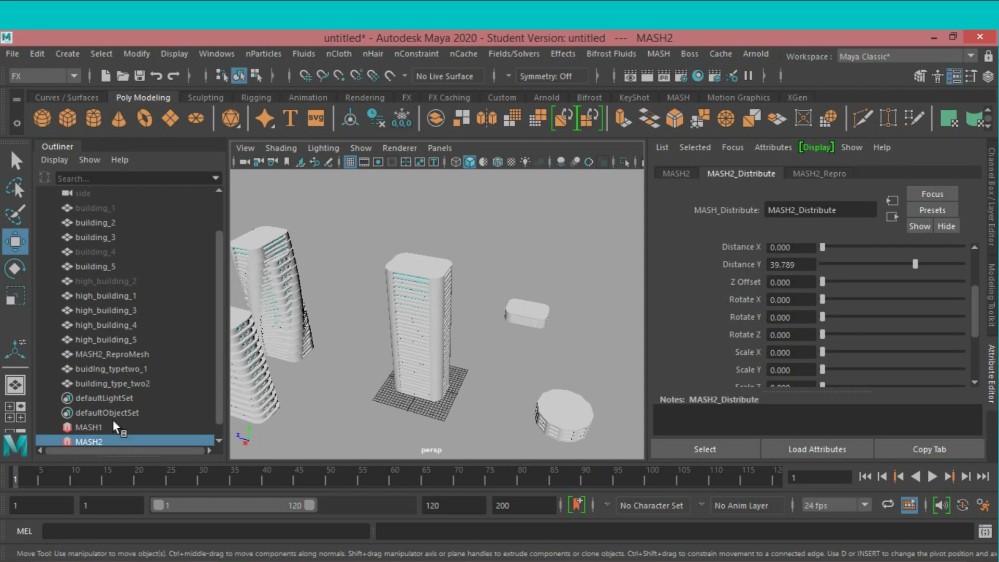
pyautogui.click(126, 383)
pyautogui.keyDown('alt'); pyautogui.moveTo(341, 328); pyautogui.dragTo(312, 324); pyautogui.keyUp('alt')
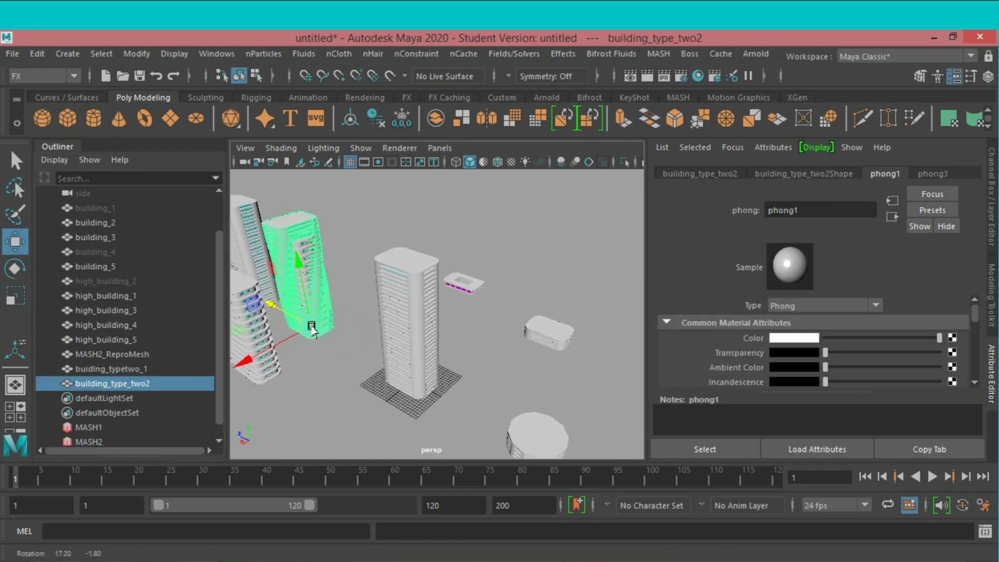
pyautogui.moveTo(246, 358)
pyautogui.keyDown('alt'); pyautogui.mouseDown()
pyautogui.moveTo(443, 337)
pyautogui.moveTo(460, 312)
pyautogui.moveTo(468, 316)
pyautogui.moveTo(452, 310)
pyautogui.mouseUp(); pyautogui.keyUp('alt')
pyautogui.scroll(5, 462, 319)
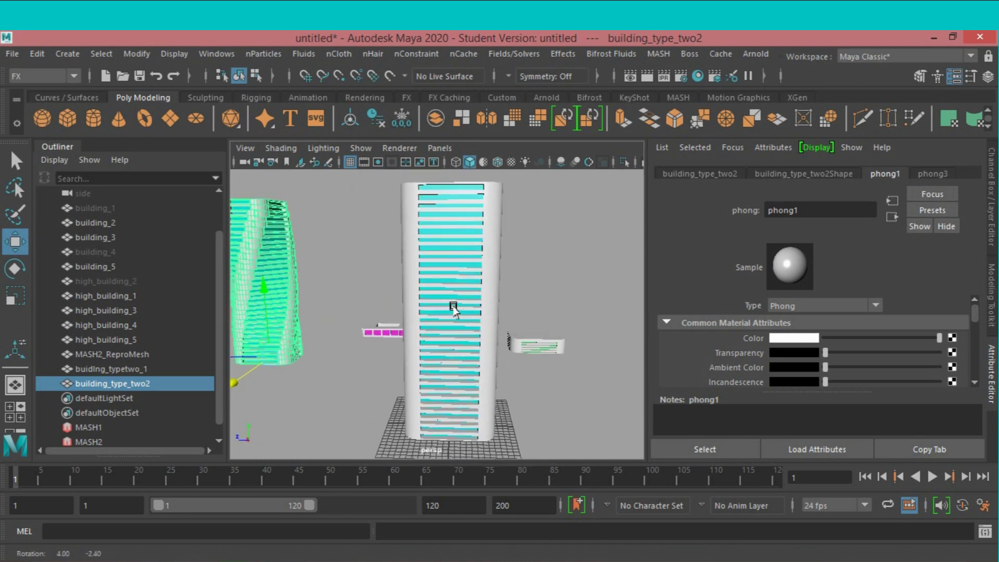
pyautogui.click(453, 310)
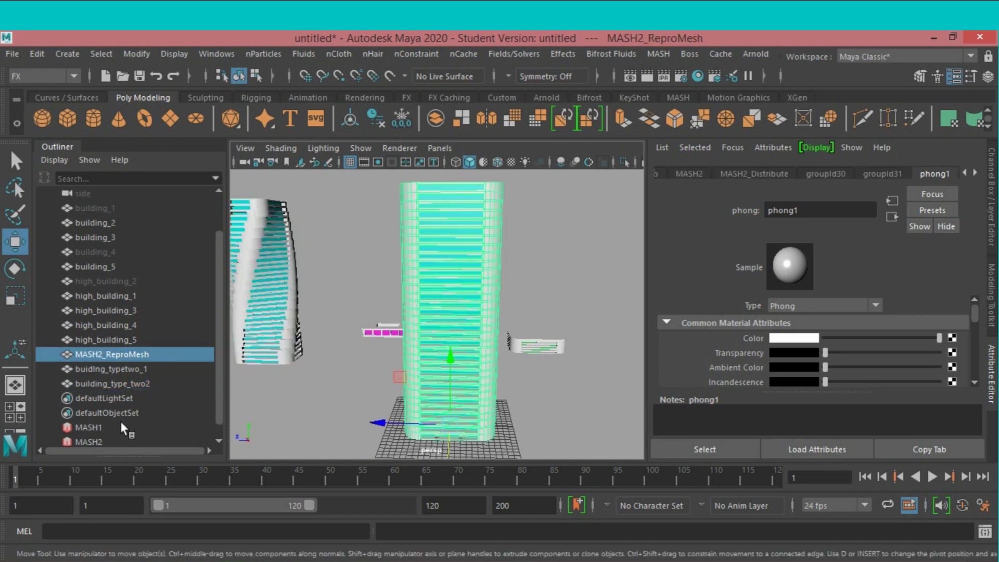
pyautogui.click(123, 435)
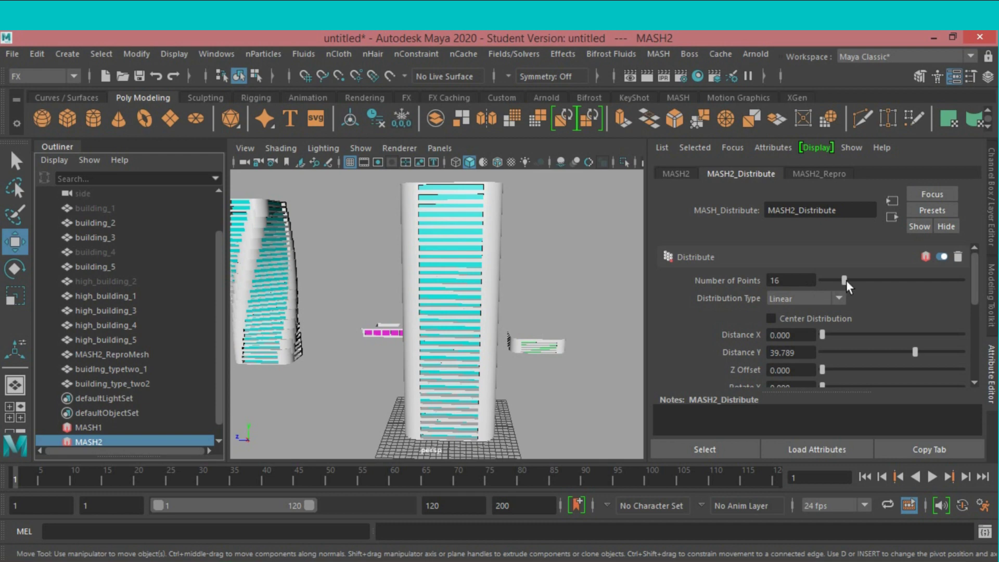
# Raise Number of Points toward 27 and spread floors to Distance Y about 49.9
pyautogui.moveTo(845, 279); pyautogui.dragTo(859, 283)
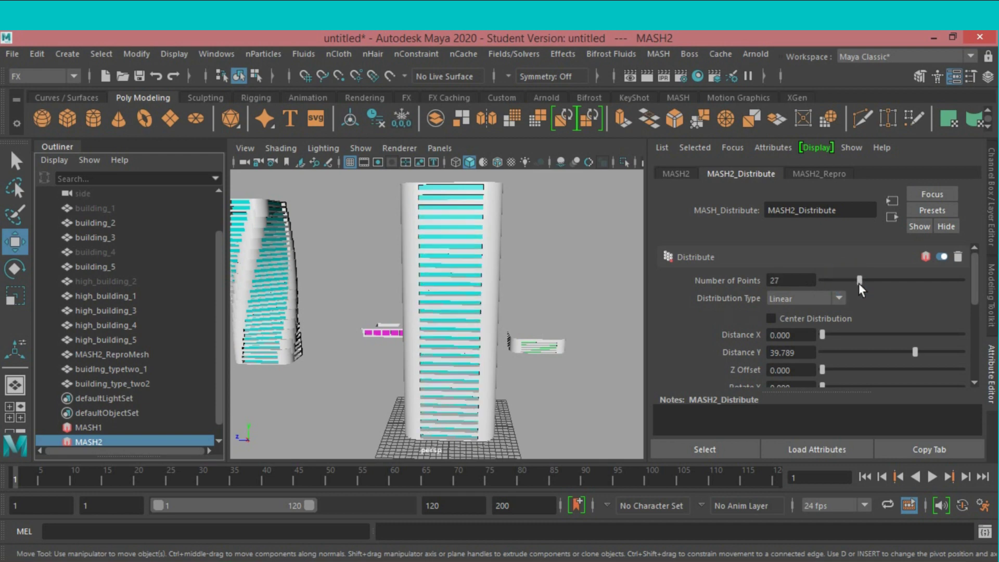
pyautogui.moveTo(638, 315)
pyautogui.keyDown('alt'); pyautogui.mouseDown()
pyautogui.moveTo(536, 337)
pyautogui.moveTo(458, 336)
pyautogui.mouseUp(); pyautogui.keyUp('alt')
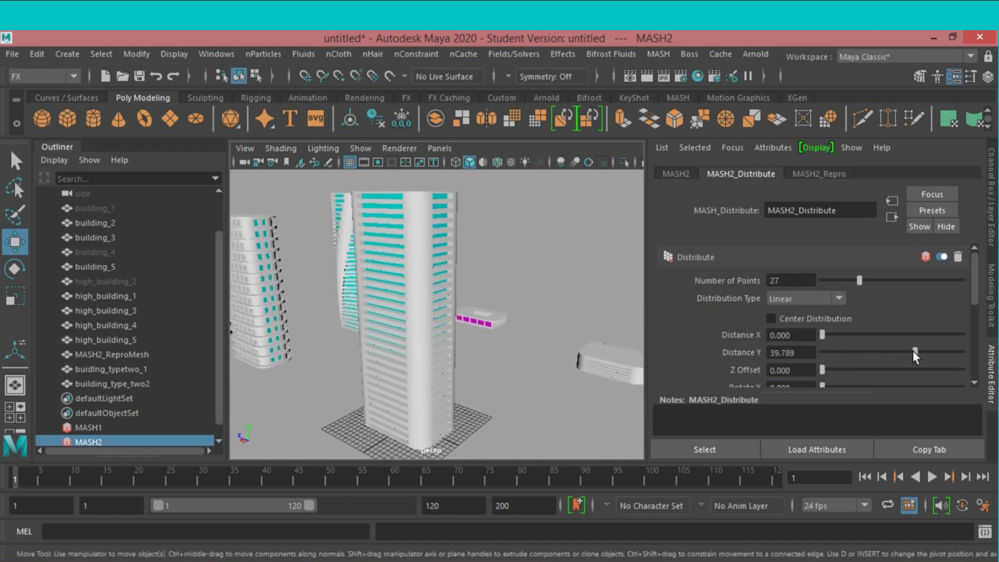
pyautogui.moveTo(914, 351); pyautogui.dragTo(937, 355)
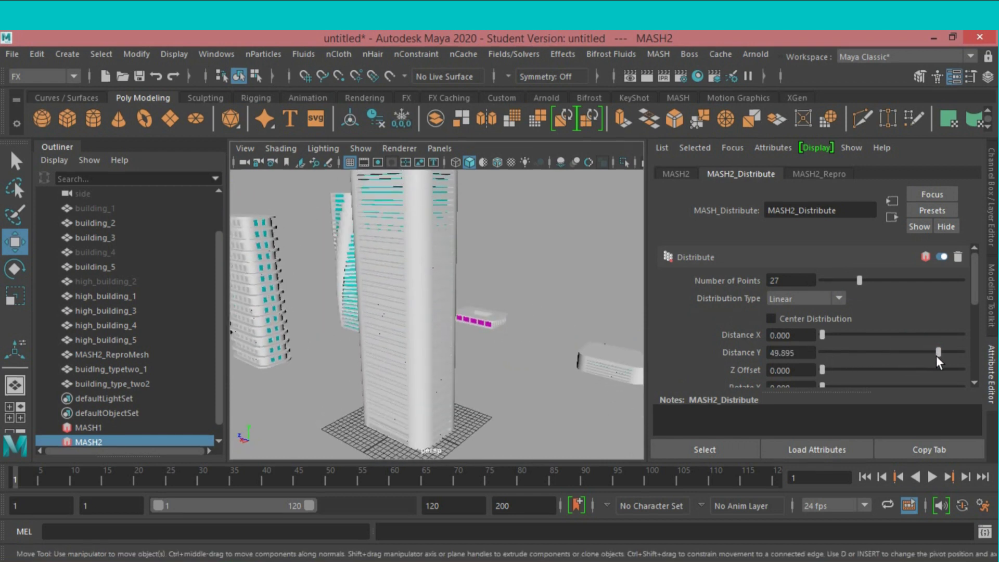
pyautogui.moveTo(576, 378)
pyautogui.keyDown('alt'); pyautogui.mouseDown()
pyautogui.moveTo(519, 392)
pyautogui.moveTo(587, 383)
pyautogui.moveTo(564, 384)
pyautogui.mouseUp(); pyautogui.keyUp('alt')
pyautogui.scroll(2, 568, 396)
pyautogui.scroll(5, 569, 396)
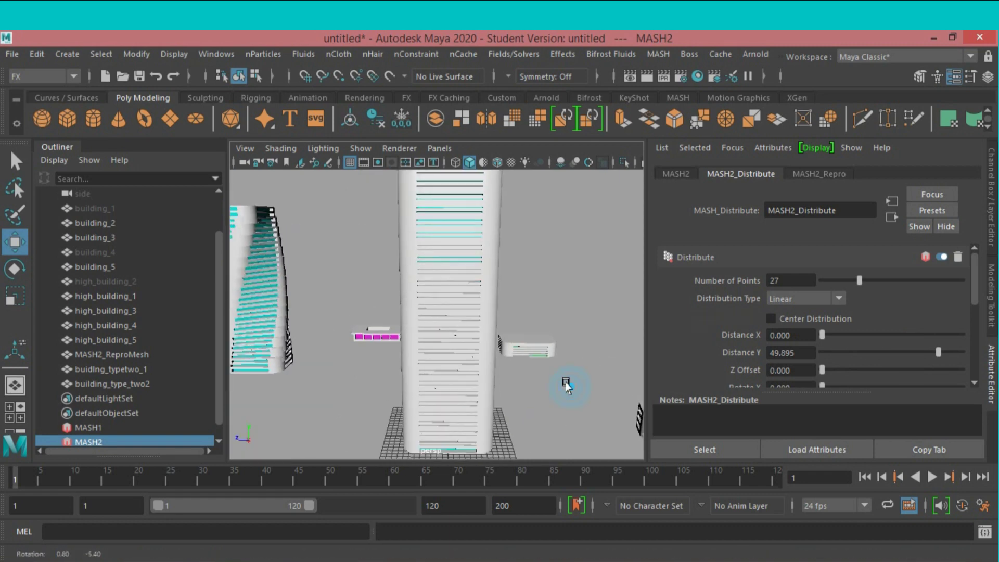
# Settle the tower at 48 points with Distance Y widened to 60
pyautogui.moveTo(858, 280); pyautogui.dragTo(868, 288)
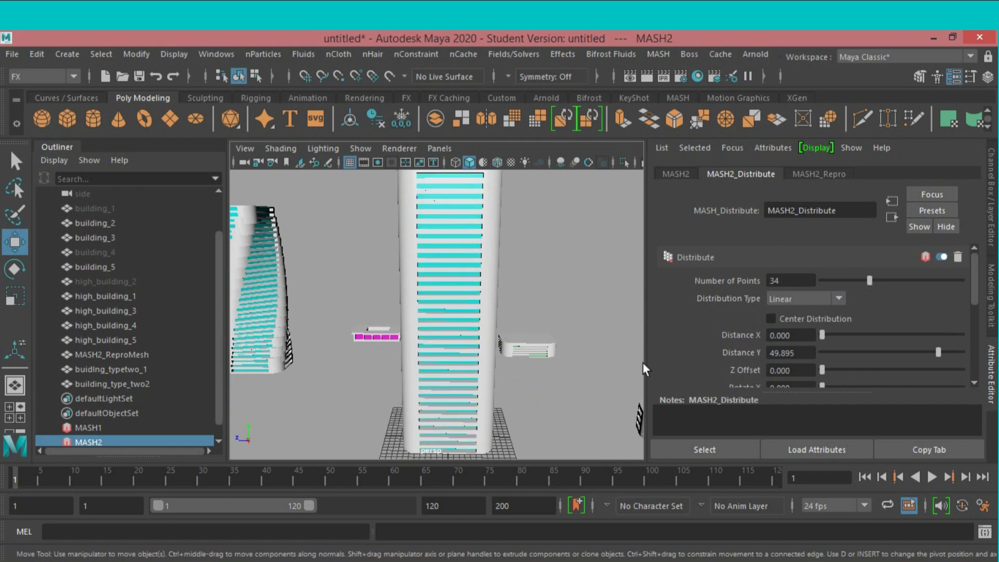
pyautogui.scroll(-3, 534, 396)
pyautogui.keyDown('alt'); pyautogui.moveTo(534, 395); pyautogui.dragTo(527, 395); pyautogui.keyUp('alt')
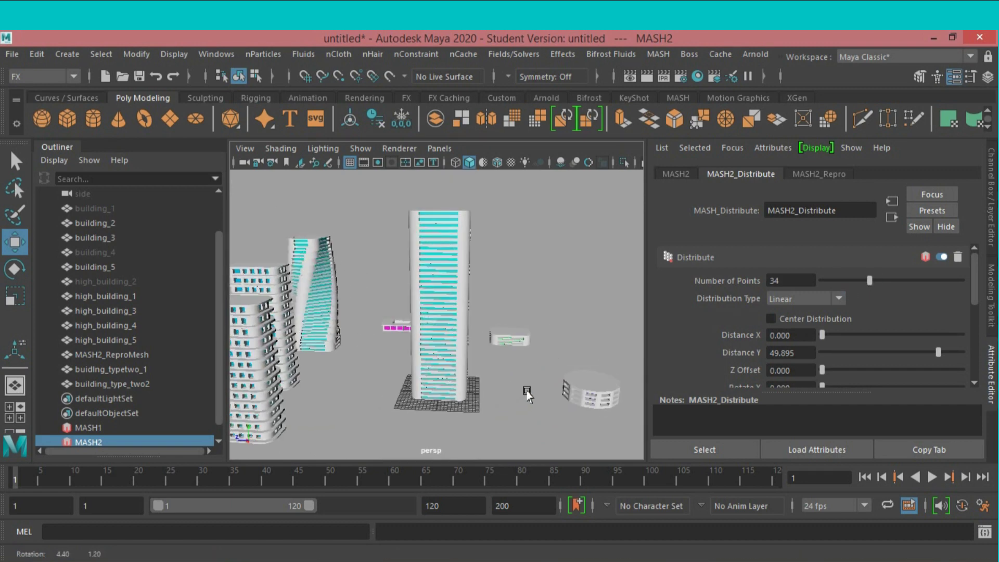
pyautogui.moveTo(867, 282); pyautogui.dragTo(889, 284)
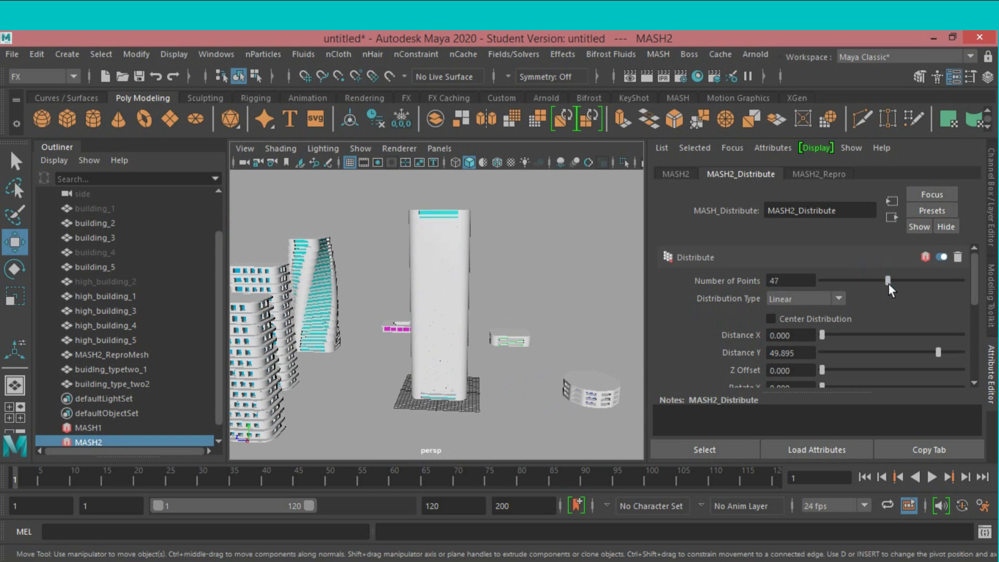
pyautogui.moveTo(937, 352); pyautogui.dragTo(962, 365)
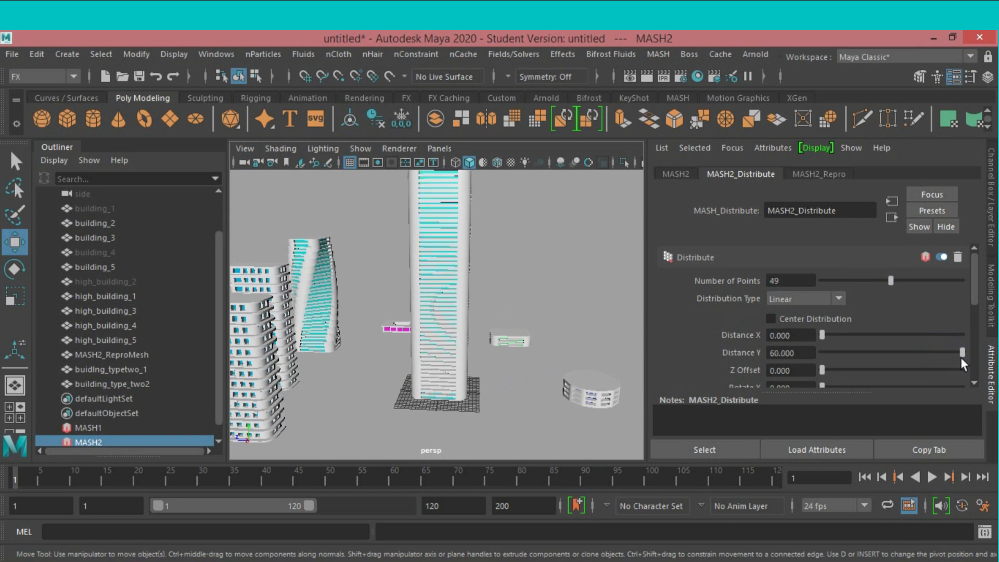
pyautogui.moveTo(897, 283); pyautogui.dragTo(893, 290)
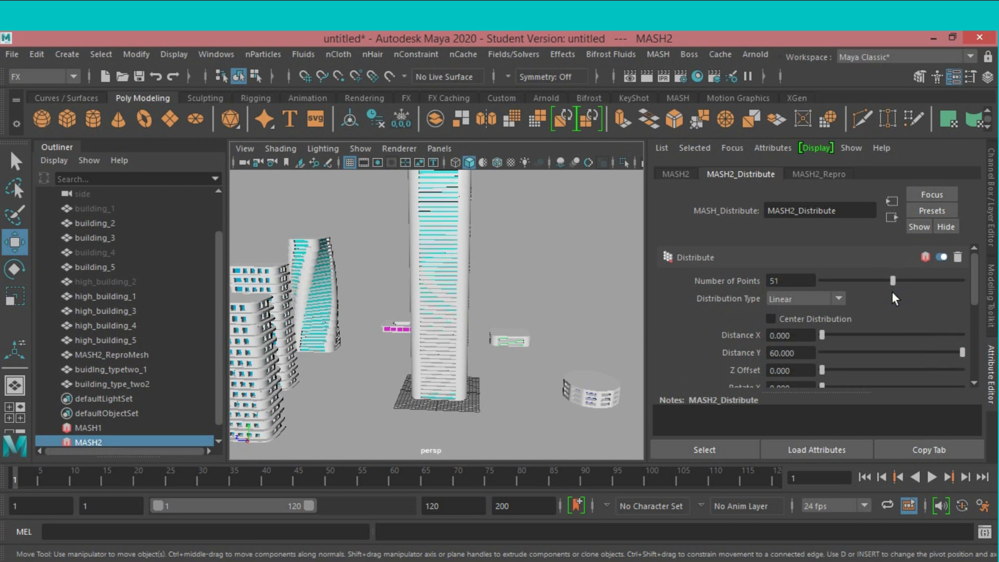
pyautogui.moveTo(521, 382)
pyautogui.keyDown('alt'); pyautogui.mouseDown()
pyautogui.moveTo(527, 368)
pyautogui.moveTo(539, 377)
pyautogui.mouseUp(); pyautogui.keyUp('alt')
pyautogui.moveTo(892, 280); pyautogui.dragTo(889, 286)
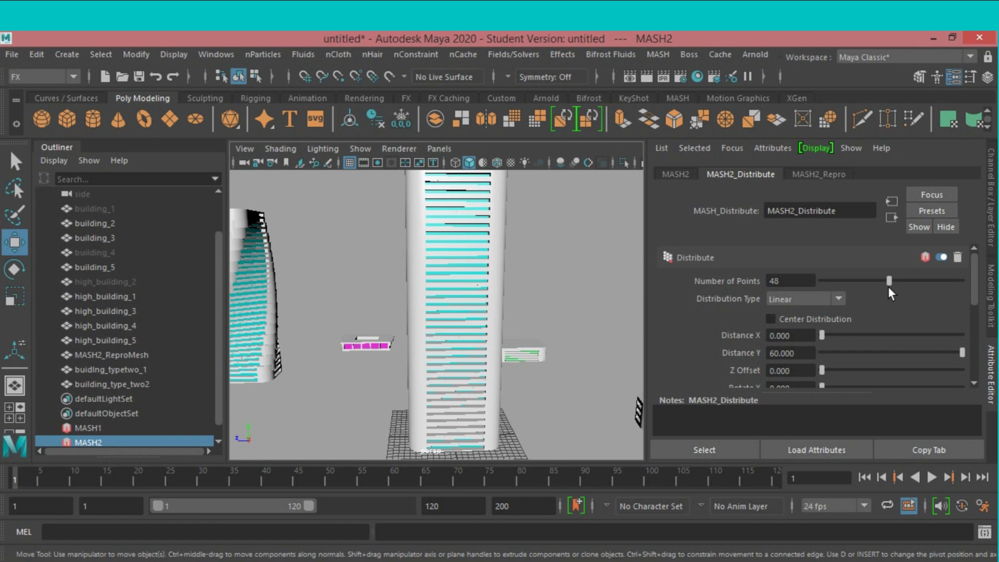
pyautogui.moveTo(585, 334)
pyautogui.keyDown('alt'); pyautogui.mouseDown()
pyautogui.moveTo(540, 341)
pyautogui.moveTo(566, 328)
pyautogui.moveTo(565, 387)
pyautogui.moveTo(561, 338)
pyautogui.mouseUp(); pyautogui.keyUp('alt')
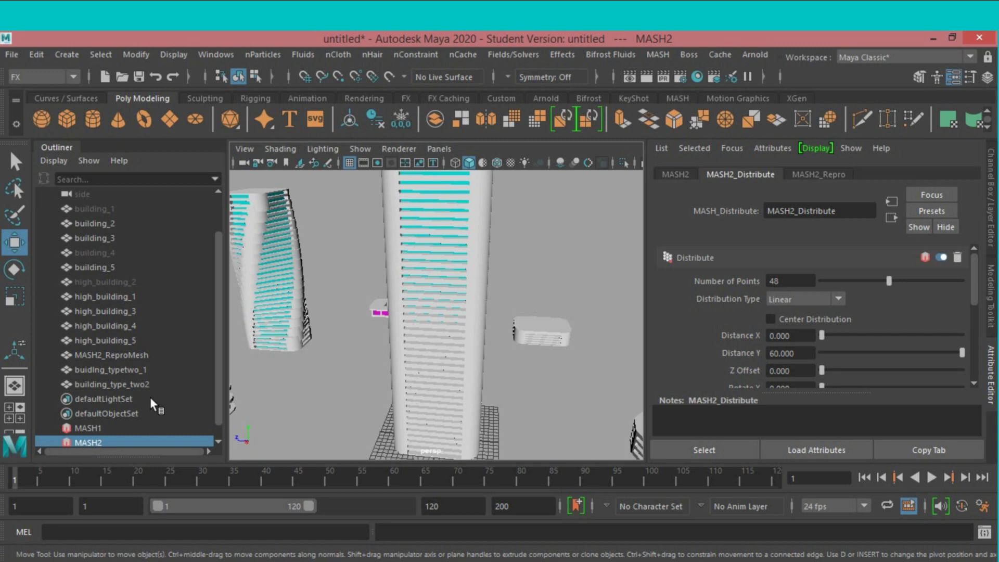
# Start renaming MASH2_ReproMesh, then undo it to keep the original name
pyautogui.click(442, 295)
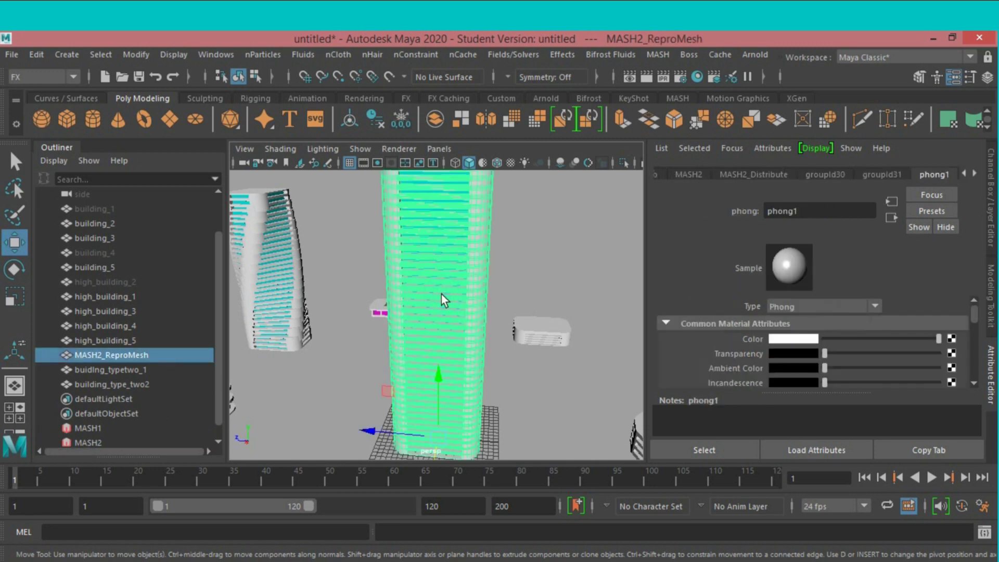
pyautogui.doubleClick(154, 353)
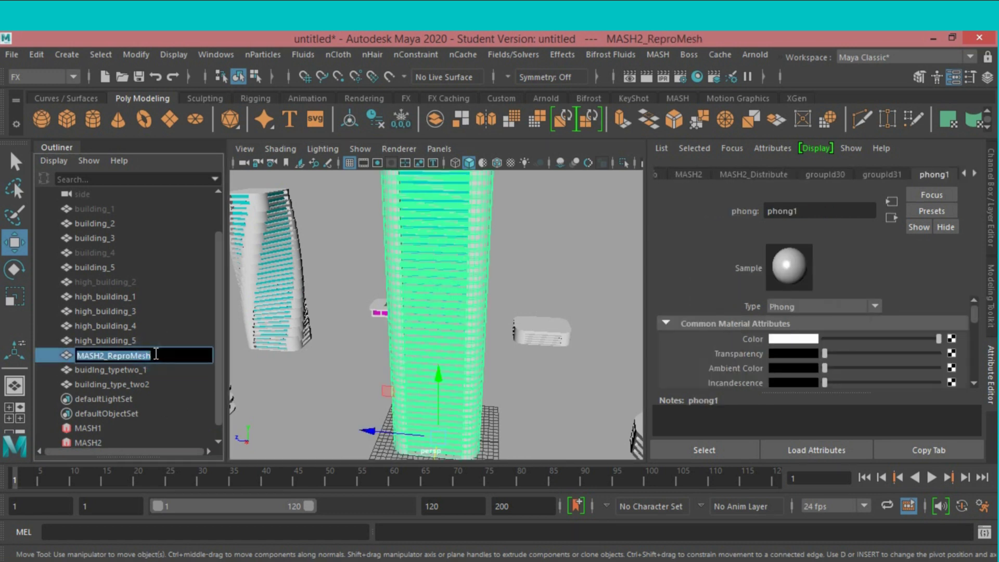
pyautogui.write('building type two')
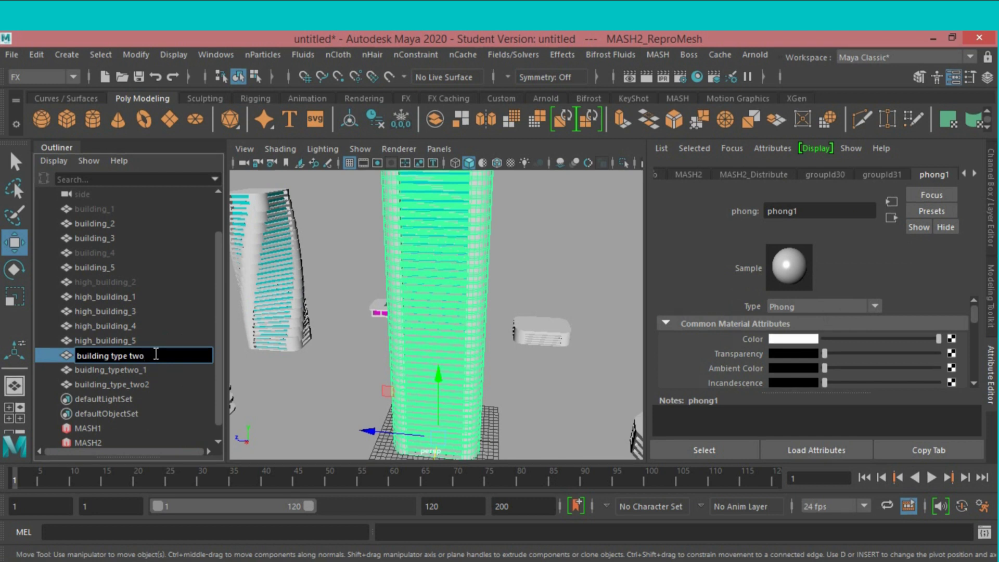
pyautogui.hotkey('ctrl', 'z')
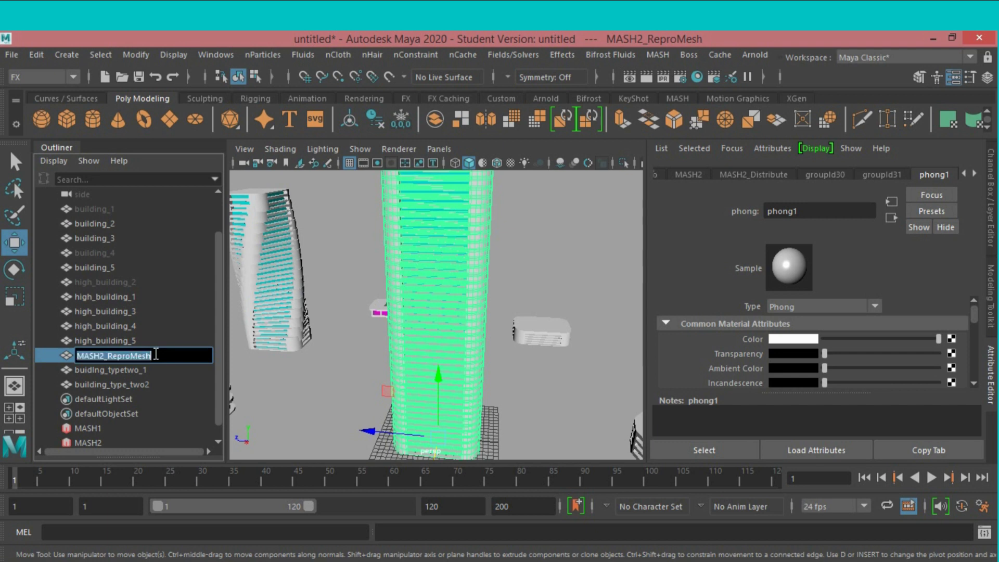
pyautogui.click(179, 379)
# Duplicate the tall tower and rename the copy building_type_two3
pyautogui.click(136, 354)
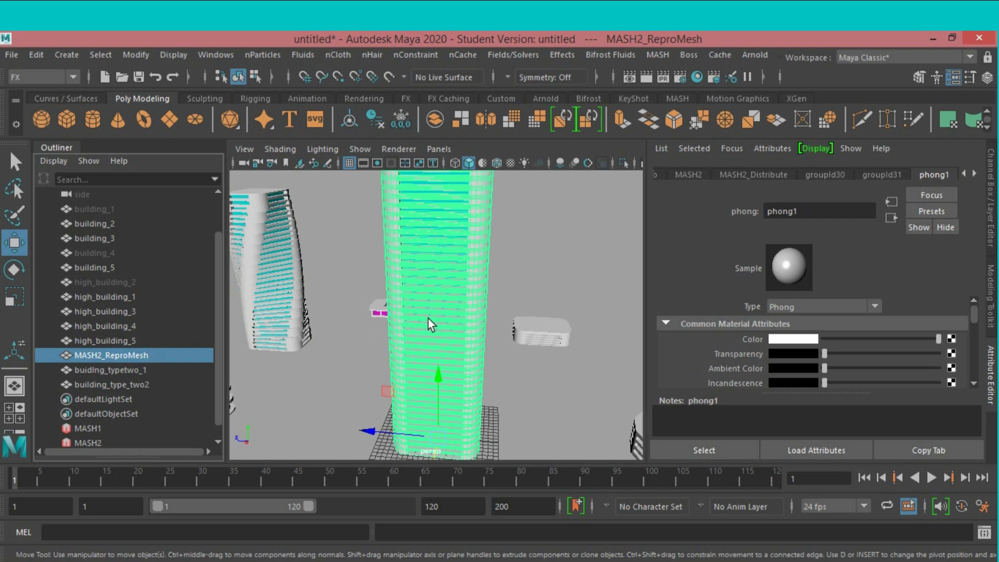
pyautogui.hotkey('ctrl', 'd')
pyautogui.doubleClick(161, 399)
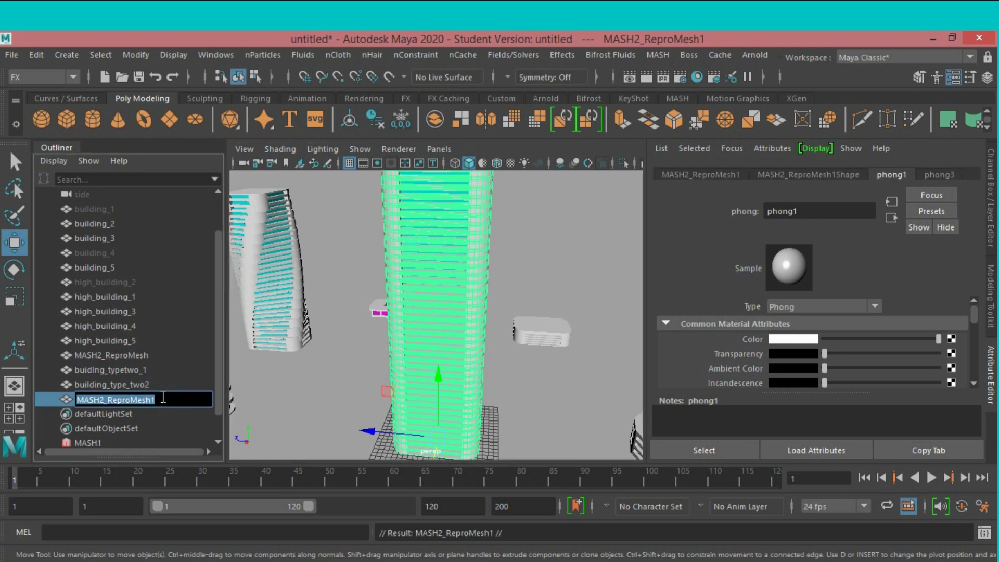
pyautogui.write('building type two3')
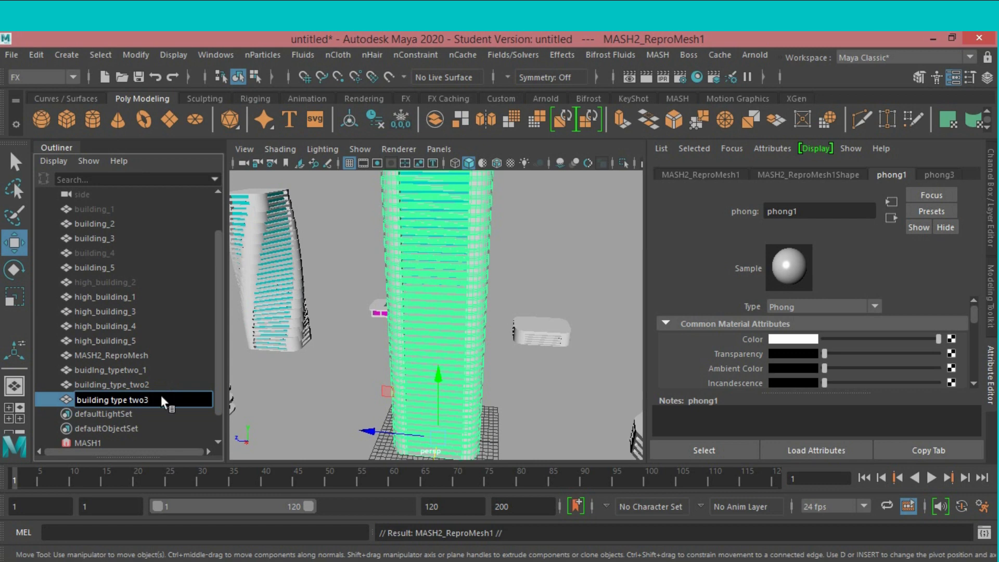
pyautogui.press('Return')
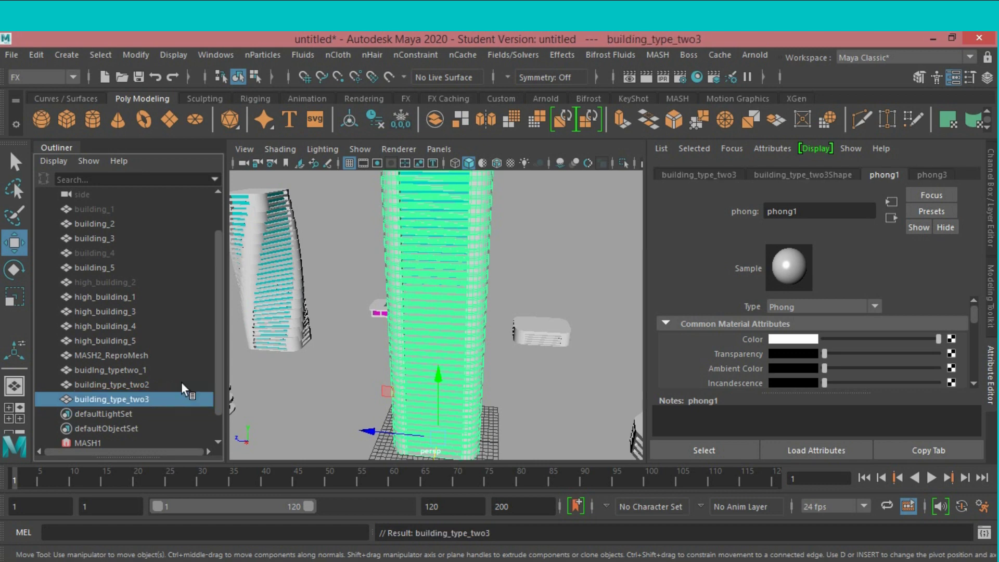
# Slide building_type_two3 across the ground, away from the MASH tower
pyautogui.moveTo(364, 431); pyautogui.dragTo(266, 449)
pyautogui.scroll(-3, 255, 447)
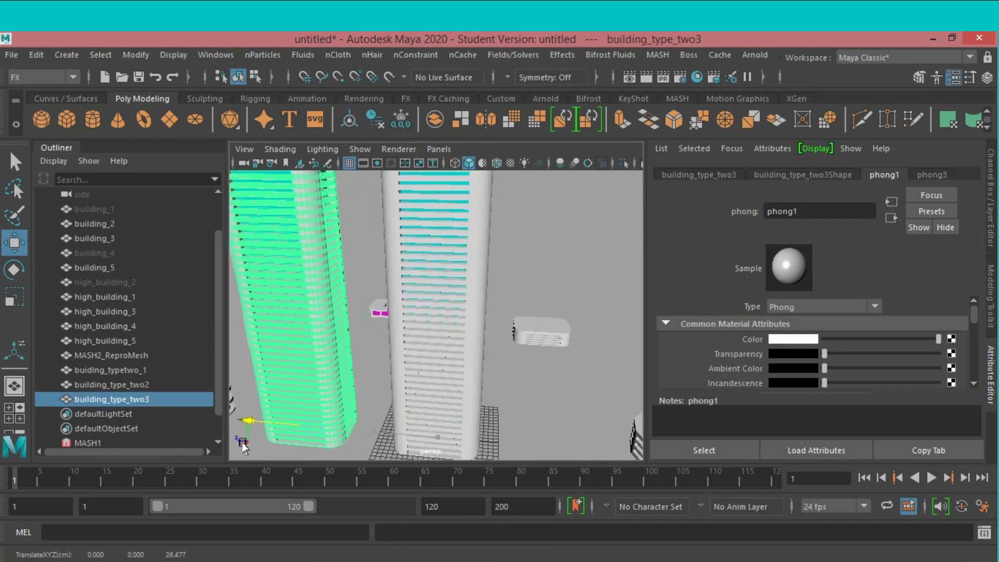
pyautogui.scroll(-2, 398, 381)
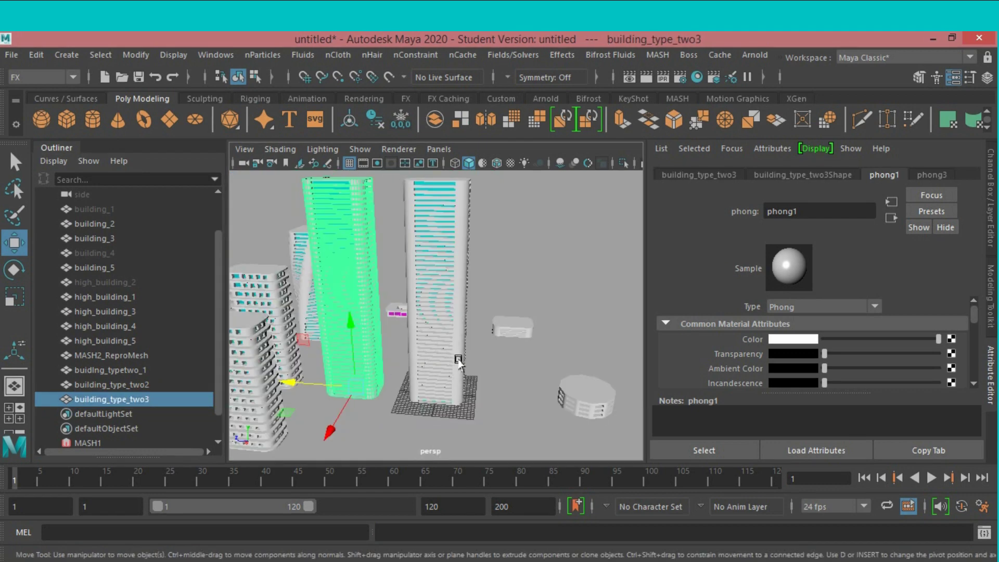
pyautogui.keyDown('alt'); pyautogui.moveTo(461, 364); pyautogui.dragTo(390, 370); pyautogui.keyUp('alt')
pyautogui.moveTo(389, 371); pyautogui.dragTo(506, 319, button='middle')
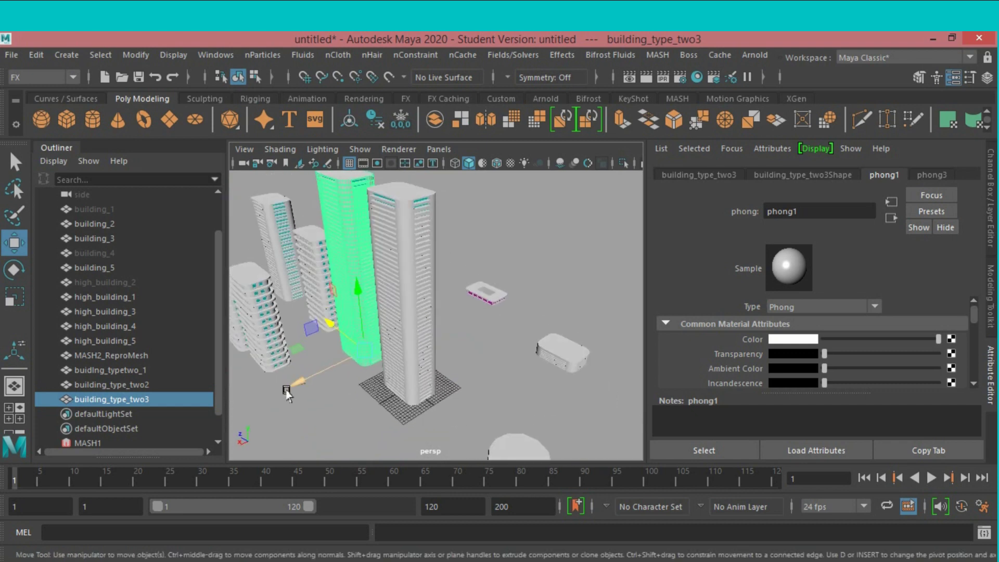
pyautogui.keyDown('alt'); pyautogui.moveTo(505, 318); pyautogui.dragTo(205, 429); pyautogui.keyUp('alt')
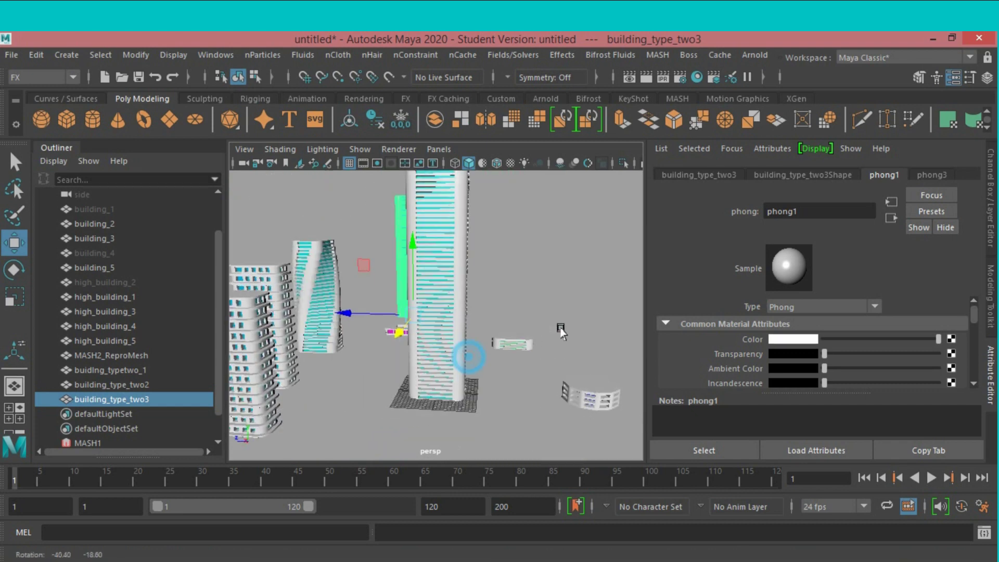
pyautogui.scroll(-2, 202, 423)
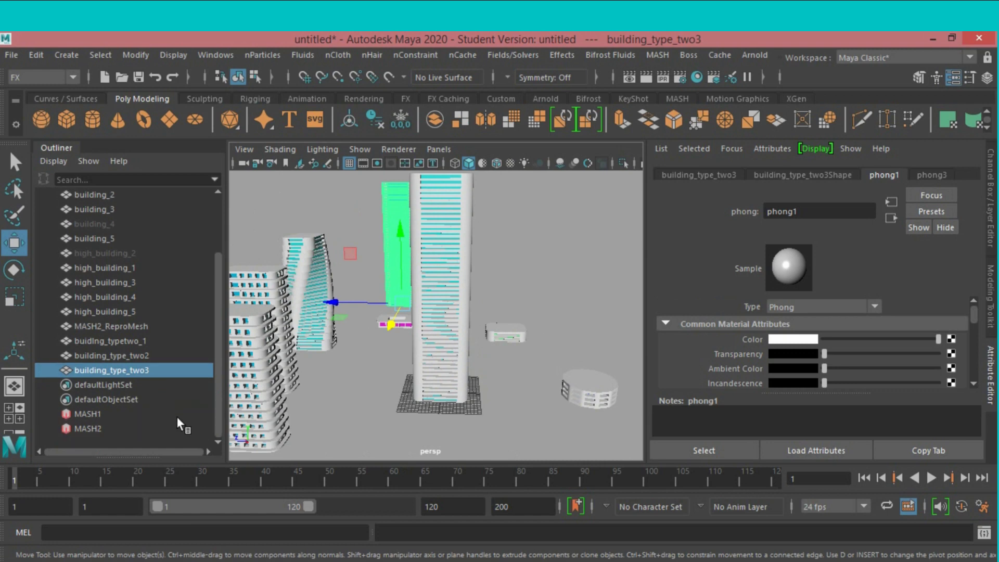
pyautogui.click(106, 428)
# Experiment with MASH2's Scale Y and Rotate Z sliders to twist the floors
pyautogui.moveTo(429, 362)
pyautogui.keyDown('alt'); pyautogui.mouseDown()
pyautogui.moveTo(435, 345)
pyautogui.moveTo(415, 388)
pyautogui.moveTo(373, 402)
pyautogui.moveTo(346, 393)
pyautogui.moveTo(358, 400)
pyautogui.moveTo(400, 372)
pyautogui.moveTo(397, 350)
pyautogui.moveTo(418, 378)
pyautogui.moveTo(446, 375)
pyautogui.moveTo(428, 383)
pyautogui.mouseUp(); pyautogui.keyUp('alt')
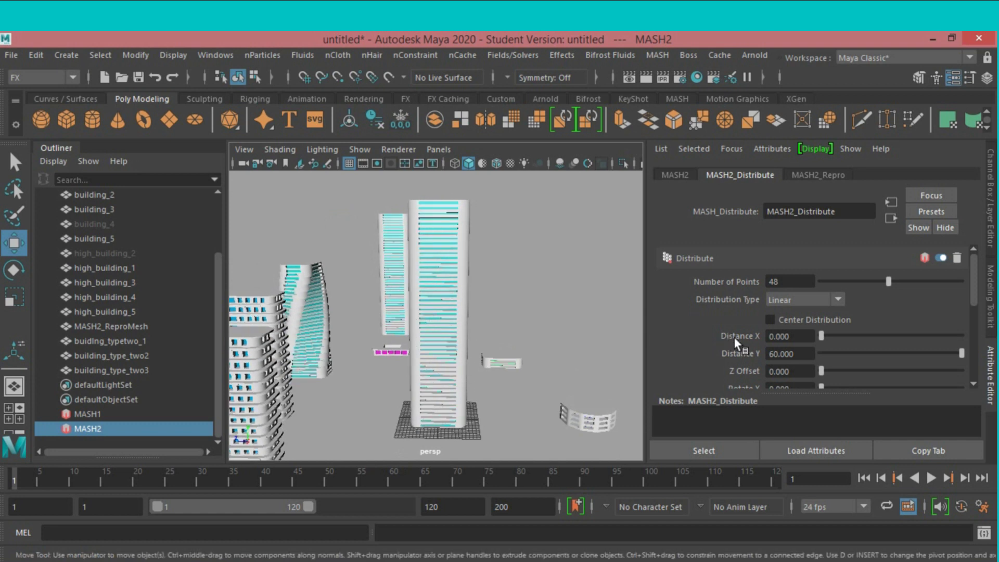
pyautogui.scroll(-3, 737, 338)
pyautogui.scroll(-3, 718, 353)
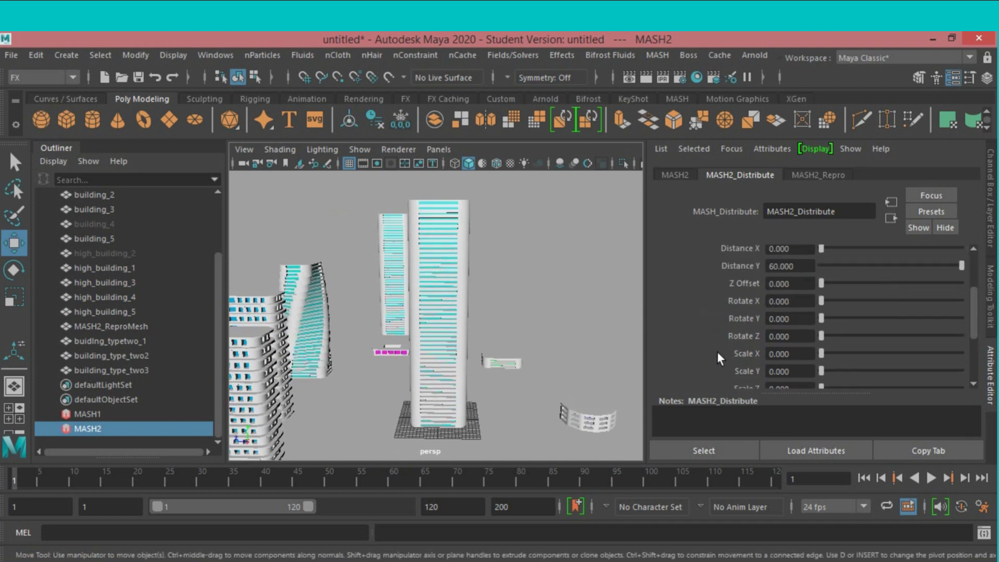
pyautogui.scroll(-3, 717, 353)
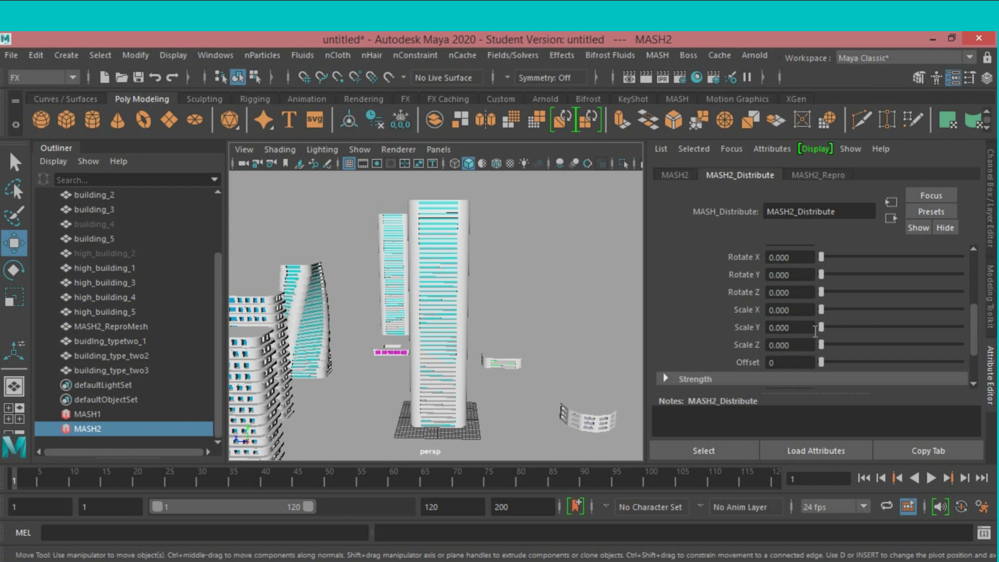
pyautogui.moveTo(821, 327); pyautogui.dragTo(821, 331)
pyautogui.scroll(3, 717, 313)
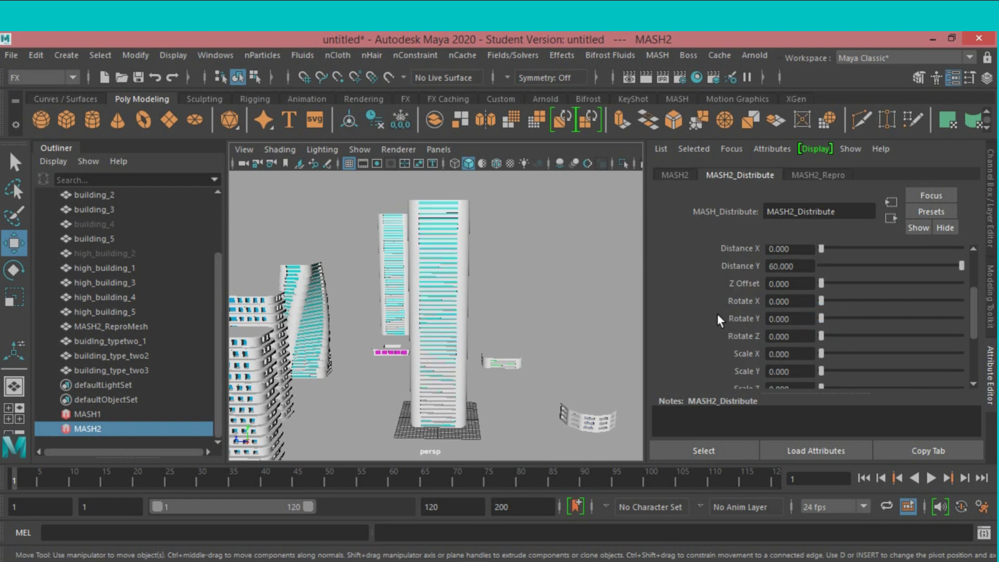
pyautogui.moveTo(822, 336); pyautogui.dragTo(858, 339)
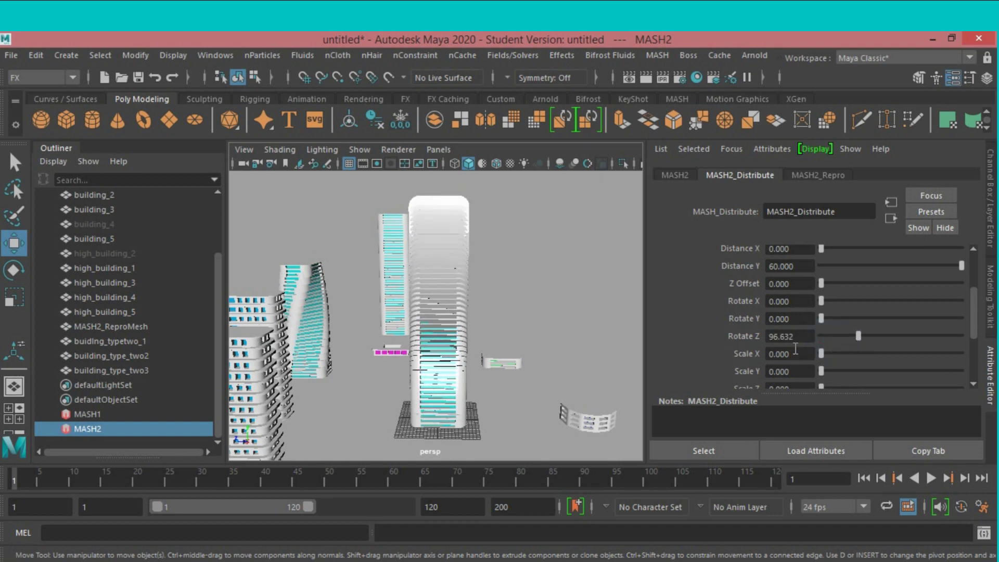
pyautogui.moveTo(599, 341)
pyautogui.keyDown('alt'); pyautogui.mouseDown()
pyautogui.moveTo(503, 355)
pyautogui.moveTo(457, 350)
pyautogui.moveTo(529, 341)
pyautogui.moveTo(603, 349)
pyautogui.mouseUp(); pyautogui.keyUp('alt')
pyautogui.moveTo(521, 343)
pyautogui.keyDown('alt'); pyautogui.mouseDown()
pyautogui.moveTo(475, 345)
pyautogui.moveTo(588, 344)
pyautogui.moveTo(566, 330)
pyautogui.moveTo(535, 338)
pyautogui.moveTo(535, 356)
pyautogui.moveTo(466, 380)
pyautogui.moveTo(553, 364)
pyautogui.mouseUp(); pyautogui.keyUp('alt')
pyautogui.scroll(5, 588, 344)
pyautogui.scroll(-3, 536, 339)
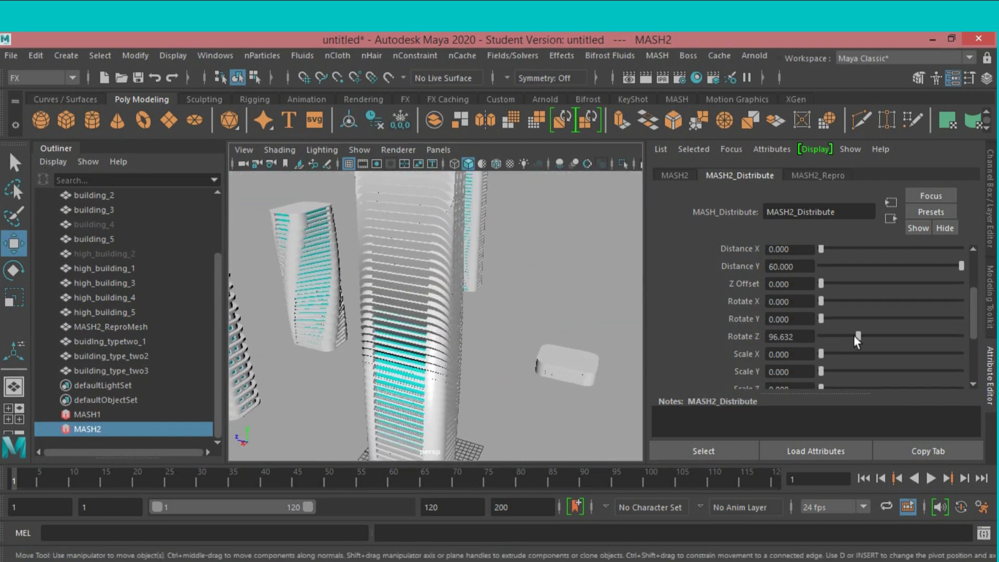
# Reset Rotate Z to 0 and set Rotate X to 18.947 so the tower leans
pyautogui.moveTo(853, 335); pyautogui.dragTo(820, 338)
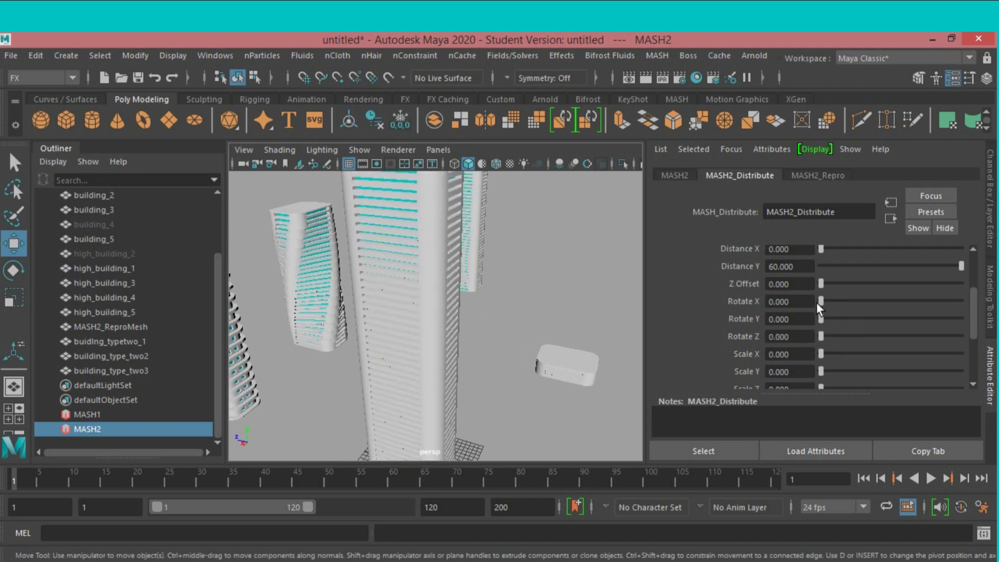
pyautogui.moveTo(818, 301); pyautogui.dragTo(826, 303)
pyautogui.scroll(-3, 573, 345)
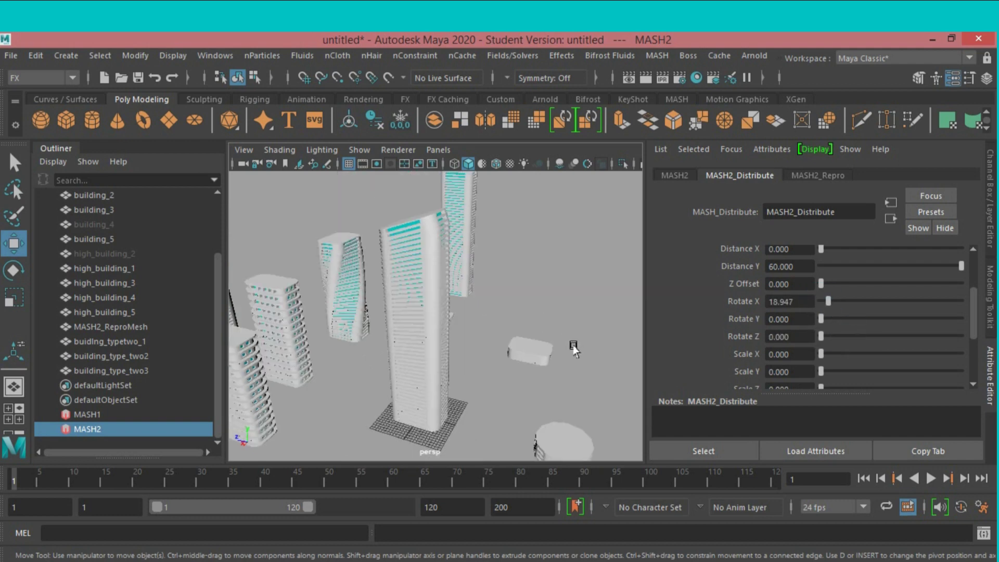
pyautogui.moveTo(529, 351)
pyautogui.keyDown('alt'); pyautogui.mouseDown()
pyautogui.moveTo(565, 359)
pyautogui.moveTo(508, 339)
pyautogui.moveTo(476, 346)
pyautogui.moveTo(567, 351)
pyautogui.mouseUp(); pyautogui.keyUp('alt')
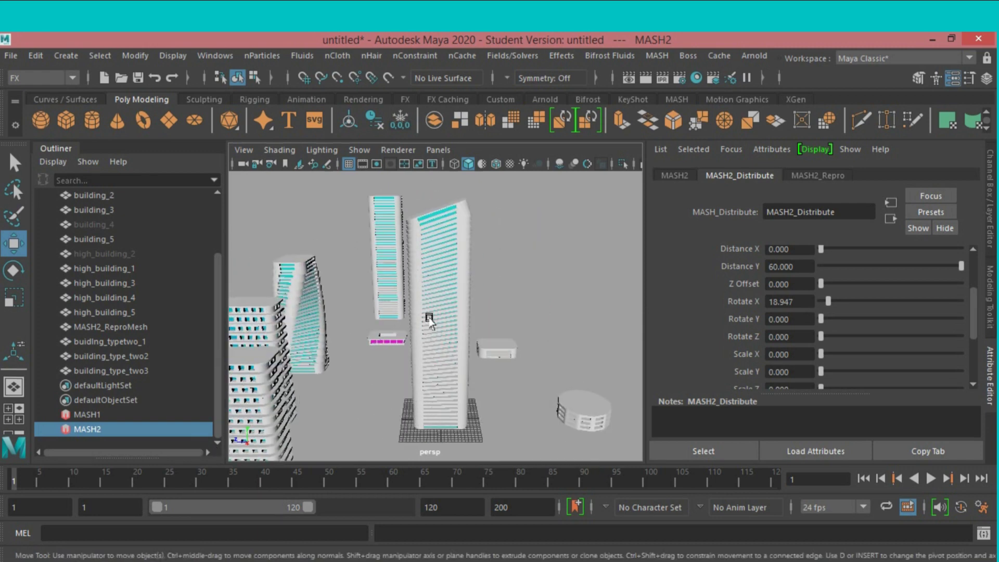
# Duplicate the leaning tower and rename the copy building_type_two4
pyautogui.click(433, 314)
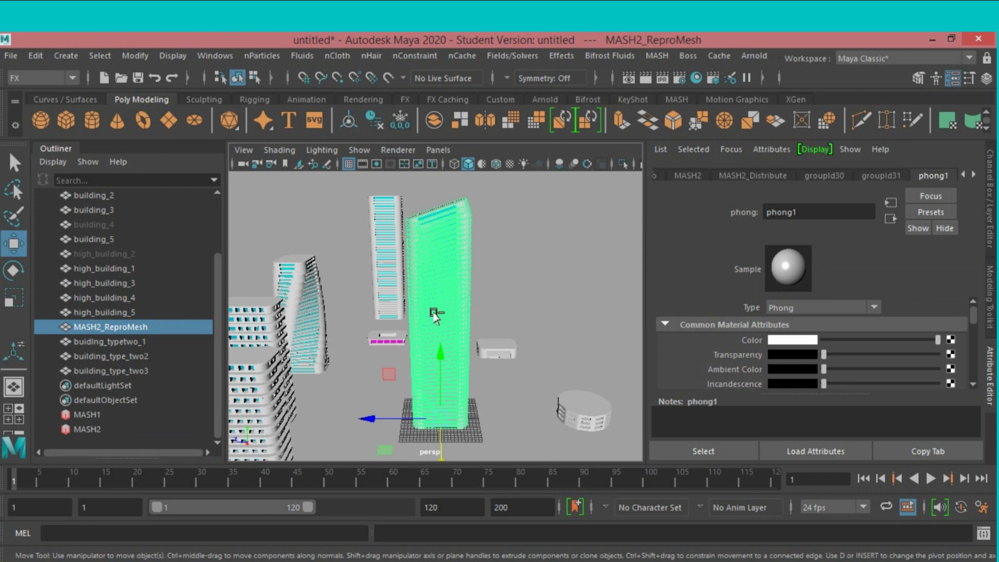
pyautogui.hotkey('ctrl', 'd')
pyautogui.doubleClick(168, 384)
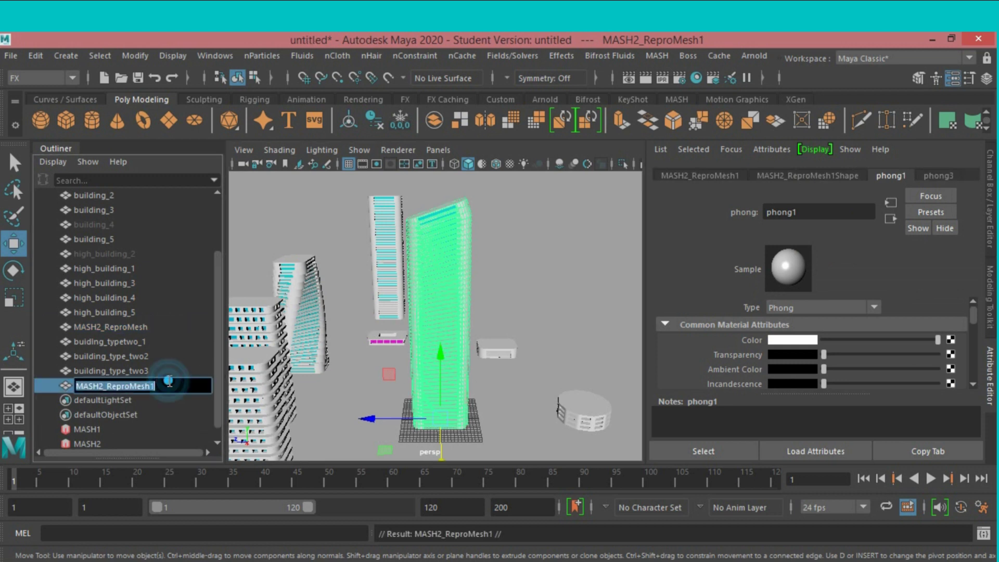
pyautogui.write('building type two4')
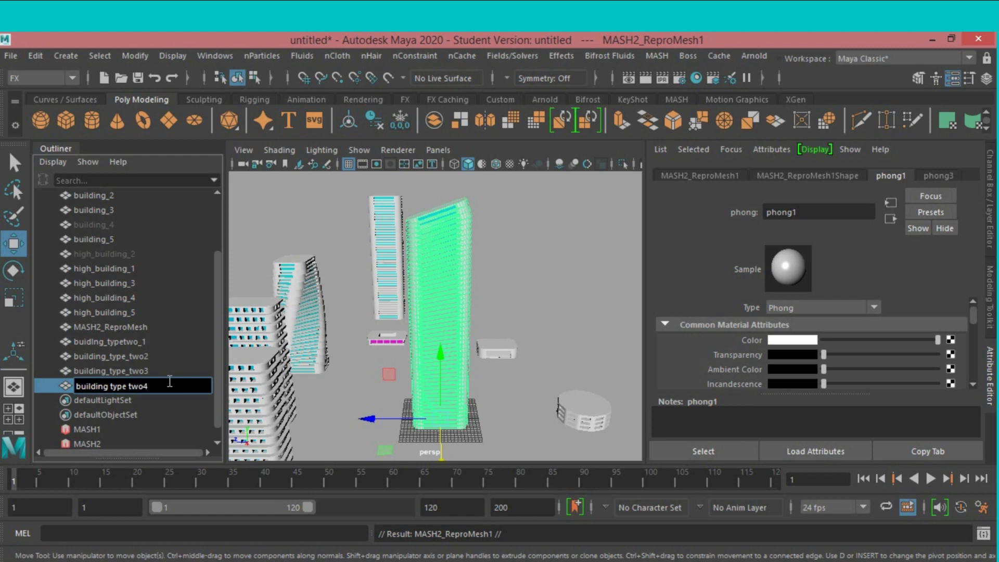
pyautogui.press('Return')
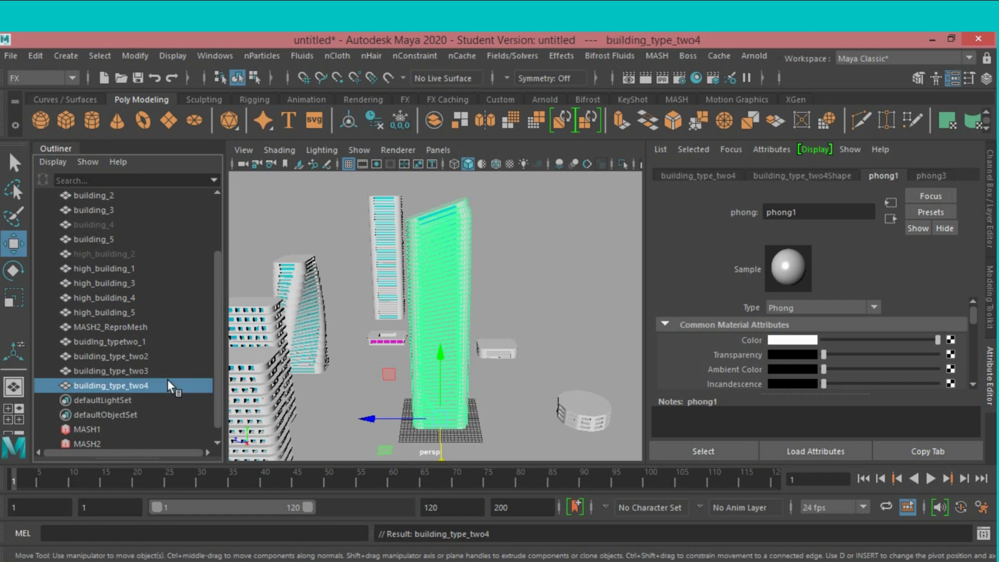
pyautogui.click(367, 420)
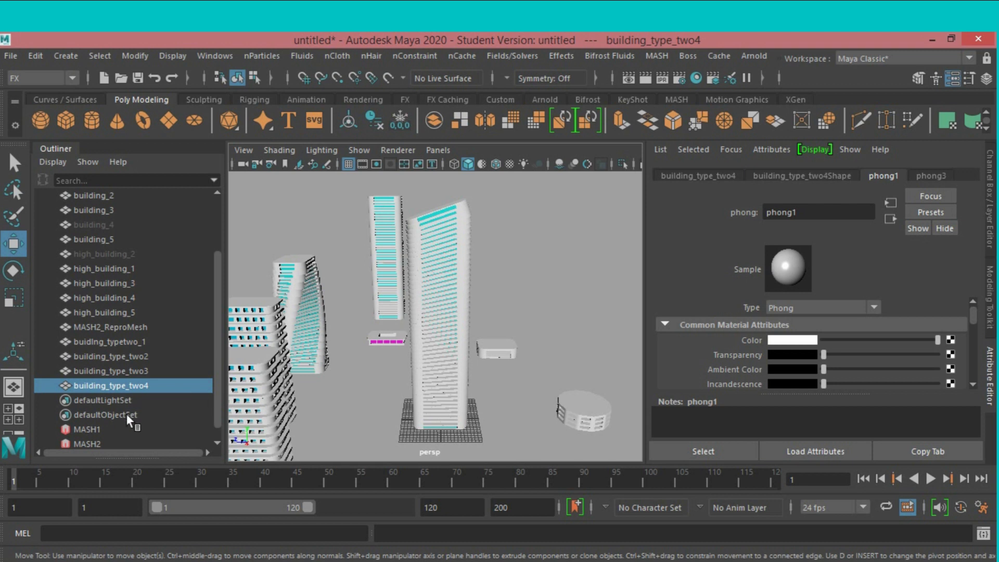
# Drag MASH2's Rotate X back to 0 to straighten the tower
pyautogui.click(88, 443)
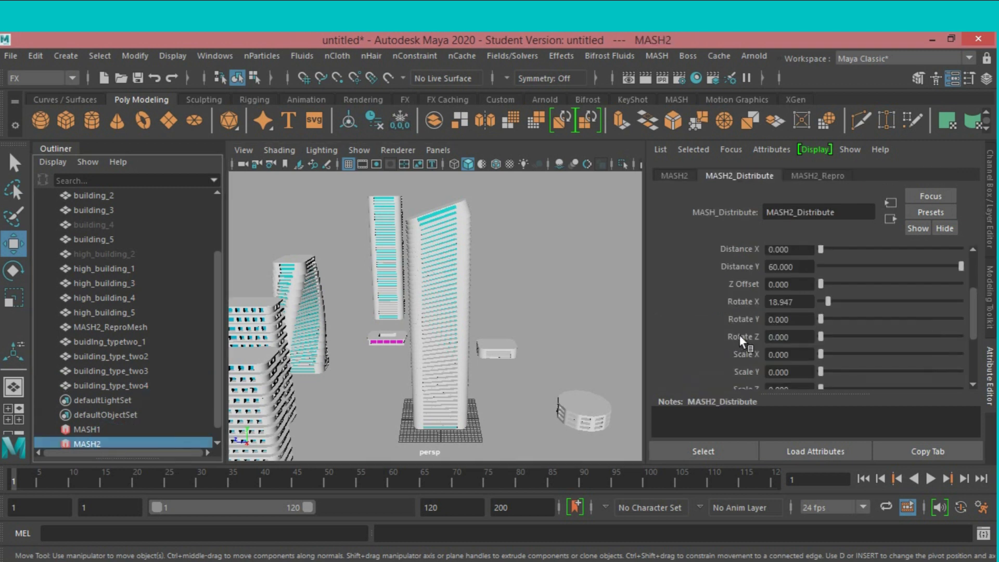
pyautogui.moveTo(826, 299); pyautogui.dragTo(809, 302)
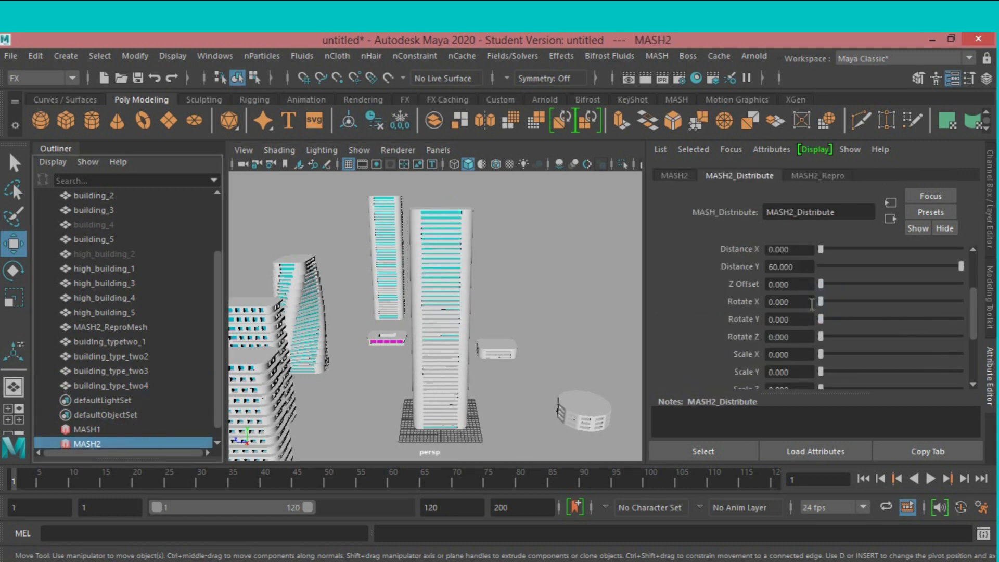
pyautogui.keyDown('alt'); pyautogui.moveTo(536, 343); pyautogui.dragTo(522, 338); pyautogui.keyUp('alt')
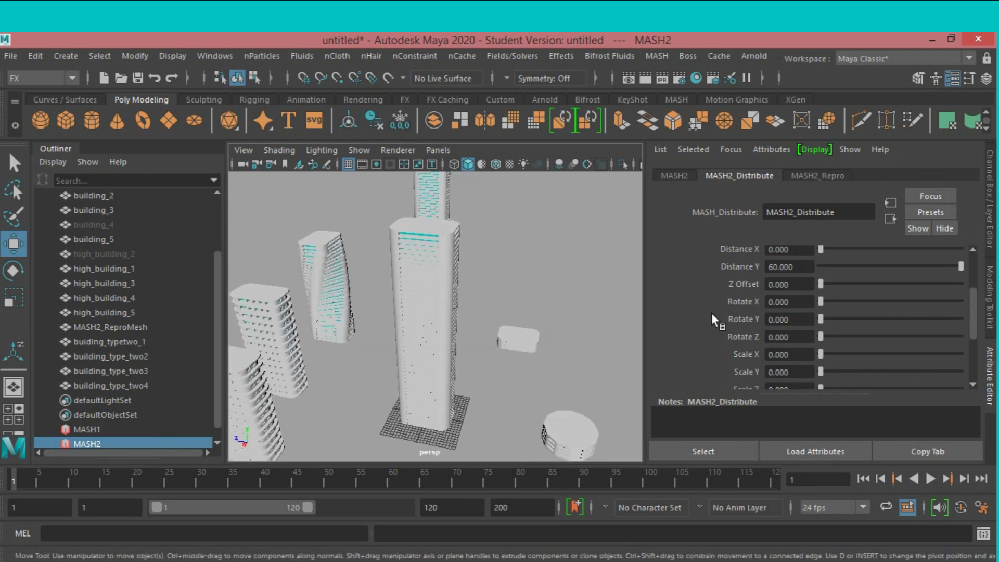
pyautogui.scroll(-3, 712, 314)
pyautogui.scroll(-1, 712, 314)
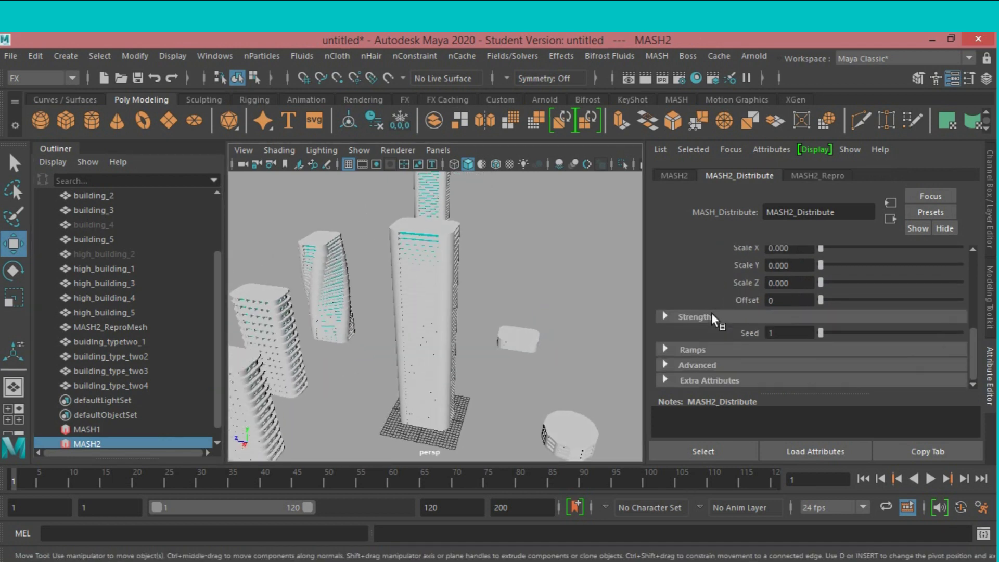
pyautogui.scroll(3, 711, 313)
pyautogui.scroll(1, 711, 313)
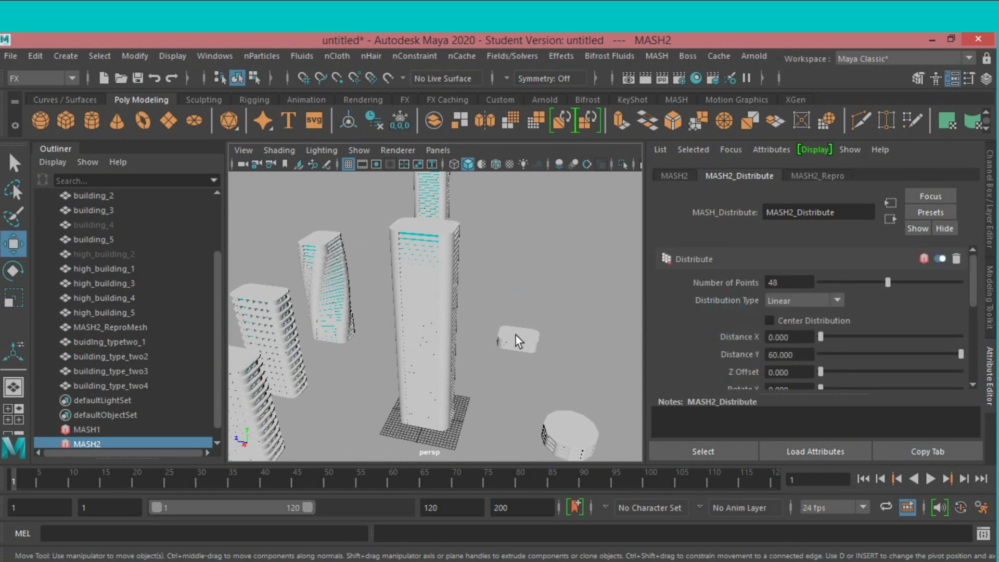
# Switch MASH2's distribution type to Mesh, then to Grid
pyautogui.click(167, 439)
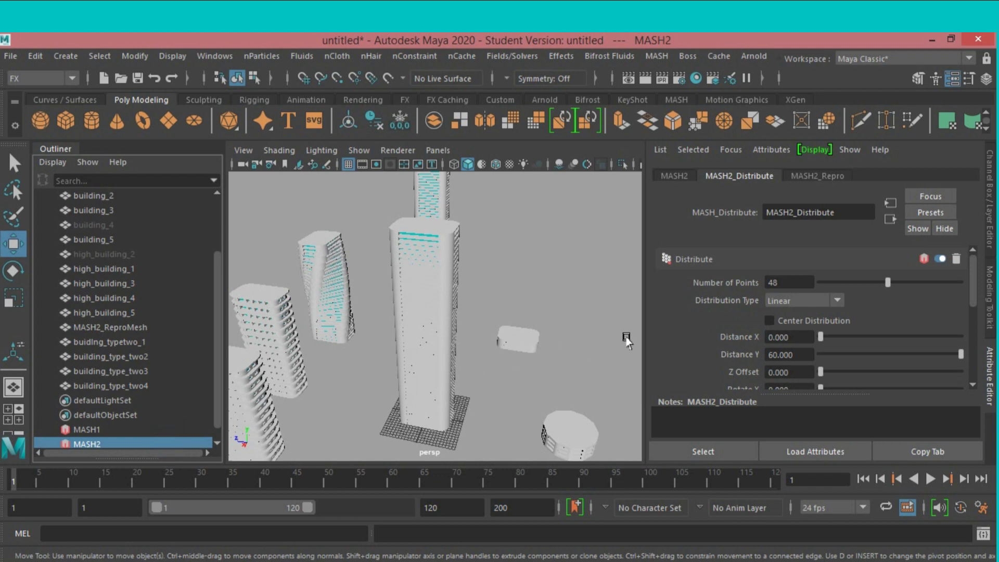
pyautogui.click(834, 299)
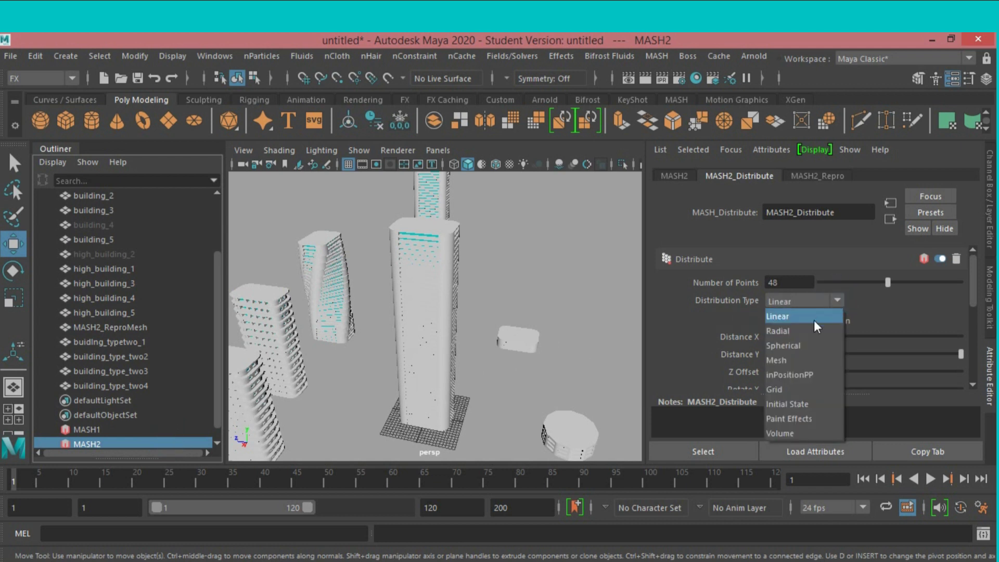
pyautogui.click(795, 352)
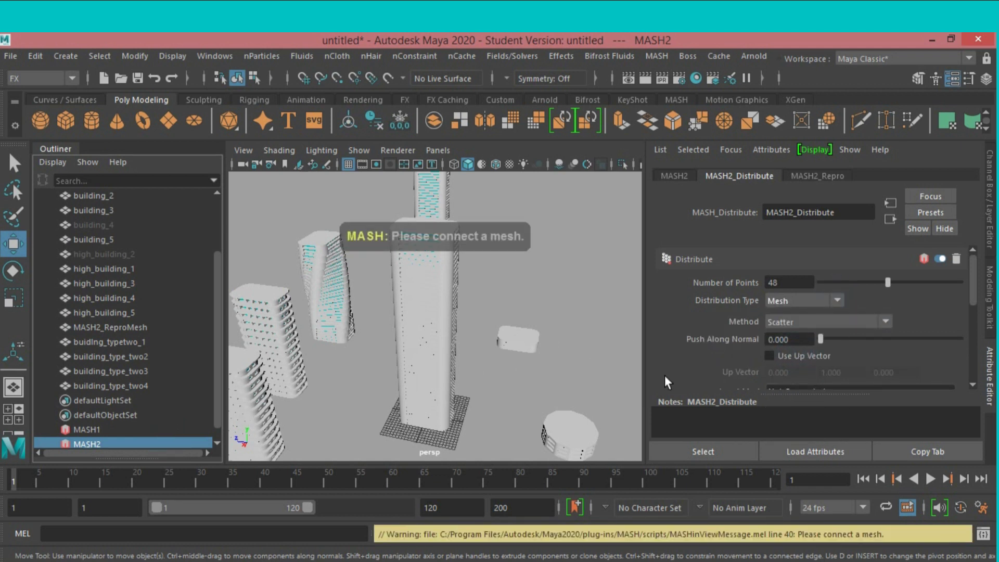
pyautogui.click(837, 300)
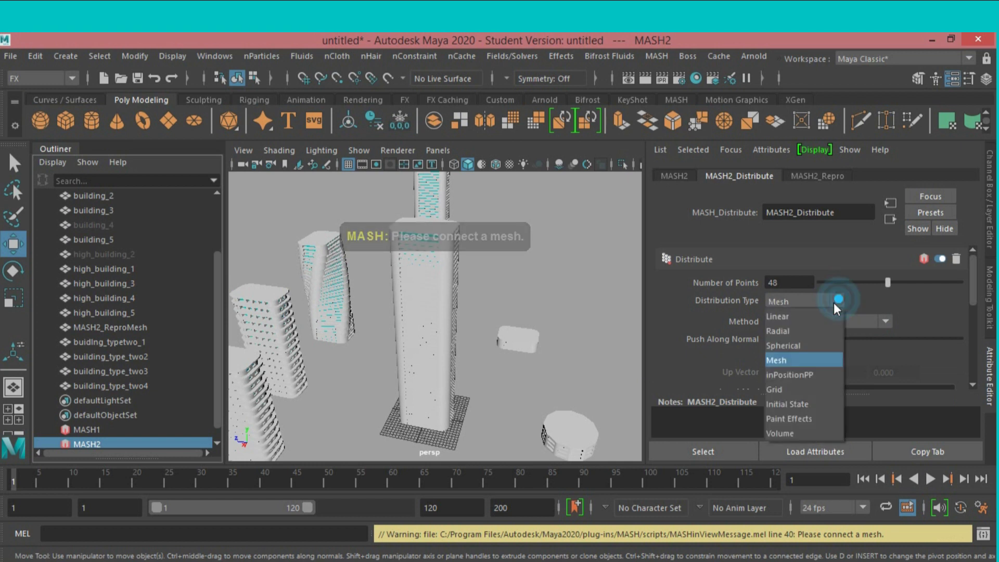
pyautogui.click(797, 390)
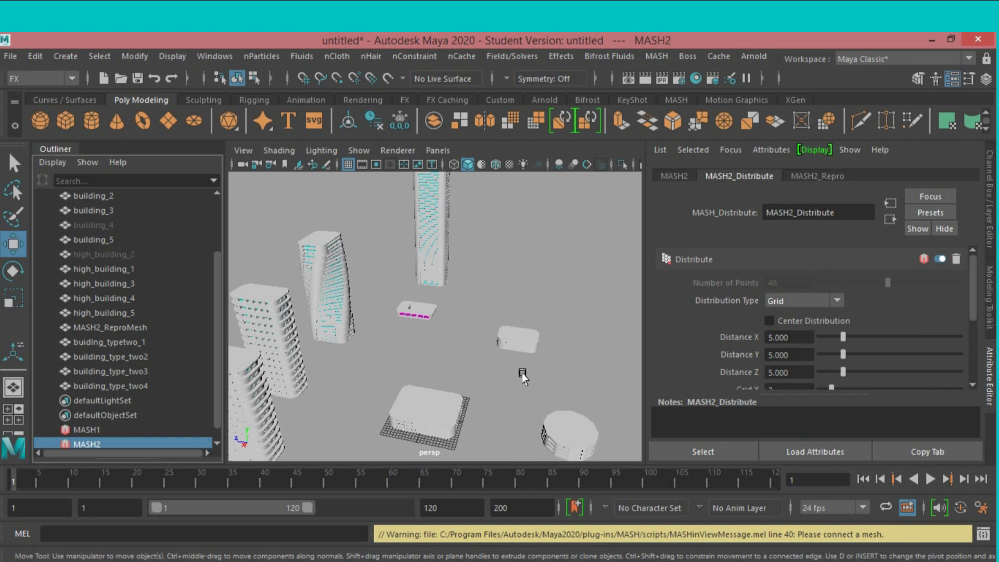
pyautogui.keyDown('alt'); pyautogui.moveTo(536, 393); pyautogui.dragTo(534, 346, button='middle'); pyautogui.keyUp('alt')
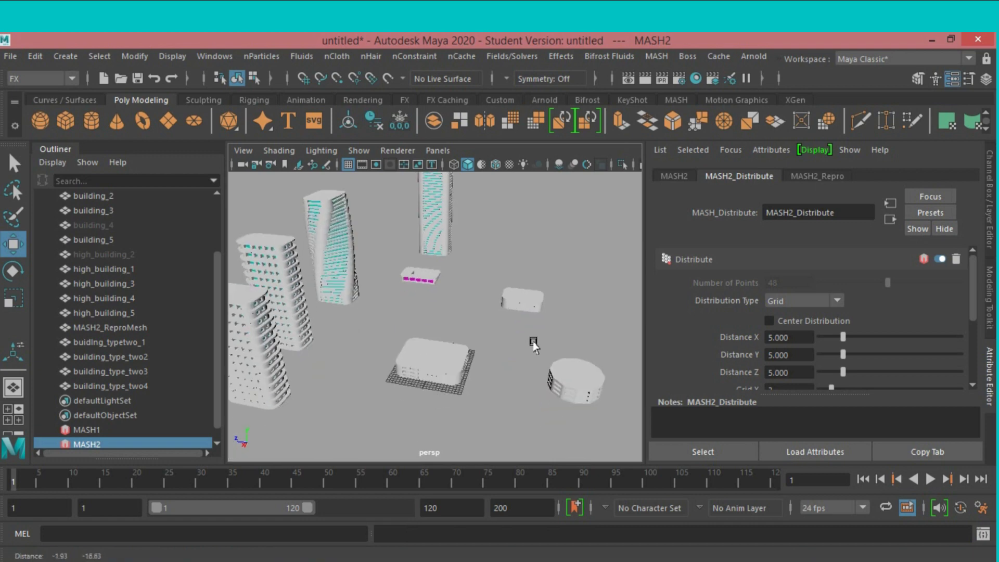
pyautogui.scroll(1, 525, 346)
pyautogui.scroll(1, 521, 343)
pyautogui.scroll(1, 515, 341)
pyautogui.scroll(1, 499, 343)
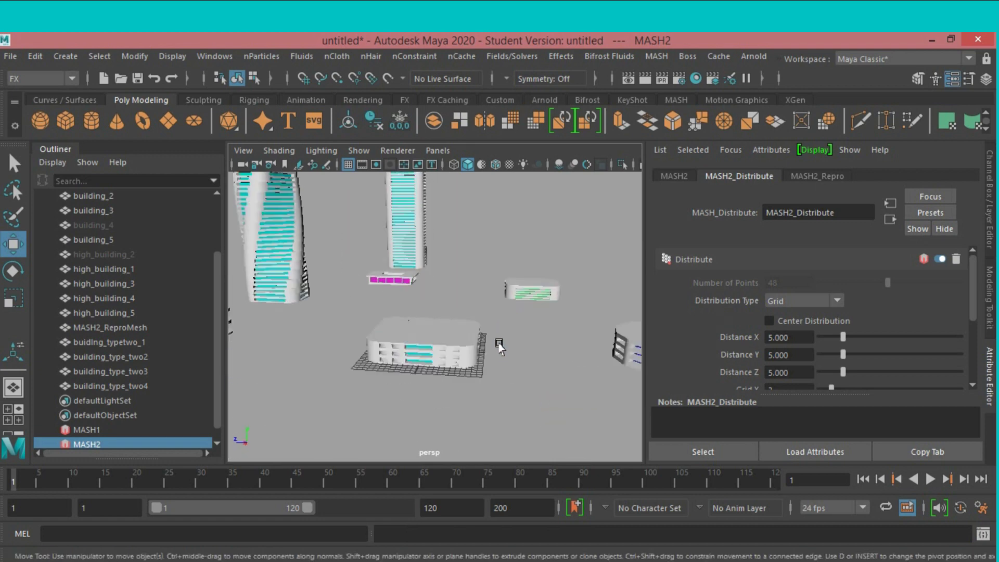
pyautogui.scroll(1, 499, 346)
pyautogui.keyDown('alt'); pyautogui.moveTo(499, 346); pyautogui.dragTo(499, 333); pyautogui.keyUp('alt')
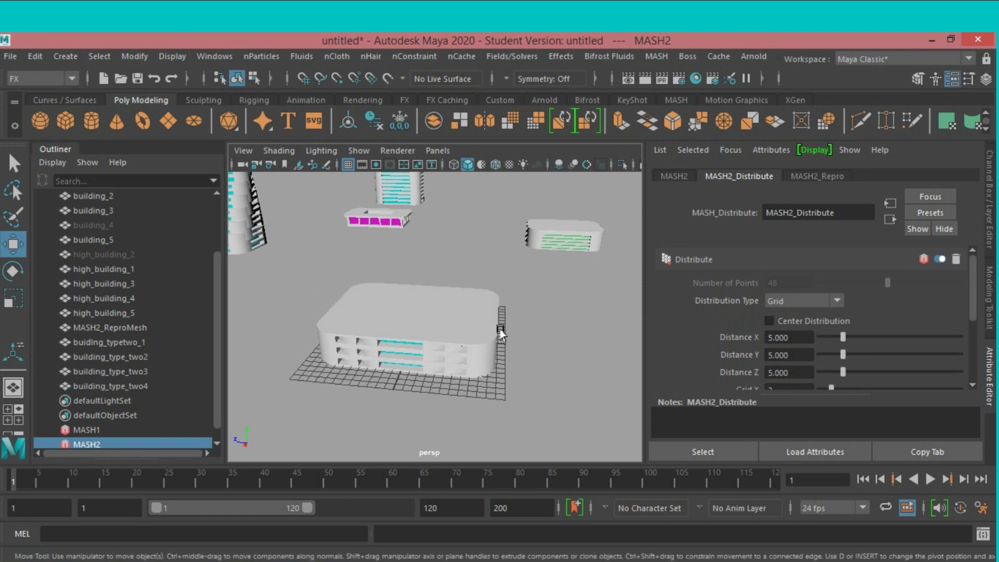
pyautogui.scroll(-2, 773, 347)
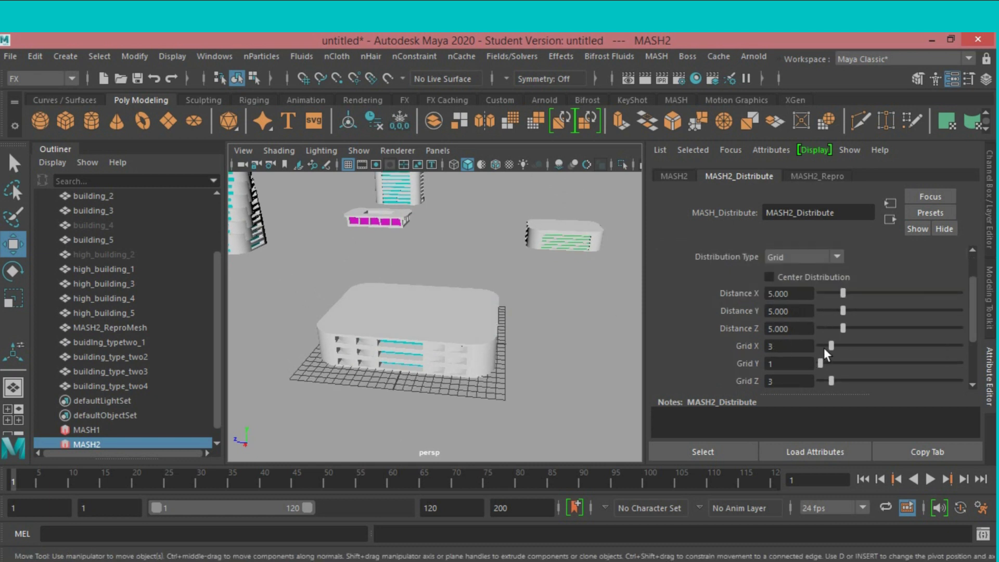
# Set the grid to 7×8×6 points with Distance X 27.158 and Distance Y 26.526
pyautogui.moveTo(825, 360); pyautogui.dragTo(836, 362)
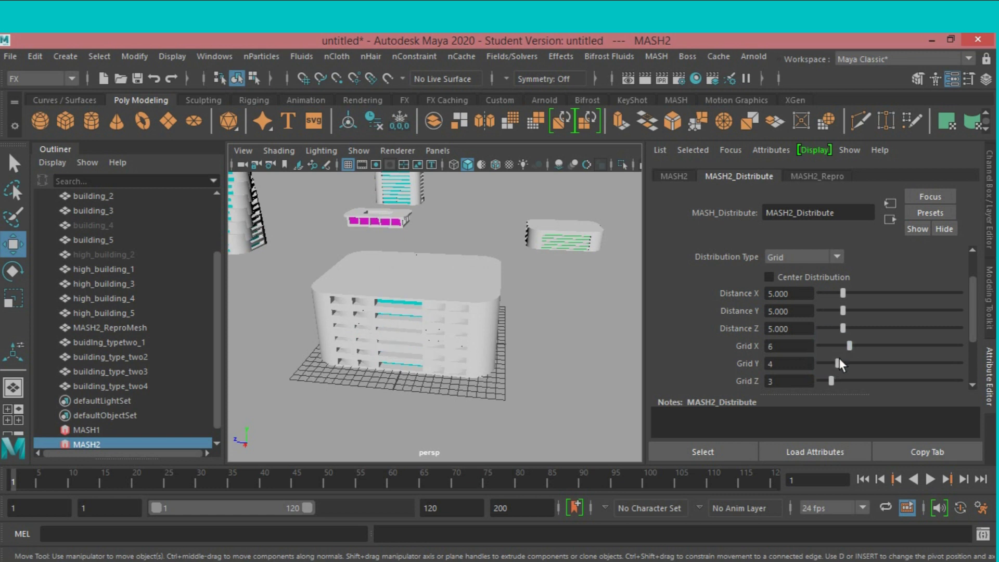
pyautogui.moveTo(837, 362)
pyautogui.mouseDown()
pyautogui.moveTo(850, 363)
pyautogui.moveTo(848, 382)
pyautogui.mouseUp()
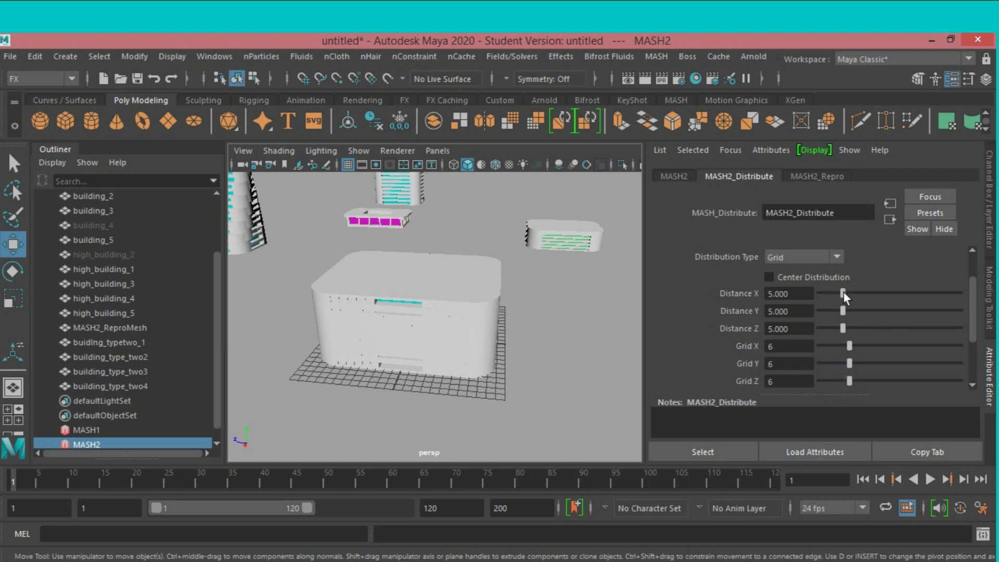
pyautogui.moveTo(843, 293)
pyautogui.mouseDown()
pyautogui.moveTo(944, 294)
pyautogui.moveTo(946, 302)
pyautogui.mouseUp()
pyautogui.moveTo(844, 311); pyautogui.dragTo(942, 321)
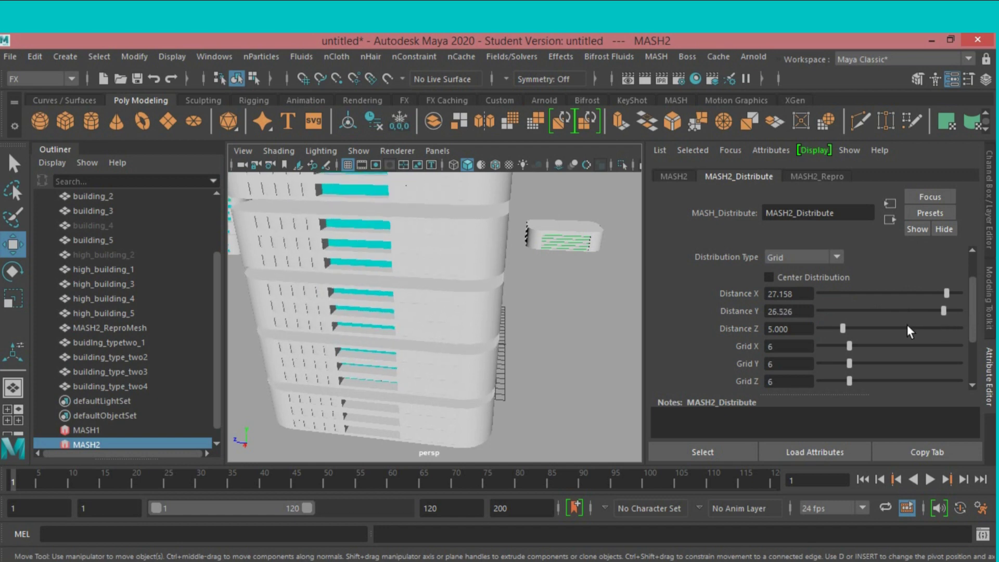
pyautogui.scroll(-3, 501, 368)
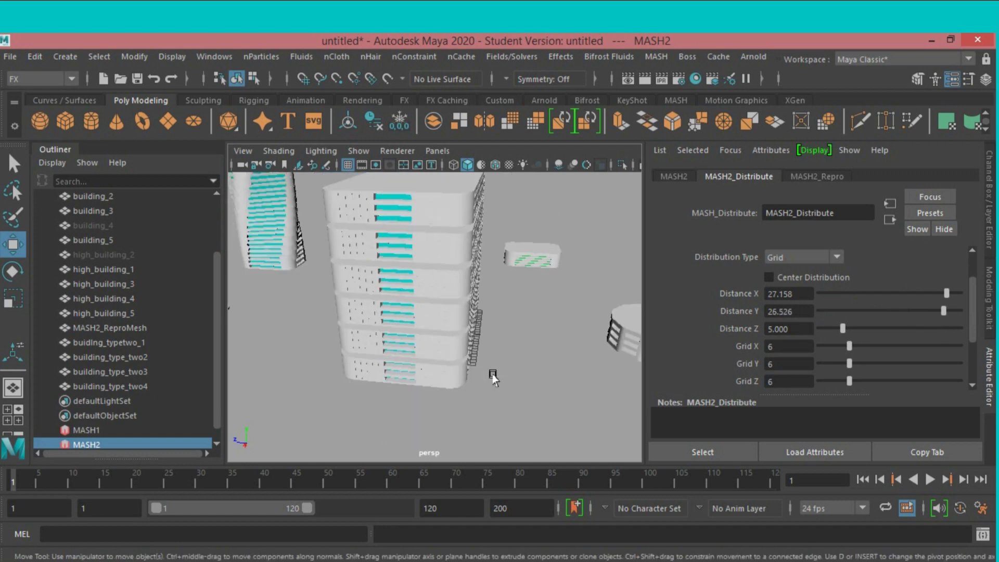
pyautogui.moveTo(502, 367)
pyautogui.keyDown('alt'); pyautogui.mouseDown()
pyautogui.moveTo(602, 357)
pyautogui.moveTo(575, 376)
pyautogui.moveTo(483, 379)
pyautogui.moveTo(423, 368)
pyautogui.moveTo(450, 375)
pyautogui.moveTo(458, 397)
pyautogui.moveTo(378, 383)
pyautogui.moveTo(424, 379)
pyautogui.moveTo(346, 385)
pyautogui.moveTo(457, 397)
pyautogui.moveTo(444, 379)
pyautogui.mouseUp(); pyautogui.keyUp('alt')
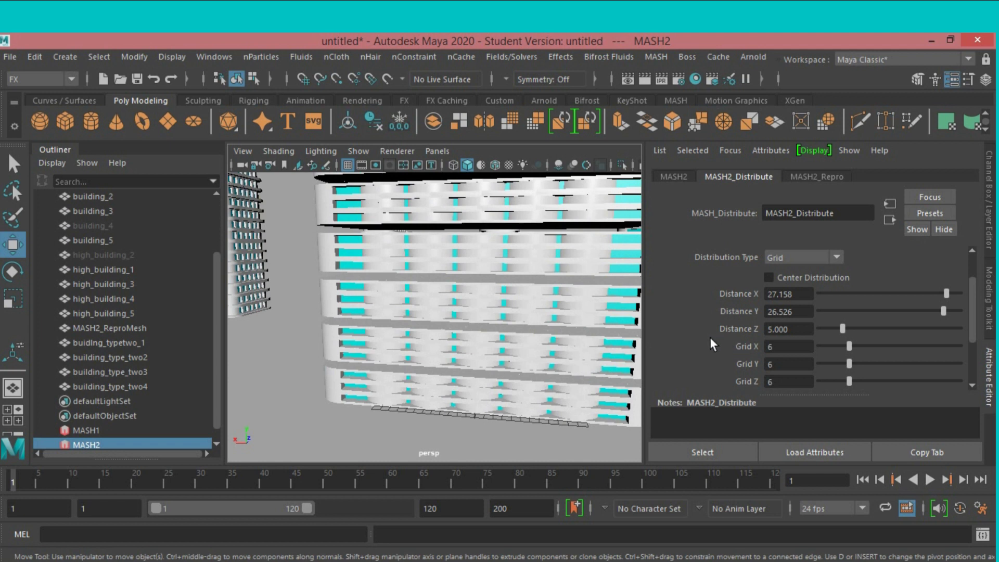
# Spread the rows to Distance Z 7.263 and inspect the block building
pyautogui.moveTo(843, 326)
pyautogui.mouseDown()
pyautogui.moveTo(854, 327)
pyautogui.moveTo(860, 361)
pyautogui.mouseUp()
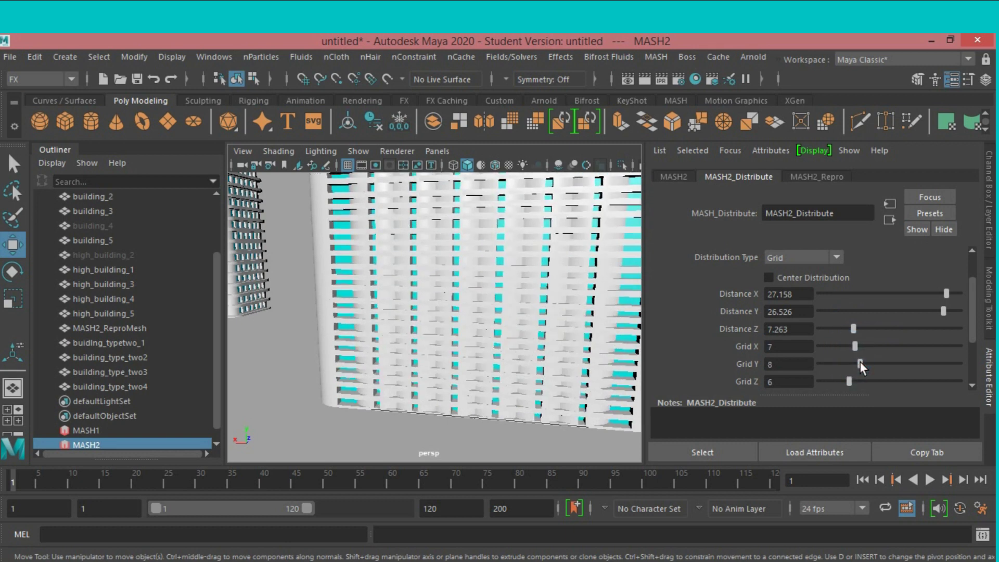
pyautogui.scroll(-5, 583, 416)
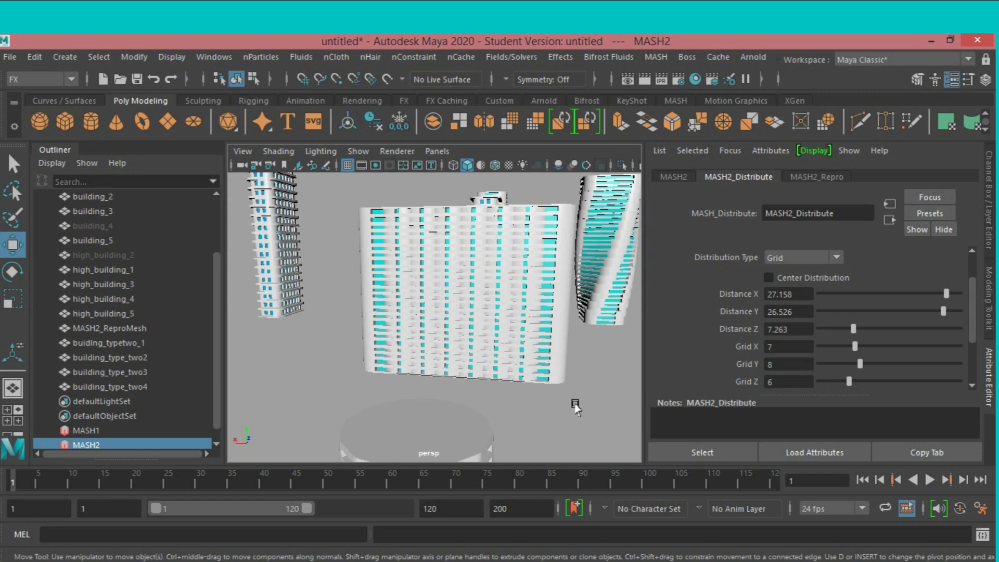
pyautogui.moveTo(569, 406)
pyautogui.keyDown('alt'); pyautogui.mouseDown()
pyautogui.moveTo(512, 443)
pyautogui.moveTo(502, 417)
pyautogui.moveTo(562, 415)
pyautogui.mouseUp(); pyautogui.keyUp('alt')
pyautogui.scroll(5, 561, 415)
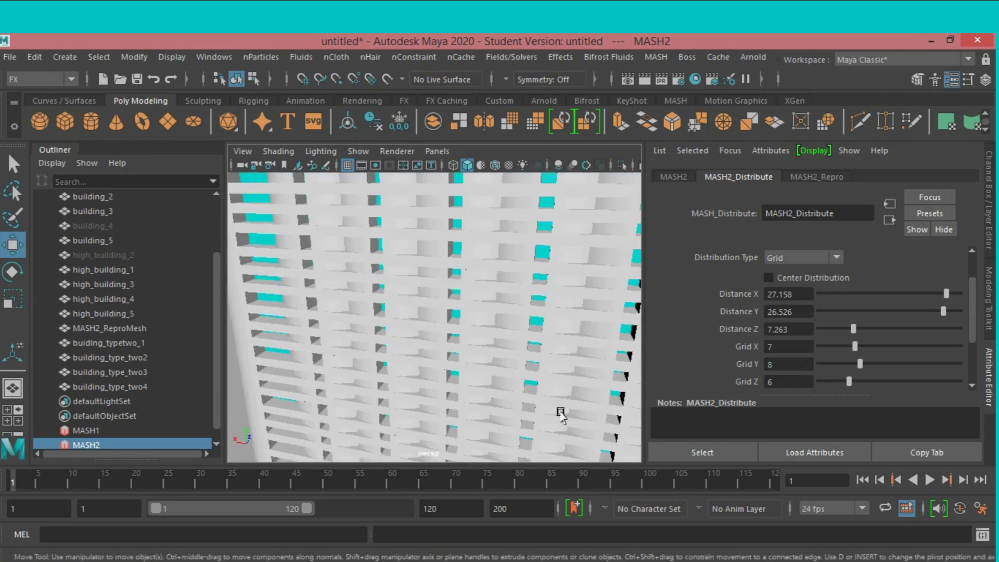
pyautogui.scroll(-5, 560, 414)
pyautogui.keyDown('alt'); pyautogui.moveTo(562, 350); pyautogui.dragTo(562, 413); pyautogui.keyUp('alt')
pyautogui.scroll(2, 482, 357)
# Duplicate the block building as MASH2_ReproMesh1 and move the copy to the left
pyautogui.click(482, 347)
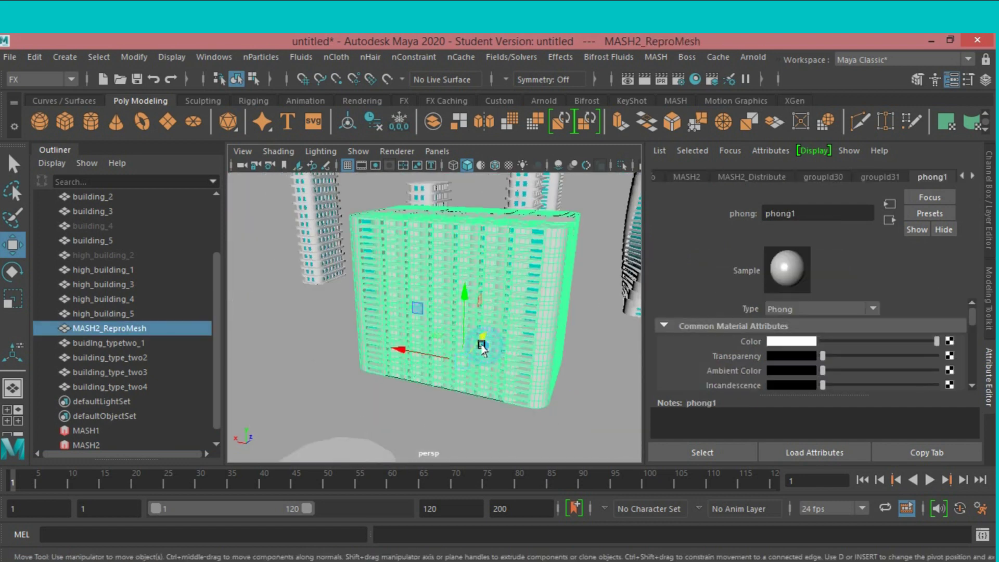
pyautogui.hotkey('ctrl', 'd')
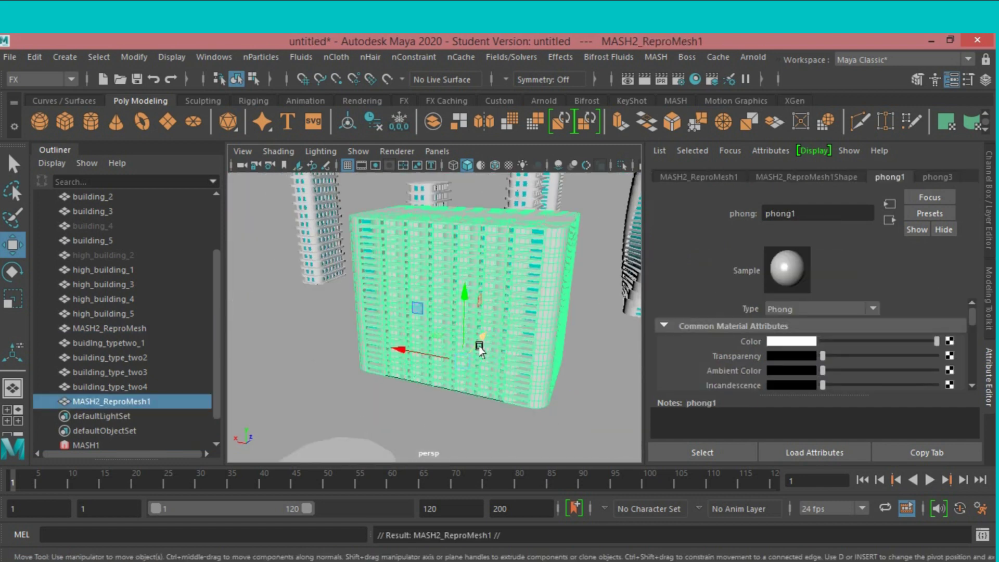
pyautogui.scroll(-4, 495, 354)
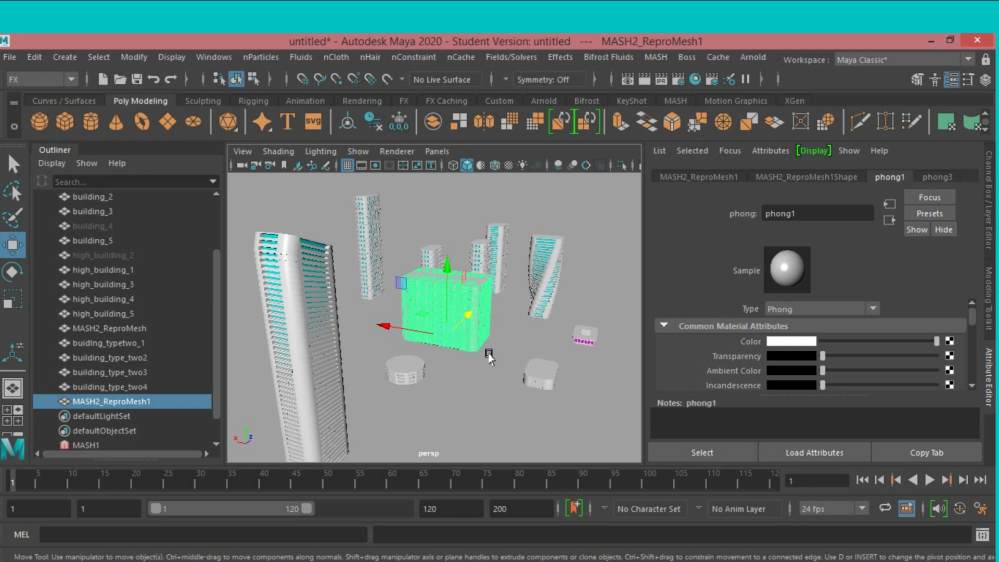
pyautogui.keyDown('alt'); pyautogui.moveTo(492, 354); pyautogui.dragTo(531, 372); pyautogui.keyUp('alt')
pyautogui.moveTo(379, 346); pyautogui.dragTo(182, 409)
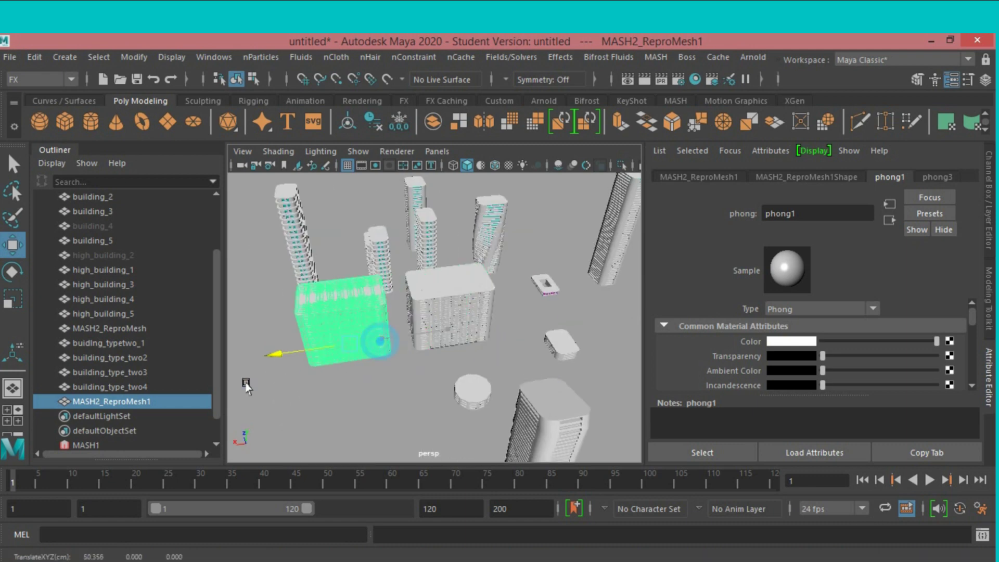
pyautogui.keyDown('alt'); pyautogui.moveTo(312, 365); pyautogui.dragTo(383, 333); pyautogui.keyUp('alt')
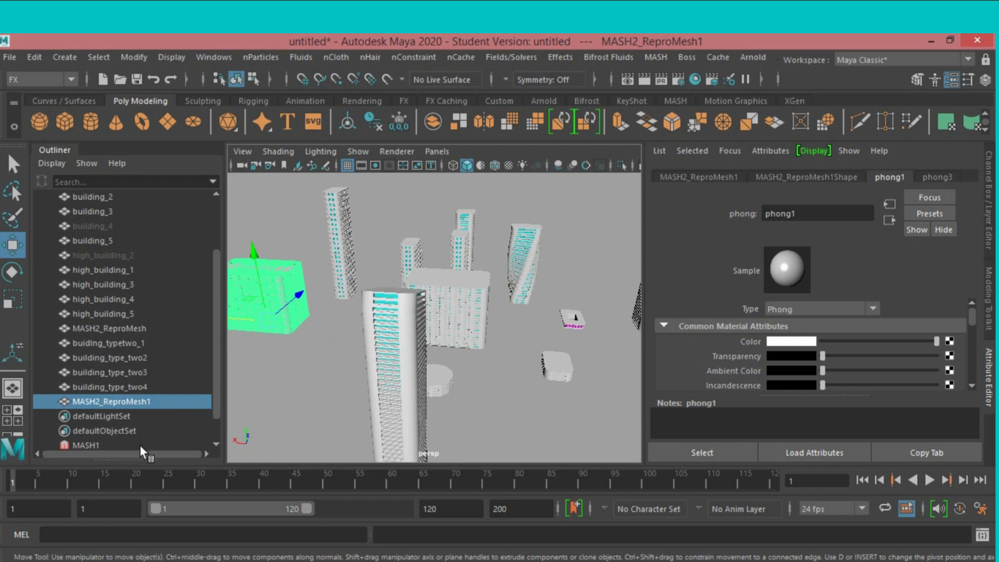
pyautogui.scroll(-2, 161, 426)
pyautogui.click(111, 430)
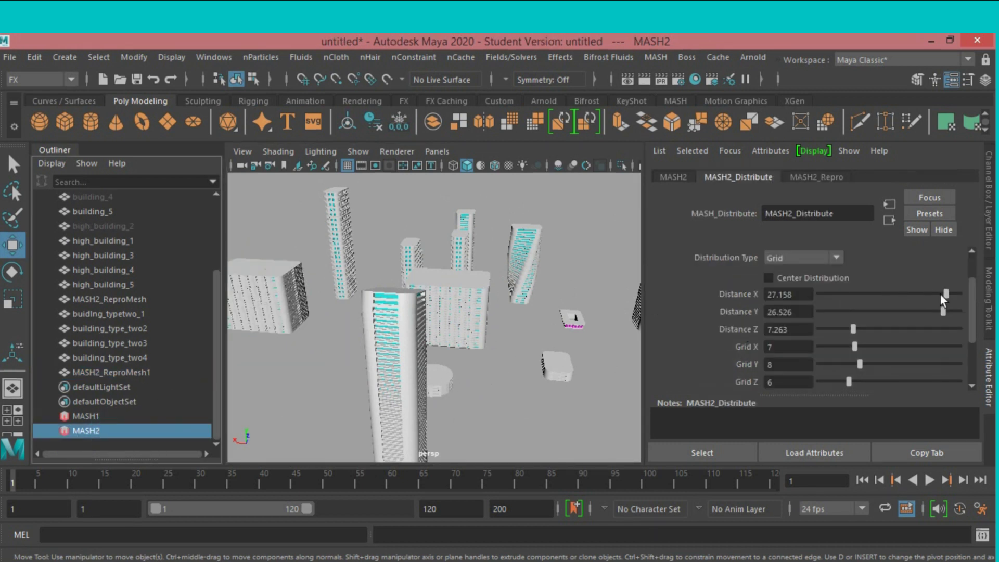
pyautogui.click(836, 256)
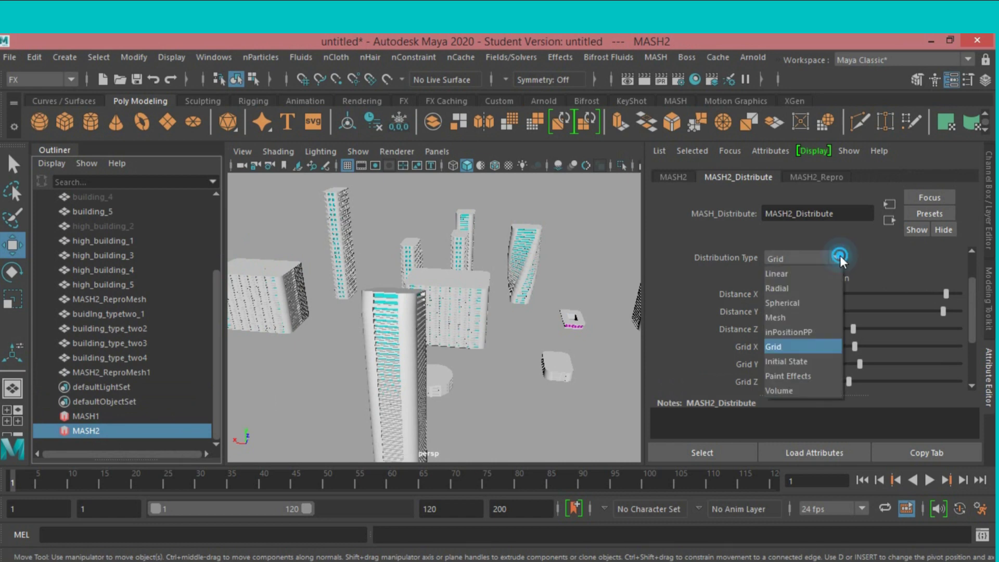
pyautogui.click(819, 271)
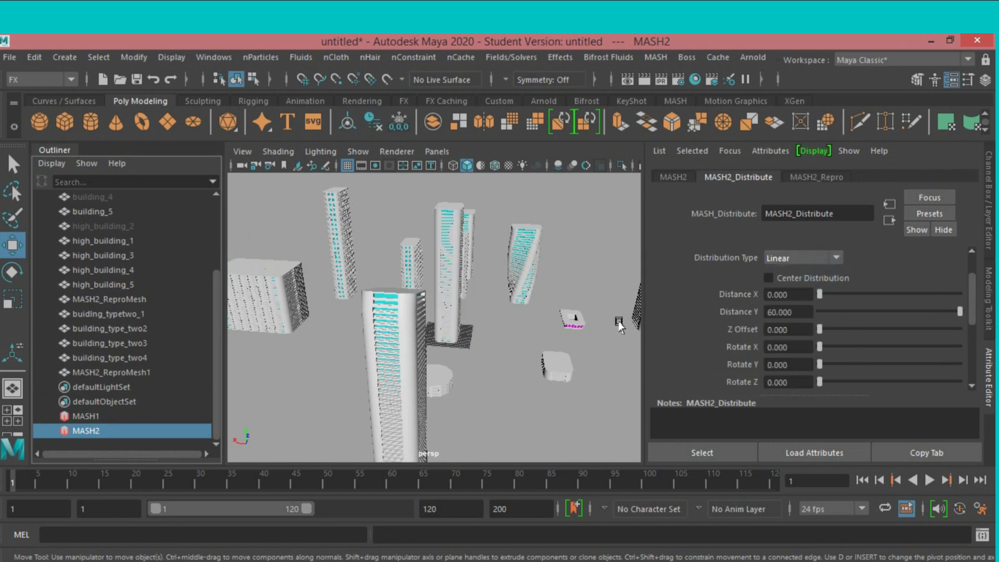
pyautogui.keyDown('alt'); pyautogui.moveTo(621, 324); pyautogui.dragTo(572, 329); pyautogui.keyUp('alt')
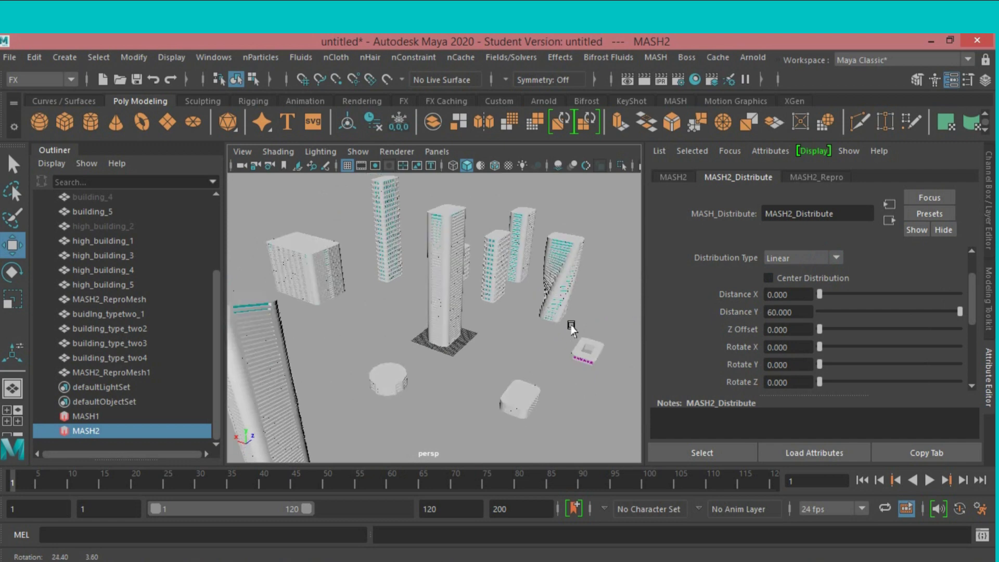
pyautogui.moveTo(572, 328)
pyautogui.keyDown('alt'); pyautogui.mouseDown()
pyautogui.moveTo(517, 338)
pyautogui.moveTo(509, 319)
pyautogui.moveTo(509, 346)
pyautogui.moveTo(493, 335)
pyautogui.mouseUp(); pyautogui.keyUp('alt')
pyautogui.click(464, 320)
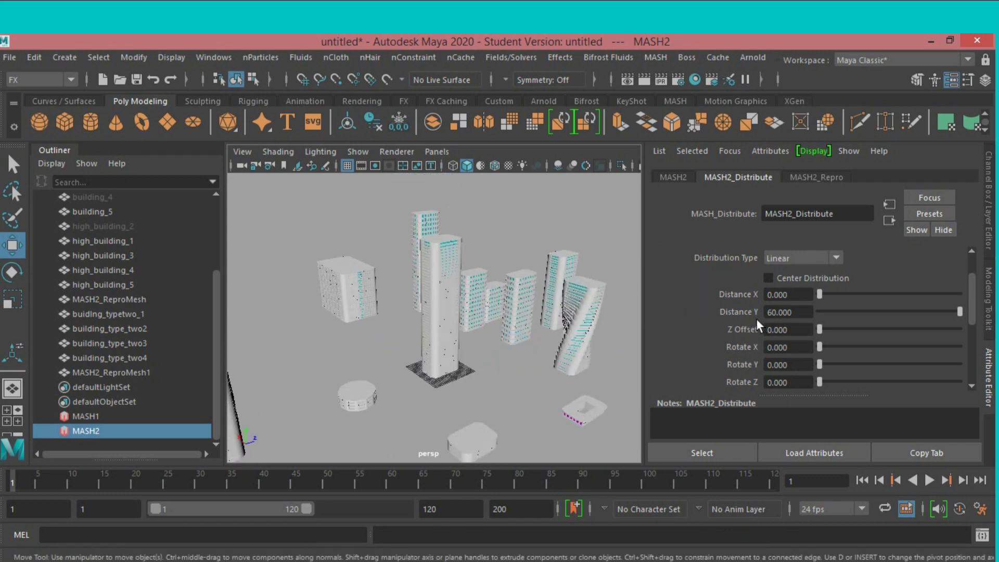
pyautogui.click(834, 258)
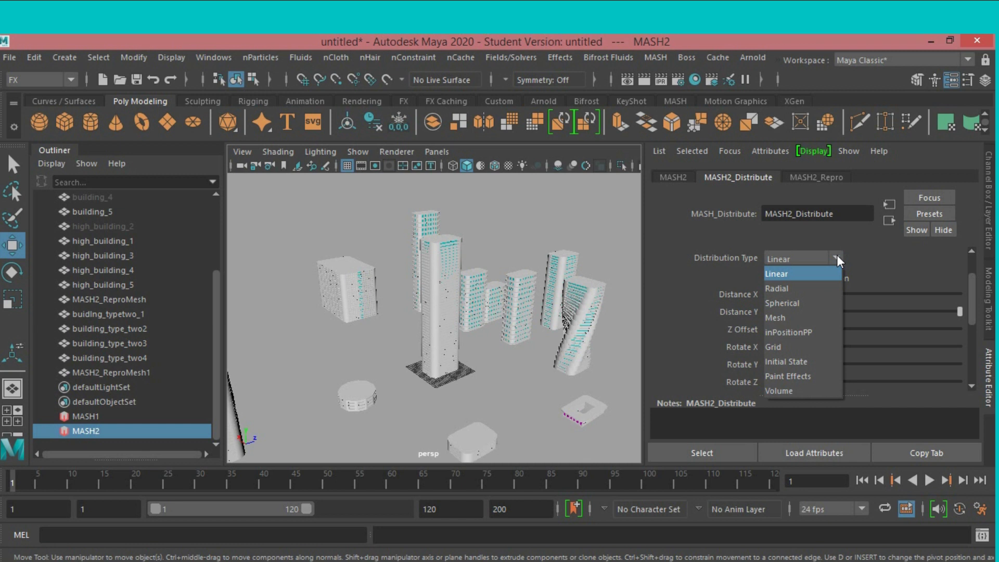
pyautogui.click(777, 345)
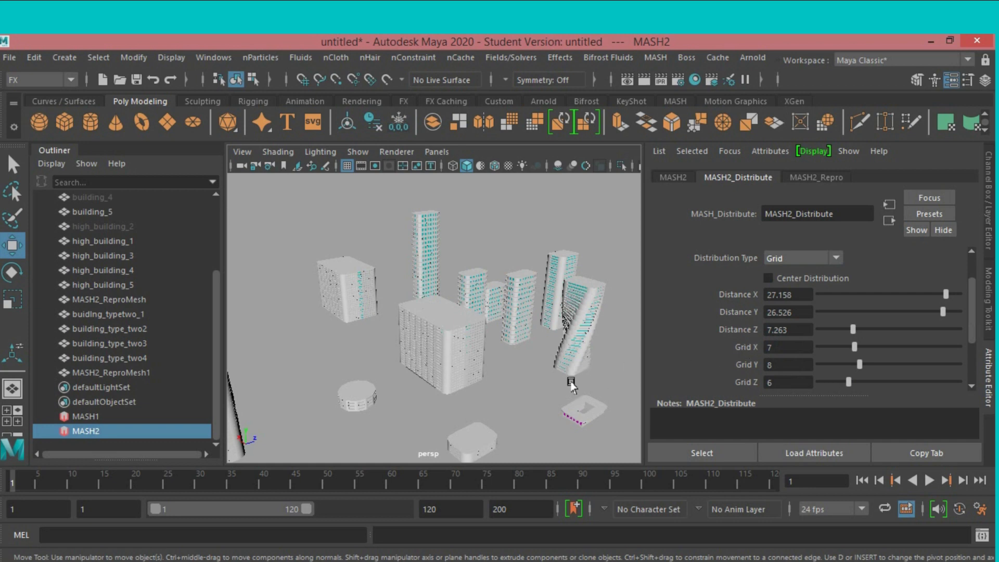
# Inspect the restored block building and toggle MASH2 grid centring on, then back off
pyautogui.moveTo(573, 386)
pyautogui.keyDown('alt'); pyautogui.mouseDown()
pyautogui.moveTo(617, 372)
pyautogui.moveTo(586, 371)
pyautogui.mouseUp(); pyautogui.keyUp('alt')
pyautogui.keyDown('alt'); pyautogui.moveTo(586, 371); pyautogui.dragTo(563, 344, button='right'); pyautogui.keyUp('alt')
pyautogui.moveTo(562, 344)
pyautogui.keyDown('alt'); pyautogui.mouseDown()
pyautogui.moveTo(562, 334)
pyautogui.moveTo(575, 341)
pyautogui.moveTo(579, 358)
pyautogui.moveTo(477, 344)
pyautogui.moveTo(529, 348)
pyautogui.mouseUp(); pyautogui.keyUp('alt')
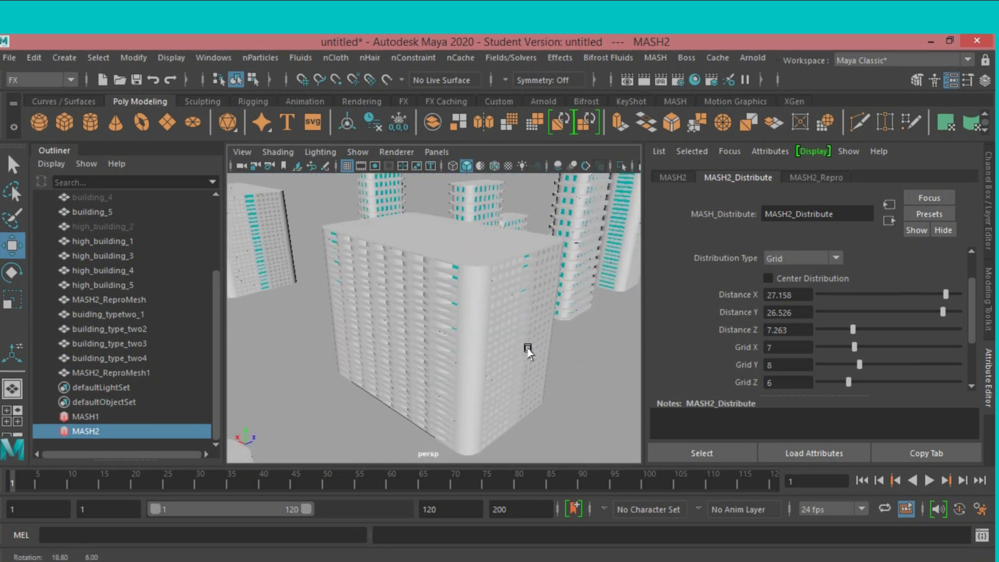
pyautogui.scroll(-3, 731, 334)
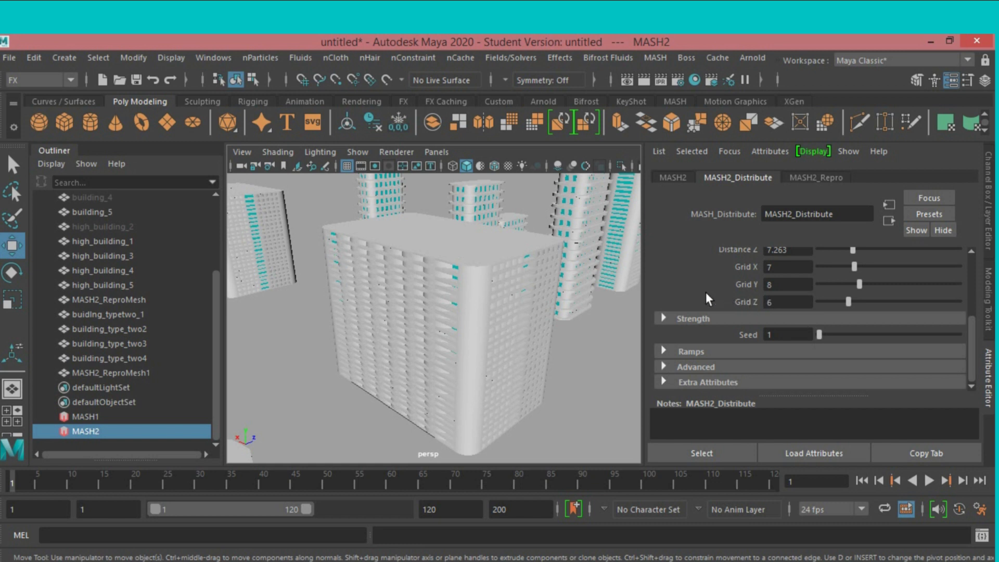
pyautogui.scroll(2, 705, 292)
pyautogui.scroll(2, 705, 290)
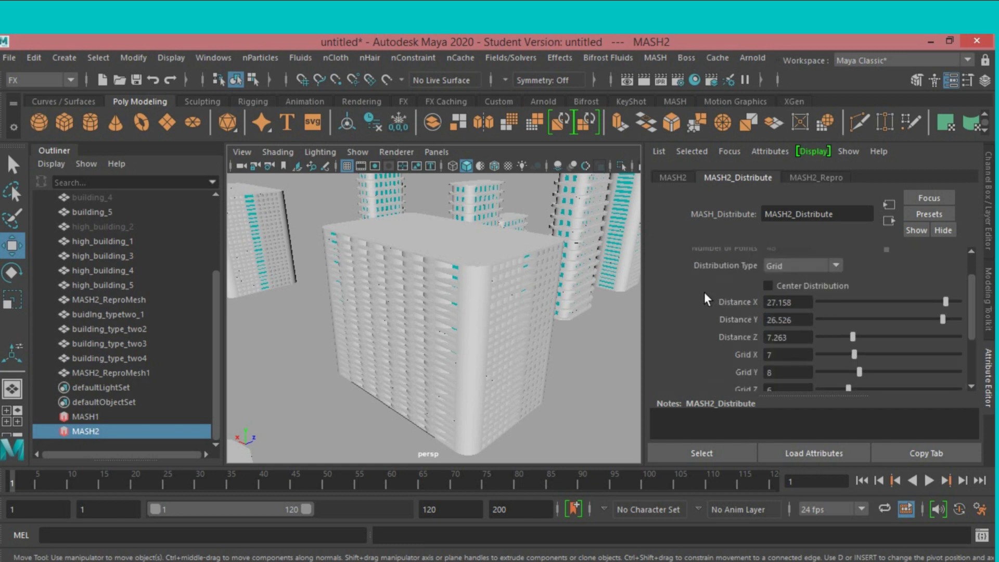
pyautogui.scroll(2, 703, 300)
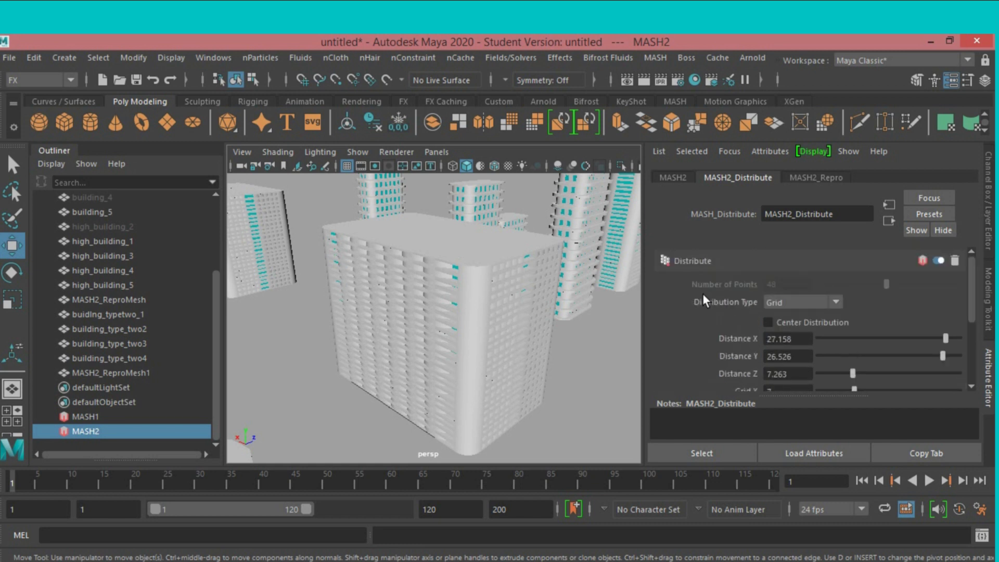
pyautogui.click(768, 322)
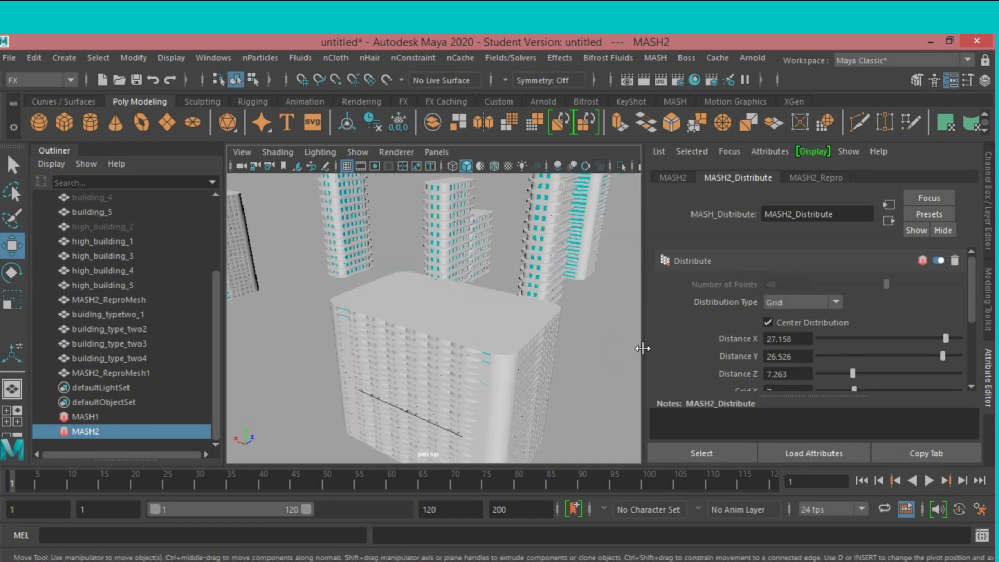
pyautogui.click(768, 323)
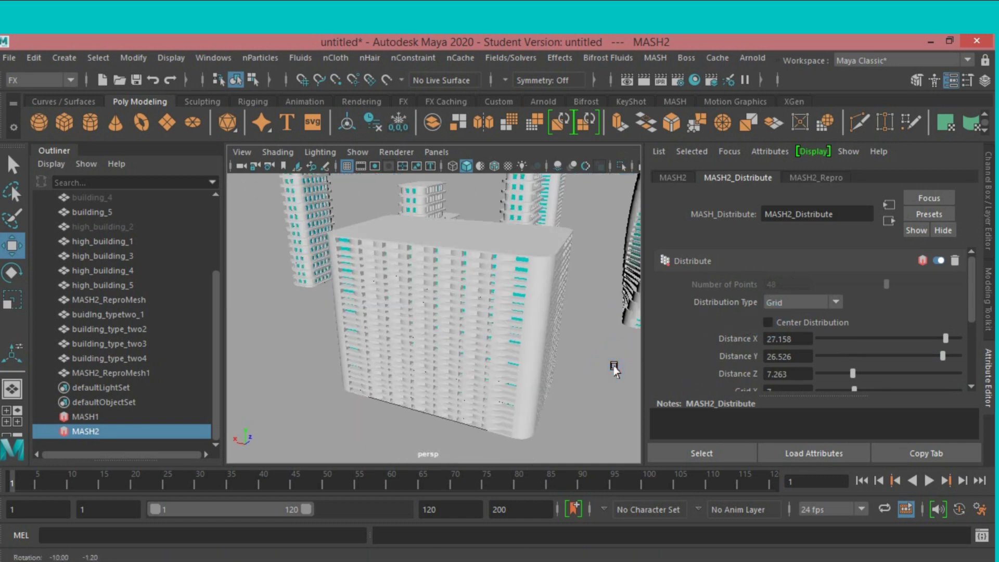
# Raise the MASH2_Distribute grid Distance Z to 22.421, checking the wider depth spacing
pyautogui.keyDown('alt'); pyautogui.moveTo(614, 370); pyautogui.dragTo(563, 379); pyautogui.keyUp('alt')
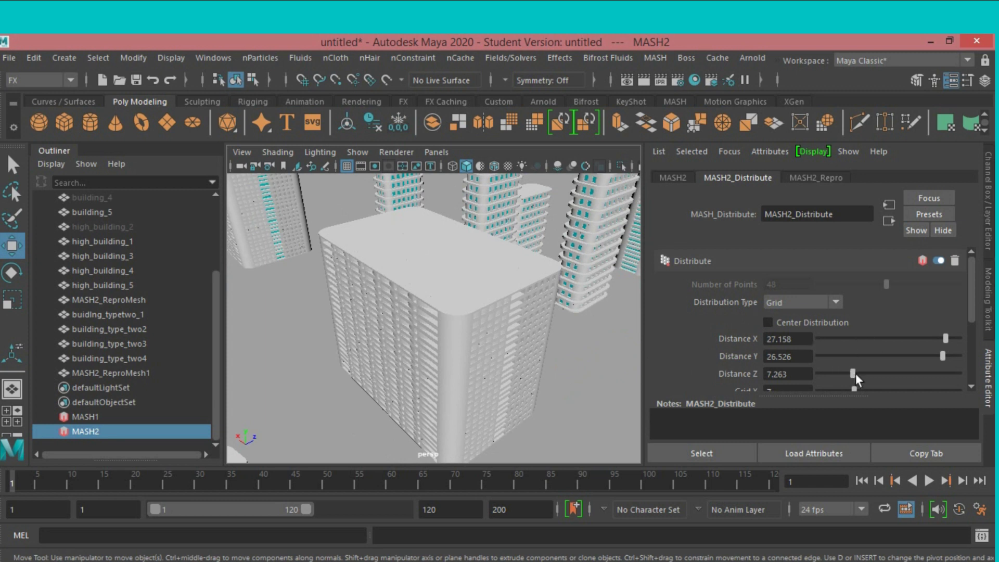
pyautogui.moveTo(848, 374); pyautogui.dragTo(879, 372)
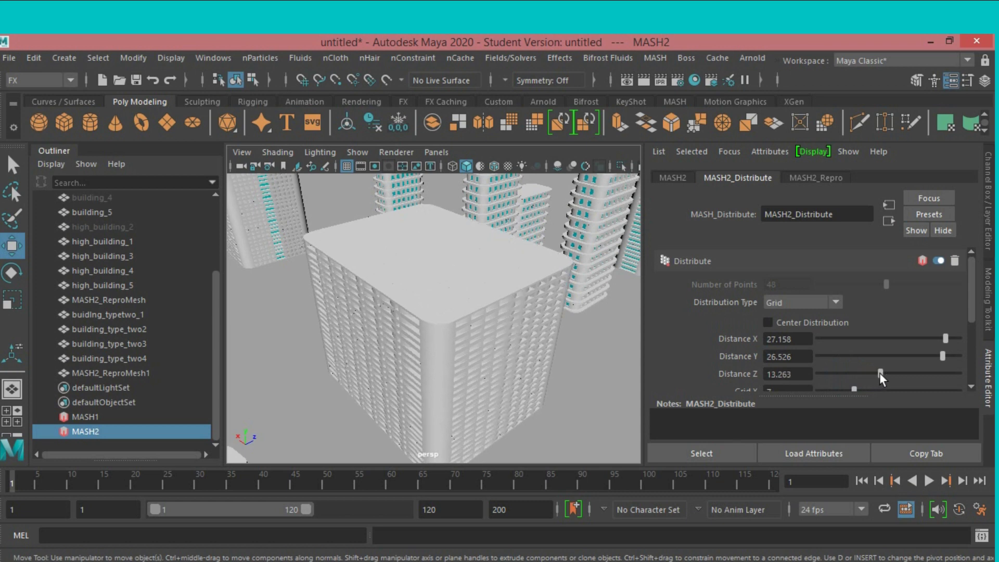
pyautogui.moveTo(879, 372); pyautogui.dragTo(898, 373)
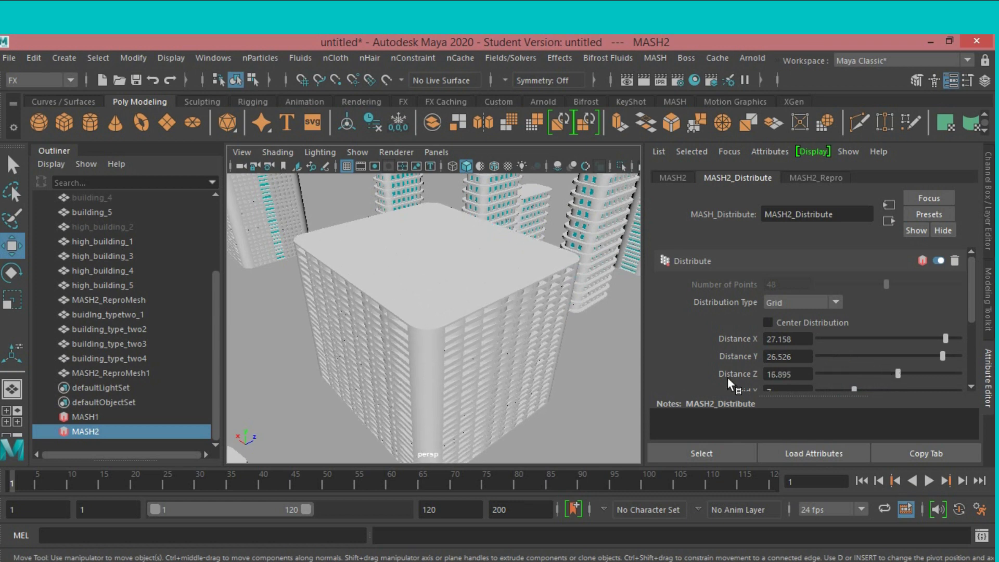
pyautogui.moveTo(625, 385)
pyautogui.keyDown('alt'); pyautogui.mouseDown()
pyautogui.moveTo(573, 352)
pyautogui.moveTo(551, 297)
pyautogui.moveTo(527, 360)
pyautogui.moveTo(677, 359)
pyautogui.mouseUp(); pyautogui.keyUp('alt')
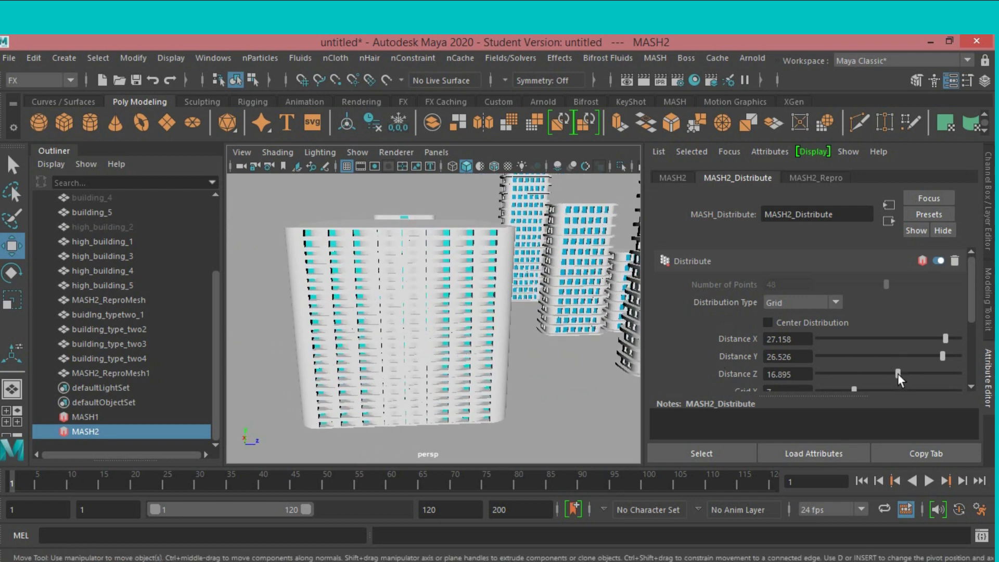
pyautogui.moveTo(898, 373); pyautogui.dragTo(921, 378)
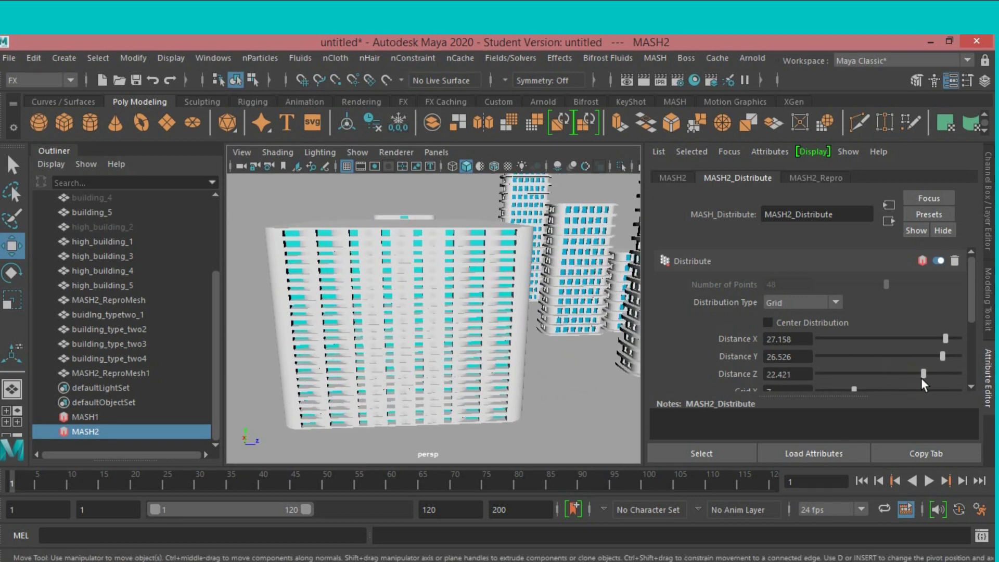
pyautogui.keyDown('alt'); pyautogui.moveTo(598, 367); pyautogui.dragTo(447, 341); pyautogui.keyUp('alt')
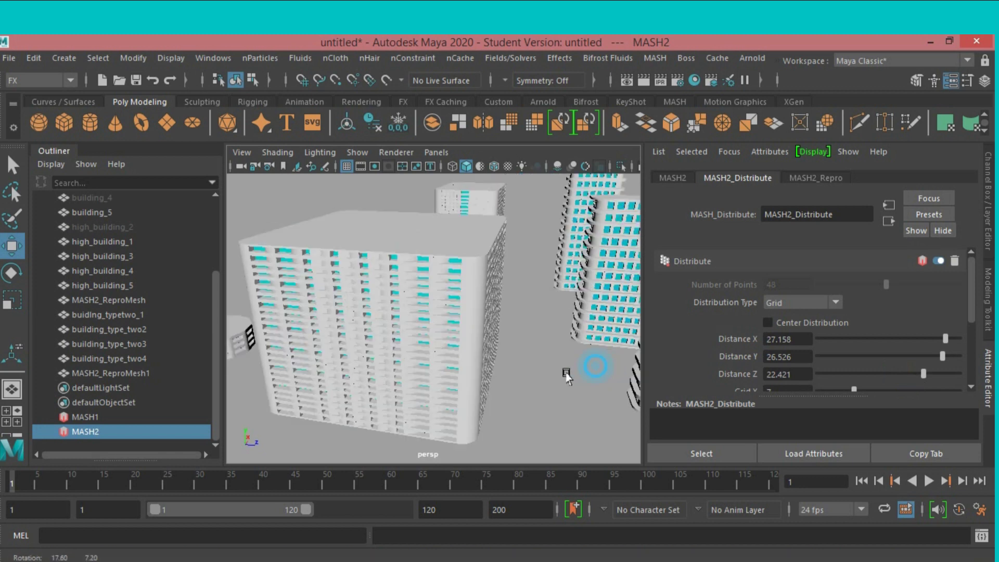
# Duplicate the MASH2_ReproMesh grid building and move the copy along Z
pyautogui.click(448, 340)
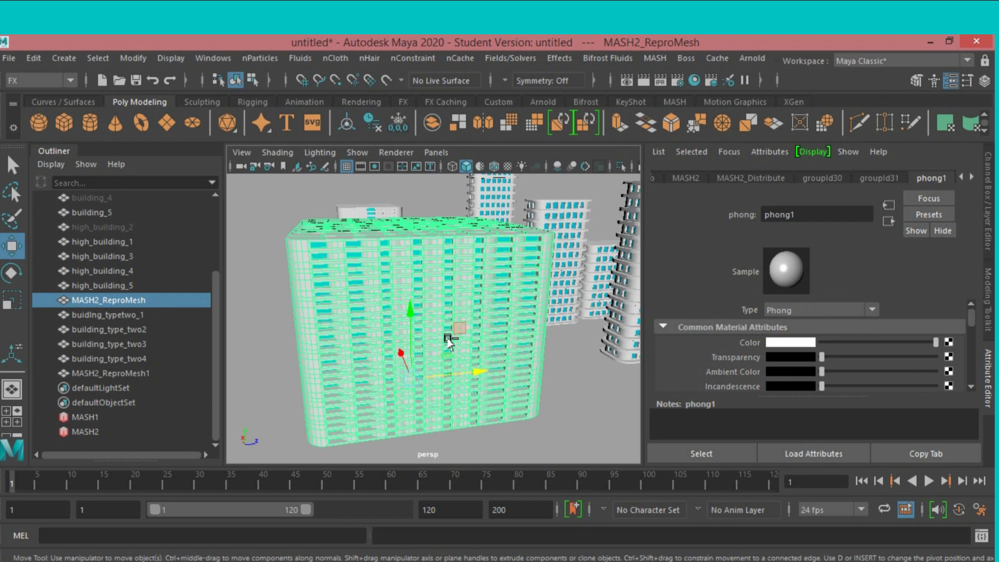
pyautogui.hotkey('ctrl', 'd')
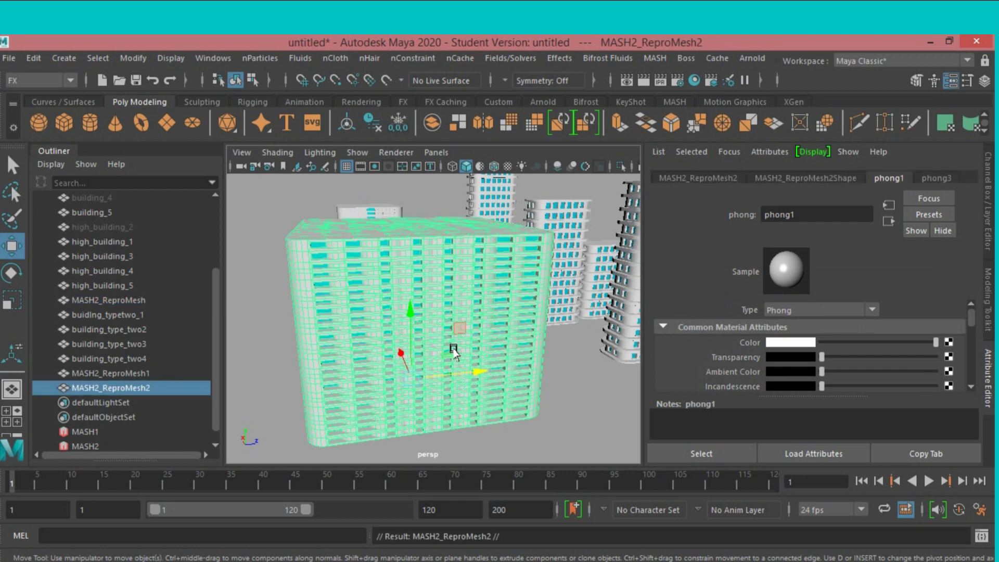
pyautogui.moveTo(476, 371); pyautogui.dragTo(378, 405)
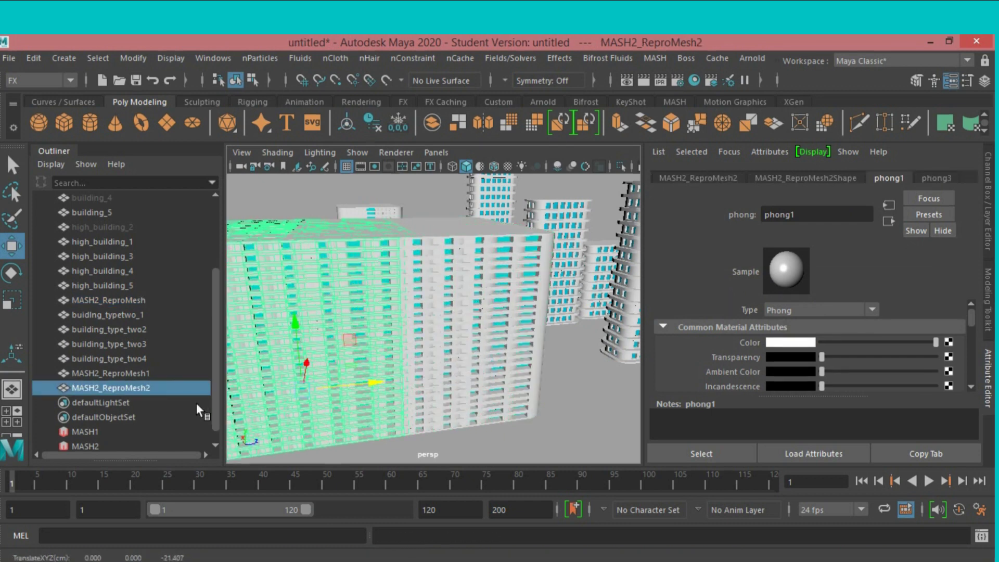
# Rename the duplicate building to building_type_two5 in the Outliner
pyautogui.doubleClick(154, 389)
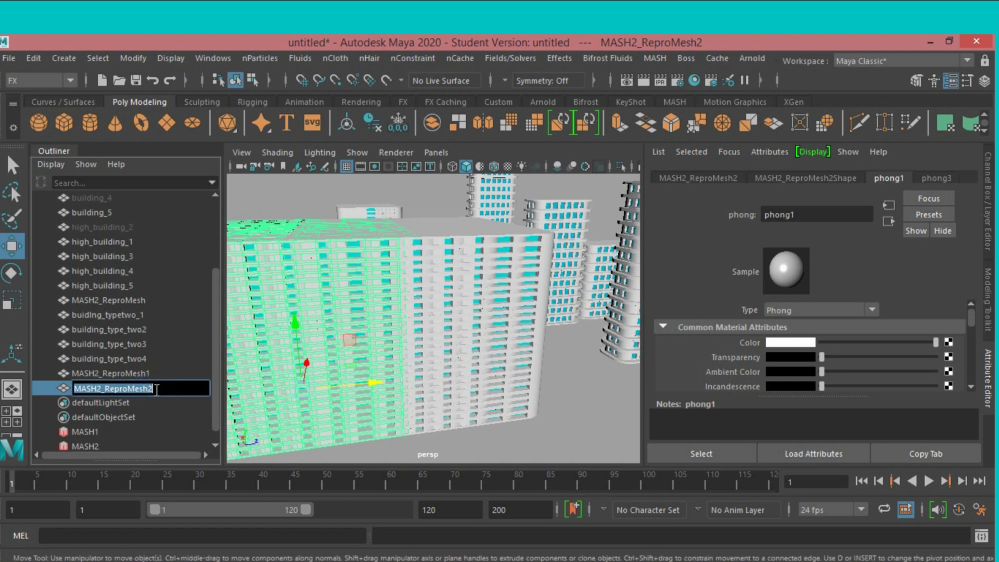
pyautogui.write('building type two5')
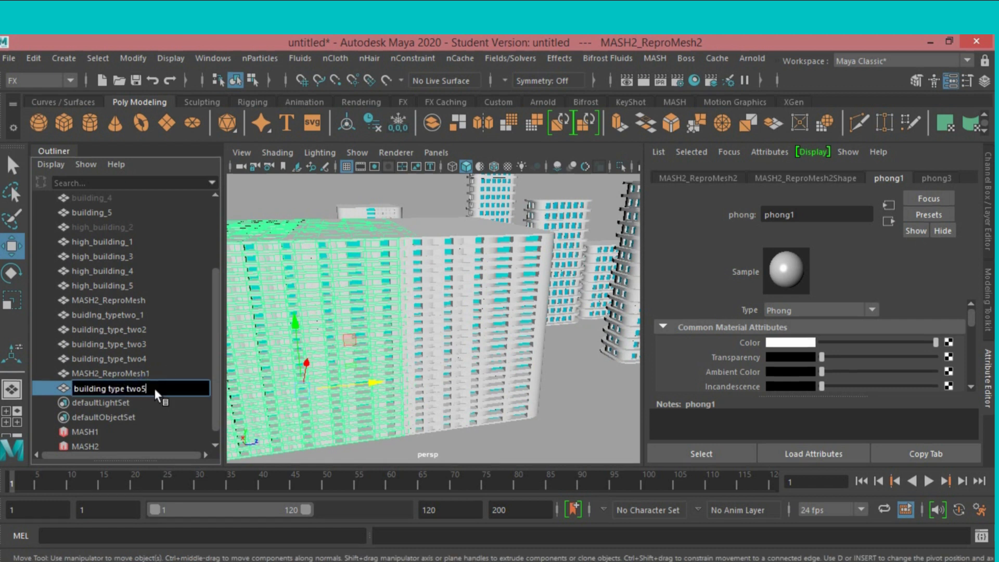
pyautogui.press('Return')
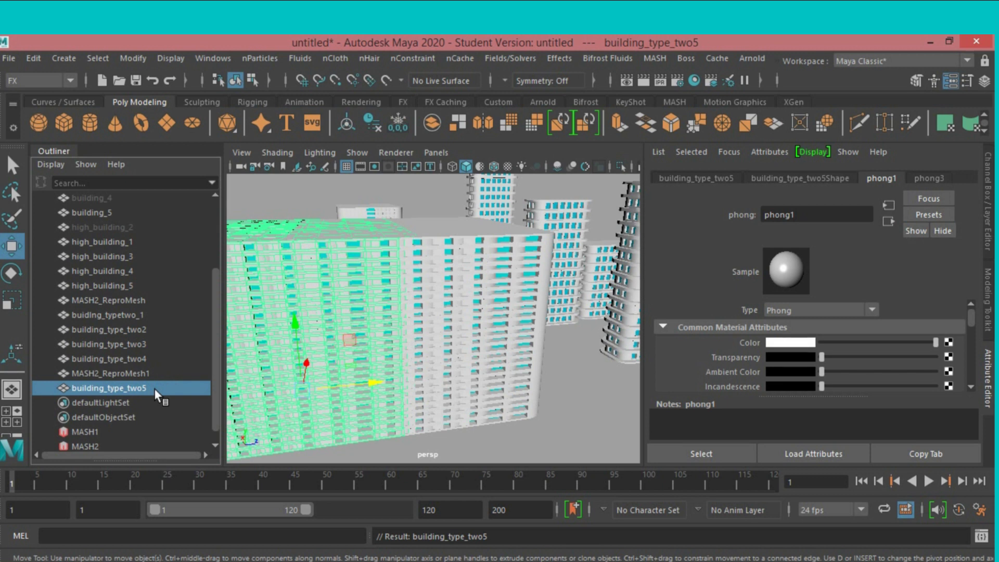
# Frame MASH2_ReproMesh, then rename MASH2_ReproMesh1 to building_type_two6 in the Outliner
pyautogui.click(117, 303)
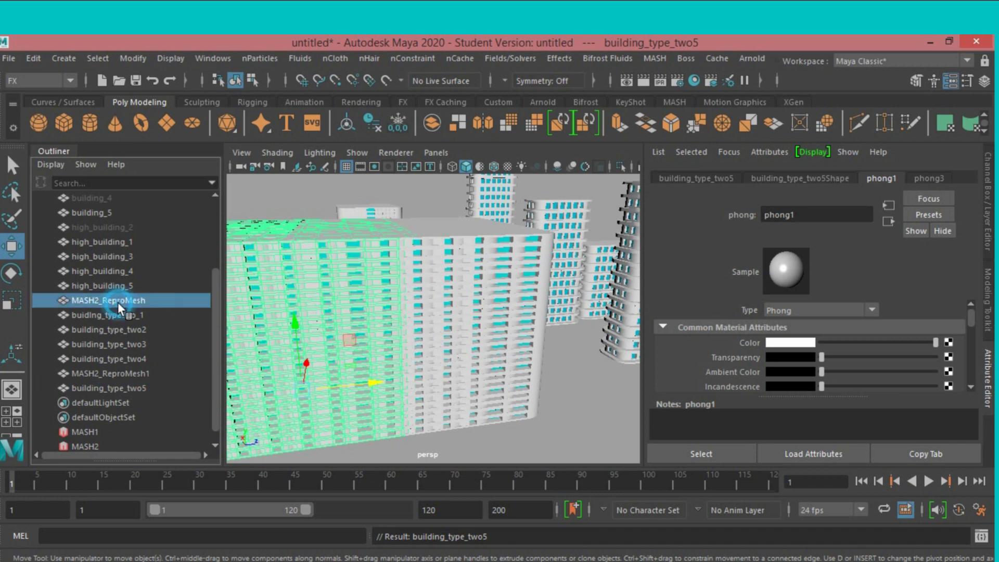
pyautogui.press('f')
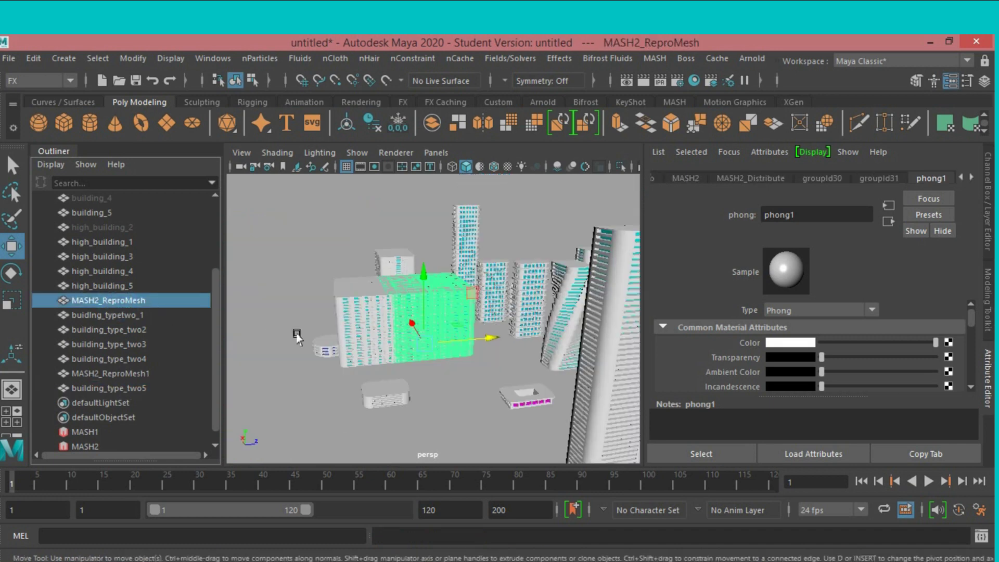
pyautogui.click(124, 374)
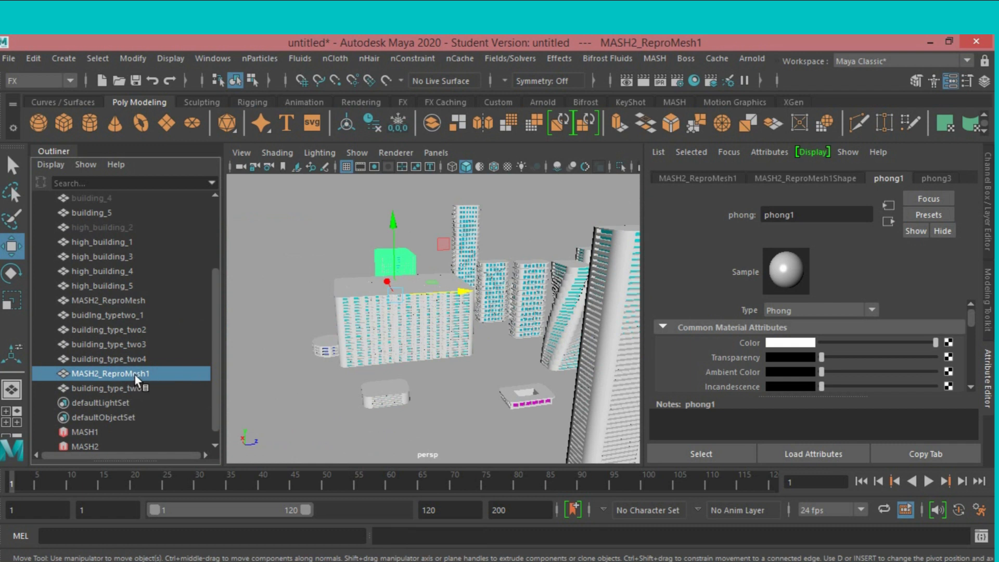
pyautogui.doubleClick(135, 373)
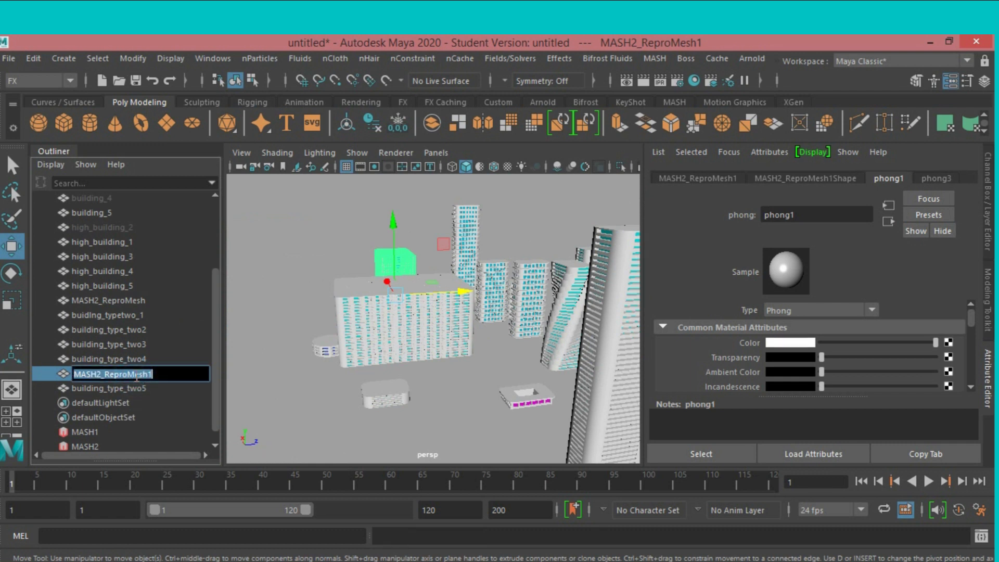
pyautogui.write('building_type_two6')
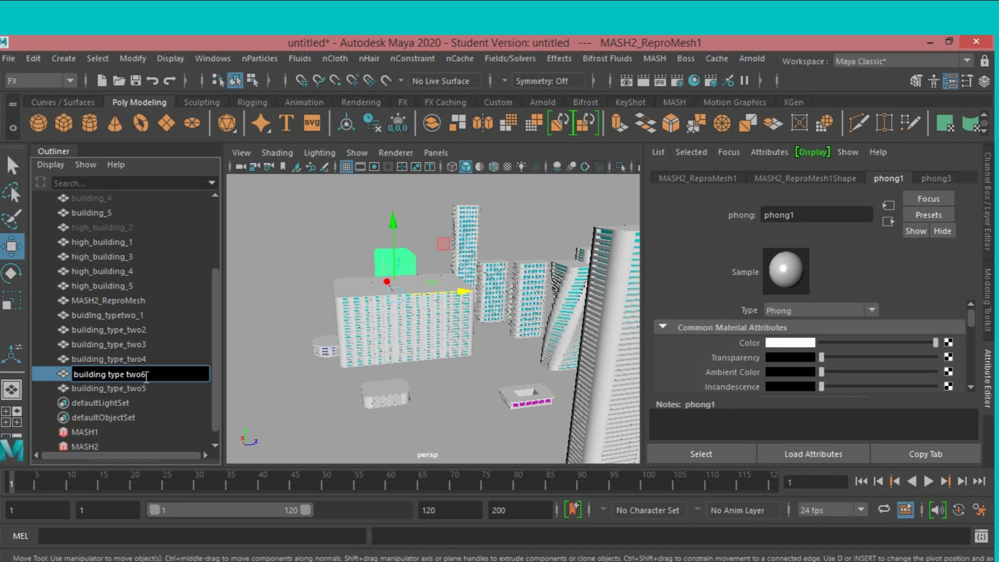
pyautogui.press('Return')
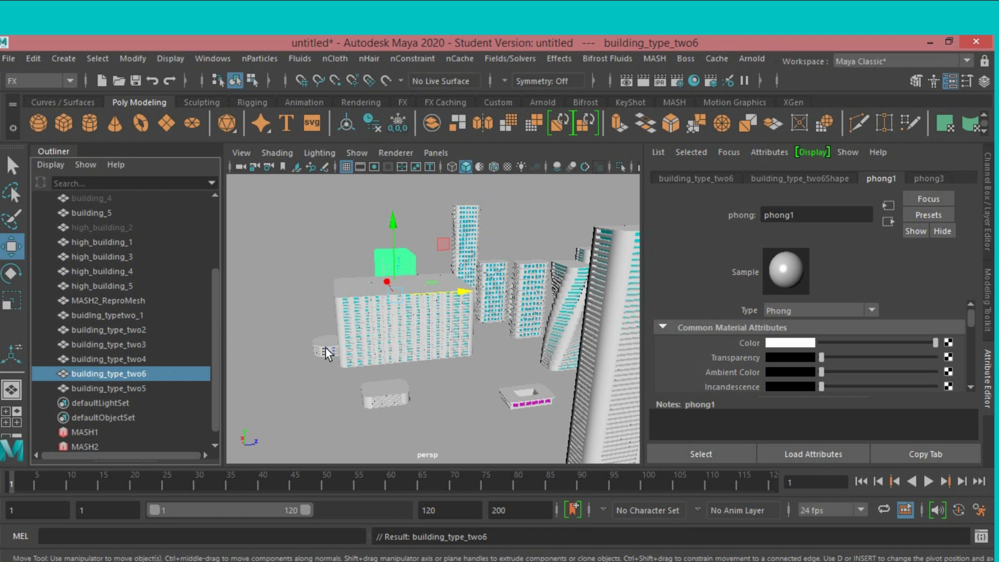
pyautogui.keyDown('alt'); pyautogui.moveTo(321, 349); pyautogui.dragTo(391, 366); pyautogui.keyUp('alt')
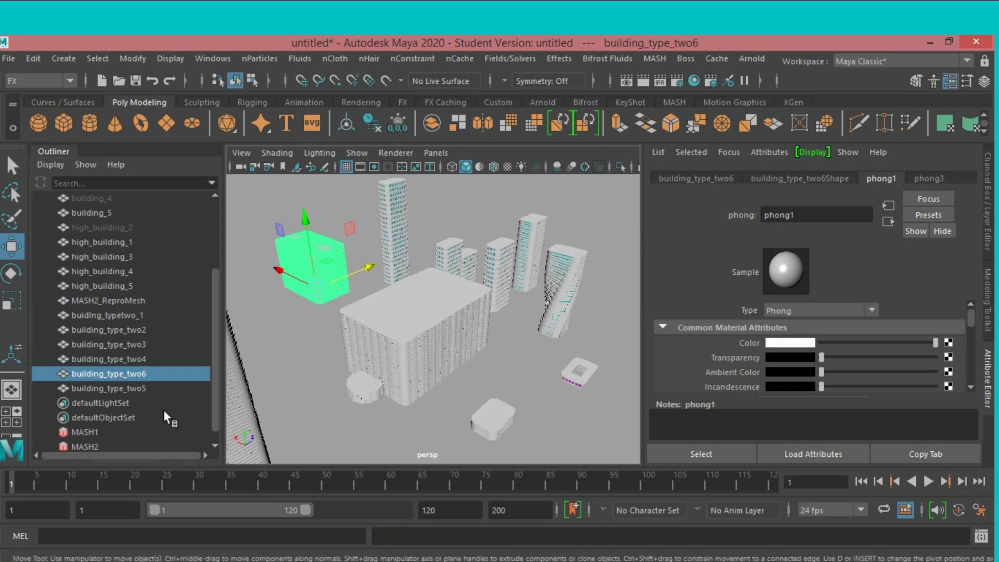
pyautogui.scroll(-1, 160, 415)
# Hide the central MASH2_ReproMesh cube in the viewport with Ctrl+H
pyautogui.click(114, 426)
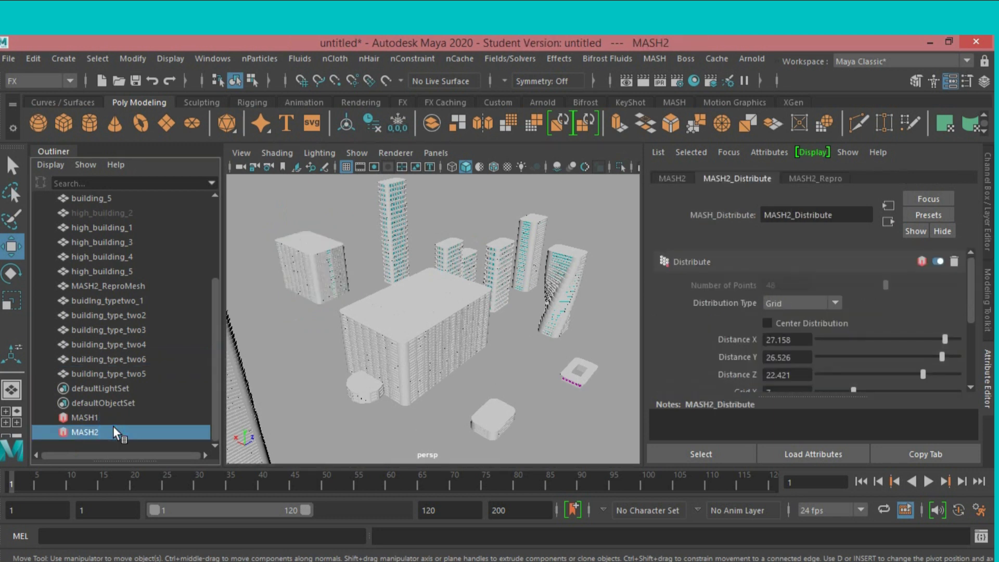
pyautogui.click(401, 329)
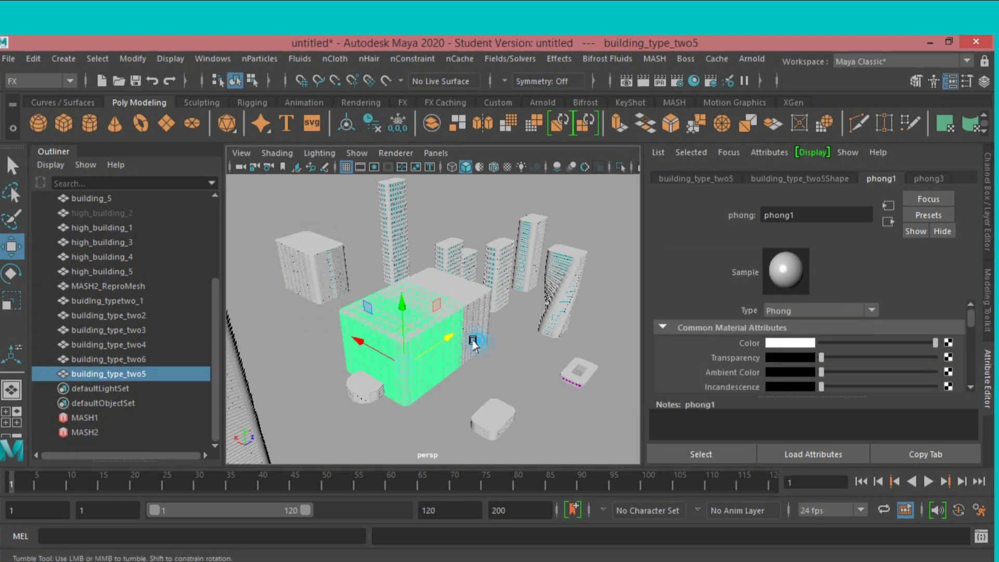
pyautogui.moveTo(477, 340)
pyautogui.keyDown('alt'); pyautogui.mouseDown()
pyautogui.moveTo(477, 352)
pyautogui.moveTo(698, 351)
pyautogui.moveTo(442, 346)
pyautogui.moveTo(493, 346)
pyautogui.moveTo(454, 368)
pyautogui.mouseUp(); pyautogui.keyUp('alt')
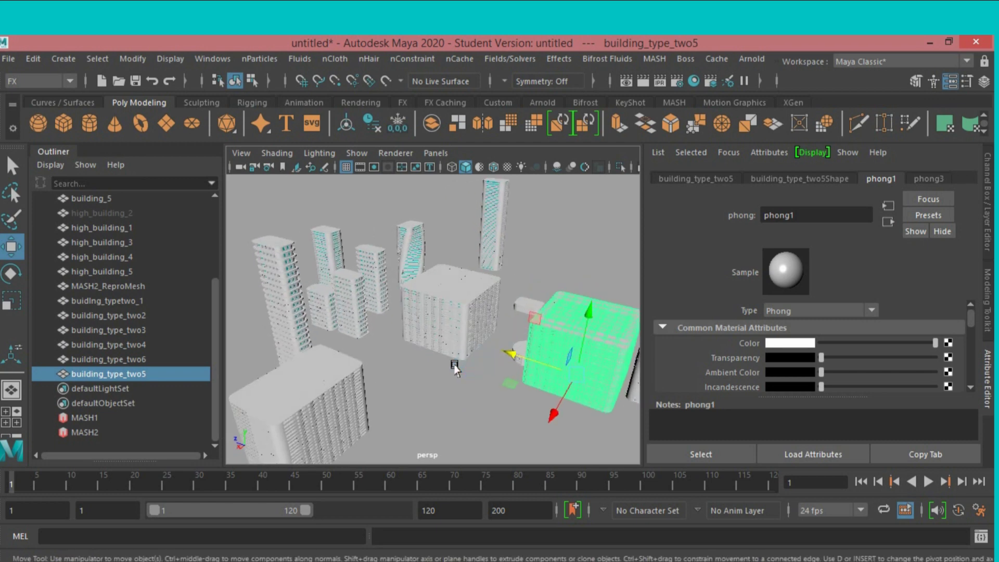
pyautogui.scroll(3, 454, 368)
pyautogui.click(448, 336)
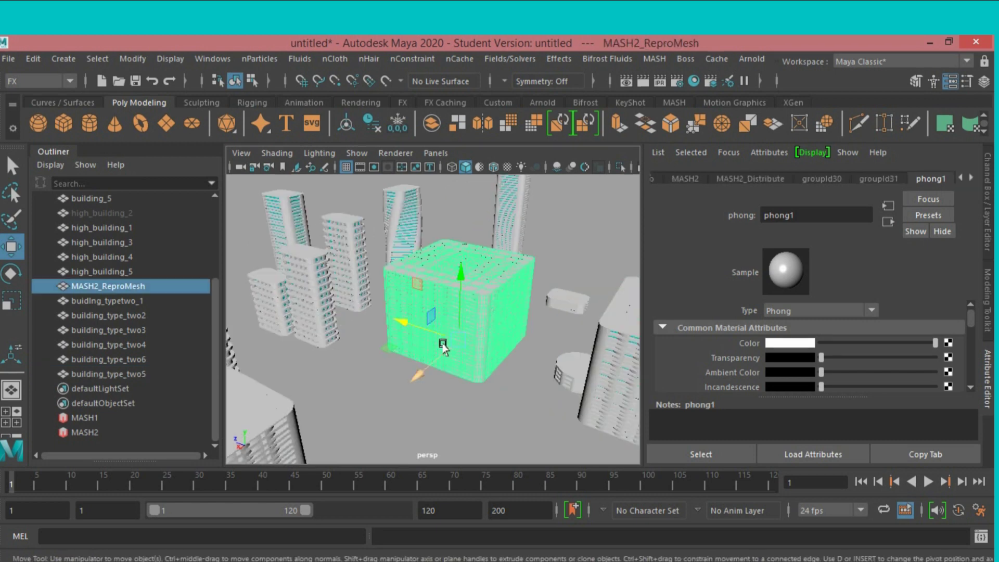
pyautogui.hotkey('ctrl', 'h')
# Collapse the side panel so the 3D viewport spans nearly the full width
pyautogui.scroll(-3, 449, 363)
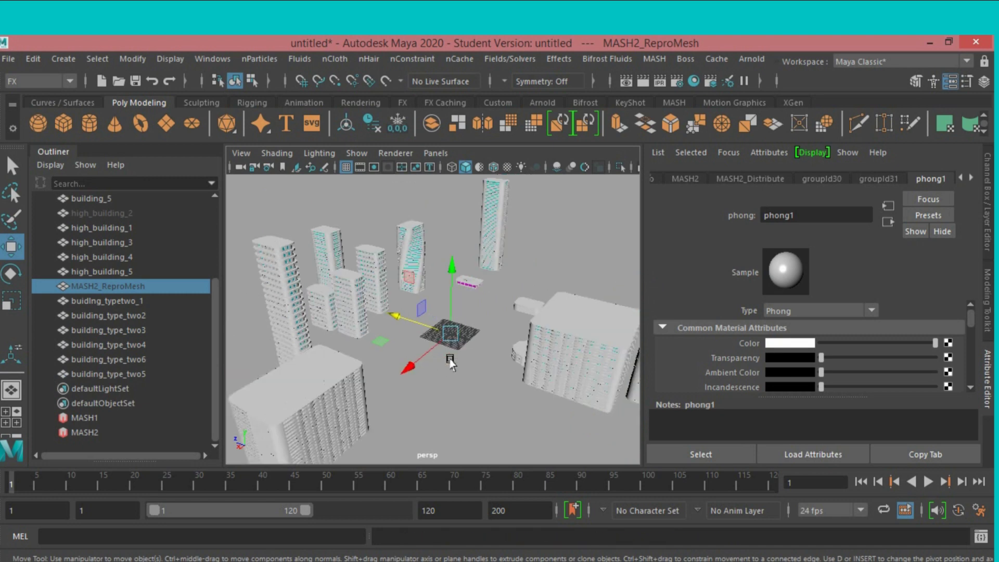
pyautogui.scroll(-1, 451, 362)
pyautogui.moveTo(461, 365)
pyautogui.keyDown('alt'); pyautogui.mouseDown()
pyautogui.moveTo(437, 392)
pyautogui.moveTo(423, 385)
pyautogui.moveTo(437, 398)
pyautogui.moveTo(428, 374)
pyautogui.moveTo(426, 388)
pyautogui.moveTo(479, 339)
pyautogui.moveTo(518, 354)
pyautogui.moveTo(530, 348)
pyautogui.moveTo(553, 375)
pyautogui.moveTo(543, 372)
pyautogui.mouseUp(); pyautogui.keyUp('alt')
pyautogui.scroll(2, 435, 397)
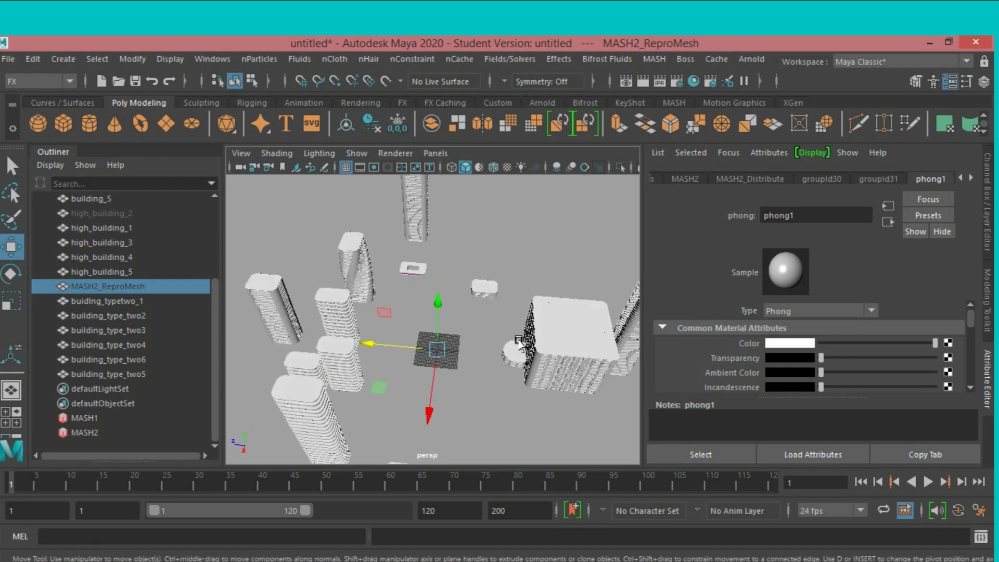
pyautogui.click(987, 183)
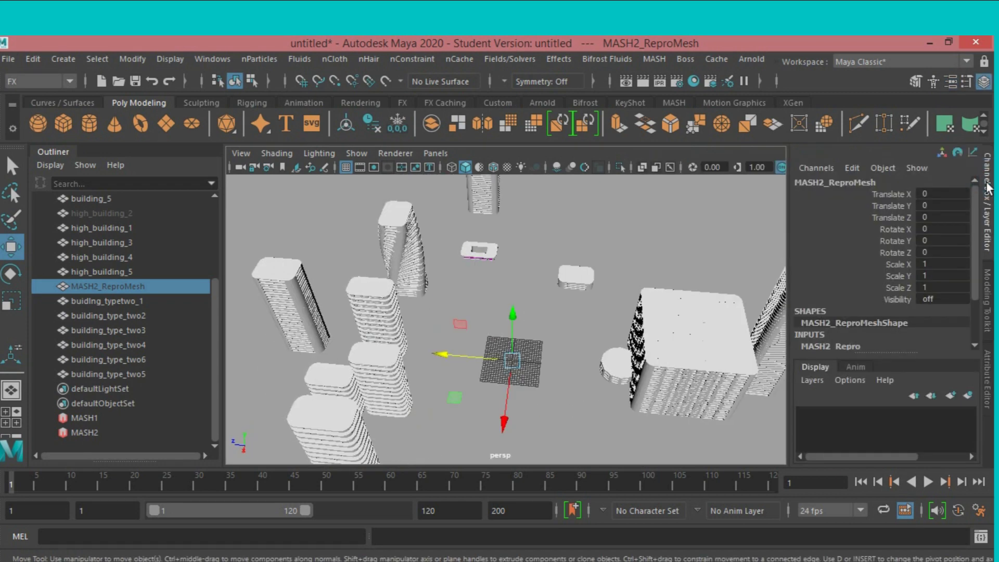